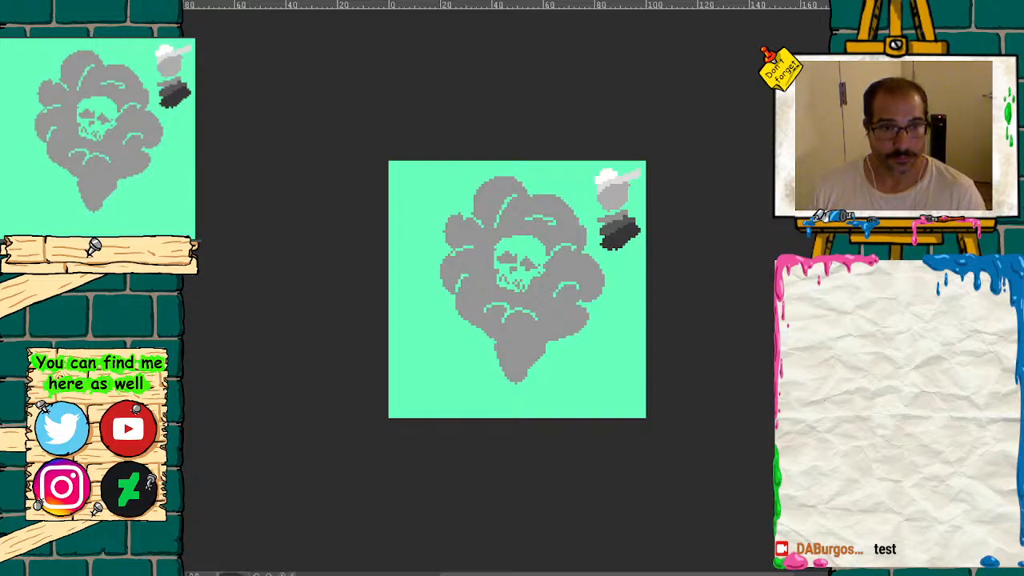
- Examine the grey skull smoke cloud drawing and the greyscale palette swatches in its corner
{"action": "key", "text": "ctrl+plus"}
{"action": "key", "text": "ctrl+minus"}
{"action": "left_click_drag", "start_coordinate": [98, 153], "coordinate": [113, 152]}
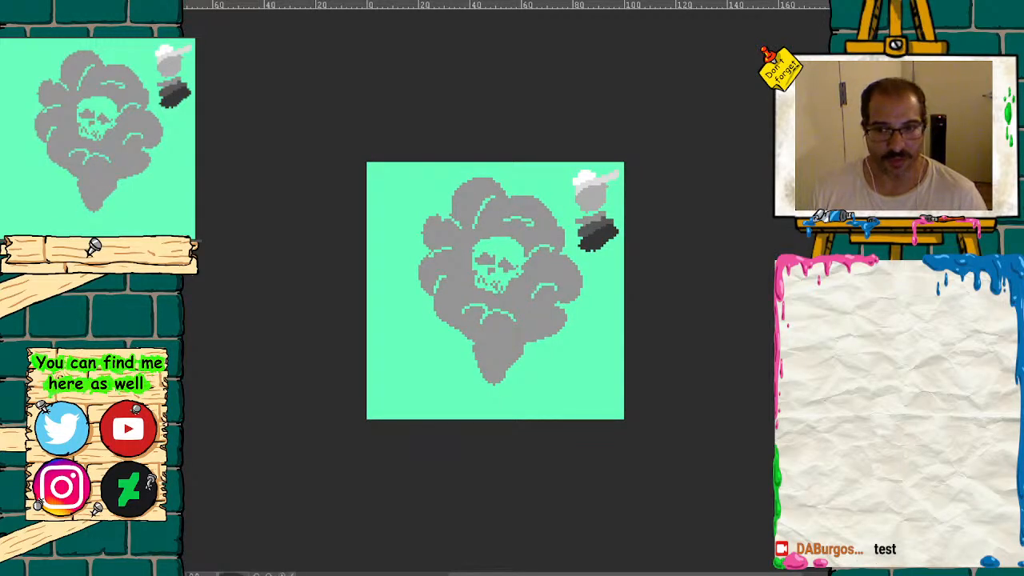
{"action": "left_click", "coordinate": [120, 247]}
{"action": "left_click_drag", "start_coordinate": [107, 155], "coordinate": [162, 107]}
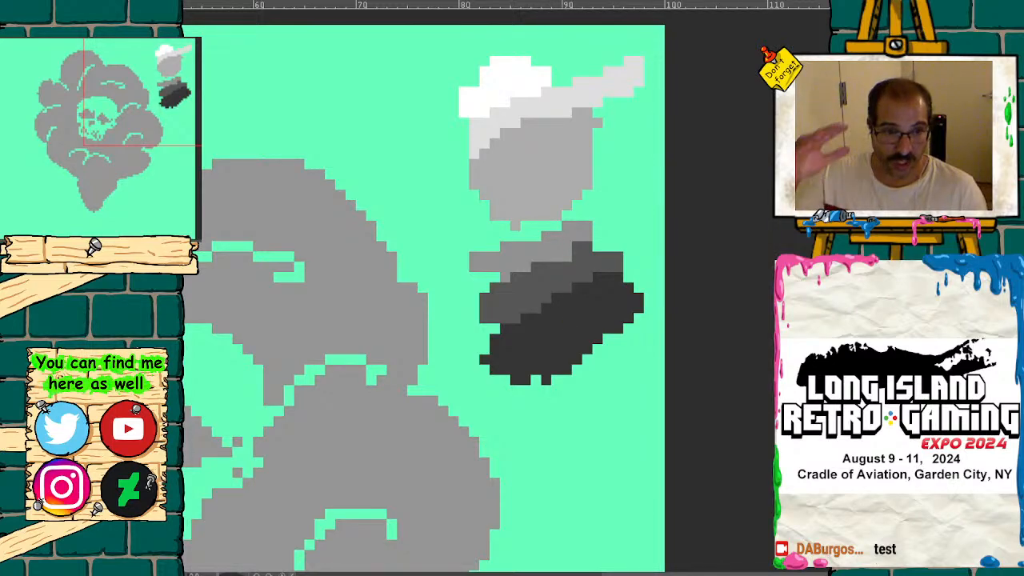
{"action": "scroll", "coordinate": [570, 327], "scroll_direction": "down", "scroll_amount": 5}
{"action": "scroll", "coordinate": [520, 304], "scroll_direction": "down", "scroll_amount": 2}
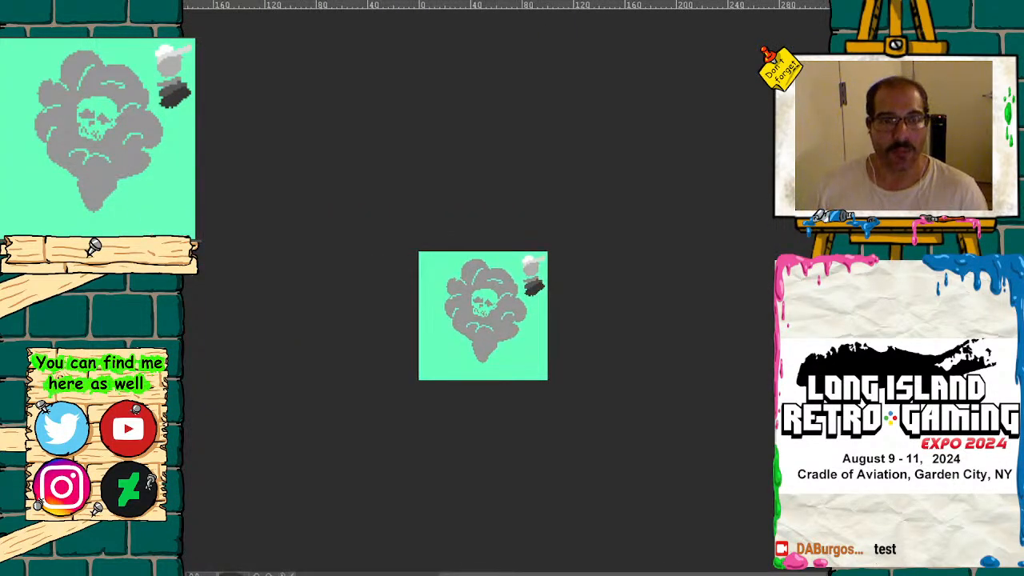
{"action": "scroll", "coordinate": [520, 304], "scroll_direction": "up", "scroll_amount": 4}
{"action": "left_click_drag", "start_coordinate": [464, 400], "coordinate": [518, 326]}
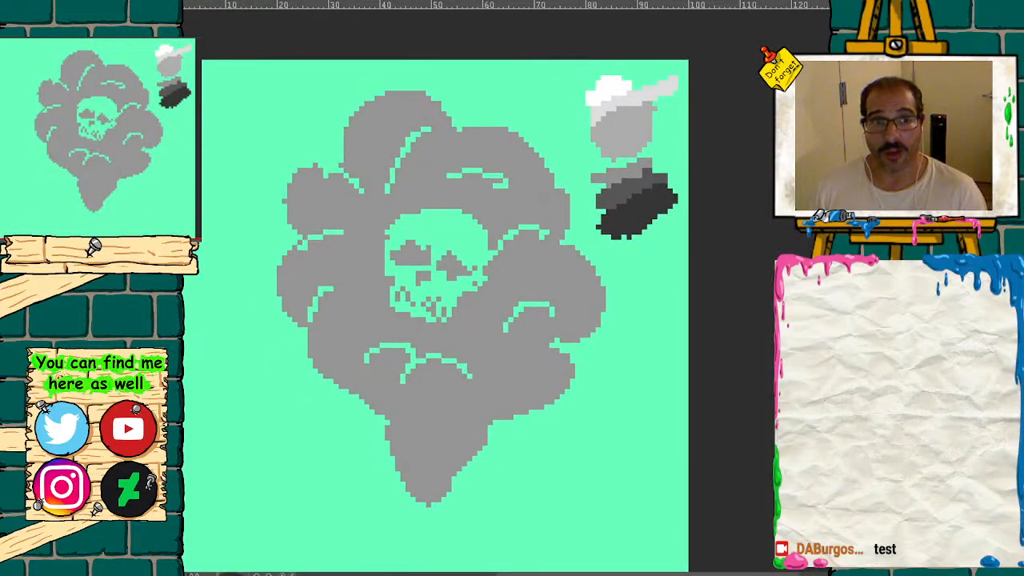
{"action": "scroll", "coordinate": [509, 304], "scroll_direction": "down", "scroll_amount": 2}
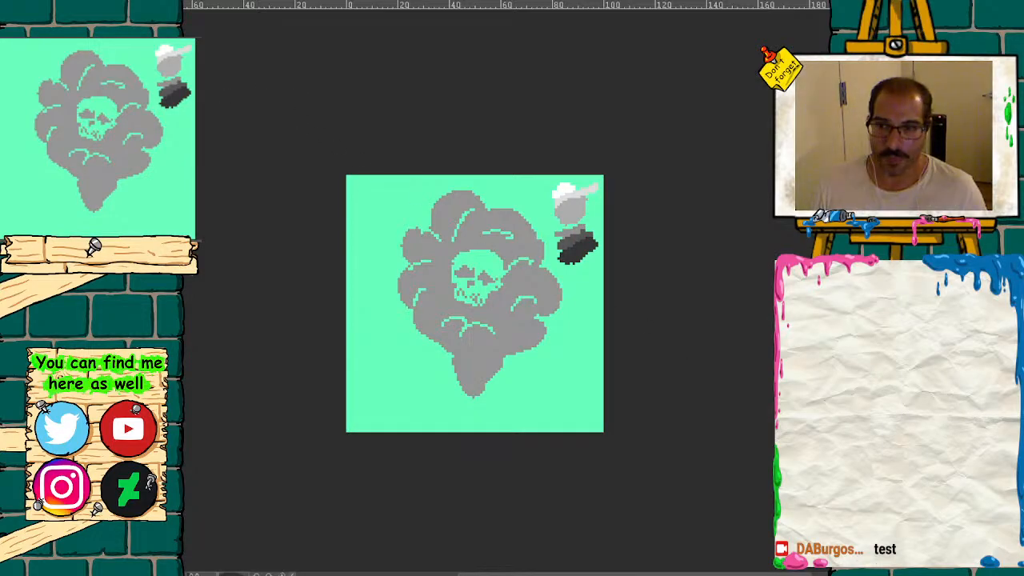
- Open the western character sprite sheet and examine the robot cowboy's shading beside the grey palette swatches
{"action": "key", "text": "ctrl+Tab"}
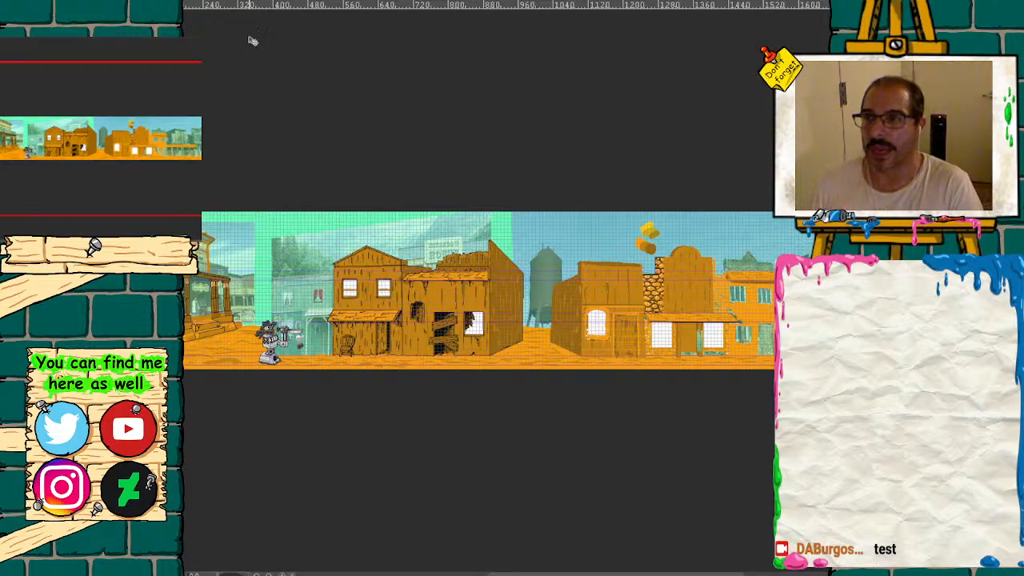
{"action": "left_click", "coordinate": [185, 4]}
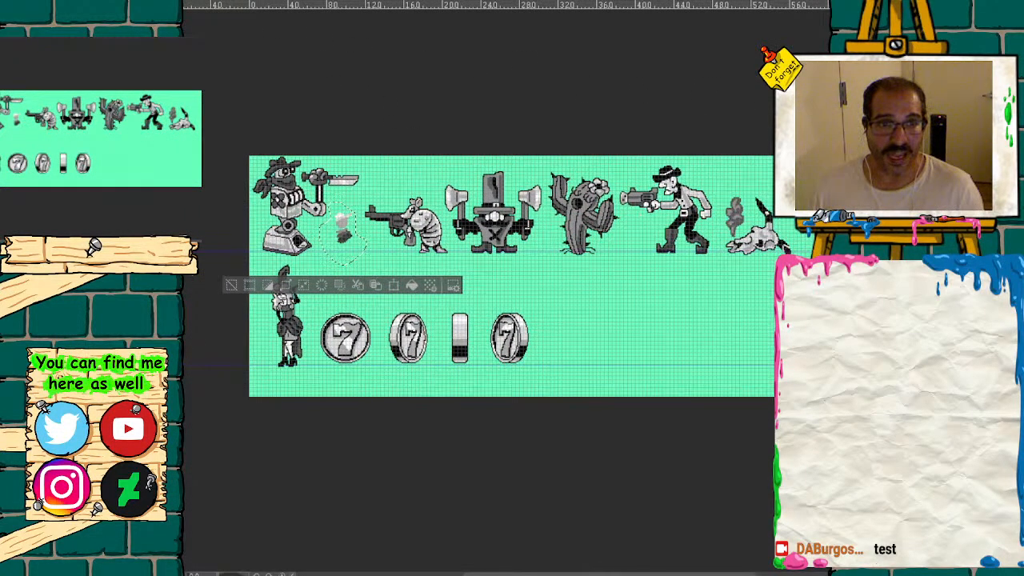
{"action": "scroll", "coordinate": [153, 201], "scroll_direction": "up", "scroll_amount": 2}
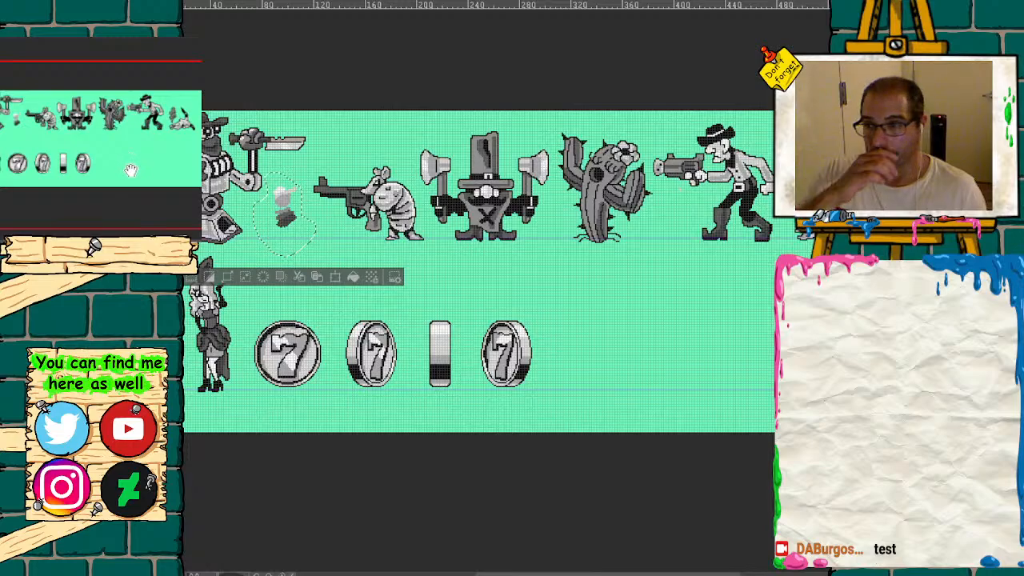
{"action": "left_click_drag", "start_coordinate": [110, 173], "coordinate": [16, 122]}
{"action": "scroll", "coordinate": [74, 170], "scroll_direction": "up", "scroll_amount": 4}
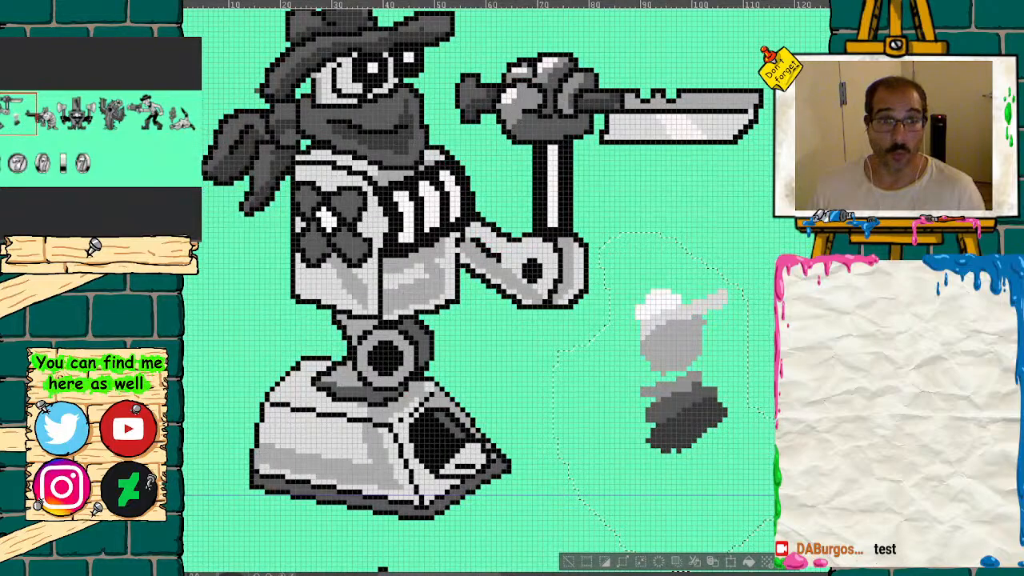
{"action": "scroll", "coordinate": [96, 196], "scroll_direction": "down", "scroll_amount": 4}
{"action": "left_click_drag", "start_coordinate": [109, 166], "coordinate": [169, 191]}
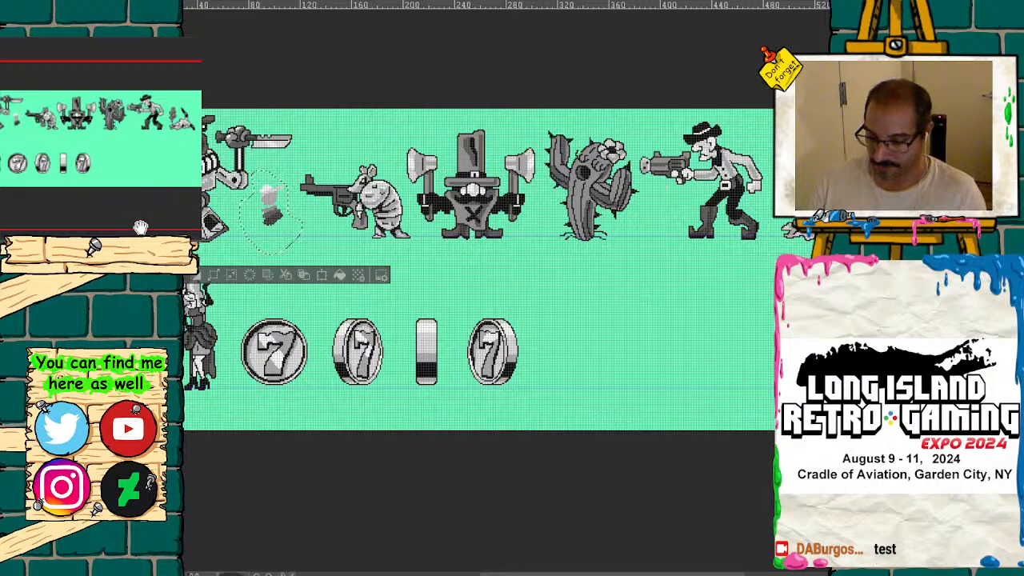
- Clear the selection around the grey palette swatches on the character sprite sheet
{"action": "key", "text": "ctrl+d"}
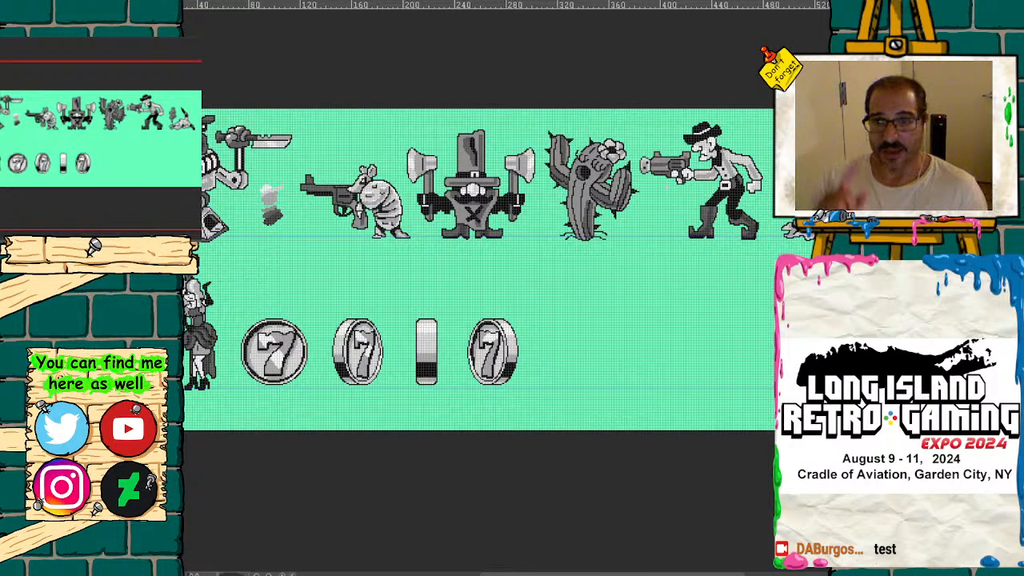
{"action": "scroll", "coordinate": [94, 150], "scroll_direction": "up", "scroll_amount": 3}
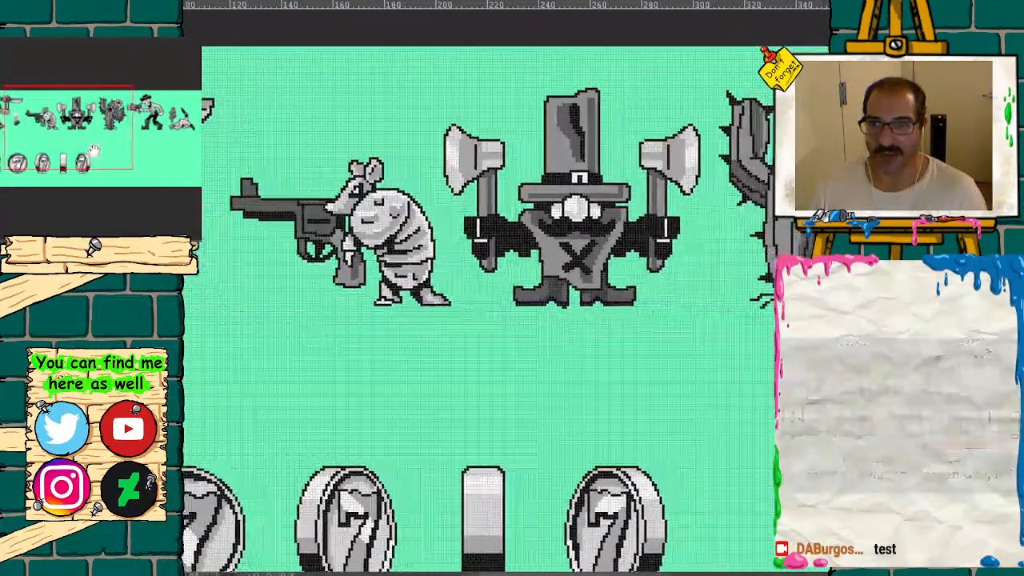
{"action": "left_click_drag", "start_coordinate": [93, 151], "coordinate": [76, 177]}
{"action": "scroll", "coordinate": [384, 59], "scroll_direction": "down", "scroll_amount": 3}
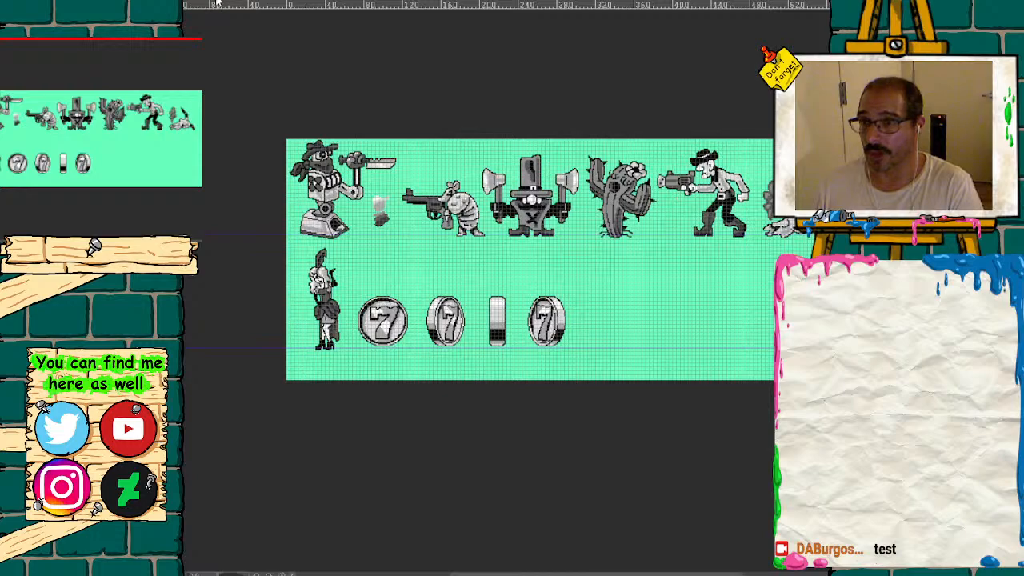
- Examine the yellow cloudy sky and the cactus desert background drawings, comparing their limited palettes
{"action": "key", "text": "ctrl+Tab"}
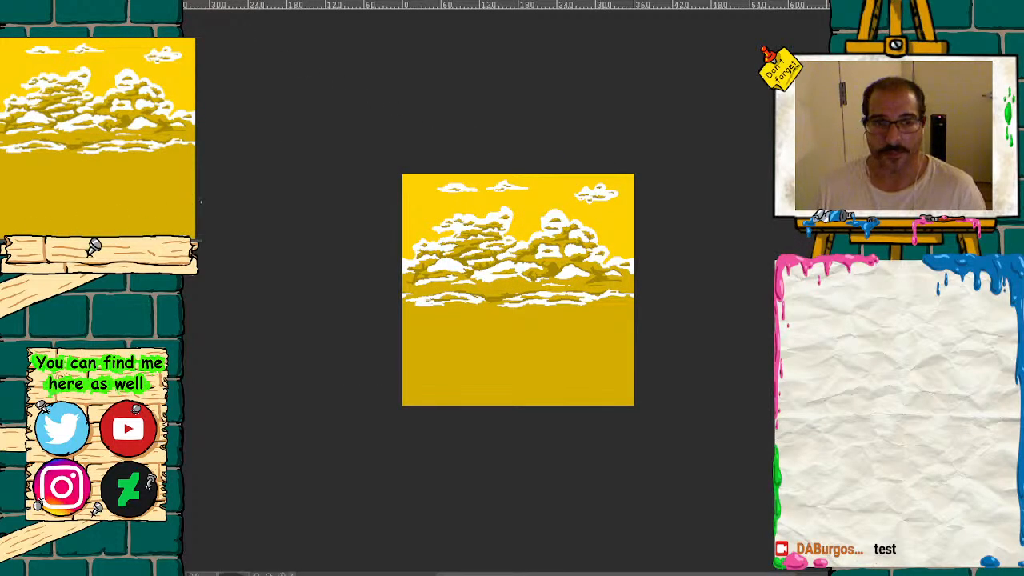
{"action": "key", "text": "ctrl+plus"}
{"action": "left_click_drag", "start_coordinate": [99, 111], "coordinate": [130, 115]}
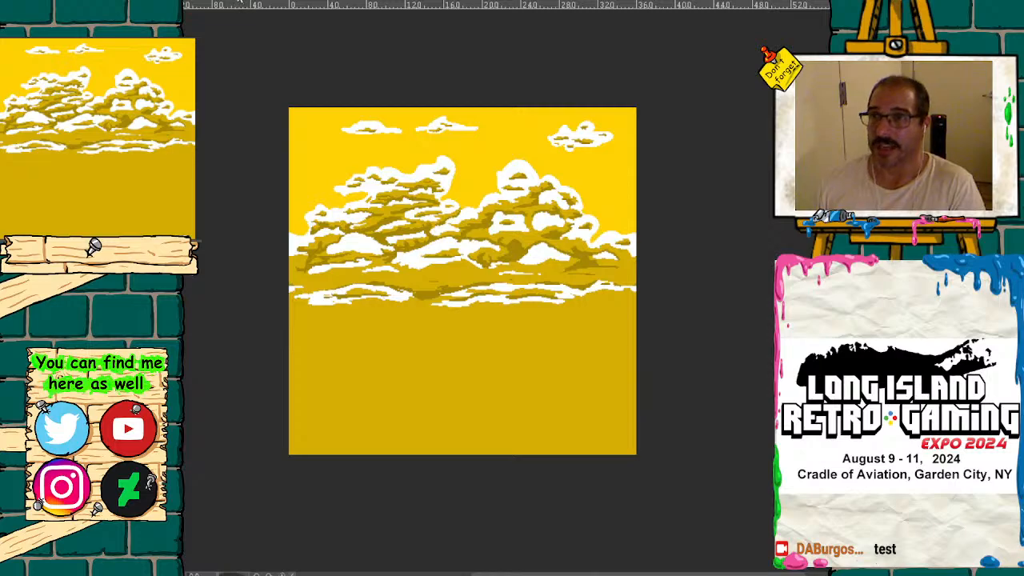
{"action": "left_click", "coordinate": [241, 2]}
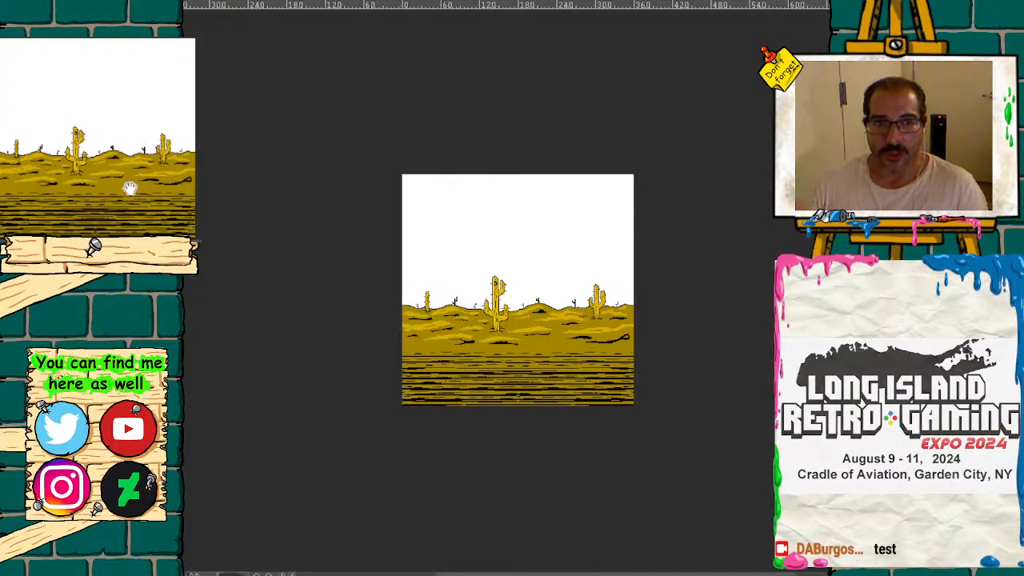
{"action": "key", "text": "ctrl+plus"}
{"action": "key", "text": "ctrl+plus"}
{"action": "left_click_drag", "start_coordinate": [121, 152], "coordinate": [139, 161]}
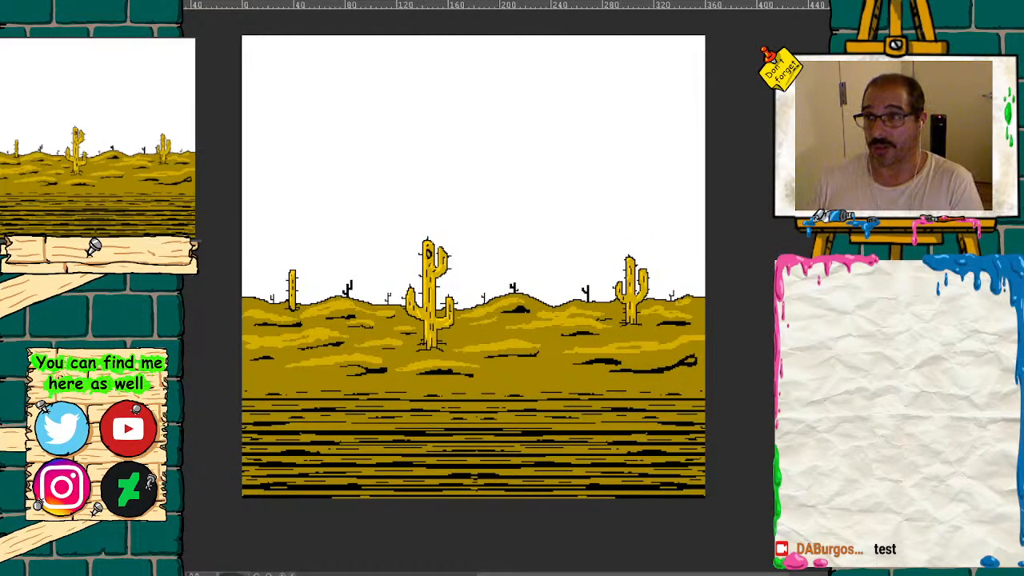
{"action": "left_click", "coordinate": [246, 2]}
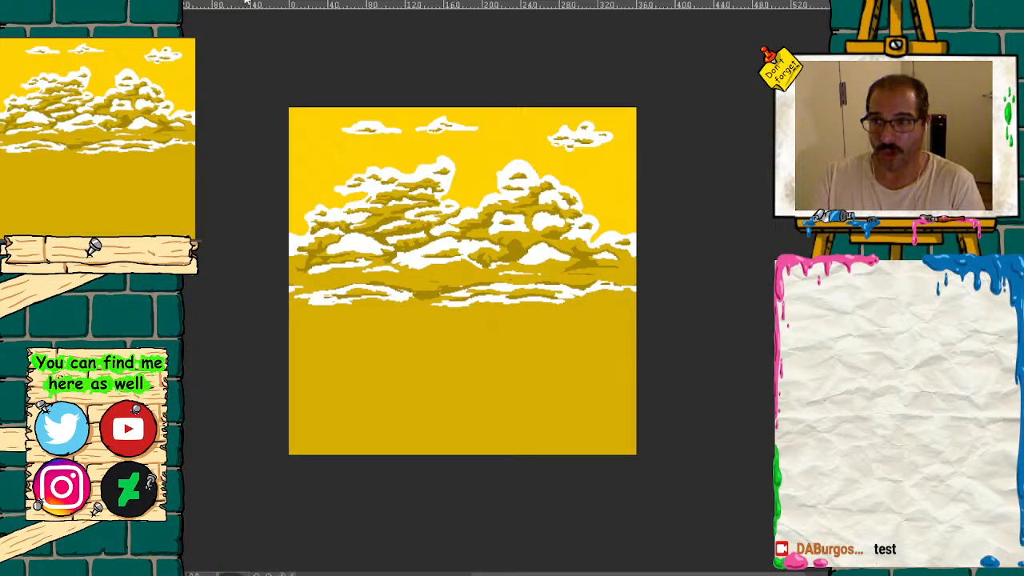
{"action": "left_click", "coordinate": [247, 3]}
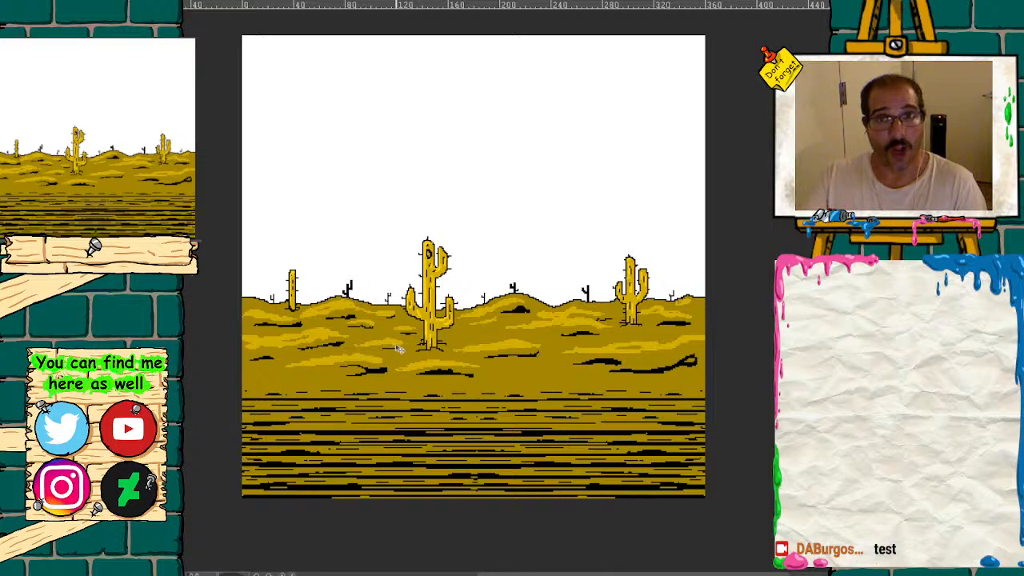
- Examine the western town background, including the stone chimney and the orange and yellow palette swatches above it
{"action": "left_click", "coordinate": [297, 4]}
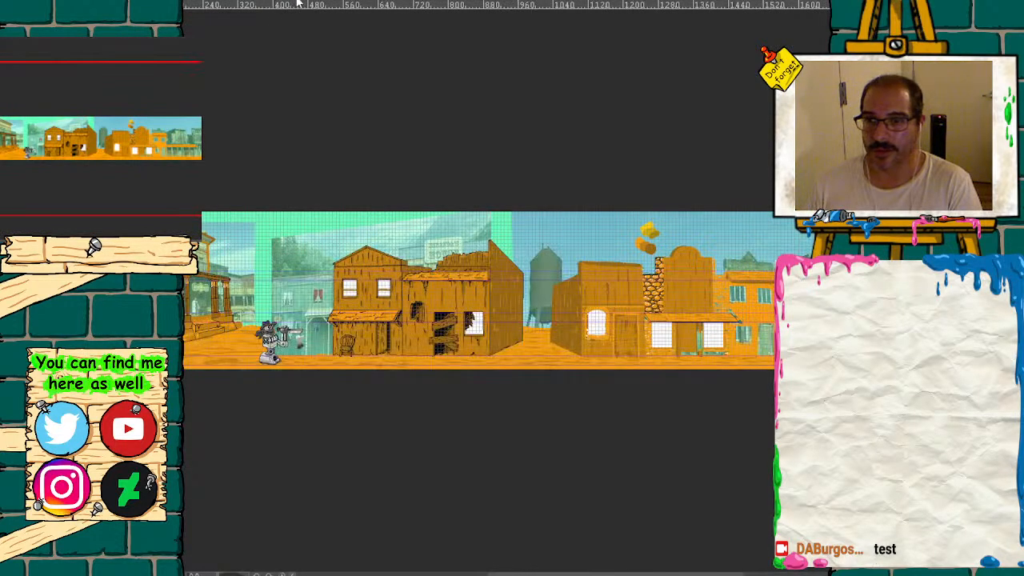
{"action": "key", "text": "ctrl+plus"}
{"action": "key", "text": "ctrl+plus"}
{"action": "key", "text": "ctrl+plus"}
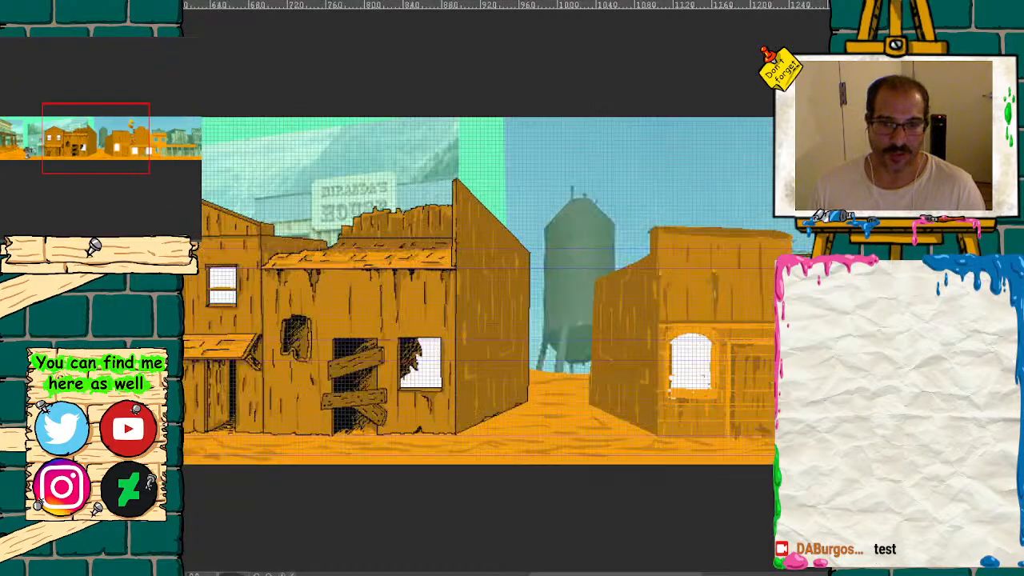
{"action": "left_click_drag", "start_coordinate": [104, 144], "coordinate": [134, 139]}
{"action": "left_click", "coordinate": [136, 247]}
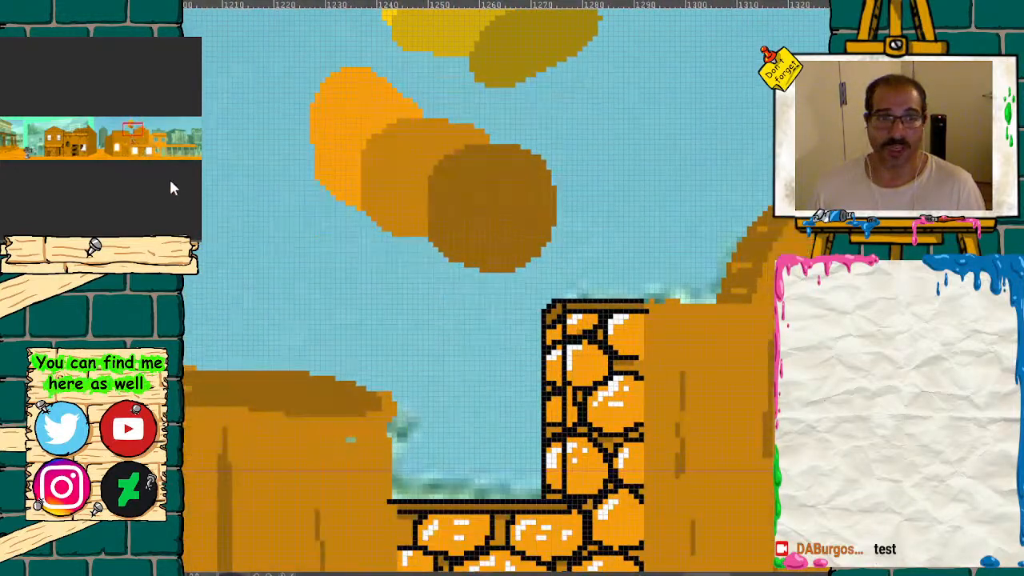
{"action": "key", "text": "ctrl+minus"}
{"action": "key", "text": "ctrl+minus"}
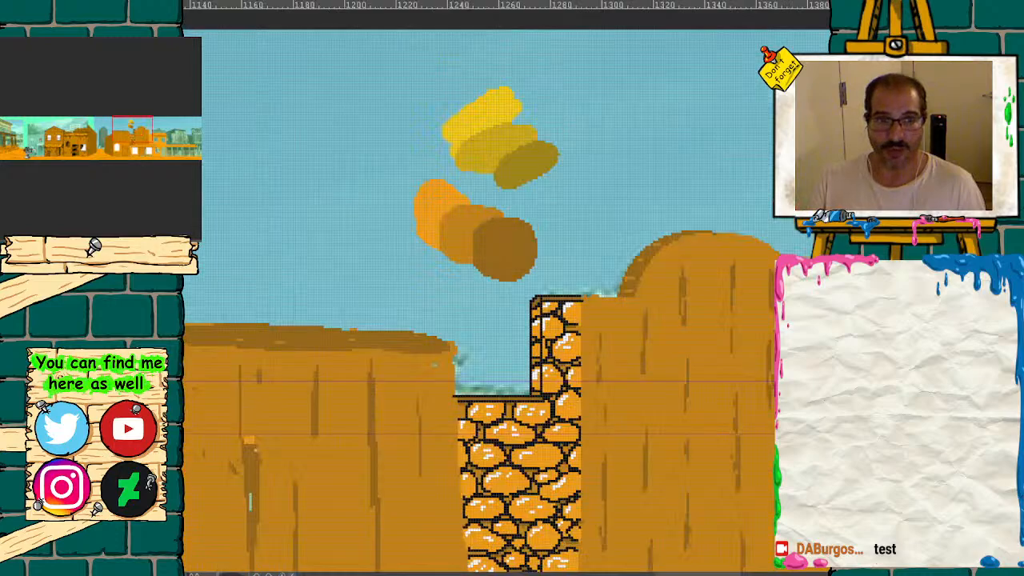
- Examine the robot cowboy against the western town street and the outlined, ruined wooden buildings beside it
{"action": "left_click_drag", "start_coordinate": [137, 142], "coordinate": [51, 166]}
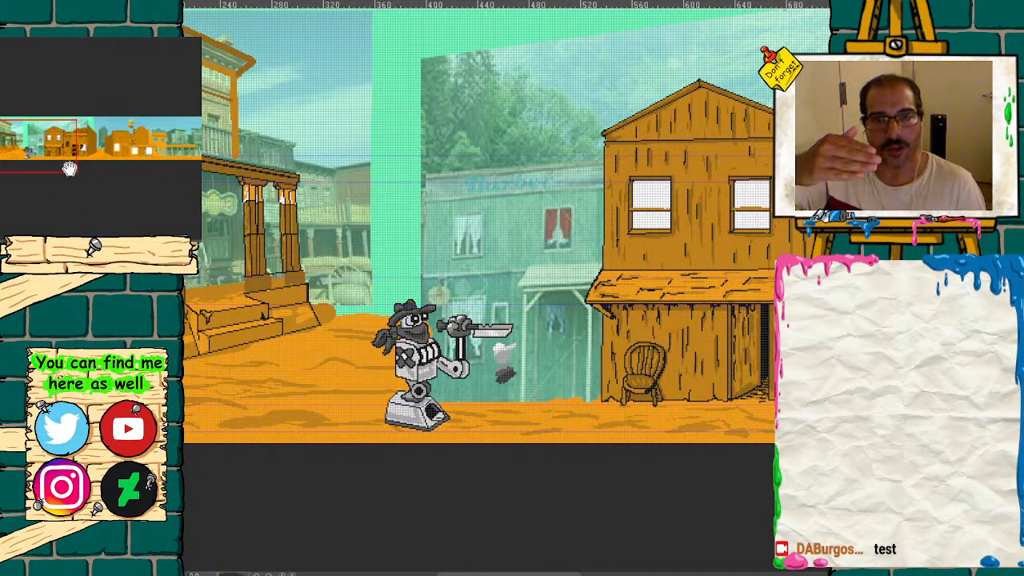
{"action": "left_click_drag", "start_coordinate": [55, 148], "coordinate": [80, 157]}
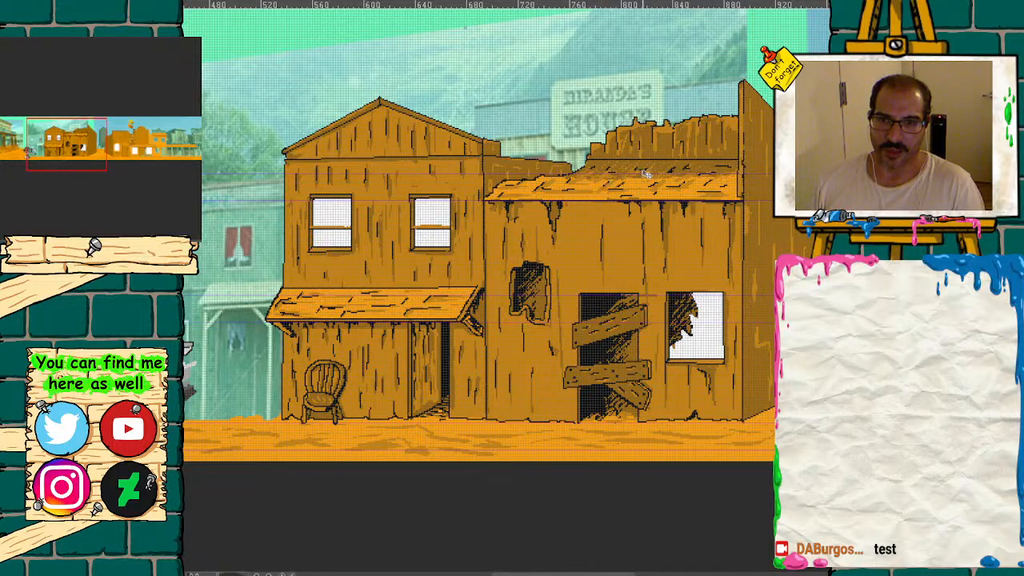
{"action": "left_click", "coordinate": [83, 165]}
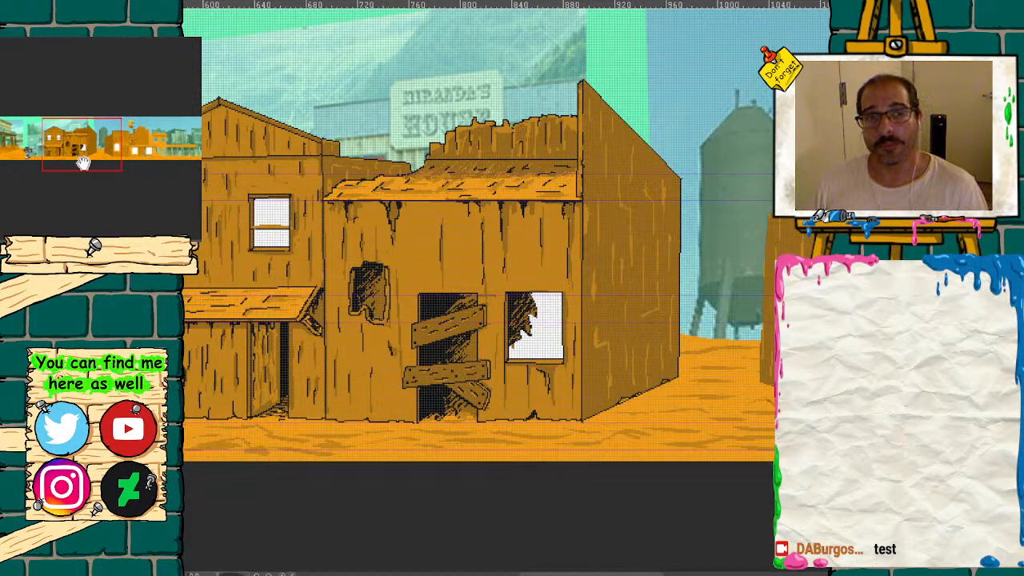
{"action": "left_click_drag", "start_coordinate": [88, 151], "coordinate": [136, 176]}
{"action": "left_click", "coordinate": [142, 242]}
{"action": "left_click", "coordinate": [142, 242]}
{"action": "left_click", "coordinate": [143, 242]}
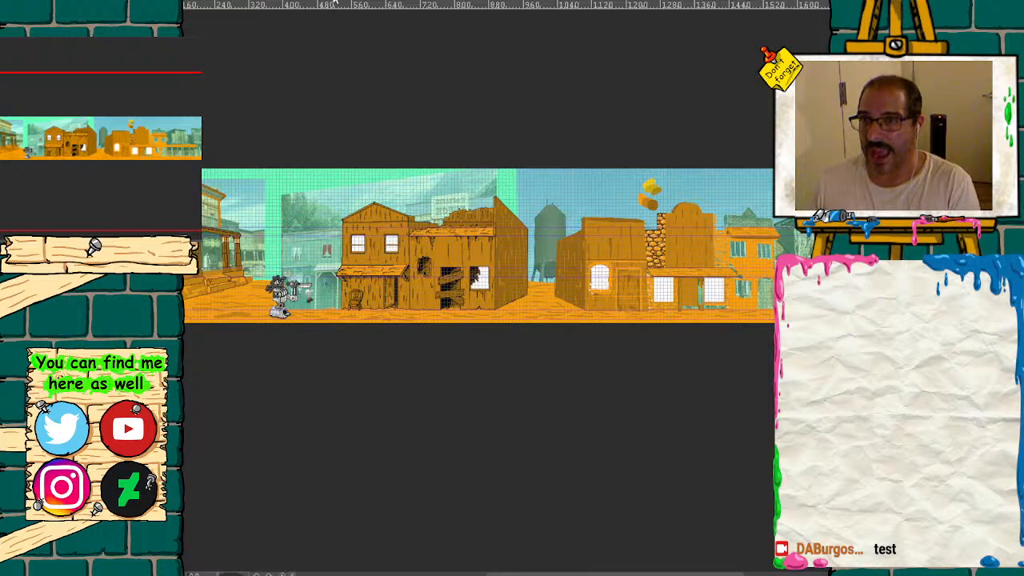
- Return to the skull smoke cloud drawing and enlarge it for painting
{"action": "left_click", "coordinate": [334, 3]}
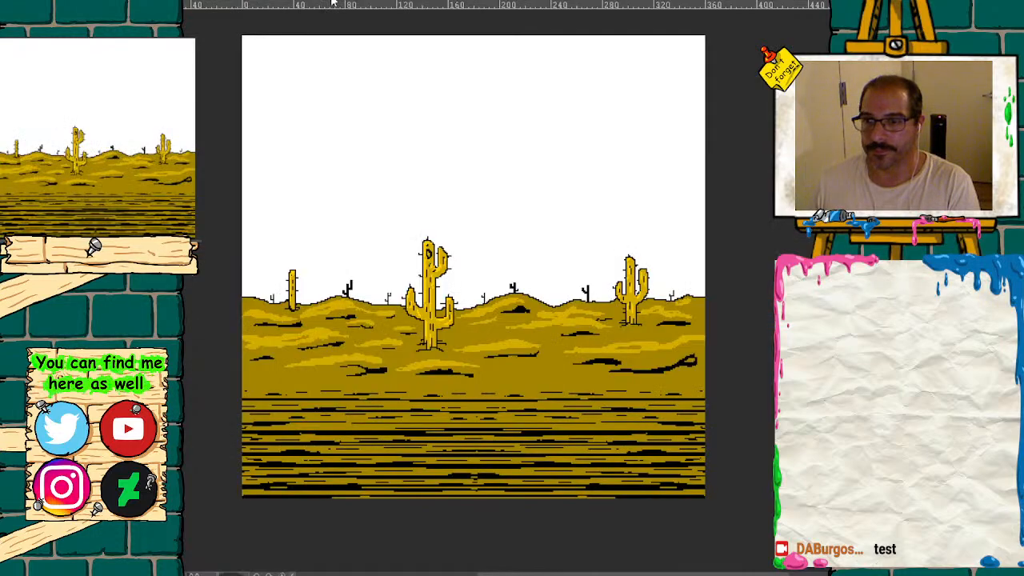
{"action": "left_click", "coordinate": [270, 3]}
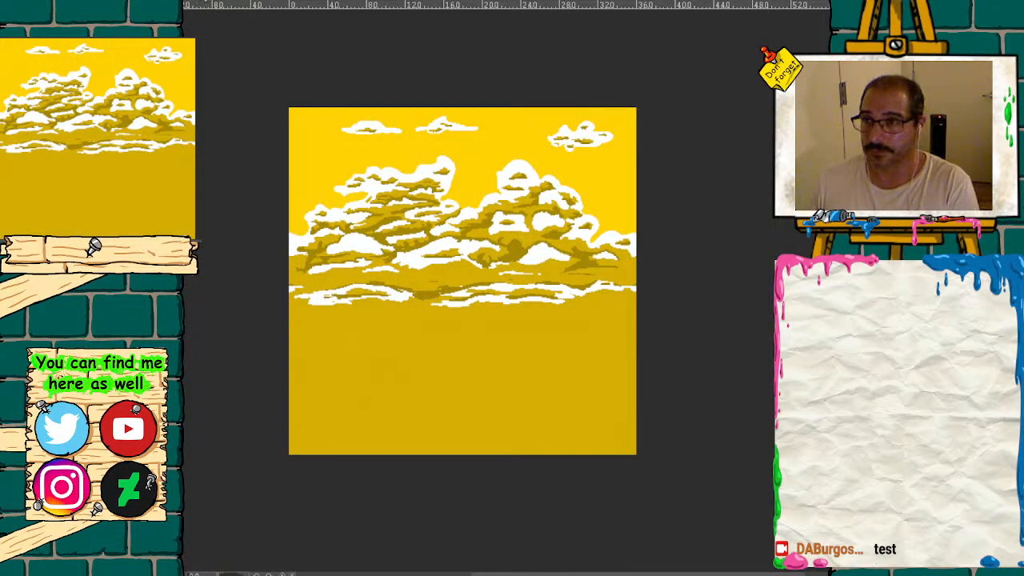
{"action": "left_click", "coordinate": [206, 4]}
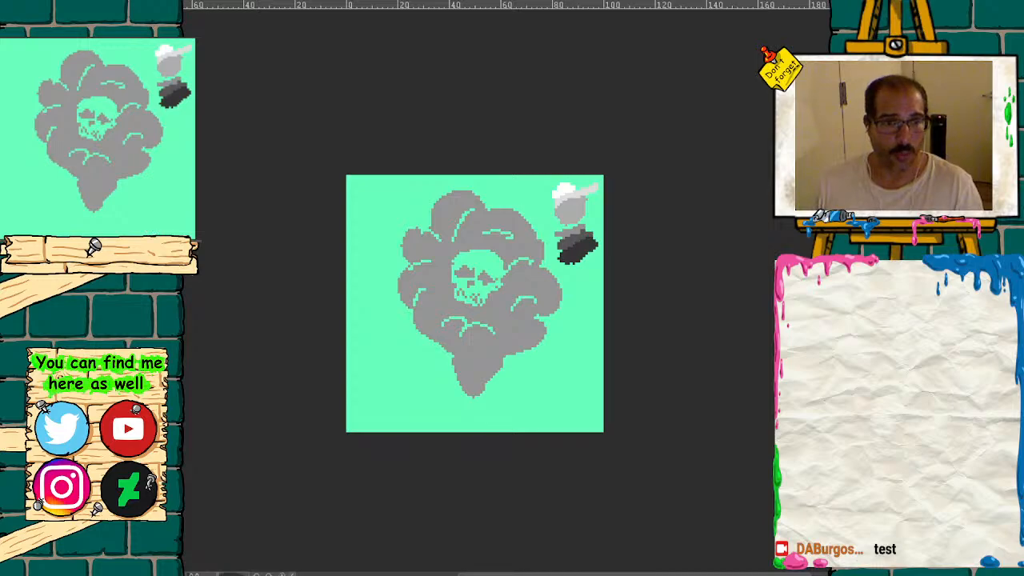
{"action": "key", "text": "ctrl+0"}
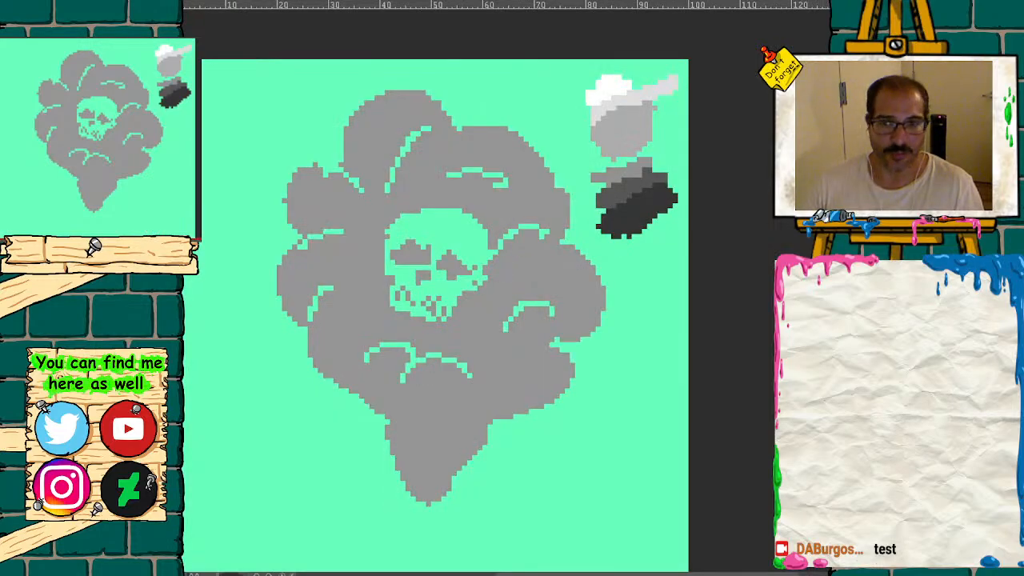
{"action": "left_click", "coordinate": [116, 169]}
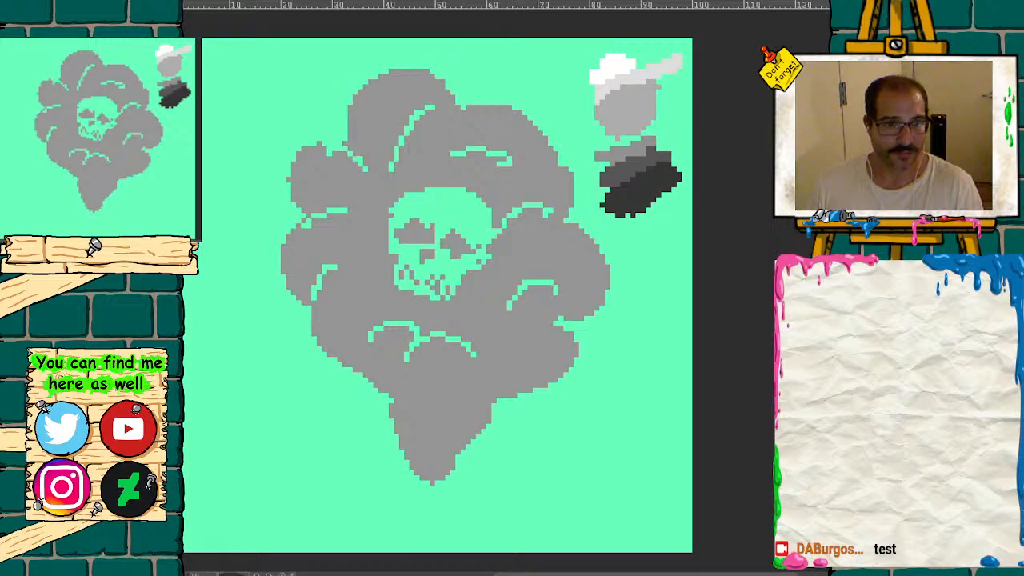
- Outline the skull's cranium and the edge of its cheek and jaw in white, with a short highlight on the forehead
{"action": "left_click", "coordinate": [131, 248]}
{"action": "left_click_drag", "start_coordinate": [85, 141], "coordinate": [100, 109]}
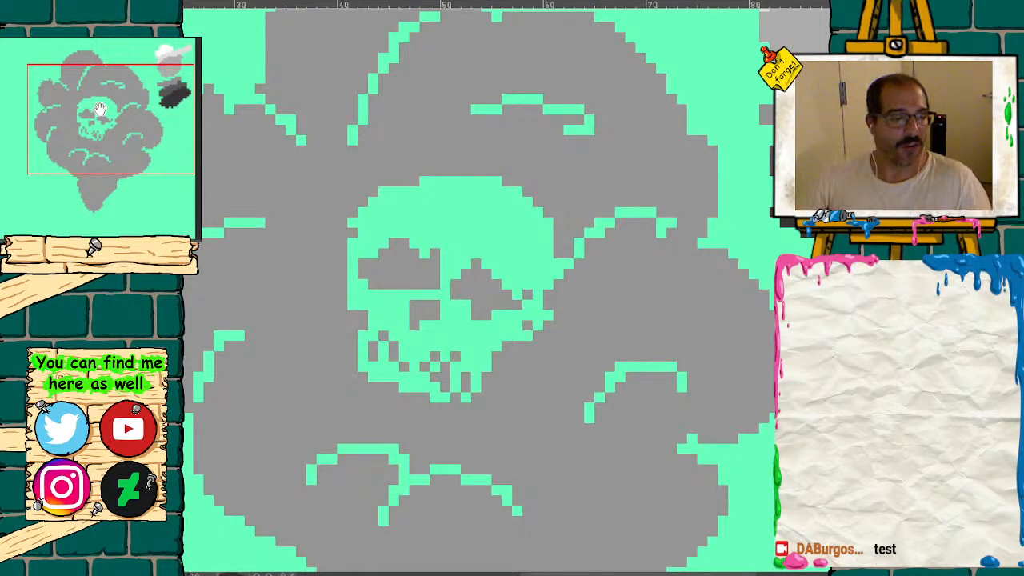
{"action": "left_click_drag", "start_coordinate": [86, 128], "coordinate": [80, 104]}
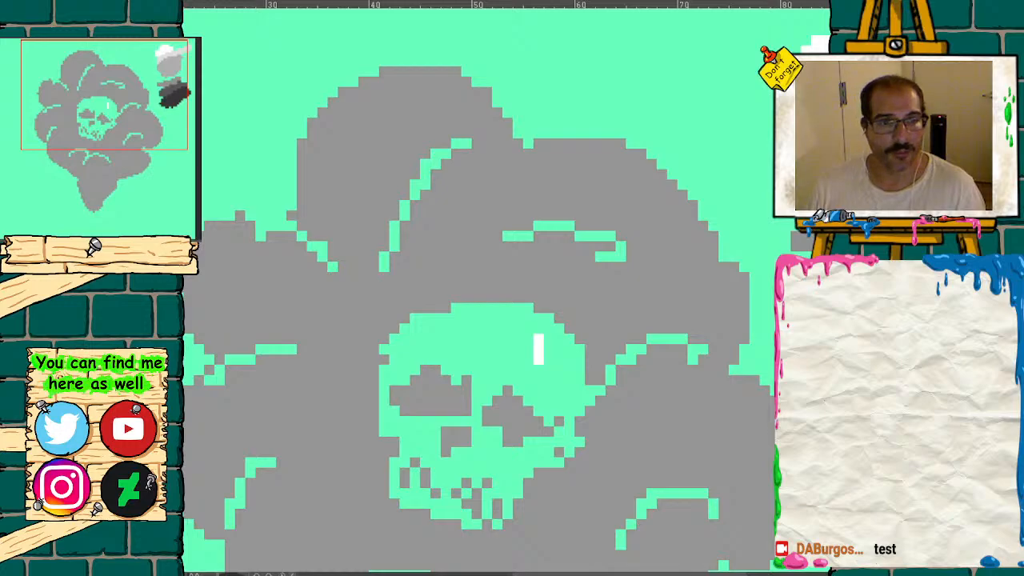
{"action": "key", "text": "ctrl+plus"}
{"action": "left_click_drag", "start_coordinate": [108, 97], "coordinate": [102, 124]}
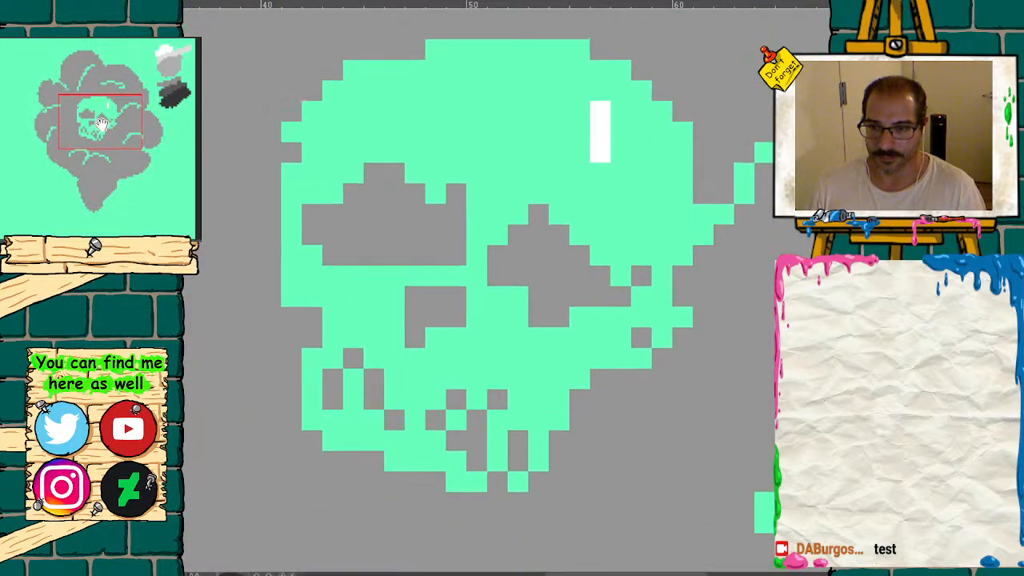
{"action": "mouse_move", "coordinate": [472, 56]}
{"action": "left_mouse_down"}
{"action": "mouse_move", "coordinate": [428, 49]}
{"action": "mouse_move", "coordinate": [344, 89]}
{"action": "mouse_move", "coordinate": [293, 154]}
{"action": "mouse_move", "coordinate": [293, 276]}
{"action": "mouse_move", "coordinate": [316, 276]}
{"action": "mouse_move", "coordinate": [330, 296]}
{"action": "mouse_move", "coordinate": [332, 360]}
{"action": "mouse_move", "coordinate": [312, 380]}
{"action": "mouse_move", "coordinate": [313, 422]}
{"action": "left_mouse_up"}
{"action": "mouse_move", "coordinate": [480, 51]}
{"action": "left_mouse_down"}
{"action": "mouse_move", "coordinate": [549, 49]}
{"action": "mouse_move", "coordinate": [620, 74]}
{"action": "mouse_move", "coordinate": [663, 113]}
{"action": "mouse_move", "coordinate": [682, 175]}
{"action": "mouse_move", "coordinate": [682, 221]}
{"action": "mouse_move", "coordinate": [682, 129]}
{"action": "mouse_move", "coordinate": [682, 317]}
{"action": "left_mouse_up"}
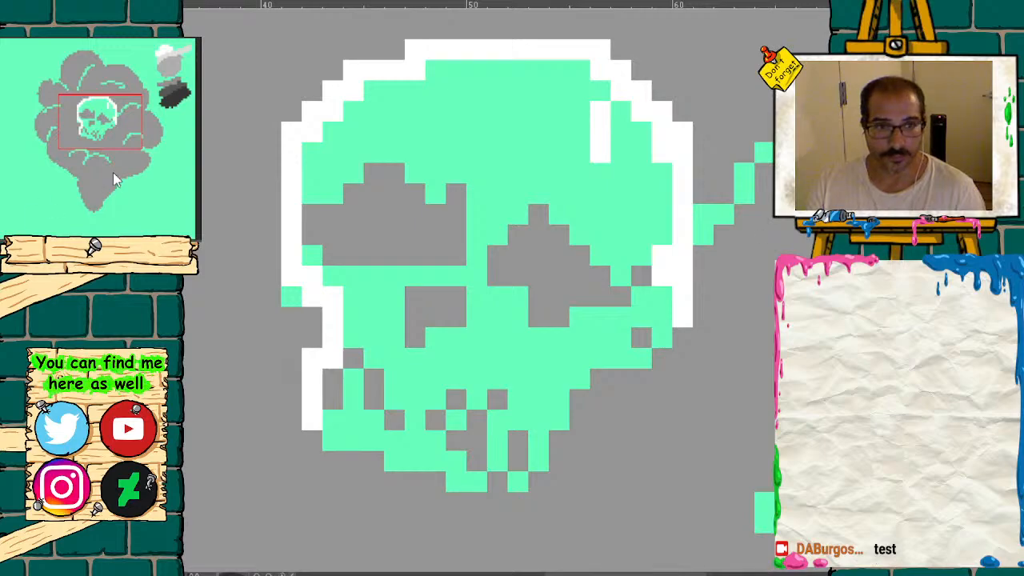
- Try a small patch of slightly darker grey shading on the cloud's upper-right puff
{"action": "left_click_drag", "start_coordinate": [108, 112], "coordinate": [155, 83]}
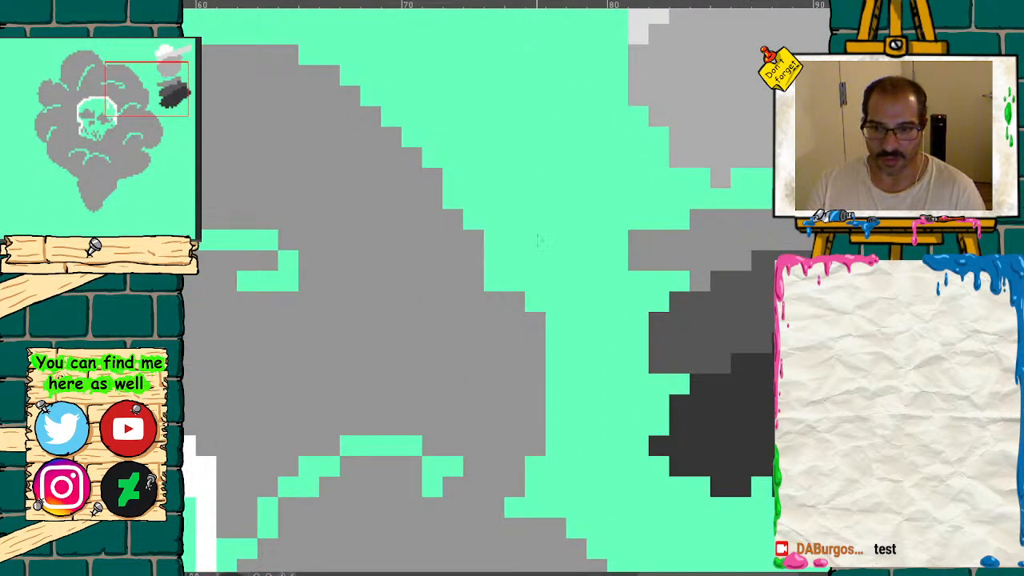
{"action": "mouse_move", "coordinate": [454, 313]}
{"action": "left_mouse_down"}
{"action": "mouse_move", "coordinate": [453, 303]}
{"action": "mouse_move", "coordinate": [474, 320]}
{"action": "left_mouse_up"}
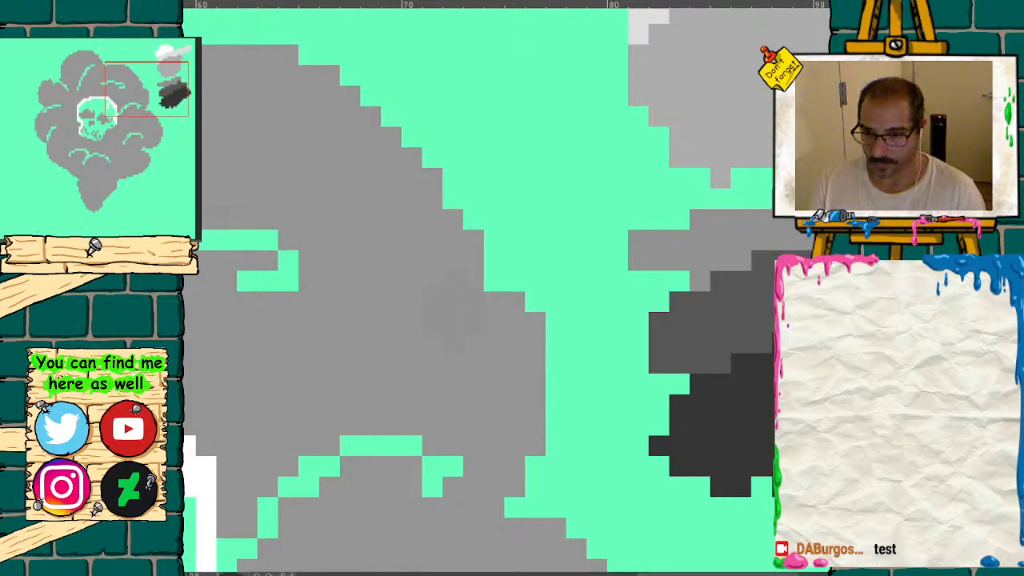
{"action": "mouse_move", "coordinate": [432, 281]}
{"action": "left_mouse_down"}
{"action": "mouse_move", "coordinate": [432, 344]}
{"action": "mouse_move", "coordinate": [468, 320]}
{"action": "mouse_move", "coordinate": [432, 313]}
{"action": "mouse_move", "coordinate": [432, 344]}
{"action": "mouse_move", "coordinate": [472, 312]}
{"action": "mouse_move", "coordinate": [452, 344]}
{"action": "left_mouse_up"}
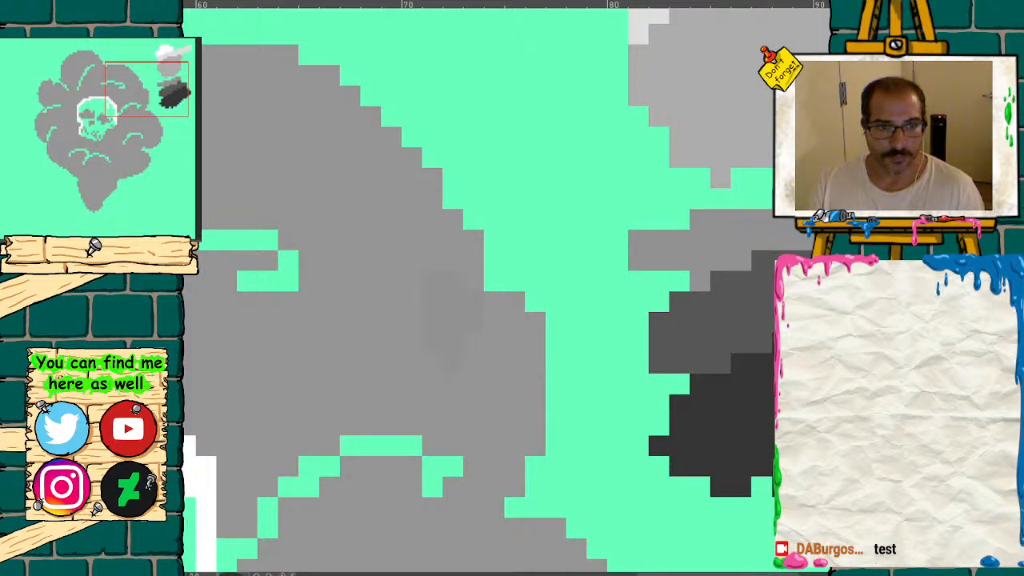
{"action": "left_click_drag", "start_coordinate": [140, 103], "coordinate": [121, 118]}
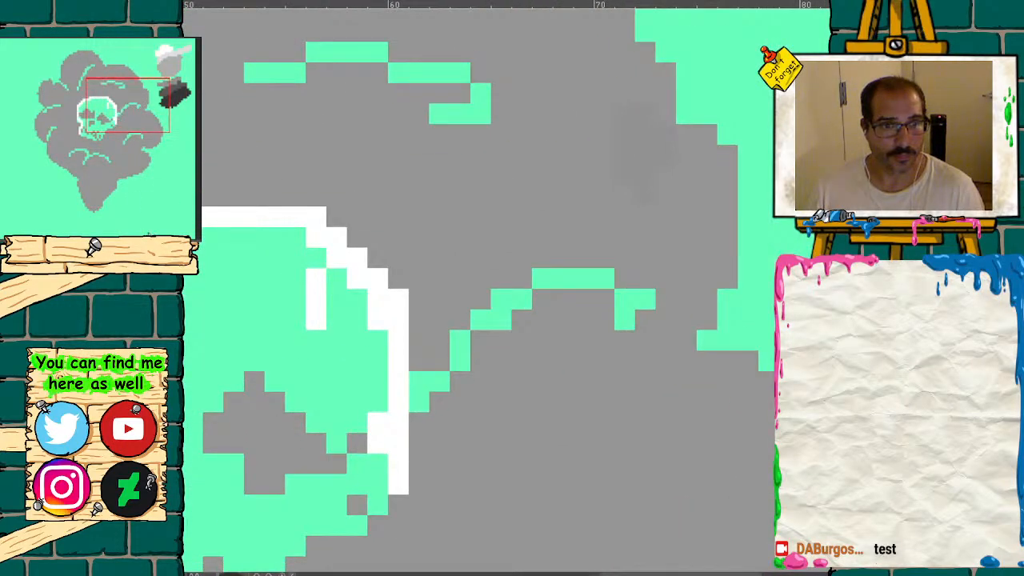
{"action": "scroll", "coordinate": [480, 288], "scroll_direction": "down", "scroll_amount": 4}
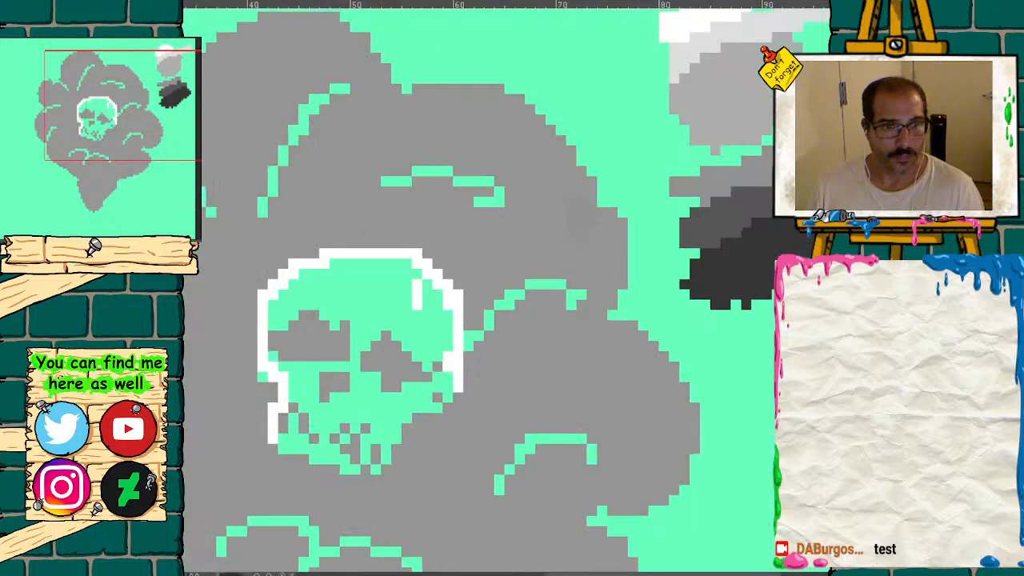
{"action": "scroll", "coordinate": [480, 288], "scroll_direction": "up", "scroll_amount": 4}
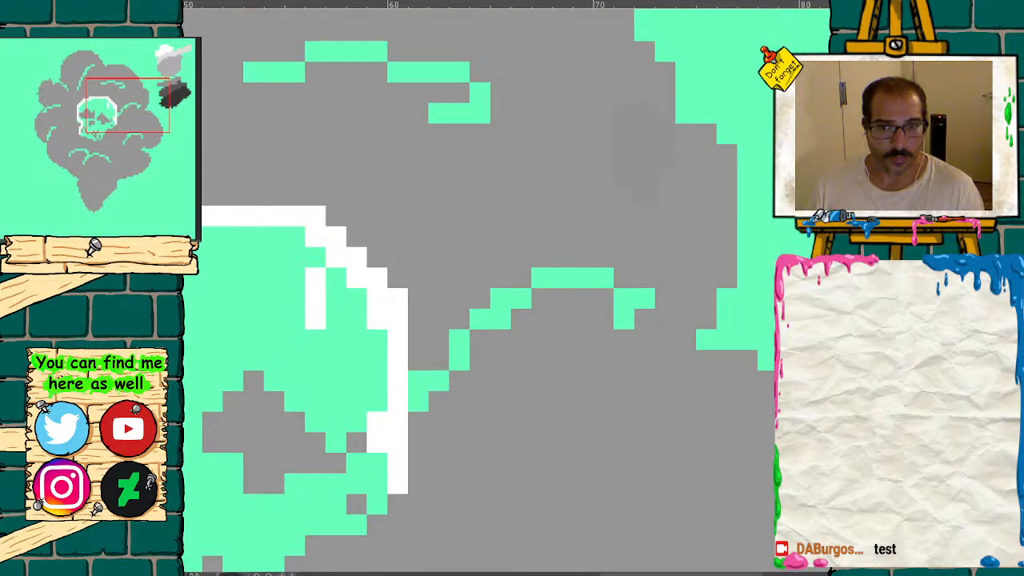
{"action": "left_click_drag", "start_coordinate": [128, 105], "coordinate": [147, 87]}
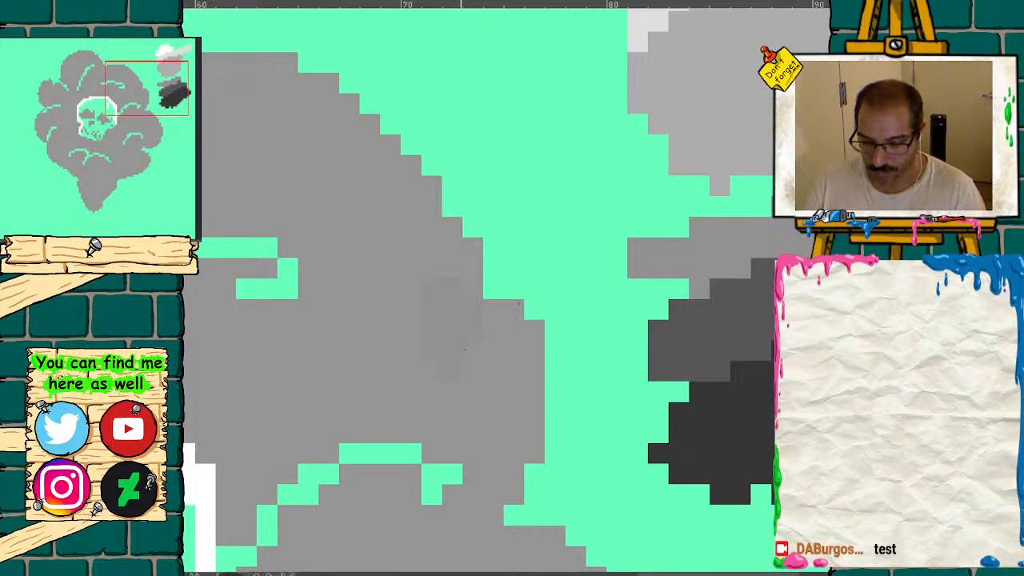
{"action": "left_click", "coordinate": [362, 282]}
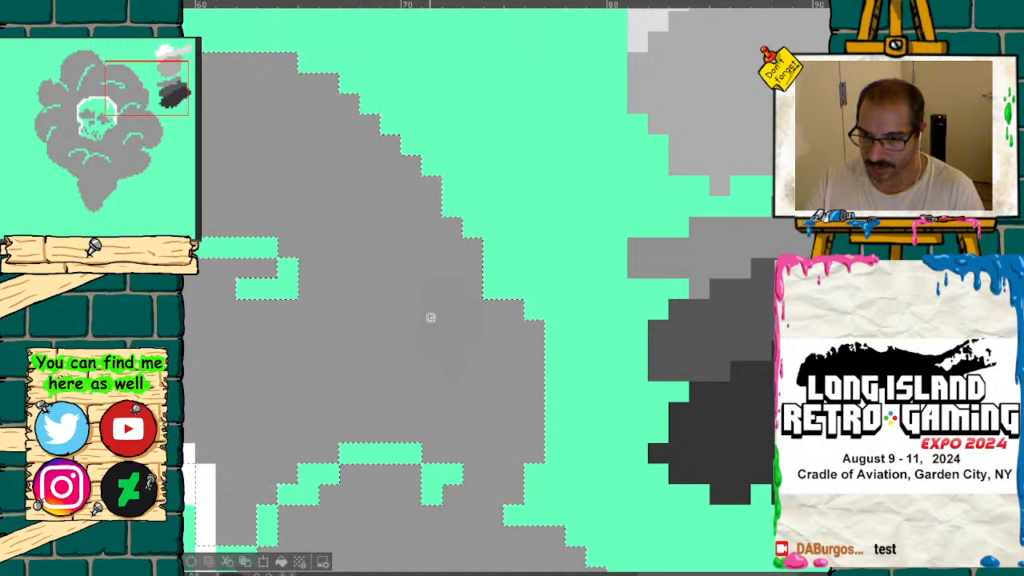
{"action": "key", "text": "ctrl+shift+a"}
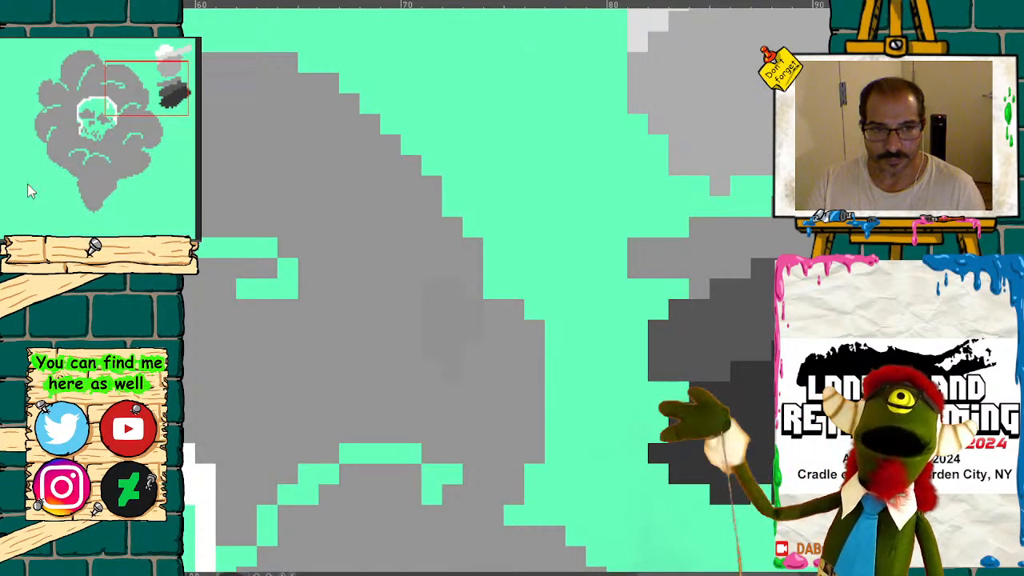
- Select the cloud's grey area and fill it with the lighter grey
{"action": "left_click", "coordinate": [46, 248]}
{"action": "left_click", "coordinate": [47, 248]}
{"action": "left_click_drag", "start_coordinate": [134, 128], "coordinate": [132, 133]}
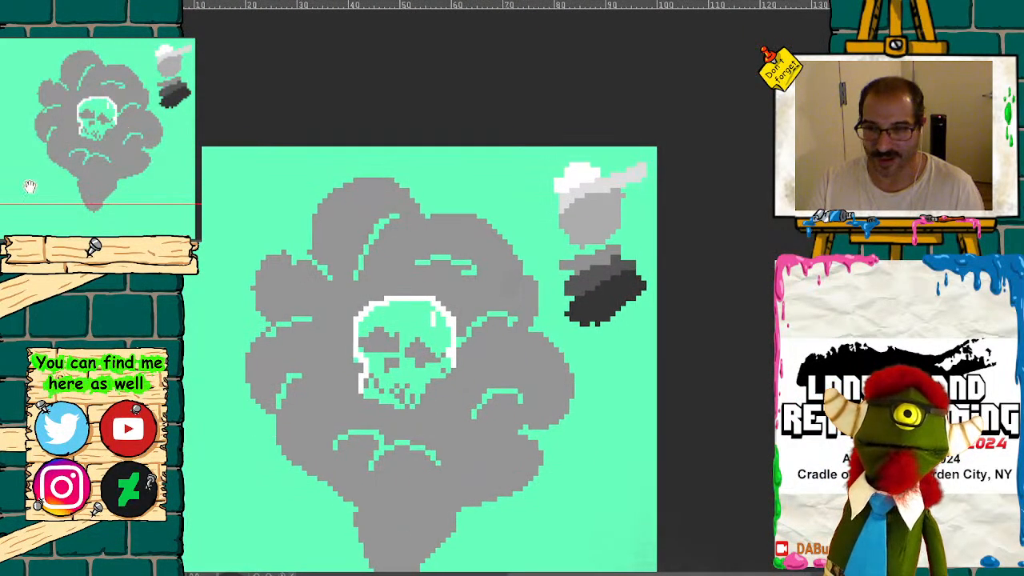
{"action": "left_click", "coordinate": [483, 251]}
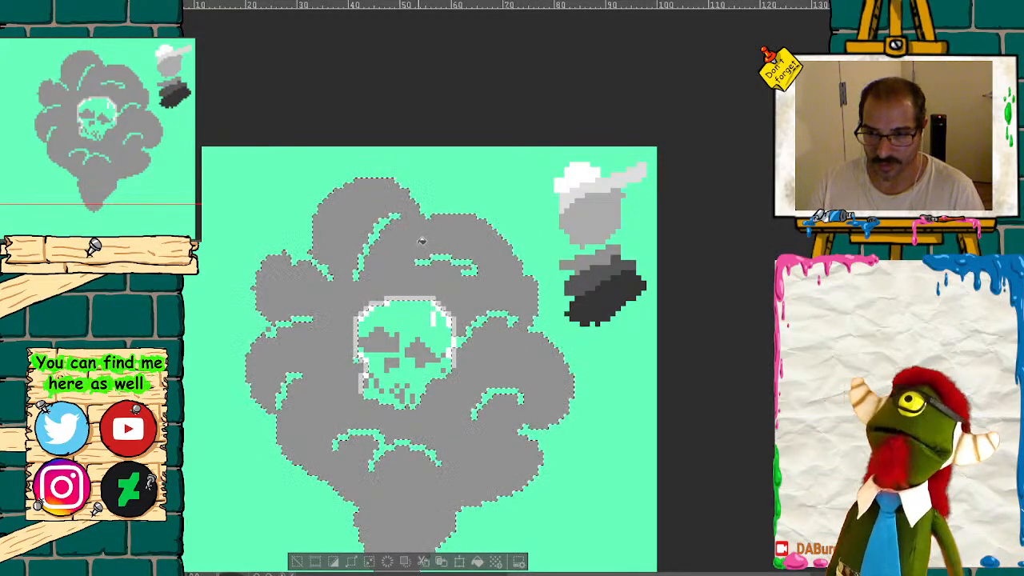
{"action": "left_click", "coordinate": [412, 235]}
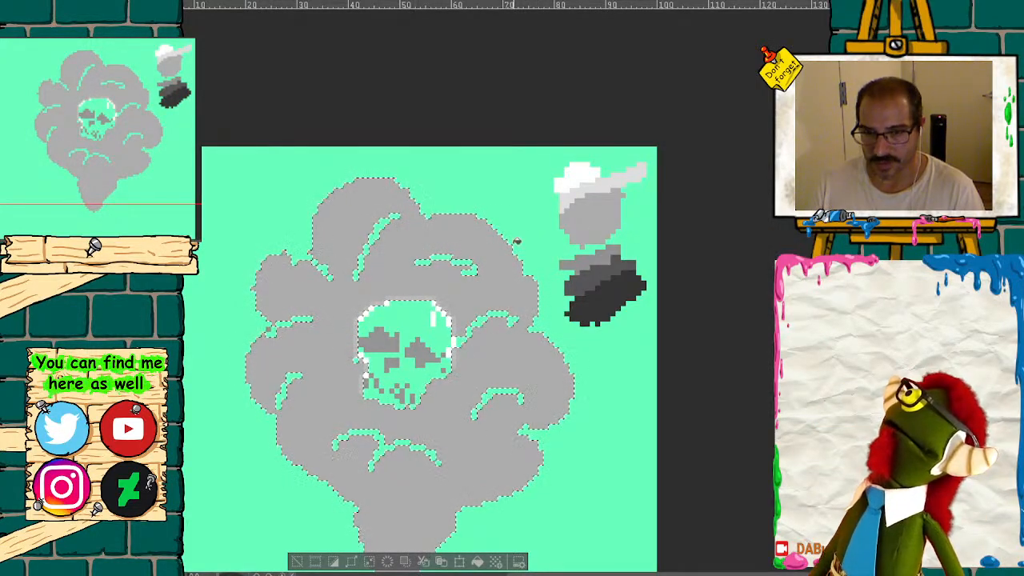
- Refill the selected cloud area with the darker mid grey and clear the selection
{"action": "key", "text": "ctrl+plus"}
{"action": "key", "text": "ctrl+plus"}
{"action": "mouse_move", "coordinate": [138, 118]}
{"action": "left_mouse_down"}
{"action": "mouse_move", "coordinate": [120, 120]}
{"action": "mouse_move", "coordinate": [132, 104]}
{"action": "mouse_move", "coordinate": [109, 124]}
{"action": "mouse_move", "coordinate": [152, 116]}
{"action": "mouse_move", "coordinate": [158, 96]}
{"action": "mouse_move", "coordinate": [149, 88]}
{"action": "mouse_move", "coordinate": [136, 110]}
{"action": "left_mouse_up"}
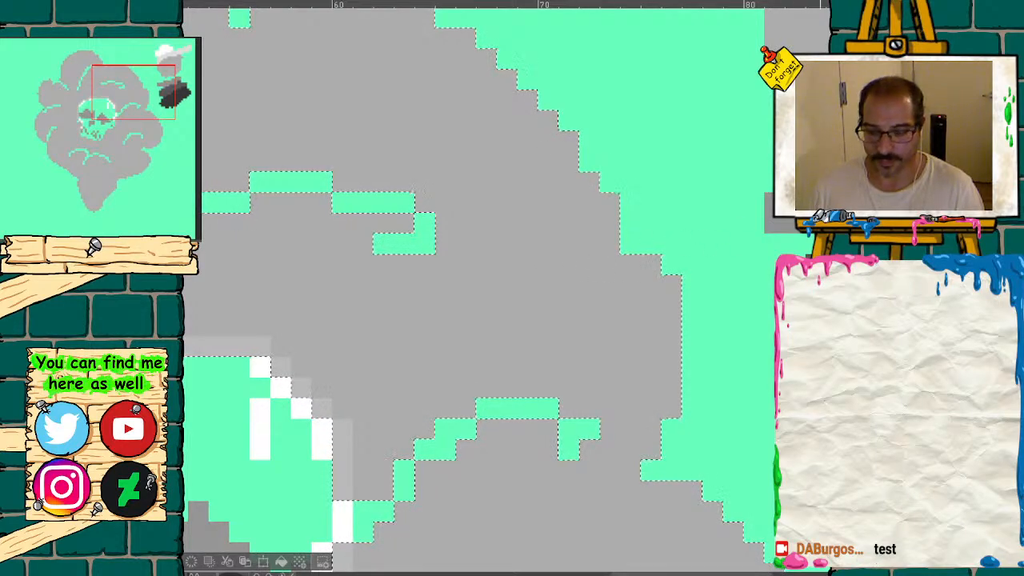
{"action": "left_click", "coordinate": [545, 202]}
{"action": "left_click_drag", "start_coordinate": [149, 96], "coordinate": [112, 124]}
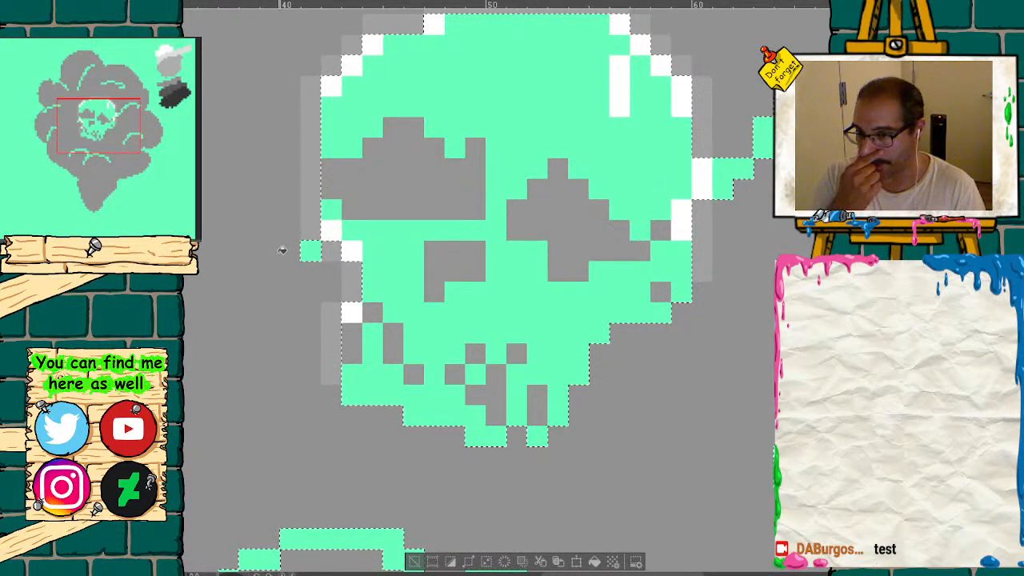
{"action": "mouse_move", "coordinate": [113, 124]}
{"action": "left_mouse_down"}
{"action": "mouse_move", "coordinate": [186, 67]}
{"action": "mouse_move", "coordinate": [118, 119]}
{"action": "left_mouse_up"}
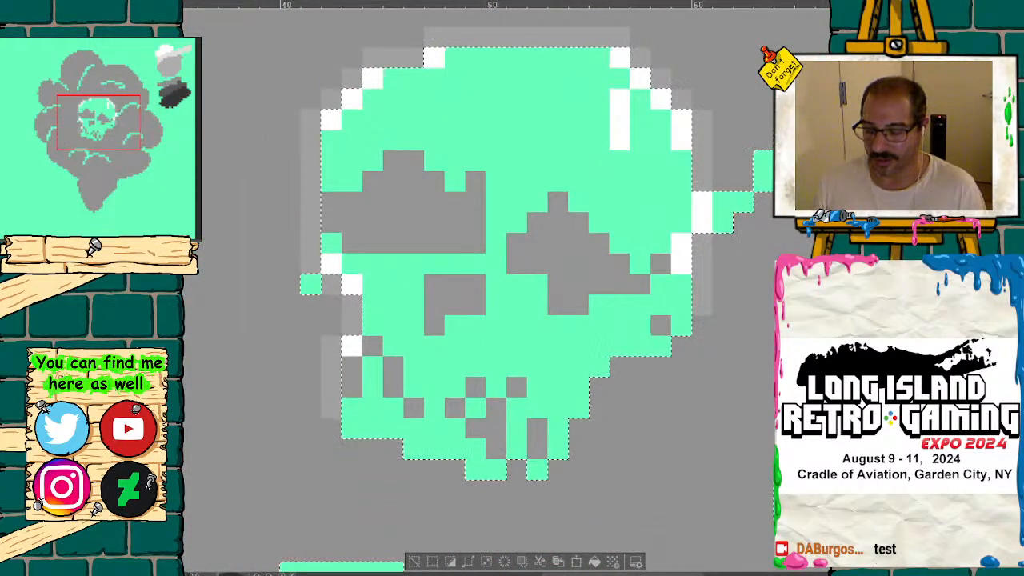
{"action": "key", "text": "ctrl+d"}
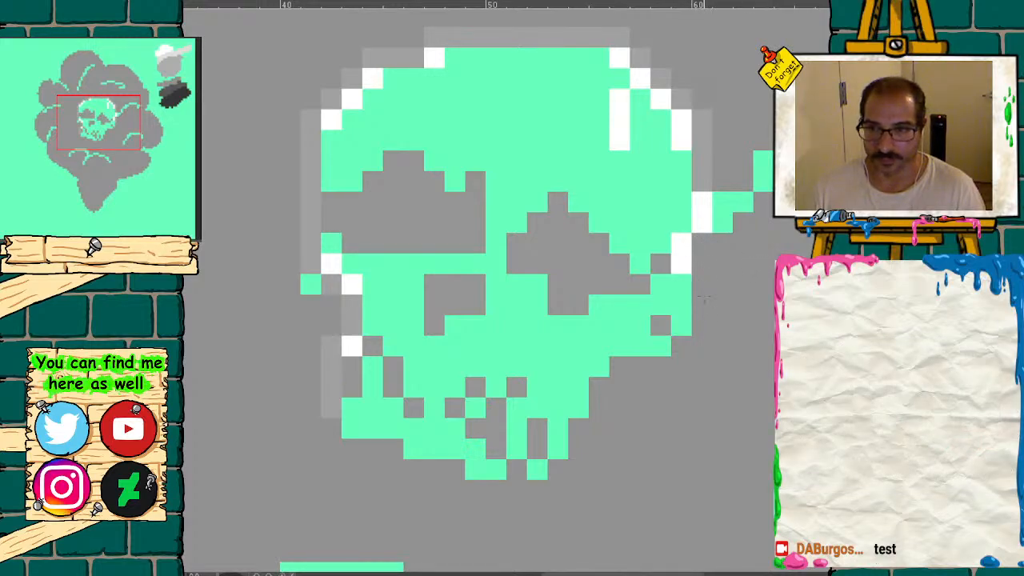
- Paint the stray lighter grey pixels along both sides of the skull with the cloud's mid grey
{"action": "mouse_move", "coordinate": [411, 45]}
{"action": "left_mouse_down"}
{"action": "mouse_move", "coordinate": [344, 84]}
{"action": "mouse_move", "coordinate": [312, 124]}
{"action": "mouse_move", "coordinate": [306, 260]}
{"action": "left_mouse_up"}
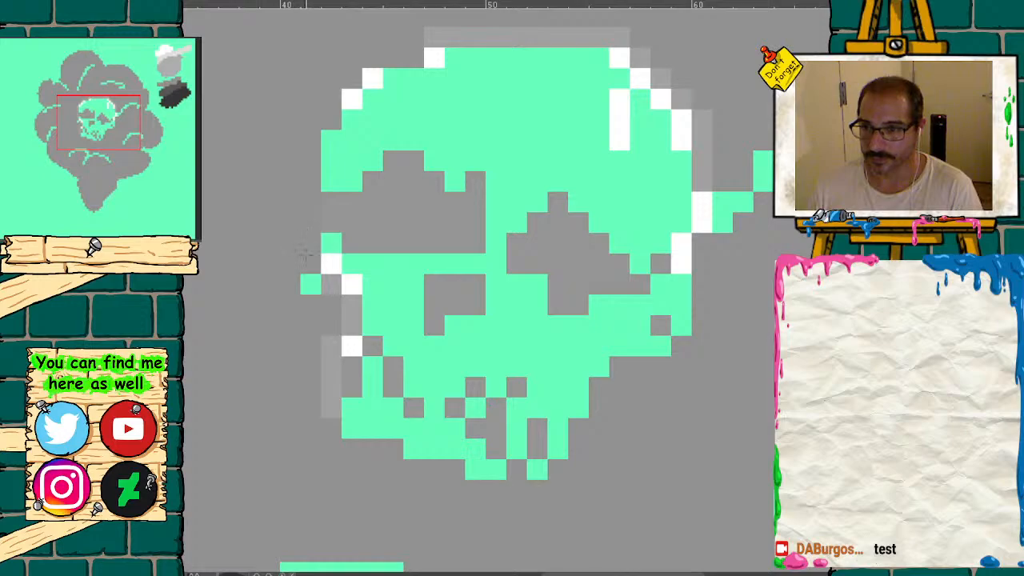
{"action": "left_click", "coordinate": [329, 285]}
{"action": "left_click_drag", "start_coordinate": [349, 303], "coordinate": [334, 408]}
{"action": "left_click", "coordinate": [312, 284]}
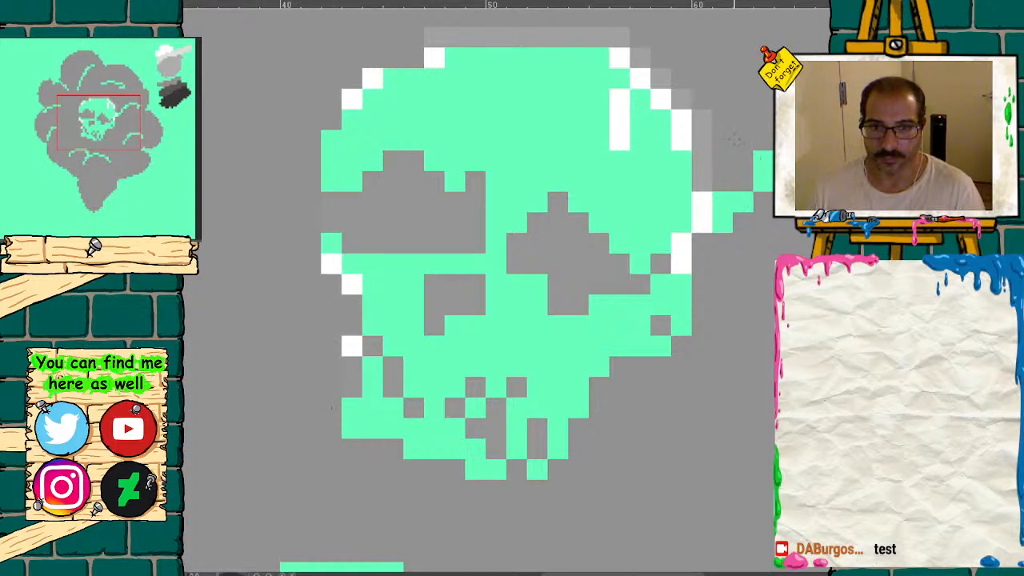
{"action": "left_click_drag", "start_coordinate": [708, 177], "coordinate": [711, 118]}
{"action": "left_click", "coordinate": [662, 78]}
{"action": "left_click", "coordinate": [681, 98]}
- Paint the skull's cranium, brow and cheek edges solid white, leaving the eye sockets grey
{"action": "left_click_drag", "start_coordinate": [104, 134], "coordinate": [106, 122]}
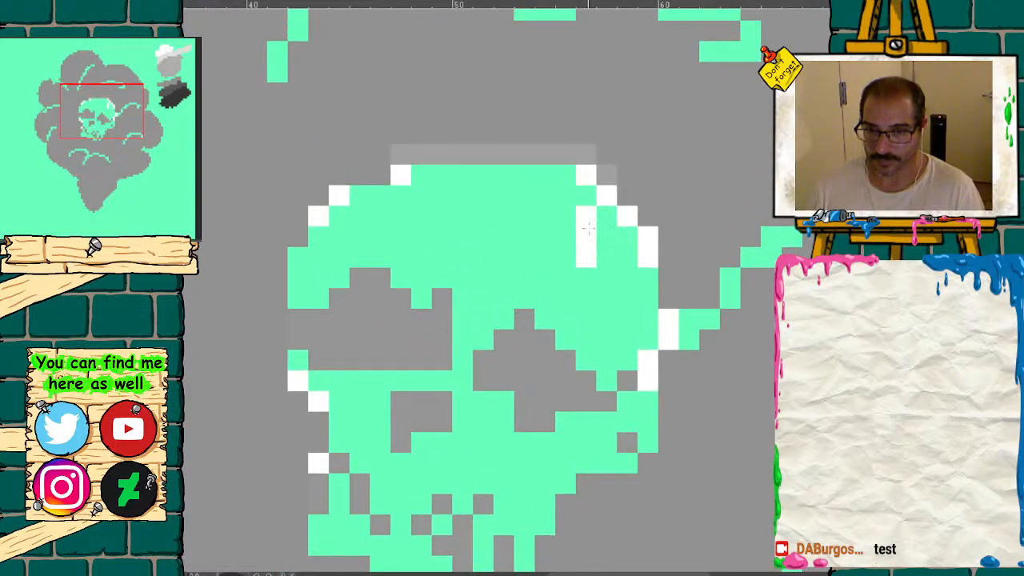
{"action": "mouse_move", "coordinate": [571, 157]}
{"action": "left_mouse_down"}
{"action": "mouse_move", "coordinate": [581, 156]}
{"action": "mouse_move", "coordinate": [412, 157]}
{"action": "mouse_move", "coordinate": [343, 196]}
{"action": "mouse_move", "coordinate": [302, 243]}
{"action": "mouse_move", "coordinate": [298, 400]}
{"action": "mouse_move", "coordinate": [338, 444]}
{"action": "left_mouse_up"}
{"action": "mouse_move", "coordinate": [654, 387]}
{"action": "left_mouse_down"}
{"action": "mouse_move", "coordinate": [648, 402]}
{"action": "mouse_move", "coordinate": [669, 444]}
{"action": "mouse_move", "coordinate": [648, 463]}
{"action": "mouse_move", "coordinate": [651, 429]}
{"action": "mouse_move", "coordinate": [626, 412]}
{"action": "left_mouse_up"}
{"action": "mouse_move", "coordinate": [643, 290]}
{"action": "left_mouse_down"}
{"action": "mouse_move", "coordinate": [607, 228]}
{"action": "mouse_move", "coordinate": [621, 244]}
{"action": "mouse_move", "coordinate": [596, 178]}
{"action": "mouse_move", "coordinate": [438, 177]}
{"action": "mouse_move", "coordinate": [328, 257]}
{"action": "mouse_move", "coordinate": [320, 280]}
{"action": "mouse_move", "coordinate": [340, 298]}
{"action": "mouse_move", "coordinate": [349, 271]}
{"action": "mouse_move", "coordinate": [404, 260]}
{"action": "mouse_move", "coordinate": [424, 276]}
{"action": "mouse_move", "coordinate": [440, 256]}
{"action": "mouse_move", "coordinate": [416, 252]}
{"action": "left_mouse_up"}
{"action": "mouse_move", "coordinate": [396, 202]}
{"action": "left_mouse_down"}
{"action": "mouse_move", "coordinate": [516, 206]}
{"action": "mouse_move", "coordinate": [617, 290]}
{"action": "mouse_move", "coordinate": [544, 303]}
{"action": "mouse_move", "coordinate": [628, 384]}
{"action": "mouse_move", "coordinate": [584, 305]}
{"action": "mouse_move", "coordinate": [549, 280]}
{"action": "mouse_move", "coordinate": [464, 240]}
{"action": "mouse_move", "coordinate": [416, 248]}
{"action": "mouse_move", "coordinate": [463, 296]}
{"action": "mouse_move", "coordinate": [406, 278]}
{"action": "mouse_move", "coordinate": [464, 318]}
{"action": "mouse_move", "coordinate": [462, 346]}
{"action": "mouse_move", "coordinate": [516, 317]}
{"action": "mouse_move", "coordinate": [501, 268]}
{"action": "left_mouse_up"}
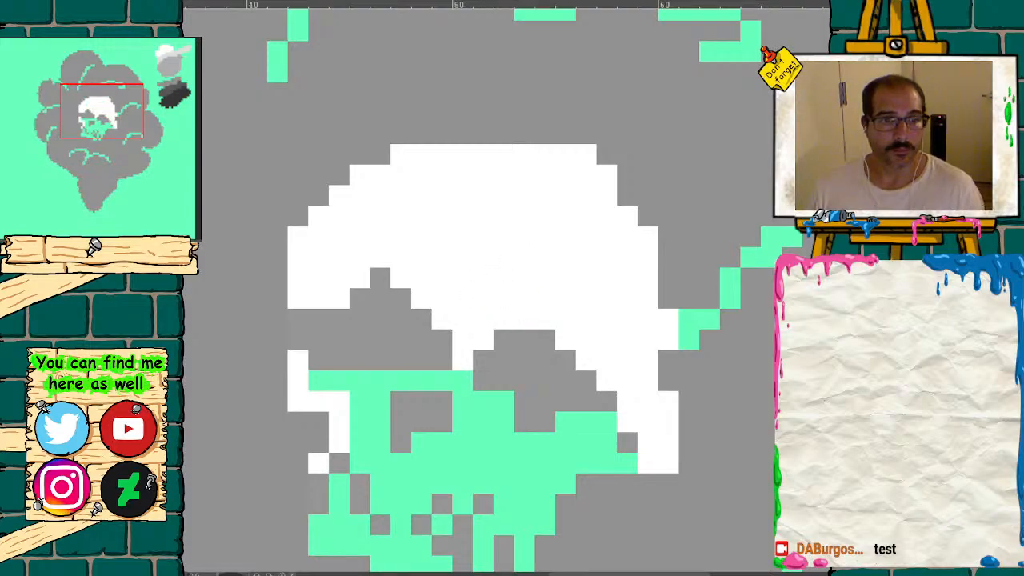
- Paint the skull's cheeks, teeth and jaw white around the grey nose, and trim the left eye socket's outer upper corner
{"action": "key", "text": "ctrl+alt+0"}
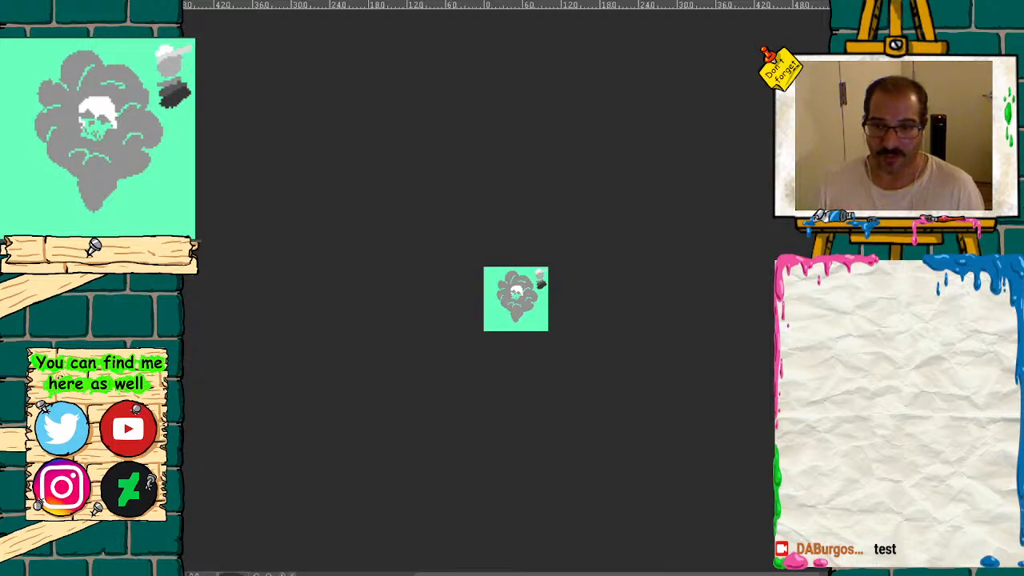
{"action": "scroll", "coordinate": [519, 291], "scroll_direction": "up", "scroll_amount": 4}
{"action": "scroll", "coordinate": [518, 291], "scroll_direction": "up", "scroll_amount": 3}
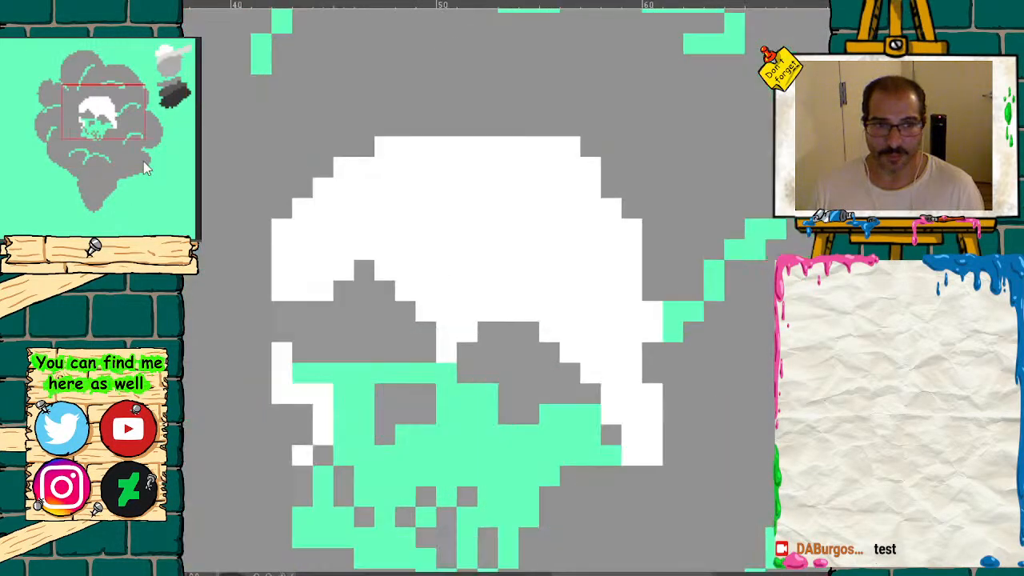
{"action": "left_click_drag", "start_coordinate": [93, 101], "coordinate": [91, 121]}
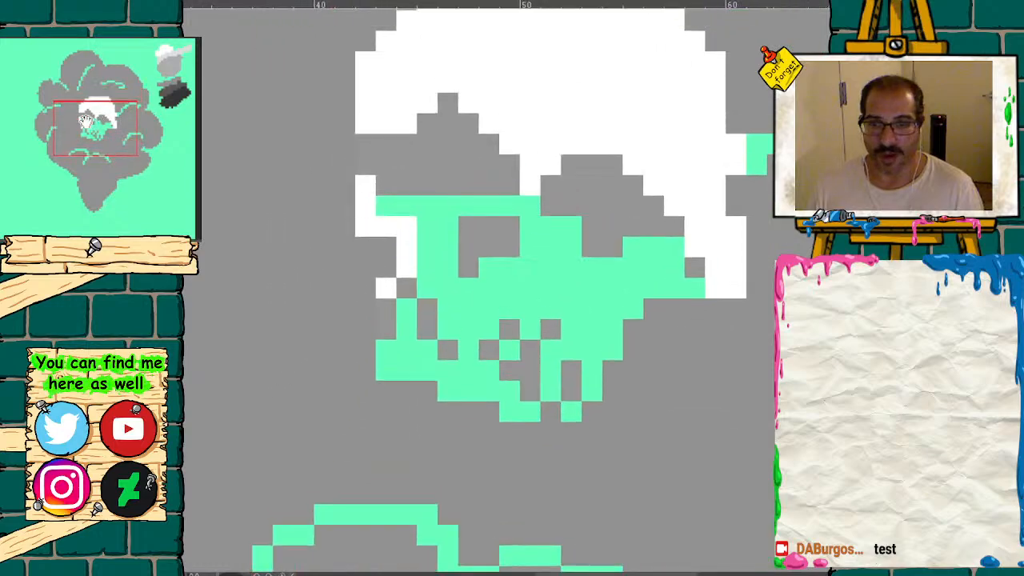
{"action": "mouse_move", "coordinate": [527, 200]}
{"action": "left_mouse_down"}
{"action": "mouse_move", "coordinate": [400, 206]}
{"action": "mouse_move", "coordinate": [438, 214]}
{"action": "mouse_move", "coordinate": [452, 328]}
{"action": "mouse_move", "coordinate": [488, 276]}
{"action": "mouse_move", "coordinate": [528, 266]}
{"action": "mouse_move", "coordinate": [542, 232]}
{"action": "mouse_move", "coordinate": [570, 244]}
{"action": "left_mouse_up"}
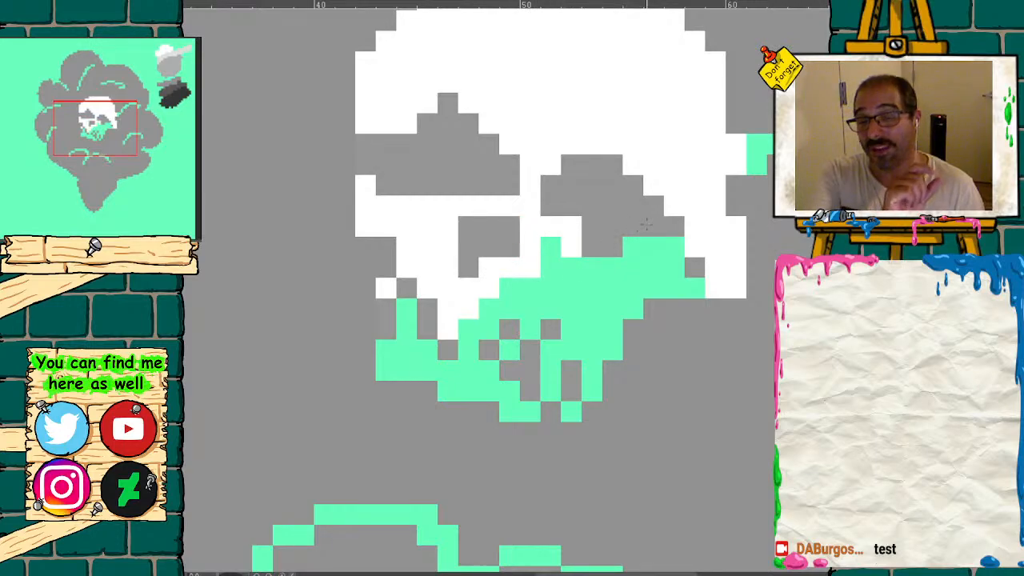
{"action": "mouse_move", "coordinate": [675, 229]}
{"action": "left_mouse_down"}
{"action": "mouse_move", "coordinate": [676, 248]}
{"action": "mouse_move", "coordinate": [632, 268]}
{"action": "mouse_move", "coordinate": [672, 288]}
{"action": "mouse_move", "coordinate": [669, 256]}
{"action": "mouse_move", "coordinate": [693, 268]}
{"action": "mouse_move", "coordinate": [634, 286]}
{"action": "mouse_move", "coordinate": [634, 308]}
{"action": "mouse_move", "coordinate": [565, 255]}
{"action": "mouse_move", "coordinate": [549, 281]}
{"action": "mouse_move", "coordinate": [613, 286]}
{"action": "mouse_move", "coordinate": [613, 328]}
{"action": "mouse_move", "coordinate": [593, 384]}
{"action": "mouse_move", "coordinate": [572, 411]}
{"action": "mouse_move", "coordinate": [551, 412]}
{"action": "left_mouse_up"}
{"action": "mouse_move", "coordinate": [385, 350]}
{"action": "left_mouse_down"}
{"action": "mouse_move", "coordinate": [387, 390]}
{"action": "mouse_move", "coordinate": [478, 430]}
{"action": "mouse_move", "coordinate": [512, 430]}
{"action": "mouse_move", "coordinate": [407, 352]}
{"action": "mouse_move", "coordinate": [408, 317]}
{"action": "mouse_move", "coordinate": [427, 354]}
{"action": "mouse_move", "coordinate": [468, 372]}
{"action": "mouse_move", "coordinate": [479, 300]}
{"action": "mouse_move", "coordinate": [488, 330]}
{"action": "mouse_move", "coordinate": [509, 314]}
{"action": "mouse_move", "coordinate": [568, 328]}
{"action": "mouse_move", "coordinate": [549, 311]}
{"action": "mouse_move", "coordinate": [592, 329]}
{"action": "mouse_move", "coordinate": [552, 352]}
{"action": "mouse_move", "coordinate": [551, 388]}
{"action": "mouse_move", "coordinate": [491, 376]}
{"action": "left_mouse_up"}
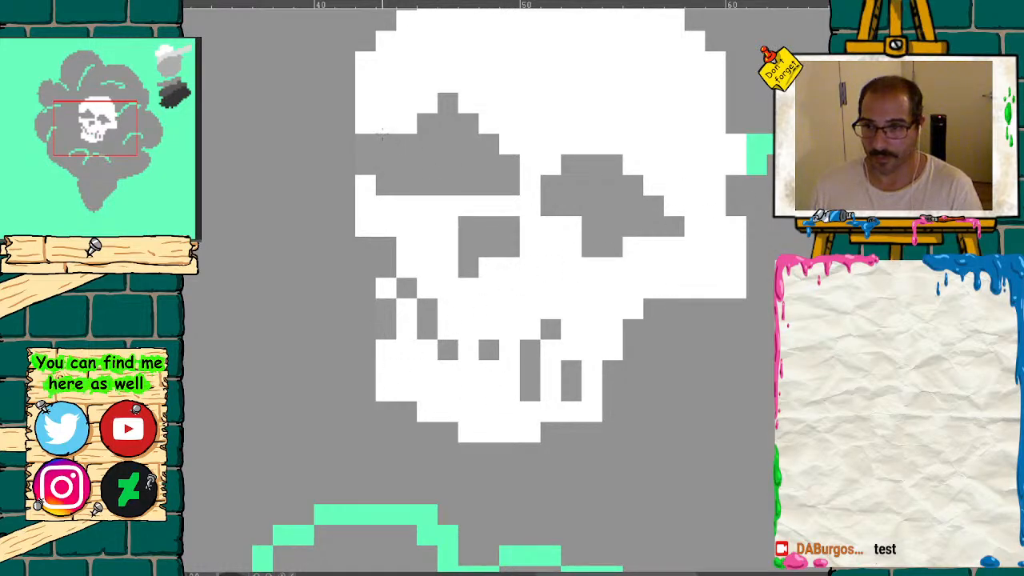
{"action": "left_click_drag", "start_coordinate": [382, 133], "coordinate": [372, 139]}
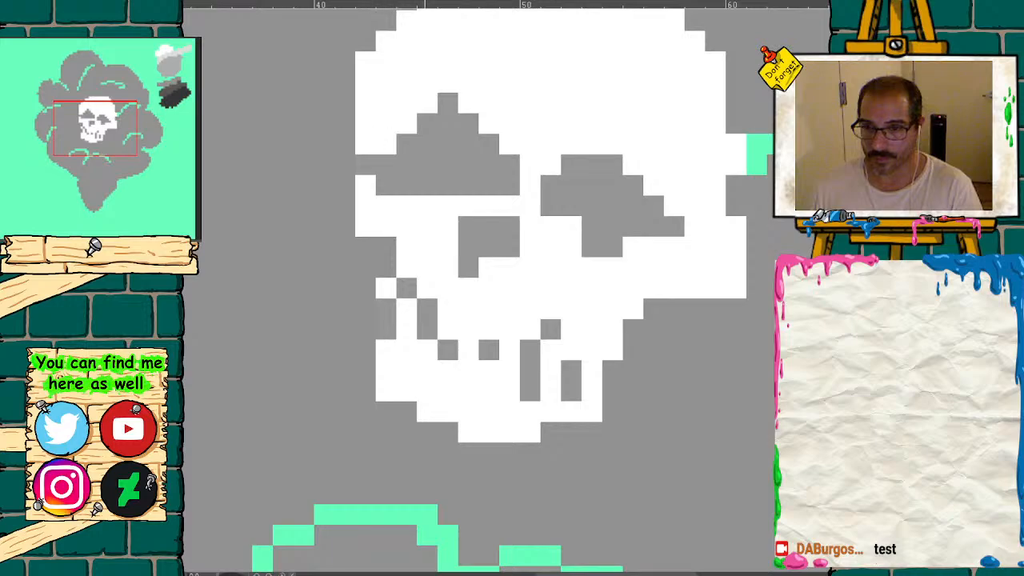
- Extend the grey gaps between the skull's teeth and reshape the mouth's left corner with grey and white pixels
{"action": "key", "text": "ctrl+1"}
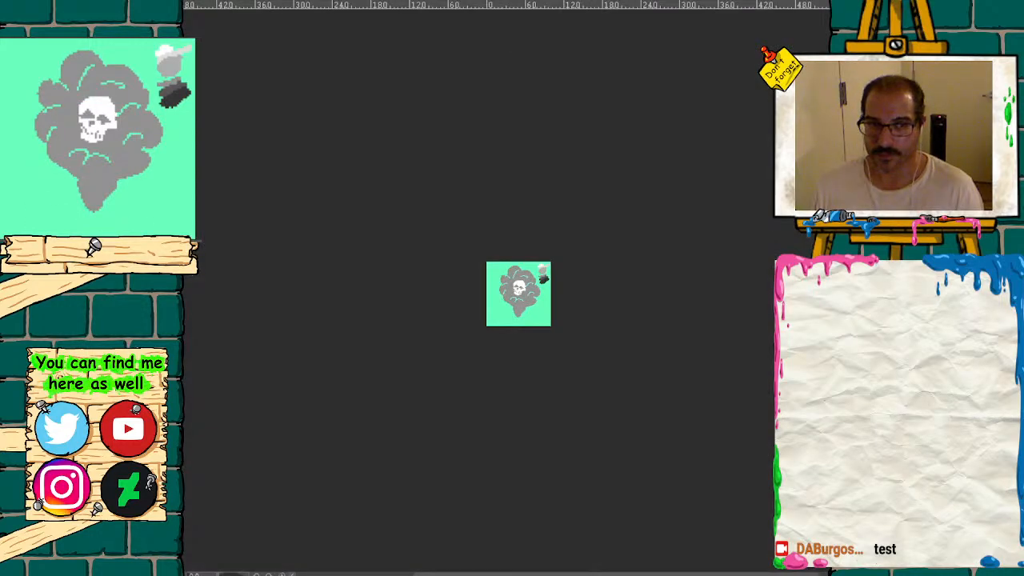
{"action": "key", "text": "ctrl+plus"}
{"action": "key", "text": "ctrl+plus"}
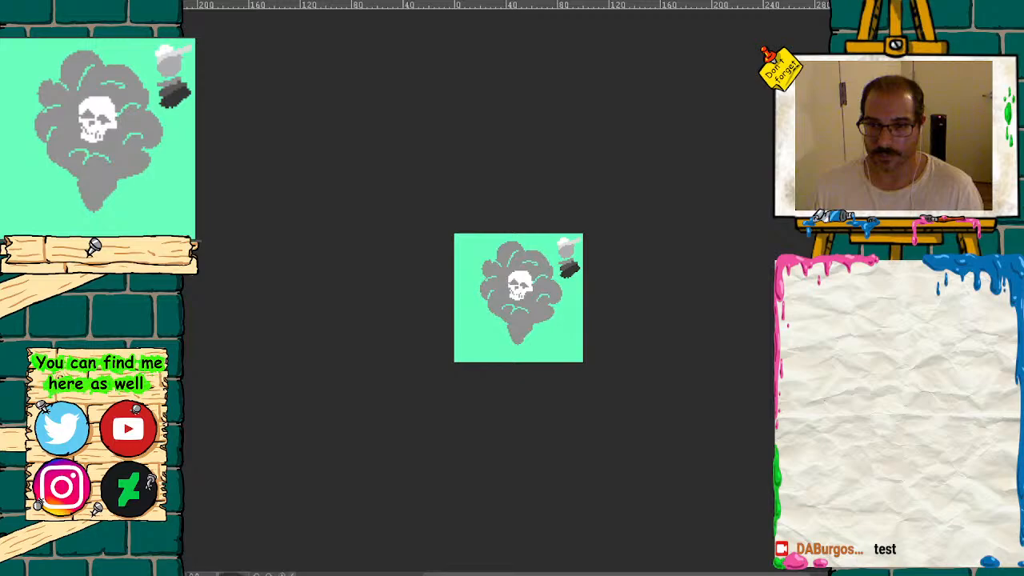
{"action": "key", "text": "ctrl+plus"}
{"action": "key", "text": "ctrl+plus"}
{"action": "key", "text": "ctrl+plus"}
{"action": "key", "text": "ctrl+plus"}
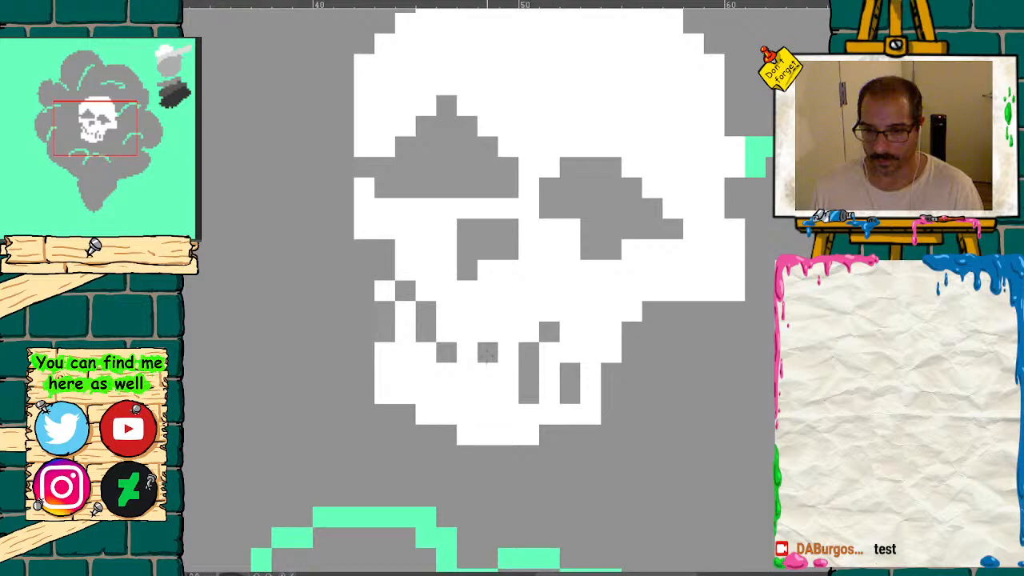
{"action": "left_click_drag", "start_coordinate": [487, 355], "coordinate": [486, 387]}
{"action": "left_click_drag", "start_coordinate": [427, 336], "coordinate": [426, 365]}
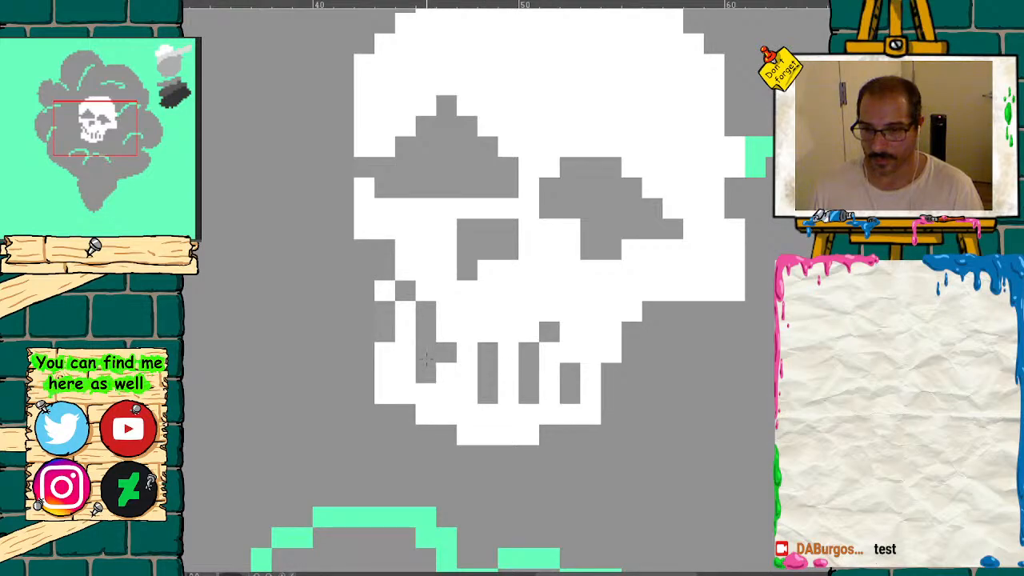
{"action": "left_click_drag", "start_coordinate": [450, 326], "coordinate": [449, 350]}
{"action": "mouse_move", "coordinate": [383, 292]}
{"action": "left_mouse_down"}
{"action": "mouse_move", "coordinate": [385, 322]}
{"action": "mouse_move", "coordinate": [402, 313]}
{"action": "left_mouse_up"}
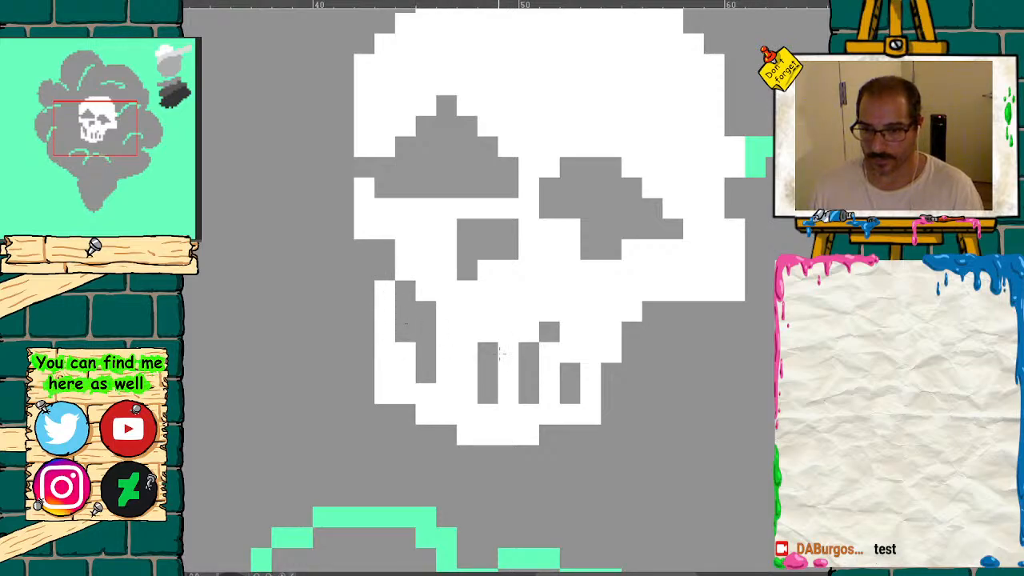
- Extend the grey tooth gaps upward and reshape both of the skull's eye sockets with grey and white pixels
{"action": "left_click_drag", "start_coordinate": [470, 324], "coordinate": [465, 343]}
{"action": "left_click", "coordinate": [543, 350]}
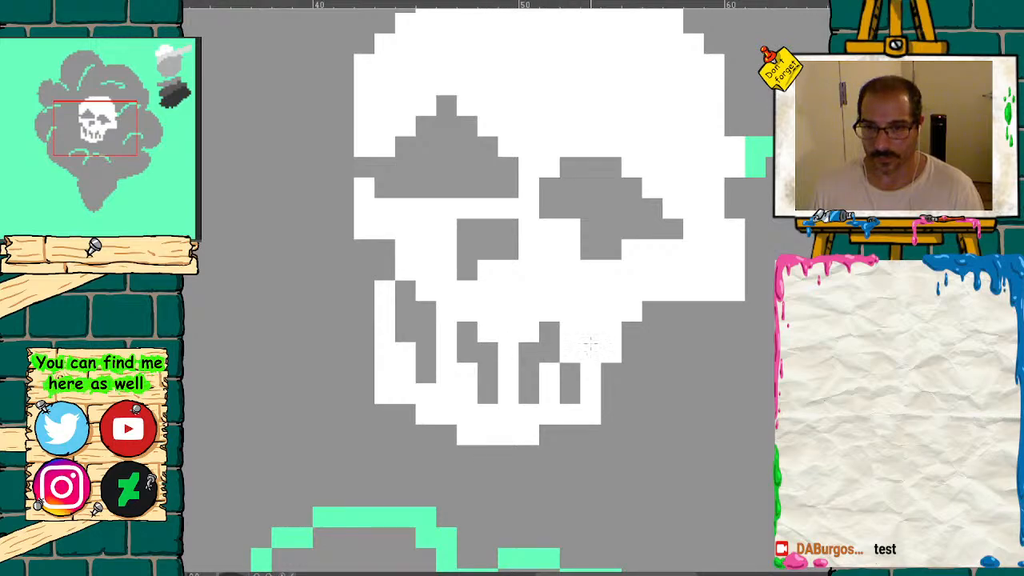
{"action": "left_click", "coordinate": [569, 229]}
{"action": "left_click", "coordinate": [631, 250]}
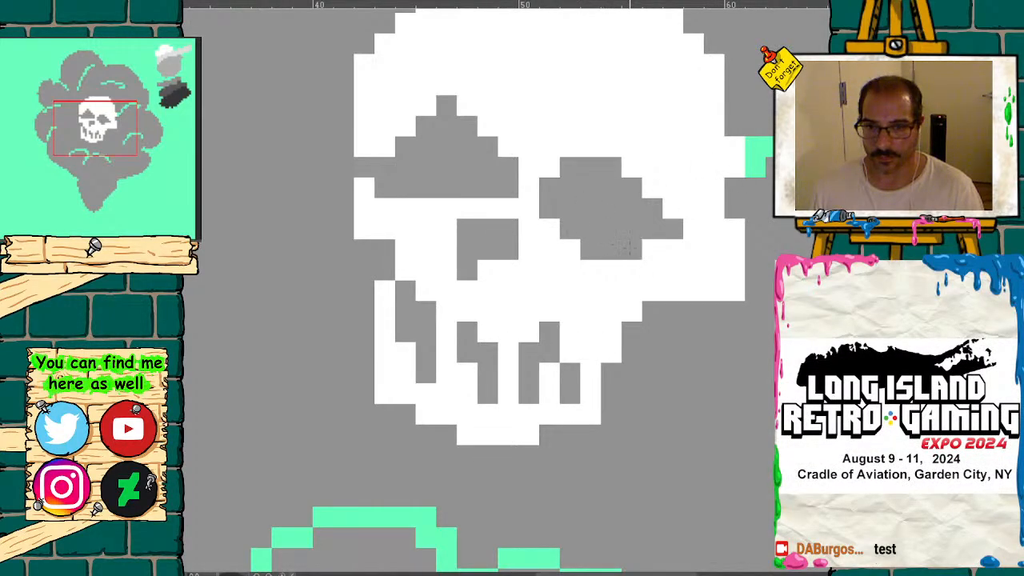
{"action": "left_click_drag", "start_coordinate": [96, 128], "coordinate": [93, 119]}
{"action": "mouse_move", "coordinate": [442, 172]}
{"action": "left_mouse_down"}
{"action": "mouse_move", "coordinate": [457, 175]}
{"action": "mouse_move", "coordinate": [476, 209]}
{"action": "left_mouse_up"}
{"action": "left_click", "coordinate": [455, 190]}
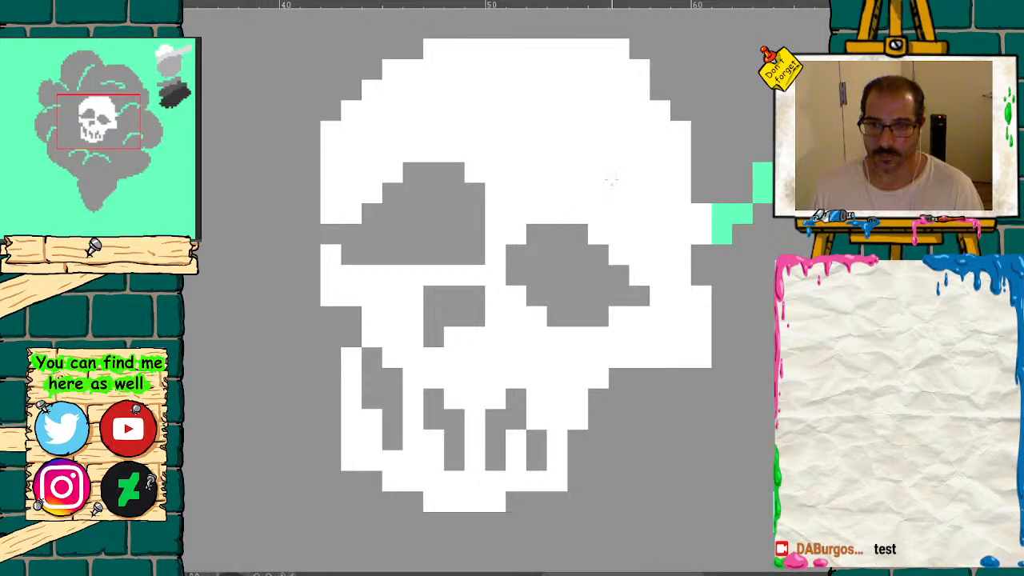
- Paint the curl line extending from the skull's right side white and thicken it
{"action": "left_click_drag", "start_coordinate": [90, 128], "coordinate": [117, 120]}
{"action": "mouse_move", "coordinate": [650, 244]}
{"action": "left_mouse_down"}
{"action": "mouse_move", "coordinate": [622, 224]}
{"action": "mouse_move", "coordinate": [534, 212]}
{"action": "mouse_move", "coordinate": [439, 316]}
{"action": "mouse_move", "coordinate": [505, 241]}
{"action": "left_mouse_up"}
{"action": "left_click_drag", "start_coordinate": [615, 202], "coordinate": [643, 237]}
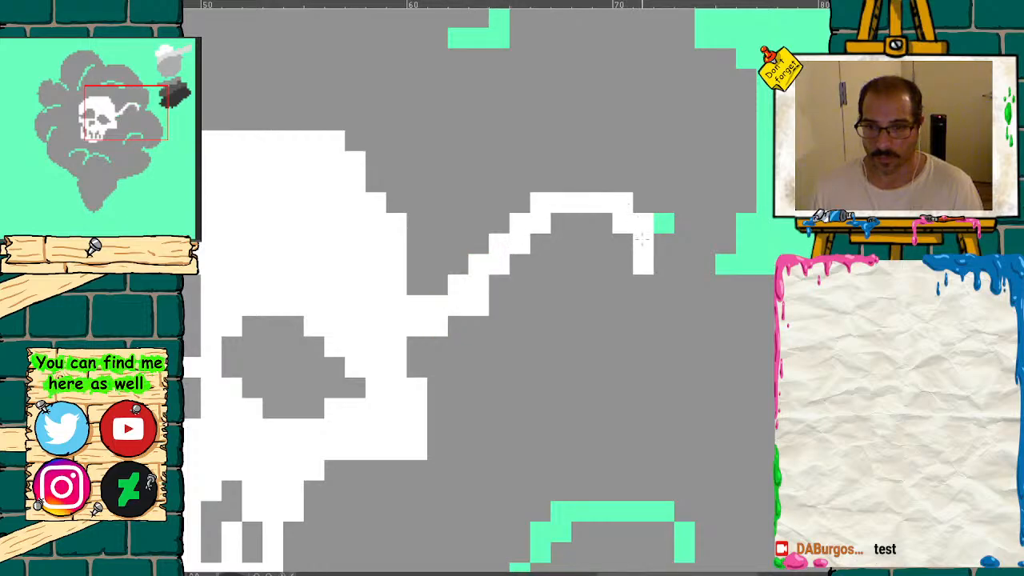
- Paint the two curl lines in the cloud lobes above the skull white with thicker strokes
{"action": "left_click_drag", "start_coordinate": [96, 170], "coordinate": [64, 132]}
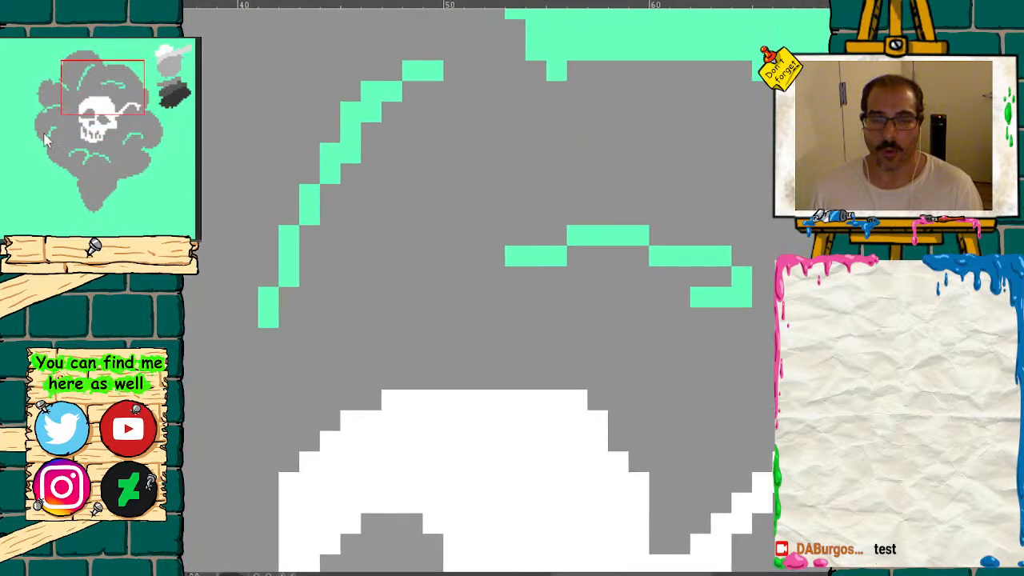
{"action": "mouse_move", "coordinate": [505, 254]}
{"action": "left_mouse_down"}
{"action": "mouse_move", "coordinate": [600, 235]}
{"action": "mouse_move", "coordinate": [704, 235]}
{"action": "mouse_move", "coordinate": [732, 298]}
{"action": "mouse_move", "coordinate": [702, 305]}
{"action": "left_mouse_up"}
{"action": "mouse_move", "coordinate": [704, 256]}
{"action": "left_mouse_down"}
{"action": "mouse_move", "coordinate": [660, 254]}
{"action": "mouse_move", "coordinate": [608, 217]}
{"action": "mouse_move", "coordinate": [532, 252]}
{"action": "left_mouse_up"}
{"action": "left_click_drag", "start_coordinate": [109, 94], "coordinate": [69, 81]}
{"action": "mouse_move", "coordinate": [661, 164]}
{"action": "left_mouse_down"}
{"action": "mouse_move", "coordinate": [608, 151]}
{"action": "mouse_move", "coordinate": [533, 260]}
{"action": "mouse_move", "coordinate": [504, 372]}
{"action": "mouse_move", "coordinate": [489, 365]}
{"action": "left_mouse_up"}
{"action": "mouse_move", "coordinate": [504, 279]}
{"action": "left_mouse_down"}
{"action": "mouse_move", "coordinate": [526, 214]}
{"action": "mouse_move", "coordinate": [589, 190]}
{"action": "mouse_move", "coordinate": [650, 129]}
{"action": "mouse_move", "coordinate": [671, 130]}
{"action": "left_mouse_up"}
- Paint the two curl lines in the cloud's left lobes white
{"action": "mouse_move", "coordinate": [98, 101]}
{"action": "left_mouse_down"}
{"action": "mouse_move", "coordinate": [70, 89]}
{"action": "mouse_move", "coordinate": [85, 100]}
{"action": "mouse_move", "coordinate": [80, 145]}
{"action": "mouse_move", "coordinate": [74, 101]}
{"action": "mouse_move", "coordinate": [62, 117]}
{"action": "left_mouse_up"}
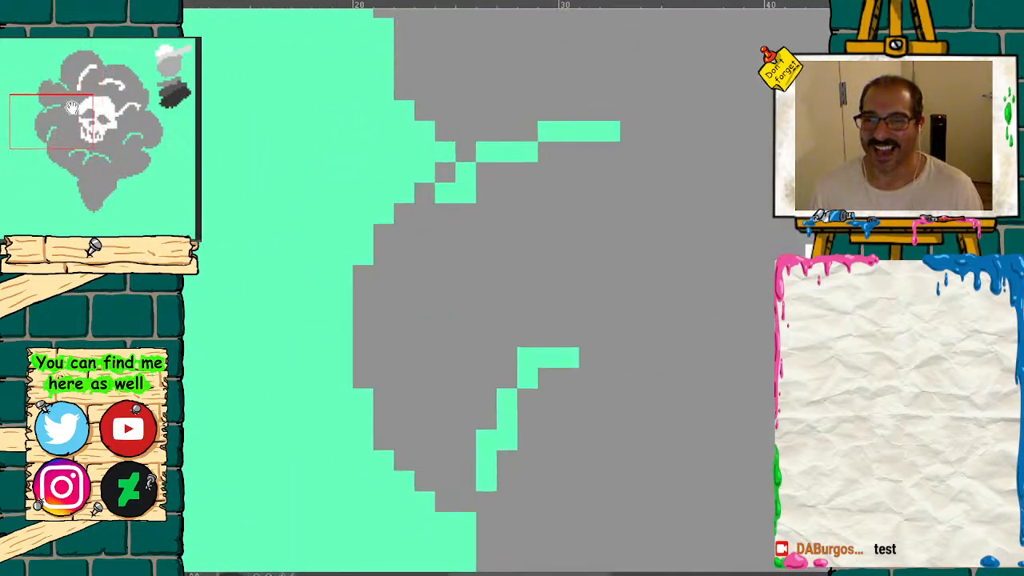
{"action": "mouse_move", "coordinate": [610, 131]}
{"action": "left_mouse_down"}
{"action": "mouse_move", "coordinate": [524, 138]}
{"action": "mouse_move", "coordinate": [466, 188]}
{"action": "mouse_move", "coordinate": [466, 213]}
{"action": "mouse_move", "coordinate": [446, 194]}
{"action": "mouse_move", "coordinate": [445, 213]}
{"action": "left_mouse_up"}
{"action": "mouse_move", "coordinate": [608, 336]}
{"action": "left_mouse_down"}
{"action": "mouse_move", "coordinate": [485, 423]}
{"action": "mouse_move", "coordinate": [489, 455]}
{"action": "mouse_move", "coordinate": [576, 340]}
{"action": "left_mouse_up"}
- Paint the arch below the skull and the smaller curl joining its left side white
{"action": "left_click_drag", "start_coordinate": [53, 137], "coordinate": [95, 181]}
{"action": "mouse_move", "coordinate": [432, 292]}
{"action": "left_mouse_down"}
{"action": "mouse_move", "coordinate": [480, 189]}
{"action": "mouse_move", "coordinate": [636, 185]}
{"action": "mouse_move", "coordinate": [696, 272]}
{"action": "mouse_move", "coordinate": [628, 176]}
{"action": "mouse_move", "coordinate": [521, 160]}
{"action": "left_mouse_up"}
{"action": "left_click_drag", "start_coordinate": [448, 232], "coordinate": [432, 240]}
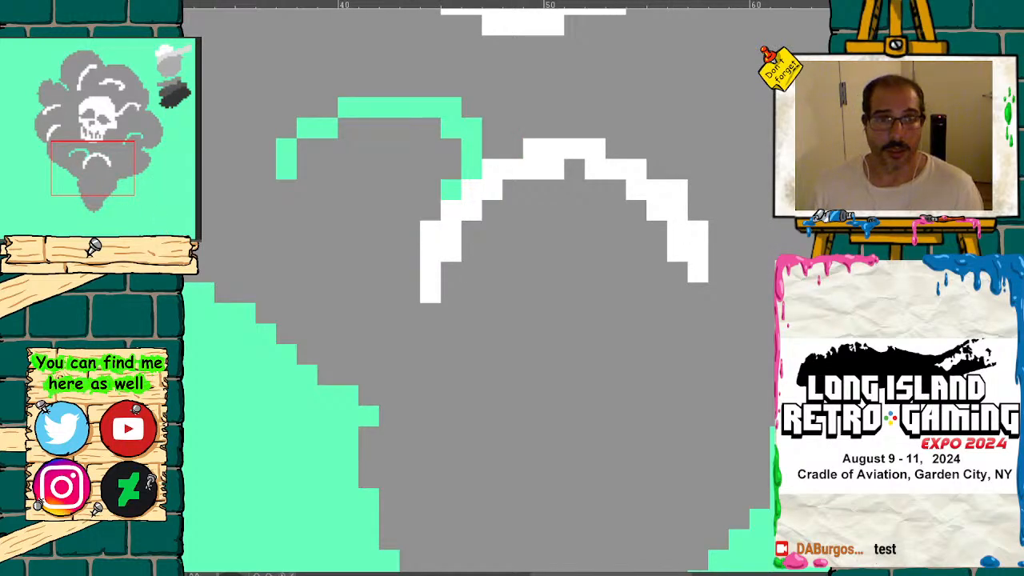
{"action": "key", "text": "ctrl+0"}
{"action": "left_click_drag", "start_coordinate": [126, 192], "coordinate": [159, 233]}
{"action": "left_click", "coordinate": [159, 241]}
{"action": "left_click", "coordinate": [160, 242]}
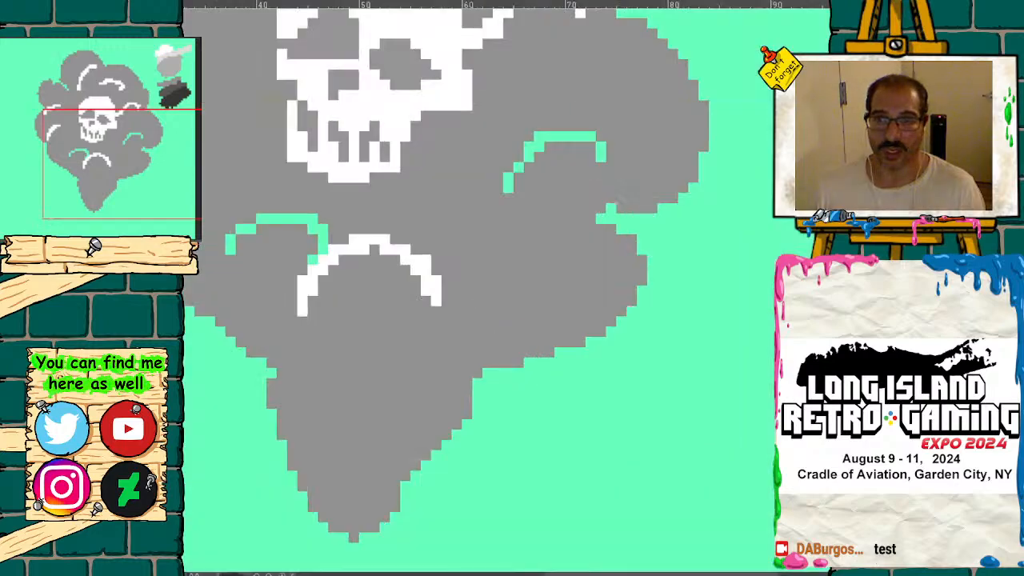
{"action": "left_click", "coordinate": [159, 241]}
{"action": "left_click_drag", "start_coordinate": [120, 165], "coordinate": [90, 149]}
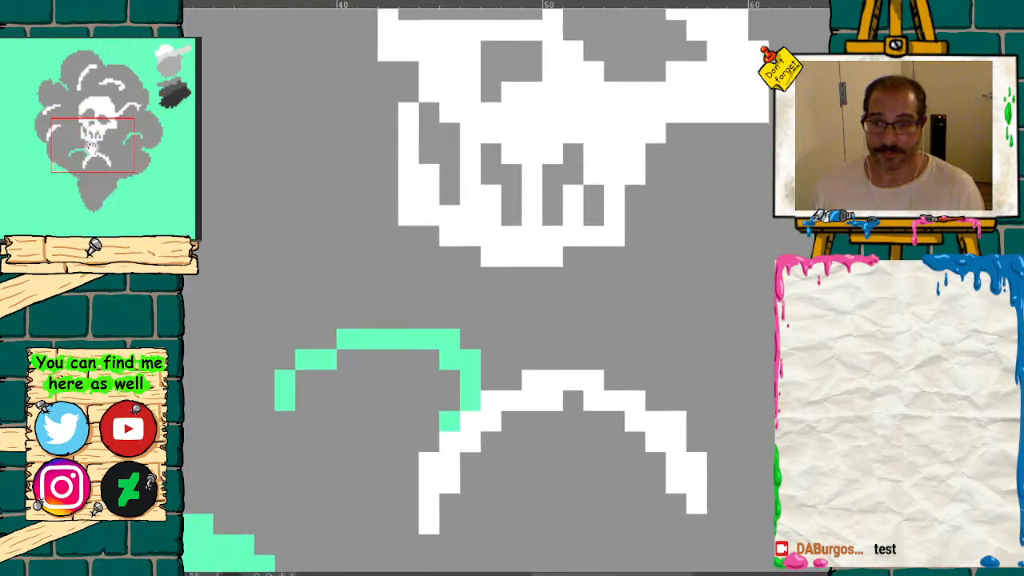
{"action": "mouse_move", "coordinate": [291, 398]}
{"action": "left_mouse_down"}
{"action": "mouse_move", "coordinate": [310, 360]}
{"action": "mouse_move", "coordinate": [368, 338]}
{"action": "mouse_move", "coordinate": [450, 349]}
{"action": "mouse_move", "coordinate": [451, 422]}
{"action": "mouse_move", "coordinate": [464, 358]}
{"action": "left_mouse_up"}
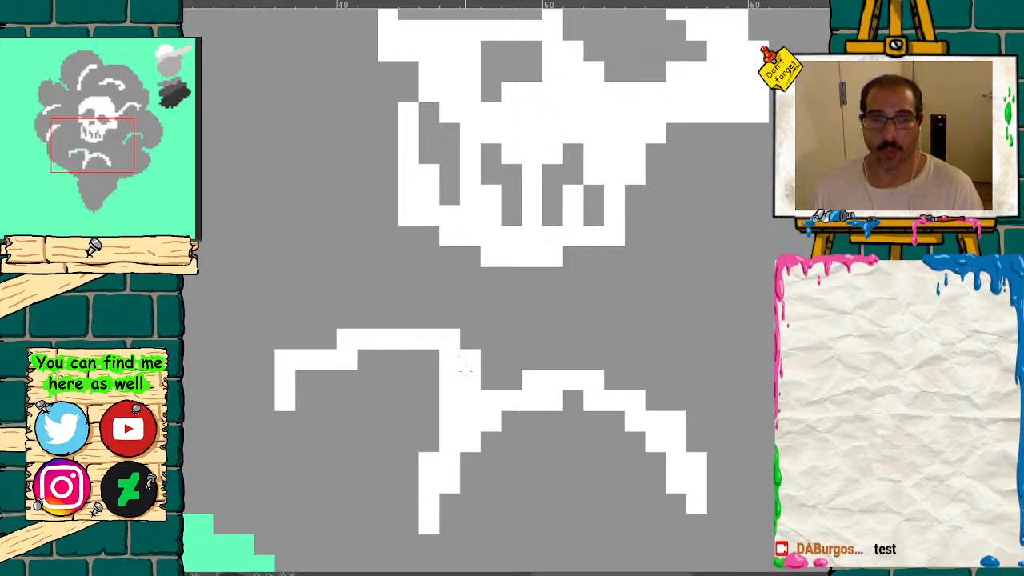
- Paint the curl line in the cloud's right lobe, beside the skull's jaw, white
{"action": "left_click_drag", "start_coordinate": [96, 132], "coordinate": [128, 126]}
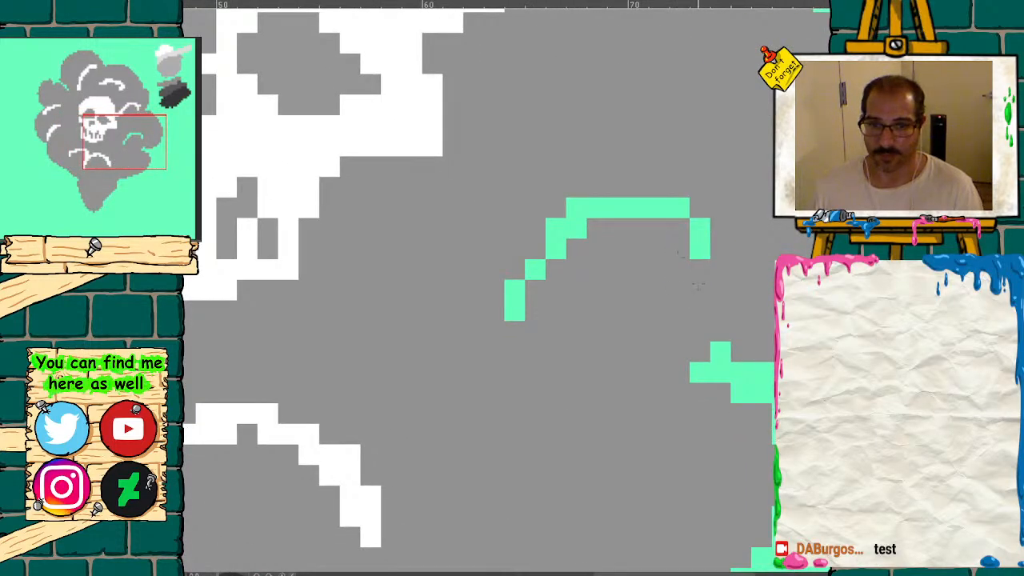
{"action": "mouse_move", "coordinate": [699, 269]}
{"action": "left_mouse_down"}
{"action": "mouse_move", "coordinate": [632, 208]}
{"action": "mouse_move", "coordinate": [560, 248]}
{"action": "mouse_move", "coordinate": [520, 292]}
{"action": "mouse_move", "coordinate": [564, 230]}
{"action": "left_mouse_up"}
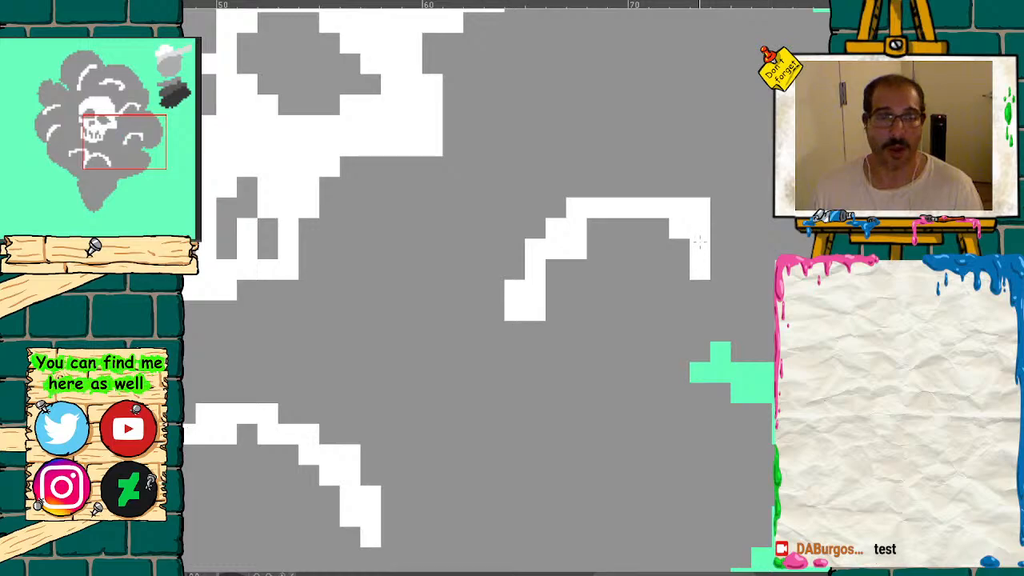
{"action": "key", "text": "ctrl+0"}
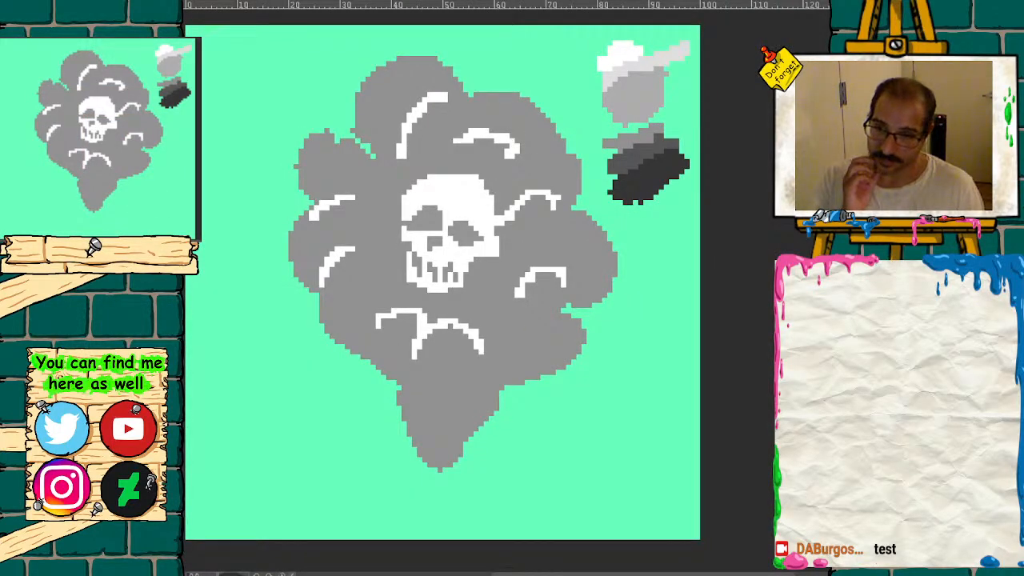
- Draw a white outline around the cloud's upper-left and top lobes
{"action": "key", "text": "ctrl+plus"}
{"action": "key", "text": "ctrl+plus"}
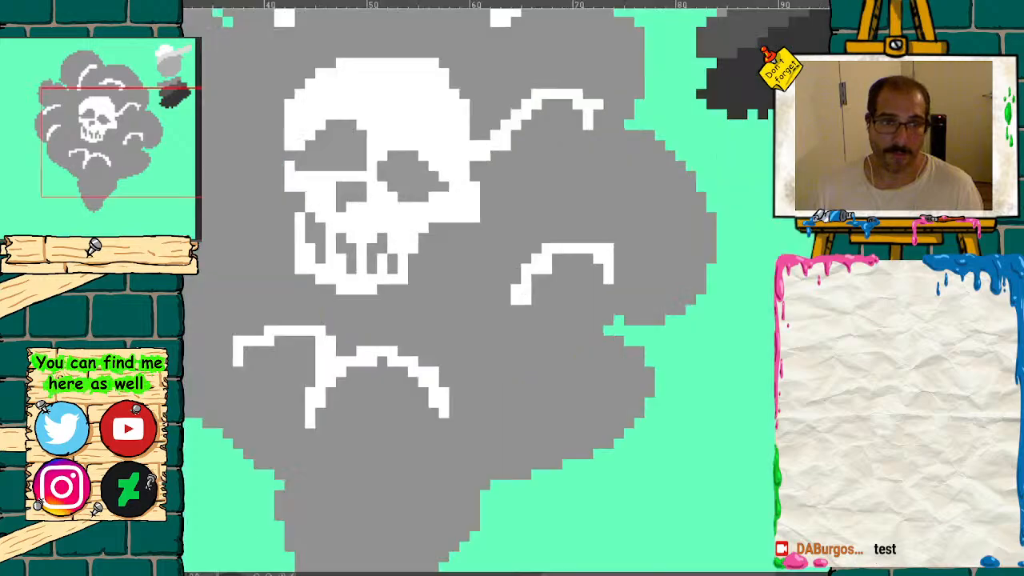
{"action": "left_click_drag", "start_coordinate": [122, 146], "coordinate": [60, 94]}
{"action": "mouse_move", "coordinate": [569, 289]}
{"action": "left_mouse_down"}
{"action": "mouse_move", "coordinate": [522, 246]}
{"action": "mouse_move", "coordinate": [360, 186]}
{"action": "mouse_move", "coordinate": [296, 226]}
{"action": "mouse_move", "coordinate": [256, 296]}
{"action": "mouse_move", "coordinate": [256, 380]}
{"action": "mouse_move", "coordinate": [296, 463]}
{"action": "mouse_move", "coordinate": [337, 475]}
{"action": "left_mouse_up"}
{"action": "mouse_move", "coordinate": [420, 227]}
{"action": "left_mouse_down"}
{"action": "mouse_move", "coordinate": [488, 240]}
{"action": "mouse_move", "coordinate": [482, 209]}
{"action": "left_mouse_up"}
{"action": "left_click_drag", "start_coordinate": [72, 104], "coordinate": [100, 86]}
{"action": "mouse_move", "coordinate": [196, 380]}
{"action": "left_mouse_down"}
{"action": "mouse_move", "coordinate": [216, 210]}
{"action": "mouse_move", "coordinate": [359, 83]}
{"action": "mouse_move", "coordinate": [449, 69]}
{"action": "mouse_move", "coordinate": [529, 89]}
{"action": "mouse_move", "coordinate": [671, 233]}
{"action": "left_mouse_up"}
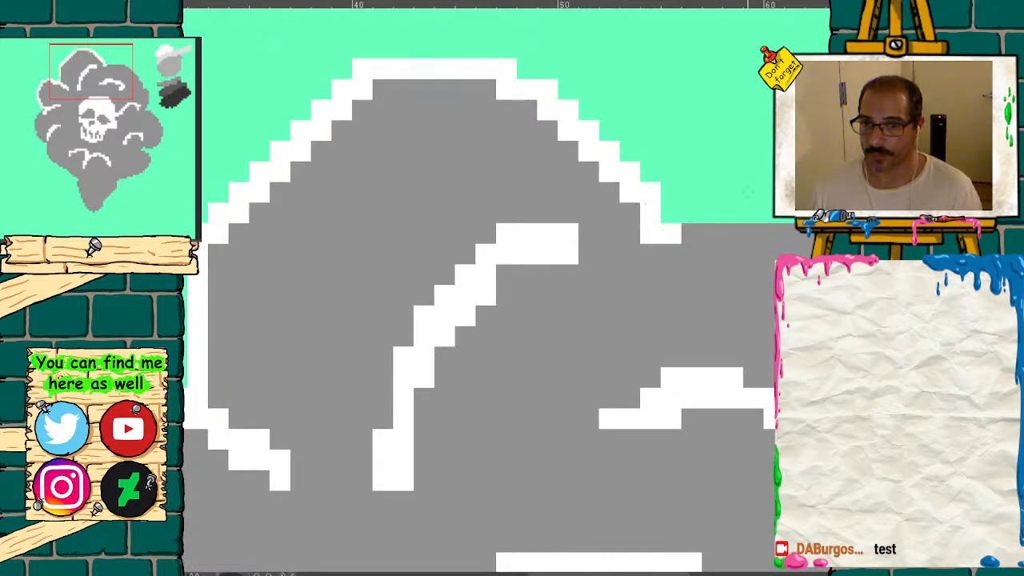
- Continue the white outline along the top and outer edge of the upper-right lobe
{"action": "left_click_drag", "start_coordinate": [75, 95], "coordinate": [104, 102]}
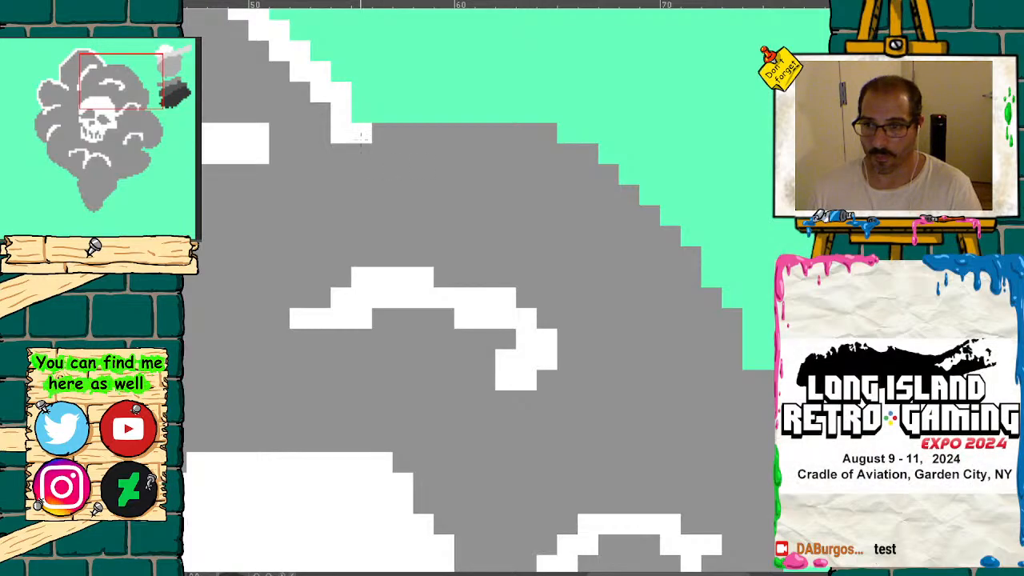
{"action": "left_click", "coordinate": [344, 144]}
{"action": "mouse_move", "coordinate": [345, 144]}
{"action": "left_mouse_down"}
{"action": "mouse_move", "coordinate": [362, 153]}
{"action": "mouse_move", "coordinate": [341, 195]}
{"action": "mouse_move", "coordinate": [383, 133]}
{"action": "mouse_move", "coordinate": [468, 109]}
{"action": "mouse_move", "coordinate": [576, 141]}
{"action": "mouse_move", "coordinate": [638, 184]}
{"action": "mouse_move", "coordinate": [700, 266]}
{"action": "mouse_move", "coordinate": [734, 336]}
{"action": "mouse_move", "coordinate": [763, 341]}
{"action": "left_mouse_up"}
{"action": "left_click_drag", "start_coordinate": [110, 138], "coordinate": [120, 125]}
{"action": "mouse_move", "coordinate": [686, 40]}
{"action": "left_mouse_down"}
{"action": "mouse_move", "coordinate": [739, 88]}
{"action": "mouse_move", "coordinate": [720, 216]}
{"action": "mouse_move", "coordinate": [698, 252]}
{"action": "left_mouse_up"}
- Outline the outer edges of the cloud's right and lower-right lobes in white
{"action": "left_click_drag", "start_coordinate": [176, 130], "coordinate": [188, 146]}
{"action": "mouse_move", "coordinate": [618, 94]}
{"action": "left_mouse_down"}
{"action": "mouse_move", "coordinate": [724, 240]}
{"action": "mouse_move", "coordinate": [752, 388]}
{"action": "mouse_move", "coordinate": [688, 463]}
{"action": "mouse_move", "coordinate": [548, 504]}
{"action": "mouse_move", "coordinate": [557, 482]}
{"action": "left_mouse_up"}
{"action": "left_click_drag", "start_coordinate": [137, 142], "coordinate": [137, 165]}
{"action": "left_click_drag", "start_coordinate": [134, 158], "coordinate": [137, 154]}
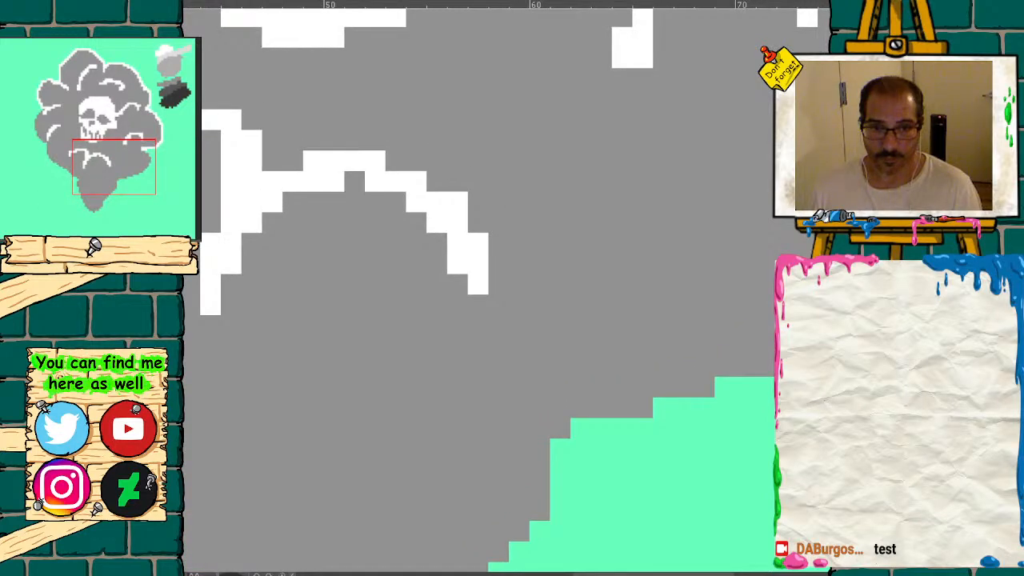
{"action": "mouse_move", "coordinate": [765, 366]}
{"action": "left_mouse_down"}
{"action": "mouse_move", "coordinate": [592, 428]}
{"action": "mouse_move", "coordinate": [560, 429]}
{"action": "left_mouse_up"}
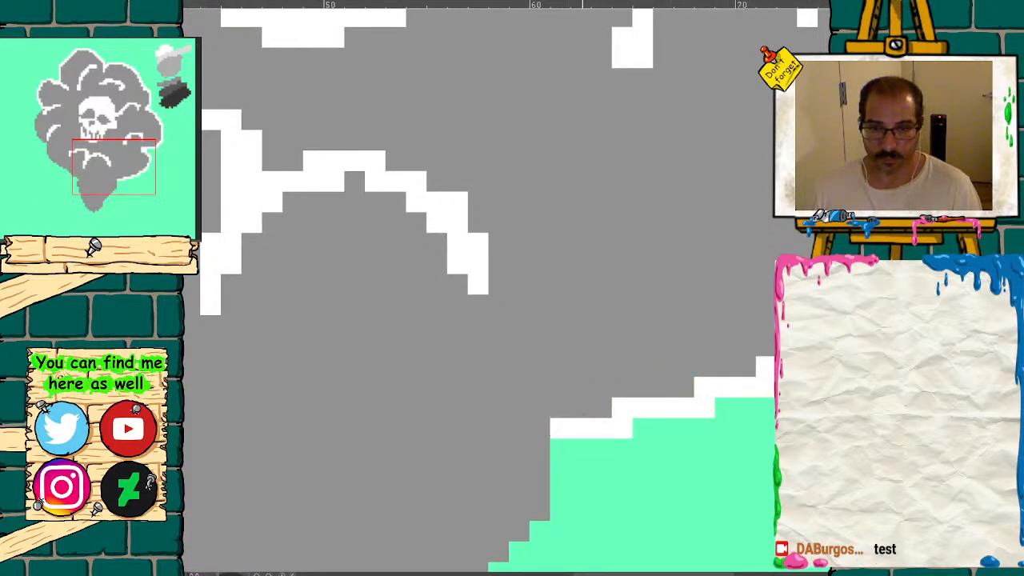
- Outline the right edge of the cloud's pointed tail in white and draw two curved white highlights inside it
{"action": "left_click_drag", "start_coordinate": [126, 172], "coordinate": [110, 194]}
{"action": "mouse_move", "coordinate": [710, 211]}
{"action": "left_mouse_down"}
{"action": "mouse_move", "coordinate": [706, 264]}
{"action": "mouse_move", "coordinate": [601, 383]}
{"action": "mouse_move", "coordinate": [522, 502]}
{"action": "left_mouse_up"}
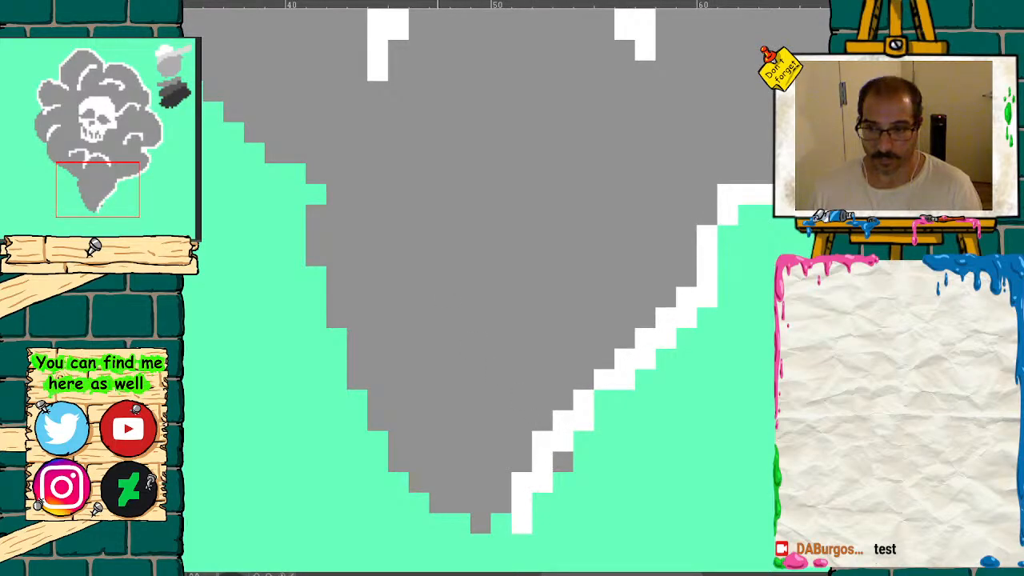
{"action": "mouse_move", "coordinate": [431, 189]}
{"action": "left_mouse_down"}
{"action": "mouse_move", "coordinate": [500, 304]}
{"action": "mouse_move", "coordinate": [475, 398]}
{"action": "left_mouse_up"}
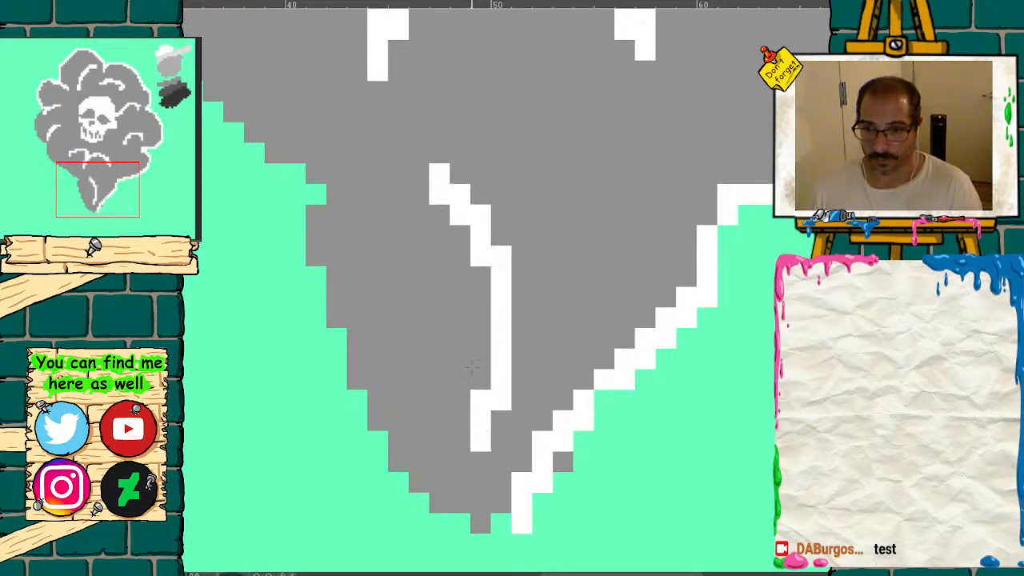
{"action": "left_click_drag", "start_coordinate": [429, 180], "coordinate": [438, 203]}
{"action": "mouse_move", "coordinate": [625, 126]}
{"action": "left_mouse_down"}
{"action": "mouse_move", "coordinate": [584, 244]}
{"action": "mouse_move", "coordinate": [637, 100]}
{"action": "mouse_move", "coordinate": [640, 124]}
{"action": "left_mouse_up"}
- Outline the tail's left edge in white, close the outline around its tip and clean up its lower right edge
{"action": "mouse_move", "coordinate": [317, 194]}
{"action": "left_mouse_down"}
{"action": "mouse_move", "coordinate": [316, 304]}
{"action": "mouse_move", "coordinate": [398, 466]}
{"action": "mouse_move", "coordinate": [440, 528]}
{"action": "mouse_move", "coordinate": [480, 551]}
{"action": "mouse_move", "coordinate": [503, 504]}
{"action": "left_mouse_up"}
{"action": "mouse_move", "coordinate": [555, 466]}
{"action": "left_mouse_down"}
{"action": "mouse_move", "coordinate": [555, 415]}
{"action": "mouse_move", "coordinate": [538, 423]}
{"action": "left_mouse_up"}
{"action": "left_click", "coordinate": [466, 521]}
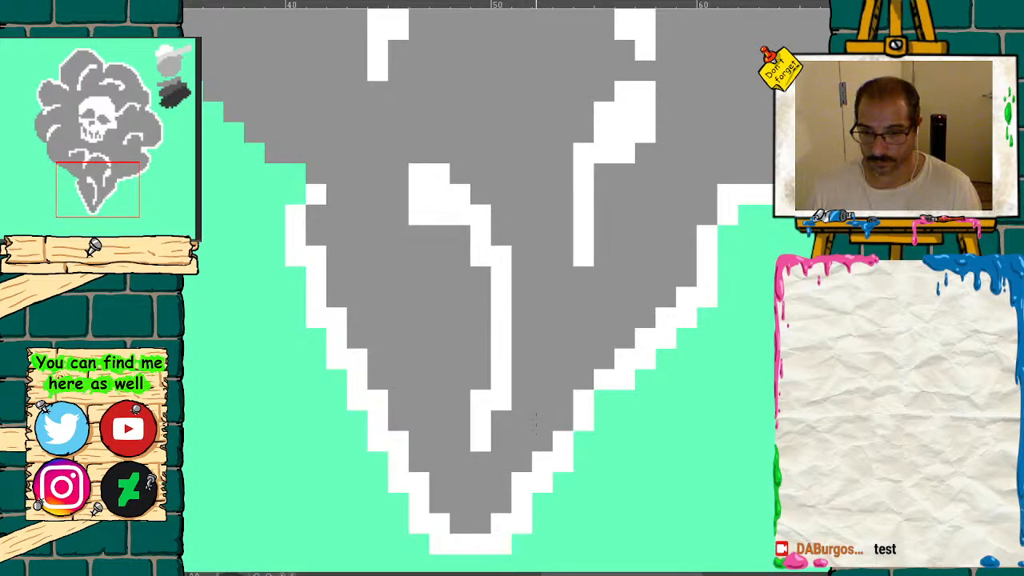
- Outline the cloud's lower-left edge in white down to the tail and fill the stray green pixel with grey
{"action": "left_click_drag", "start_coordinate": [80, 192], "coordinate": [94, 152]}
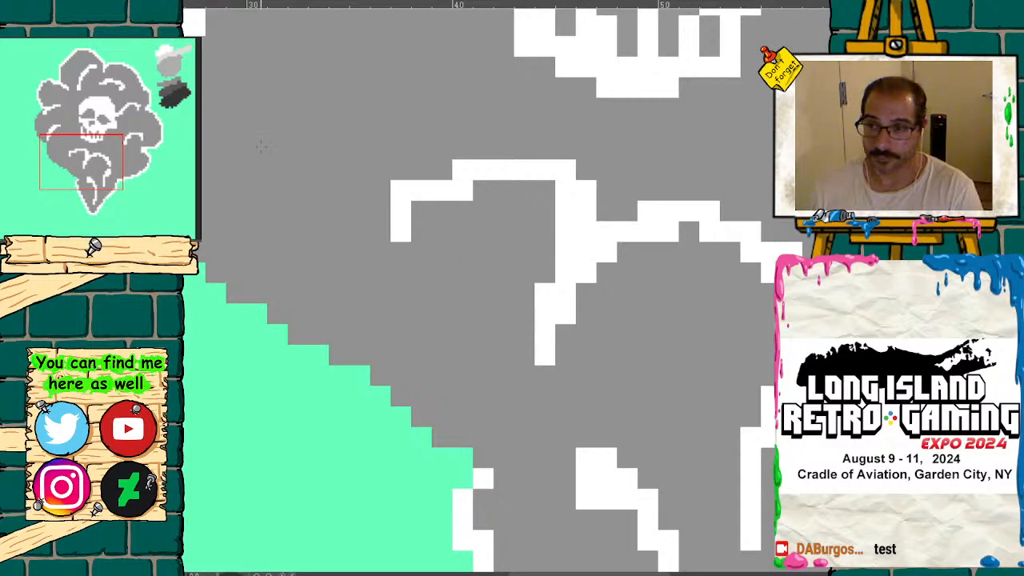
{"action": "mouse_move", "coordinate": [195, 228]}
{"action": "left_mouse_down"}
{"action": "mouse_move", "coordinate": [244, 300]}
{"action": "mouse_move", "coordinate": [382, 408]}
{"action": "mouse_move", "coordinate": [451, 434]}
{"action": "left_mouse_up"}
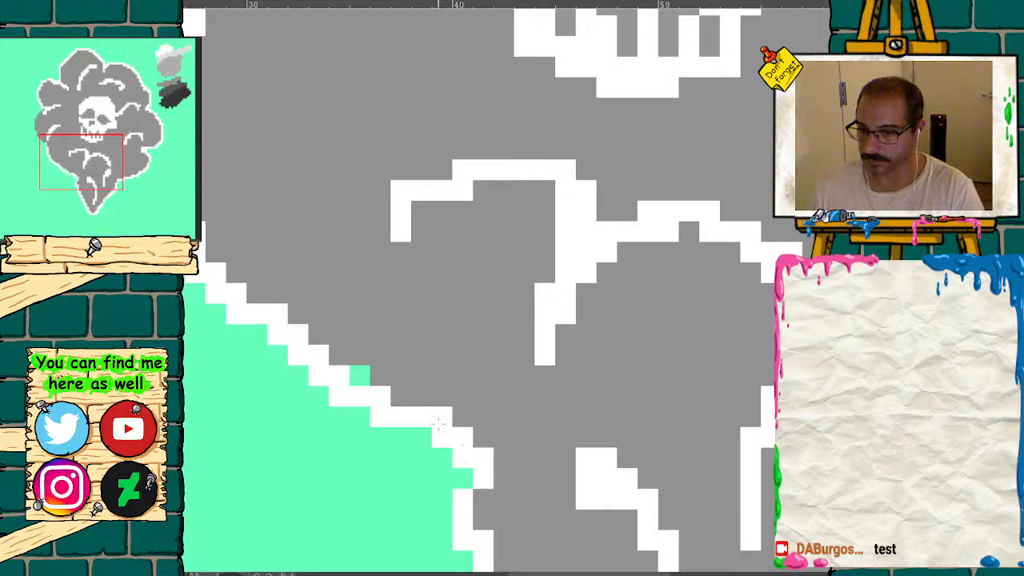
{"action": "left_click", "coordinate": [358, 375]}
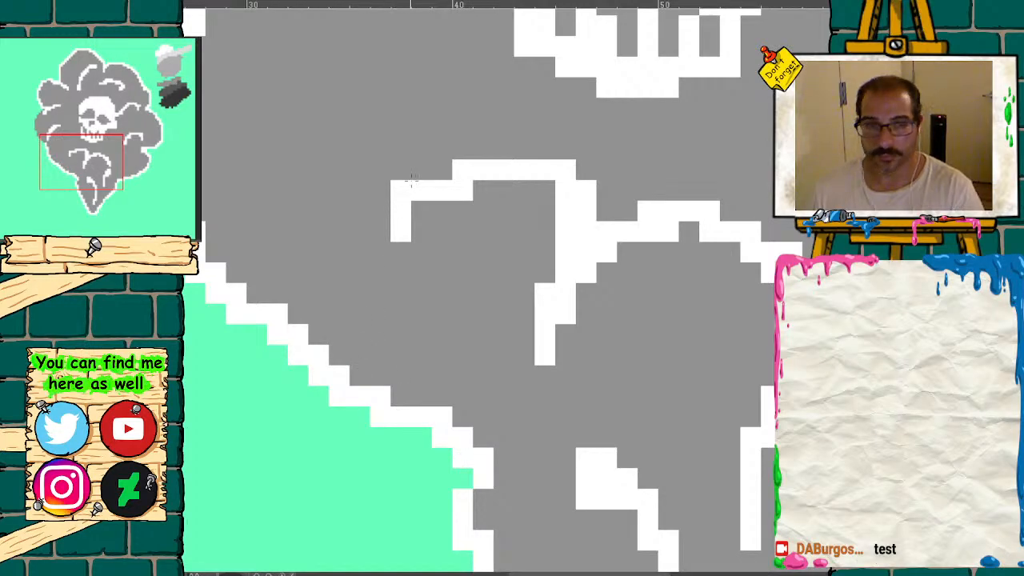
- Outline the left lobe in white and erase the grey pixel in the notch above it
{"action": "left_click_drag", "start_coordinate": [412, 180], "coordinate": [636, 548]}
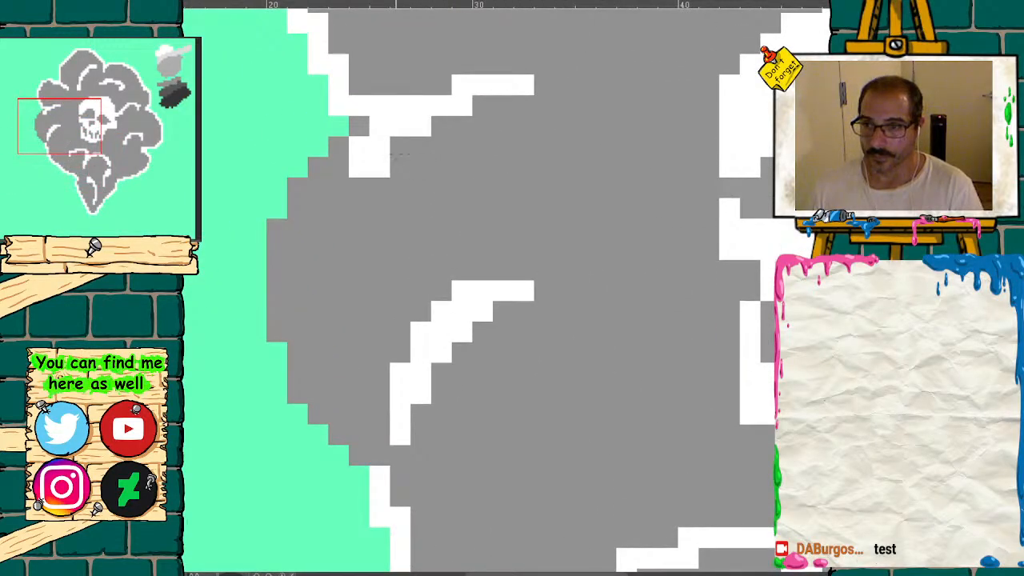
{"action": "mouse_move", "coordinate": [355, 144]}
{"action": "left_mouse_down"}
{"action": "mouse_move", "coordinate": [314, 176]}
{"action": "mouse_move", "coordinate": [274, 236]}
{"action": "mouse_move", "coordinate": [254, 340]}
{"action": "mouse_move", "coordinate": [350, 474]}
{"action": "left_mouse_up"}
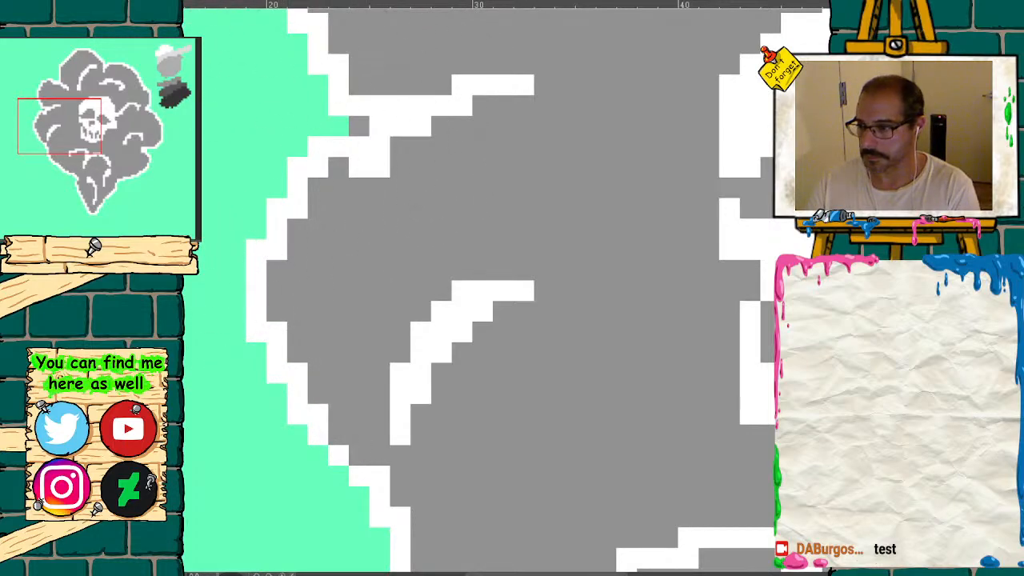
{"action": "left_click", "coordinate": [359, 127]}
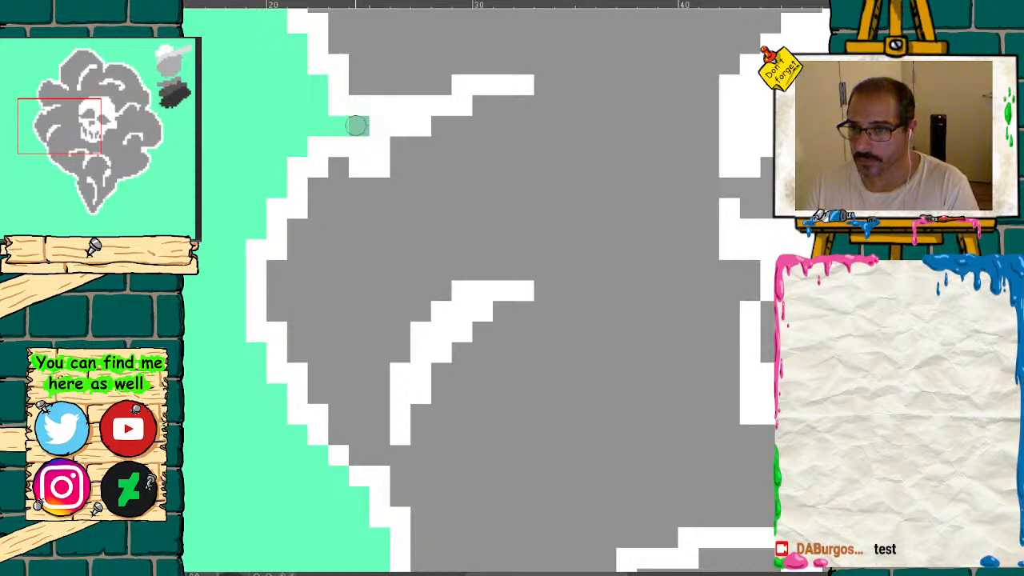
{"action": "mouse_move", "coordinate": [353, 226]}
{"action": "left_mouse_down"}
{"action": "mouse_move", "coordinate": [359, 264]}
{"action": "mouse_move", "coordinate": [367, 240]}
{"action": "mouse_move", "coordinate": [381, 272]}
{"action": "left_mouse_up"}
{"action": "left_click", "coordinate": [403, 226]}
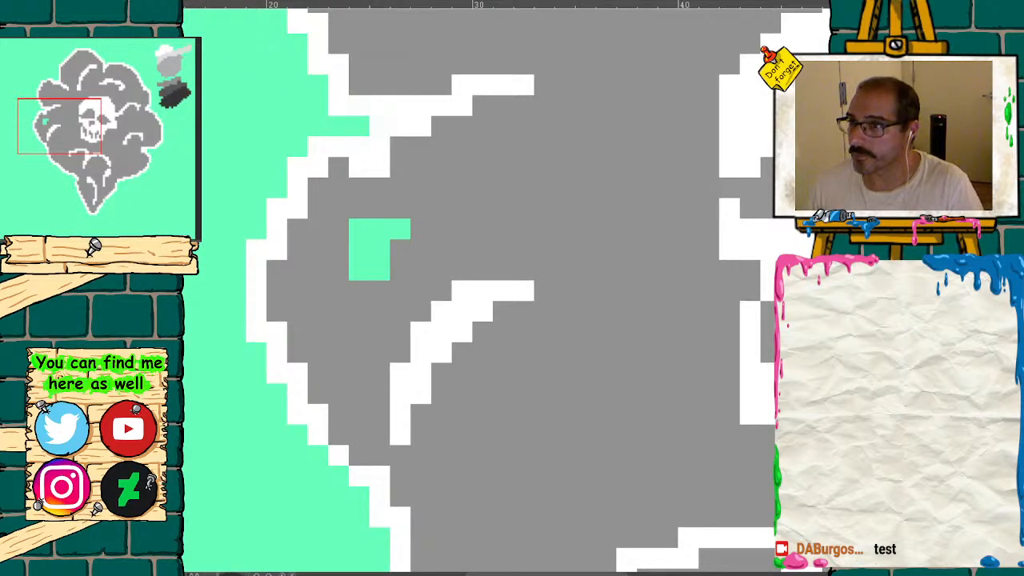
{"action": "key", "text": "ctrl+z"}
{"action": "key", "text": "ctrl+z"}
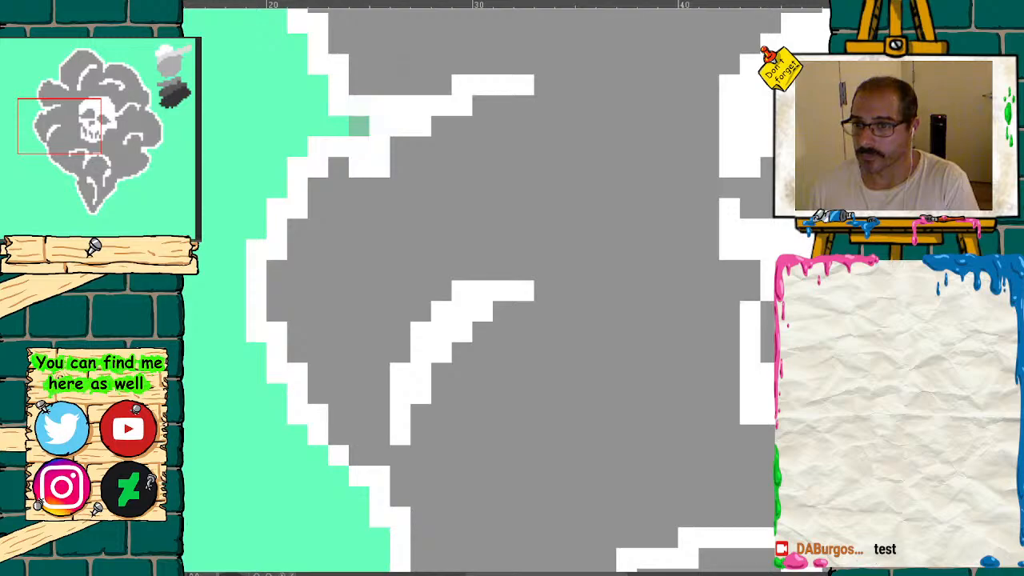
{"action": "key", "text": "ctrl+z"}
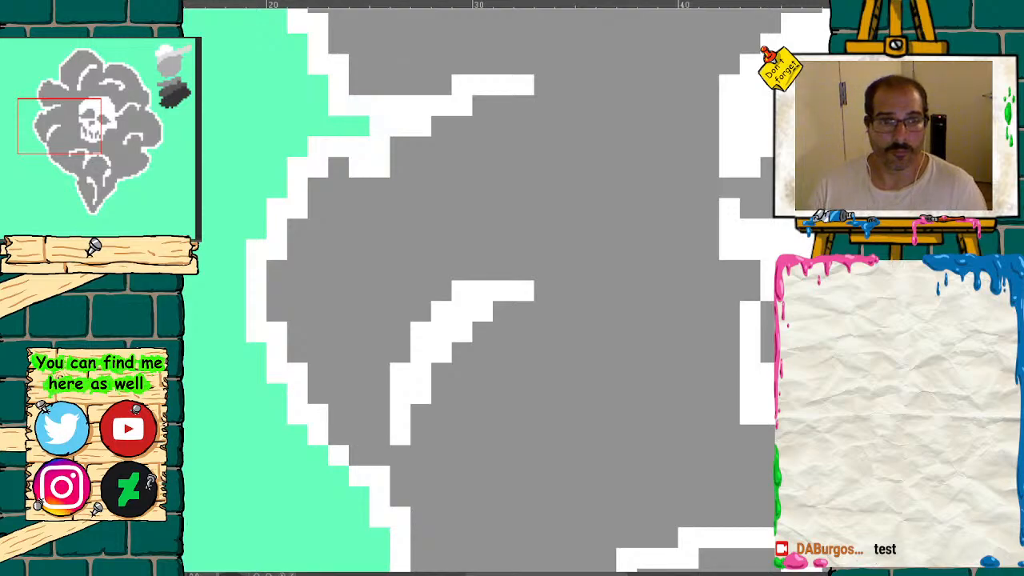
- Examine how the whole outlined skull cloud reads at progressively smaller sizes
{"action": "key", "text": "ctrl+minus"}
{"action": "key", "text": "ctrl+minus"}
{"action": "key", "text": "ctrl+minus"}
{"action": "key", "text": "ctrl+minus"}
{"action": "key", "text": "ctrl+minus"}
{"action": "key", "text": "ctrl+minus"}
{"action": "key", "text": "ctrl+minus"}
{"action": "left_click_drag", "start_coordinate": [114, 111], "coordinate": [156, 130]}
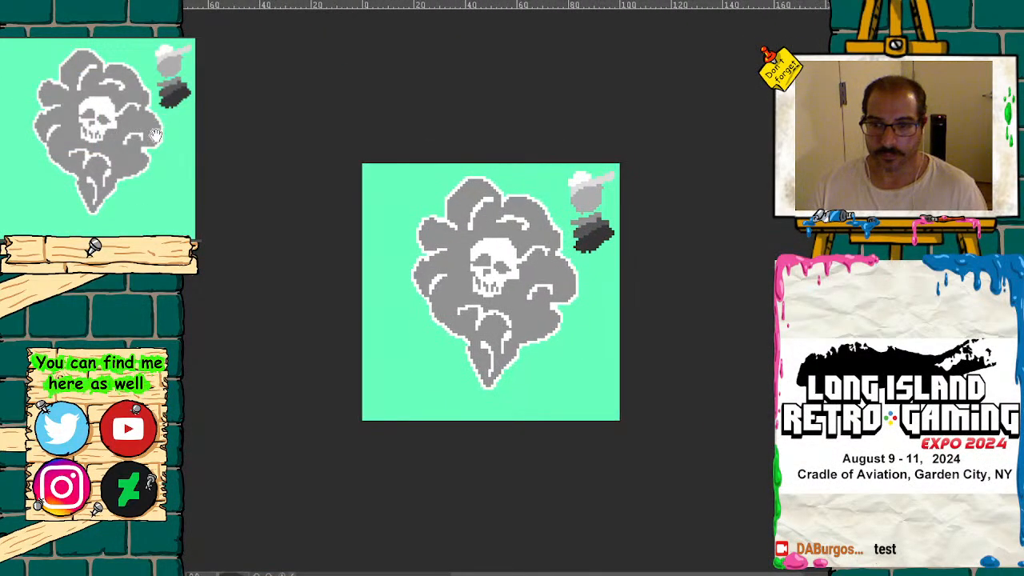
{"action": "key", "text": "ctrl+plus"}
{"action": "key", "text": "ctrl+plus"}
{"action": "key", "text": "ctrl+minus"}
{"action": "key", "text": "ctrl+minus"}
{"action": "key", "text": "ctrl+minus"}
{"action": "key", "text": "ctrl+minus"}
{"action": "key", "text": "ctrl+minus"}
{"action": "key", "text": "ctrl+minus"}
{"action": "key", "text": "ctrl+minus"}
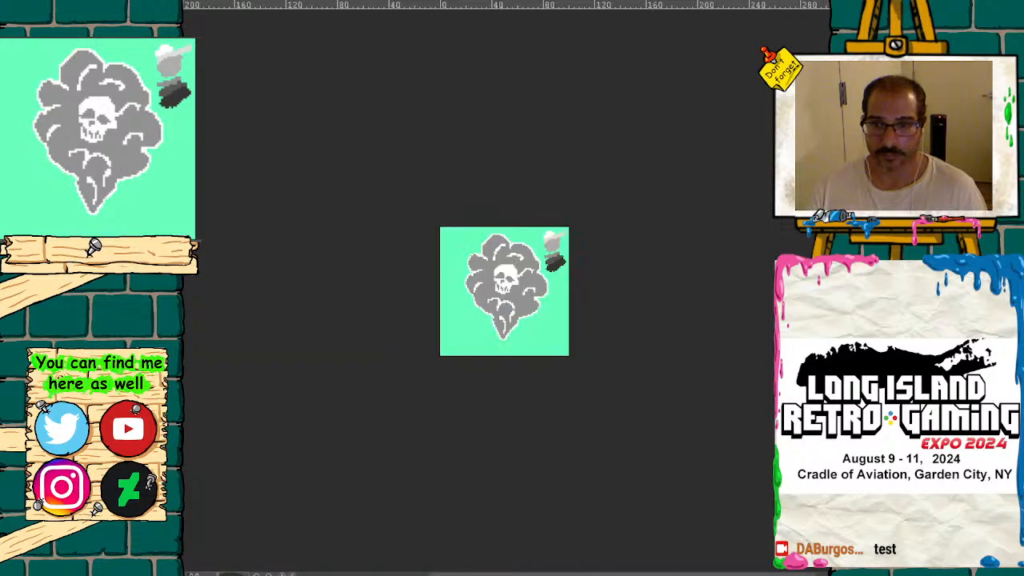
{"action": "key", "text": "ctrl+minus"}
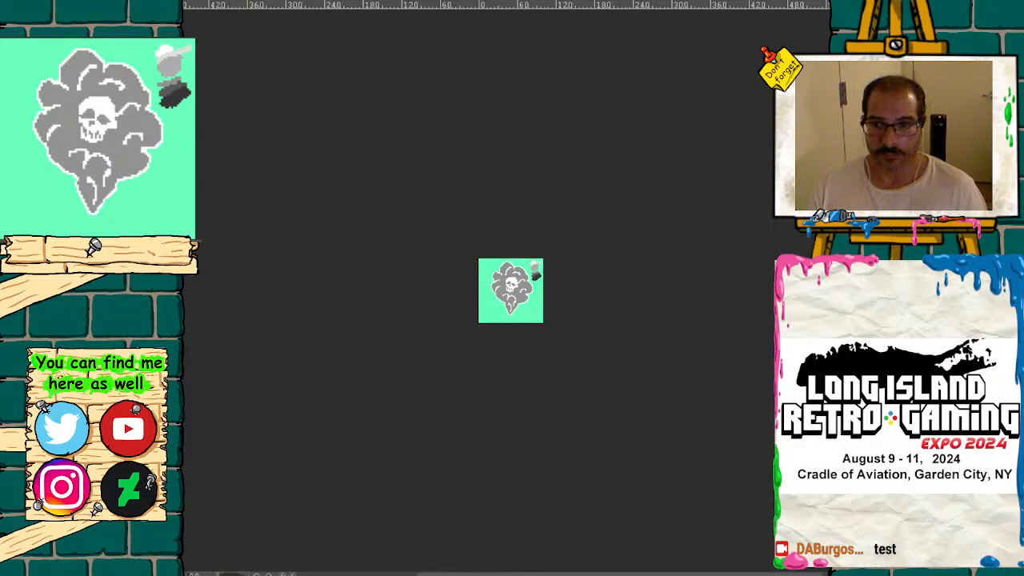
- Paint a dark grey shadow below the skull's jaw and cheek, and darken the upper parts of the eye sockets and nose
{"action": "key", "text": "ctrl+plus"}
{"action": "key", "text": "ctrl+plus"}
{"action": "key", "text": "ctrl+plus"}
{"action": "key", "text": "ctrl+plus"}
{"action": "key", "text": "ctrl+plus"}
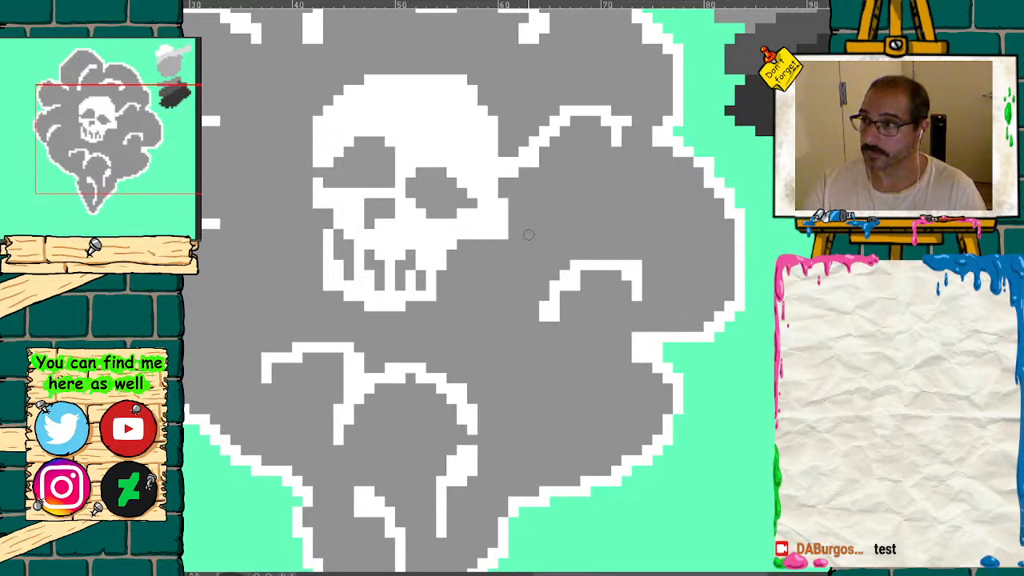
{"action": "left_click_drag", "start_coordinate": [498, 245], "coordinate": [470, 245]}
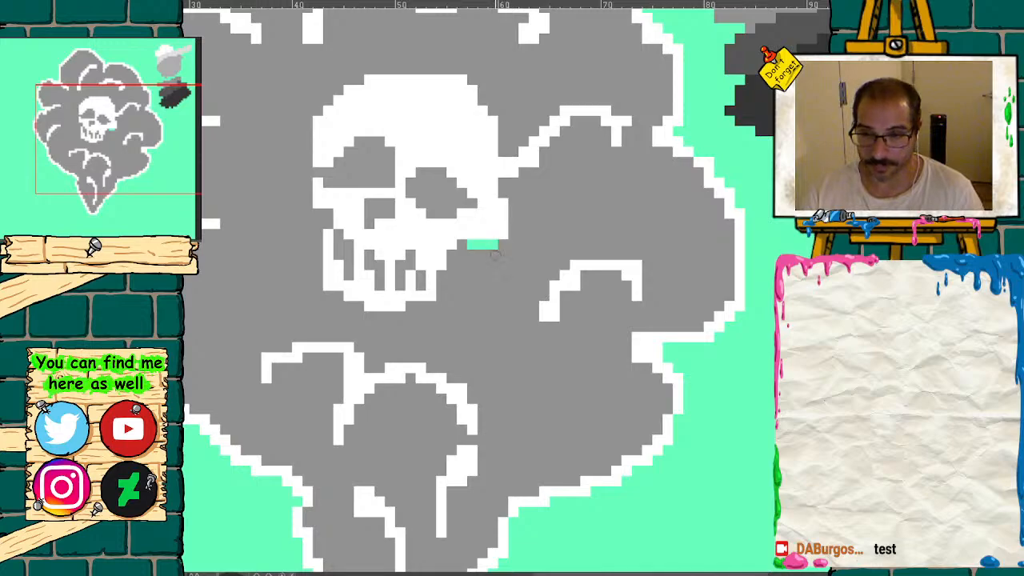
{"action": "mouse_move", "coordinate": [513, 244]}
{"action": "left_mouse_down"}
{"action": "mouse_move", "coordinate": [471, 244]}
{"action": "mouse_move", "coordinate": [441, 275]}
{"action": "mouse_move", "coordinate": [440, 298]}
{"action": "mouse_move", "coordinate": [480, 253]}
{"action": "mouse_move", "coordinate": [396, 314]}
{"action": "mouse_move", "coordinate": [328, 305]}
{"action": "mouse_move", "coordinate": [385, 325]}
{"action": "mouse_move", "coordinate": [437, 315]}
{"action": "mouse_move", "coordinate": [506, 252]}
{"action": "mouse_move", "coordinate": [437, 308]}
{"action": "mouse_move", "coordinate": [442, 319]}
{"action": "mouse_move", "coordinate": [406, 325]}
{"action": "left_mouse_up"}
{"action": "mouse_move", "coordinate": [361, 141]}
{"action": "left_mouse_down"}
{"action": "mouse_move", "coordinate": [336, 164]}
{"action": "mouse_move", "coordinate": [381, 144]}
{"action": "mouse_move", "coordinate": [387, 165]}
{"action": "mouse_move", "coordinate": [376, 160]}
{"action": "mouse_move", "coordinate": [411, 182]}
{"action": "mouse_move", "coordinate": [432, 171]}
{"action": "mouse_move", "coordinate": [462, 200]}
{"action": "left_mouse_up"}
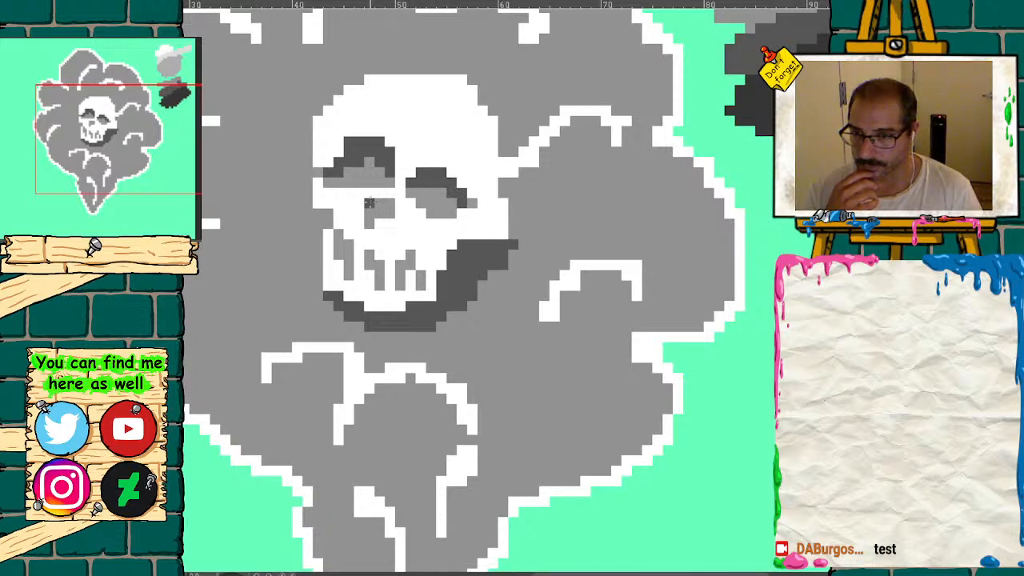
{"action": "left_click_drag", "start_coordinate": [430, 190], "coordinate": [444, 187]}
- Shade the two left lobes in dark grey along the upper side of their white curls
{"action": "left_click_drag", "start_coordinate": [77, 163], "coordinate": [64, 185]}
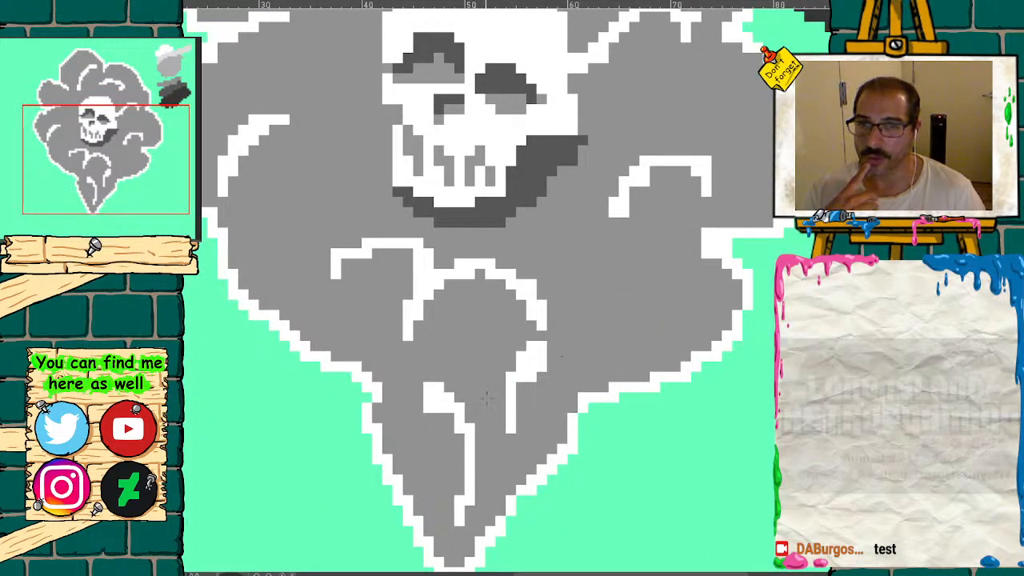
{"action": "mouse_move", "coordinate": [69, 154]}
{"action": "left_mouse_down"}
{"action": "mouse_move", "coordinate": [70, 132]}
{"action": "mouse_move", "coordinate": [49, 128]}
{"action": "left_mouse_up"}
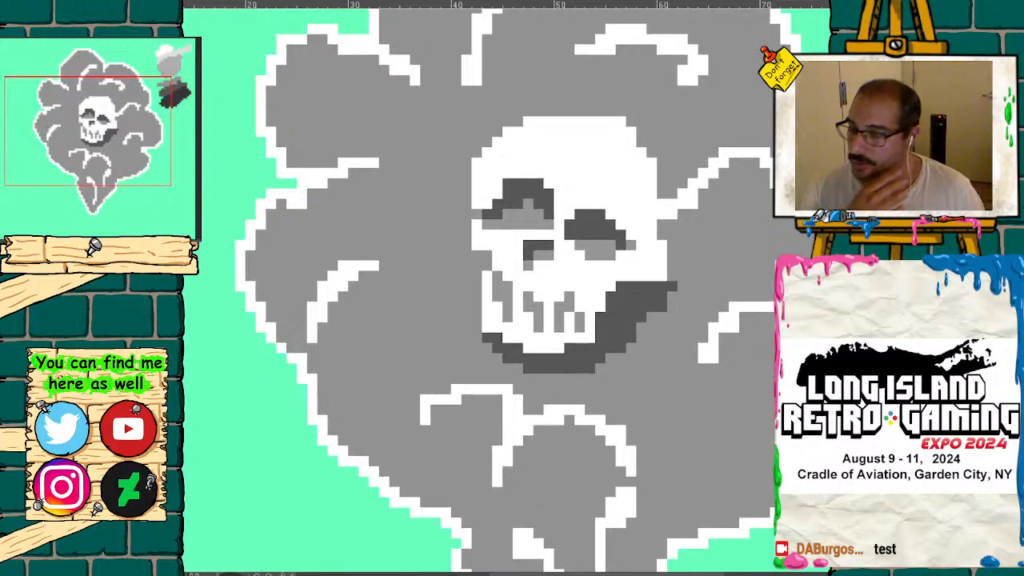
{"action": "mouse_move", "coordinate": [368, 254]}
{"action": "left_mouse_down"}
{"action": "mouse_move", "coordinate": [319, 270]}
{"action": "mouse_move", "coordinate": [280, 310]}
{"action": "mouse_move", "coordinate": [301, 324]}
{"action": "mouse_move", "coordinate": [312, 275]}
{"action": "left_mouse_up"}
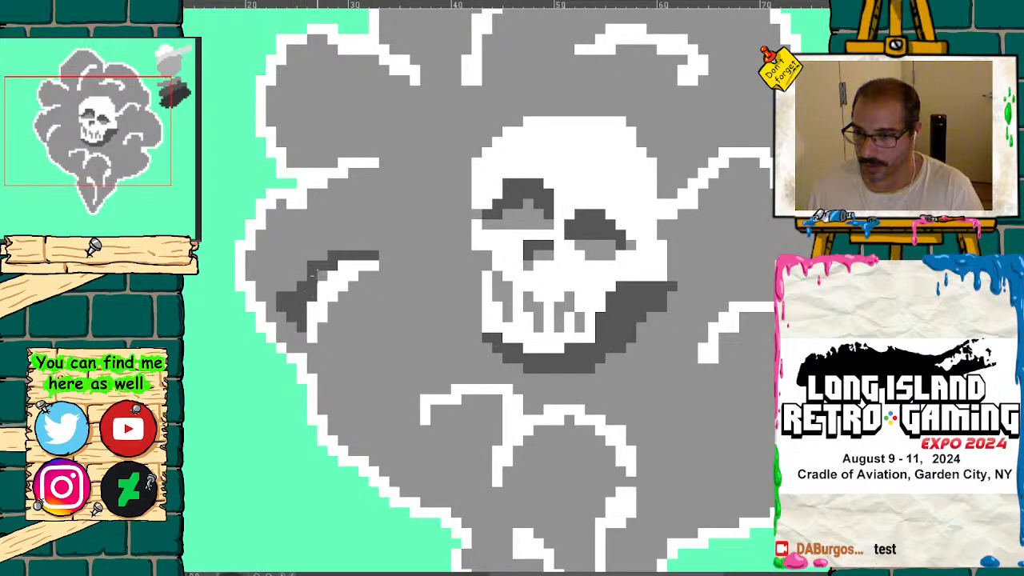
{"action": "mouse_move", "coordinate": [285, 116]}
{"action": "left_mouse_down"}
{"action": "mouse_move", "coordinate": [307, 157]}
{"action": "mouse_move", "coordinate": [297, 165]}
{"action": "mouse_move", "coordinate": [339, 143]}
{"action": "mouse_move", "coordinate": [385, 152]}
{"action": "mouse_move", "coordinate": [320, 160]}
{"action": "left_mouse_up"}
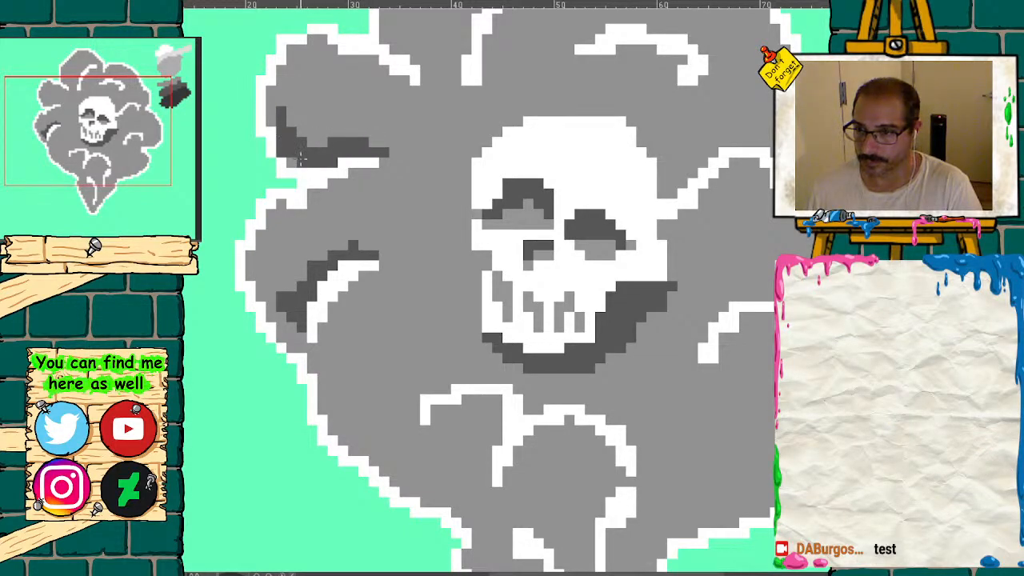
- Add dark grey shadows above the upper-right curl and along the top lobe's curl down to its lower-left edge
{"action": "left_click_drag", "start_coordinate": [111, 152], "coordinate": [136, 124]}
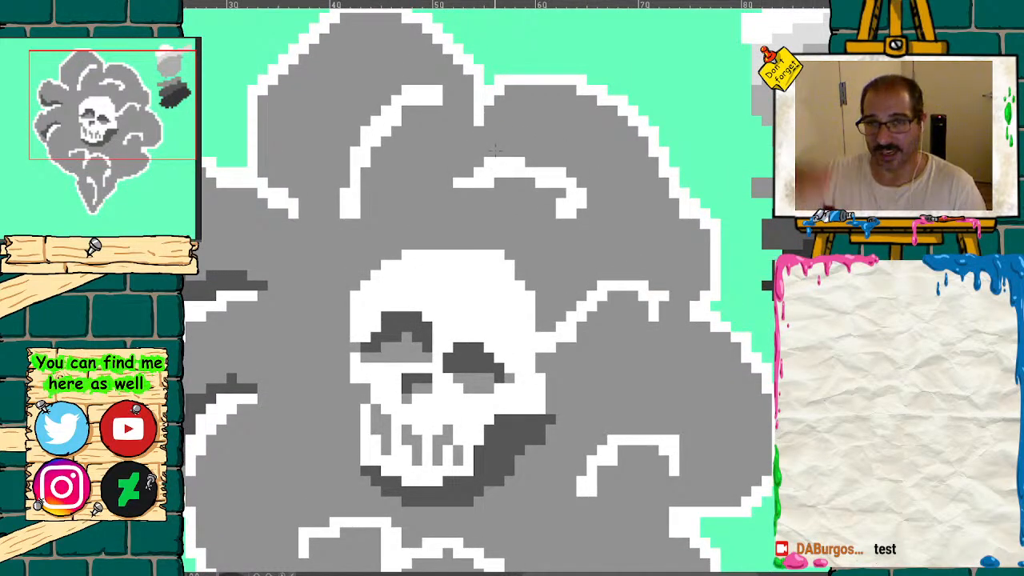
{"action": "mouse_move", "coordinate": [486, 145]}
{"action": "left_mouse_down"}
{"action": "mouse_move", "coordinate": [478, 162]}
{"action": "mouse_move", "coordinate": [468, 156]}
{"action": "mouse_move", "coordinate": [494, 144]}
{"action": "left_mouse_up"}
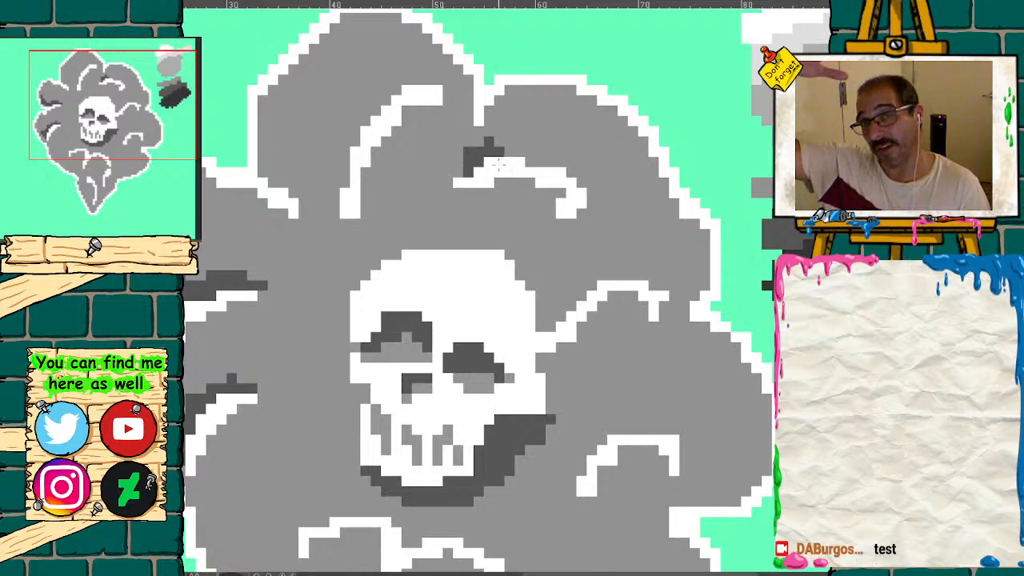
{"action": "mouse_move", "coordinate": [496, 149]}
{"action": "left_mouse_down"}
{"action": "mouse_move", "coordinate": [533, 152]}
{"action": "mouse_move", "coordinate": [588, 183]}
{"action": "mouse_move", "coordinate": [618, 173]}
{"action": "left_mouse_up"}
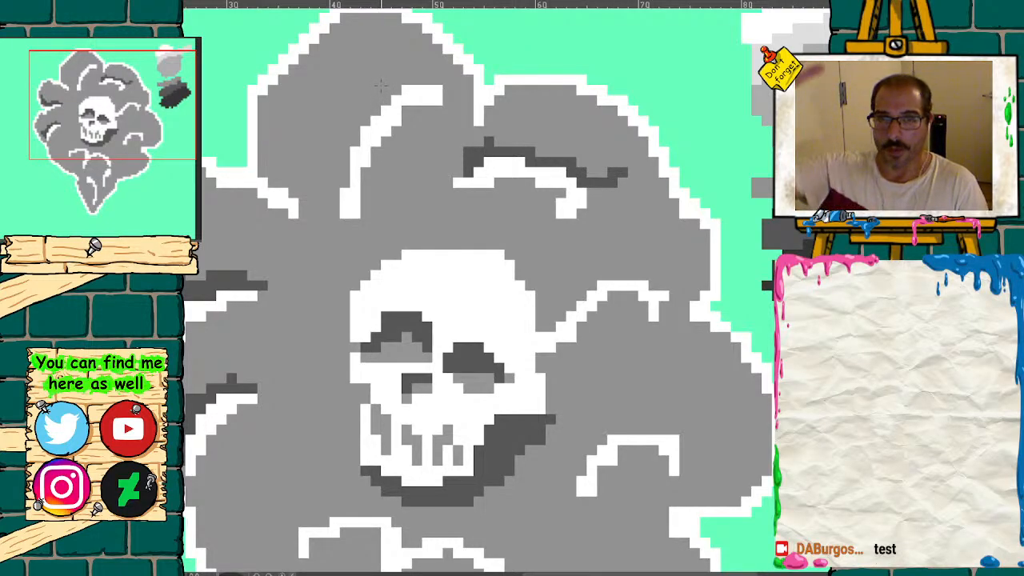
{"action": "mouse_move", "coordinate": [397, 88]}
{"action": "left_mouse_down"}
{"action": "mouse_move", "coordinate": [364, 116]}
{"action": "mouse_move", "coordinate": [331, 182]}
{"action": "mouse_move", "coordinate": [313, 182]}
{"action": "mouse_move", "coordinate": [336, 178]}
{"action": "mouse_move", "coordinate": [318, 204]}
{"action": "mouse_move", "coordinate": [260, 172]}
{"action": "left_mouse_up"}
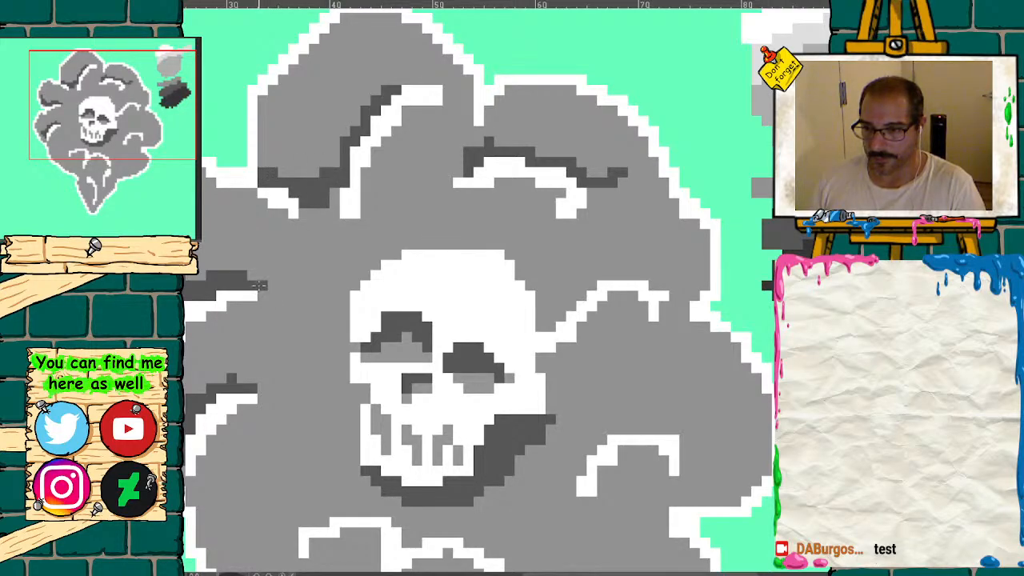
- Extend the upper-left lobe's shadow and shade dark grey above the right-hand curls, from beside the skull down to the right lobe's lower edge
{"action": "left_click_drag", "start_coordinate": [260, 285], "coordinate": [293, 270]}
{"action": "mouse_move", "coordinate": [586, 282]}
{"action": "left_mouse_down"}
{"action": "mouse_move", "coordinate": [543, 323]}
{"action": "mouse_move", "coordinate": [542, 298]}
{"action": "mouse_move", "coordinate": [628, 276]}
{"action": "mouse_move", "coordinate": [676, 276]}
{"action": "mouse_move", "coordinate": [562, 286]}
{"action": "mouse_move", "coordinate": [519, 255]}
{"action": "left_mouse_up"}
{"action": "left_click_drag", "start_coordinate": [88, 116], "coordinate": [86, 167]}
{"action": "mouse_move", "coordinate": [671, 172]}
{"action": "left_mouse_down"}
{"action": "mouse_move", "coordinate": [701, 181]}
{"action": "mouse_move", "coordinate": [724, 210]}
{"action": "mouse_move", "coordinate": [704, 210]}
{"action": "mouse_move", "coordinate": [720, 237]}
{"action": "mouse_move", "coordinate": [748, 238]}
{"action": "left_mouse_up"}
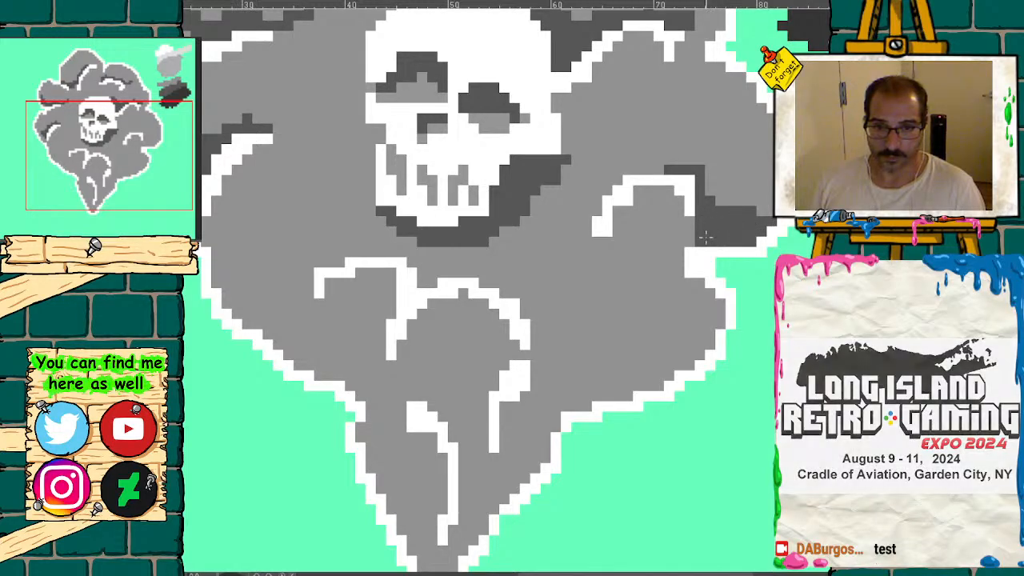
{"action": "left_click_drag", "start_coordinate": [684, 169], "coordinate": [615, 172]}
{"action": "left_click_drag", "start_coordinate": [734, 208], "coordinate": [771, 200]}
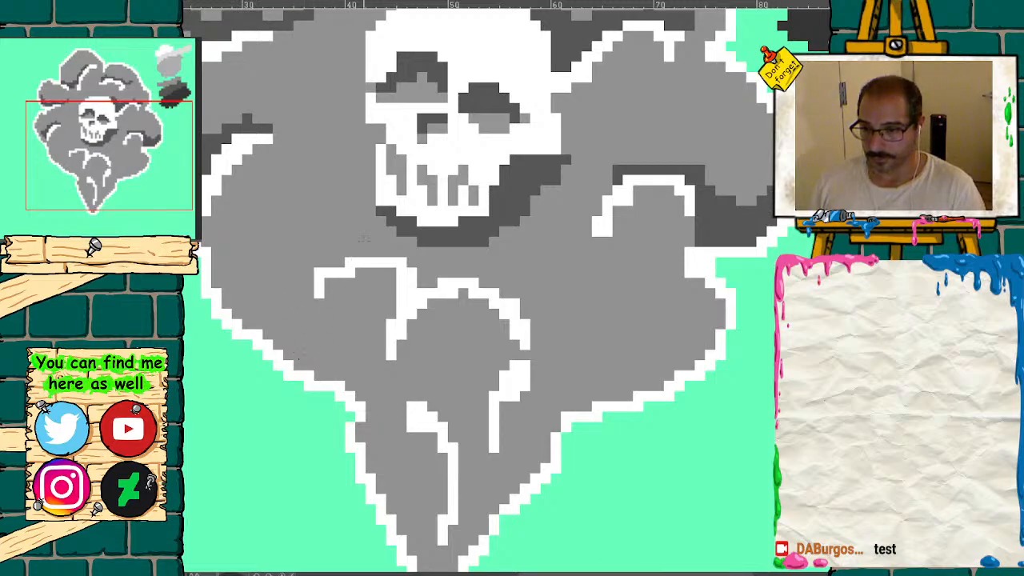
- Shade dark grey above the lower-left curl, along both lower lobe edges and beside the tail's right curl
{"action": "mouse_move", "coordinate": [390, 252]}
{"action": "left_mouse_down"}
{"action": "mouse_move", "coordinate": [336, 256]}
{"action": "mouse_move", "coordinate": [302, 282]}
{"action": "mouse_move", "coordinate": [272, 280]}
{"action": "mouse_move", "coordinate": [256, 242]}
{"action": "mouse_move", "coordinate": [268, 232]}
{"action": "mouse_move", "coordinate": [309, 264]}
{"action": "mouse_move", "coordinate": [373, 243]}
{"action": "mouse_move", "coordinate": [421, 250]}
{"action": "mouse_move", "coordinate": [395, 242]}
{"action": "left_mouse_up"}
{"action": "left_click_drag", "start_coordinate": [276, 352], "coordinate": [367, 389]}
{"action": "mouse_move", "coordinate": [700, 343]}
{"action": "left_mouse_down"}
{"action": "mouse_move", "coordinate": [628, 391]}
{"action": "mouse_move", "coordinate": [565, 395]}
{"action": "mouse_move", "coordinate": [544, 376]}
{"action": "mouse_move", "coordinate": [506, 424]}
{"action": "mouse_move", "coordinate": [529, 400]}
{"action": "mouse_move", "coordinate": [584, 404]}
{"action": "left_mouse_up"}
{"action": "left_click_drag", "start_coordinate": [543, 376], "coordinate": [555, 390]}
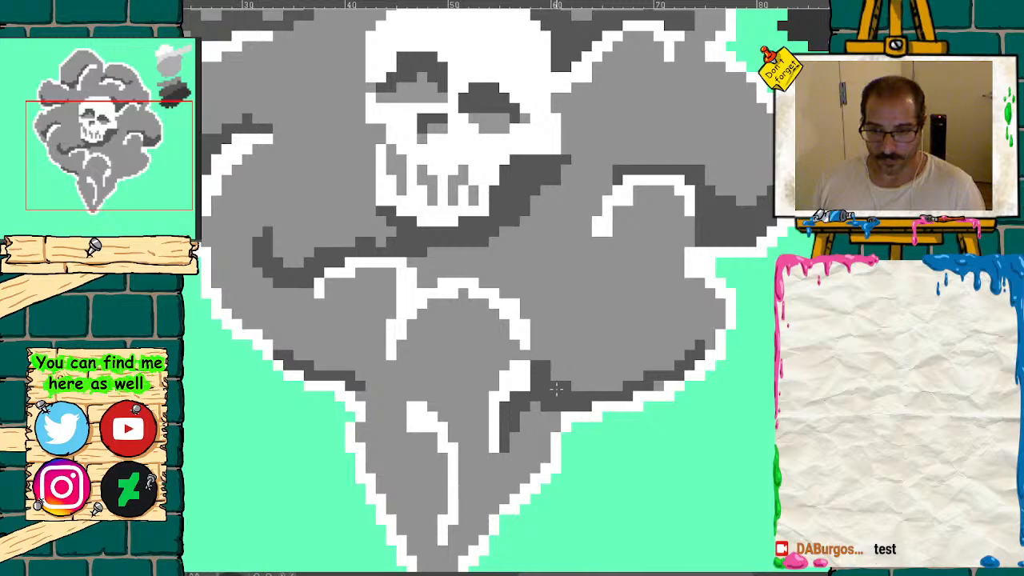
{"action": "left_click_drag", "start_coordinate": [689, 355], "coordinate": [710, 324]}
- Examine how the dark grey shading on the whole skull cloud reads at progressively smaller sizes
{"action": "key", "text": "ctrl+minus"}
{"action": "key", "text": "ctrl+minus"}
{"action": "key", "text": "ctrl+minus"}
{"action": "key", "text": "ctrl+minus"}
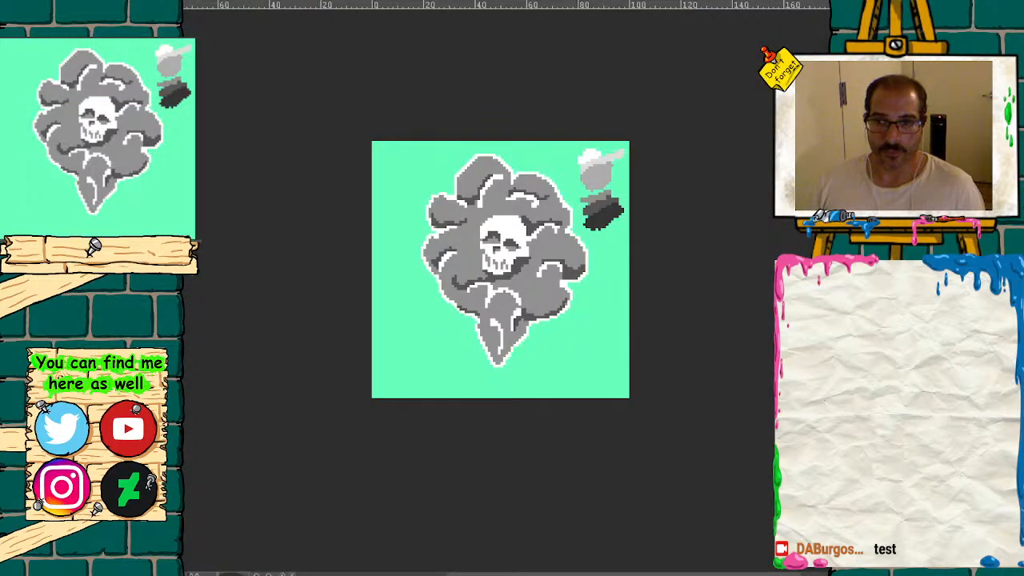
{"action": "key", "text": "ctrl+minus"}
{"action": "key", "text": "ctrl+minus"}
{"action": "key", "text": "ctrl+minus"}
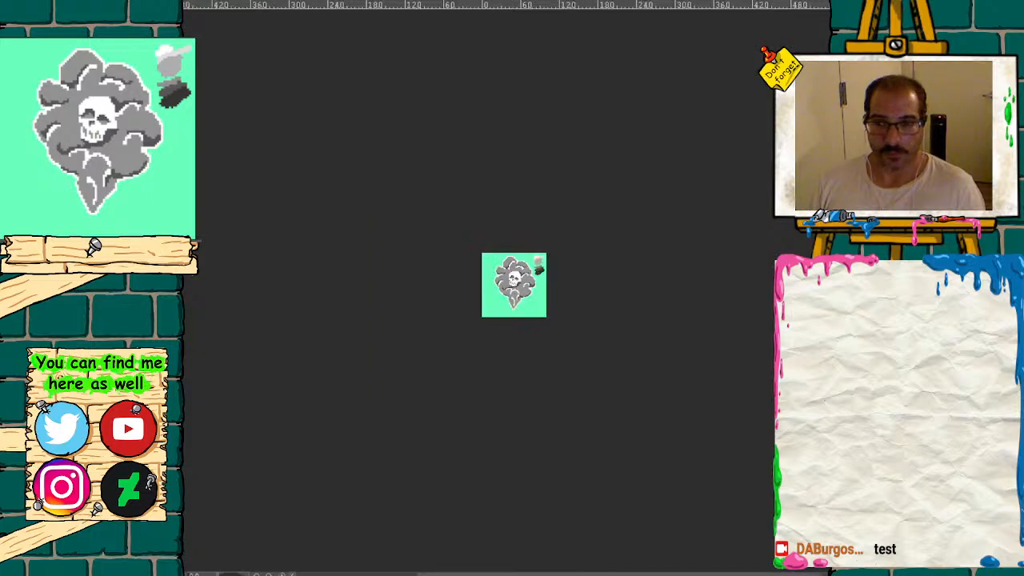
- Paint a curved dark grey shadow beneath the right lobe's inner curl to separate it from the lower-right lobe
{"action": "key", "text": "ctrl+plus"}
{"action": "key", "text": "ctrl+plus"}
{"action": "key", "text": "ctrl+plus"}
{"action": "key", "text": "ctrl+plus"}
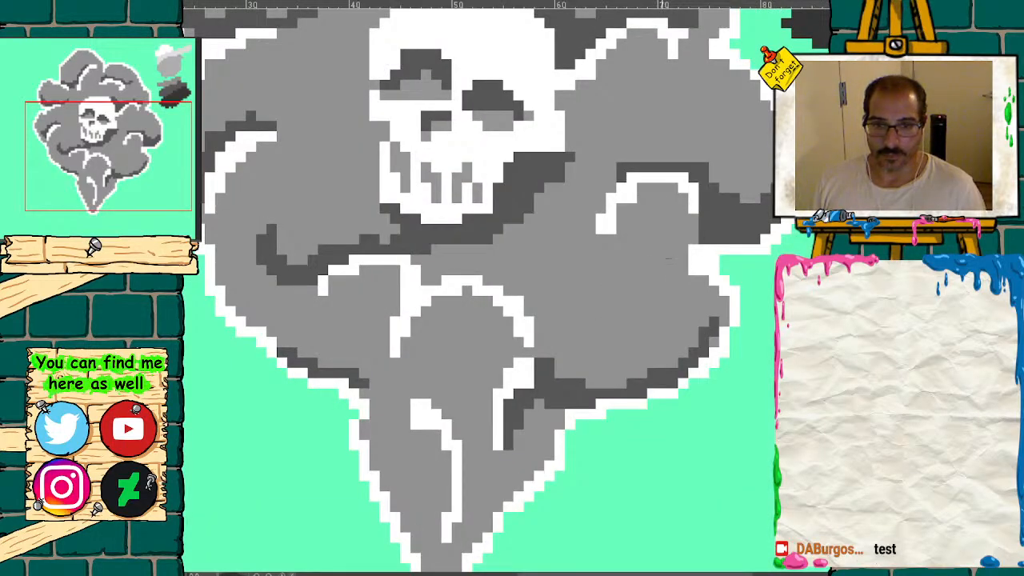
{"action": "mouse_move", "coordinate": [675, 250]}
{"action": "left_mouse_down"}
{"action": "mouse_move", "coordinate": [618, 264]}
{"action": "mouse_move", "coordinate": [570, 244]}
{"action": "mouse_move", "coordinate": [635, 261]}
{"action": "left_mouse_up"}
{"action": "left_click_drag", "start_coordinate": [645, 280], "coordinate": [629, 279]}
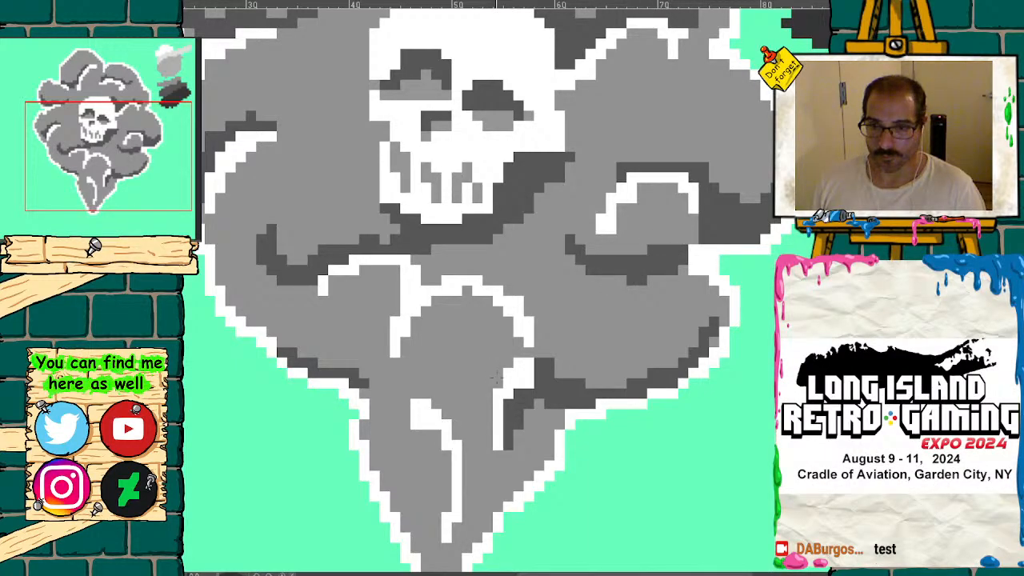
- Shade the tail in dark grey along its edges and around its white curls
{"action": "mouse_move", "coordinate": [511, 477]}
{"action": "left_mouse_down"}
{"action": "mouse_move", "coordinate": [541, 448]}
{"action": "mouse_move", "coordinate": [538, 365]}
{"action": "mouse_move", "coordinate": [563, 352]}
{"action": "mouse_move", "coordinate": [472, 464]}
{"action": "left_mouse_up"}
{"action": "mouse_move", "coordinate": [504, 372]}
{"action": "left_mouse_down"}
{"action": "mouse_move", "coordinate": [486, 428]}
{"action": "mouse_move", "coordinate": [484, 412]}
{"action": "mouse_move", "coordinate": [501, 393]}
{"action": "mouse_move", "coordinate": [492, 352]}
{"action": "mouse_move", "coordinate": [536, 373]}
{"action": "mouse_move", "coordinate": [560, 352]}
{"action": "left_mouse_up"}
{"action": "mouse_move", "coordinate": [411, 372]}
{"action": "left_mouse_down"}
{"action": "mouse_move", "coordinate": [444, 448]}
{"action": "mouse_move", "coordinate": [468, 468]}
{"action": "left_mouse_up"}
{"action": "left_click_drag", "start_coordinate": [423, 392], "coordinate": [474, 439]}
{"action": "left_click_drag", "start_coordinate": [501, 396], "coordinate": [492, 410]}
- Fill the gap between the skull's chin and the lower curls with dark grey and extend the middle-left lobe's shadow
{"action": "mouse_move", "coordinate": [452, 164]}
{"action": "left_mouse_down"}
{"action": "mouse_move", "coordinate": [476, 160]}
{"action": "mouse_move", "coordinate": [460, 148]}
{"action": "mouse_move", "coordinate": [484, 136]}
{"action": "mouse_move", "coordinate": [463, 138]}
{"action": "mouse_move", "coordinate": [518, 141]}
{"action": "mouse_move", "coordinate": [532, 164]}
{"action": "mouse_move", "coordinate": [544, 128]}
{"action": "mouse_move", "coordinate": [539, 165]}
{"action": "left_mouse_up"}
{"action": "left_click_drag", "start_coordinate": [98, 151], "coordinate": [115, 120]}
{"action": "mouse_move", "coordinate": [238, 329]}
{"action": "left_mouse_down"}
{"action": "mouse_move", "coordinate": [280, 326]}
{"action": "mouse_move", "coordinate": [294, 289]}
{"action": "left_mouse_up"}
{"action": "mouse_move", "coordinate": [261, 324]}
{"action": "left_mouse_down"}
{"action": "mouse_move", "coordinate": [298, 328]}
{"action": "mouse_move", "coordinate": [237, 349]}
{"action": "mouse_move", "coordinate": [282, 344]}
{"action": "mouse_move", "coordinate": [303, 281]}
{"action": "mouse_move", "coordinate": [284, 327]}
{"action": "left_mouse_up"}
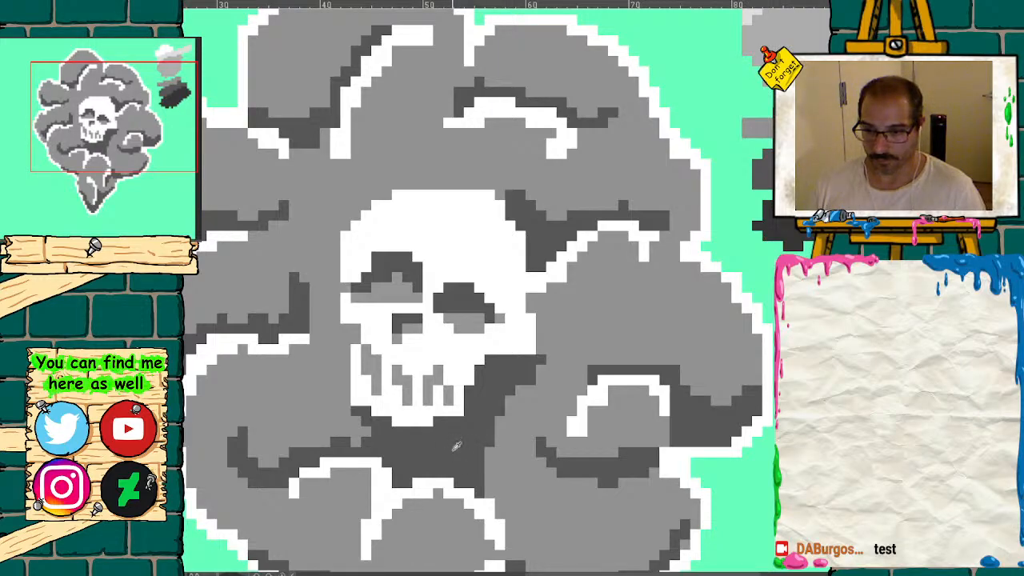
- Darken the upper parts of the gaps between the skull's teeth with dark grey
{"action": "mouse_move", "coordinate": [367, 350]}
{"action": "left_mouse_down"}
{"action": "mouse_move", "coordinate": [367, 369]}
{"action": "mouse_move", "coordinate": [377, 362]}
{"action": "left_mouse_up"}
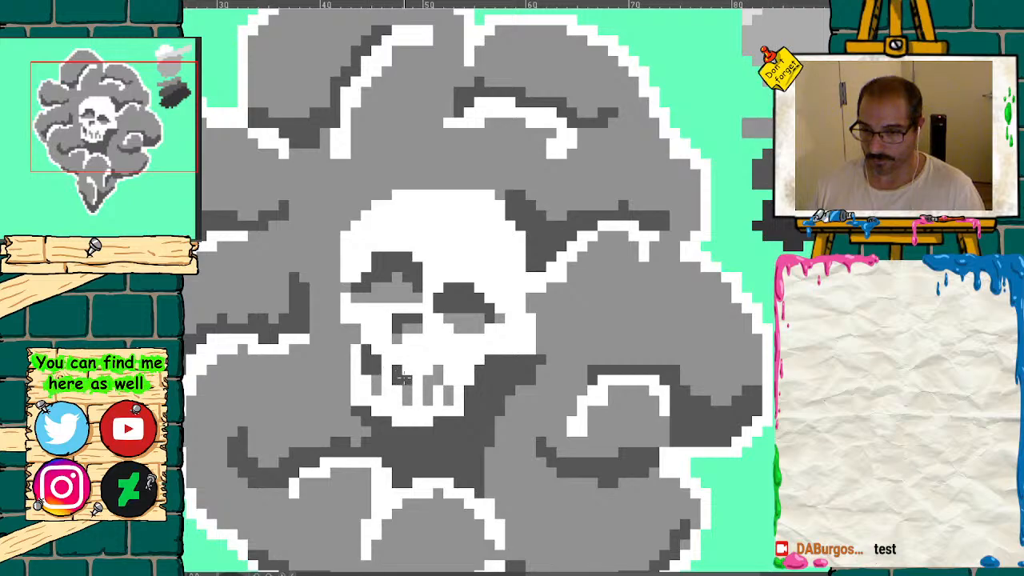
{"action": "left_click", "coordinate": [436, 374]}
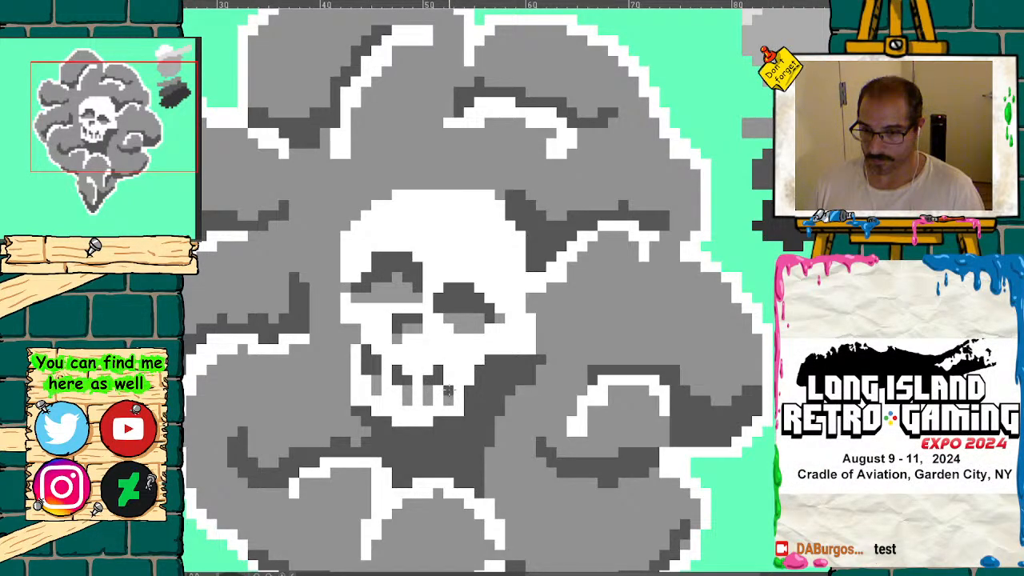
{"action": "left_click", "coordinate": [428, 384]}
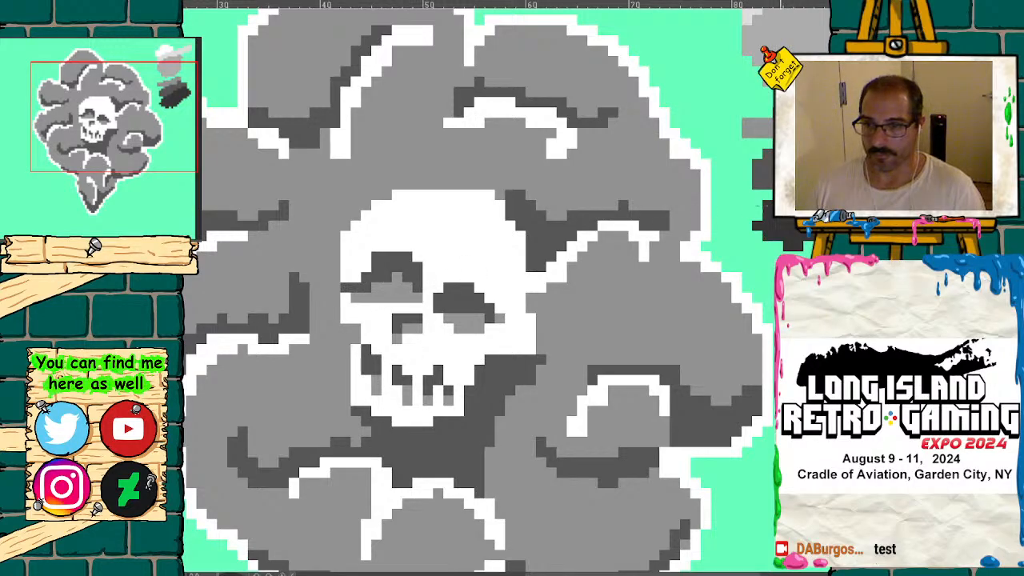
- Fill the skull's mouth with dark grey and repaint separate white teeth across it
{"action": "key", "text": "1"}
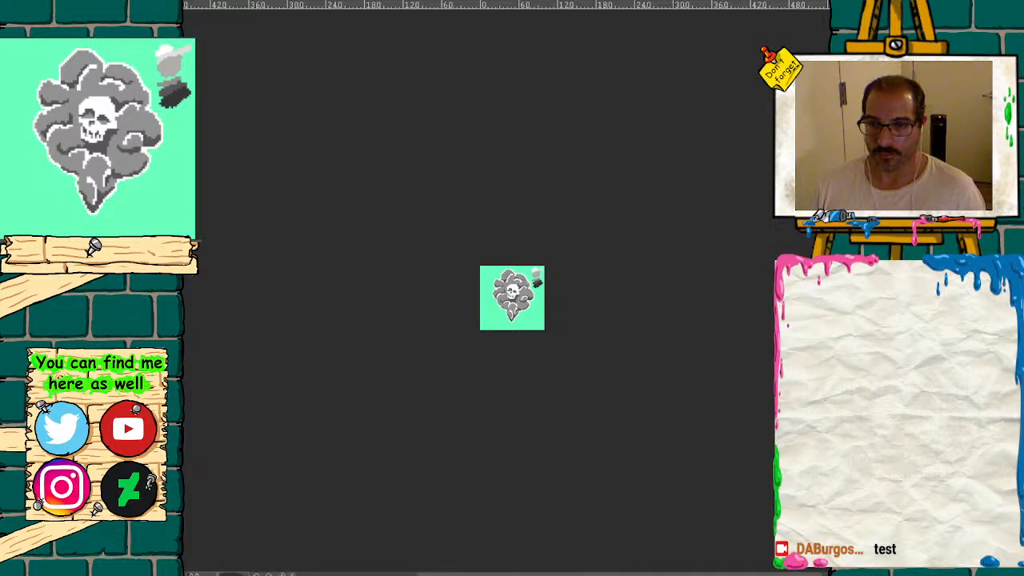
{"action": "scroll", "coordinate": [518, 290], "scroll_direction": "up", "scroll_amount": 2}
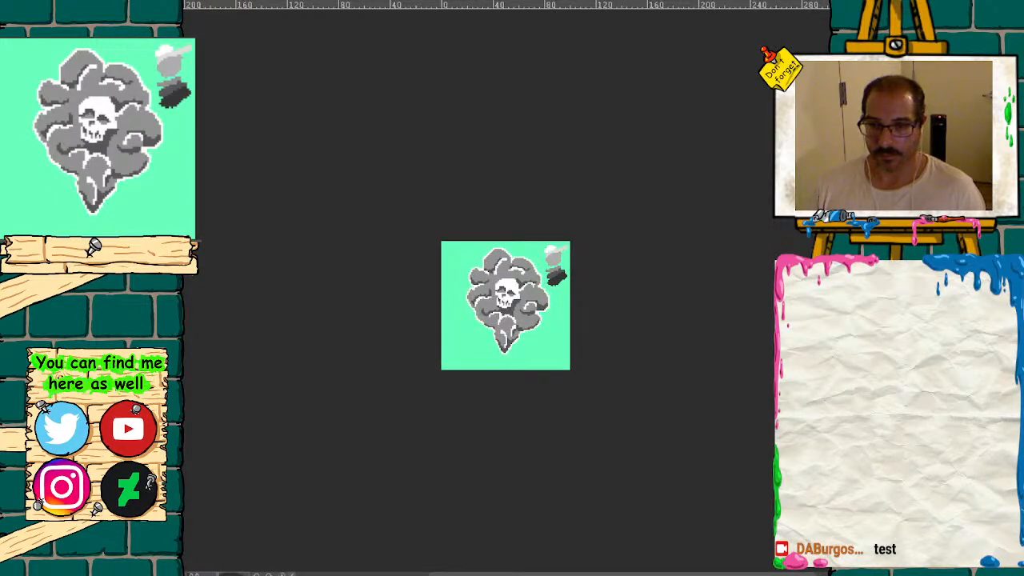
{"action": "scroll", "coordinate": [505, 305], "scroll_direction": "up", "scroll_amount": 4}
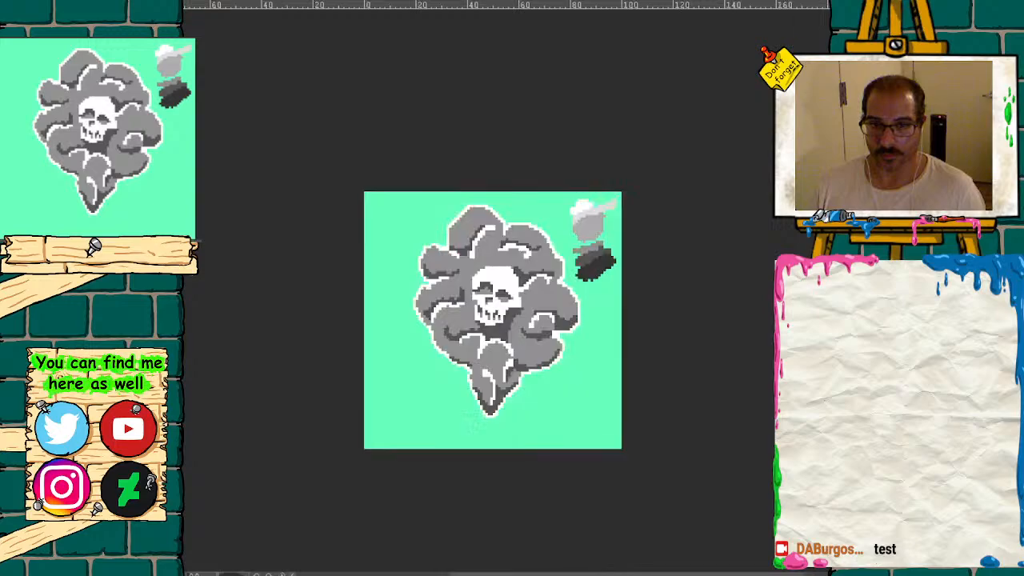
{"action": "left_click", "coordinate": [98, 152]}
{"action": "left_click_drag", "start_coordinate": [98, 152], "coordinate": [99, 152]}
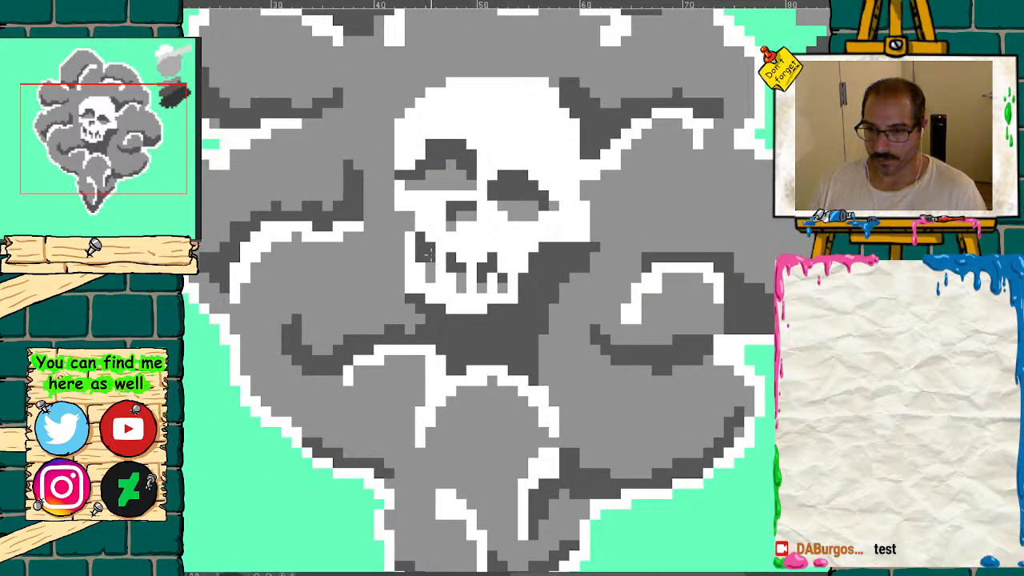
{"action": "mouse_move", "coordinate": [431, 266]}
{"action": "left_mouse_down"}
{"action": "mouse_move", "coordinate": [456, 282]}
{"action": "mouse_move", "coordinate": [501, 278]}
{"action": "left_mouse_up"}
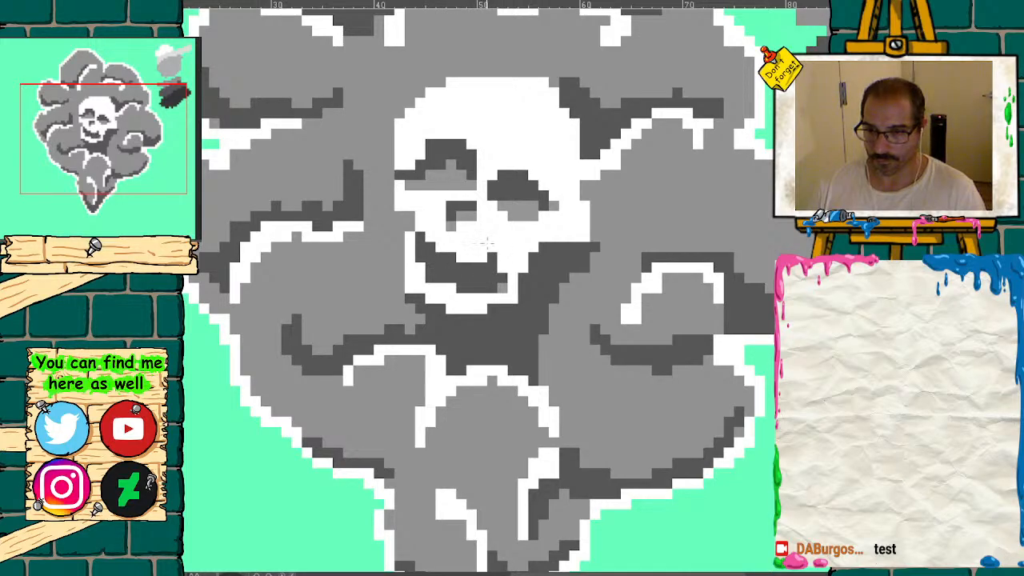
{"action": "mouse_move", "coordinate": [438, 253]}
{"action": "left_mouse_down"}
{"action": "mouse_move", "coordinate": [438, 285]}
{"action": "mouse_move", "coordinate": [483, 283]}
{"action": "left_mouse_up"}
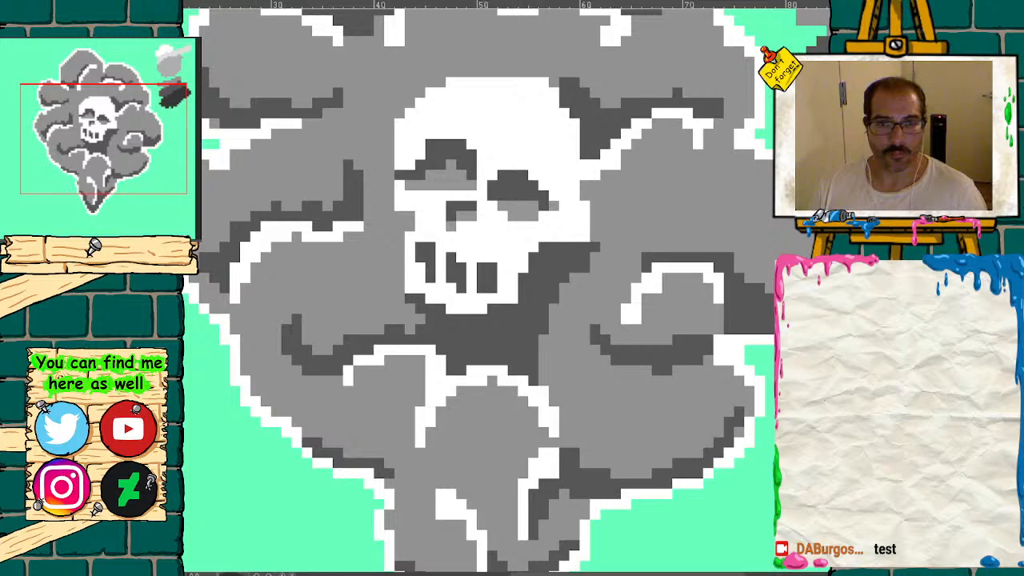
- Reshape the skull in white by raising and rounding its crown, filling out the jaw and widening its left side
{"action": "key", "text": "ctrl+alt+0"}
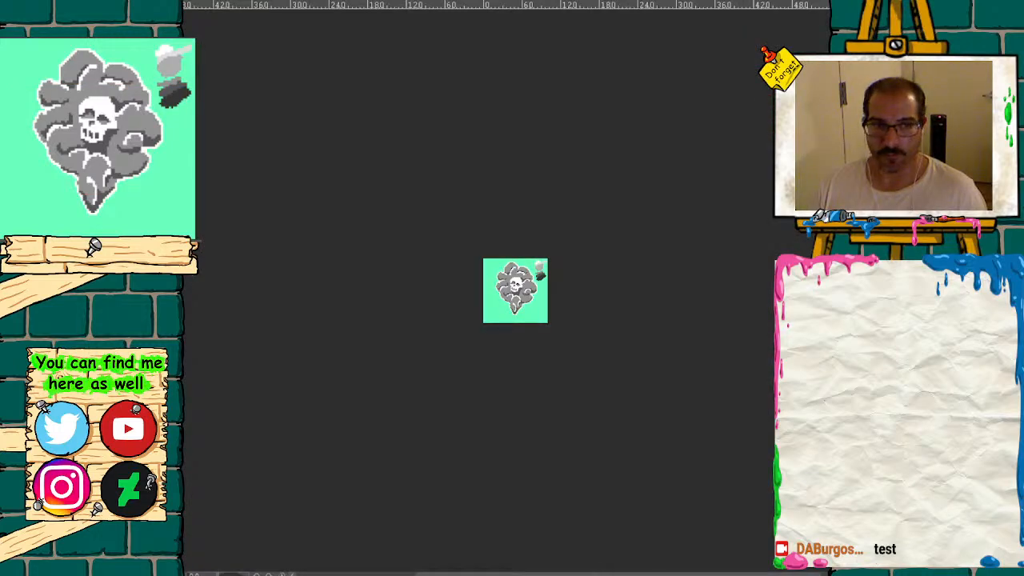
{"action": "key", "text": "ctrl+minus"}
{"action": "key", "text": "ctrl+0"}
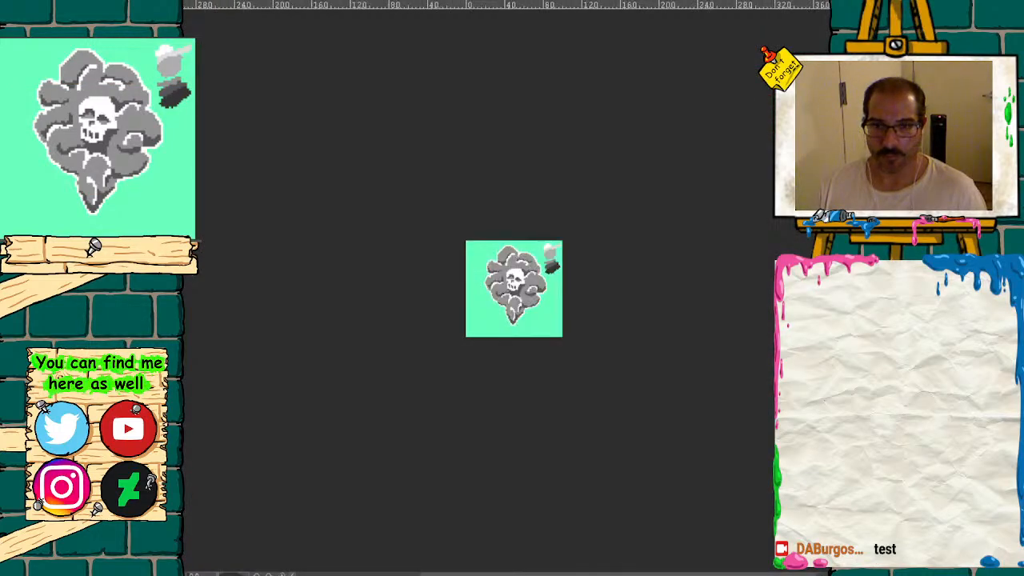
{"action": "scroll", "coordinate": [513, 225], "scroll_direction": "up", "scroll_amount": 3}
{"action": "scroll", "coordinate": [513, 225], "scroll_direction": "down", "scroll_amount": 1}
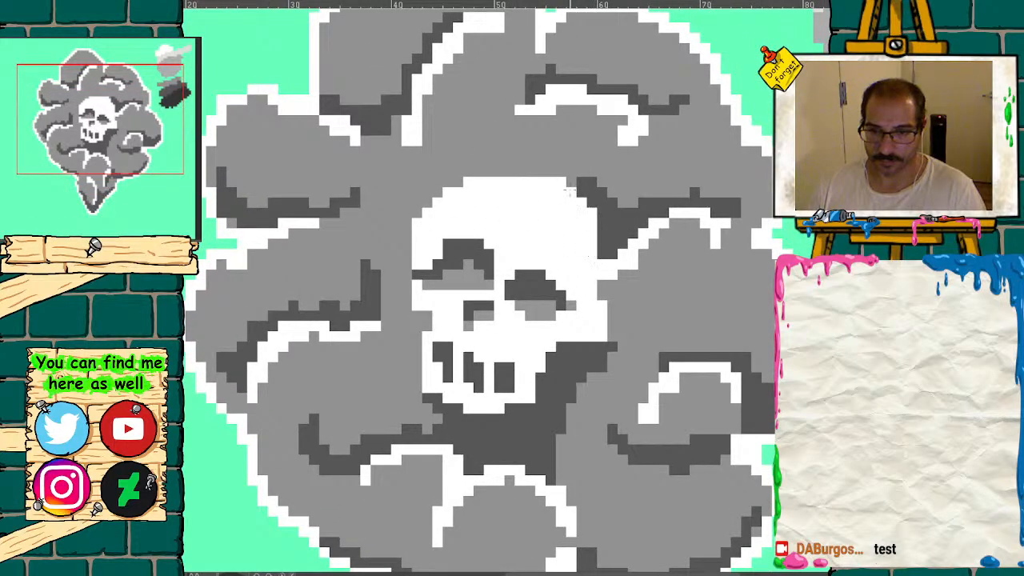
{"action": "mouse_move", "coordinate": [531, 171]}
{"action": "left_mouse_down"}
{"action": "mouse_move", "coordinate": [472, 172]}
{"action": "mouse_move", "coordinate": [424, 210]}
{"action": "mouse_move", "coordinate": [485, 162]}
{"action": "mouse_move", "coordinate": [524, 163]}
{"action": "mouse_move", "coordinate": [570, 206]}
{"action": "left_mouse_up"}
{"action": "mouse_move", "coordinate": [582, 344]}
{"action": "left_mouse_down"}
{"action": "mouse_move", "coordinate": [533, 395]}
{"action": "mouse_move", "coordinate": [445, 410]}
{"action": "left_mouse_up"}
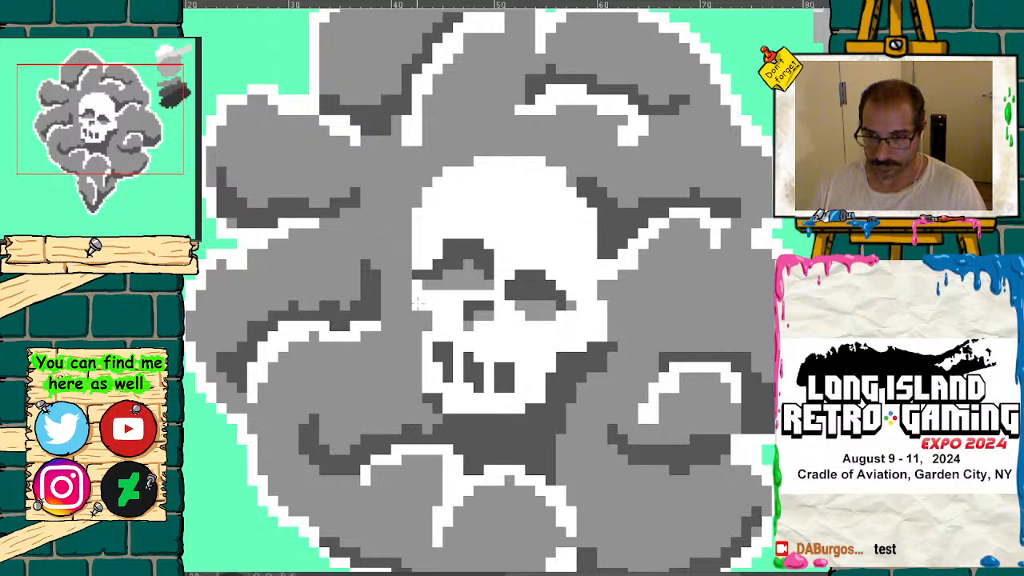
{"action": "mouse_move", "coordinate": [415, 283]}
{"action": "left_mouse_down"}
{"action": "mouse_move", "coordinate": [408, 302]}
{"action": "mouse_move", "coordinate": [428, 320]}
{"action": "left_mouse_up"}
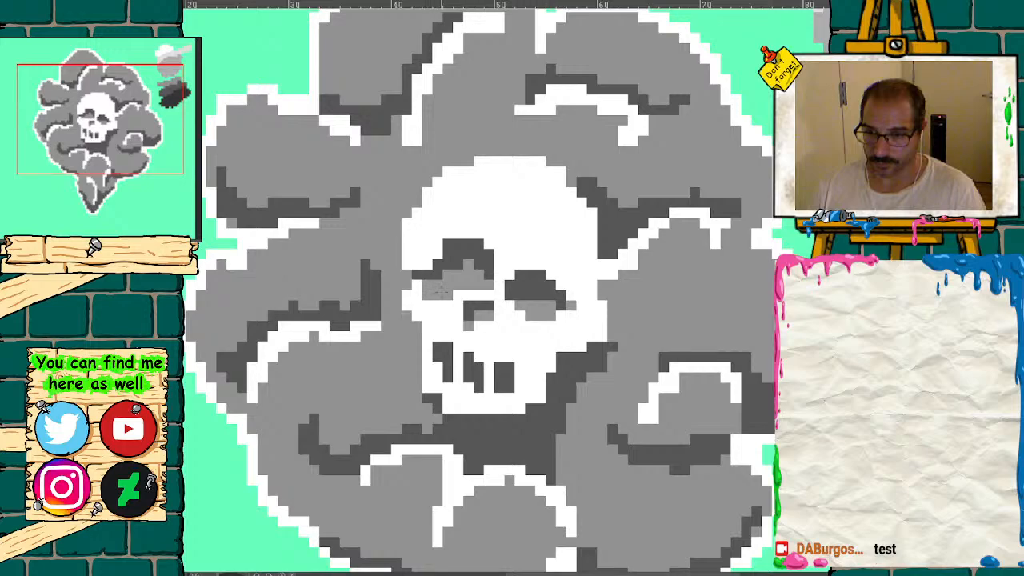
- Enlarge the skull's right eye socket downward in mid grey and redraw the nose hole in dark grey
{"action": "left_click_drag", "start_coordinate": [537, 323], "coordinate": [545, 324]}
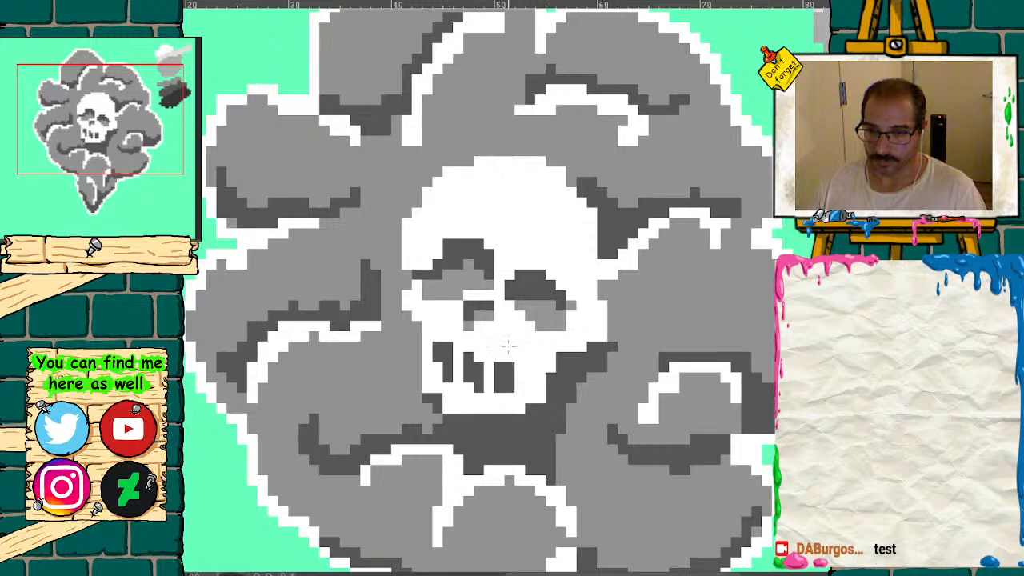
{"action": "mouse_move", "coordinate": [489, 315]}
{"action": "left_mouse_down"}
{"action": "mouse_move", "coordinate": [489, 325]}
{"action": "mouse_move", "coordinate": [484, 311]}
{"action": "left_mouse_up"}
{"action": "left_click", "coordinate": [467, 325]}
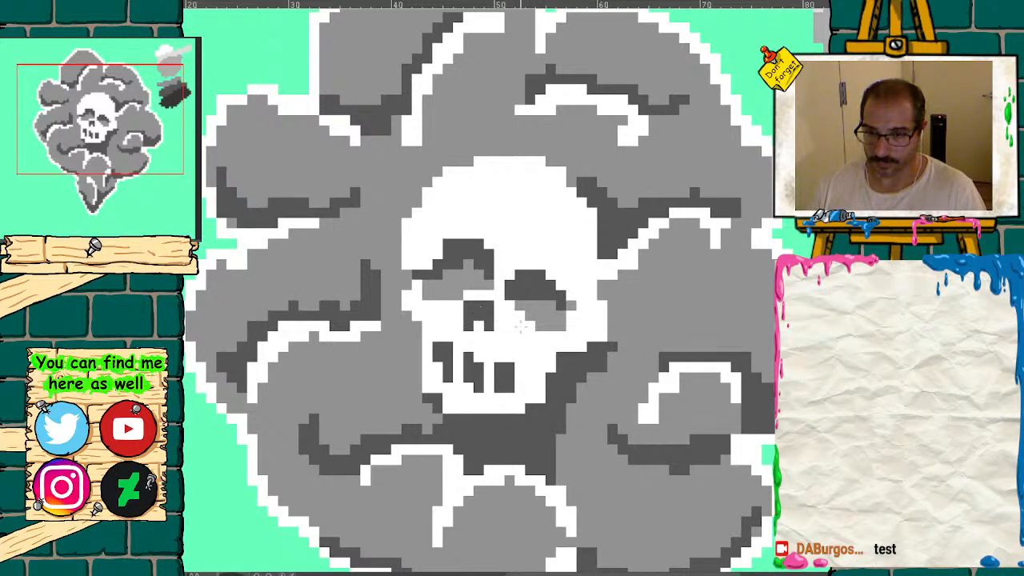
- Examine the whole skull cloud artwork at actual size and at increasing magnifications to judge its readability
{"action": "key", "text": "ctrl+1"}
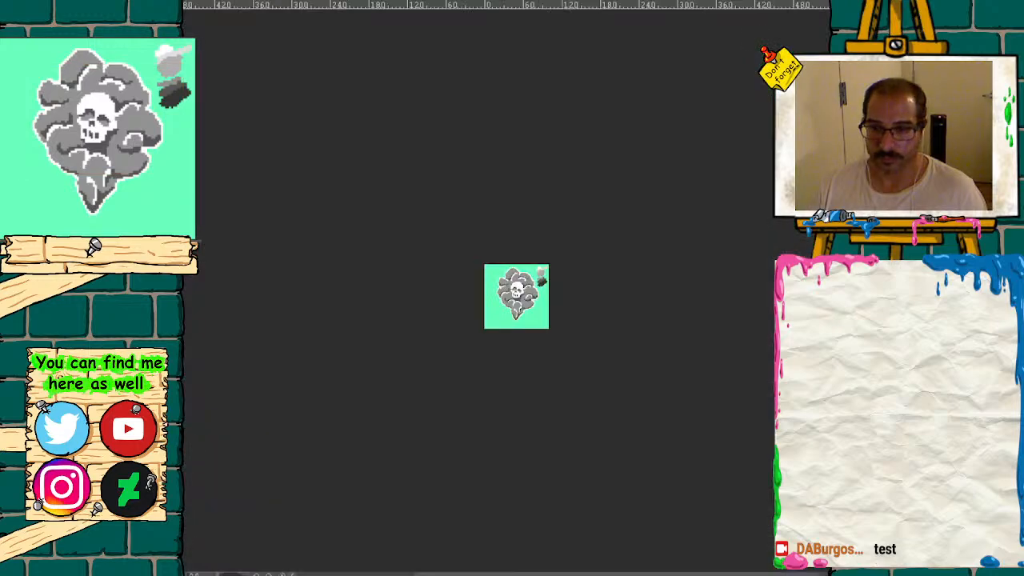
{"action": "key", "text": "ctrl+plus"}
{"action": "key", "text": "ctrl+plus"}
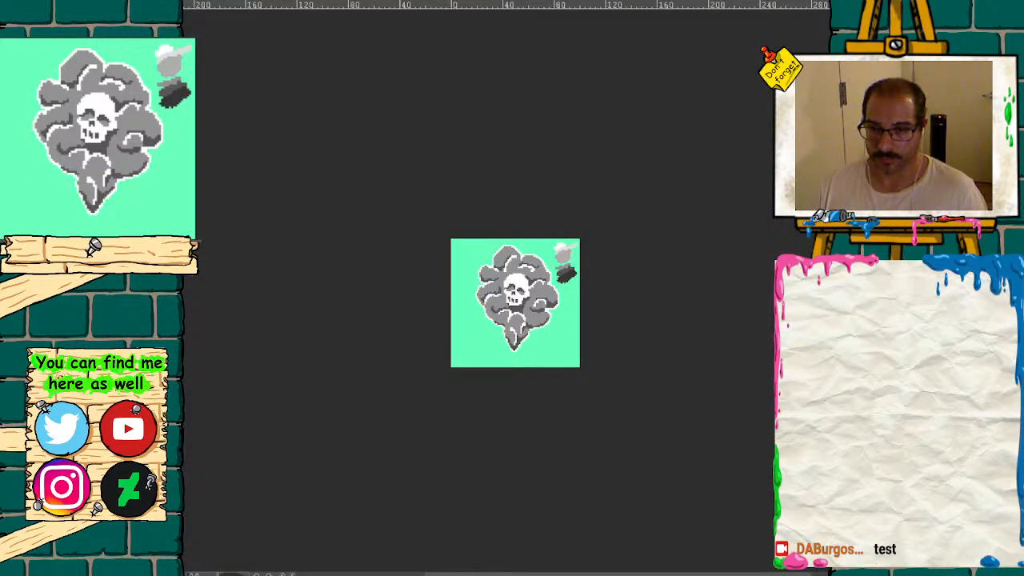
{"action": "key", "text": "ctrl+plus"}
{"action": "key", "text": "ctrl+plus"}
{"action": "key", "text": "ctrl+plus"}
{"action": "key", "text": "ctrl+plus"}
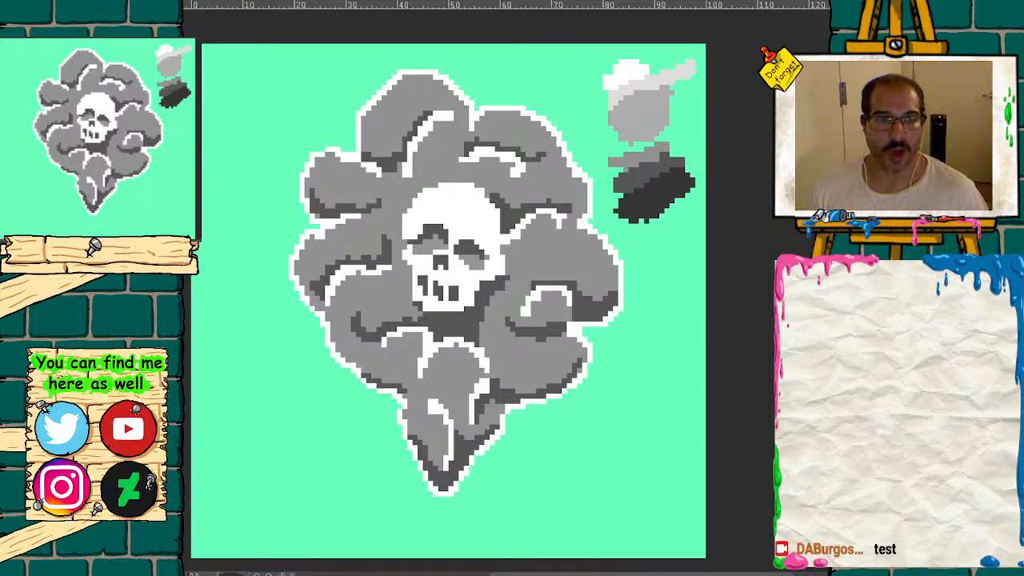
- Paint three short, tapering white drips just below the cloud's pointed lower tip
{"action": "left_click", "coordinate": [147, 243]}
{"action": "left_click", "coordinate": [147, 244]}
{"action": "left_click_drag", "start_coordinate": [125, 138], "coordinate": [103, 211]}
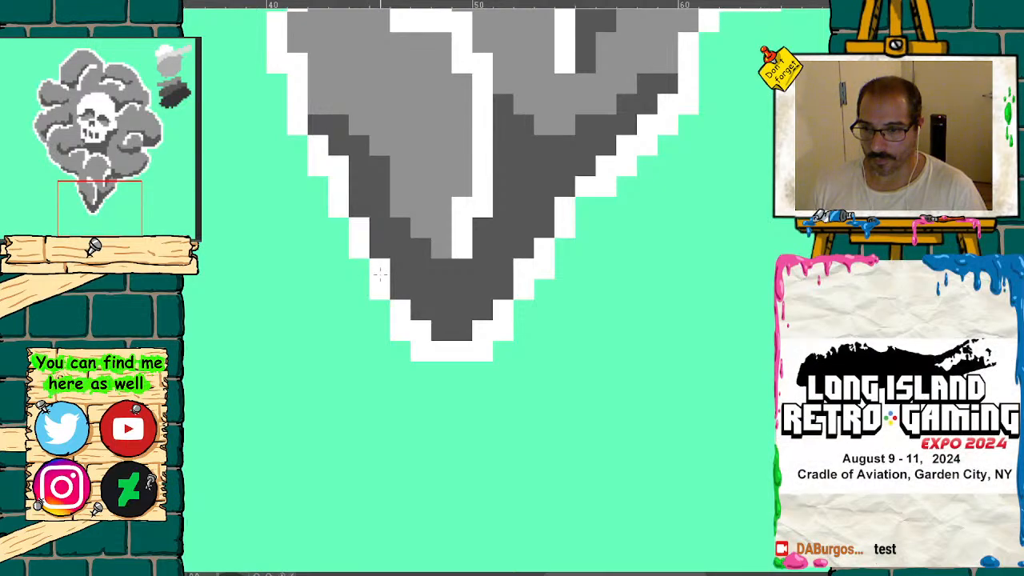
{"action": "left_click_drag", "start_coordinate": [364, 320], "coordinate": [359, 370]}
{"action": "mouse_move", "coordinate": [564, 324]}
{"action": "left_mouse_down"}
{"action": "mouse_move", "coordinate": [565, 380]}
{"action": "mouse_move", "coordinate": [544, 376]}
{"action": "mouse_move", "coordinate": [558, 406]}
{"action": "left_mouse_up"}
{"action": "left_click_drag", "start_coordinate": [360, 290], "coordinate": [350, 326]}
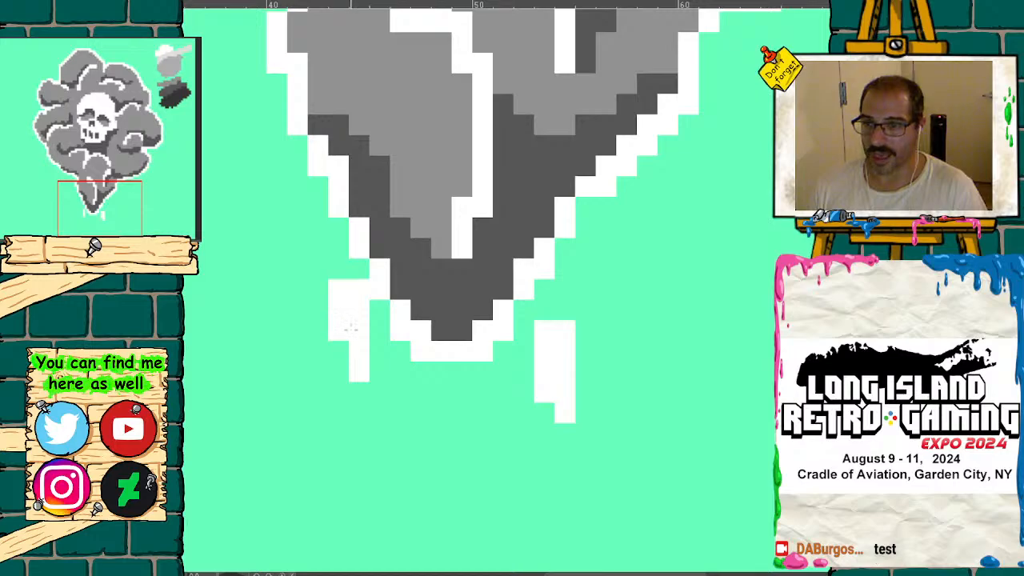
{"action": "left_click", "coordinate": [359, 392]}
{"action": "left_click_drag", "start_coordinate": [452, 406], "coordinate": [463, 477]}
{"action": "left_click", "coordinate": [439, 390]}
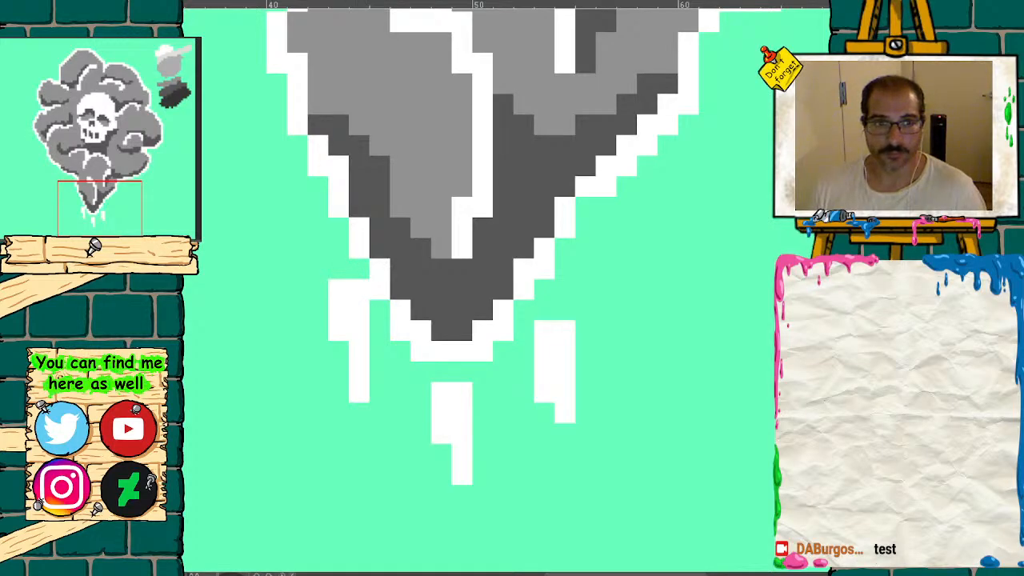
- Shade the side and lower end of each of the three drips in mid grey
{"action": "scroll", "coordinate": [528, 290], "scroll_direction": "down", "scroll_amount": 5}
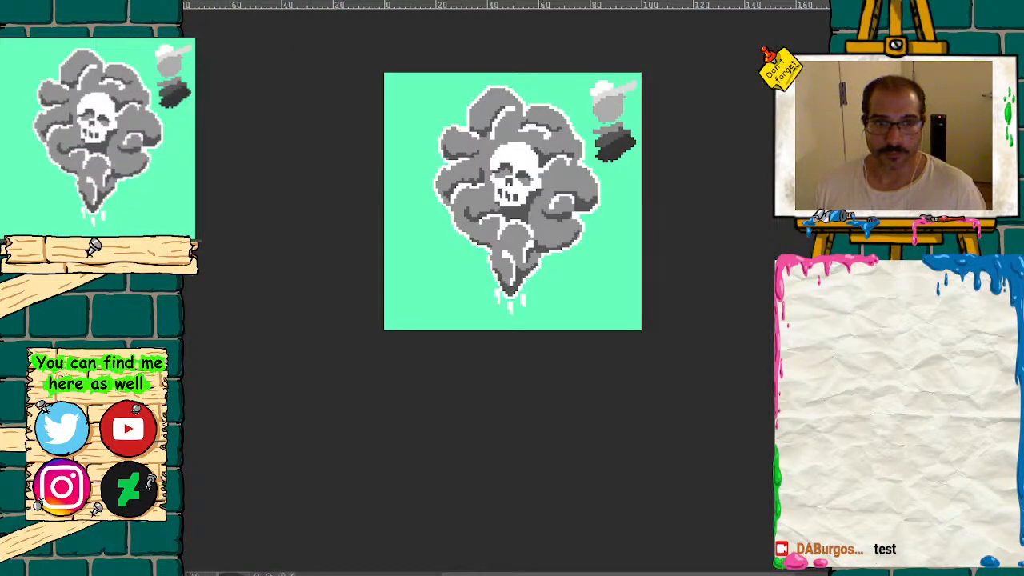
{"action": "scroll", "coordinate": [389, 314], "scroll_direction": "up", "scroll_amount": 5}
{"action": "left_click_drag", "start_coordinate": [389, 315], "coordinate": [381, 432]}
{"action": "mouse_move", "coordinate": [475, 388]}
{"action": "left_mouse_down"}
{"action": "mouse_move", "coordinate": [483, 491]}
{"action": "mouse_move", "coordinate": [461, 492]}
{"action": "left_mouse_up"}
{"action": "left_click_drag", "start_coordinate": [368, 404], "coordinate": [359, 430]}
{"action": "mouse_move", "coordinate": [585, 324]}
{"action": "left_mouse_down"}
{"action": "mouse_move", "coordinate": [585, 431]}
{"action": "mouse_move", "coordinate": [564, 441]}
{"action": "left_mouse_up"}
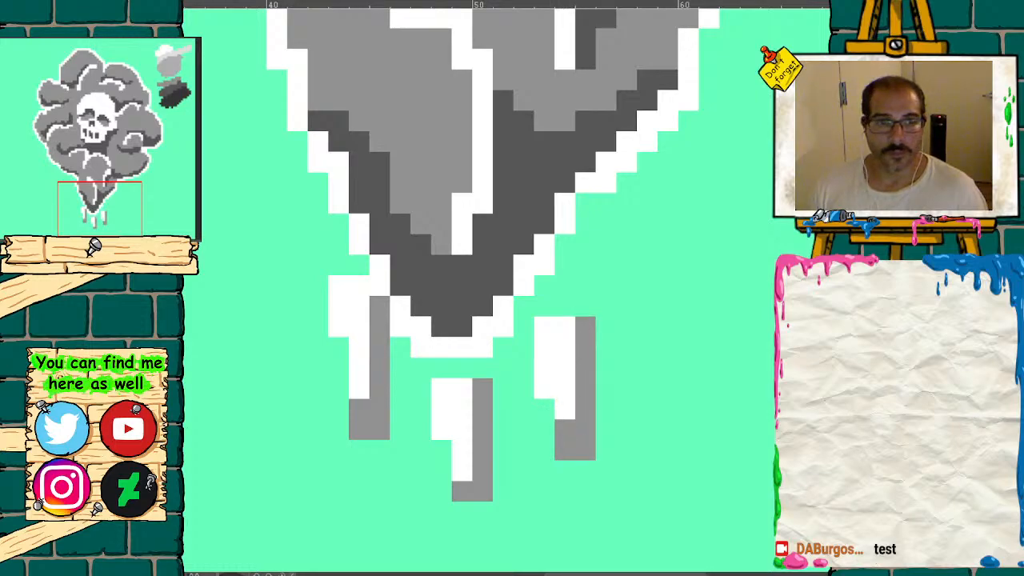
- Fade the skull cloud artwork and block in a solid white spiky burst over the cloud's tip at the canvas's lower edge
{"action": "scroll", "coordinate": [501, 218], "scroll_direction": "down", "scroll_amount": 5}
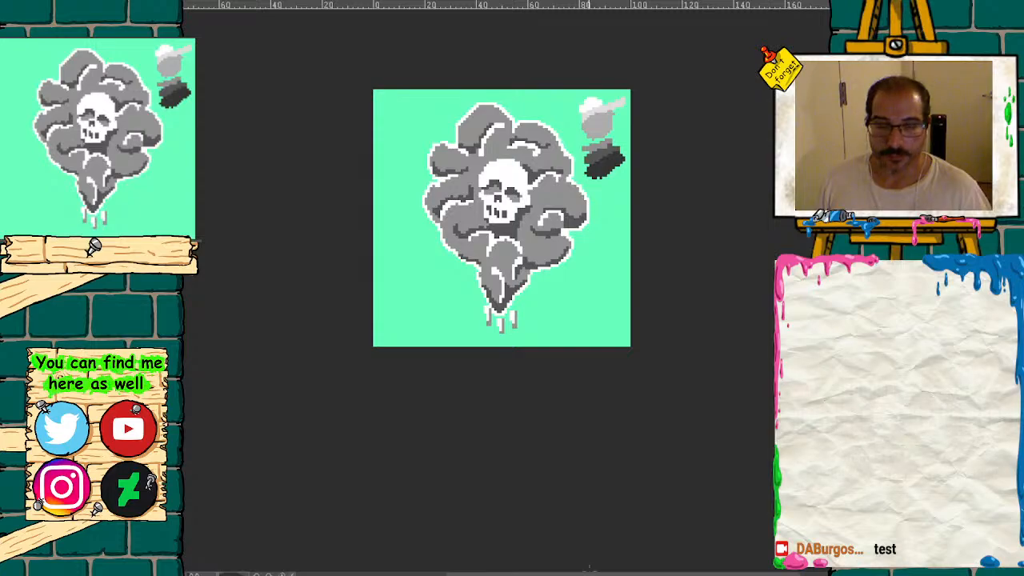
{"action": "left_click_drag", "start_coordinate": [116, 149], "coordinate": [134, 121]}
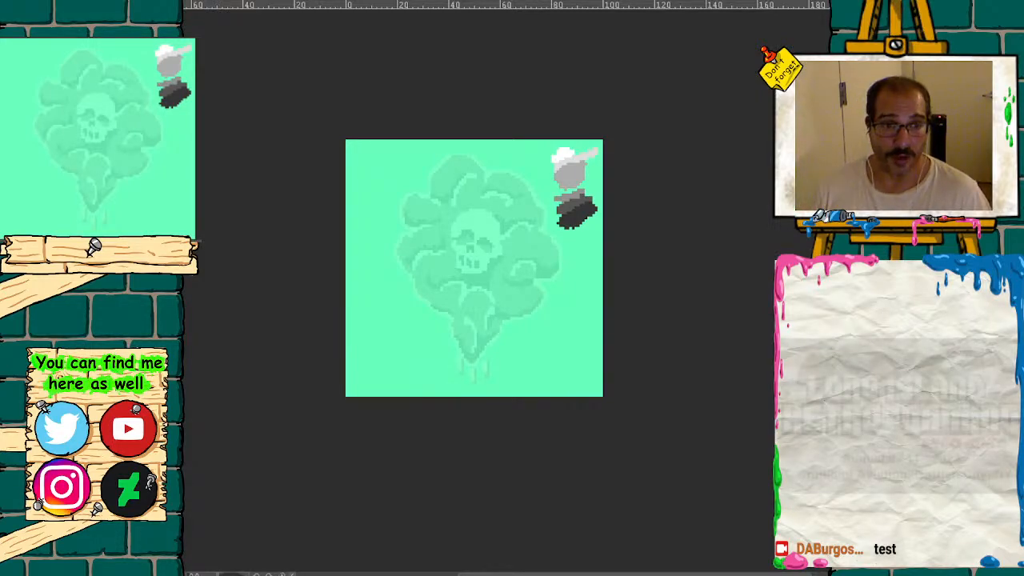
{"action": "key", "text": "ctrl+plus"}
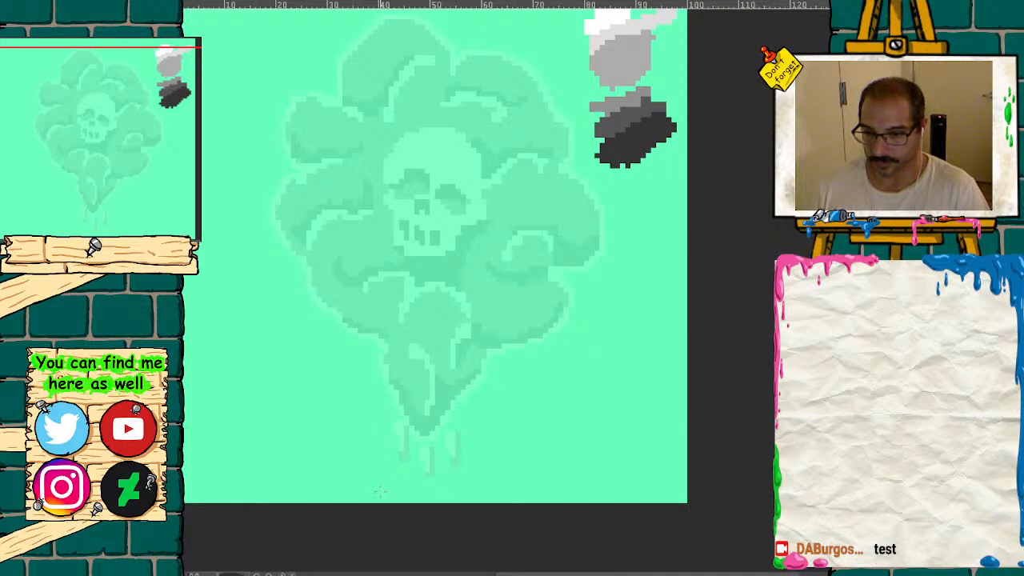
{"action": "mouse_move", "coordinate": [358, 493]}
{"action": "left_mouse_down"}
{"action": "mouse_move", "coordinate": [497, 487]}
{"action": "mouse_move", "coordinate": [370, 494]}
{"action": "mouse_move", "coordinate": [349, 471]}
{"action": "mouse_move", "coordinate": [346, 448]}
{"action": "mouse_move", "coordinate": [389, 423]}
{"action": "mouse_move", "coordinate": [416, 376]}
{"action": "left_mouse_up"}
{"action": "mouse_move", "coordinate": [408, 429]}
{"action": "left_mouse_down"}
{"action": "mouse_move", "coordinate": [433, 426]}
{"action": "mouse_move", "coordinate": [411, 440]}
{"action": "mouse_move", "coordinate": [402, 410]}
{"action": "mouse_move", "coordinate": [479, 444]}
{"action": "mouse_move", "coordinate": [491, 464]}
{"action": "mouse_move", "coordinate": [484, 472]}
{"action": "left_mouse_up"}
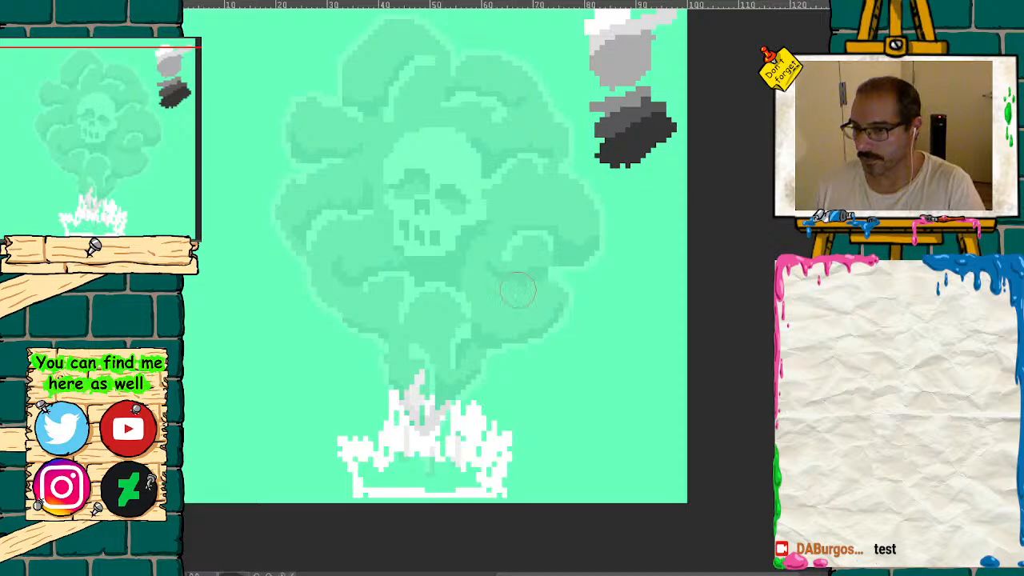
{"action": "mouse_move", "coordinate": [445, 449]}
{"action": "left_mouse_down"}
{"action": "mouse_move", "coordinate": [434, 462]}
{"action": "mouse_move", "coordinate": [376, 463]}
{"action": "mouse_move", "coordinate": [396, 404]}
{"action": "left_mouse_up"}
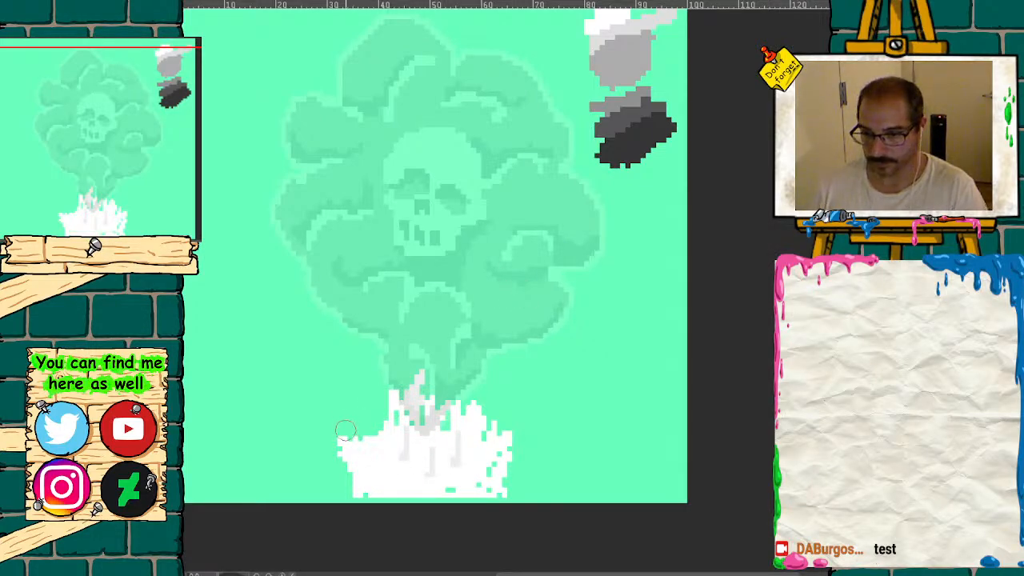
{"action": "mouse_move", "coordinate": [475, 444]}
{"action": "left_mouse_down"}
{"action": "mouse_move", "coordinate": [525, 450]}
{"action": "mouse_move", "coordinate": [491, 464]}
{"action": "left_mouse_up"}
{"action": "mouse_move", "coordinate": [409, 456]}
{"action": "left_mouse_down"}
{"action": "mouse_move", "coordinate": [341, 441]}
{"action": "mouse_move", "coordinate": [361, 475]}
{"action": "mouse_move", "coordinate": [344, 436]}
{"action": "mouse_move", "coordinate": [379, 449]}
{"action": "mouse_move", "coordinate": [372, 424]}
{"action": "mouse_move", "coordinate": [388, 451]}
{"action": "mouse_move", "coordinate": [377, 430]}
{"action": "mouse_move", "coordinate": [458, 436]}
{"action": "mouse_move", "coordinate": [480, 412]}
{"action": "mouse_move", "coordinate": [428, 420]}
{"action": "mouse_move", "coordinate": [410, 376]}
{"action": "mouse_move", "coordinate": [446, 393]}
{"action": "mouse_move", "coordinate": [437, 423]}
{"action": "left_mouse_up"}
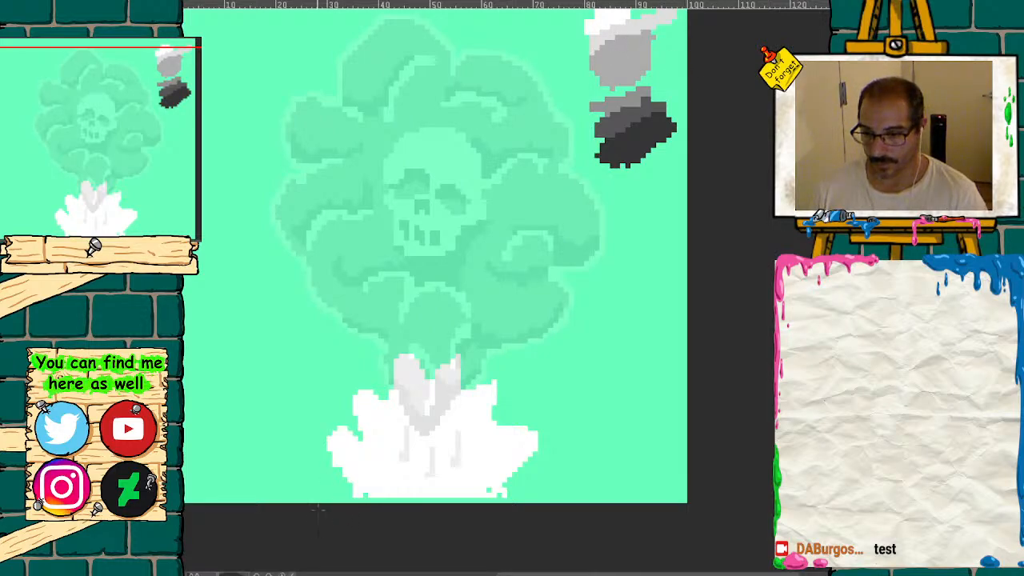
- Hide the skull cloud, outline the burst's spikes in light grey and draw light grey divisions between them
{"action": "left_click_drag", "start_coordinate": [331, 454], "coordinate": [342, 486]}
{"action": "left_click_drag", "start_coordinate": [320, 424], "coordinate": [364, 456]}
{"action": "mouse_move", "coordinate": [364, 416]}
{"action": "left_mouse_down"}
{"action": "mouse_move", "coordinate": [371, 446]}
{"action": "mouse_move", "coordinate": [352, 381]}
{"action": "mouse_move", "coordinate": [391, 418]}
{"action": "mouse_move", "coordinate": [401, 376]}
{"action": "mouse_move", "coordinate": [396, 410]}
{"action": "left_mouse_up"}
{"action": "key", "text": "ctrl+comma"}
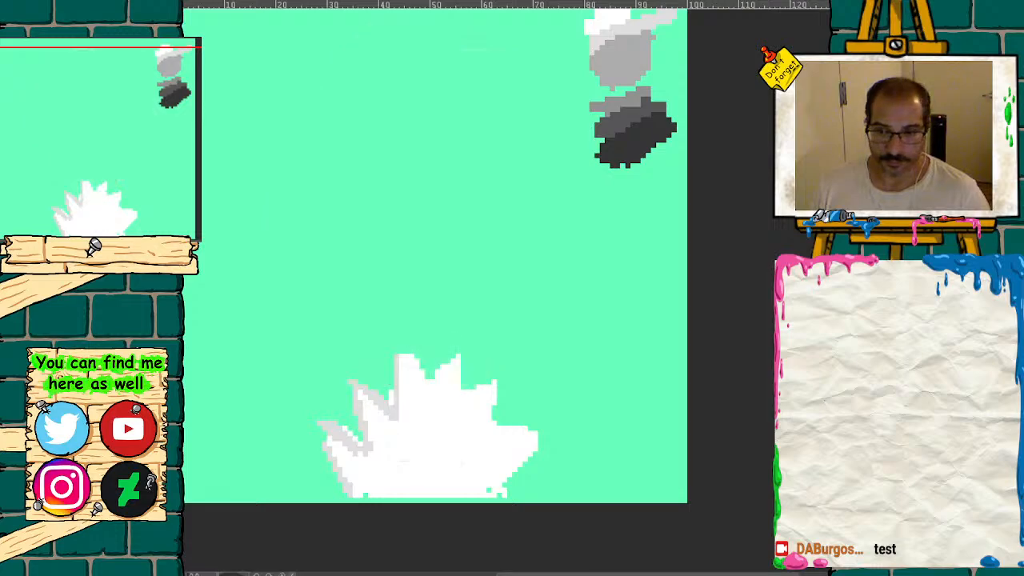
{"action": "mouse_move", "coordinate": [404, 356]}
{"action": "left_mouse_down"}
{"action": "mouse_move", "coordinate": [436, 404]}
{"action": "mouse_move", "coordinate": [458, 360]}
{"action": "mouse_move", "coordinate": [400, 358]}
{"action": "mouse_move", "coordinate": [392, 404]}
{"action": "mouse_move", "coordinate": [369, 383]}
{"action": "mouse_move", "coordinate": [376, 446]}
{"action": "mouse_move", "coordinate": [336, 452]}
{"action": "mouse_move", "coordinate": [348, 479]}
{"action": "left_mouse_up"}
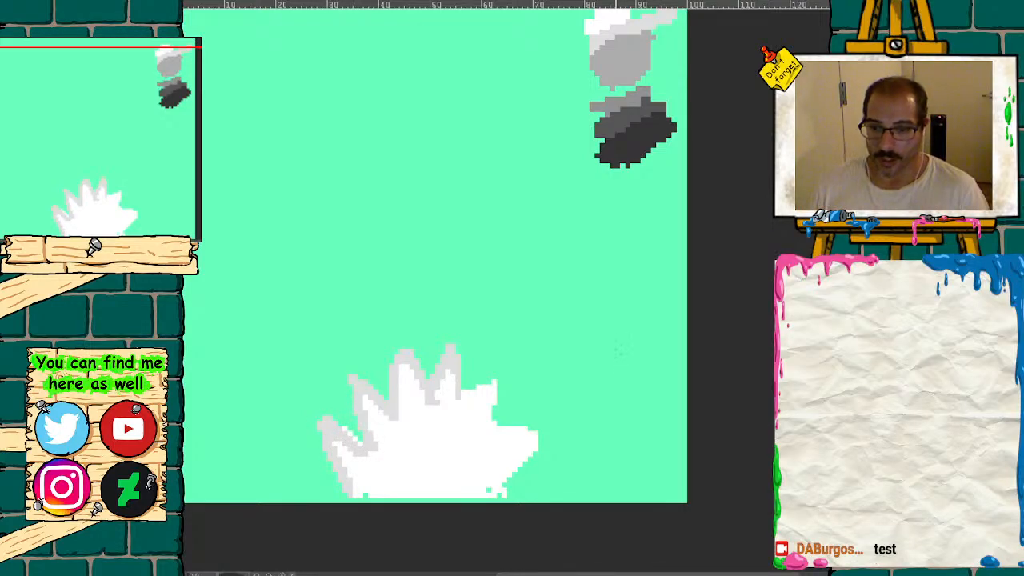
{"action": "mouse_move", "coordinate": [458, 403]}
{"action": "left_mouse_down"}
{"action": "mouse_move", "coordinate": [493, 353]}
{"action": "mouse_move", "coordinate": [483, 404]}
{"action": "mouse_move", "coordinate": [548, 424]}
{"action": "mouse_move", "coordinate": [506, 480]}
{"action": "mouse_move", "coordinate": [532, 440]}
{"action": "mouse_move", "coordinate": [484, 438]}
{"action": "left_mouse_up"}
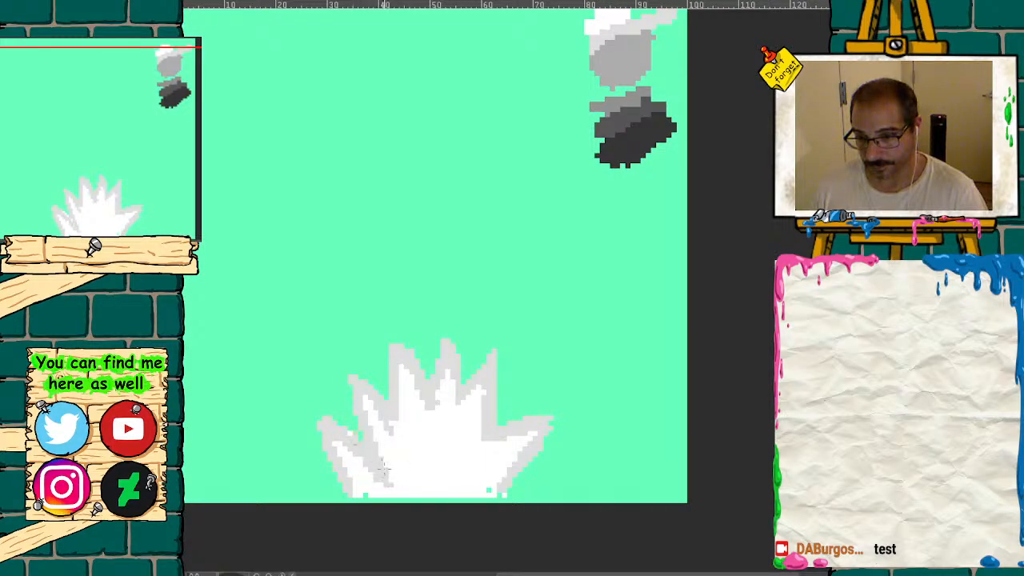
{"action": "mouse_move", "coordinate": [432, 387]}
{"action": "left_mouse_down"}
{"action": "mouse_move", "coordinate": [430, 424]}
{"action": "mouse_move", "coordinate": [424, 412]}
{"action": "mouse_move", "coordinate": [462, 417]}
{"action": "mouse_move", "coordinate": [443, 464]}
{"action": "left_mouse_up"}
{"action": "mouse_move", "coordinate": [495, 441]}
{"action": "left_mouse_down"}
{"action": "mouse_move", "coordinate": [448, 475]}
{"action": "mouse_move", "coordinate": [528, 432]}
{"action": "mouse_move", "coordinate": [484, 491]}
{"action": "left_mouse_up"}
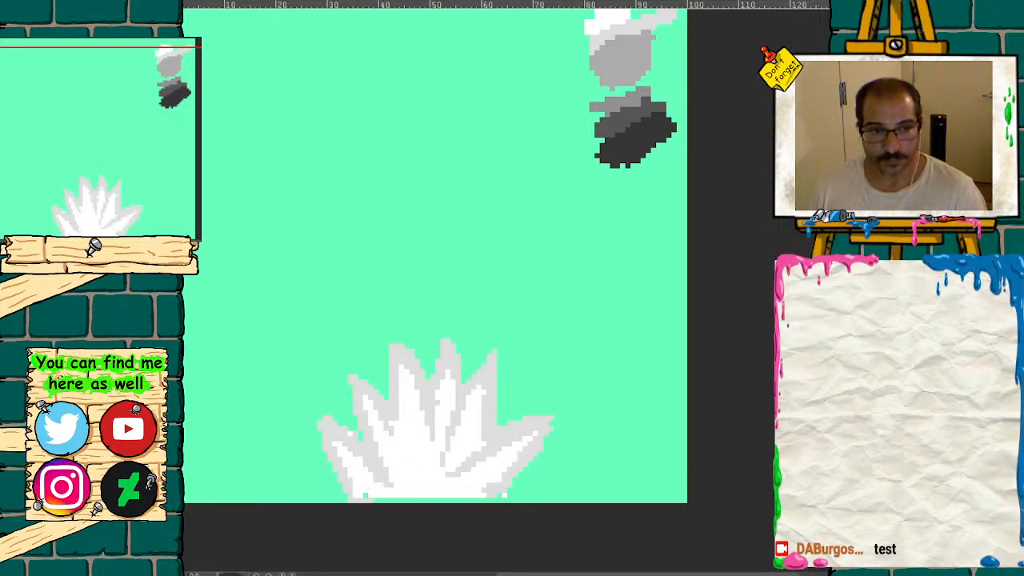
- Draw a light grey outline along the burst's base and trim the tips of its upper spikes
{"action": "key", "text": "ctrl+plus"}
{"action": "key", "text": "ctrl+plus"}
{"action": "left_click_drag", "start_coordinate": [121, 170], "coordinate": [114, 197]}
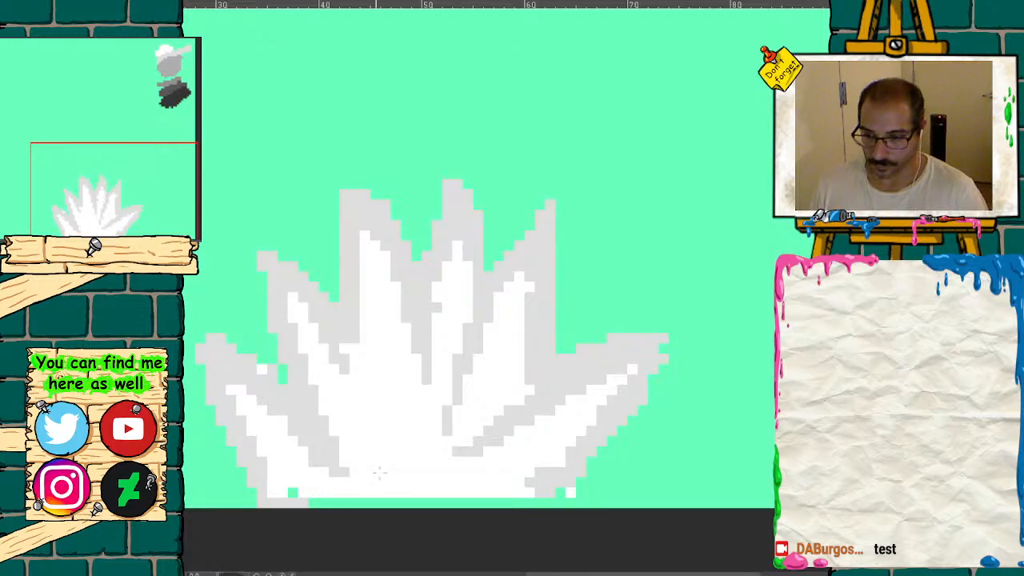
{"action": "left_click_drag", "start_coordinate": [263, 493], "coordinate": [571, 495]}
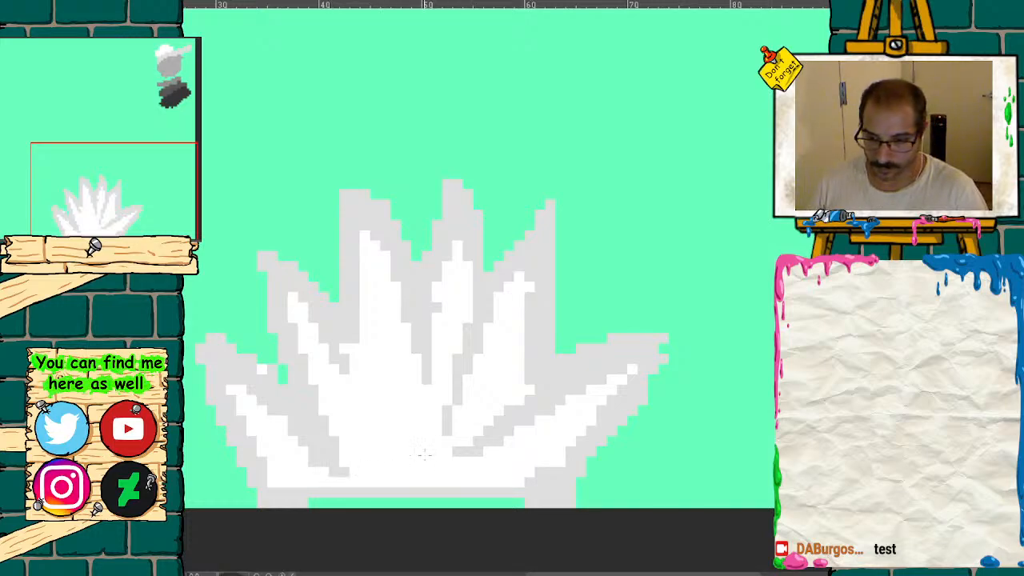
{"action": "left_click", "coordinate": [314, 502]}
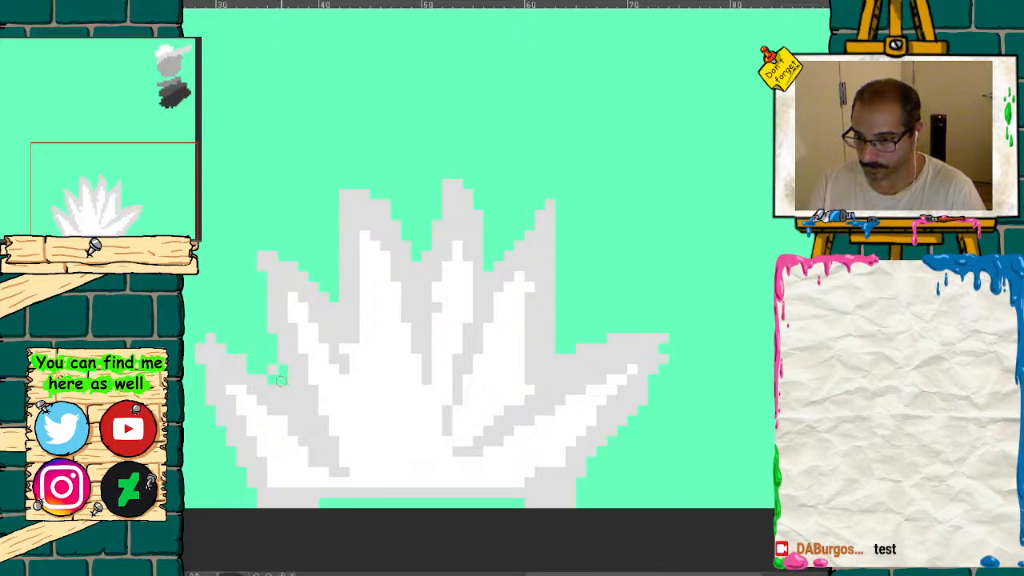
{"action": "mouse_move", "coordinate": [344, 271]}
{"action": "left_mouse_down"}
{"action": "mouse_move", "coordinate": [345, 190]}
{"action": "mouse_move", "coordinate": [389, 208]}
{"action": "mouse_move", "coordinate": [392, 228]}
{"action": "left_mouse_up"}
{"action": "left_click", "coordinate": [448, 186]}
- Try shading the burst's spike tips and lower outer edges with a darker grey
{"action": "left_click_drag", "start_coordinate": [93, 192], "coordinate": [101, 85]}
{"action": "left_click_drag", "start_coordinate": [2, 173], "coordinate": [120, 156]}
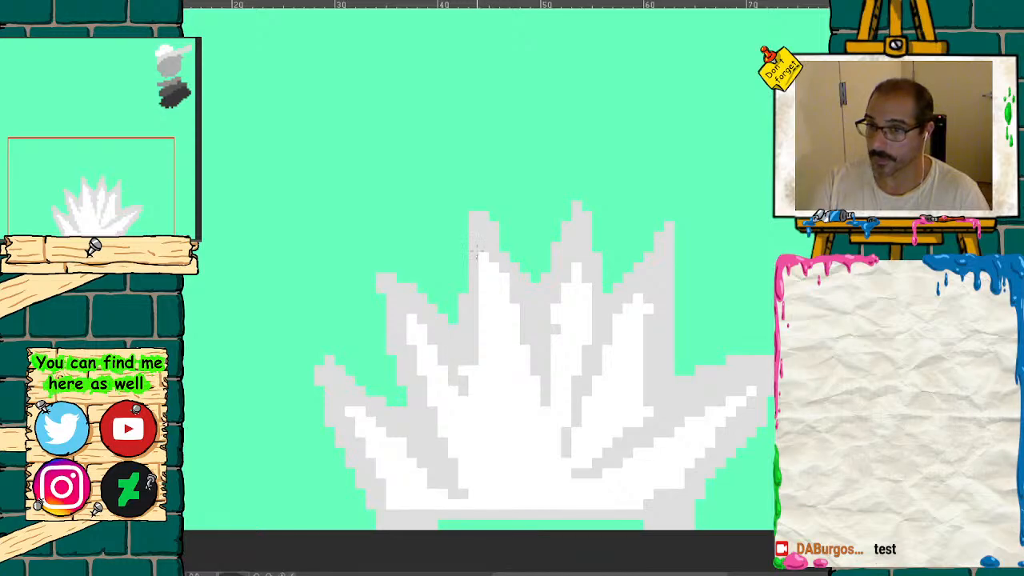
{"action": "mouse_move", "coordinate": [474, 217]}
{"action": "left_mouse_down"}
{"action": "mouse_move", "coordinate": [463, 248]}
{"action": "mouse_move", "coordinate": [483, 217]}
{"action": "mouse_move", "coordinate": [483, 226]}
{"action": "mouse_move", "coordinate": [463, 279]}
{"action": "left_mouse_up"}
{"action": "left_click_drag", "start_coordinate": [320, 349], "coordinate": [328, 410]}
{"action": "mouse_move", "coordinate": [381, 322]}
{"action": "left_mouse_down"}
{"action": "mouse_move", "coordinate": [386, 286]}
{"action": "mouse_move", "coordinate": [389, 342]}
{"action": "left_mouse_up"}
{"action": "left_click_drag", "start_coordinate": [389, 277], "coordinate": [405, 291]}
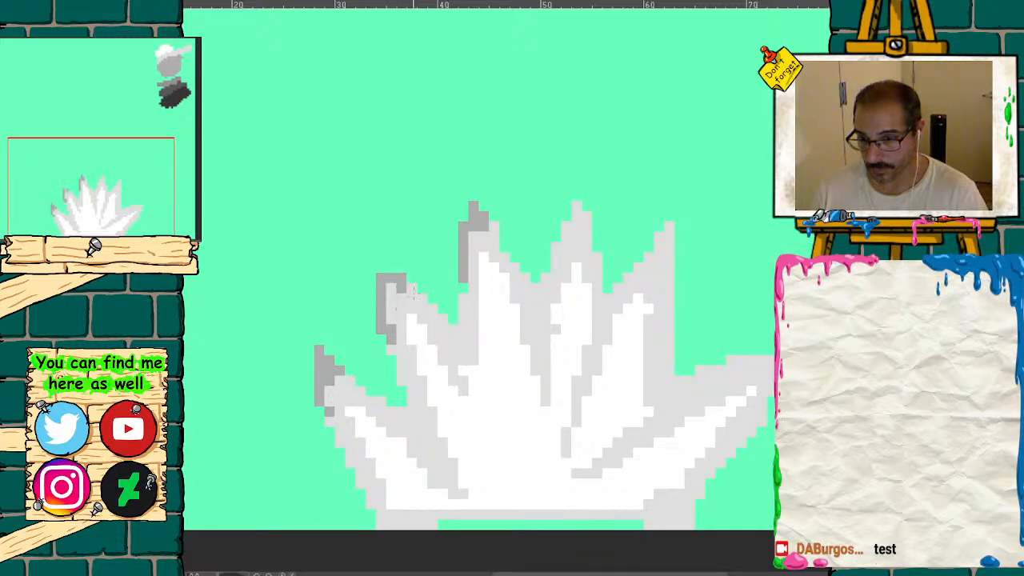
{"action": "mouse_move", "coordinate": [563, 215]}
{"action": "left_mouse_down"}
{"action": "mouse_move", "coordinate": [568, 229]}
{"action": "mouse_move", "coordinate": [591, 211]}
{"action": "left_mouse_up"}
{"action": "mouse_move", "coordinate": [645, 251]}
{"action": "left_mouse_down"}
{"action": "mouse_move", "coordinate": [659, 226]}
{"action": "mouse_move", "coordinate": [671, 272]}
{"action": "left_mouse_up"}
{"action": "left_click_drag", "start_coordinate": [719, 369], "coordinate": [773, 350]}
{"action": "left_click_drag", "start_coordinate": [770, 389], "coordinate": [770, 404]}
{"action": "mouse_move", "coordinate": [701, 482]}
{"action": "left_mouse_down"}
{"action": "mouse_move", "coordinate": [679, 515]}
{"action": "mouse_move", "coordinate": [693, 516]}
{"action": "left_mouse_up"}
{"action": "mouse_move", "coordinate": [381, 509]}
{"action": "left_mouse_down"}
{"action": "mouse_move", "coordinate": [370, 496]}
{"action": "mouse_move", "coordinate": [376, 520]}
{"action": "mouse_move", "coordinate": [350, 472]}
{"action": "mouse_move", "coordinate": [351, 485]}
{"action": "left_mouse_up"}
{"action": "left_click_drag", "start_coordinate": [724, 460], "coordinate": [715, 477]}
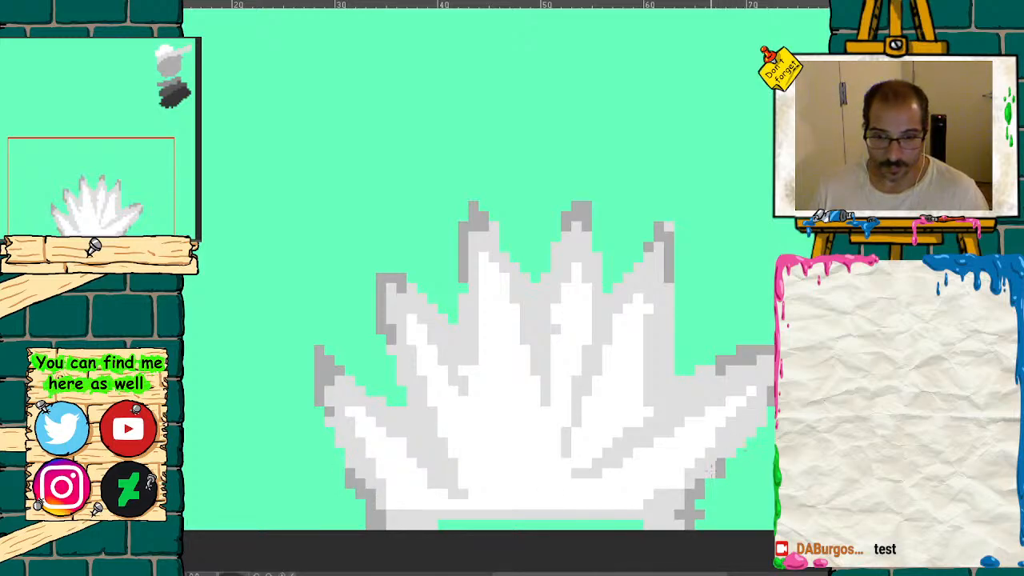
- Undo all the darker grey shading on the burst's spike tips and lower edges
{"action": "scroll", "coordinate": [512, 288], "scroll_direction": "down", "scroll_amount": 2}
{"action": "left_click_drag", "start_coordinate": [124, 171], "coordinate": [141, 153]}
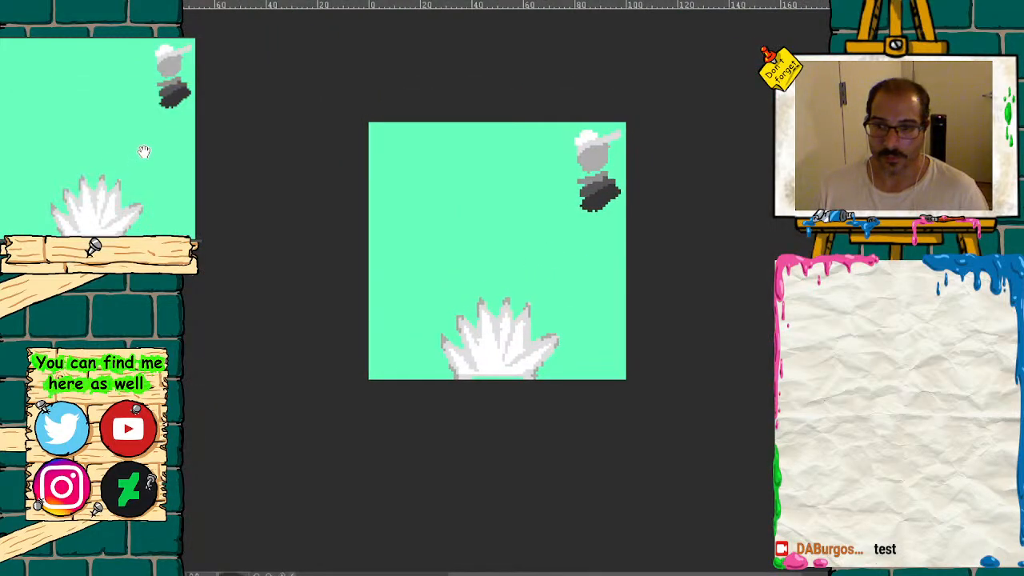
{"action": "scroll", "coordinate": [151, 163], "scroll_direction": "up", "scroll_amount": 2}
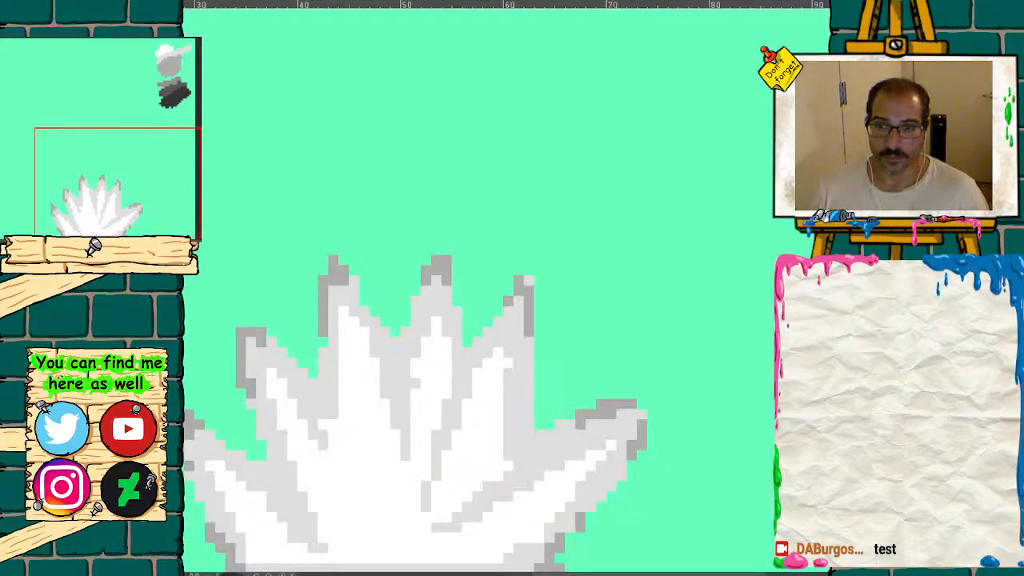
{"action": "scroll", "coordinate": [460, 224], "scroll_direction": "down", "scroll_amount": 2}
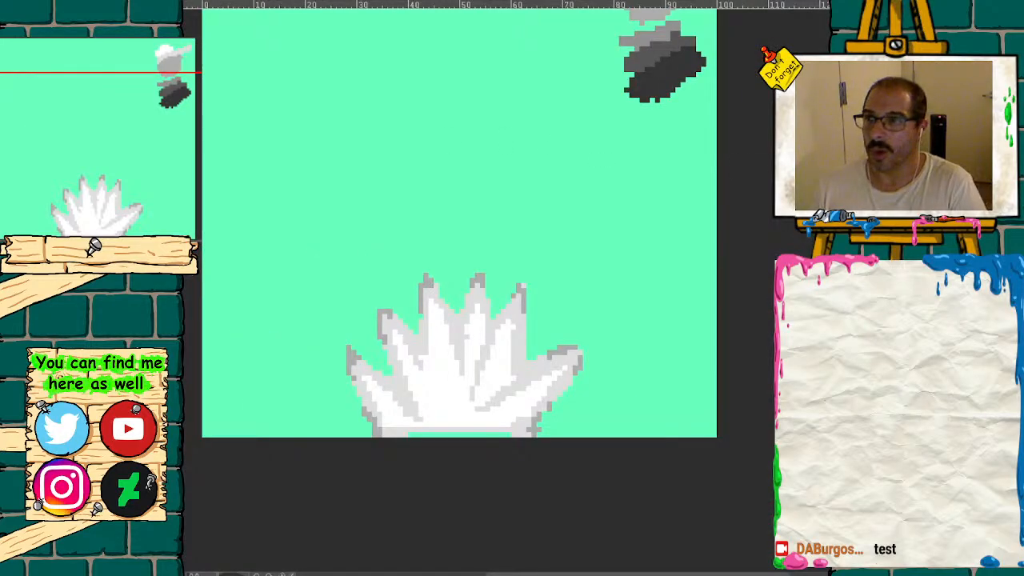
{"action": "key", "text": "ctrl+z"}
{"action": "key", "text": "ctrl+z"}
{"action": "key", "text": "ctrl+z"}
{"action": "key", "text": "ctrl+z"}
{"action": "key", "text": "ctrl+z"}
{"action": "key", "text": "ctrl+z"}
{"action": "key", "text": "ctrl+z"}
{"action": "key", "text": "ctrl+z"}
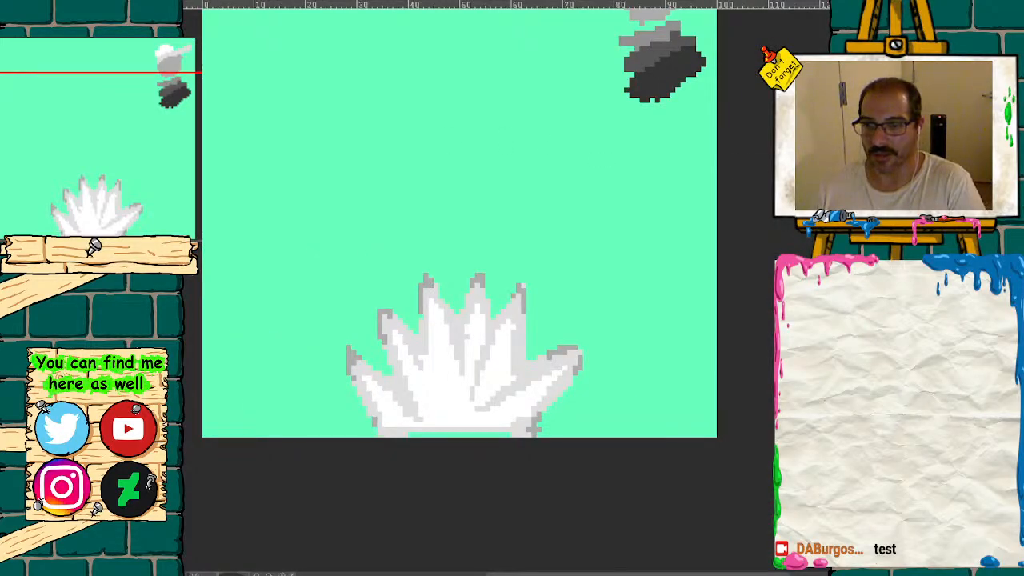
{"action": "key", "text": "ctrl+z"}
{"action": "key", "text": "ctrl+z"}
{"action": "key", "text": "ctrl+z"}
{"action": "key", "text": "ctrl+z"}
{"action": "key", "text": "ctrl+z"}
{"action": "key", "text": "ctrl+z"}
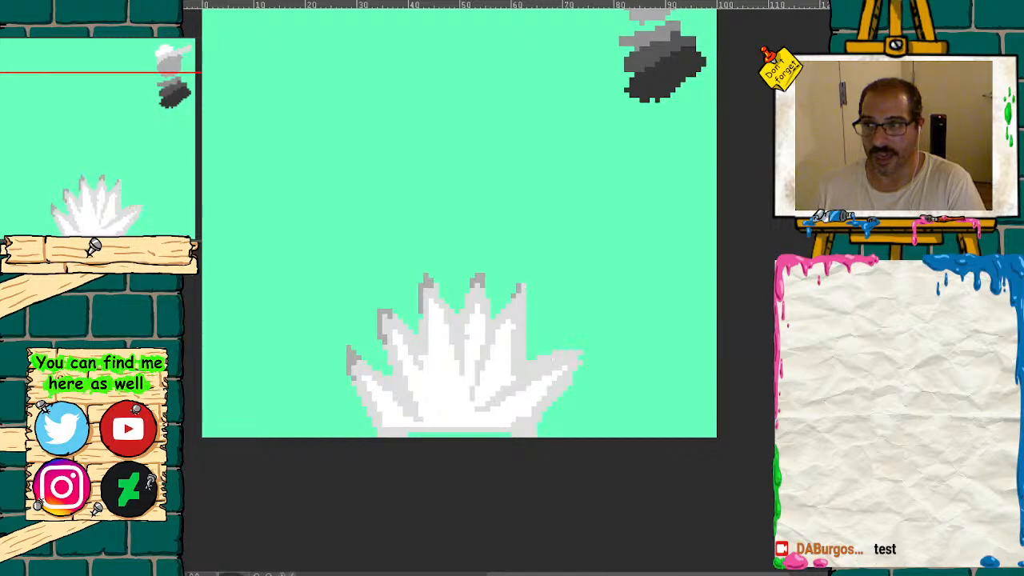
{"action": "key", "text": "ctrl+z"}
{"action": "key", "text": "ctrl+z"}
{"action": "key", "text": "ctrl+z"}
{"action": "key", "text": "ctrl+z"}
{"action": "key", "text": "ctrl+z"}
{"action": "key", "text": "ctrl+z"}
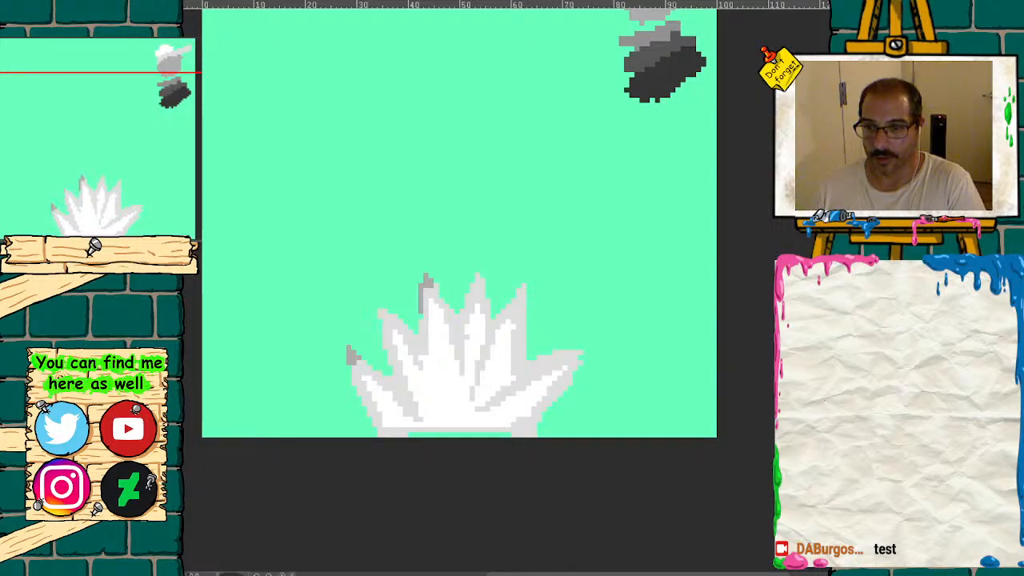
{"action": "key", "text": "ctrl+z"}
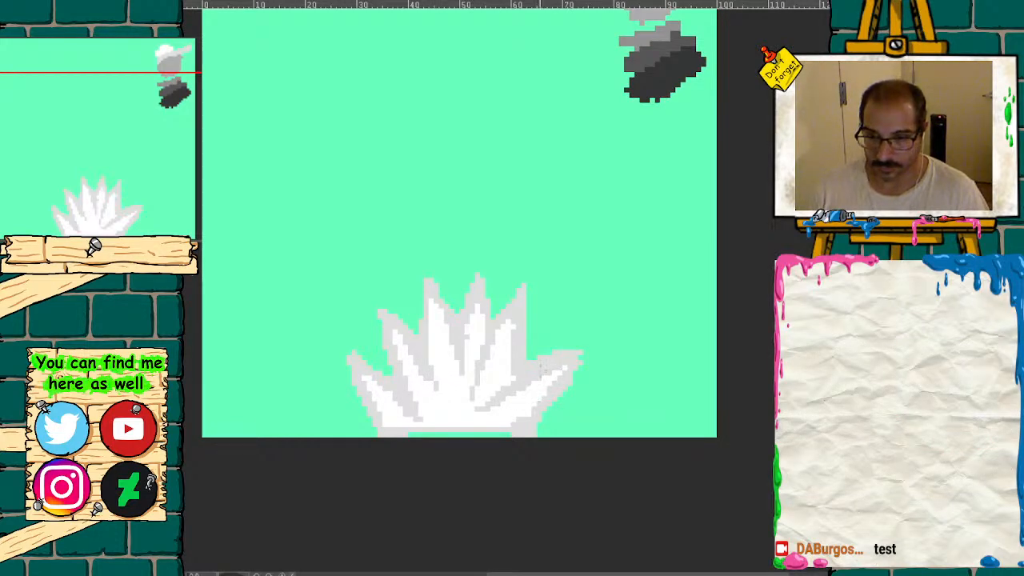
- Widen the white core of the upright spike on the right and trim the upper edge of the rightmost spike
{"action": "left_click_drag", "start_coordinate": [512, 332], "coordinate": [508, 366]}
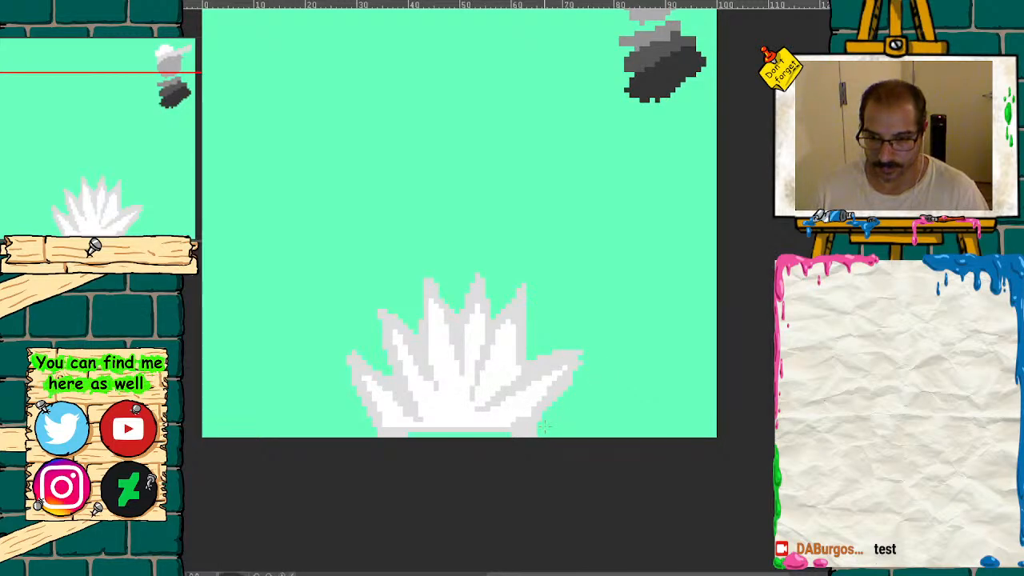
{"action": "left_click", "coordinate": [166, 245]}
{"action": "left_click_drag", "start_coordinate": [123, 163], "coordinate": [125, 175]}
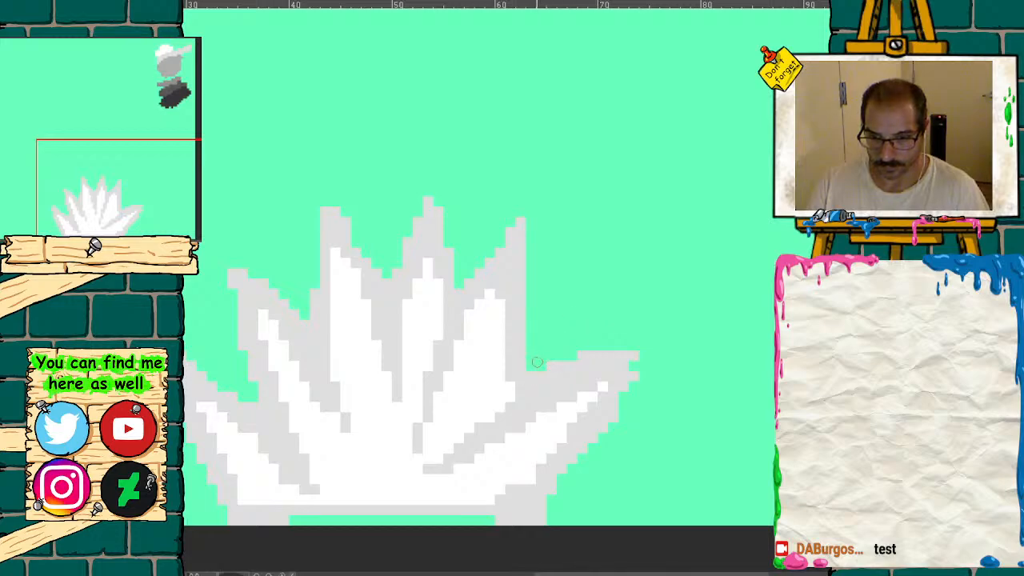
{"action": "left_click_drag", "start_coordinate": [540, 366], "coordinate": [630, 337]}
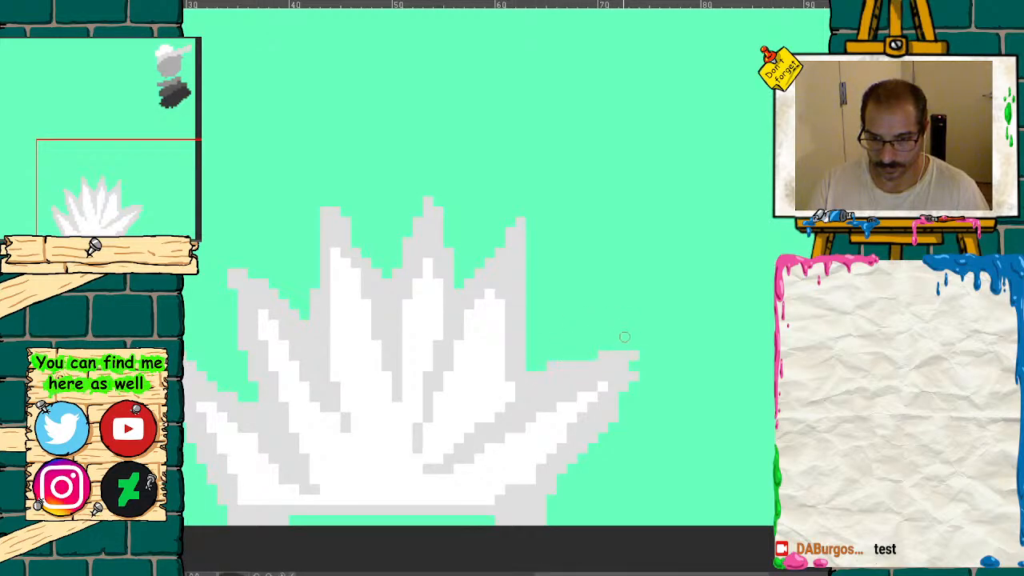
{"action": "mouse_move", "coordinate": [541, 366]}
{"action": "left_mouse_down"}
{"action": "mouse_move", "coordinate": [608, 354]}
{"action": "mouse_move", "coordinate": [544, 374]}
{"action": "mouse_move", "coordinate": [645, 356]}
{"action": "mouse_move", "coordinate": [636, 357]}
{"action": "left_mouse_up"}
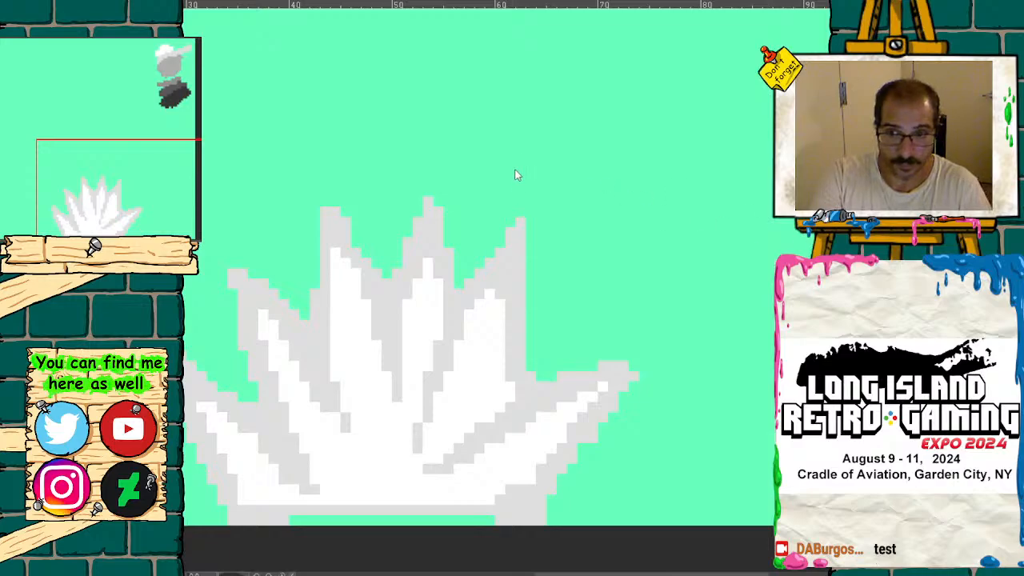
- Draw two light grey lines rising from the burst's central spikes and spreading apart as the sides of a smoke stem
{"action": "left_click", "coordinate": [143, 249]}
{"action": "mouse_move", "coordinate": [128, 171]}
{"action": "left_mouse_down"}
{"action": "mouse_move", "coordinate": [128, 109]}
{"action": "mouse_move", "coordinate": [112, 200]}
{"action": "left_mouse_up"}
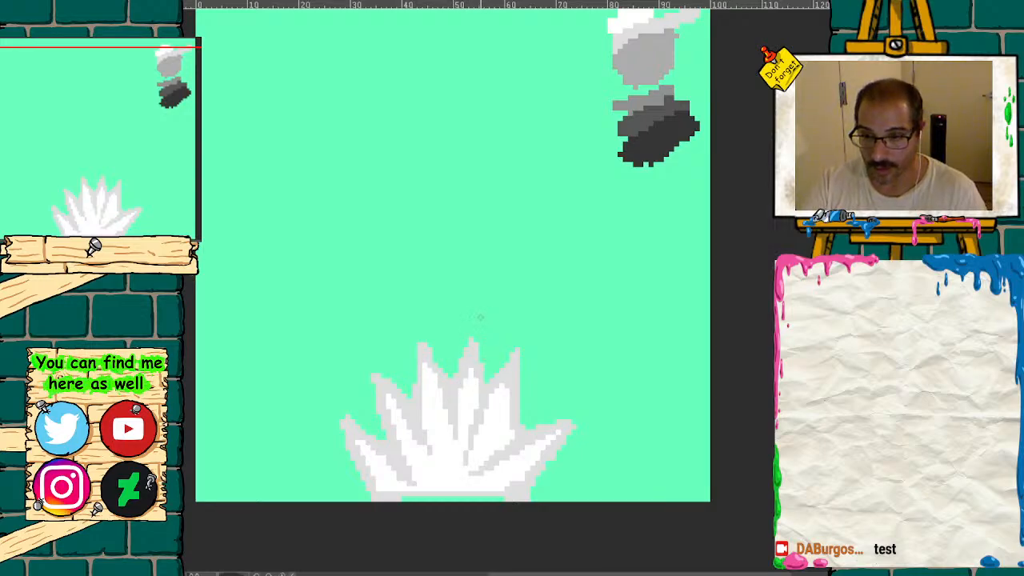
{"action": "scroll", "coordinate": [453, 272], "scroll_direction": "up", "scroll_amount": 2}
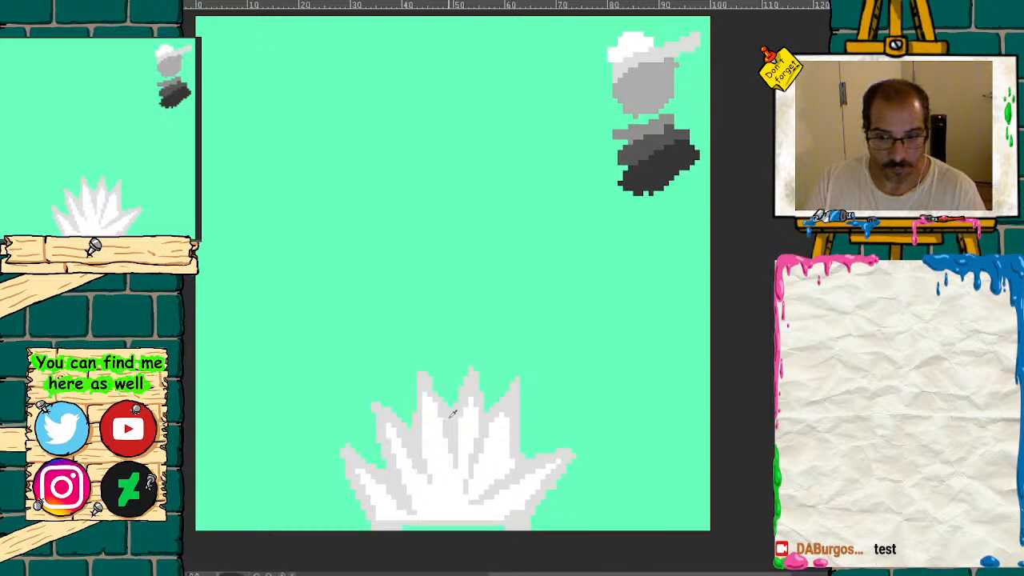
{"action": "left_click_drag", "start_coordinate": [445, 410], "coordinate": [428, 314]}
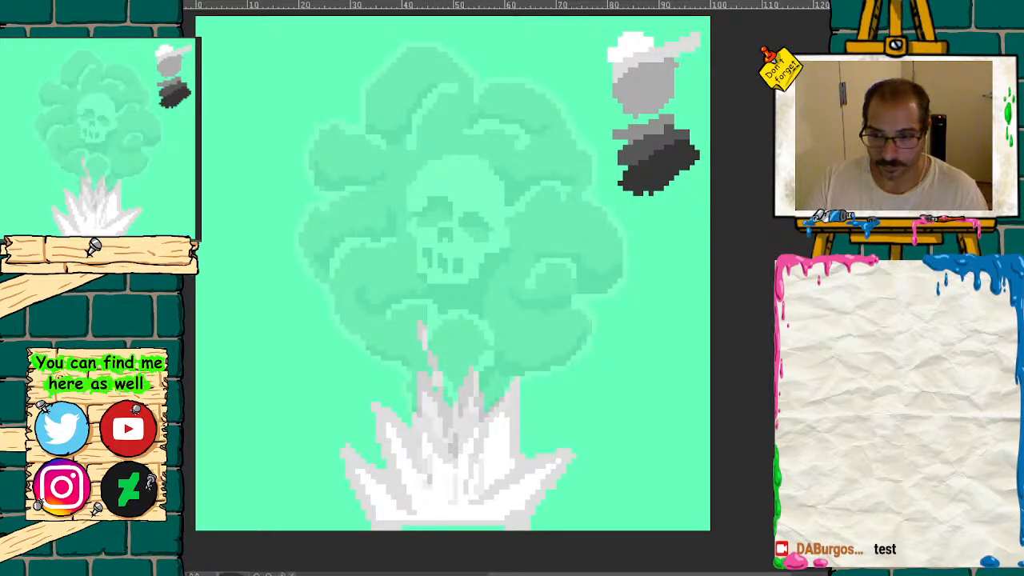
{"action": "left_click_drag", "start_coordinate": [422, 336], "coordinate": [398, 284]}
{"action": "left_click_drag", "start_coordinate": [482, 390], "coordinate": [522, 270]}
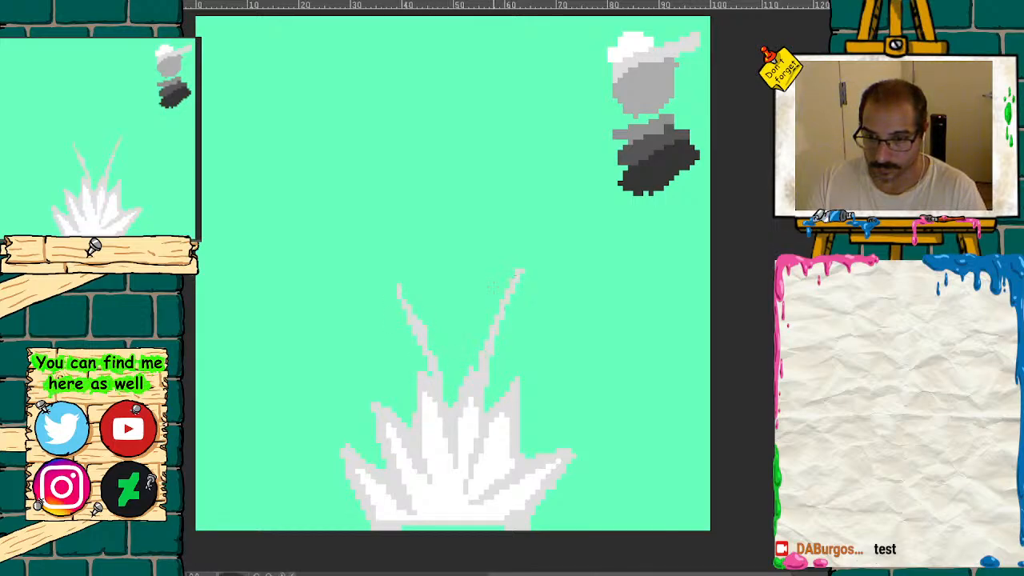
- Outline a lobed mushroom cloud in light grey above the stem, with a small loose puff on each side of the stem
{"action": "mouse_move", "coordinate": [418, 329]}
{"action": "left_mouse_down"}
{"action": "mouse_move", "coordinate": [375, 250]}
{"action": "mouse_move", "coordinate": [360, 256]}
{"action": "mouse_move", "coordinate": [355, 213]}
{"action": "mouse_move", "coordinate": [381, 192]}
{"action": "left_mouse_up"}
{"action": "mouse_move", "coordinate": [344, 245]}
{"action": "left_mouse_down"}
{"action": "mouse_move", "coordinate": [362, 184]}
{"action": "mouse_move", "coordinate": [379, 186]}
{"action": "mouse_move", "coordinate": [388, 160]}
{"action": "mouse_move", "coordinate": [448, 134]}
{"action": "mouse_move", "coordinate": [473, 166]}
{"action": "mouse_move", "coordinate": [524, 161]}
{"action": "mouse_move", "coordinate": [552, 202]}
{"action": "mouse_move", "coordinate": [547, 256]}
{"action": "mouse_move", "coordinate": [501, 272]}
{"action": "left_mouse_up"}
{"action": "mouse_move", "coordinate": [396, 315]}
{"action": "left_mouse_down"}
{"action": "mouse_move", "coordinate": [381, 313]}
{"action": "mouse_move", "coordinate": [396, 341]}
{"action": "left_mouse_up"}
{"action": "left_click_drag", "start_coordinate": [515, 358], "coordinate": [532, 328]}
{"action": "mouse_move", "coordinate": [507, 125]}
{"action": "left_mouse_down"}
{"action": "mouse_move", "coordinate": [535, 272]}
{"action": "mouse_move", "coordinate": [523, 275]}
{"action": "left_mouse_up"}
{"action": "mouse_move", "coordinate": [455, 138]}
{"action": "left_mouse_down"}
{"action": "mouse_move", "coordinate": [401, 155]}
{"action": "mouse_move", "coordinate": [361, 246]}
{"action": "left_mouse_up"}
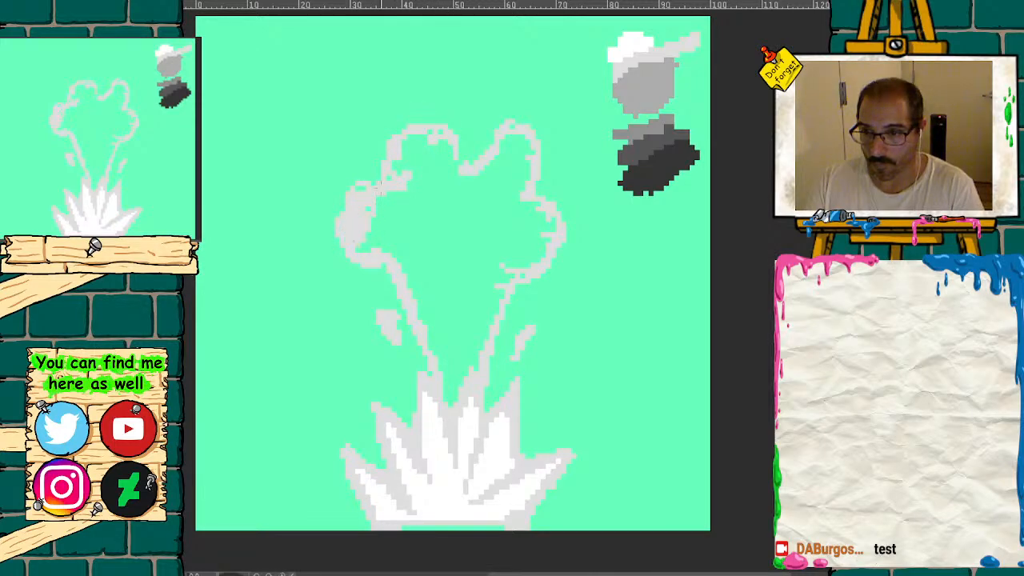
- Fill the inside of the mushroom cloud and its stem with light grey
{"action": "left_click_drag", "start_coordinate": [364, 209], "coordinate": [397, 182]}
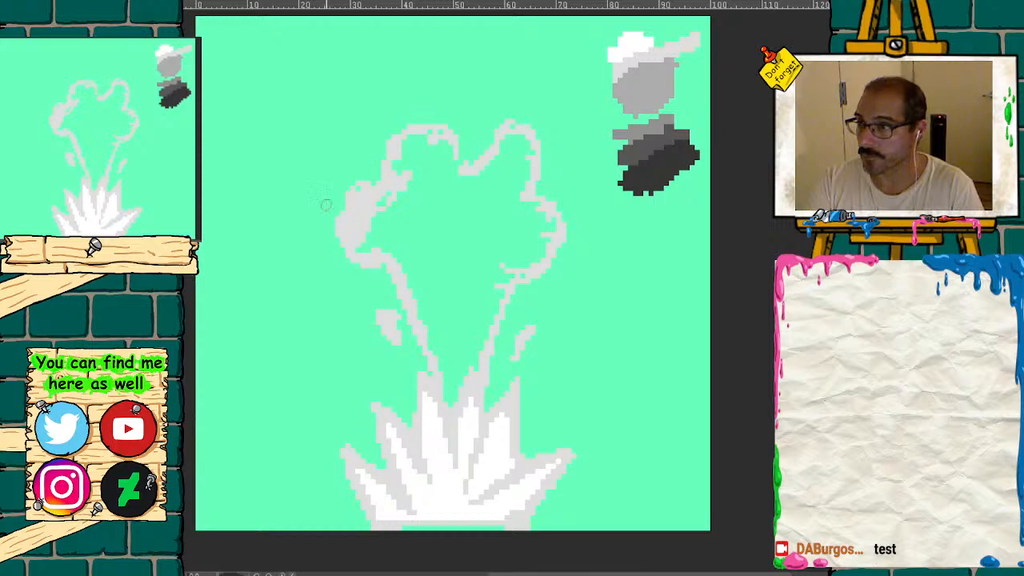
{"action": "left_click_drag", "start_coordinate": [427, 183], "coordinate": [408, 165]}
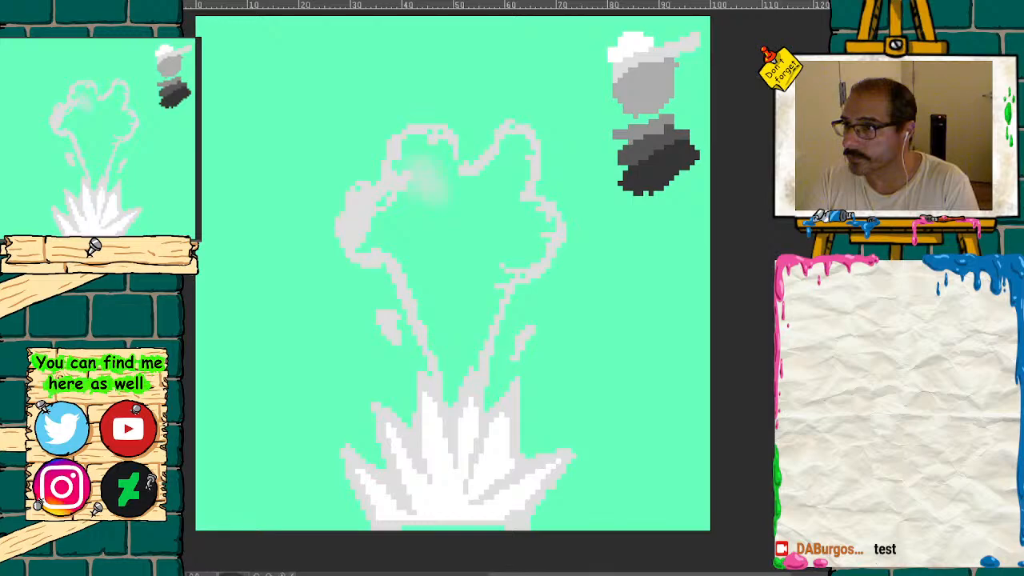
{"action": "mouse_move", "coordinate": [457, 182]}
{"action": "left_mouse_down"}
{"action": "mouse_move", "coordinate": [411, 169]}
{"action": "mouse_move", "coordinate": [409, 153]}
{"action": "mouse_move", "coordinate": [423, 142]}
{"action": "mouse_move", "coordinate": [411, 178]}
{"action": "mouse_move", "coordinate": [365, 202]}
{"action": "mouse_move", "coordinate": [380, 251]}
{"action": "mouse_move", "coordinate": [480, 192]}
{"action": "mouse_move", "coordinate": [497, 169]}
{"action": "mouse_move", "coordinate": [463, 184]}
{"action": "mouse_move", "coordinate": [511, 154]}
{"action": "mouse_move", "coordinate": [537, 240]}
{"action": "mouse_move", "coordinate": [503, 261]}
{"action": "mouse_move", "coordinate": [453, 393]}
{"action": "mouse_move", "coordinate": [403, 264]}
{"action": "mouse_move", "coordinate": [496, 249]}
{"action": "mouse_move", "coordinate": [473, 247]}
{"action": "left_mouse_up"}
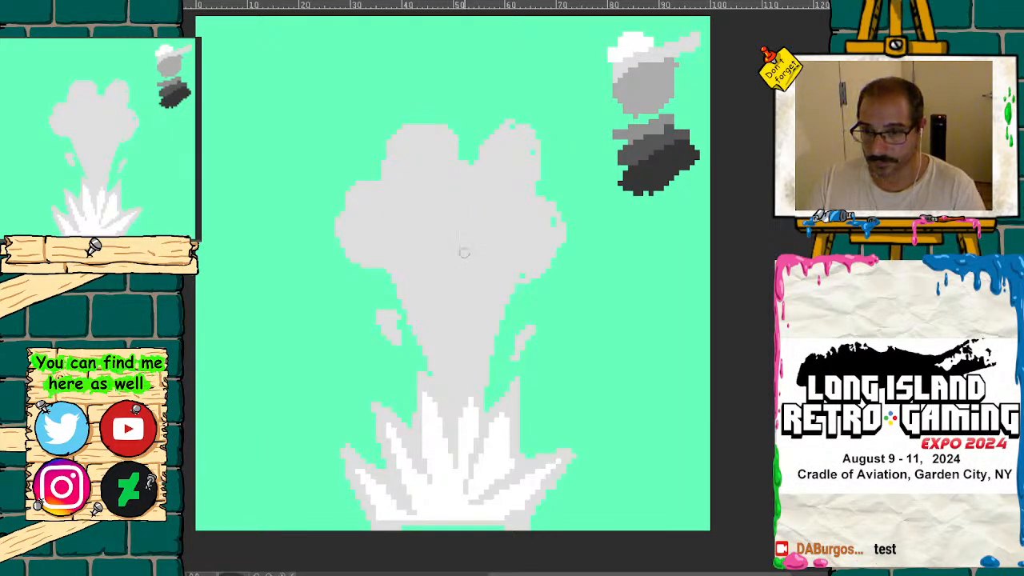
- Paint white streaks up the stem and white highlights on the cloud's centre and each of its lobes
{"action": "left_click_drag", "start_coordinate": [444, 306], "coordinate": [461, 412]}
{"action": "mouse_move", "coordinate": [433, 284]}
{"action": "left_mouse_down"}
{"action": "mouse_move", "coordinate": [468, 376]}
{"action": "mouse_move", "coordinate": [463, 408]}
{"action": "mouse_move", "coordinate": [490, 276]}
{"action": "left_mouse_up"}
{"action": "left_click_drag", "start_coordinate": [412, 218], "coordinate": [391, 220]}
{"action": "mouse_move", "coordinate": [445, 240]}
{"action": "left_mouse_down"}
{"action": "mouse_move", "coordinate": [451, 256]}
{"action": "mouse_move", "coordinate": [444, 239]}
{"action": "mouse_move", "coordinate": [456, 235]}
{"action": "left_mouse_up"}
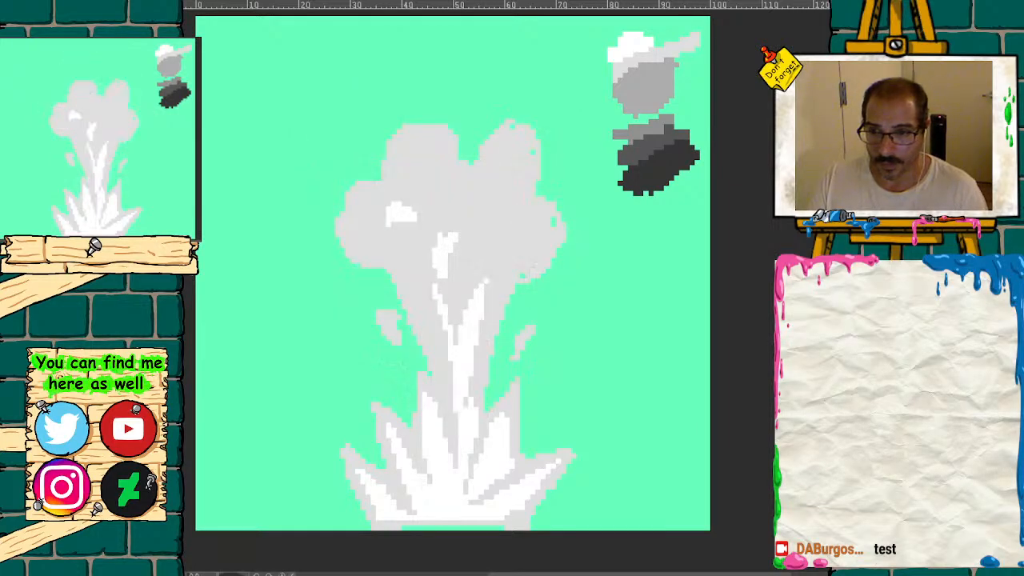
{"action": "mouse_move", "coordinate": [457, 228]}
{"action": "left_mouse_down"}
{"action": "mouse_move", "coordinate": [444, 235]}
{"action": "mouse_move", "coordinate": [454, 221]}
{"action": "mouse_move", "coordinate": [475, 242]}
{"action": "mouse_move", "coordinate": [468, 229]}
{"action": "mouse_move", "coordinate": [455, 229]}
{"action": "mouse_move", "coordinate": [484, 218]}
{"action": "left_mouse_up"}
{"action": "left_click_drag", "start_coordinate": [417, 166], "coordinate": [412, 176]}
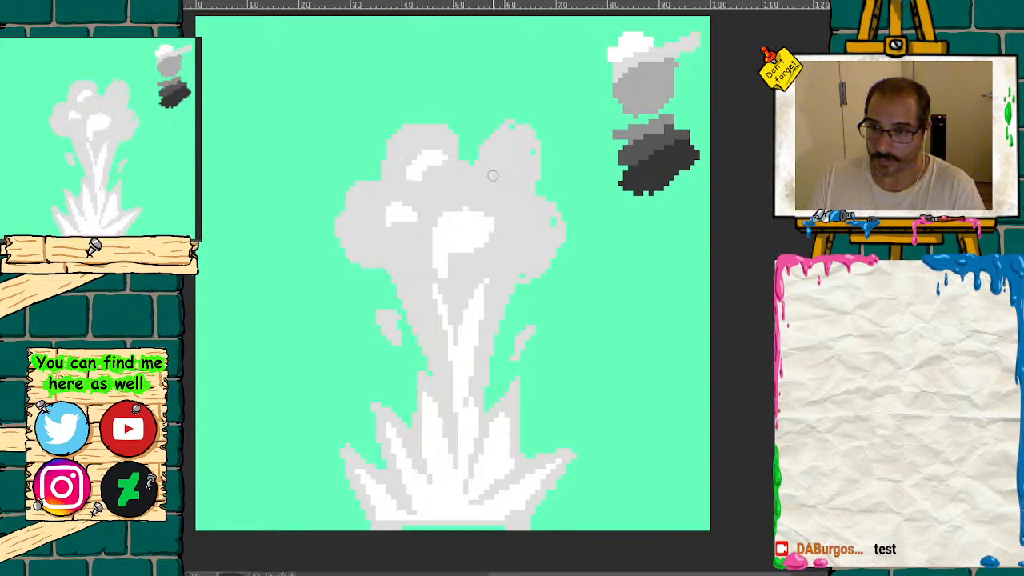
{"action": "left_click_drag", "start_coordinate": [496, 169], "coordinate": [521, 182]}
{"action": "mouse_move", "coordinate": [534, 224]}
{"action": "left_mouse_down"}
{"action": "mouse_move", "coordinate": [513, 255]}
{"action": "mouse_move", "coordinate": [505, 251]}
{"action": "left_mouse_up"}
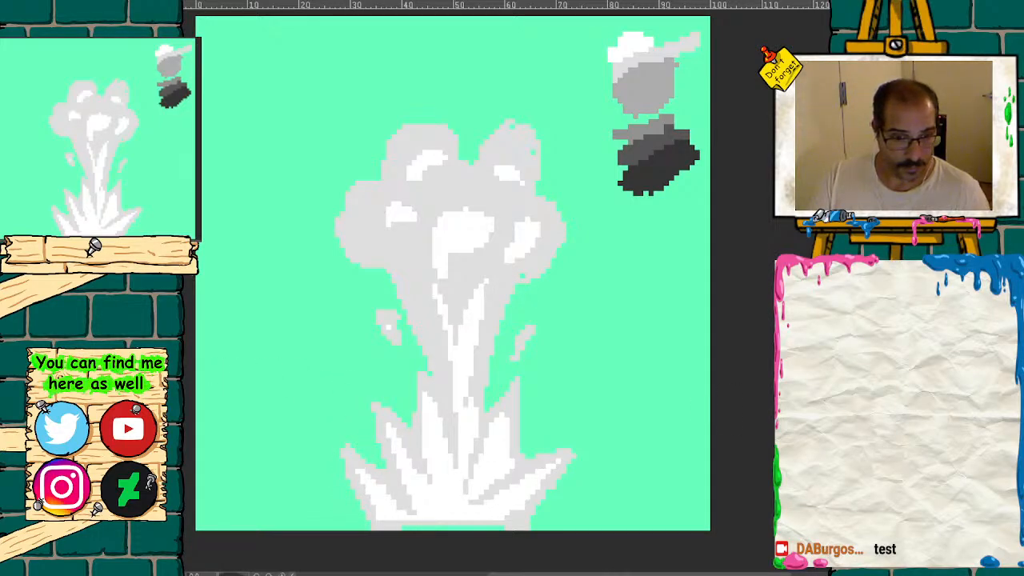
- Erase the burst's outer spikes on both sides so that the base becomes a compact, rounded plume
{"action": "key", "text": "ctrl+z"}
{"action": "key", "text": "ctrl+z"}
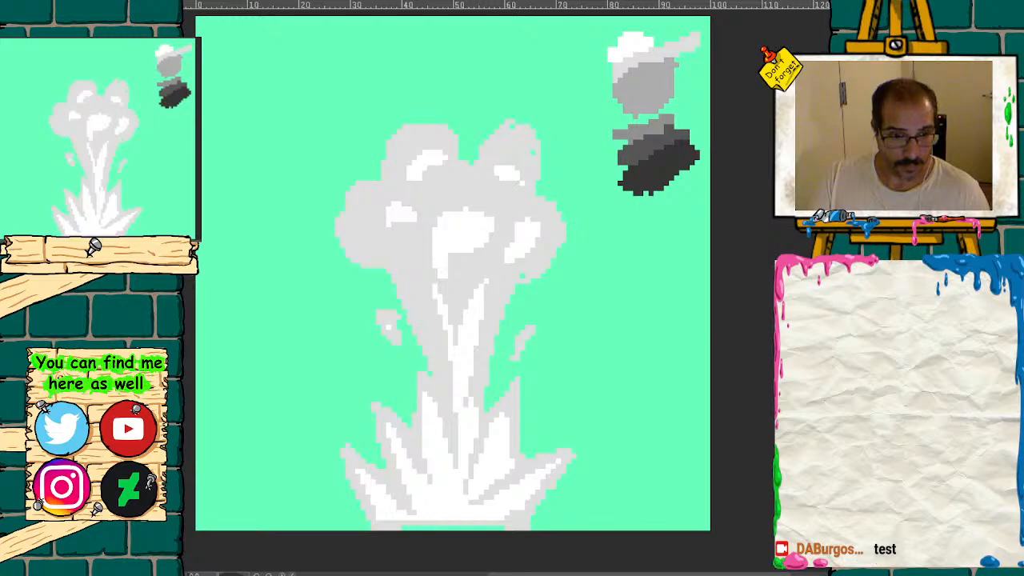
{"action": "key", "text": "ctrl+z"}
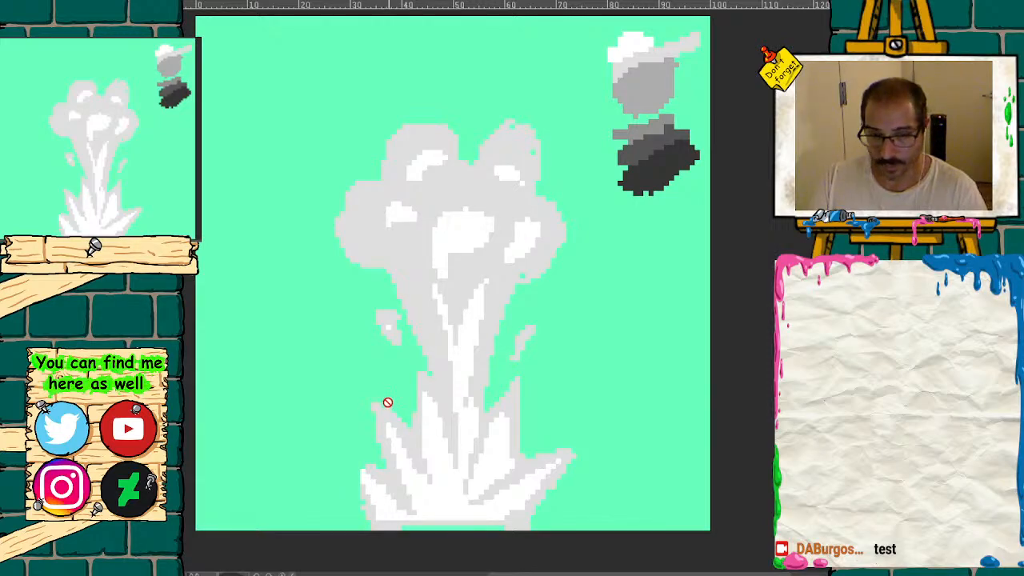
{"action": "mouse_move", "coordinate": [379, 405]}
{"action": "left_mouse_down"}
{"action": "mouse_move", "coordinate": [361, 516]}
{"action": "mouse_move", "coordinate": [368, 510]}
{"action": "mouse_move", "coordinate": [375, 524]}
{"action": "left_mouse_up"}
{"action": "mouse_move", "coordinate": [512, 392]}
{"action": "left_mouse_down"}
{"action": "mouse_move", "coordinate": [537, 462]}
{"action": "mouse_move", "coordinate": [535, 498]}
{"action": "left_mouse_up"}
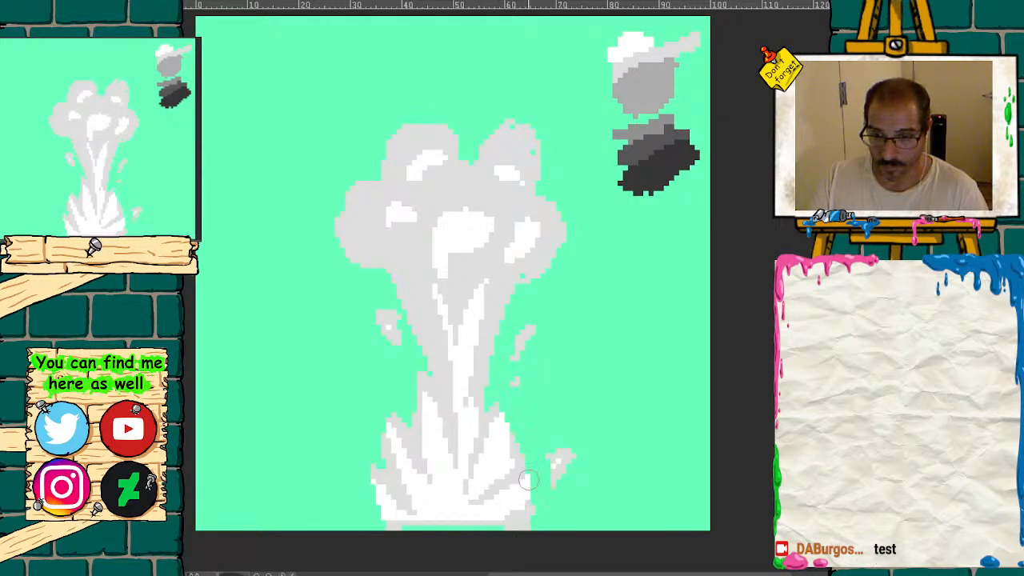
{"action": "left_click_drag", "start_coordinate": [565, 456], "coordinate": [549, 513]}
{"action": "left_click", "coordinate": [571, 454]}
{"action": "mouse_move", "coordinate": [395, 414]}
{"action": "left_mouse_down"}
{"action": "mouse_move", "coordinate": [372, 500]}
{"action": "mouse_move", "coordinate": [396, 520]}
{"action": "left_mouse_up"}
{"action": "mouse_move", "coordinate": [520, 481]}
{"action": "left_mouse_down"}
{"action": "mouse_move", "coordinate": [518, 528]}
{"action": "mouse_move", "coordinate": [501, 517]}
{"action": "left_mouse_up"}
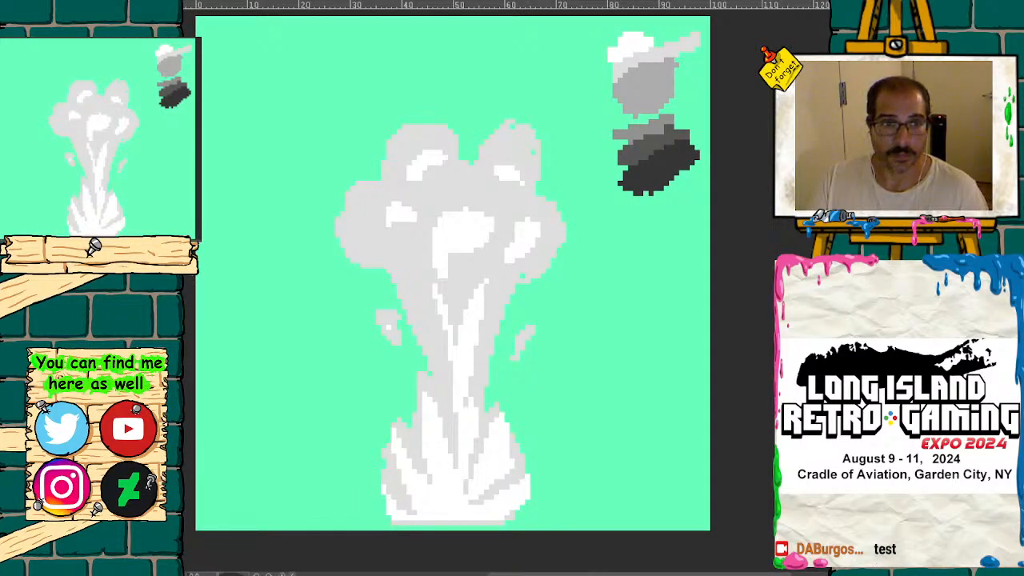
- Redraw the light grey outline along the left and right edges and lower corners of the plume base
{"action": "scroll", "coordinate": [120, 148], "scroll_direction": "up", "scroll_amount": 3}
{"action": "mouse_move", "coordinate": [120, 148]}
{"action": "left_mouse_down"}
{"action": "mouse_move", "coordinate": [94, 208]}
{"action": "mouse_move", "coordinate": [93, 197]}
{"action": "left_mouse_up"}
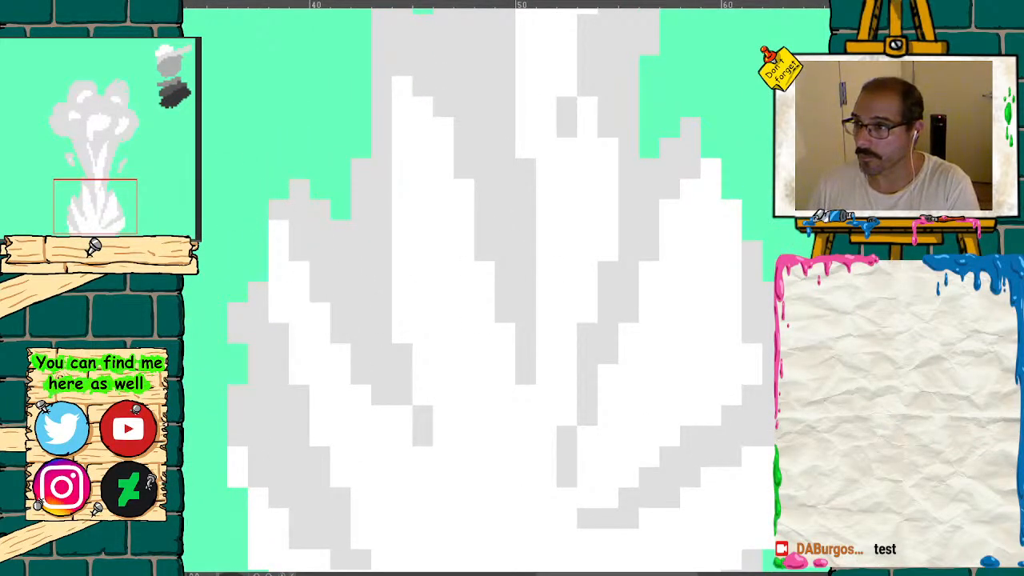
{"action": "left_click_drag", "start_coordinate": [279, 222], "coordinate": [278, 320]}
{"action": "left_click_drag", "start_coordinate": [239, 452], "coordinate": [277, 539]}
{"action": "left_click_drag", "start_coordinate": [97, 191], "coordinate": [89, 213]}
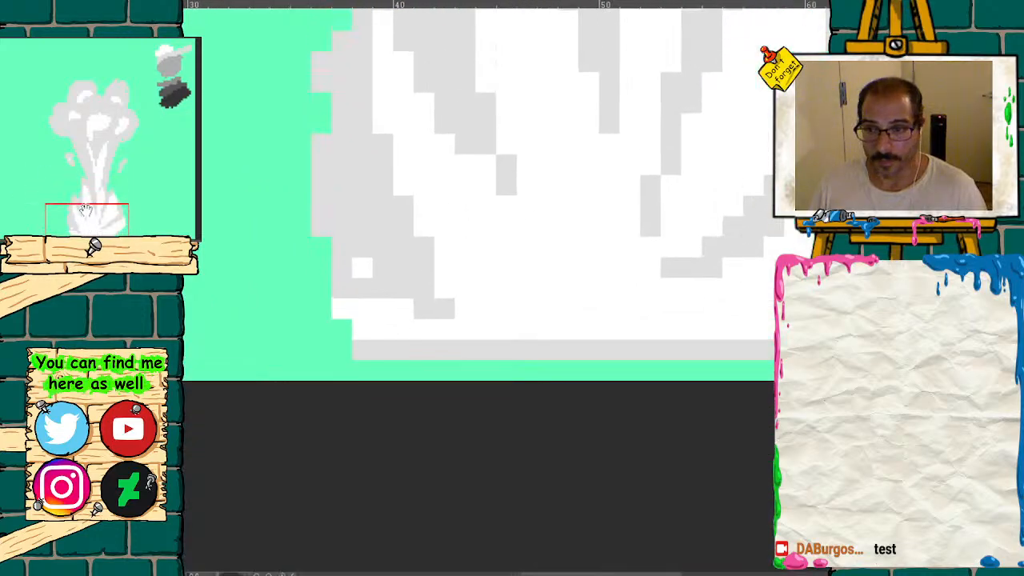
{"action": "left_click_drag", "start_coordinate": [361, 293], "coordinate": [361, 286]}
{"action": "left_click_drag", "start_coordinate": [114, 224], "coordinate": [128, 207]}
{"action": "left_click_drag", "start_coordinate": [623, 184], "coordinate": [674, 310]}
{"action": "left_click_drag", "start_coordinate": [673, 226], "coordinate": [682, 295]}
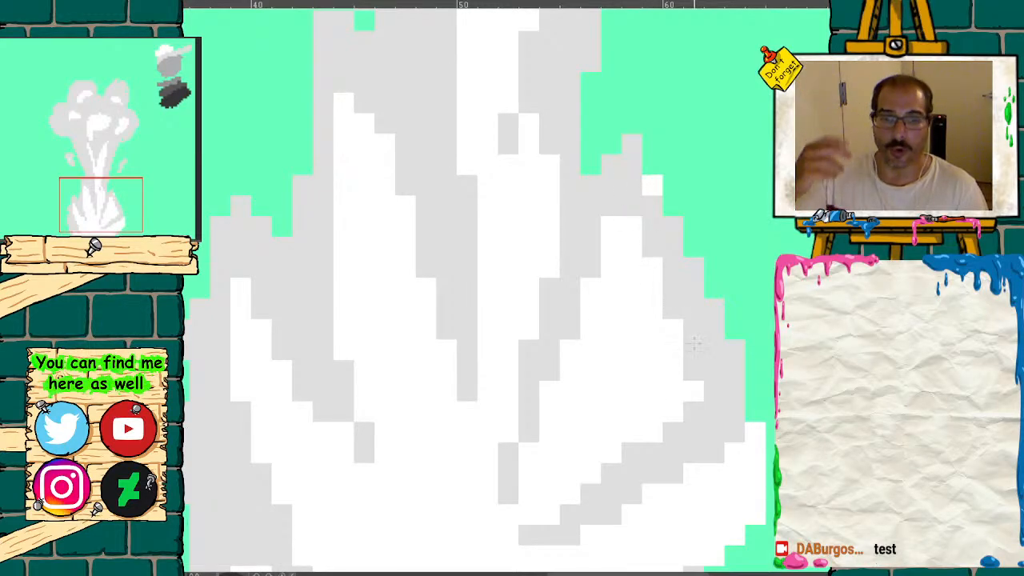
{"action": "left_click_drag", "start_coordinate": [86, 209], "coordinate": [92, 220]}
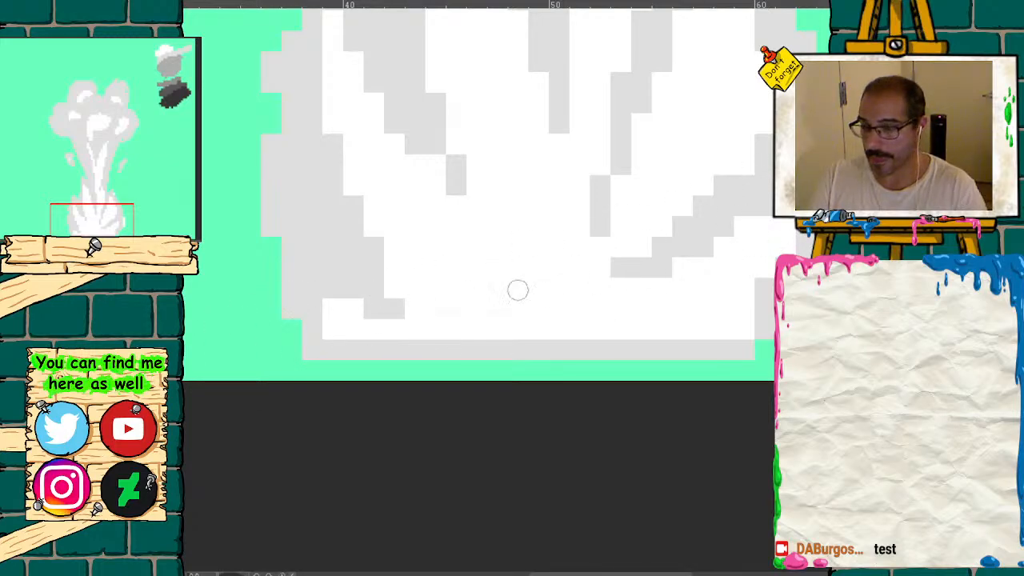
- Trim the sides of the plume base narrower and round off its bottom corners with a light grey edge
{"action": "left_click_drag", "start_coordinate": [76, 213], "coordinate": [89, 175]}
{"action": "left_click_drag", "start_coordinate": [134, 251], "coordinate": [114, 251]}
{"action": "left_click_drag", "start_coordinate": [130, 189], "coordinate": [135, 173]}
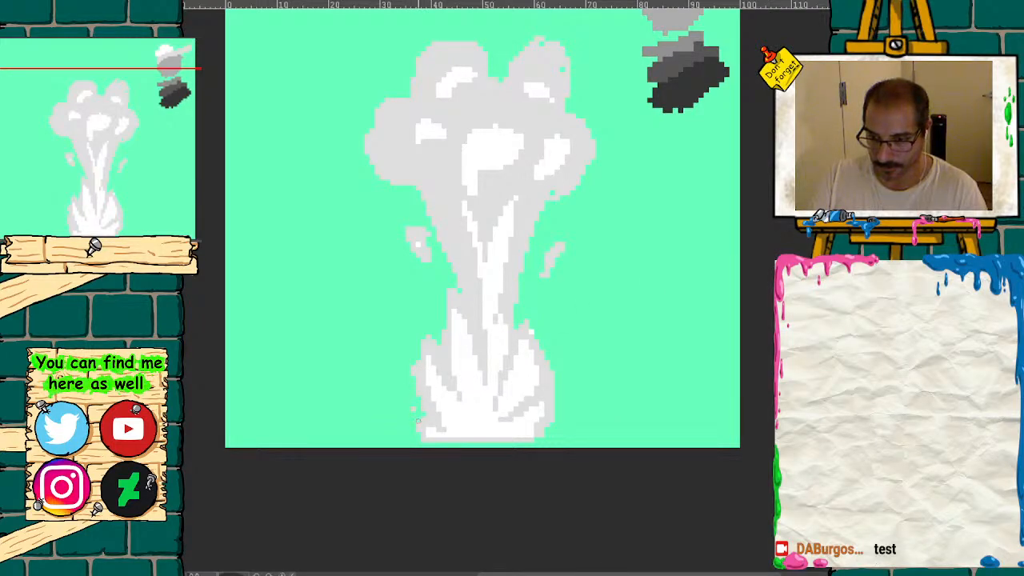
{"action": "mouse_move", "coordinate": [555, 378]}
{"action": "left_mouse_down"}
{"action": "mouse_move", "coordinate": [542, 382]}
{"action": "mouse_move", "coordinate": [539, 368]}
{"action": "mouse_move", "coordinate": [544, 394]}
{"action": "left_mouse_up"}
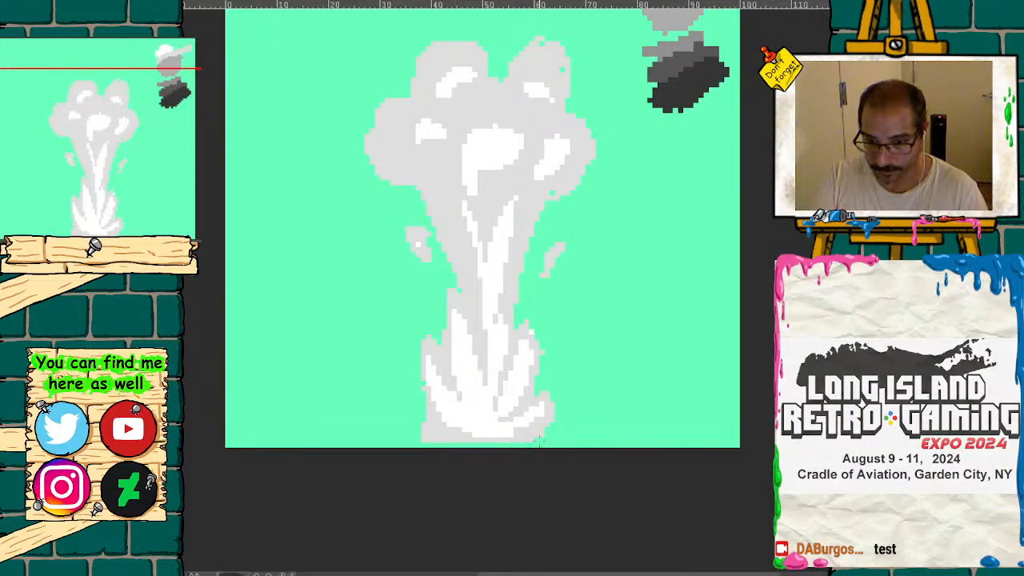
{"action": "left_click_drag", "start_coordinate": [424, 425], "coordinate": [434, 442]}
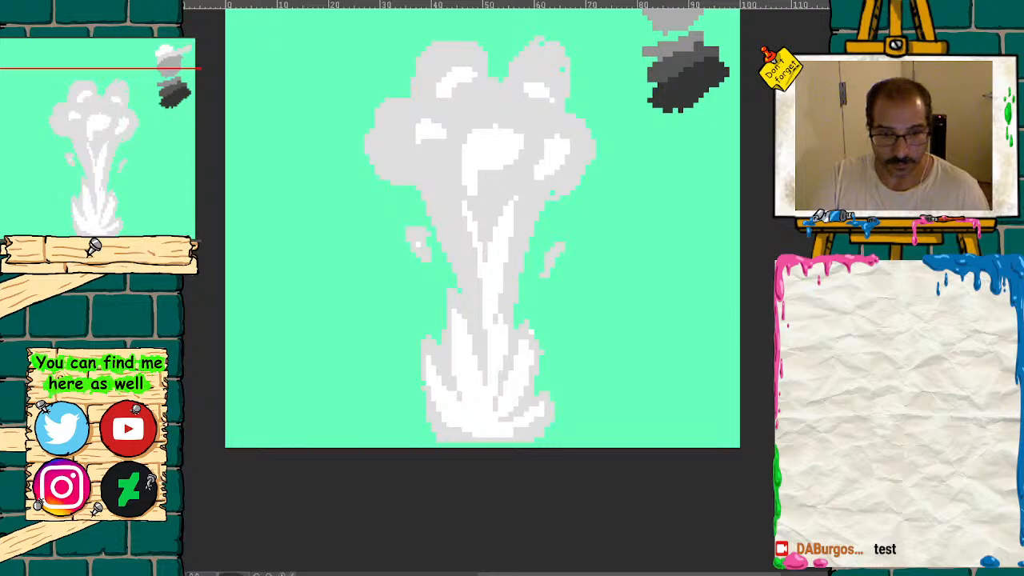
{"action": "key", "text": "ctrl+z"}
{"action": "key", "text": "ctrl+y"}
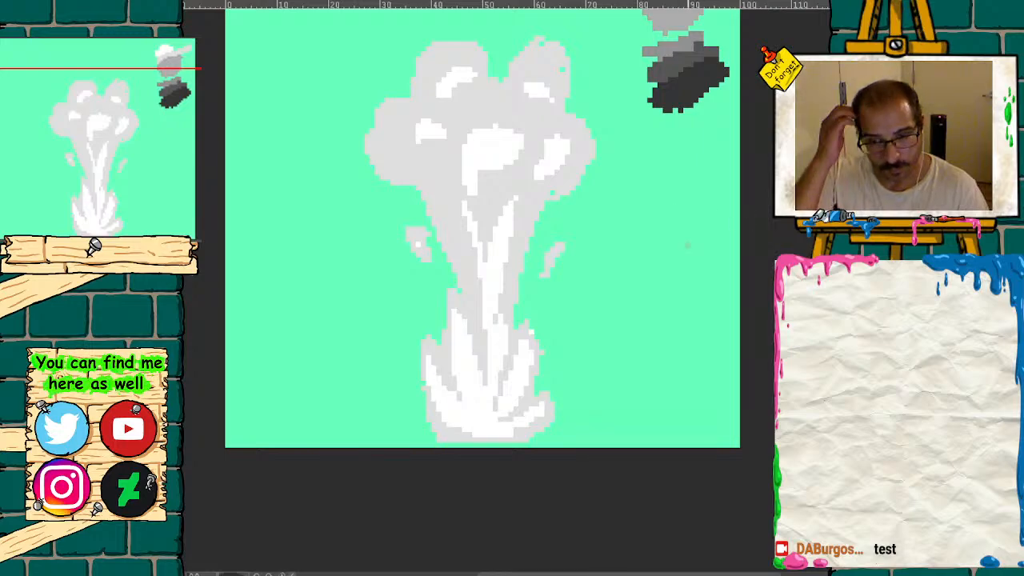
- Trace a white outline around the lobes of the mushroom cloud, down to where the stem begins
{"action": "key", "text": "ctrl+plus"}
{"action": "left_click_drag", "start_coordinate": [106, 155], "coordinate": [107, 107]}
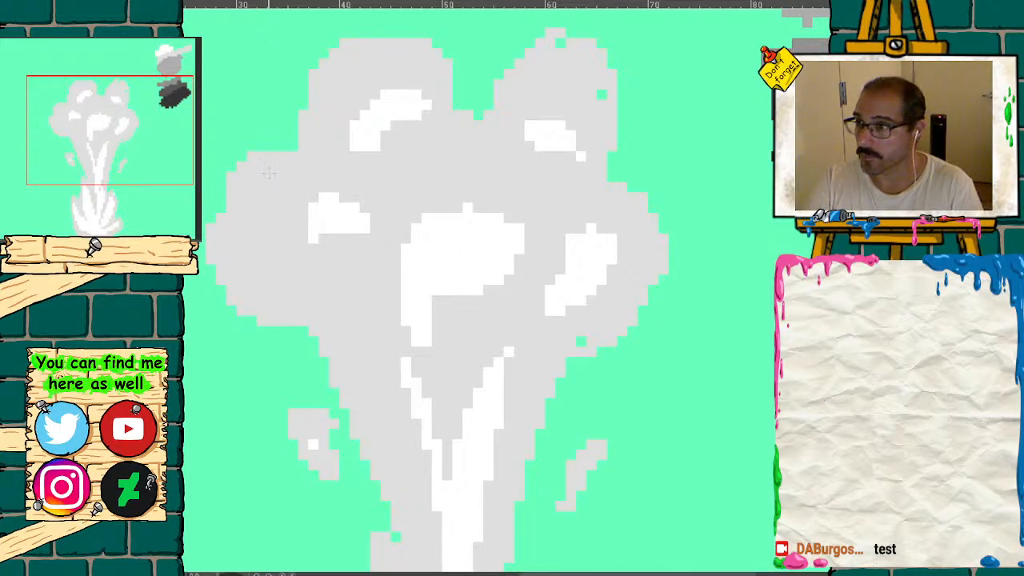
{"action": "mouse_move", "coordinate": [298, 155]}
{"action": "left_mouse_down"}
{"action": "mouse_move", "coordinate": [267, 156]}
{"action": "mouse_move", "coordinate": [231, 201]}
{"action": "mouse_move", "coordinate": [216, 244]}
{"action": "mouse_move", "coordinate": [228, 295]}
{"action": "left_mouse_up"}
{"action": "mouse_move", "coordinate": [216, 250]}
{"action": "left_mouse_down"}
{"action": "mouse_move", "coordinate": [227, 296]}
{"action": "mouse_move", "coordinate": [324, 350]}
{"action": "mouse_move", "coordinate": [351, 403]}
{"action": "left_mouse_up"}
{"action": "mouse_move", "coordinate": [447, 103]}
{"action": "left_mouse_down"}
{"action": "mouse_move", "coordinate": [447, 61]}
{"action": "mouse_move", "coordinate": [396, 47]}
{"action": "mouse_move", "coordinate": [340, 49]}
{"action": "mouse_move", "coordinate": [302, 143]}
{"action": "mouse_move", "coordinate": [341, 61]}
{"action": "mouse_move", "coordinate": [376, 33]}
{"action": "mouse_move", "coordinate": [424, 42]}
{"action": "mouse_move", "coordinate": [439, 86]}
{"action": "left_mouse_up"}
{"action": "mouse_move", "coordinate": [541, 48]}
{"action": "left_mouse_down"}
{"action": "mouse_move", "coordinate": [496, 116]}
{"action": "mouse_move", "coordinate": [457, 106]}
{"action": "mouse_move", "coordinate": [446, 158]}
{"action": "left_mouse_up"}
{"action": "mouse_move", "coordinate": [529, 65]}
{"action": "left_mouse_down"}
{"action": "mouse_move", "coordinate": [587, 34]}
{"action": "mouse_move", "coordinate": [602, 59]}
{"action": "mouse_move", "coordinate": [611, 184]}
{"action": "mouse_move", "coordinate": [664, 255]}
{"action": "mouse_move", "coordinate": [629, 328]}
{"action": "mouse_move", "coordinate": [556, 366]}
{"action": "left_mouse_up"}
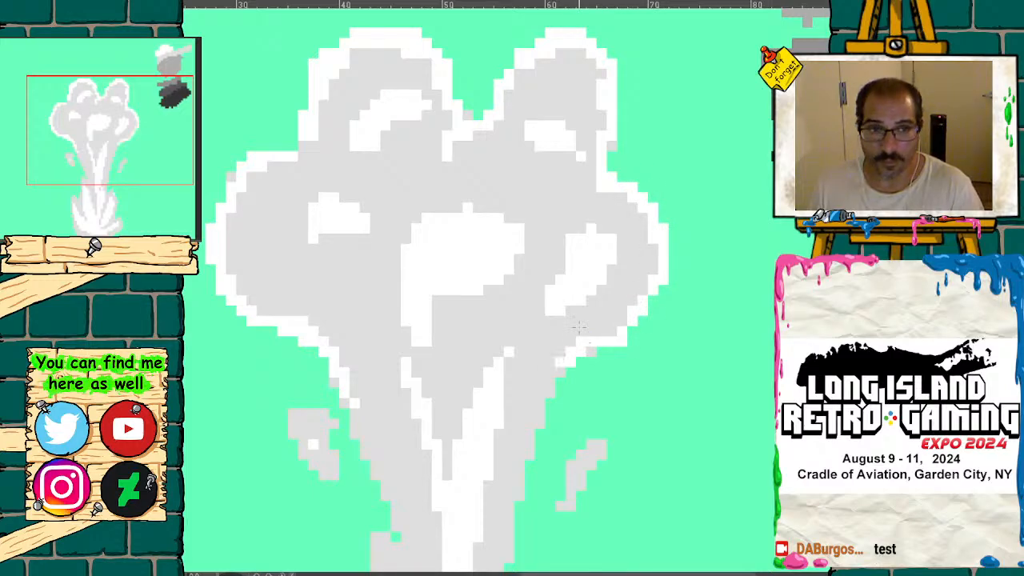
- Outline the two loose puffs in white and continue the white edge down both sides of the stem to the base
{"action": "scroll", "coordinate": [556, 366], "scroll_direction": "down", "scroll_amount": 5}
{"action": "mouse_move", "coordinate": [439, 136]}
{"action": "left_mouse_down"}
{"action": "mouse_move", "coordinate": [424, 122]}
{"action": "mouse_move", "coordinate": [409, 168]}
{"action": "mouse_move", "coordinate": [424, 192]}
{"action": "mouse_move", "coordinate": [455, 180]}
{"action": "mouse_move", "coordinate": [462, 199]}
{"action": "left_mouse_up"}
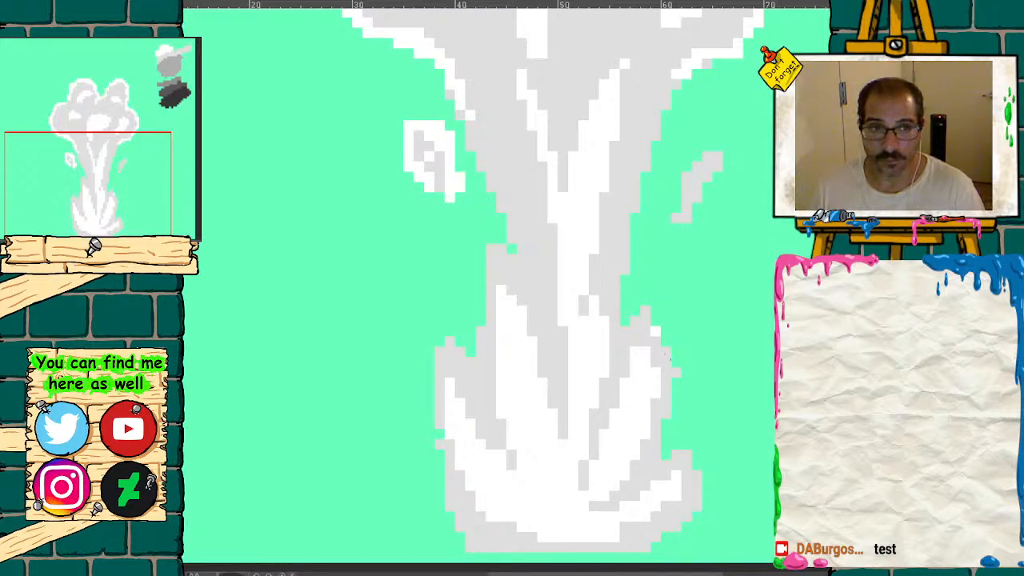
{"action": "scroll", "coordinate": [666, 356], "scroll_direction": "up", "scroll_amount": 5}
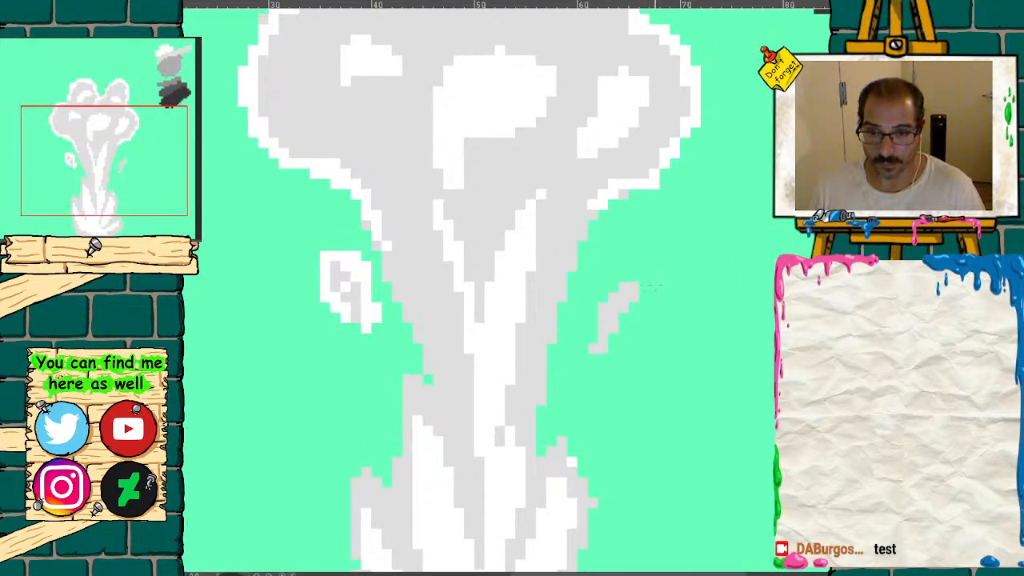
{"action": "mouse_move", "coordinate": [618, 286]}
{"action": "left_mouse_down"}
{"action": "mouse_move", "coordinate": [636, 300]}
{"action": "mouse_move", "coordinate": [602, 348]}
{"action": "mouse_move", "coordinate": [590, 325]}
{"action": "mouse_move", "coordinate": [594, 345]}
{"action": "left_mouse_up"}
{"action": "left_click_drag", "start_coordinate": [621, 194], "coordinate": [551, 316]}
{"action": "left_click_drag", "start_coordinate": [378, 248], "coordinate": [428, 364]}
{"action": "left_click_drag", "start_coordinate": [558, 318], "coordinate": [540, 444]}
{"action": "left_click_drag", "start_coordinate": [428, 383], "coordinate": [419, 390]}
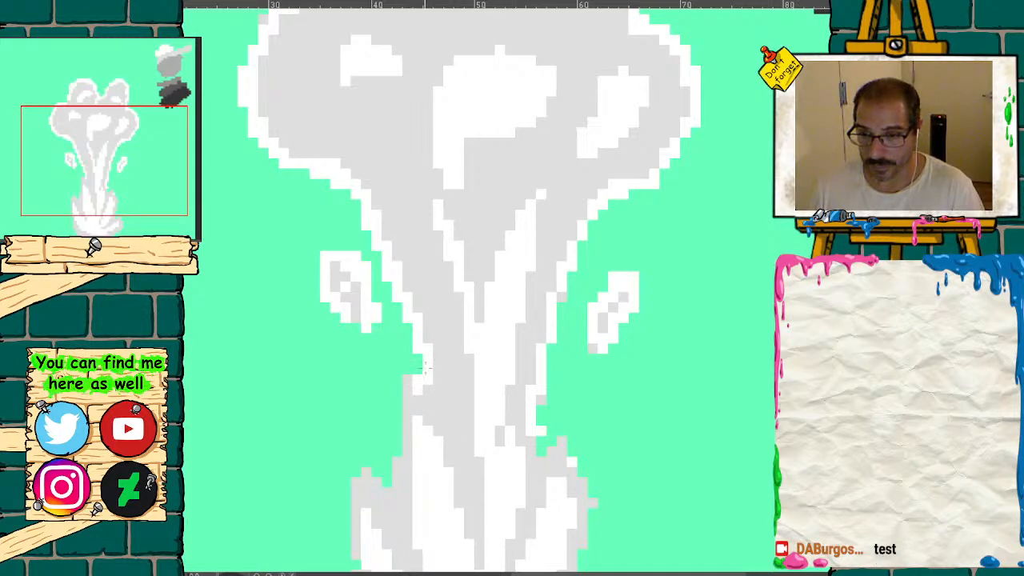
- Trim the lower sides and bottom corners of the plume base, removing the bulge on its right side
{"action": "left_click_drag", "start_coordinate": [149, 244], "coordinate": [129, 244]}
{"action": "left_click_drag", "start_coordinate": [128, 188], "coordinate": [134, 193]}
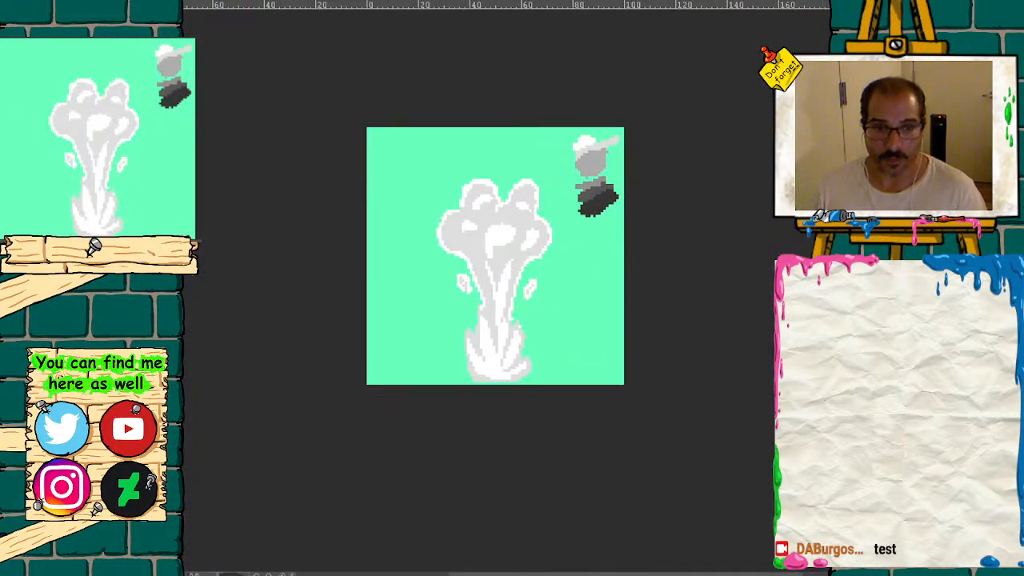
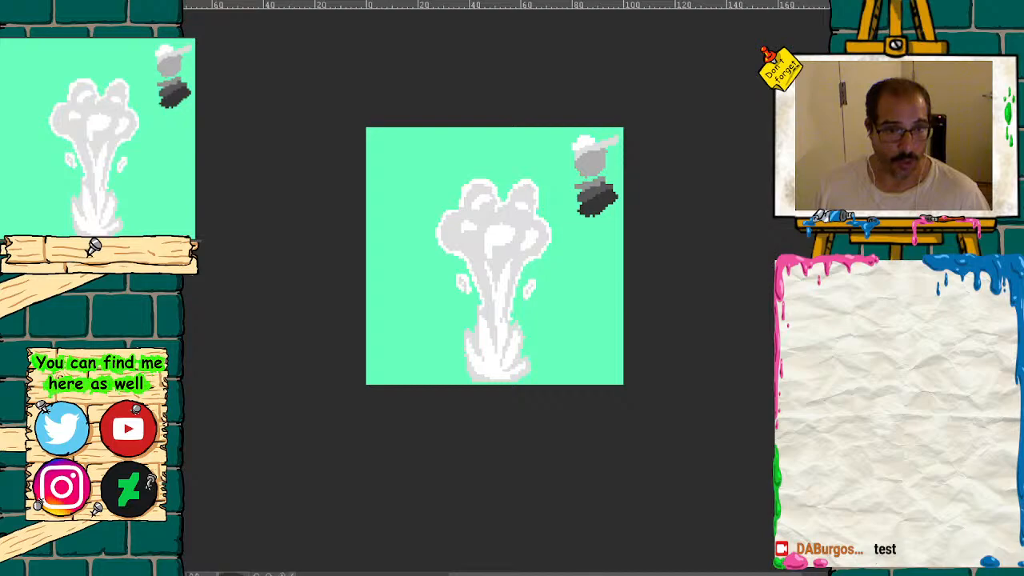
{"action": "key", "text": "ctrl+plus"}
{"action": "key", "text": "ctrl+plus"}
{"action": "left_click_drag", "start_coordinate": [568, 400], "coordinate": [632, 232]}
{"action": "mouse_move", "coordinate": [632, 407]}
{"action": "left_mouse_down"}
{"action": "mouse_move", "coordinate": [616, 372]}
{"action": "mouse_move", "coordinate": [607, 440]}
{"action": "left_mouse_up"}
{"action": "left_click", "coordinate": [608, 463]}
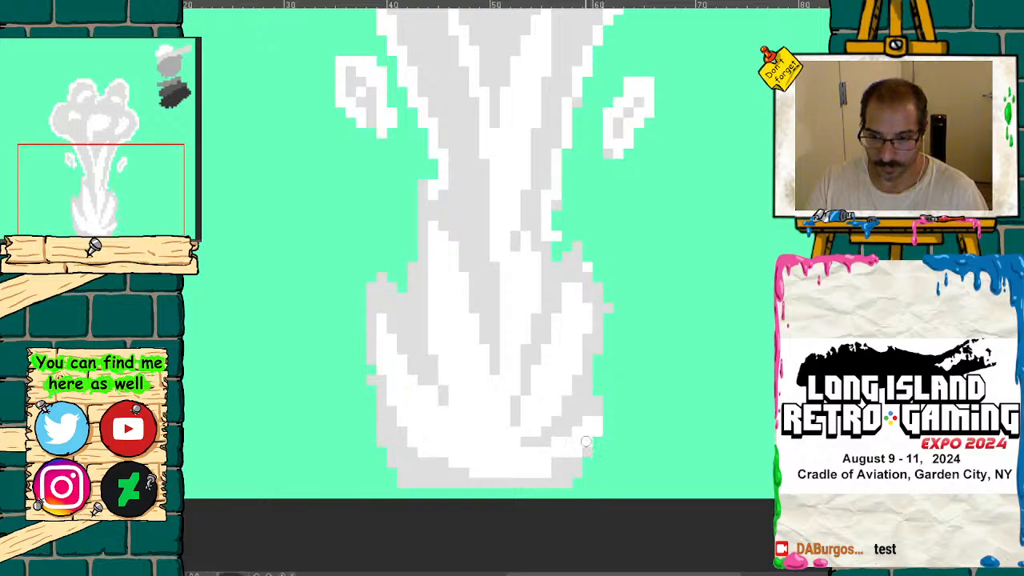
{"action": "mouse_move", "coordinate": [370, 379]}
{"action": "left_mouse_down"}
{"action": "mouse_move", "coordinate": [391, 466]}
{"action": "mouse_move", "coordinate": [419, 491]}
{"action": "left_mouse_up"}
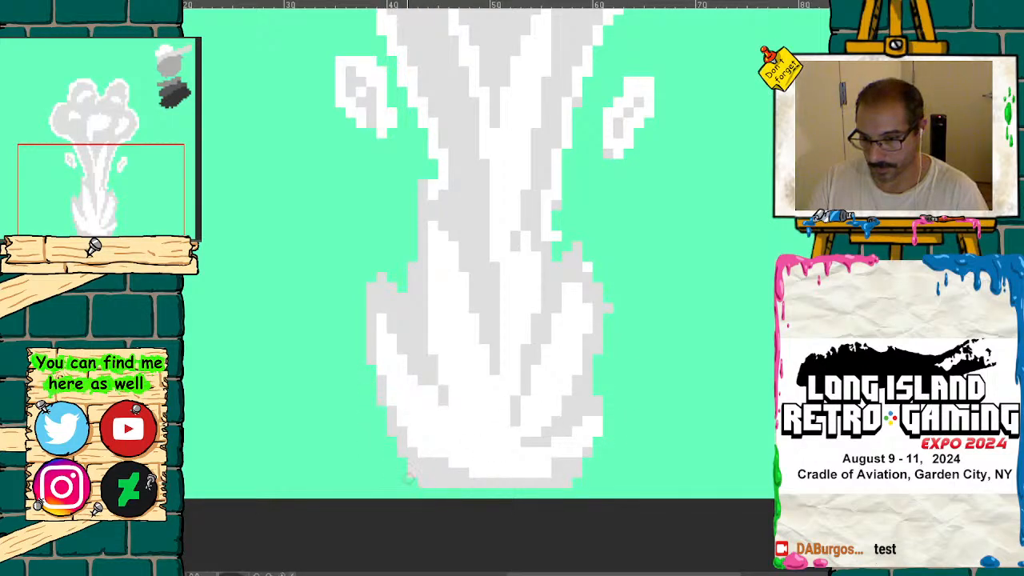
{"action": "left_click_drag", "start_coordinate": [600, 419], "coordinate": [585, 474]}
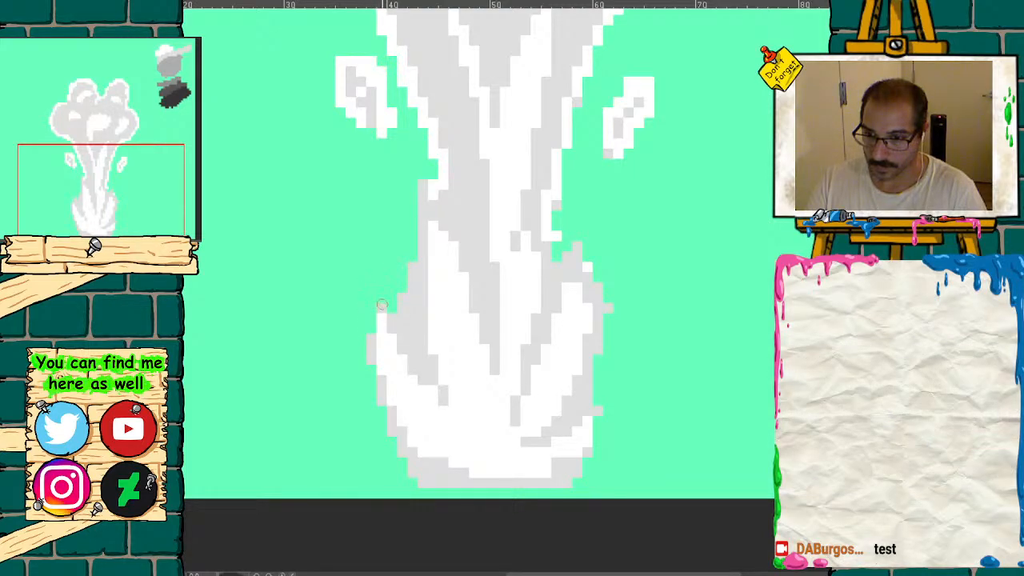
- Erase the grey outer edges and protruding tips on both upper sides of the plume base
{"action": "left_click_drag", "start_coordinate": [366, 319], "coordinate": [374, 373]}
{"action": "mouse_move", "coordinate": [577, 259]}
{"action": "left_mouse_down"}
{"action": "mouse_move", "coordinate": [605, 330]}
{"action": "mouse_move", "coordinate": [584, 261]}
{"action": "mouse_move", "coordinate": [587, 274]}
{"action": "mouse_move", "coordinate": [570, 262]}
{"action": "mouse_move", "coordinate": [577, 247]}
{"action": "mouse_move", "coordinate": [598, 317]}
{"action": "mouse_move", "coordinate": [595, 350]}
{"action": "mouse_move", "coordinate": [590, 344]}
{"action": "left_mouse_up"}
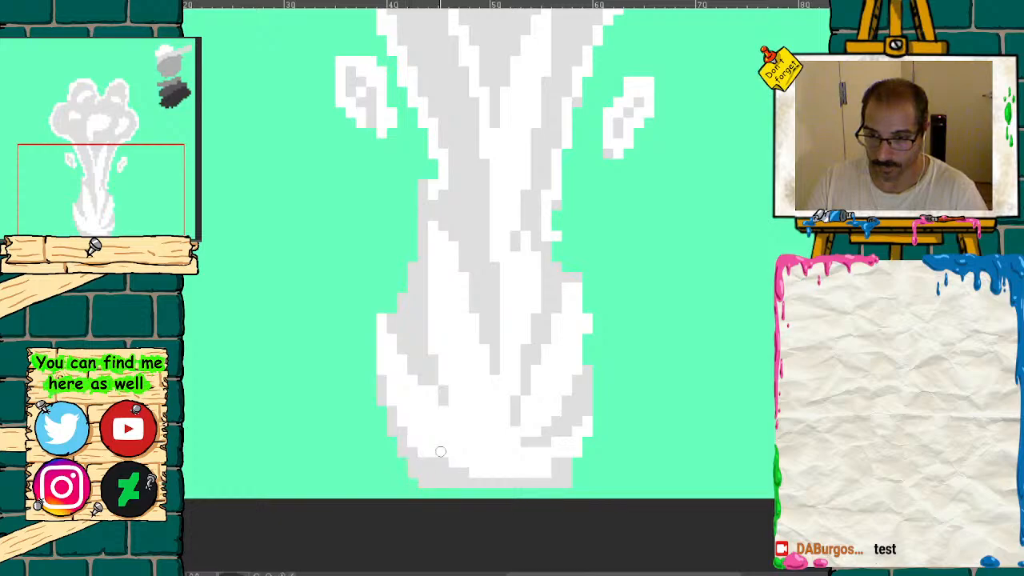
{"action": "key", "text": "ctrl+minus"}
{"action": "key", "text": "ctrl+minus"}
{"action": "left_click_drag", "start_coordinate": [112, 165], "coordinate": [117, 125]}
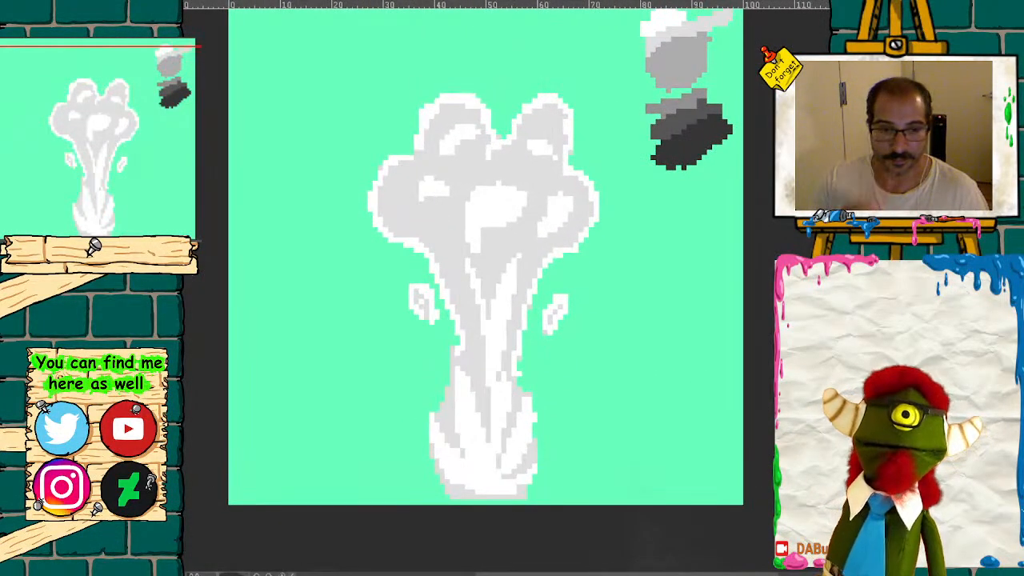
- Draw mid-grey shading along the upper edges of the white highlights in the four outer lobes of the mushroom cloud
{"action": "key", "text": "ctrl+plus"}
{"action": "left_click_drag", "start_coordinate": [133, 185], "coordinate": [143, 131]}
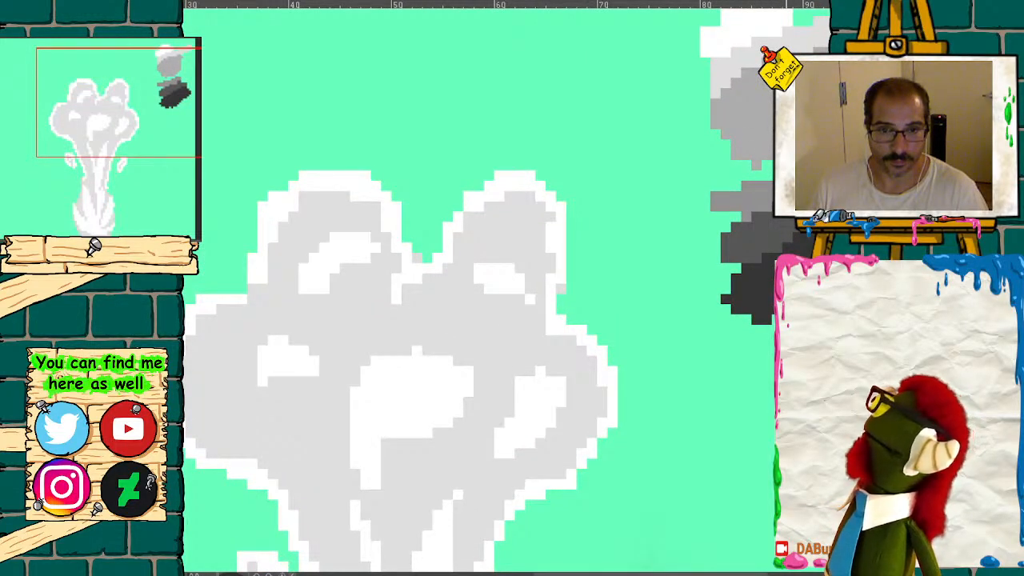
{"action": "left_click_drag", "start_coordinate": [114, 128], "coordinate": [112, 135]}
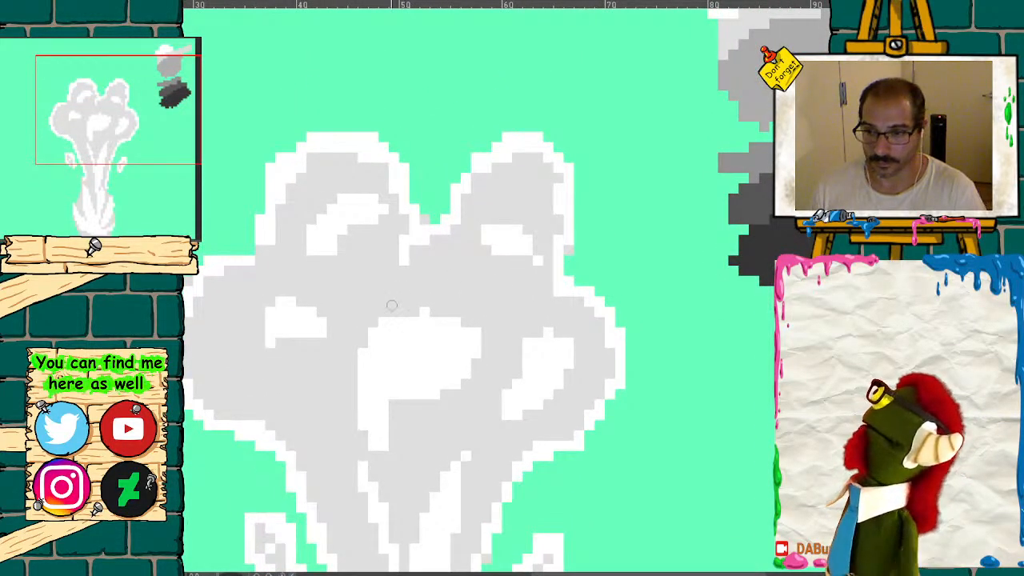
{"action": "left_click", "coordinate": [259, 305]}
{"action": "left_click", "coordinate": [229, 341], "text": "shift"}
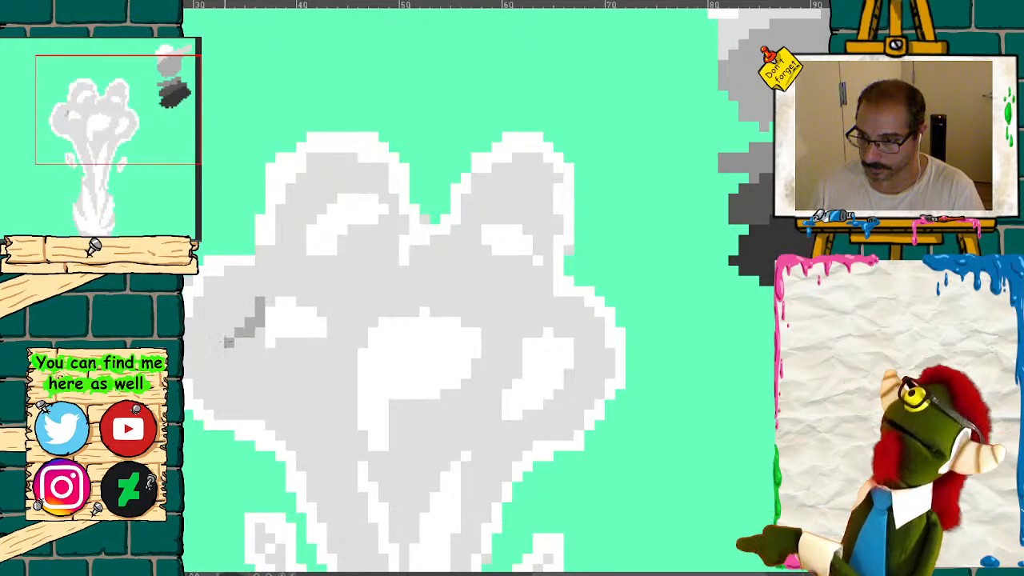
{"action": "left_click_drag", "start_coordinate": [260, 304], "coordinate": [280, 292]}
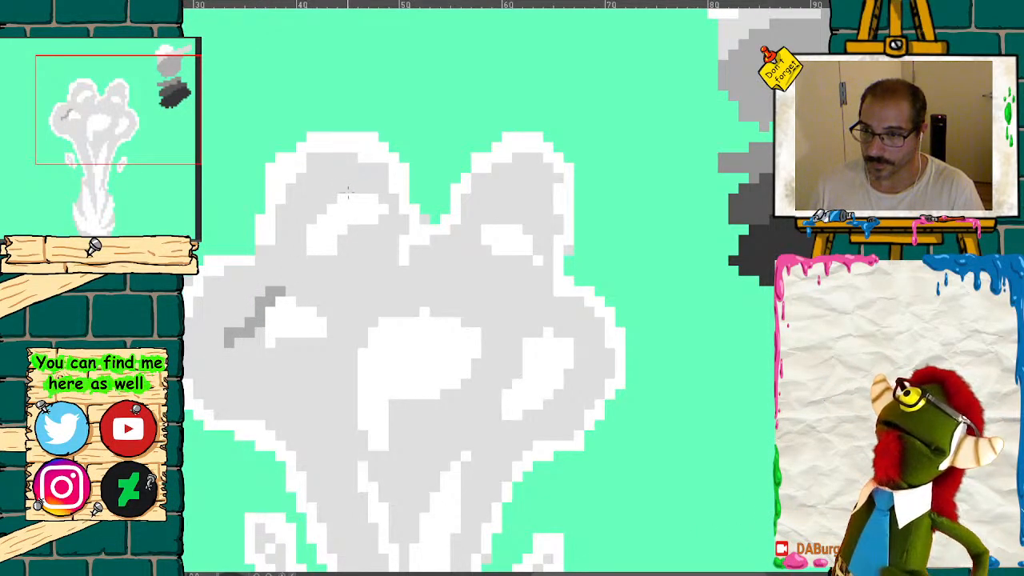
{"action": "left_click_drag", "start_coordinate": [333, 197], "coordinate": [302, 231]}
{"action": "left_click_drag", "start_coordinate": [346, 189], "coordinate": [384, 199]}
{"action": "mouse_move", "coordinate": [484, 230]}
{"action": "left_mouse_down"}
{"action": "mouse_move", "coordinate": [530, 225]}
{"action": "mouse_move", "coordinate": [539, 254]}
{"action": "left_mouse_up"}
{"action": "mouse_move", "coordinate": [545, 334]}
{"action": "left_mouse_down"}
{"action": "mouse_move", "coordinate": [560, 320]}
{"action": "mouse_move", "coordinate": [579, 333]}
{"action": "left_mouse_up"}
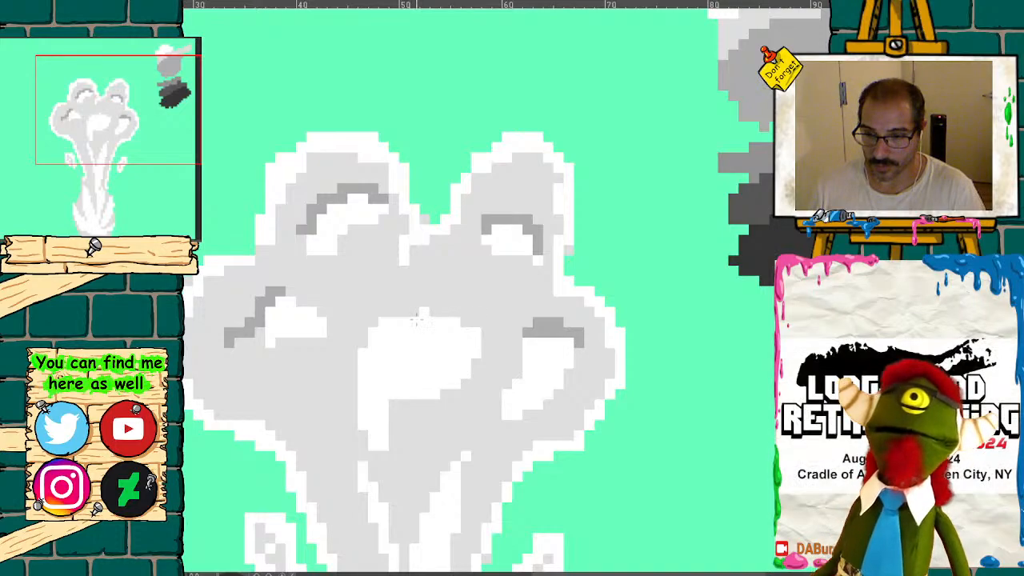
- Shade around the central and right lobes' highlights in mid grey, and add a tapering grey wedge at the top of the stem
{"action": "mouse_move", "coordinate": [390, 302]}
{"action": "left_mouse_down"}
{"action": "mouse_move", "coordinate": [483, 328]}
{"action": "mouse_move", "coordinate": [480, 379]}
{"action": "mouse_move", "coordinate": [430, 401]}
{"action": "mouse_move", "coordinate": [394, 410]}
{"action": "mouse_move", "coordinate": [391, 400]}
{"action": "left_mouse_up"}
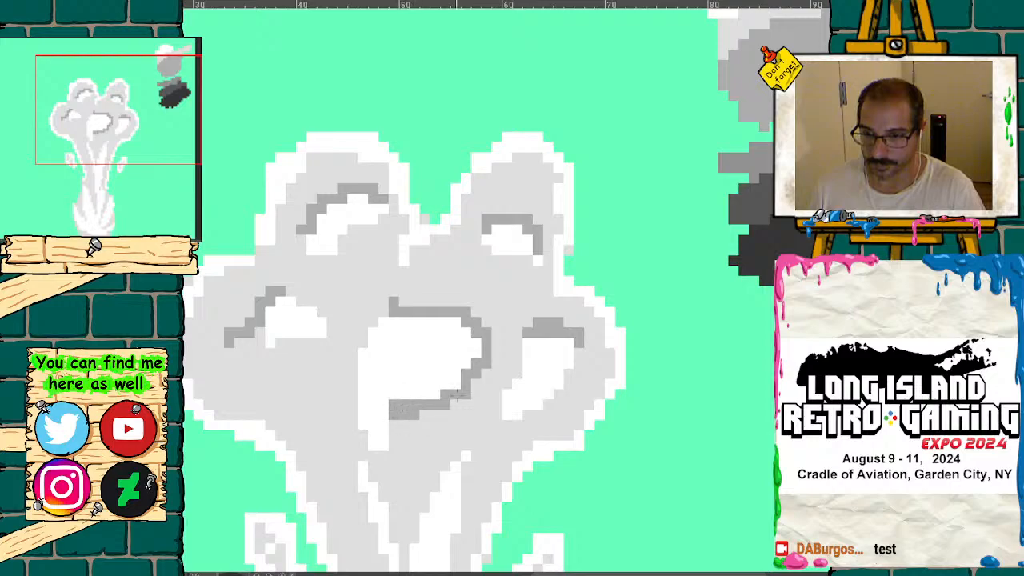
{"action": "left_click_drag", "start_coordinate": [586, 349], "coordinate": [548, 417]}
{"action": "left_click_drag", "start_coordinate": [54, 150], "coordinate": [50, 169]}
{"action": "left_click_drag", "start_coordinate": [288, 185], "coordinate": [261, 206]}
{"action": "mouse_move", "coordinate": [438, 404]}
{"action": "left_mouse_down"}
{"action": "mouse_move", "coordinate": [424, 461]}
{"action": "mouse_move", "coordinate": [412, 429]}
{"action": "mouse_move", "coordinate": [430, 432]}
{"action": "mouse_move", "coordinate": [426, 453]}
{"action": "mouse_move", "coordinate": [466, 357]}
{"action": "left_mouse_up"}
{"action": "left_click_drag", "start_coordinate": [437, 386], "coordinate": [419, 413]}
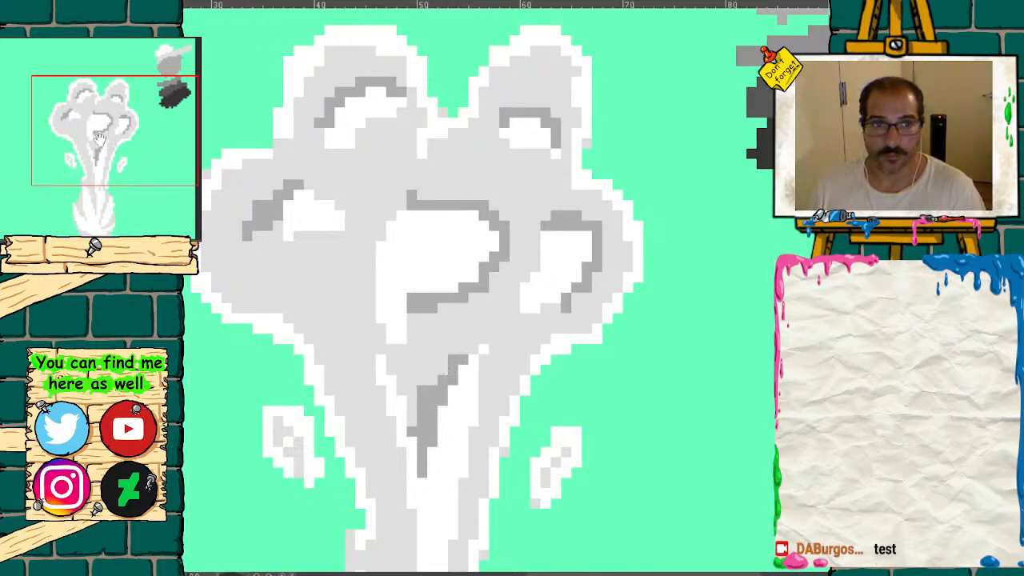
- Add mid-grey shadows along the stem's white streak and under the left and right lobes
{"action": "left_click_drag", "start_coordinate": [94, 143], "coordinate": [88, 174]}
{"action": "left_click_drag", "start_coordinate": [515, 204], "coordinate": [502, 355]}
{"action": "mouse_move", "coordinate": [320, 137]}
{"action": "left_mouse_down"}
{"action": "mouse_move", "coordinate": [349, 144]}
{"action": "mouse_move", "coordinate": [368, 124]}
{"action": "mouse_move", "coordinate": [271, 146]}
{"action": "mouse_move", "coordinate": [360, 120]}
{"action": "left_mouse_up"}
{"action": "mouse_move", "coordinate": [596, 145]}
{"action": "left_mouse_down"}
{"action": "mouse_move", "coordinate": [577, 157]}
{"action": "mouse_move", "coordinate": [612, 164]}
{"action": "mouse_move", "coordinate": [570, 168]}
{"action": "mouse_move", "coordinate": [568, 159]}
{"action": "mouse_move", "coordinate": [589, 154]}
{"action": "left_mouse_up"}
{"action": "mouse_move", "coordinate": [447, 369]}
{"action": "left_mouse_down"}
{"action": "mouse_move", "coordinate": [437, 352]}
{"action": "mouse_move", "coordinate": [445, 416]}
{"action": "left_mouse_up"}
{"action": "left_click_drag", "start_coordinate": [434, 320], "coordinate": [436, 344]}
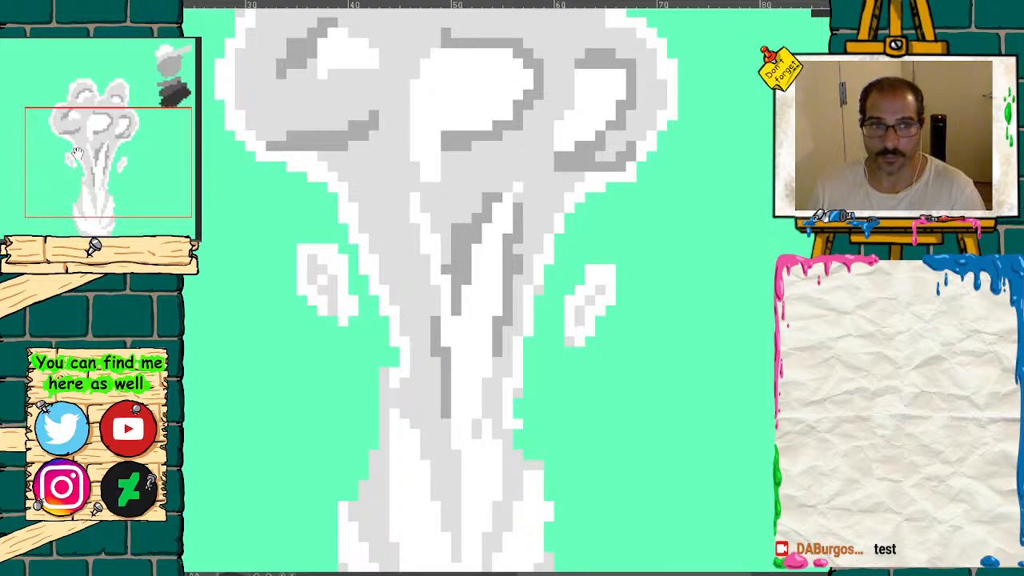
- Thicken the mid-grey shadows above and below the large central highlight of the mushroom cloud
{"action": "left_click_drag", "start_coordinate": [542, 21], "coordinate": [524, 186]}
{"action": "mouse_move", "coordinate": [459, 310]}
{"action": "left_mouse_down"}
{"action": "mouse_move", "coordinate": [429, 325]}
{"action": "mouse_move", "coordinate": [426, 343]}
{"action": "mouse_move", "coordinate": [493, 297]}
{"action": "left_mouse_up"}
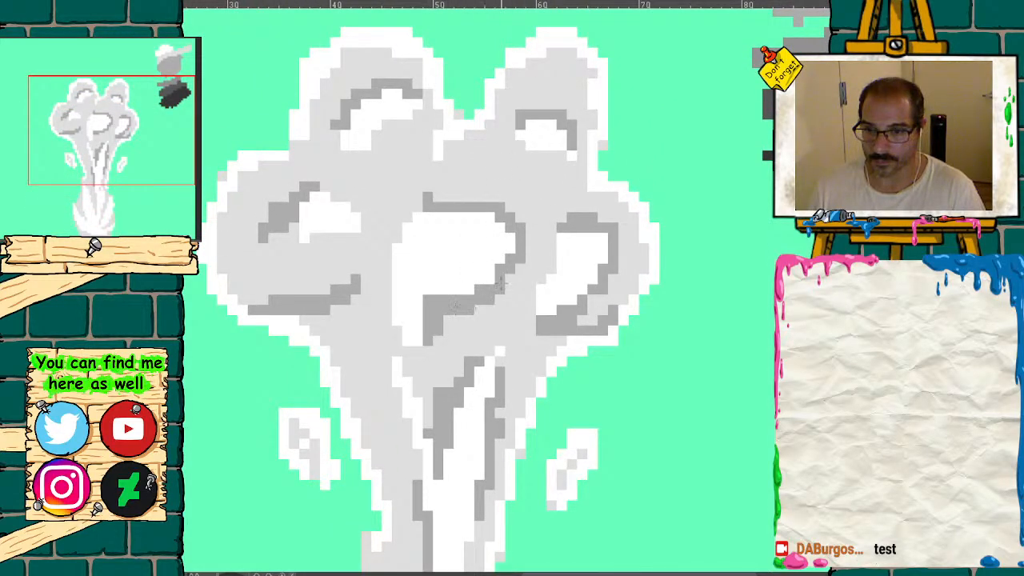
{"action": "mouse_move", "coordinate": [429, 202]}
{"action": "left_mouse_down"}
{"action": "mouse_move", "coordinate": [448, 184]}
{"action": "mouse_move", "coordinate": [480, 192]}
{"action": "left_mouse_up"}
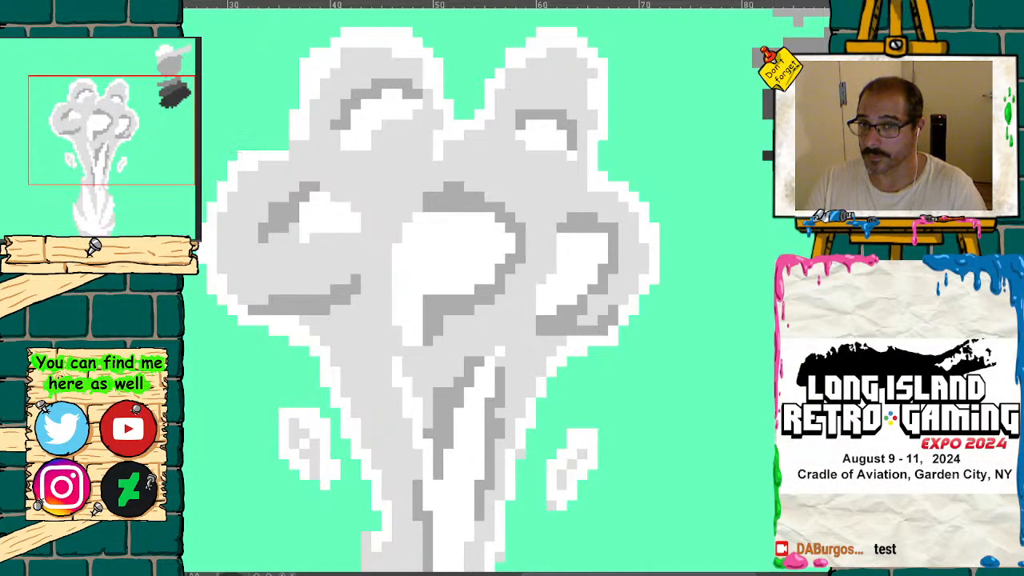
{"action": "left_click_drag", "start_coordinate": [111, 139], "coordinate": [120, 160]}
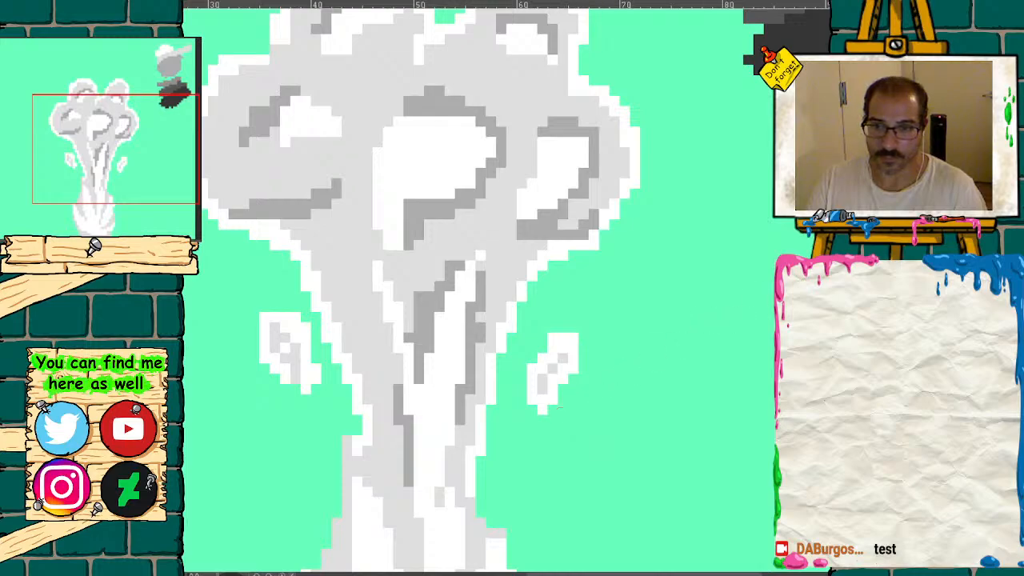
{"action": "scroll", "coordinate": [557, 409], "scroll_direction": "down", "scroll_amount": 2}
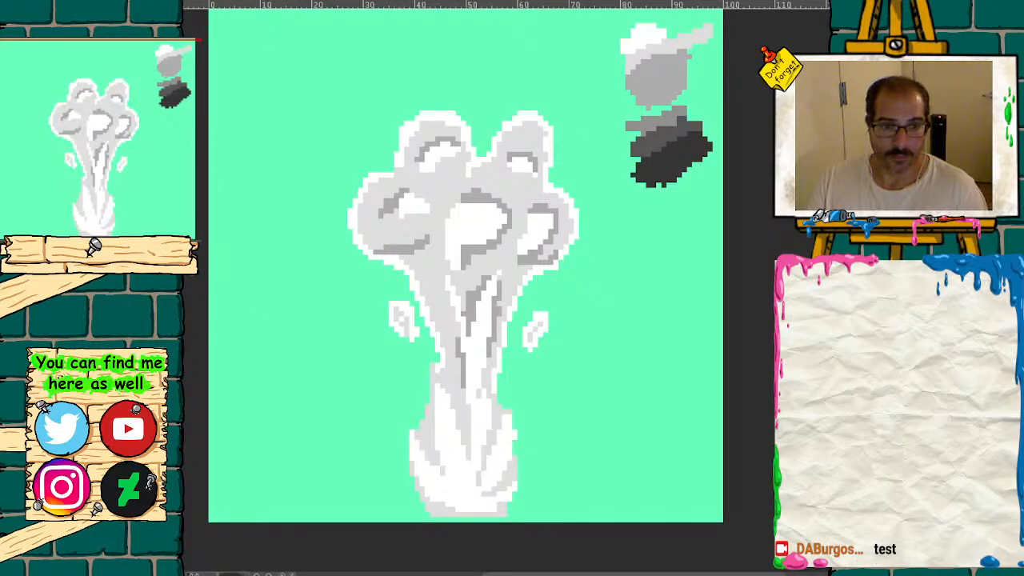
- Flip through the animation frames to compare the mushroom cloud with the skull cloud and the blank in-between frame
{"action": "key", "text": "Left"}
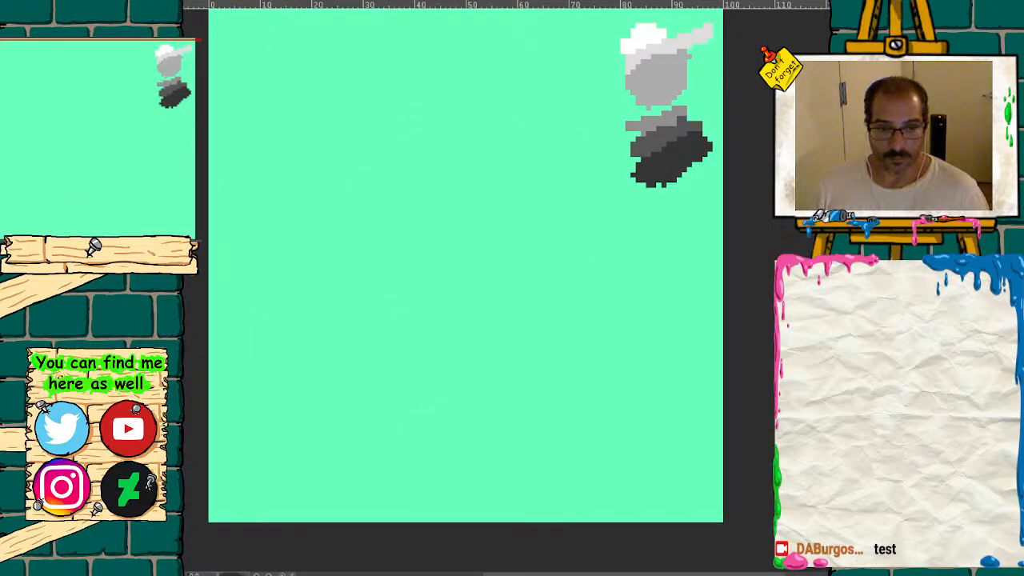
{"action": "key", "text": "Right"}
{"action": "key", "text": "Right"}
{"action": "key", "text": "Left"}
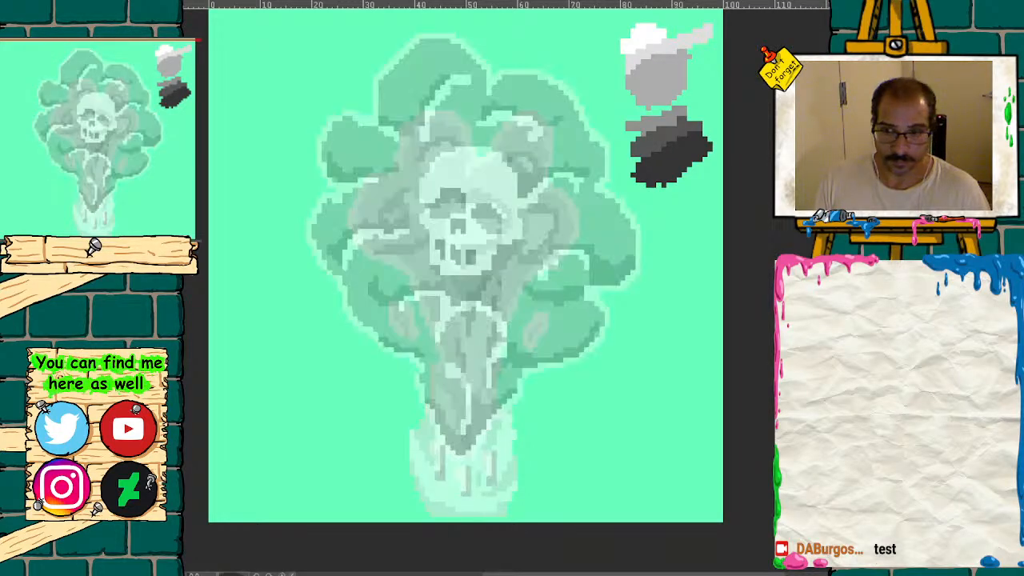
{"action": "key", "text": "Right"}
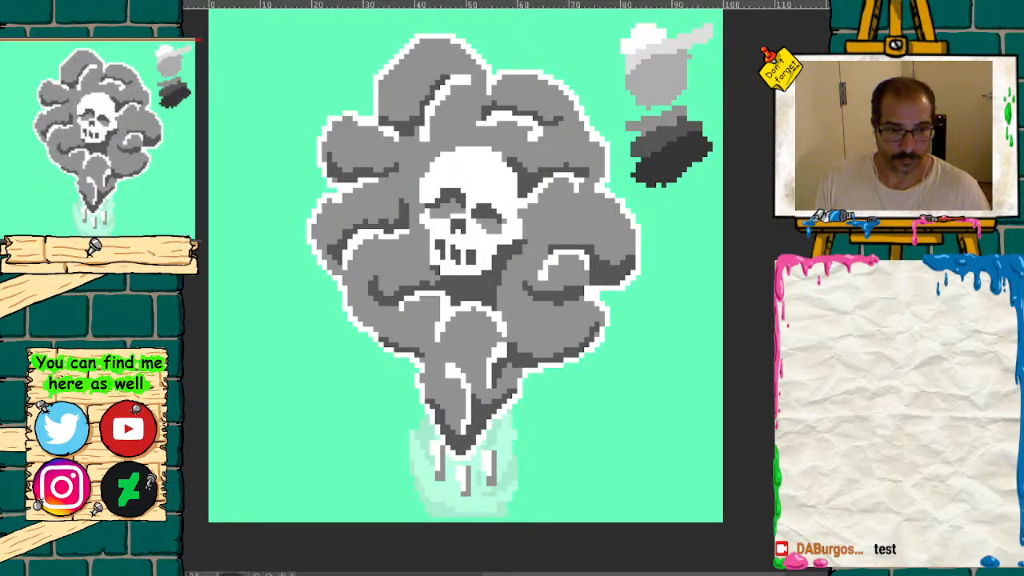
{"action": "key", "text": "Left"}
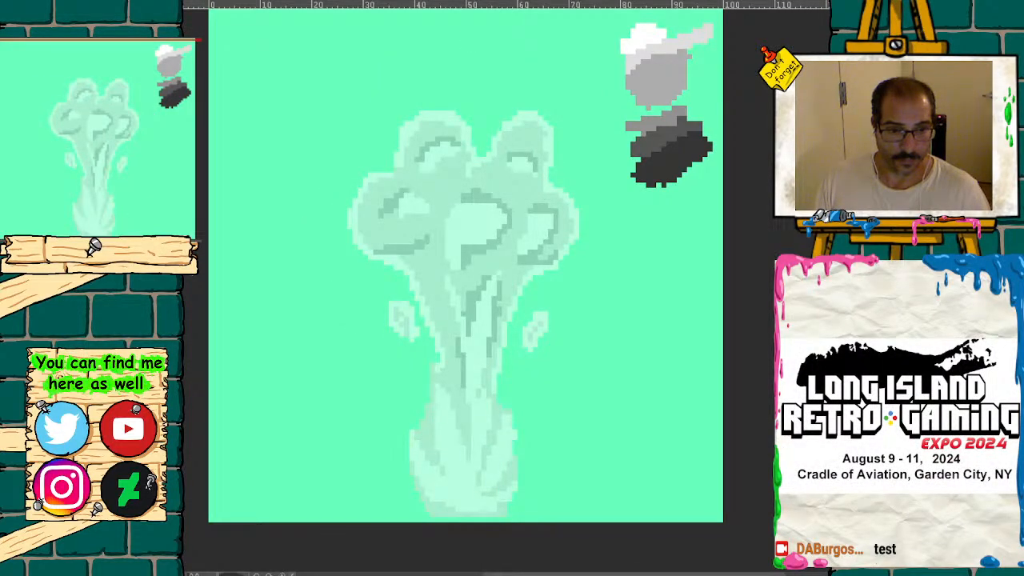
{"action": "key", "text": "Left"}
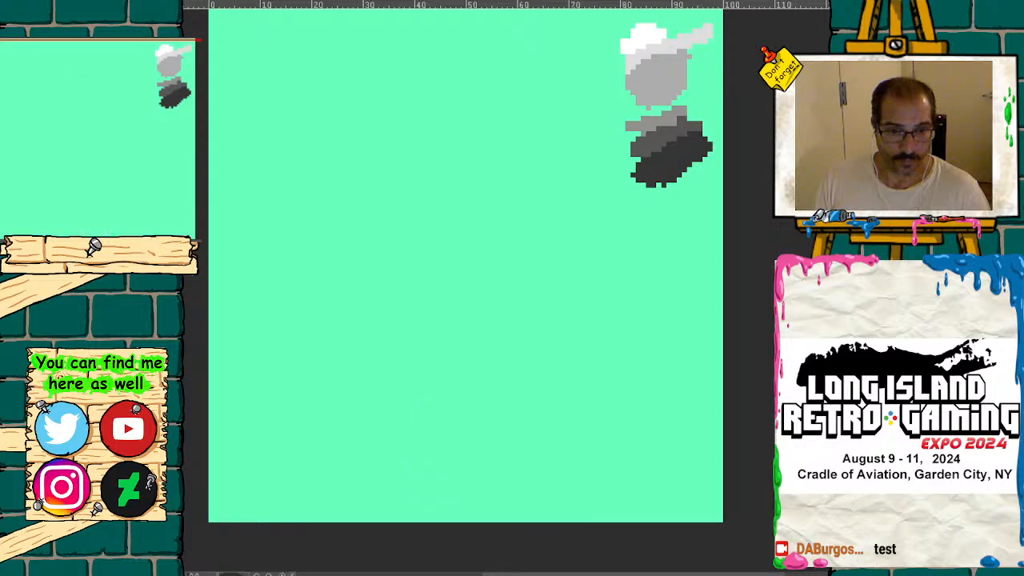
{"action": "key", "text": "Right"}
{"action": "key", "text": "Right"}
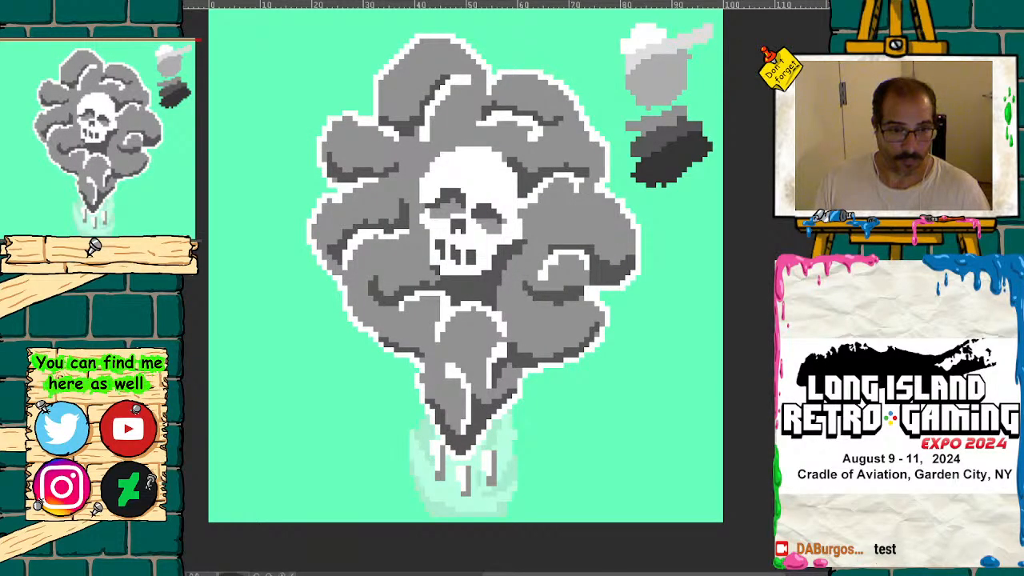
{"action": "key", "text": "Right"}
{"action": "key", "text": "Right"}
{"action": "key", "text": "Right"}
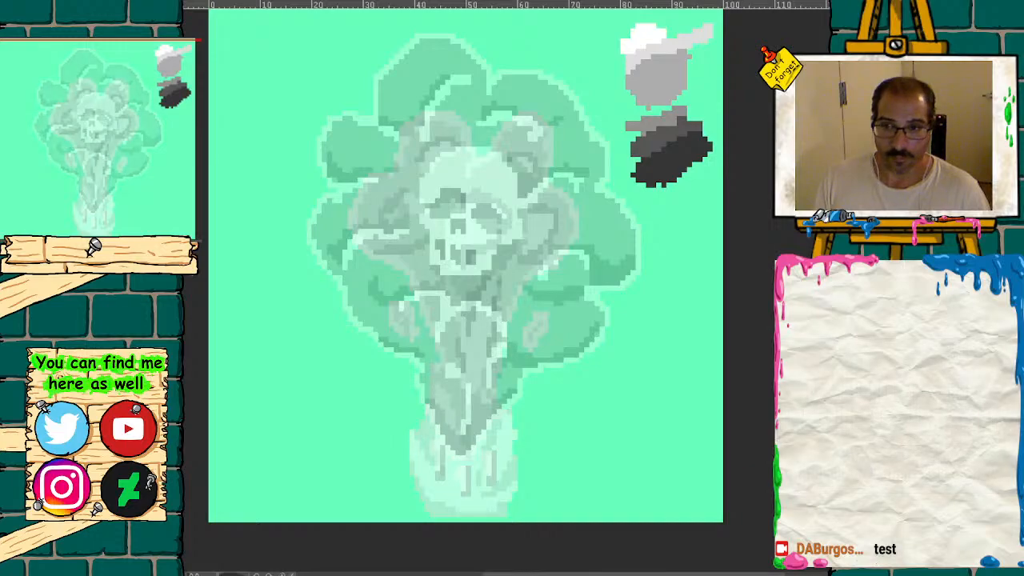
{"action": "key", "text": "Left"}
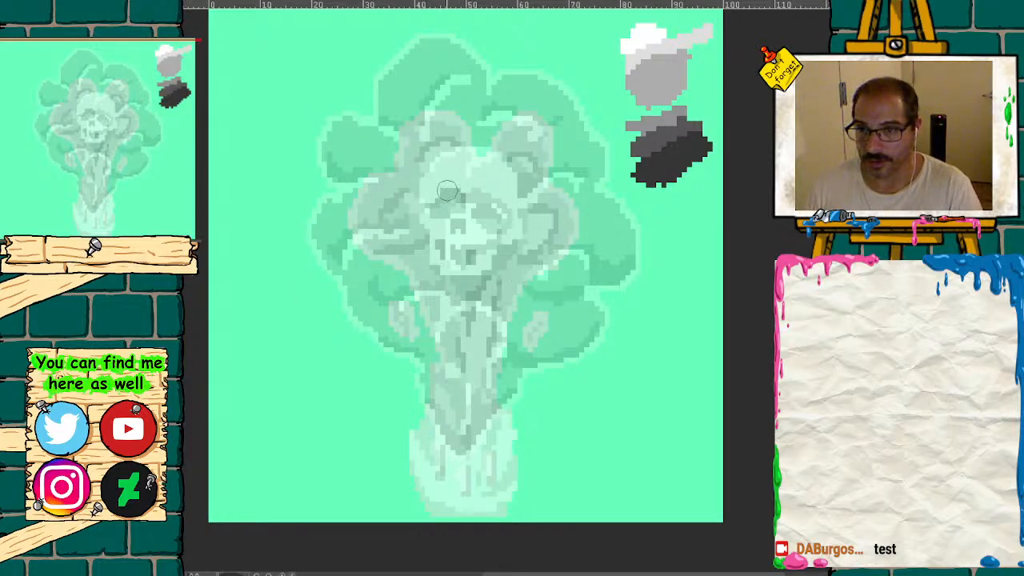
- Block in a solid dark-grey cloud silhouette on the blank in-between frame, keeping inside the skull cloud's ghosted outline and tapering to the base
{"action": "mouse_move", "coordinate": [421, 120]}
{"action": "left_mouse_down"}
{"action": "mouse_move", "coordinate": [432, 112]}
{"action": "mouse_move", "coordinate": [416, 102]}
{"action": "mouse_move", "coordinate": [438, 82]}
{"action": "mouse_move", "coordinate": [400, 156]}
{"action": "mouse_move", "coordinate": [368, 160]}
{"action": "mouse_move", "coordinate": [382, 198]}
{"action": "mouse_move", "coordinate": [356, 214]}
{"action": "mouse_move", "coordinate": [355, 238]}
{"action": "mouse_move", "coordinate": [448, 332]}
{"action": "mouse_move", "coordinate": [462, 444]}
{"action": "mouse_move", "coordinate": [455, 424]}
{"action": "mouse_move", "coordinate": [465, 424]}
{"action": "mouse_move", "coordinate": [519, 340]}
{"action": "mouse_move", "coordinate": [577, 301]}
{"action": "mouse_move", "coordinate": [552, 288]}
{"action": "mouse_move", "coordinate": [558, 210]}
{"action": "left_mouse_up"}
{"action": "mouse_move", "coordinate": [472, 112]}
{"action": "left_mouse_down"}
{"action": "mouse_move", "coordinate": [511, 120]}
{"action": "mouse_move", "coordinate": [596, 249]}
{"action": "mouse_move", "coordinate": [535, 254]}
{"action": "mouse_move", "coordinate": [488, 344]}
{"action": "mouse_move", "coordinate": [481, 330]}
{"action": "left_mouse_up"}
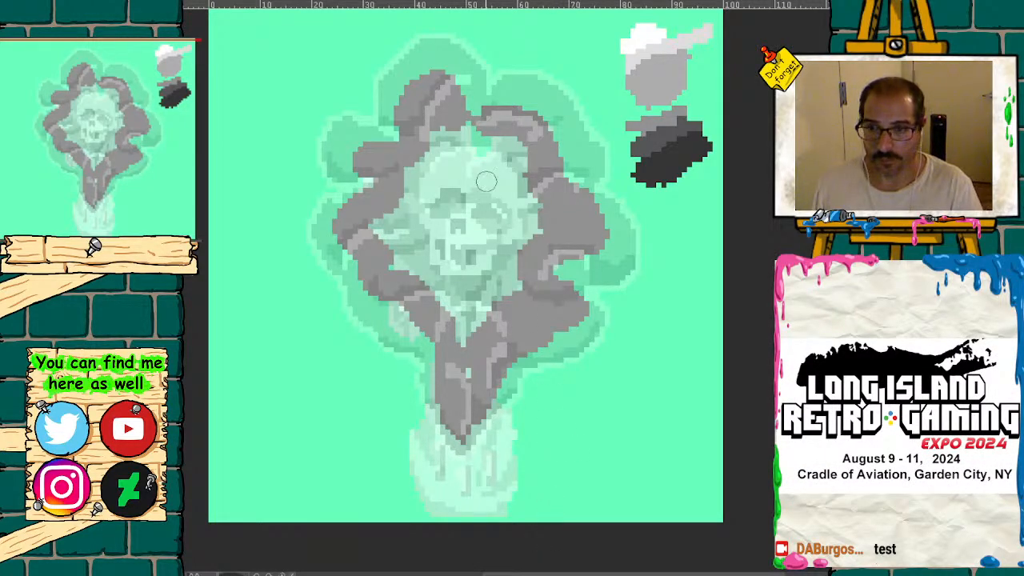
{"action": "left_click_drag", "start_coordinate": [463, 133], "coordinate": [425, 165]}
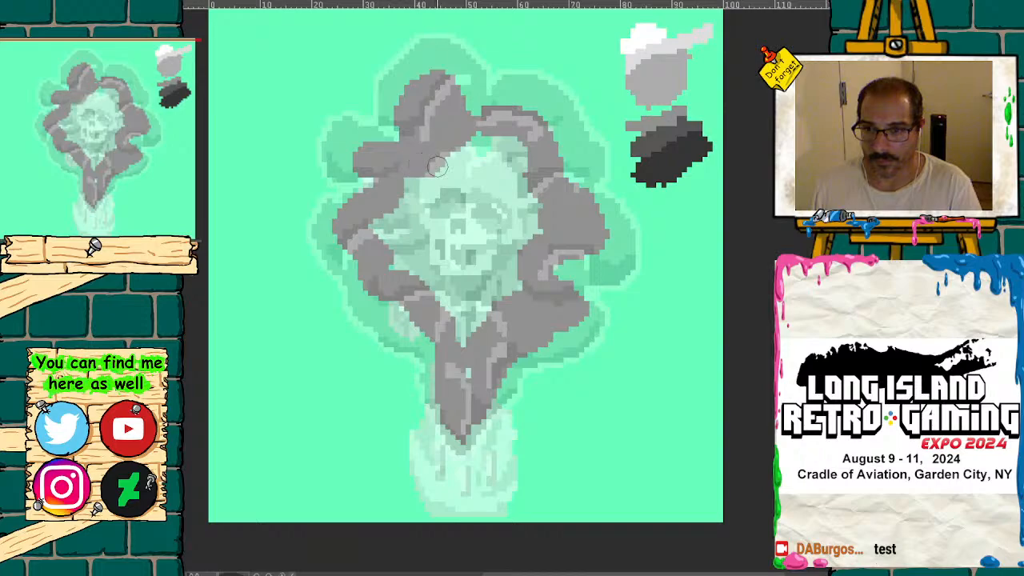
{"action": "left_click_drag", "start_coordinate": [630, 36], "coordinate": [646, 36]}
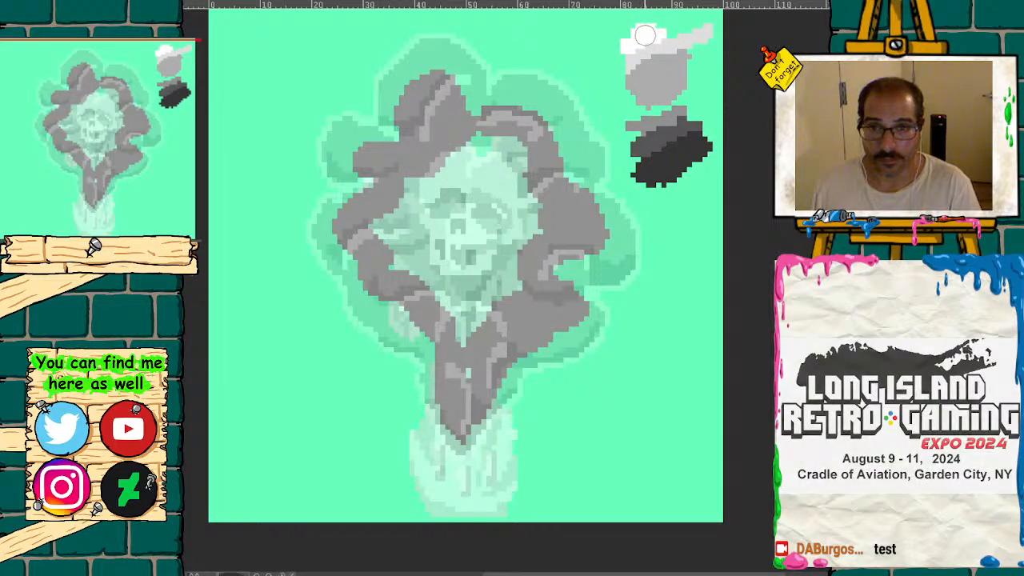
{"action": "mouse_move", "coordinate": [444, 172]}
{"action": "left_mouse_down"}
{"action": "mouse_move", "coordinate": [463, 214]}
{"action": "mouse_move", "coordinate": [450, 232]}
{"action": "mouse_move", "coordinate": [454, 255]}
{"action": "mouse_move", "coordinate": [492, 196]}
{"action": "mouse_move", "coordinate": [480, 172]}
{"action": "mouse_move", "coordinate": [477, 200]}
{"action": "mouse_move", "coordinate": [451, 210]}
{"action": "mouse_move", "coordinate": [486, 214]}
{"action": "mouse_move", "coordinate": [484, 236]}
{"action": "mouse_move", "coordinate": [472, 196]}
{"action": "mouse_move", "coordinate": [479, 145]}
{"action": "left_mouse_up"}
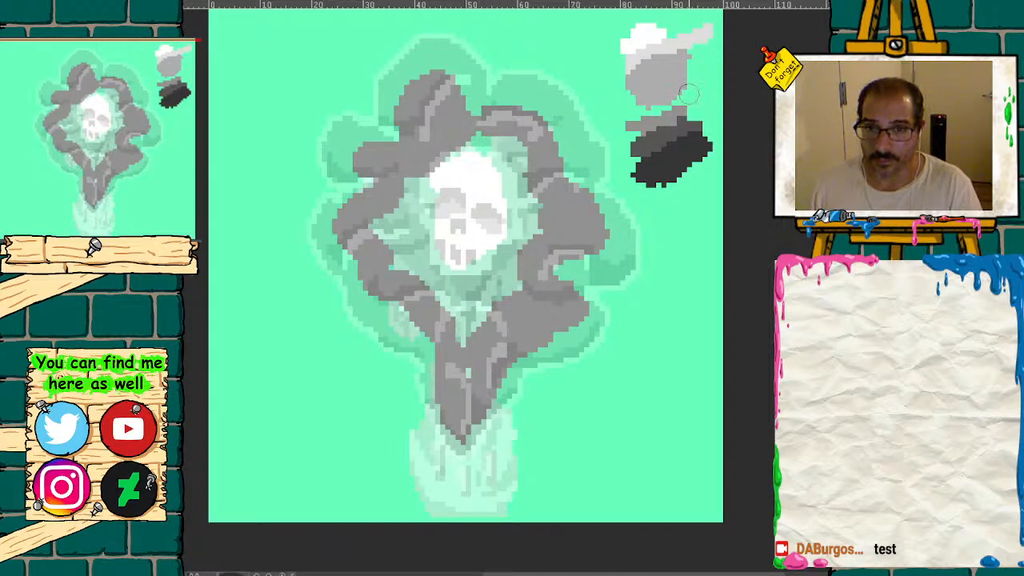
{"action": "left_click", "coordinate": [666, 112]}
{"action": "mouse_move", "coordinate": [468, 140]}
{"action": "left_mouse_down"}
{"action": "mouse_move", "coordinate": [512, 172]}
{"action": "mouse_move", "coordinate": [524, 200]}
{"action": "mouse_move", "coordinate": [496, 280]}
{"action": "mouse_move", "coordinate": [450, 320]}
{"action": "mouse_move", "coordinate": [392, 240]}
{"action": "mouse_move", "coordinate": [428, 186]}
{"action": "mouse_move", "coordinate": [448, 197]}
{"action": "mouse_move", "coordinate": [491, 297]}
{"action": "mouse_move", "coordinate": [392, 267]}
{"action": "mouse_move", "coordinate": [522, 274]}
{"action": "mouse_move", "coordinate": [500, 204]}
{"action": "mouse_move", "coordinate": [472, 188]}
{"action": "mouse_move", "coordinate": [489, 216]}
{"action": "left_mouse_up"}
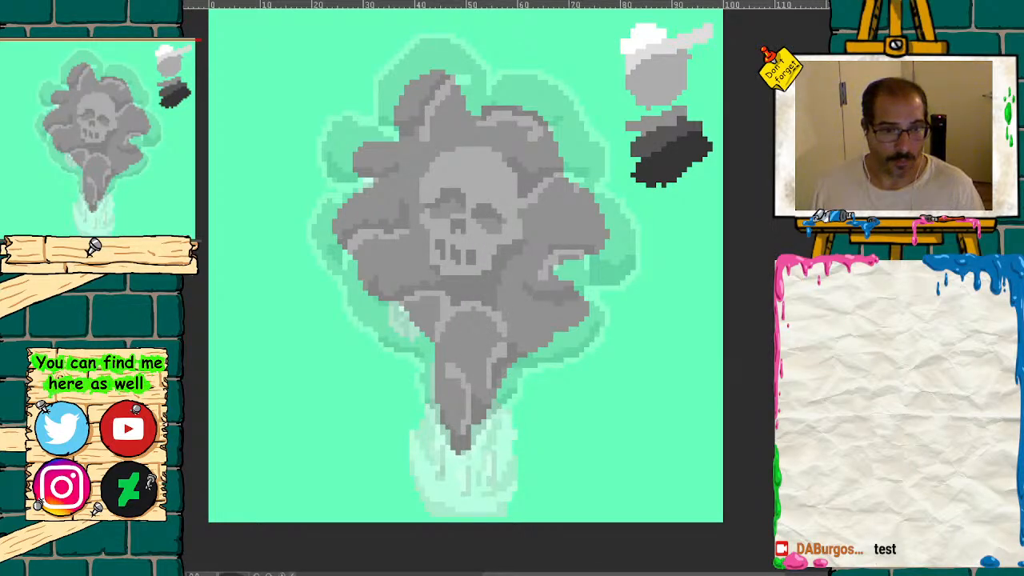
- On the skull cloud frame, erase the white outline and dark edge pixels down the left side of the pointed base
{"action": "left_click", "coordinate": [158, 243]}
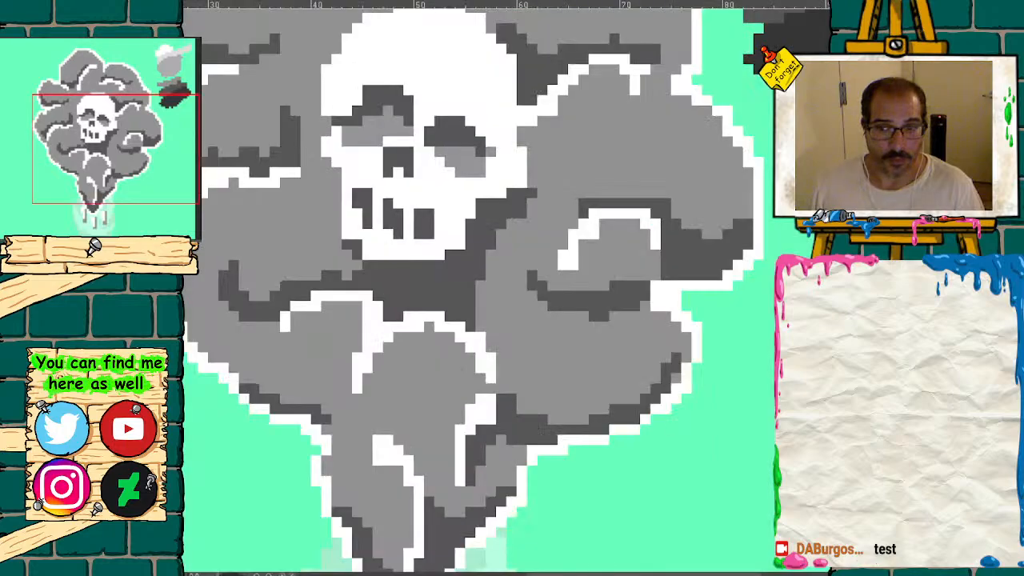
{"action": "left_click", "coordinate": [158, 243]}
{"action": "left_click_drag", "start_coordinate": [109, 150], "coordinate": [89, 195]}
{"action": "key", "text": "e"}
{"action": "mouse_move", "coordinate": [306, 209]}
{"action": "left_mouse_down"}
{"action": "mouse_move", "coordinate": [366, 332]}
{"action": "mouse_move", "coordinate": [305, 195]}
{"action": "mouse_move", "coordinate": [341, 221]}
{"action": "mouse_move", "coordinate": [377, 280]}
{"action": "mouse_move", "coordinate": [307, 189]}
{"action": "left_mouse_up"}
{"action": "left_click", "coordinate": [368, 228]}
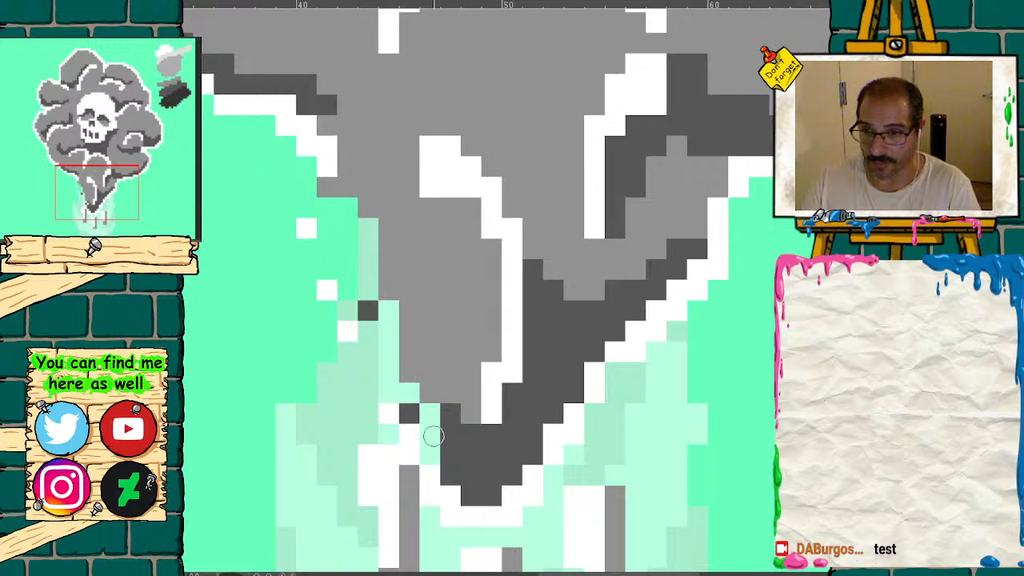
{"action": "left_click", "coordinate": [368, 309]}
{"action": "left_click", "coordinate": [409, 414]}
{"action": "left_click", "coordinate": [391, 412]}
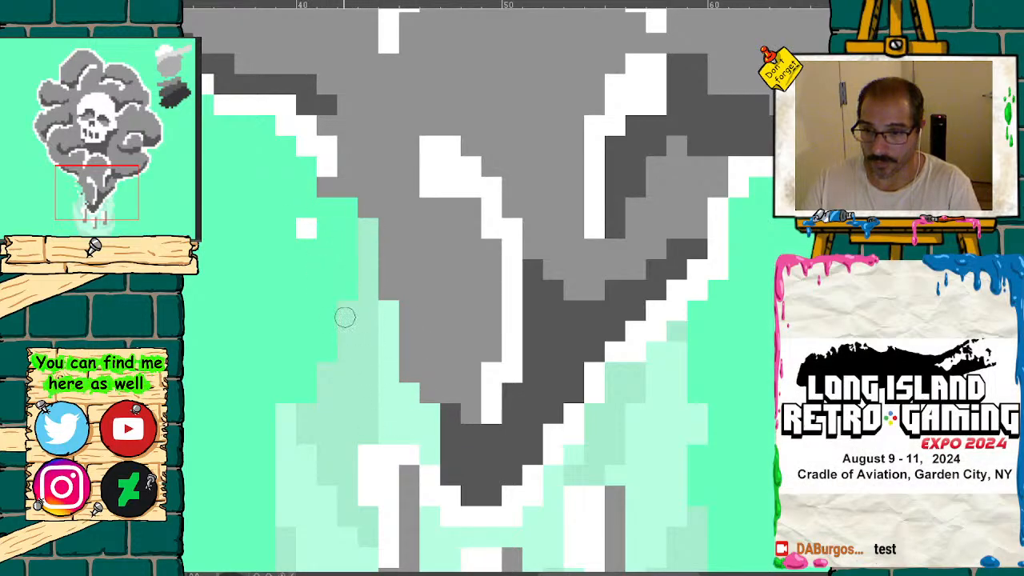
- Erase the outline and outer shading on the right side of the pointed base, along with the drips beneath it
{"action": "mouse_move", "coordinate": [697, 190]}
{"action": "left_mouse_down"}
{"action": "mouse_move", "coordinate": [577, 353]}
{"action": "mouse_move", "coordinate": [551, 445]}
{"action": "mouse_move", "coordinate": [584, 393]}
{"action": "mouse_move", "coordinate": [700, 280]}
{"action": "mouse_move", "coordinate": [692, 228]}
{"action": "mouse_move", "coordinate": [587, 359]}
{"action": "mouse_move", "coordinate": [552, 376]}
{"action": "mouse_move", "coordinate": [529, 496]}
{"action": "left_mouse_up"}
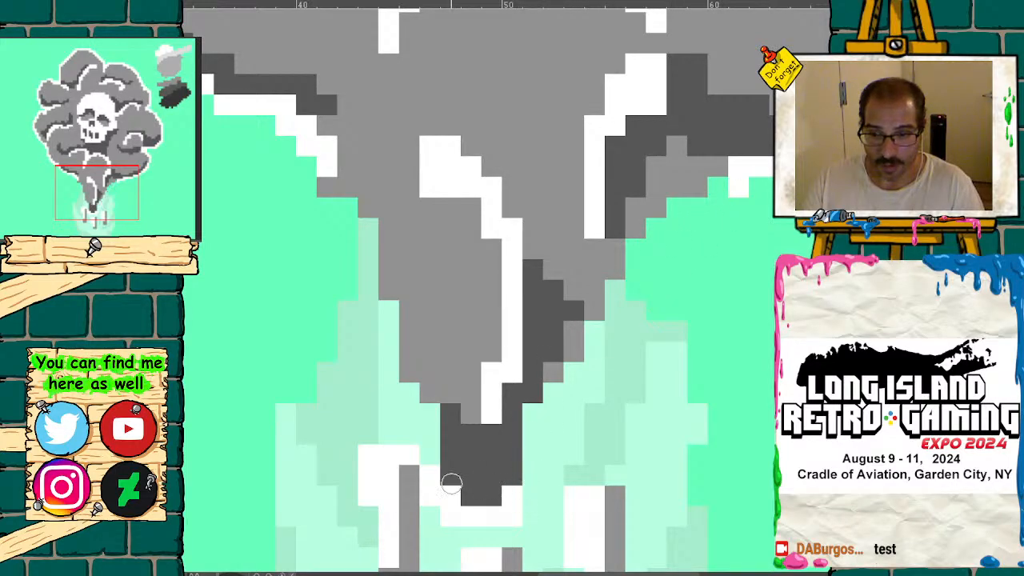
{"action": "left_click_drag", "start_coordinate": [431, 495], "coordinate": [433, 478]}
{"action": "left_click", "coordinate": [452, 522]}
{"action": "left_click", "coordinate": [472, 522]}
{"action": "mouse_move", "coordinate": [472, 521]}
{"action": "left_mouse_down"}
{"action": "mouse_move", "coordinate": [583, 255]}
{"action": "mouse_move", "coordinate": [456, 322]}
{"action": "left_mouse_up"}
{"action": "mouse_move", "coordinate": [598, 296]}
{"action": "left_mouse_down"}
{"action": "mouse_move", "coordinate": [549, 320]}
{"action": "mouse_move", "coordinate": [591, 392]}
{"action": "mouse_move", "coordinate": [577, 439]}
{"action": "mouse_move", "coordinate": [517, 413]}
{"action": "mouse_move", "coordinate": [480, 421]}
{"action": "mouse_move", "coordinate": [476, 400]}
{"action": "mouse_move", "coordinate": [499, 348]}
{"action": "mouse_move", "coordinate": [448, 348]}
{"action": "mouse_move", "coordinate": [384, 380]}
{"action": "mouse_move", "coordinate": [350, 327]}
{"action": "mouse_move", "coordinate": [359, 421]}
{"action": "mouse_move", "coordinate": [391, 386]}
{"action": "left_mouse_up"}
- Redraw the white outline down both sides of the skull cloud's base so it meets in a narrow point
{"action": "left_click_drag", "start_coordinate": [90, 195], "coordinate": [101, 174]}
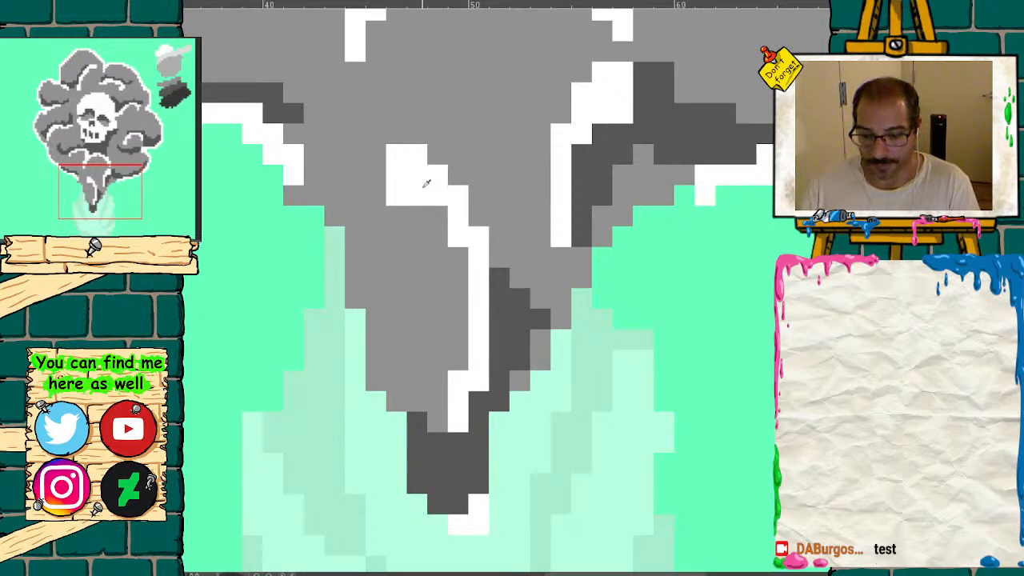
{"action": "key", "text": "e"}
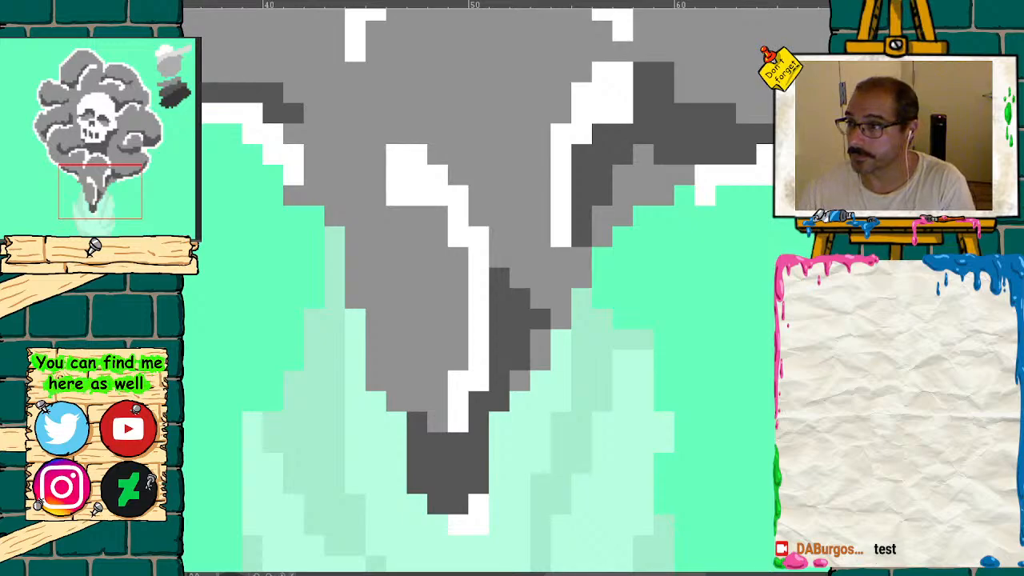
{"action": "mouse_move", "coordinate": [685, 187]}
{"action": "left_mouse_down"}
{"action": "mouse_move", "coordinate": [633, 218]}
{"action": "mouse_move", "coordinate": [592, 265]}
{"action": "mouse_move", "coordinate": [520, 388]}
{"action": "mouse_move", "coordinate": [482, 489]}
{"action": "left_mouse_up"}
{"action": "mouse_move", "coordinate": [296, 186]}
{"action": "left_mouse_down"}
{"action": "mouse_move", "coordinate": [374, 343]}
{"action": "mouse_move", "coordinate": [433, 518]}
{"action": "left_mouse_up"}
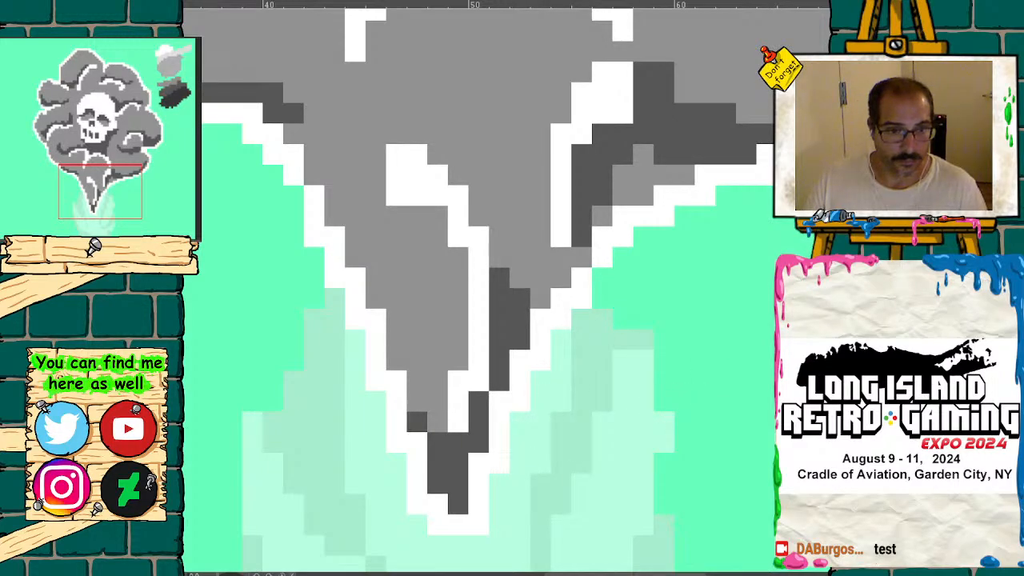
- Compare the slimmed base of the skull cloud with the grey silhouette on the neighbouring frame
{"action": "key", "text": "Right"}
{"action": "key", "text": "ctrl+minus"}
{"action": "key", "text": "ctrl+minus"}
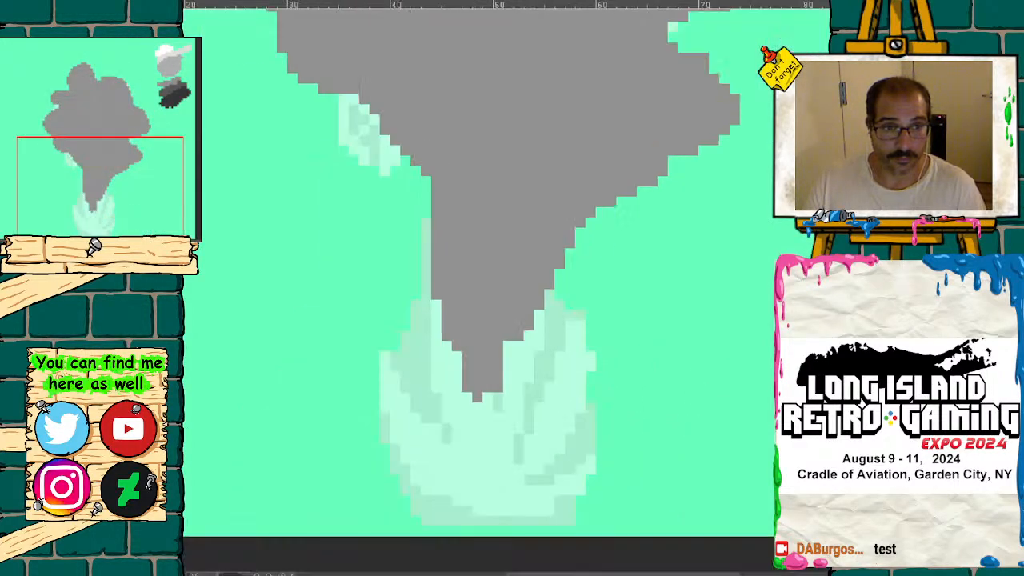
{"action": "left_click_drag", "start_coordinate": [104, 189], "coordinate": [102, 184]}
{"action": "key", "text": "Left"}
{"action": "key", "text": "Right"}
{"action": "key", "text": "Left"}
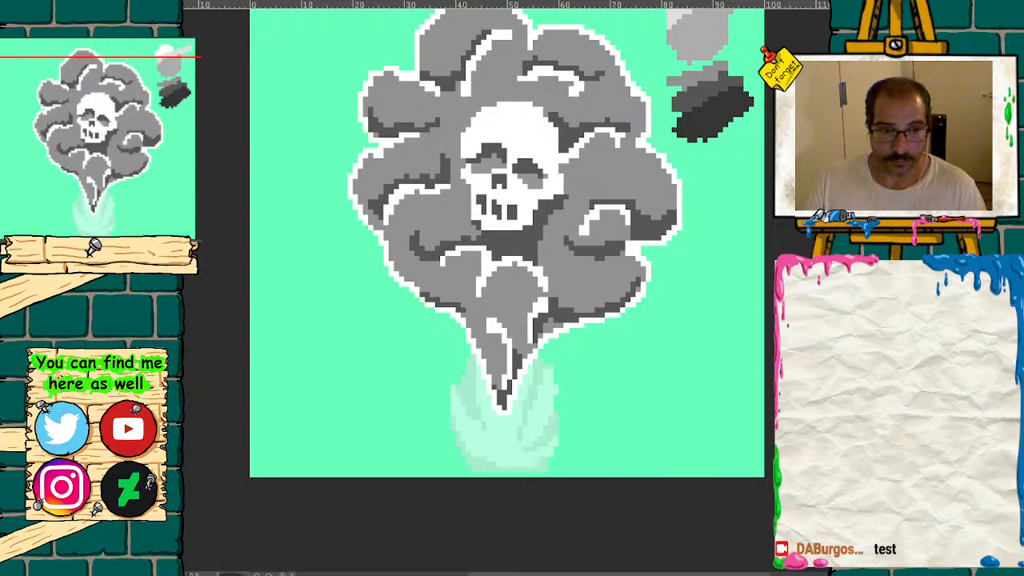
{"action": "key", "text": "ctrl+plus"}
{"action": "scroll", "coordinate": [504, 402], "scroll_direction": "down", "scroll_amount": 1}
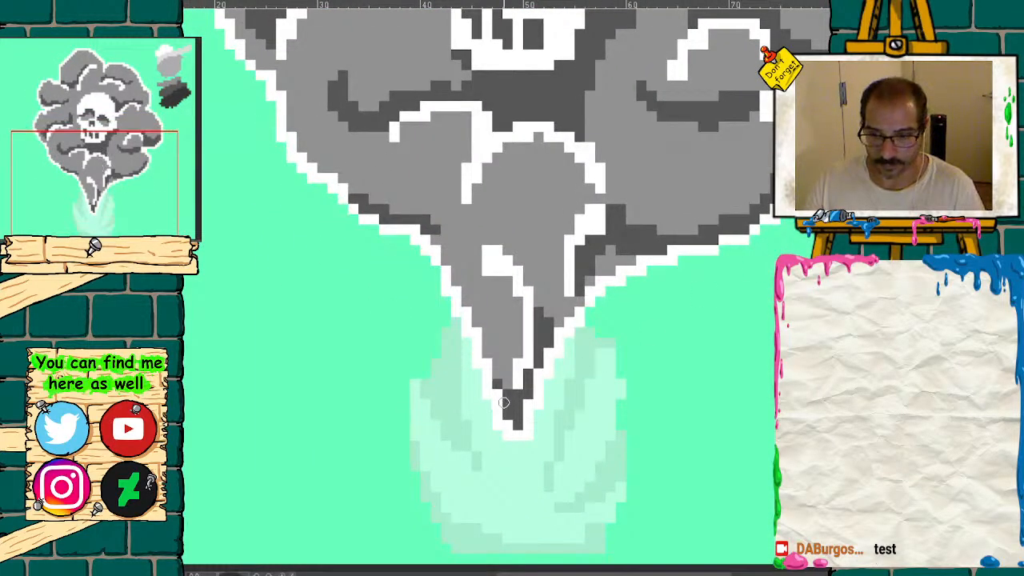
- Shorten the skull cloud's base by erasing its narrow tip, and close the new blunt end with a white outline
{"action": "mouse_move", "coordinate": [482, 375]}
{"action": "left_mouse_down"}
{"action": "mouse_move", "coordinate": [519, 406]}
{"action": "mouse_move", "coordinate": [494, 386]}
{"action": "left_mouse_up"}
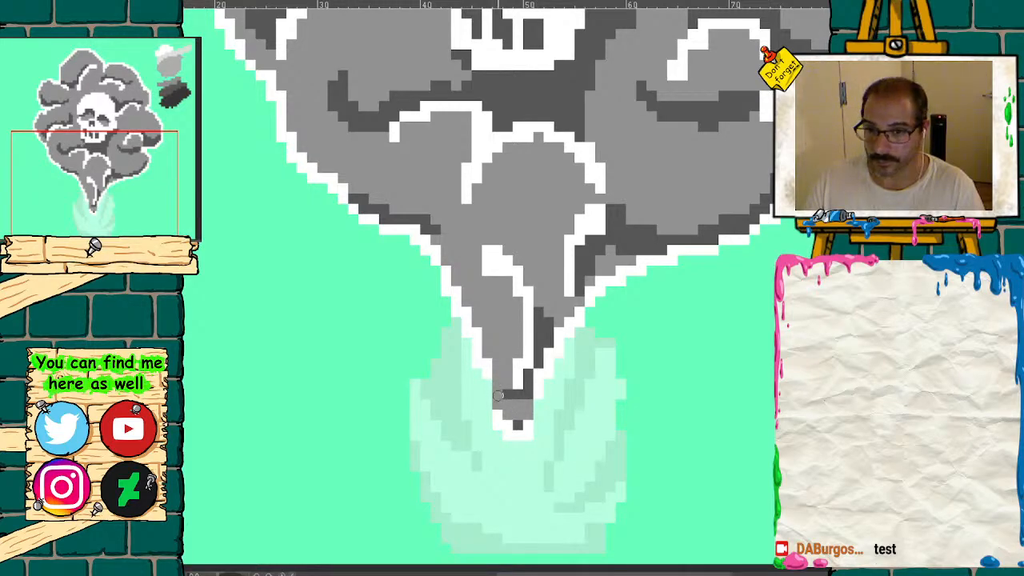
{"action": "key", "text": "ctrl+z"}
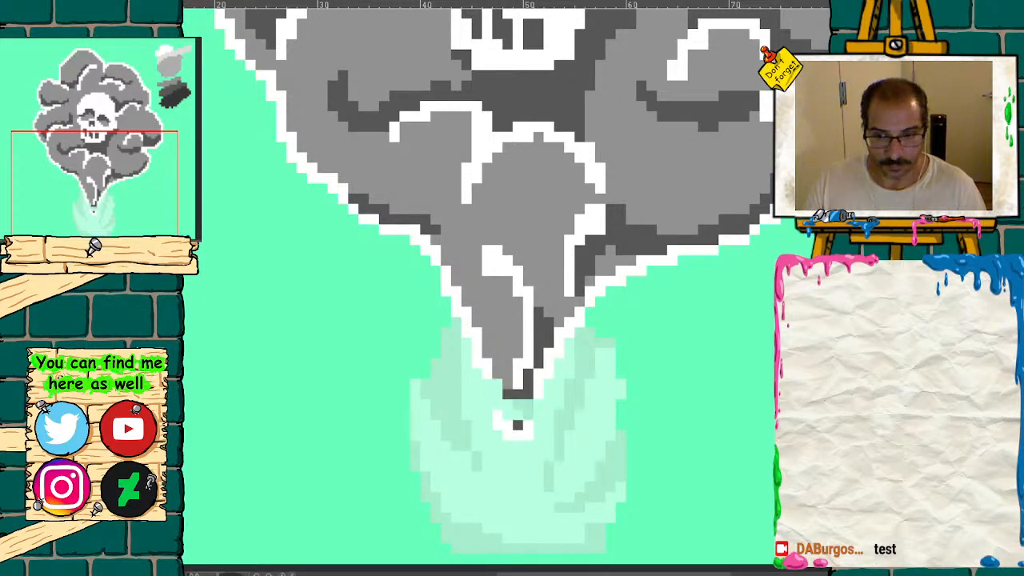
{"action": "mouse_move", "coordinate": [485, 353]}
{"action": "left_mouse_down"}
{"action": "mouse_move", "coordinate": [520, 379]}
{"action": "mouse_move", "coordinate": [502, 390]}
{"action": "mouse_move", "coordinate": [482, 353]}
{"action": "mouse_move", "coordinate": [517, 404]}
{"action": "left_mouse_up"}
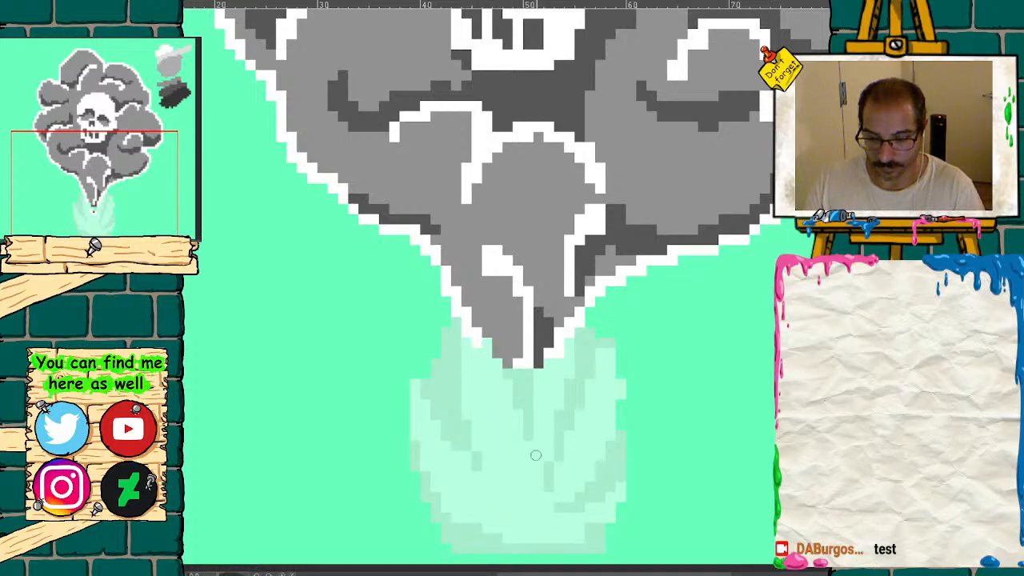
{"action": "mouse_move", "coordinate": [551, 357]}
{"action": "left_mouse_down"}
{"action": "mouse_move", "coordinate": [519, 372]}
{"action": "mouse_move", "coordinate": [488, 354]}
{"action": "left_mouse_up"}
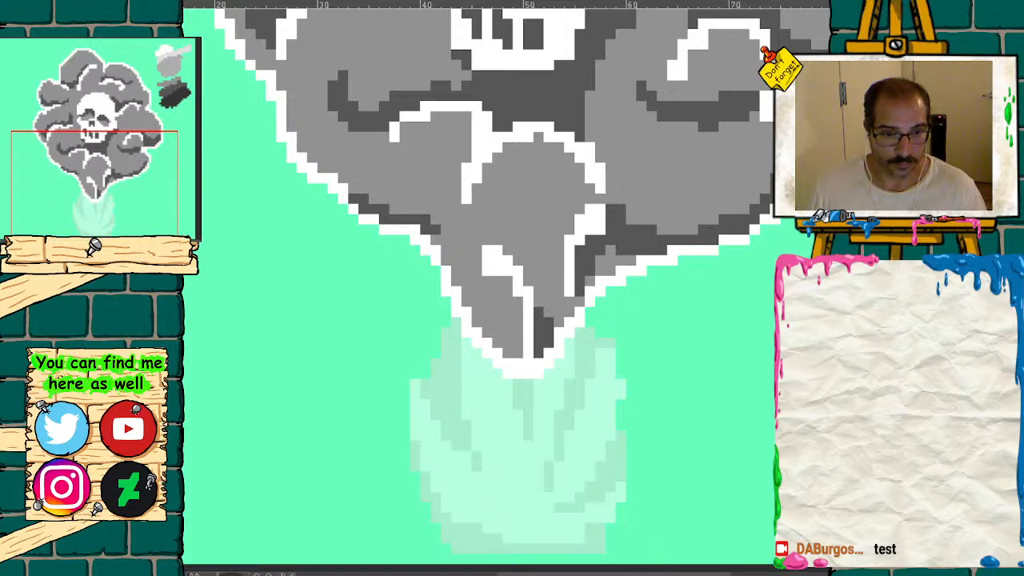
{"action": "key", "text": "ctrl+z"}
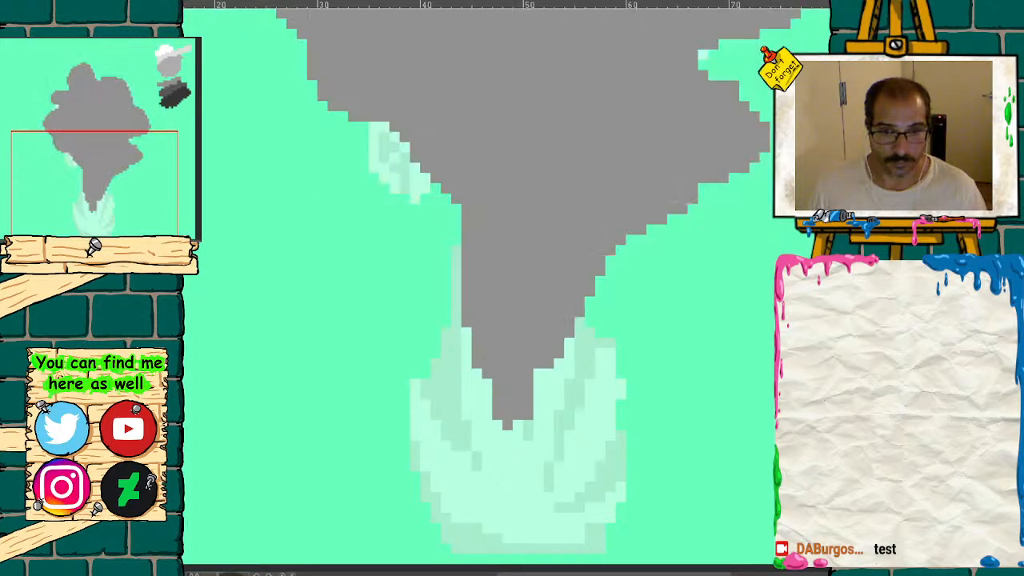
- Lasso the skull on the skull cloud frame and copy it onto the grey silhouette frame
{"action": "mouse_move", "coordinate": [73, 181]}
{"action": "left_mouse_down"}
{"action": "mouse_move", "coordinate": [76, 120]}
{"action": "mouse_move", "coordinate": [73, 185]}
{"action": "left_mouse_up"}
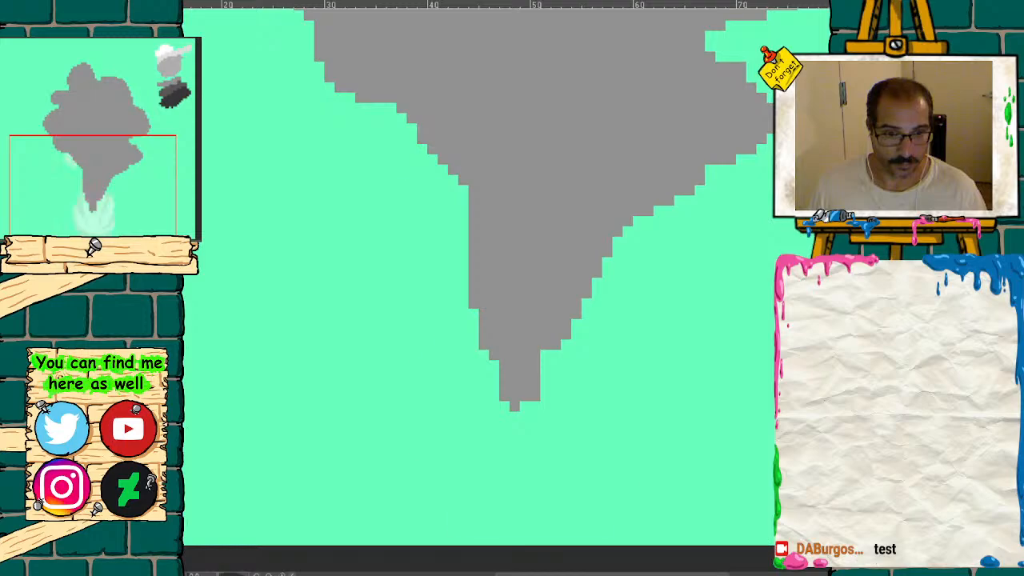
{"action": "key", "text": "minus"}
{"action": "key", "text": "minus"}
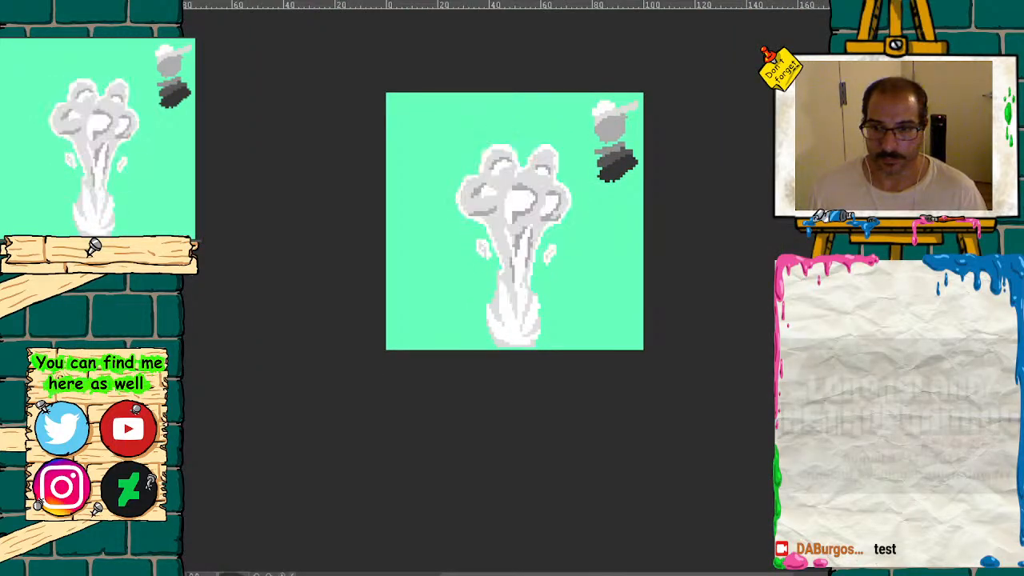
{"action": "key", "text": "plus"}
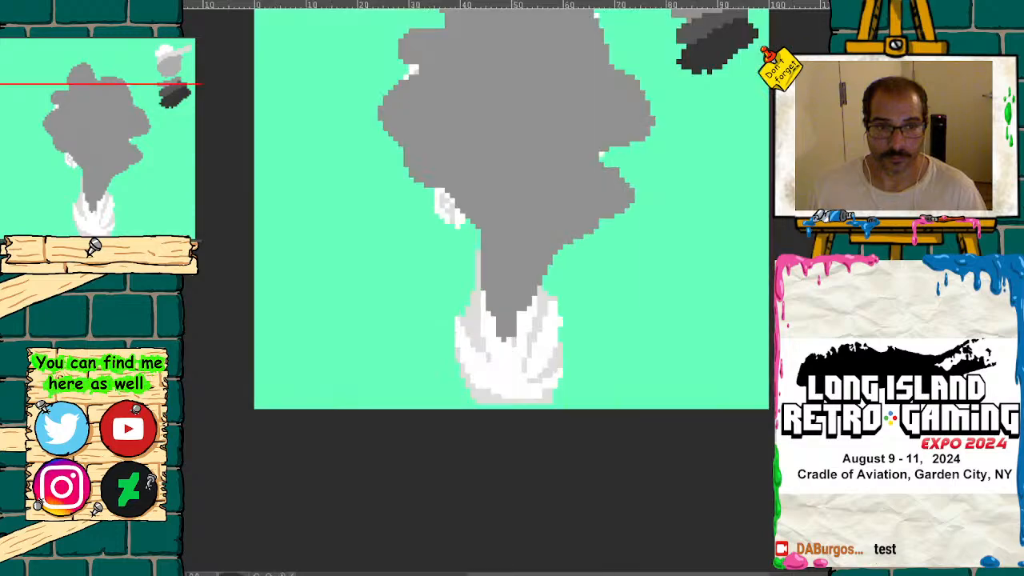
{"action": "left_click_drag", "start_coordinate": [120, 174], "coordinate": [118, 170]}
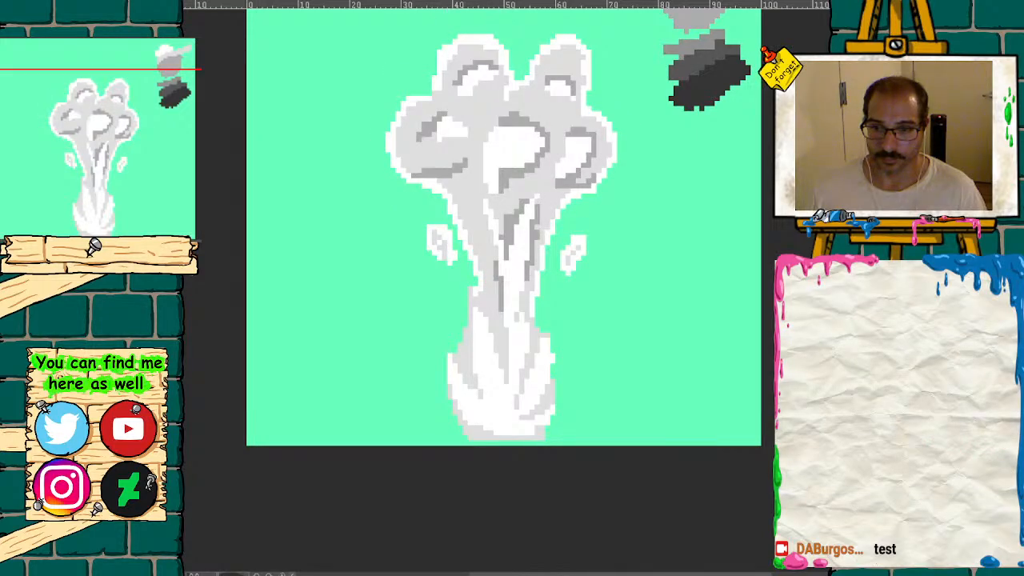
{"action": "left_click_drag", "start_coordinate": [130, 172], "coordinate": [112, 131]}
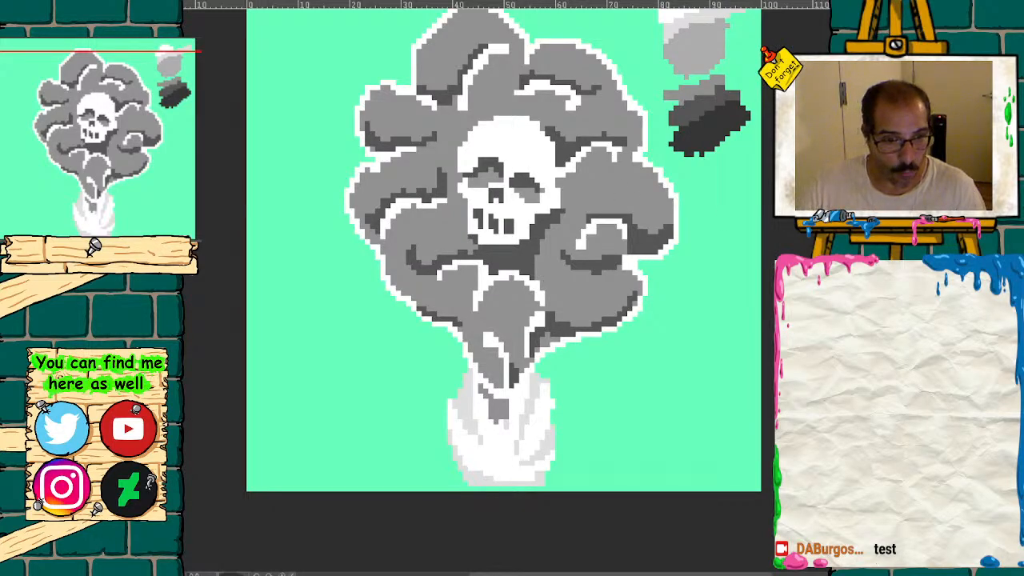
{"action": "mouse_move", "coordinate": [516, 111]}
{"action": "left_mouse_down"}
{"action": "mouse_move", "coordinate": [472, 118]}
{"action": "mouse_move", "coordinate": [452, 164]}
{"action": "mouse_move", "coordinate": [456, 210]}
{"action": "left_mouse_up"}
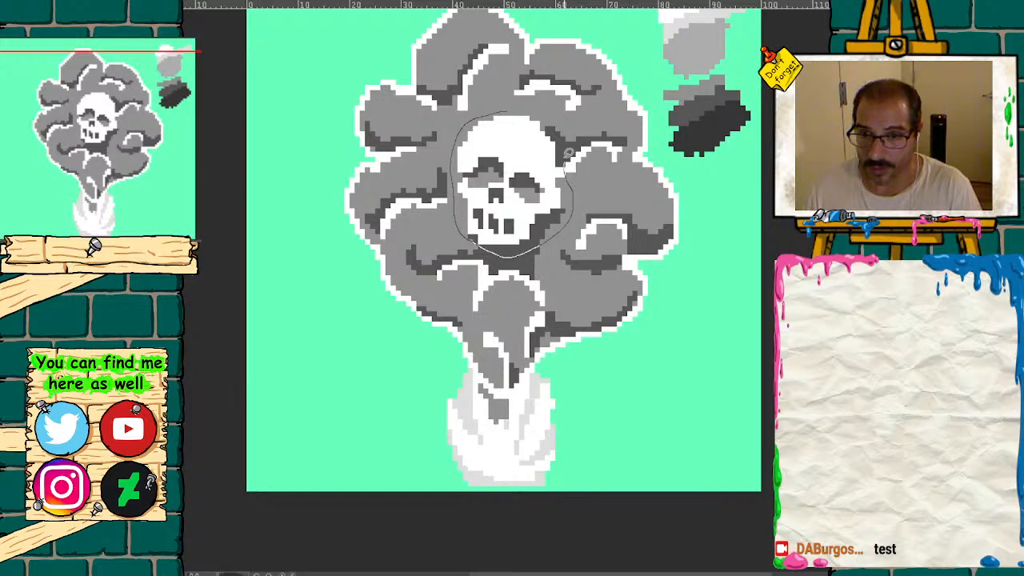
{"action": "left_click_drag", "start_coordinate": [545, 105], "coordinate": [516, 91]}
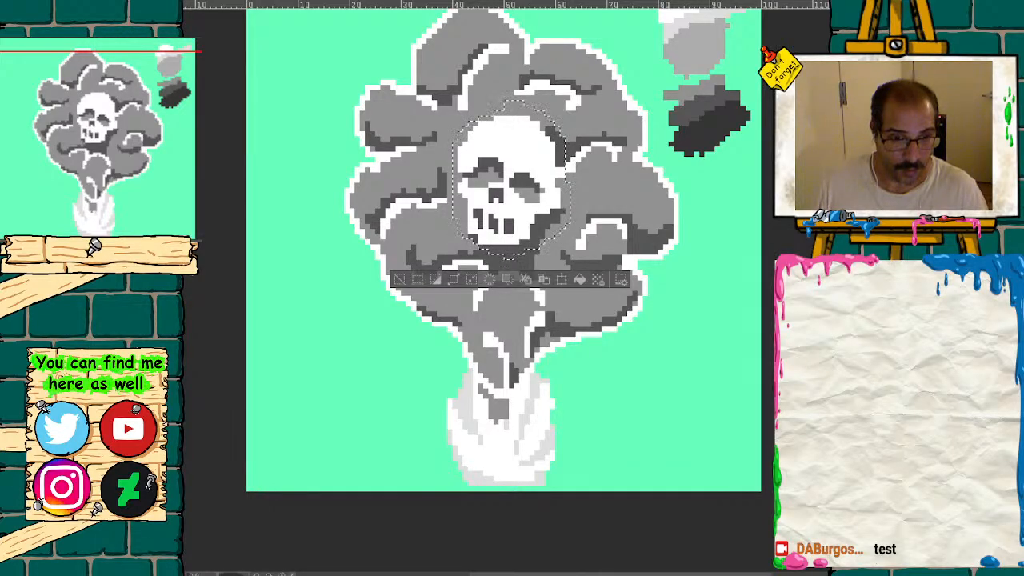
{"action": "key", "text": "shift+Delete"}
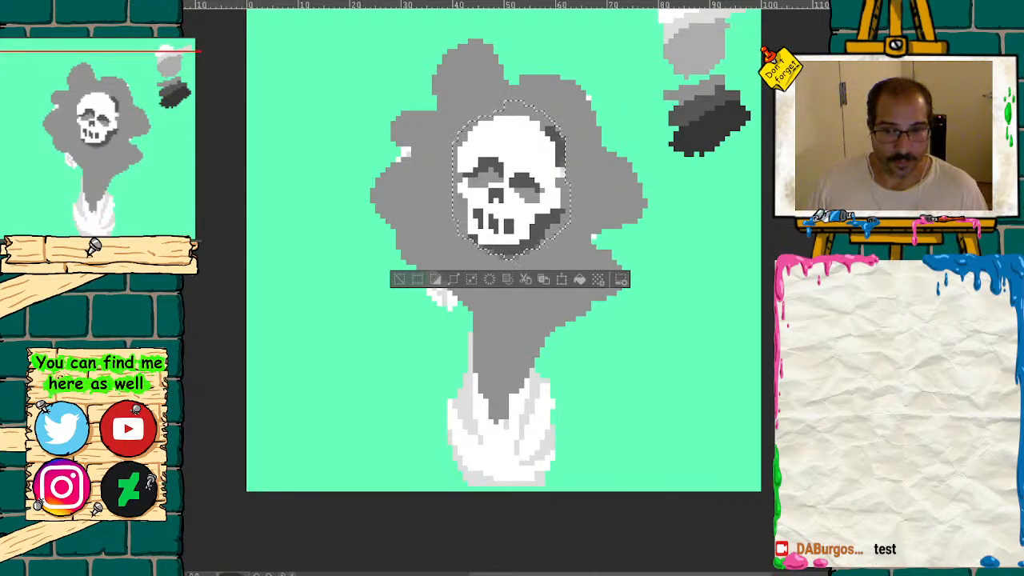
{"action": "key", "text": "ctrl+d"}
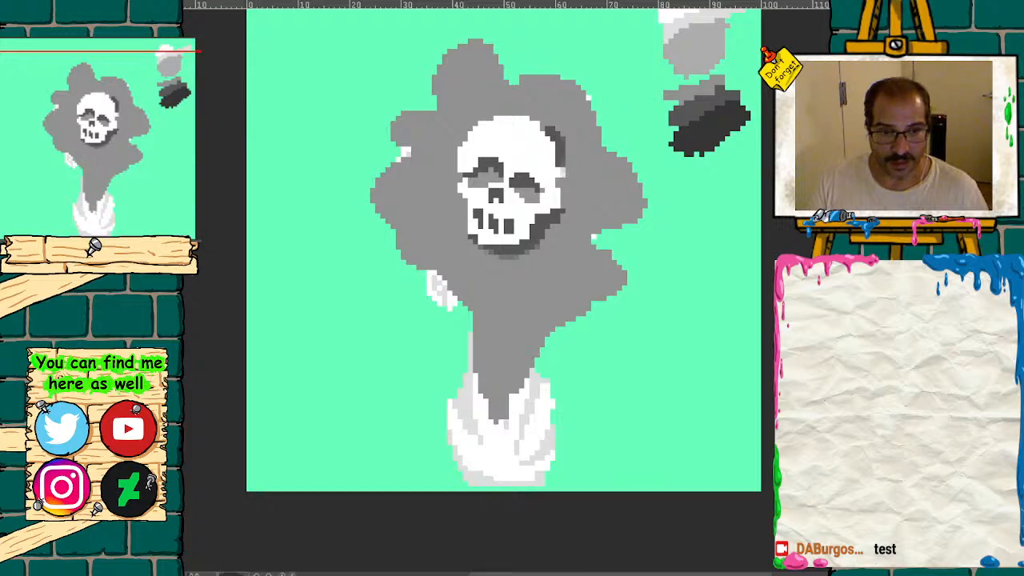
- Compare the pasted skull on the silhouette frame with the original skull on the neighbouring skull cloud frame
{"action": "key", "text": "Right"}
{"action": "key", "text": "Left"}
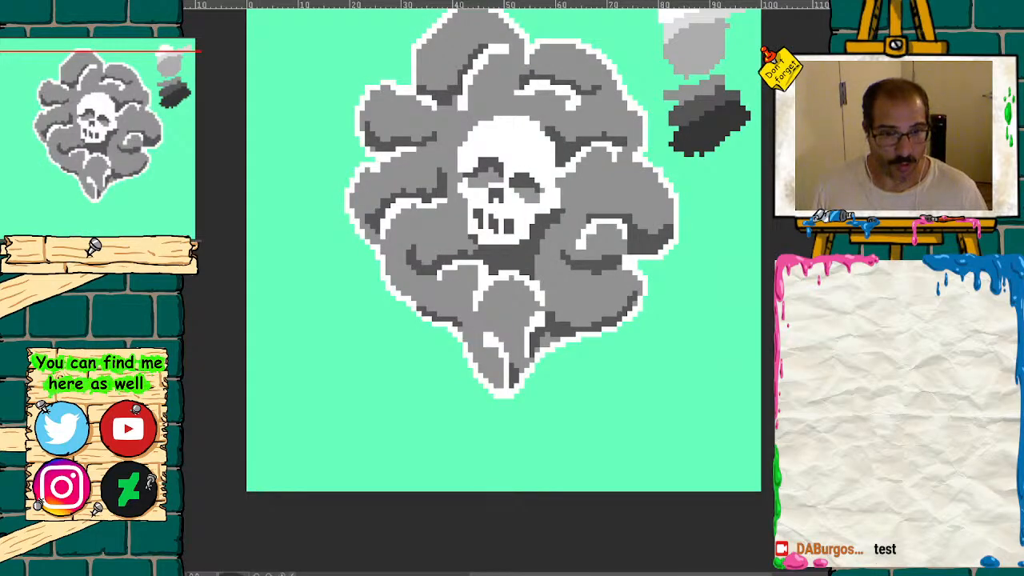
{"action": "left_click_drag", "start_coordinate": [133, 208], "coordinate": [135, 191]}
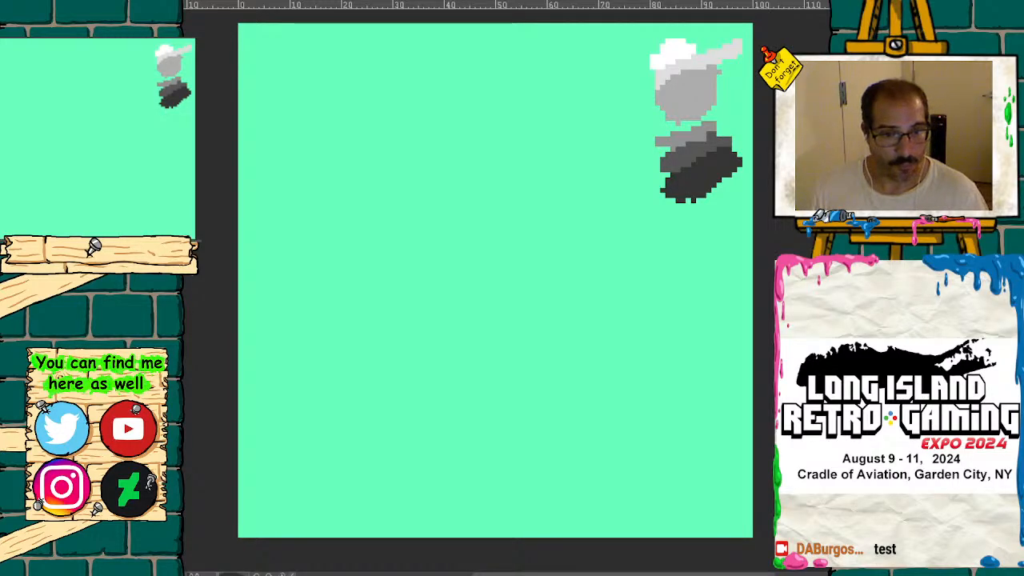
{"action": "scroll", "coordinate": [560, 256], "scroll_direction": "up", "scroll_amount": 4}
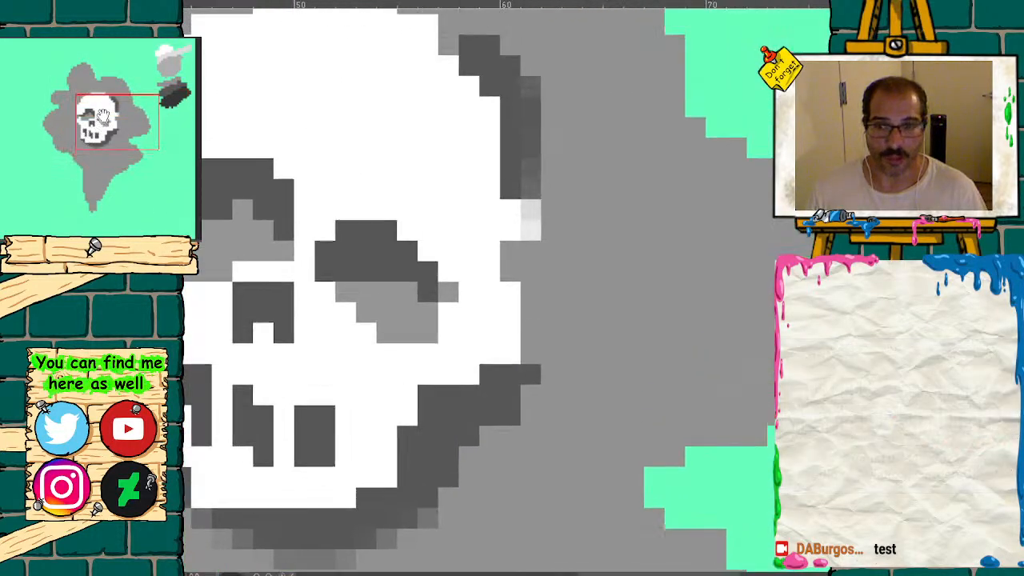
{"action": "mouse_move", "coordinate": [103, 116]}
{"action": "left_mouse_down"}
{"action": "mouse_move", "coordinate": [111, 101]}
{"action": "mouse_move", "coordinate": [89, 127]}
{"action": "left_mouse_up"}
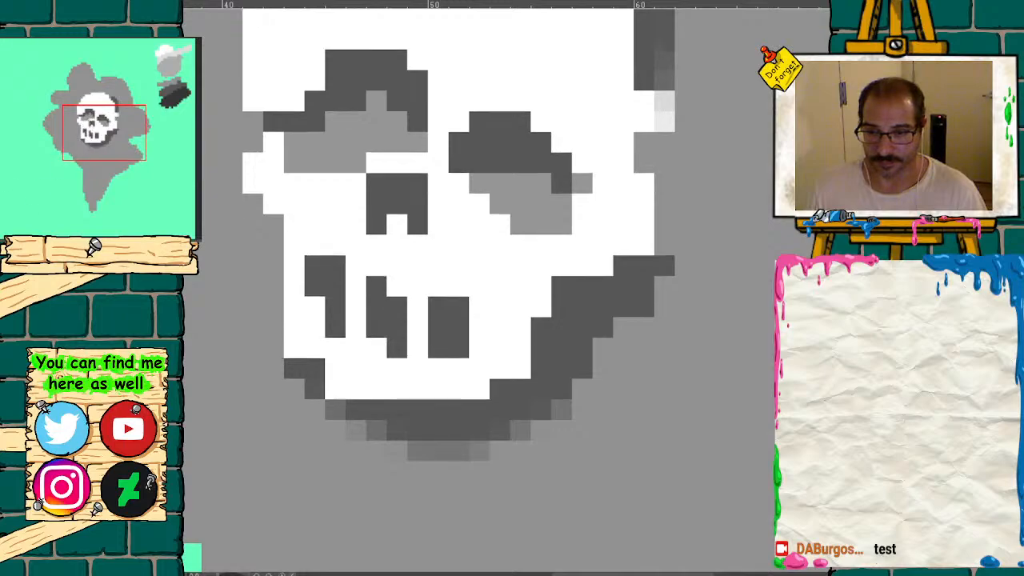
{"action": "scroll", "coordinate": [133, 128], "scroll_direction": "down", "scroll_amount": 3}
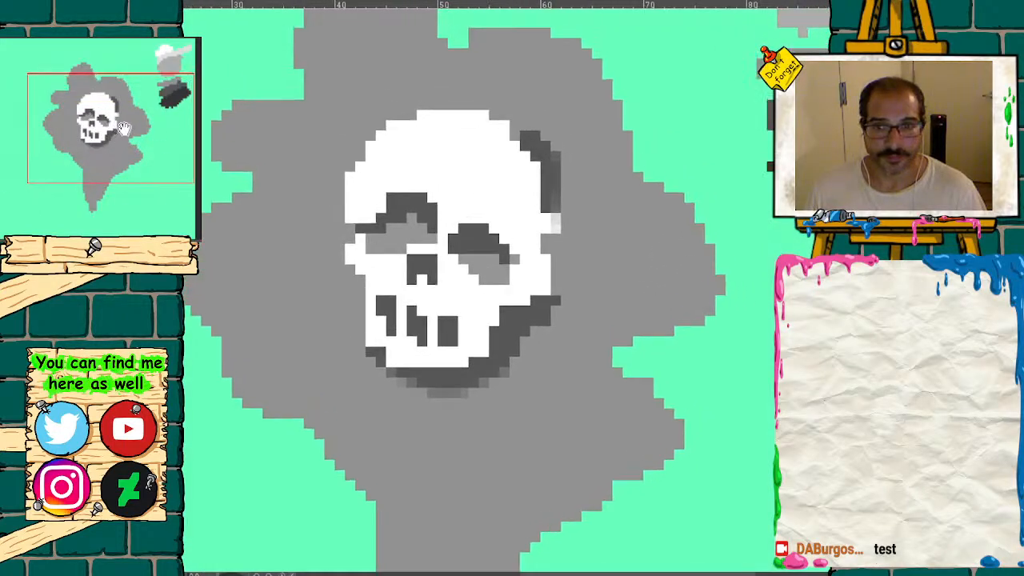
{"action": "key", "text": "Right"}
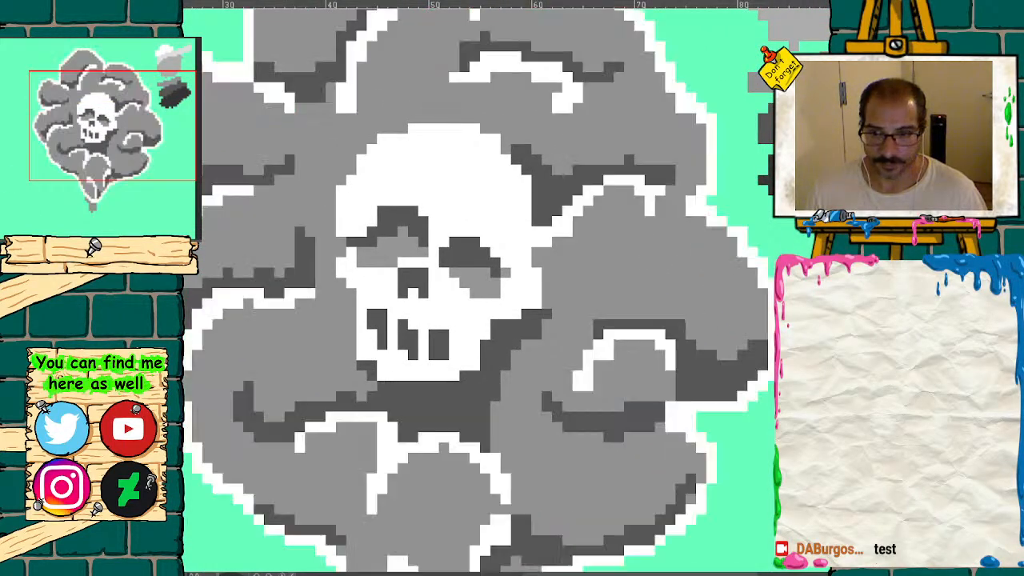
{"action": "key", "text": "Left"}
{"action": "key", "text": "Right"}
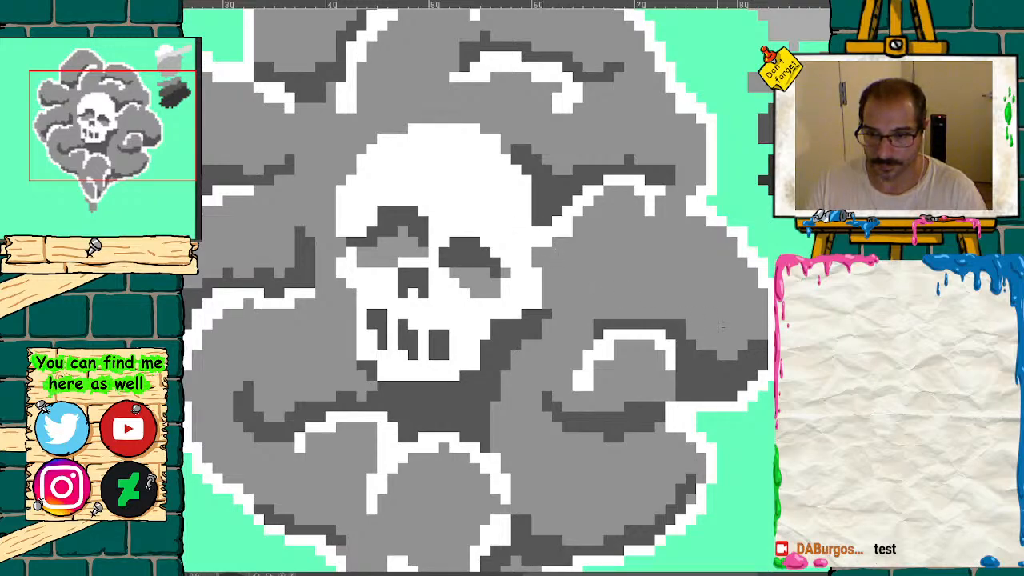
- Repaint the blurred edge of the pasted skull with solid dark grey shading along its right side and beneath the jaw
{"action": "key", "text": "Right"}
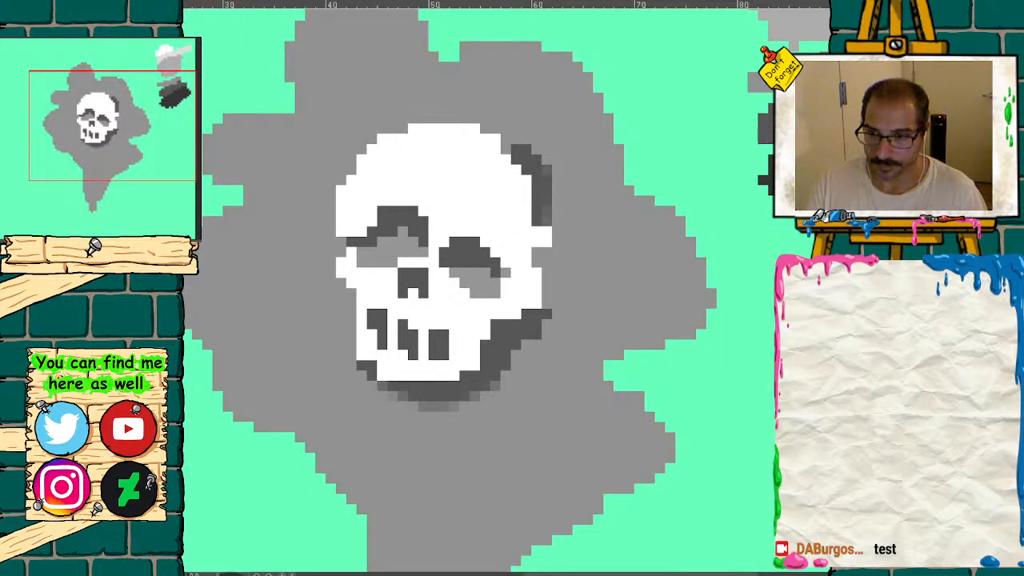
{"action": "key", "text": "Left"}
{"action": "key", "text": "Right"}
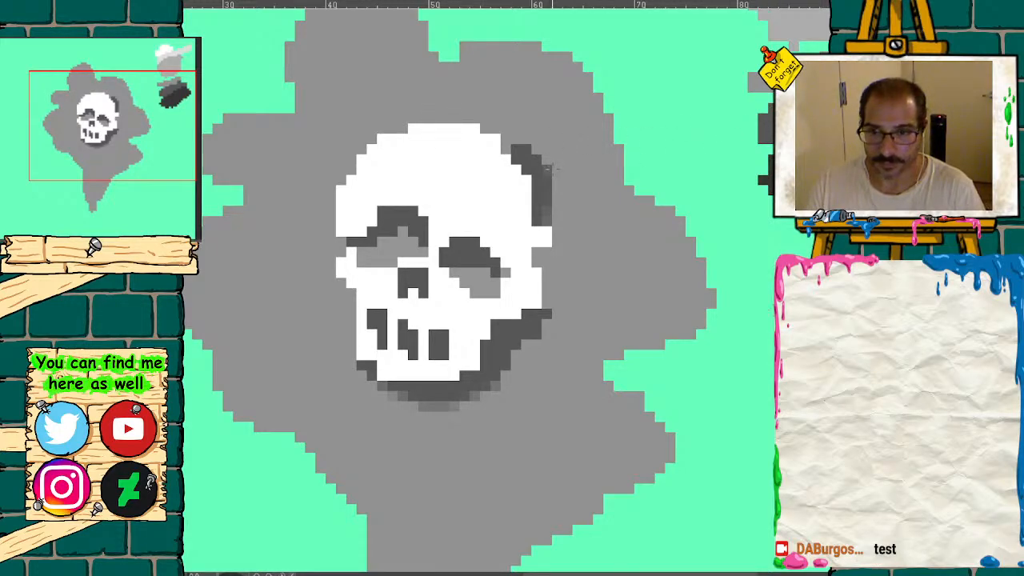
{"action": "mouse_move", "coordinate": [547, 252]}
{"action": "left_mouse_down"}
{"action": "mouse_move", "coordinate": [528, 332]}
{"action": "mouse_move", "coordinate": [503, 364]}
{"action": "left_mouse_up"}
{"action": "mouse_move", "coordinate": [471, 394]}
{"action": "left_mouse_down"}
{"action": "mouse_move", "coordinate": [430, 405]}
{"action": "mouse_move", "coordinate": [376, 382]}
{"action": "left_mouse_up"}
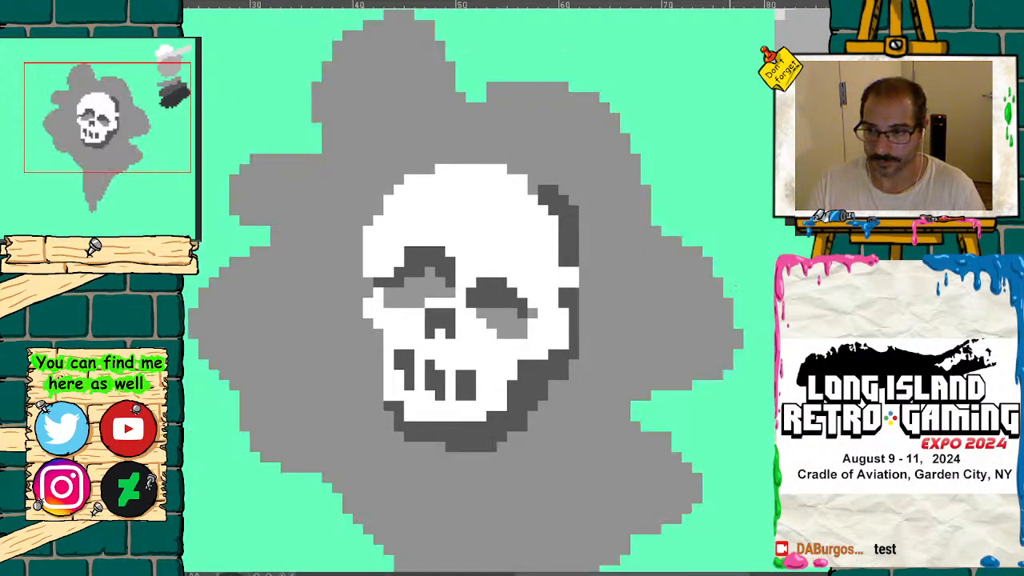
{"action": "mouse_move", "coordinate": [92, 106]}
{"action": "left_mouse_down"}
{"action": "mouse_move", "coordinate": [101, 75]}
{"action": "mouse_move", "coordinate": [101, 121]}
{"action": "left_mouse_up"}
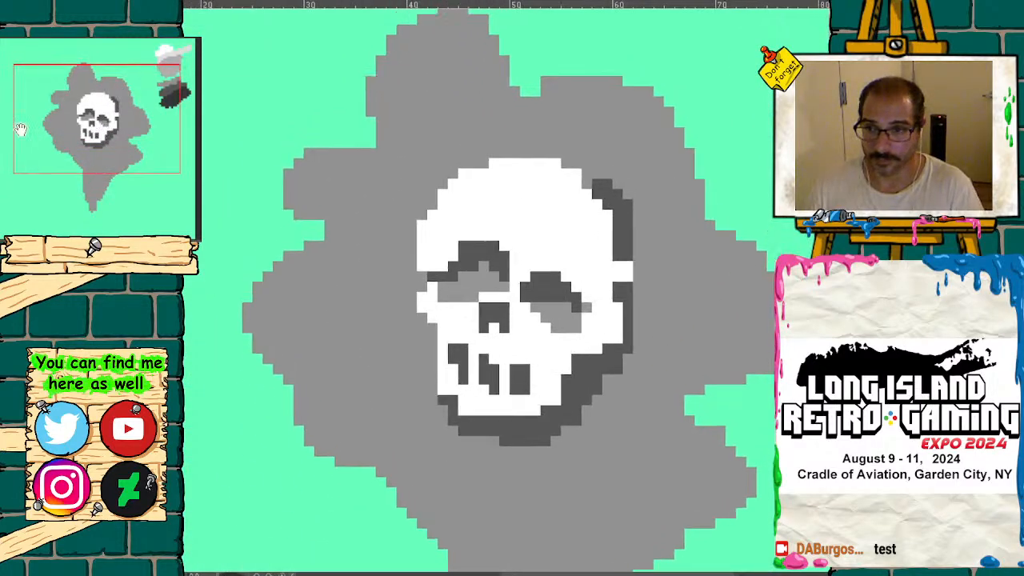
- Outline the grey silhouette's left lobes, pointed base and lower-right lobe in white
{"action": "mouse_move", "coordinate": [373, 136]}
{"action": "left_mouse_down"}
{"action": "mouse_move", "coordinate": [325, 149]}
{"action": "mouse_move", "coordinate": [282, 179]}
{"action": "mouse_move", "coordinate": [297, 216]}
{"action": "mouse_move", "coordinate": [331, 231]}
{"action": "mouse_move", "coordinate": [264, 270]}
{"action": "mouse_move", "coordinate": [248, 333]}
{"action": "mouse_move", "coordinate": [276, 383]}
{"action": "mouse_move", "coordinate": [289, 382]}
{"action": "left_mouse_up"}
{"action": "mouse_move", "coordinate": [376, 358]}
{"action": "left_mouse_down"}
{"action": "mouse_move", "coordinate": [297, 384]}
{"action": "mouse_move", "coordinate": [312, 442]}
{"action": "mouse_move", "coordinate": [355, 463]}
{"action": "left_mouse_up"}
{"action": "left_click_drag", "start_coordinate": [112, 128], "coordinate": [76, 196]}
{"action": "mouse_move", "coordinate": [269, 140]}
{"action": "left_mouse_down"}
{"action": "mouse_move", "coordinate": [307, 170]}
{"action": "mouse_move", "coordinate": [347, 240]}
{"action": "mouse_move", "coordinate": [400, 445]}
{"action": "mouse_move", "coordinate": [364, 348]}
{"action": "left_mouse_up"}
{"action": "mouse_move", "coordinate": [635, 192]}
{"action": "left_mouse_down"}
{"action": "mouse_move", "coordinate": [617, 217]}
{"action": "mouse_move", "coordinate": [533, 257]}
{"action": "mouse_move", "coordinate": [456, 368]}
{"action": "mouse_move", "coordinate": [436, 439]}
{"action": "mouse_move", "coordinate": [408, 459]}
{"action": "mouse_move", "coordinate": [438, 393]}
{"action": "left_mouse_up"}
{"action": "left_click_drag", "start_coordinate": [104, 177], "coordinate": [112, 148]}
{"action": "mouse_move", "coordinate": [476, 252]}
{"action": "left_mouse_down"}
{"action": "mouse_move", "coordinate": [575, 250]}
{"action": "mouse_move", "coordinate": [612, 308]}
{"action": "mouse_move", "coordinate": [588, 352]}
{"action": "mouse_move", "coordinate": [558, 367]}
{"action": "mouse_move", "coordinate": [619, 302]}
{"action": "left_mouse_up"}
- Continue the white outline around the silhouette's top lobes and right lobe, with a crease line running in to the skull
{"action": "left_click_drag", "start_coordinate": [133, 206], "coordinate": [139, 160]}
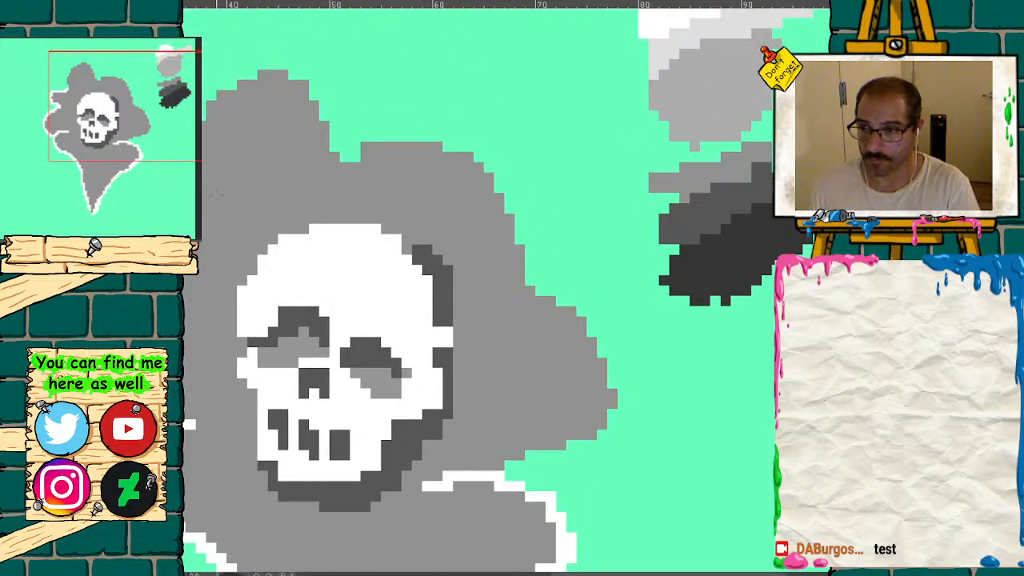
{"action": "left_click_drag", "start_coordinate": [205, 211], "coordinate": [240, 216]}
{"action": "mouse_move", "coordinate": [204, 141]}
{"action": "left_mouse_down"}
{"action": "mouse_move", "coordinate": [229, 91]}
{"action": "mouse_move", "coordinate": [272, 72]}
{"action": "mouse_move", "coordinate": [318, 110]}
{"action": "mouse_move", "coordinate": [358, 168]}
{"action": "mouse_move", "coordinate": [421, 147]}
{"action": "mouse_move", "coordinate": [491, 192]}
{"action": "mouse_move", "coordinate": [524, 285]}
{"action": "left_mouse_up"}
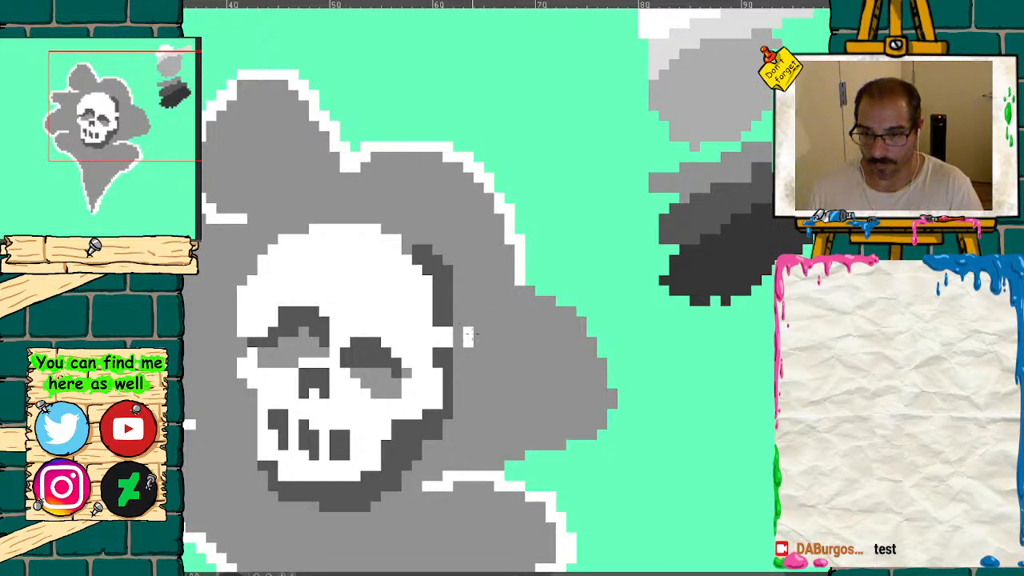
{"action": "left_click_drag", "start_coordinate": [467, 340], "coordinate": [527, 286]}
{"action": "mouse_move", "coordinate": [465, 325]}
{"action": "left_mouse_down"}
{"action": "mouse_move", "coordinate": [512, 301]}
{"action": "mouse_move", "coordinate": [583, 309]}
{"action": "mouse_move", "coordinate": [615, 387]}
{"action": "mouse_move", "coordinate": [593, 430]}
{"action": "mouse_move", "coordinate": [492, 465]}
{"action": "left_mouse_up"}
- Paint two light grey highlight streaks down the silhouette's tapering stem below the skull, using the mushroom cloud frame as reference
{"action": "mouse_move", "coordinate": [166, 149]}
{"action": "left_mouse_down"}
{"action": "mouse_move", "coordinate": [131, 202]}
{"action": "mouse_move", "coordinate": [137, 248]}
{"action": "mouse_move", "coordinate": [137, 191]}
{"action": "mouse_move", "coordinate": [136, 212]}
{"action": "left_mouse_up"}
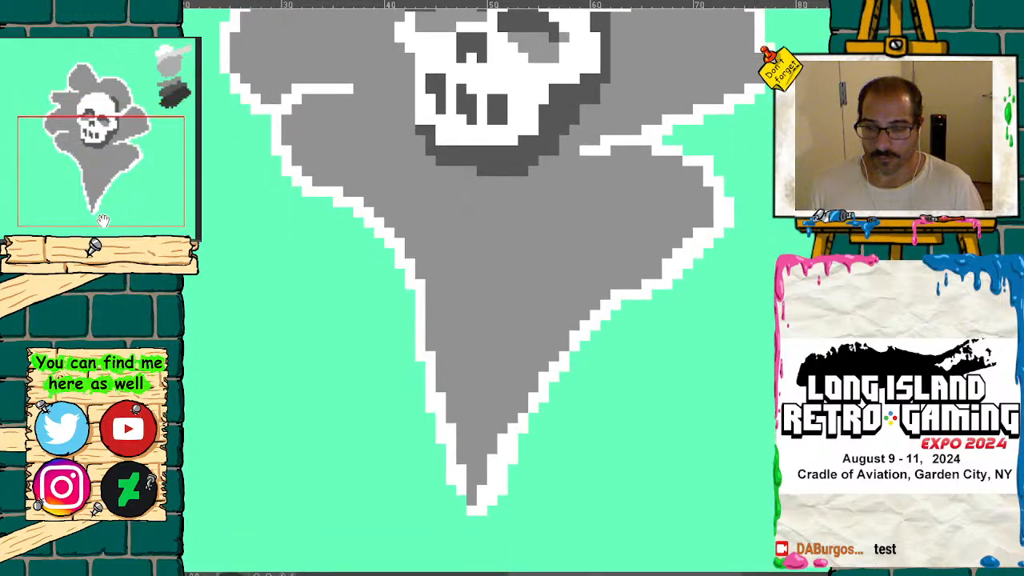
{"action": "key", "text": "Right"}
{"action": "key", "text": "Right"}
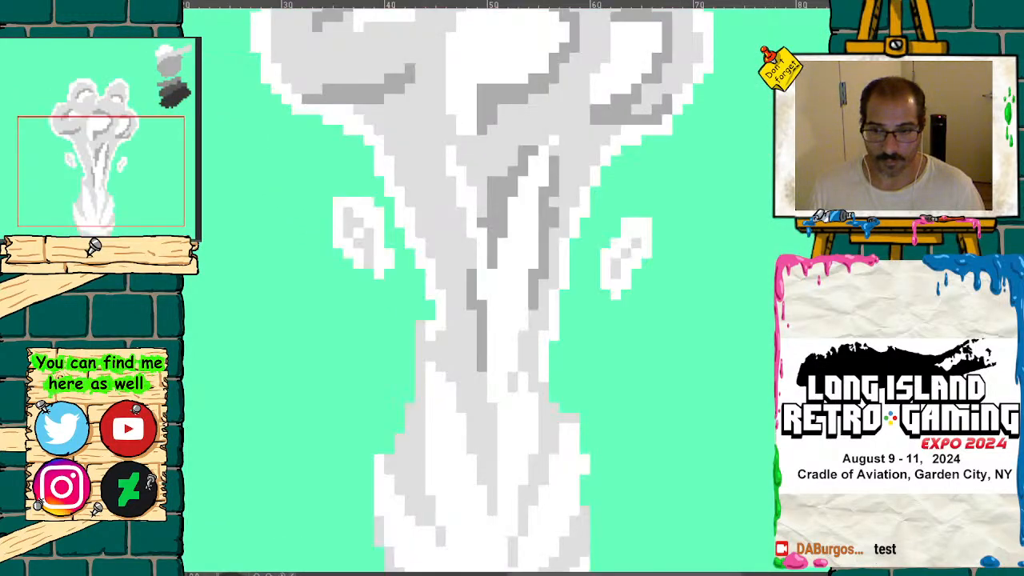
{"action": "key", "text": "Left"}
{"action": "key", "text": "Left"}
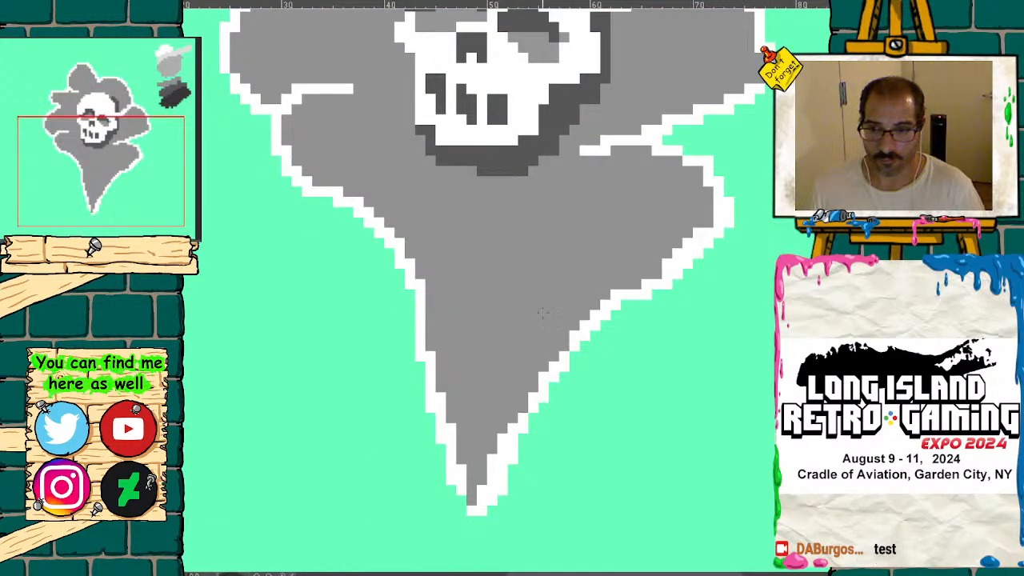
{"action": "mouse_move", "coordinate": [497, 272]}
{"action": "left_mouse_down"}
{"action": "mouse_move", "coordinate": [512, 316]}
{"action": "mouse_move", "coordinate": [508, 260]}
{"action": "mouse_move", "coordinate": [524, 290]}
{"action": "mouse_move", "coordinate": [534, 253]}
{"action": "left_mouse_up"}
{"action": "scroll", "coordinate": [504, 288], "scroll_direction": "up", "scroll_amount": 5}
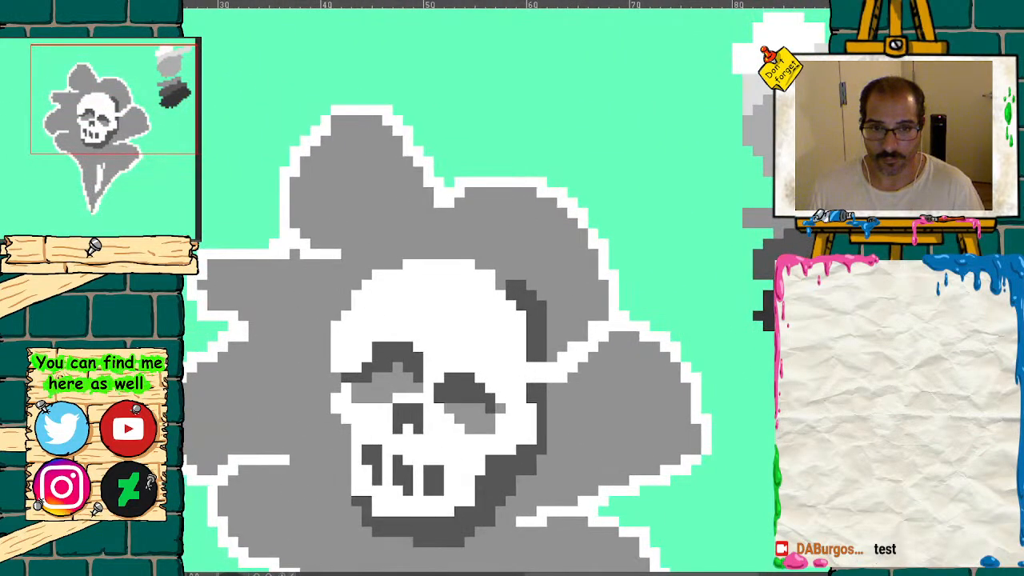
{"action": "left_click_drag", "start_coordinate": [449, 480], "coordinate": [543, 174]}
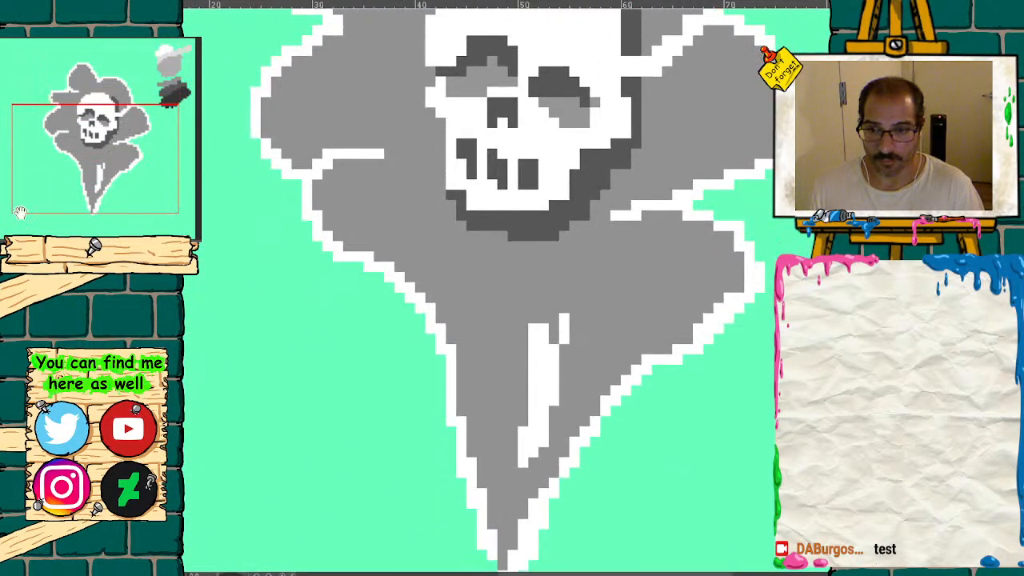
{"action": "mouse_move", "coordinate": [544, 328]}
{"action": "left_mouse_down"}
{"action": "mouse_move", "coordinate": [525, 424]}
{"action": "mouse_move", "coordinate": [534, 332]}
{"action": "mouse_move", "coordinate": [513, 472]}
{"action": "mouse_move", "coordinate": [560, 320]}
{"action": "mouse_move", "coordinate": [543, 374]}
{"action": "mouse_move", "coordinate": [544, 442]}
{"action": "mouse_move", "coordinate": [515, 483]}
{"action": "left_mouse_up"}
{"action": "mouse_move", "coordinate": [482, 308]}
{"action": "left_mouse_down"}
{"action": "mouse_move", "coordinate": [490, 399]}
{"action": "mouse_move", "coordinate": [461, 266]}
{"action": "mouse_move", "coordinate": [481, 365]}
{"action": "left_mouse_up"}
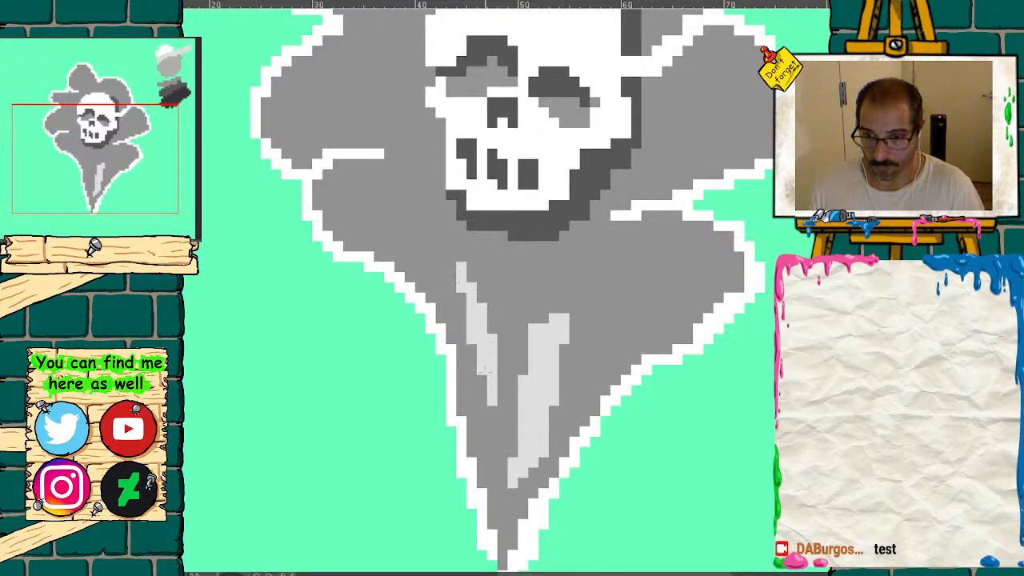
{"action": "mouse_move", "coordinate": [588, 293]}
{"action": "left_mouse_down"}
{"action": "mouse_move", "coordinate": [616, 264]}
{"action": "mouse_move", "coordinate": [596, 310]}
{"action": "left_mouse_up"}
- Compare the new stem highlights with the stem shading on the neighbouring mushroom cloud frame
{"action": "key", "text": "Left"}
{"action": "key", "text": "Left"}
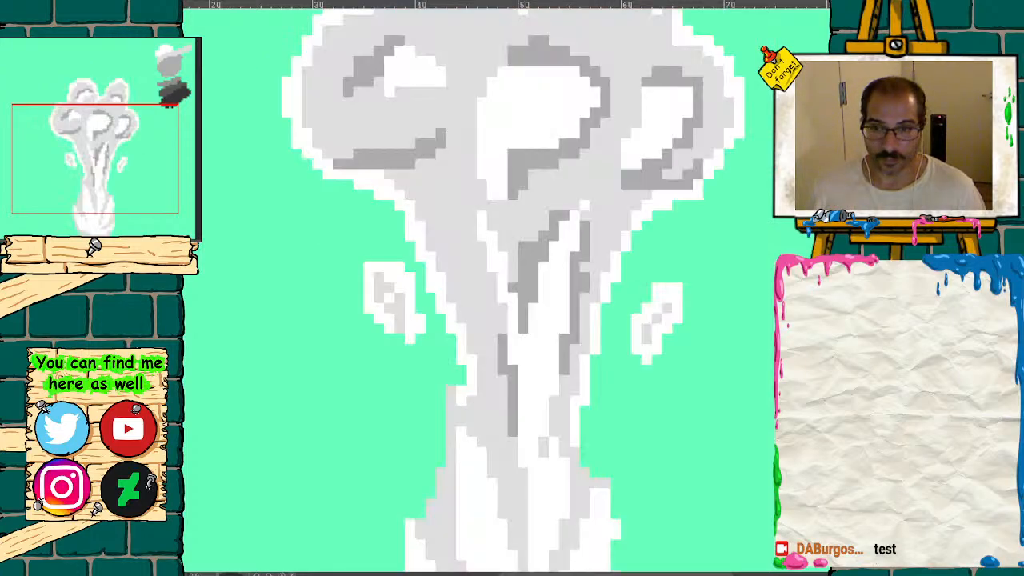
{"action": "key", "text": "Left"}
{"action": "key", "text": "Left"}
{"action": "key", "text": "Right"}
{"action": "key", "text": "Left"}
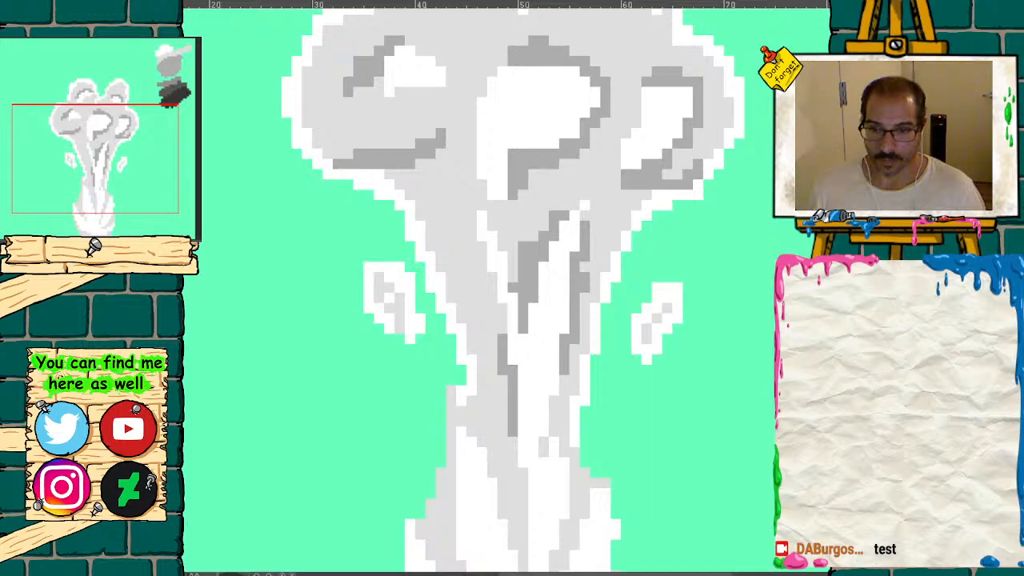
- Compare the mushroom cloud frame's lobes and stem shading with the outlined skull cloud in-between by flipping between the frames
{"action": "key", "text": "Right"}
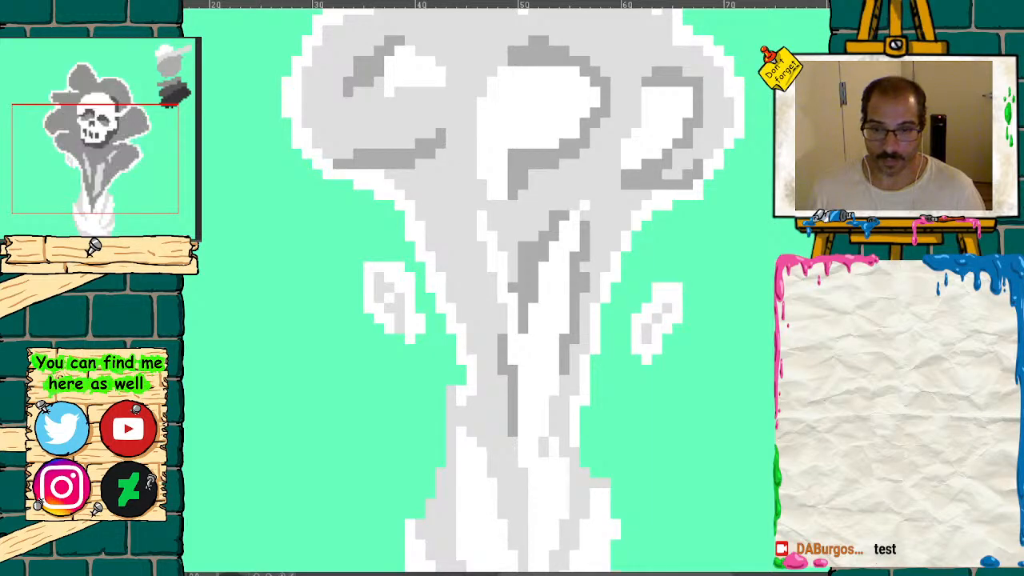
{"action": "key", "text": "Left"}
{"action": "key", "text": "Right"}
{"action": "key", "text": "Right"}
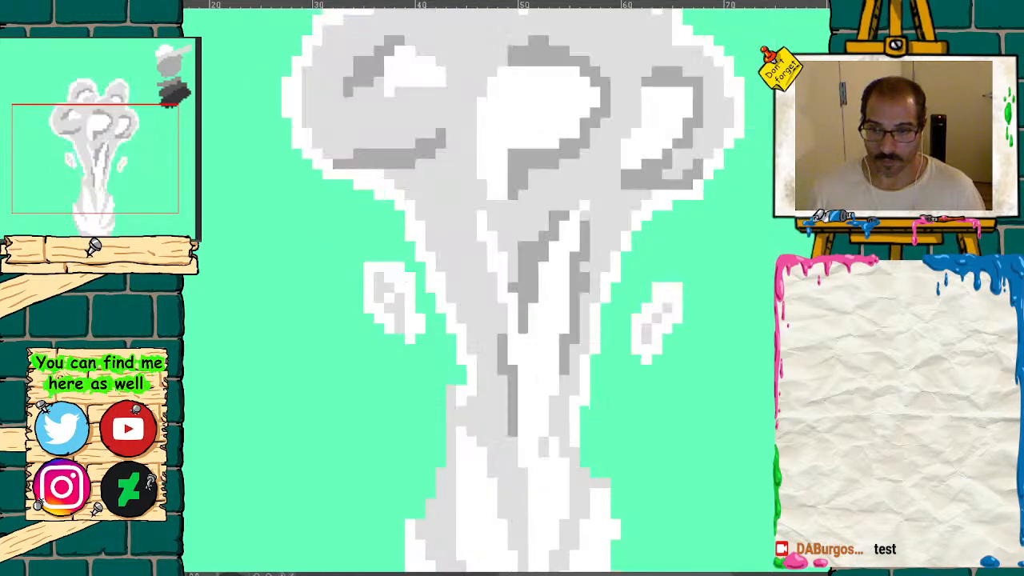
{"action": "key", "text": "Right"}
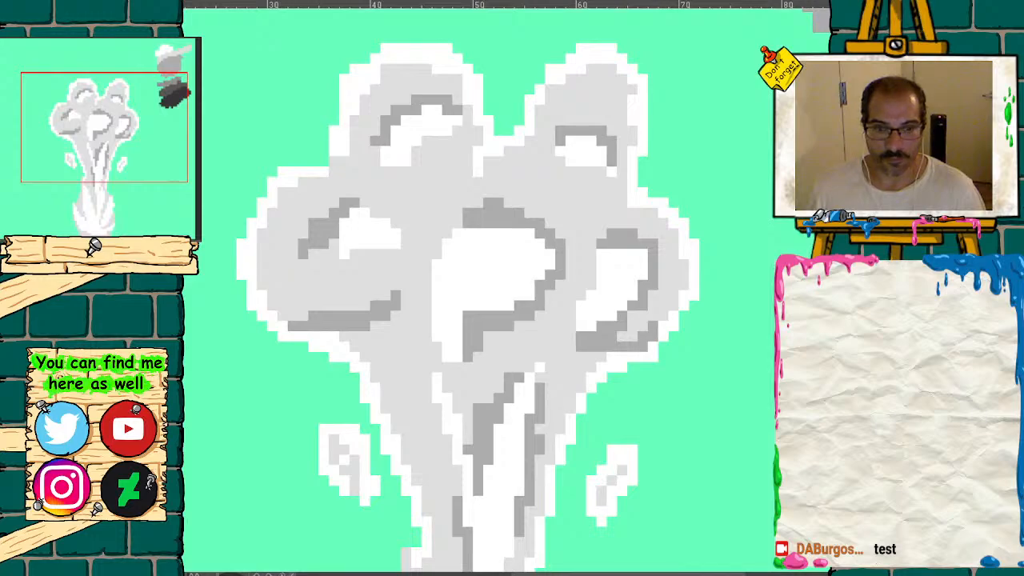
{"action": "key", "text": "Right"}
{"action": "key", "text": "Left"}
{"action": "key", "text": "Right"}
{"action": "key", "text": "Left"}
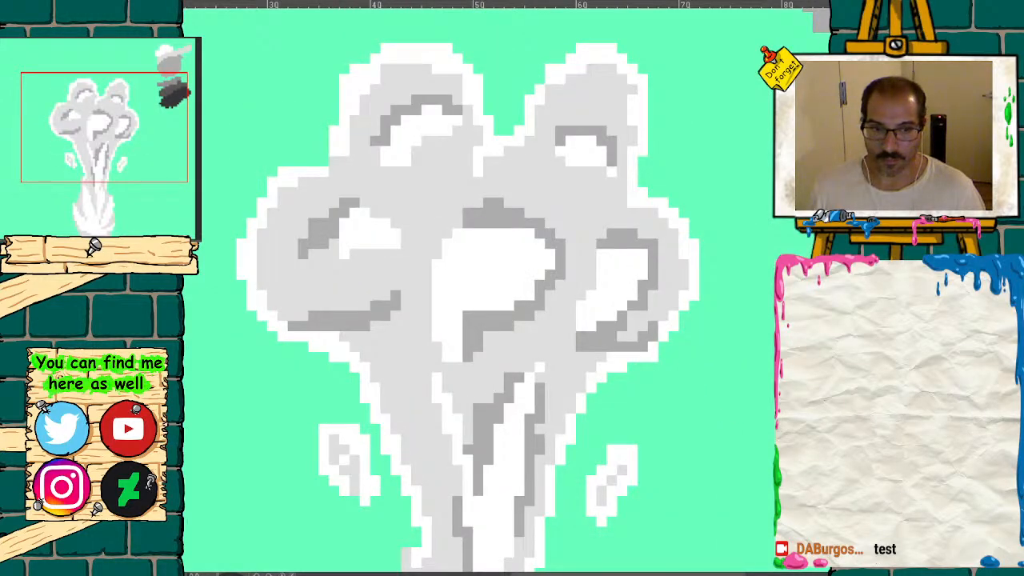
{"action": "key", "text": "Right"}
{"action": "key", "text": "Left"}
{"action": "key", "text": "Right"}
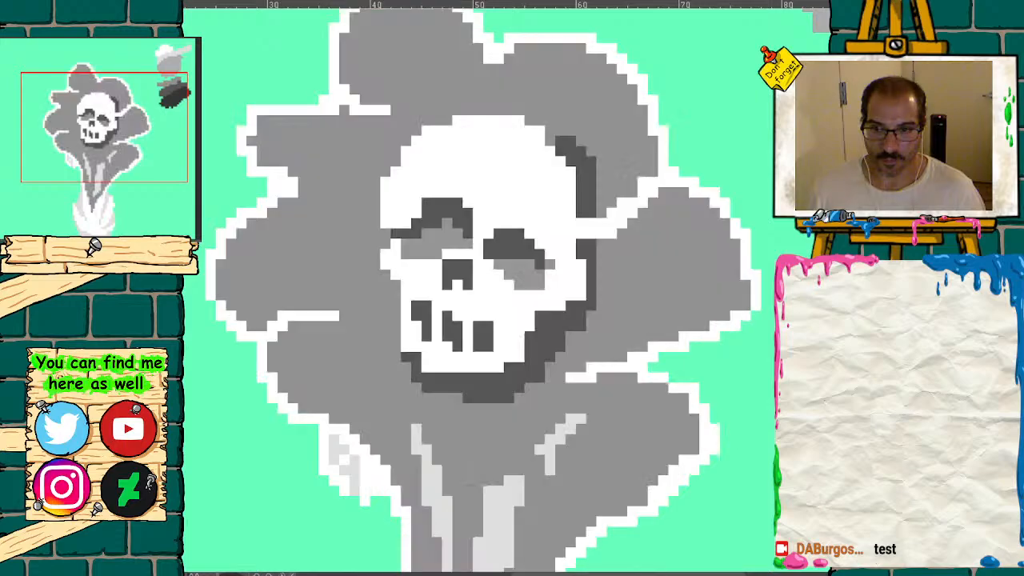
{"action": "key", "text": "Right"}
- Paint dark grey shadows along the lower edges of the silhouette's side and top lobes, using the finished skull cloud frame as reference
{"action": "left_click_drag", "start_coordinate": [480, 240], "coordinate": [485, 326]}
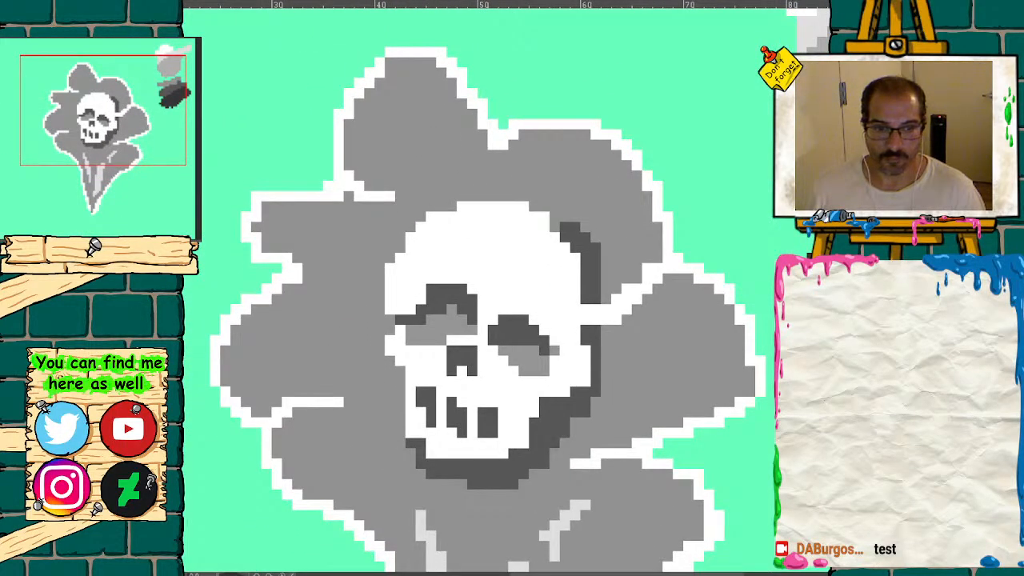
{"action": "key", "text": "Right"}
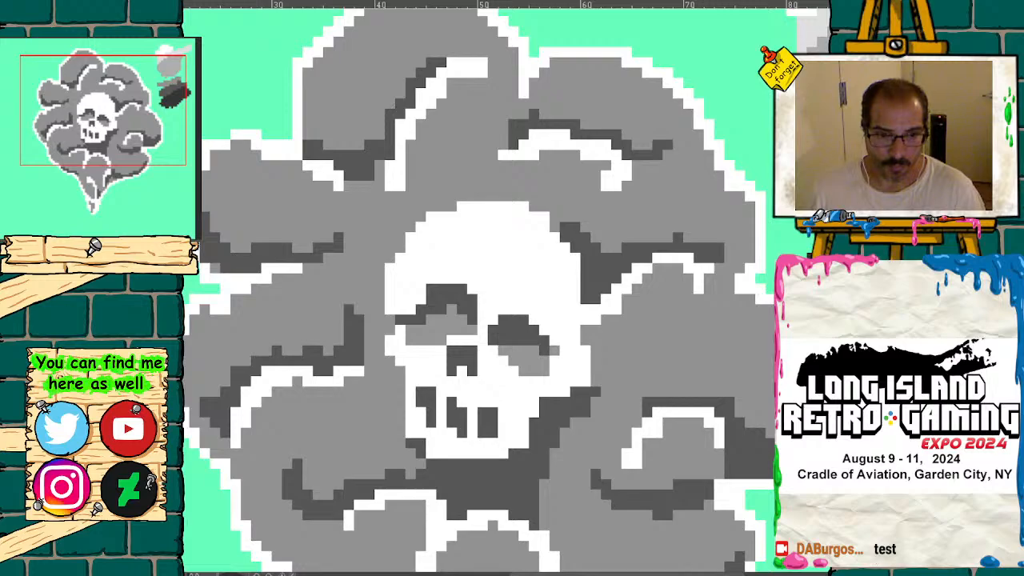
{"action": "key", "text": "Left"}
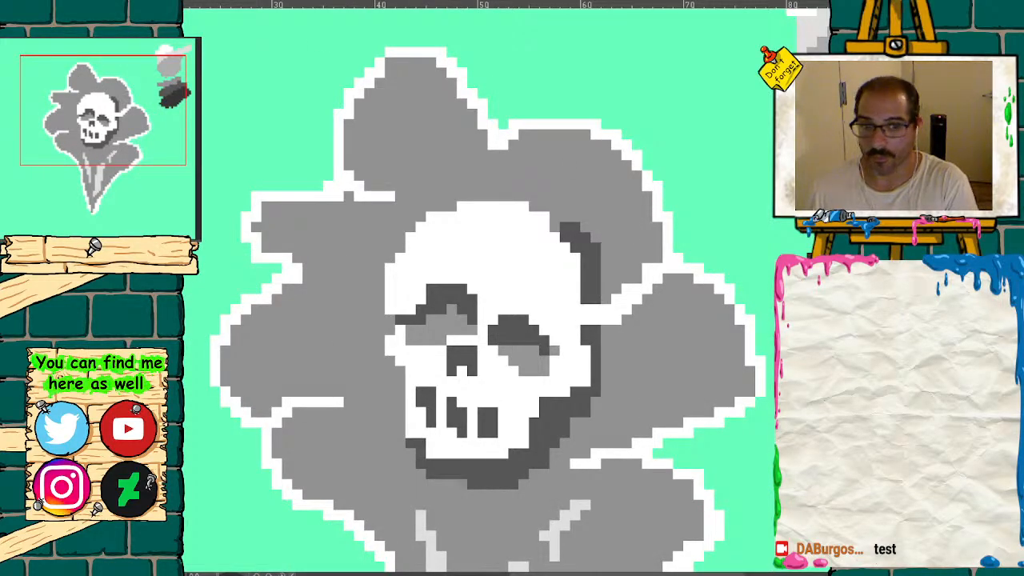
{"action": "left_click_drag", "start_coordinate": [125, 144], "coordinate": [124, 167]}
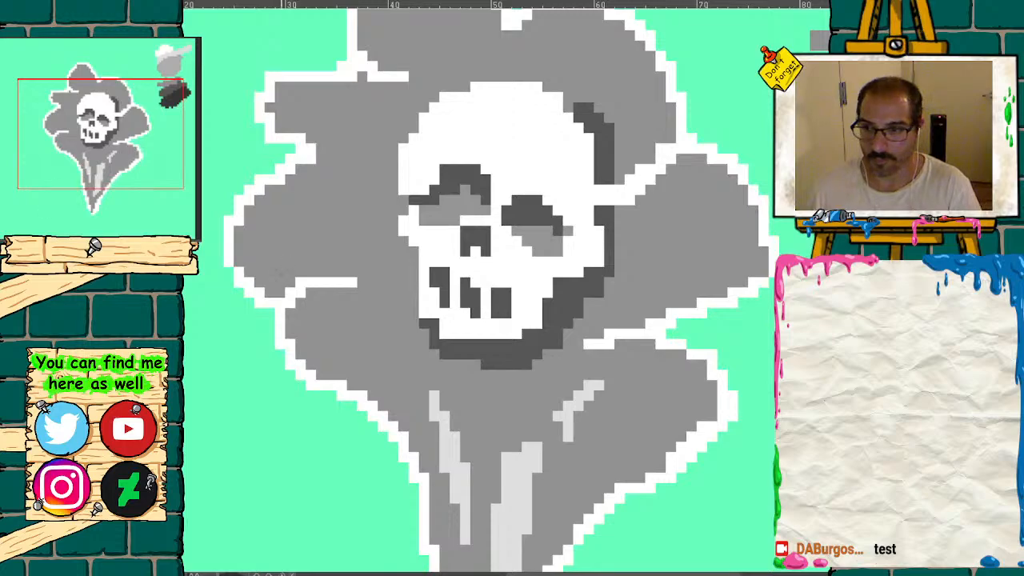
{"action": "left_click_drag", "start_coordinate": [352, 267], "coordinate": [278, 289]}
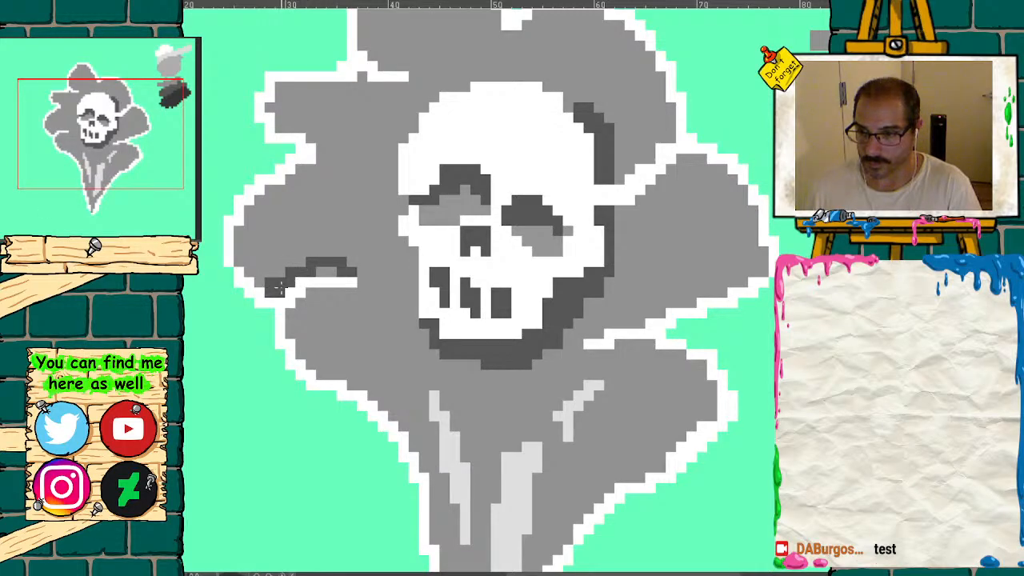
{"action": "left_click_drag", "start_coordinate": [288, 126], "coordinate": [328, 136]}
{"action": "mouse_move", "coordinate": [752, 274]}
{"action": "left_mouse_down"}
{"action": "mouse_move", "coordinate": [603, 335]}
{"action": "mouse_move", "coordinate": [643, 313]}
{"action": "left_mouse_up"}
{"action": "mouse_move", "coordinate": [672, 128]}
{"action": "left_mouse_down"}
{"action": "mouse_move", "coordinate": [637, 164]}
{"action": "mouse_move", "coordinate": [670, 271]}
{"action": "left_mouse_up"}
{"action": "mouse_move", "coordinate": [507, 102]}
{"action": "left_mouse_down"}
{"action": "mouse_move", "coordinate": [526, 143]}
{"action": "mouse_move", "coordinate": [476, 152]}
{"action": "left_mouse_up"}
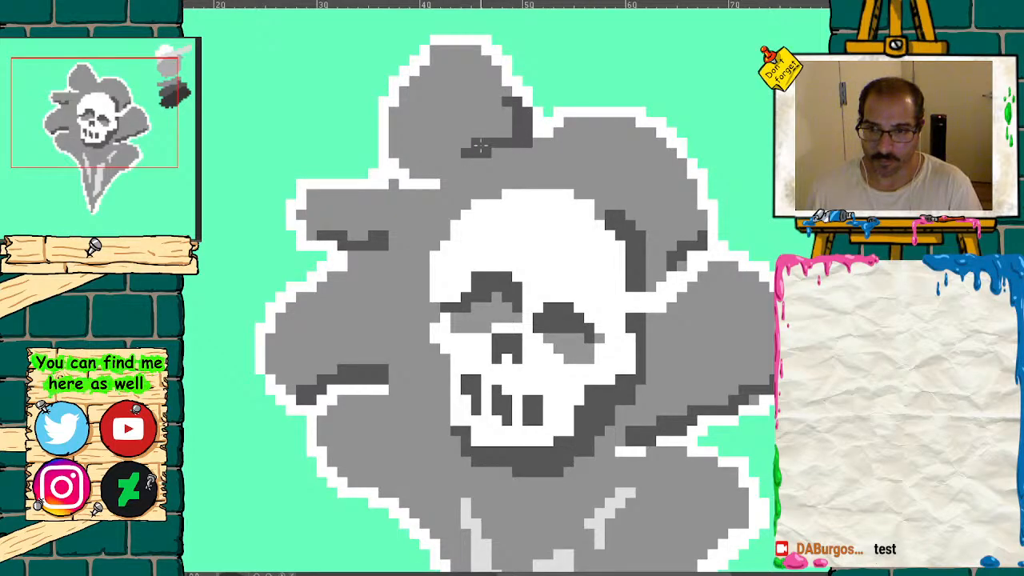
- Paint dark grey shadows along the lower-right lobe's underside and beside the light streaks on the stem
{"action": "scroll", "coordinate": [724, 239], "scroll_direction": "down", "scroll_amount": 6}
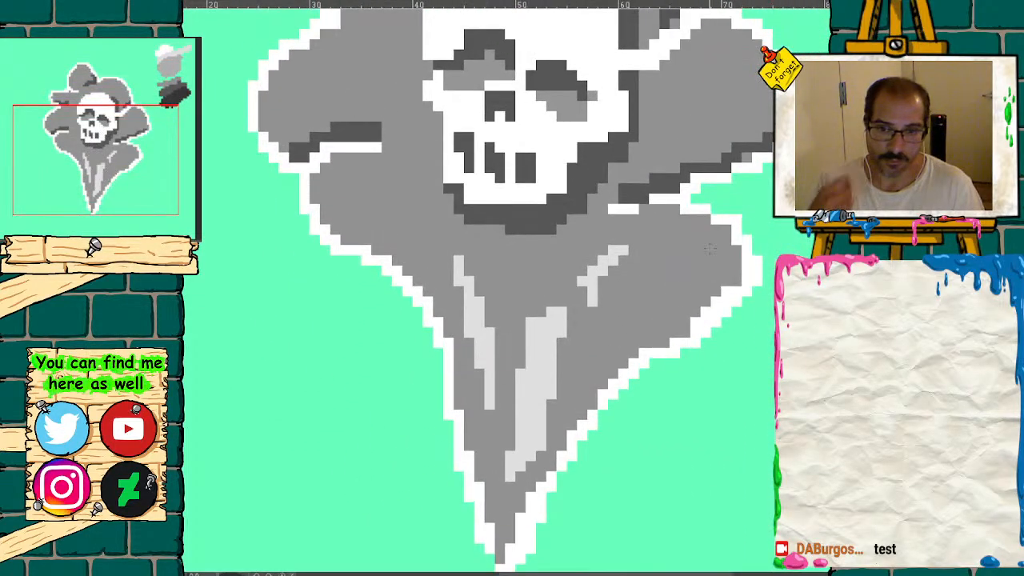
{"action": "mouse_move", "coordinate": [728, 276]}
{"action": "left_mouse_down"}
{"action": "mouse_move", "coordinate": [601, 383]}
{"action": "mouse_move", "coordinate": [572, 439]}
{"action": "left_mouse_up"}
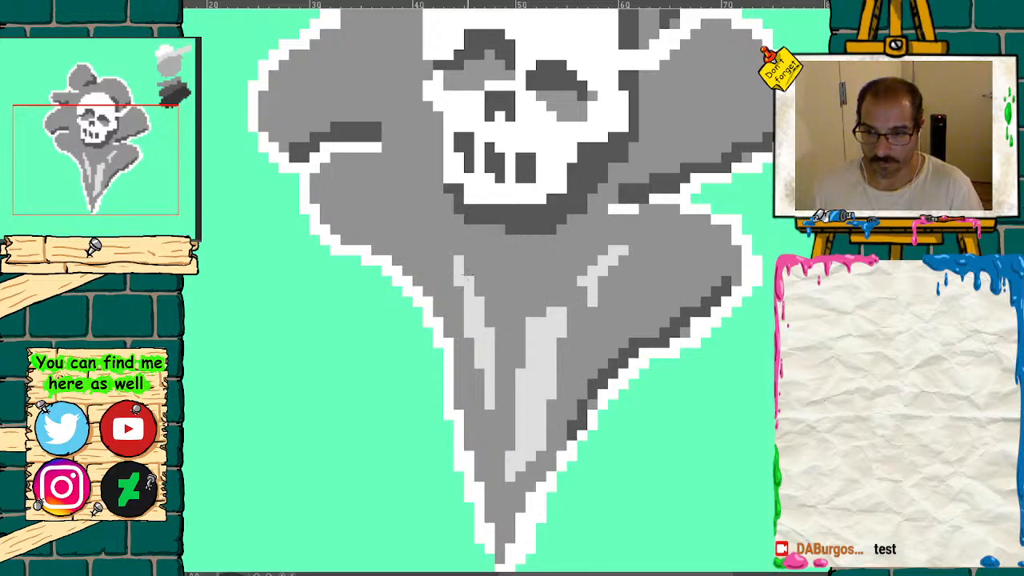
{"action": "left_click_drag", "start_coordinate": [447, 246], "coordinate": [459, 296]}
{"action": "mouse_move", "coordinate": [614, 238]}
{"action": "left_mouse_down"}
{"action": "mouse_move", "coordinate": [538, 316]}
{"action": "mouse_move", "coordinate": [518, 361]}
{"action": "mouse_move", "coordinate": [511, 439]}
{"action": "left_mouse_up"}
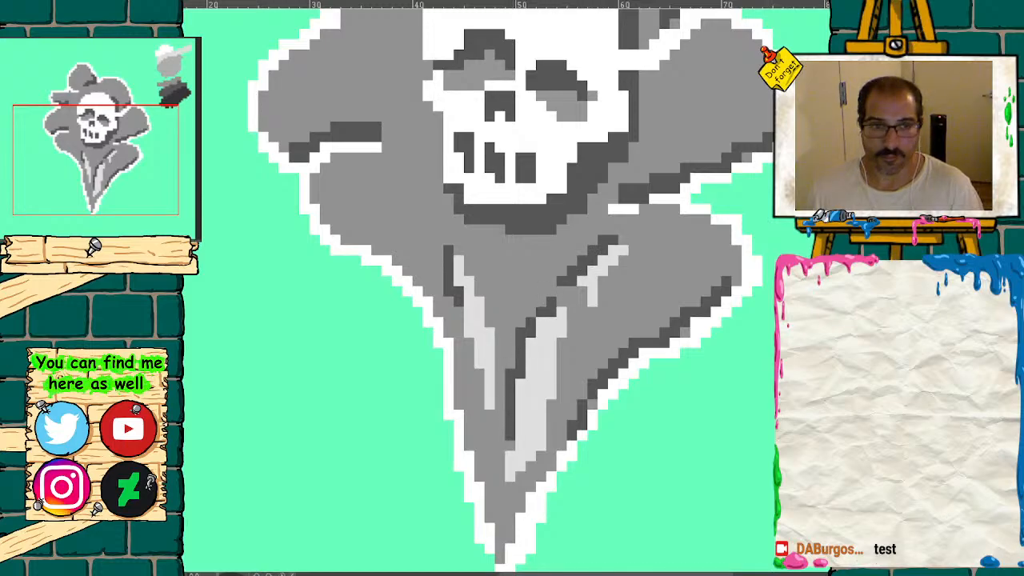
- Compare the newly shaded in-between with the full skull cloud frames that follow it, viewing the whole canvas
{"action": "scroll", "coordinate": [518, 328], "scroll_direction": "down", "scroll_amount": 3}
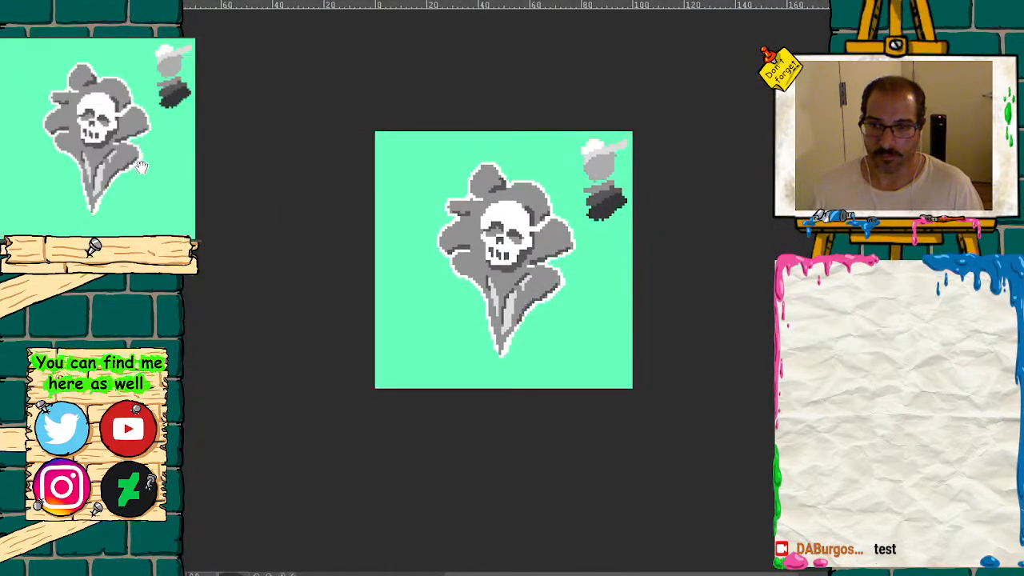
{"action": "key", "text": "Right"}
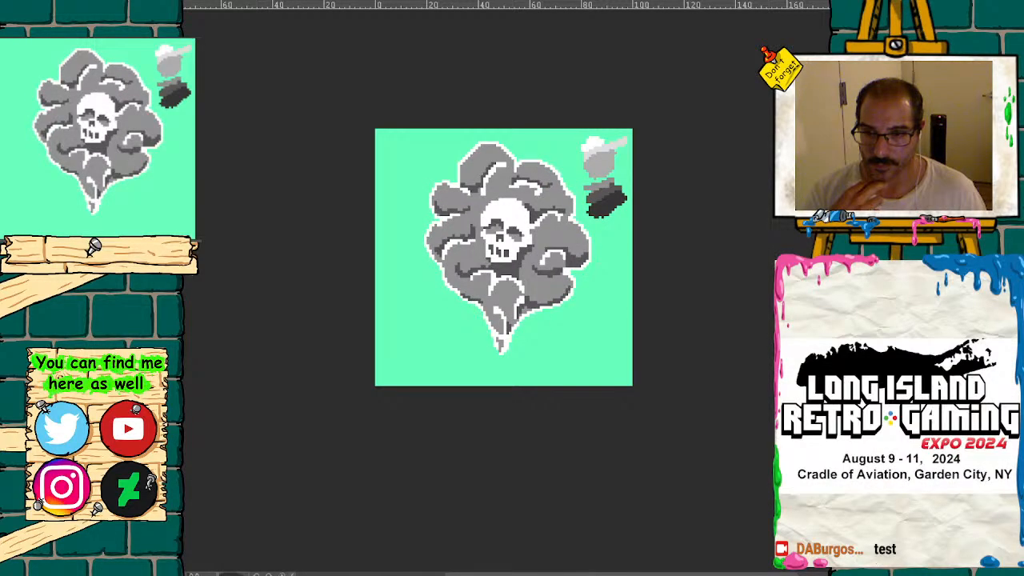
{"action": "key", "text": "Left"}
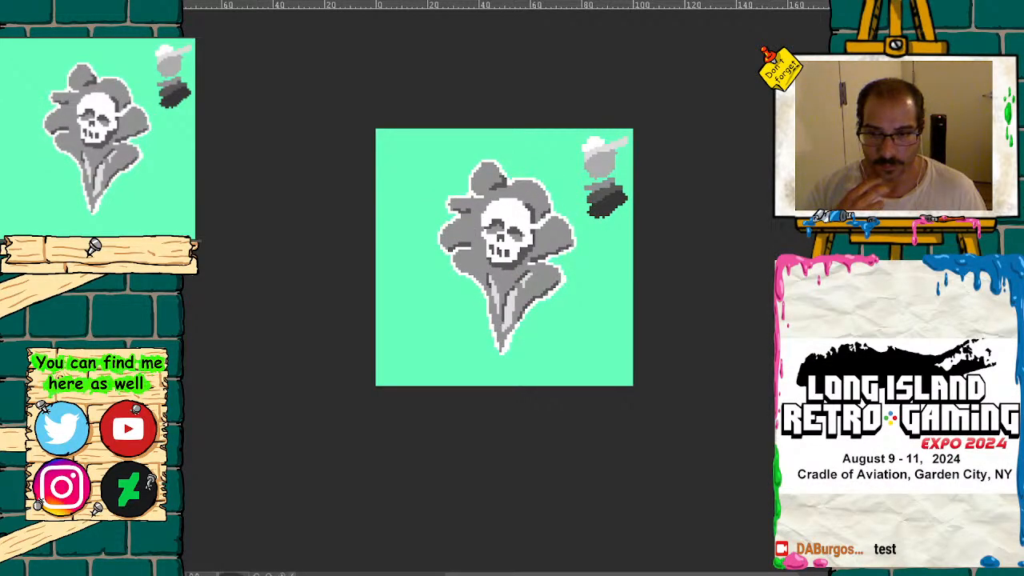
{"action": "key", "text": "Right"}
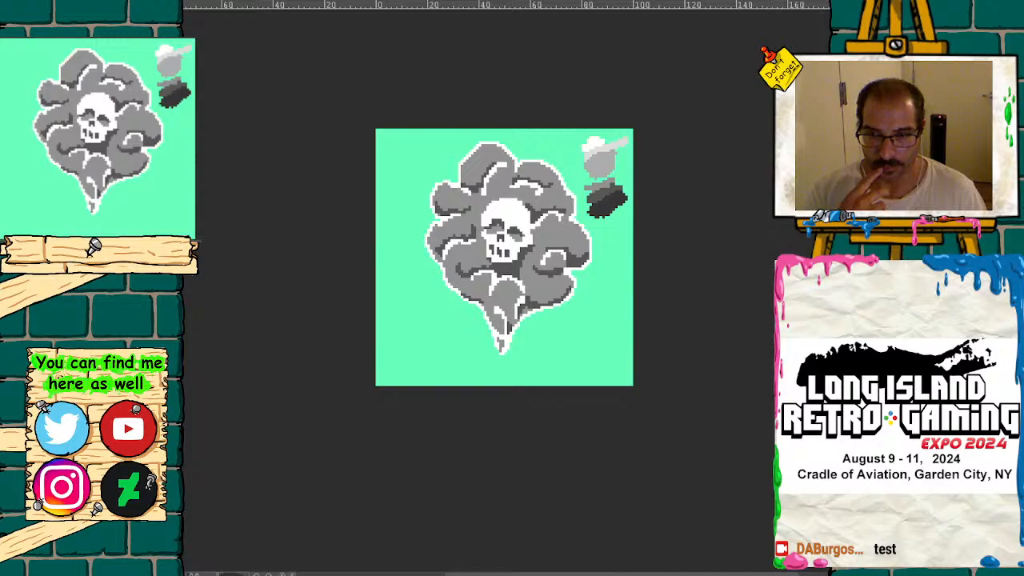
{"action": "key", "text": "Right"}
{"action": "key", "text": "Right"}
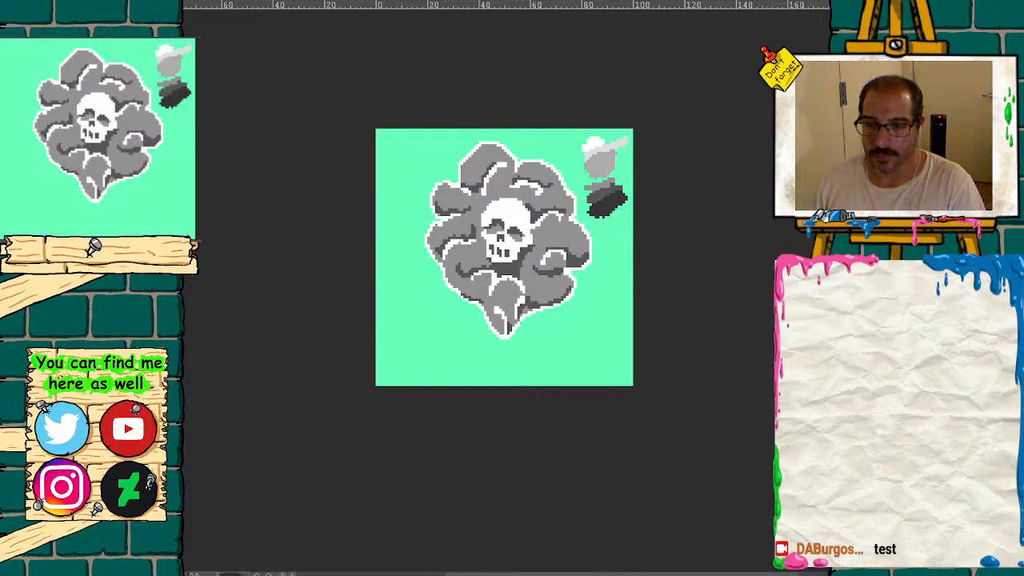
- Switch to the two cowboy sprite documents and examine their poses and shading up close
{"action": "key", "text": "ctrl+Tab"}
{"action": "key", "text": "ctrl+plus"}
{"action": "key", "text": "ctrl+plus"}
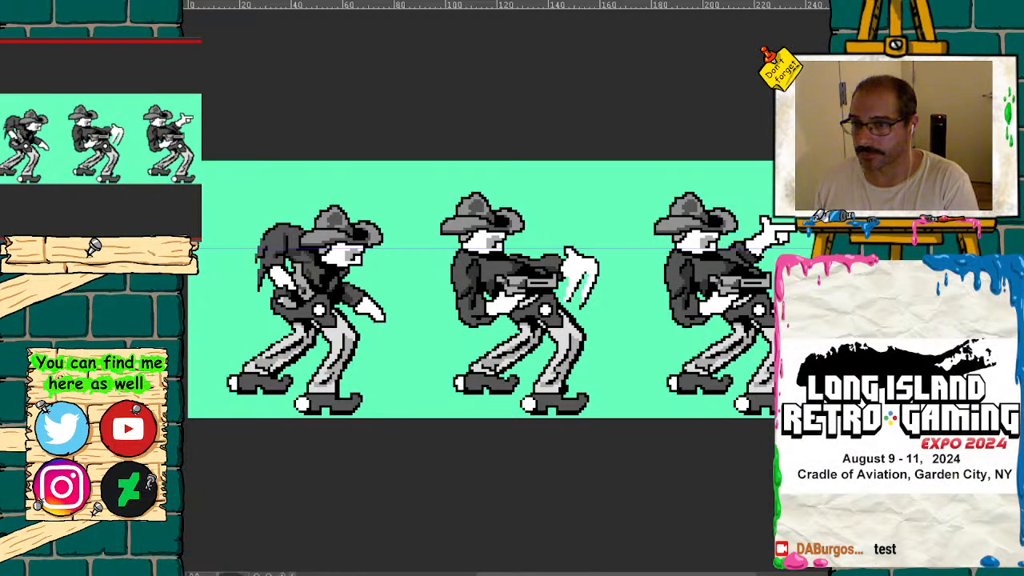
{"action": "key", "text": "ctrl+Tab"}
{"action": "key", "text": "ctrl+plus"}
{"action": "key", "text": "ctrl+plus"}
{"action": "key", "text": "ctrl+plus"}
{"action": "key", "text": "ctrl+plus"}
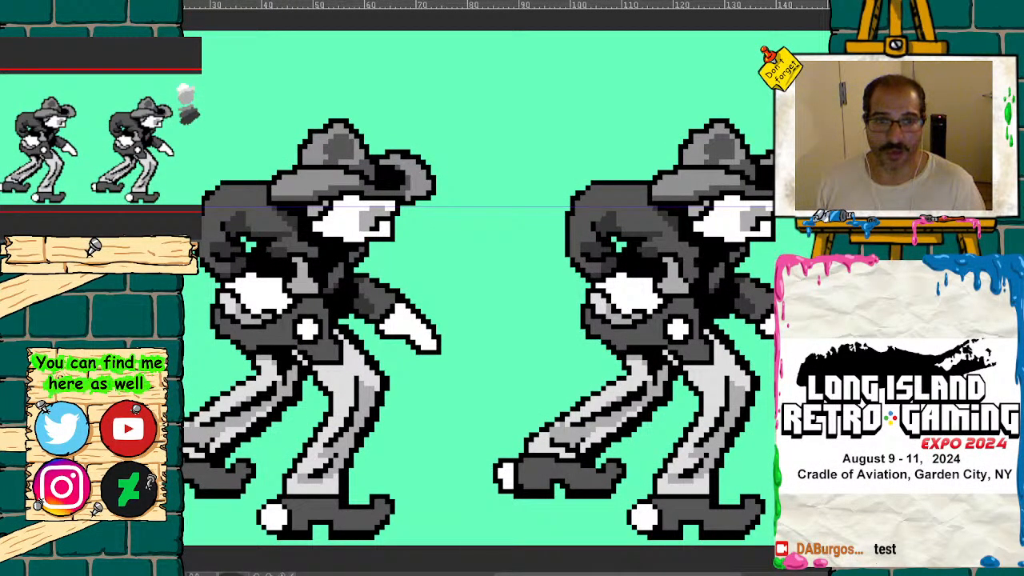
- Try a horizontal guide across the two crouching cowboys' hats and remove it again
{"action": "key", "text": "ctrl+0"}
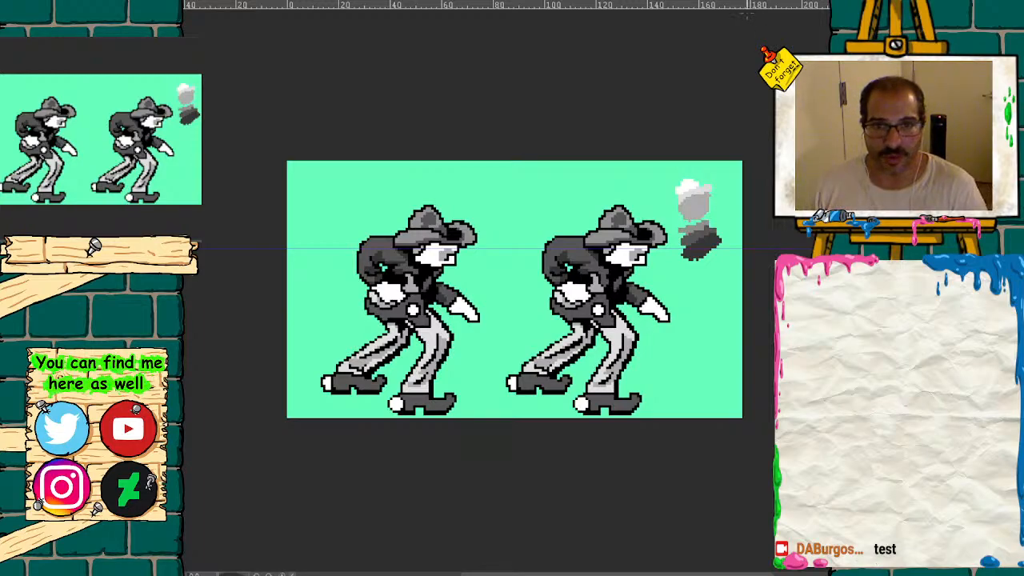
{"action": "left_click_drag", "start_coordinate": [750, 8], "coordinate": [620, 237]}
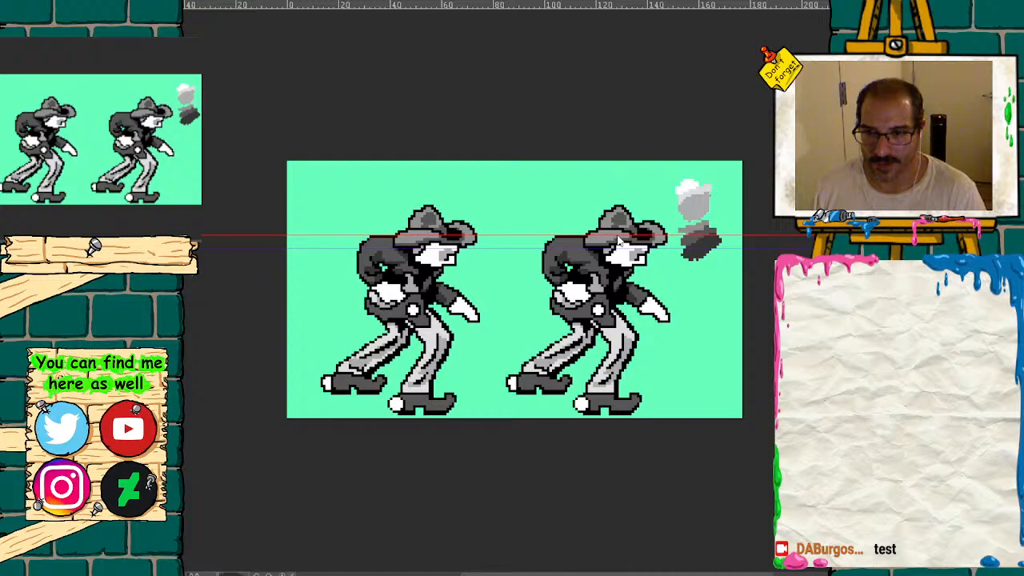
{"action": "left_click_drag", "start_coordinate": [619, 239], "coordinate": [677, 30]}
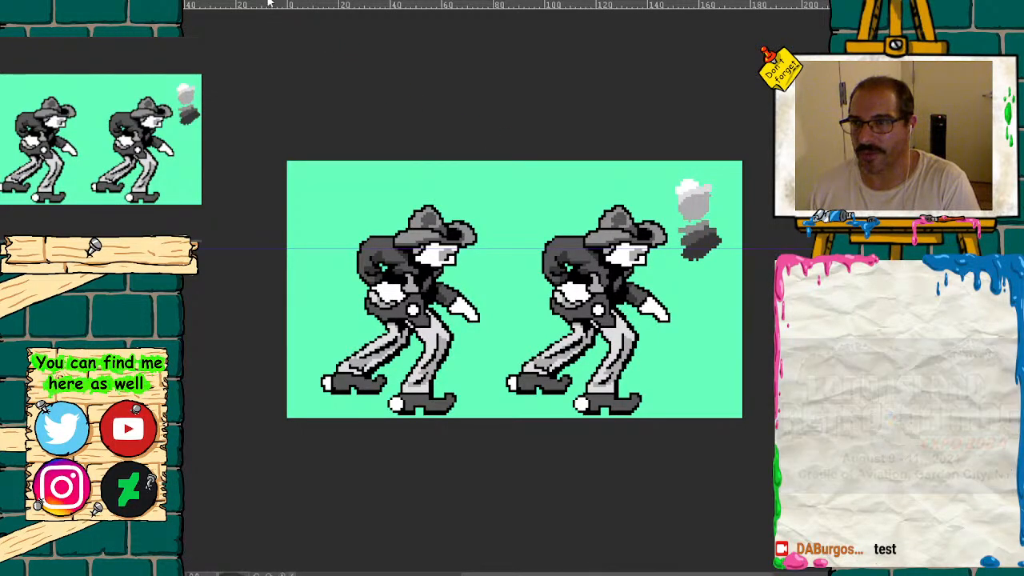
- Review the three-pose cowboy sheet and the spinning 7 coin sprite sheet, and return to the skull cloud document
{"action": "left_click", "coordinate": [448, 1]}
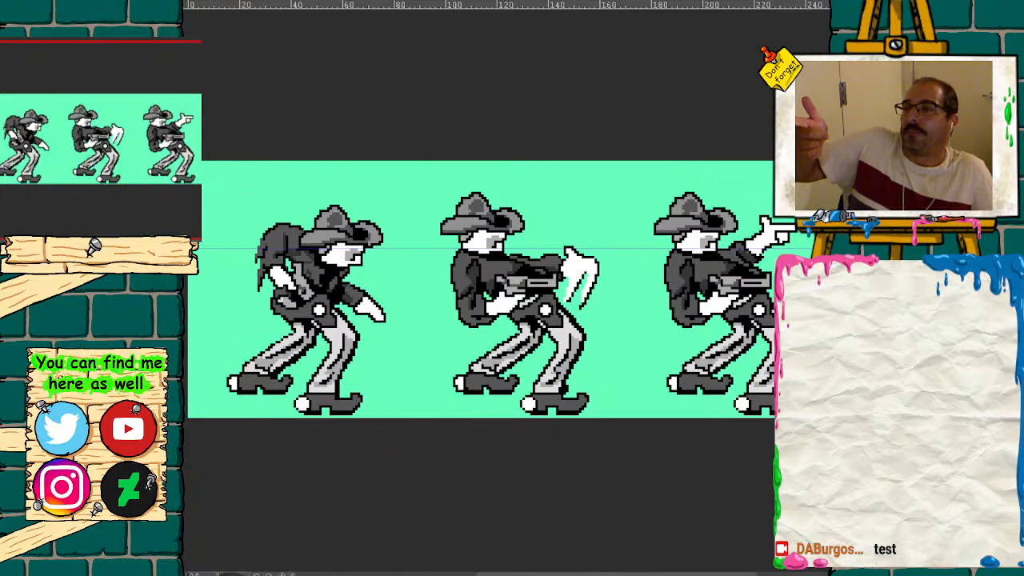
{"action": "left_click", "coordinate": [211, 4]}
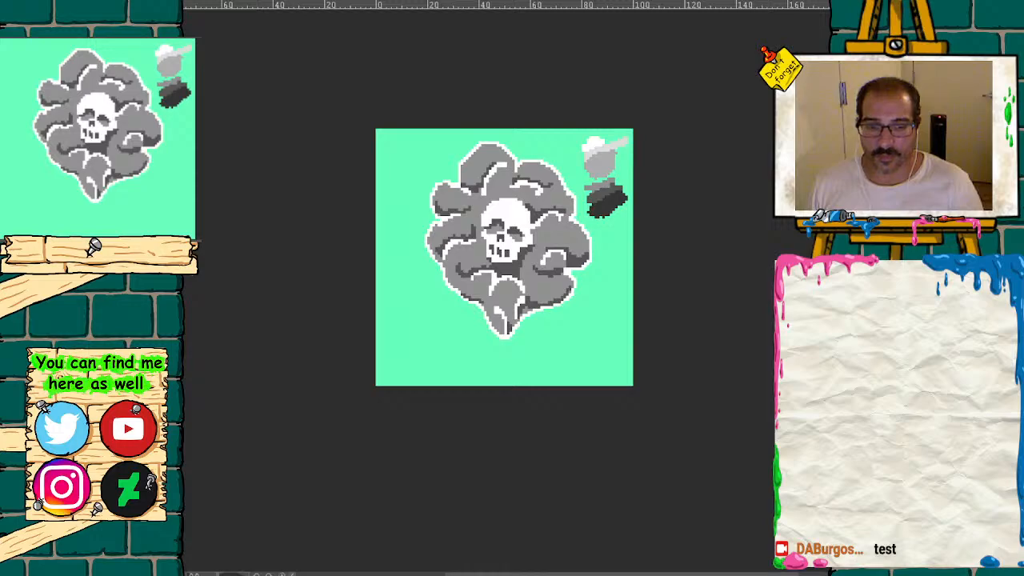
{"action": "key", "text": "ctrl+Tab"}
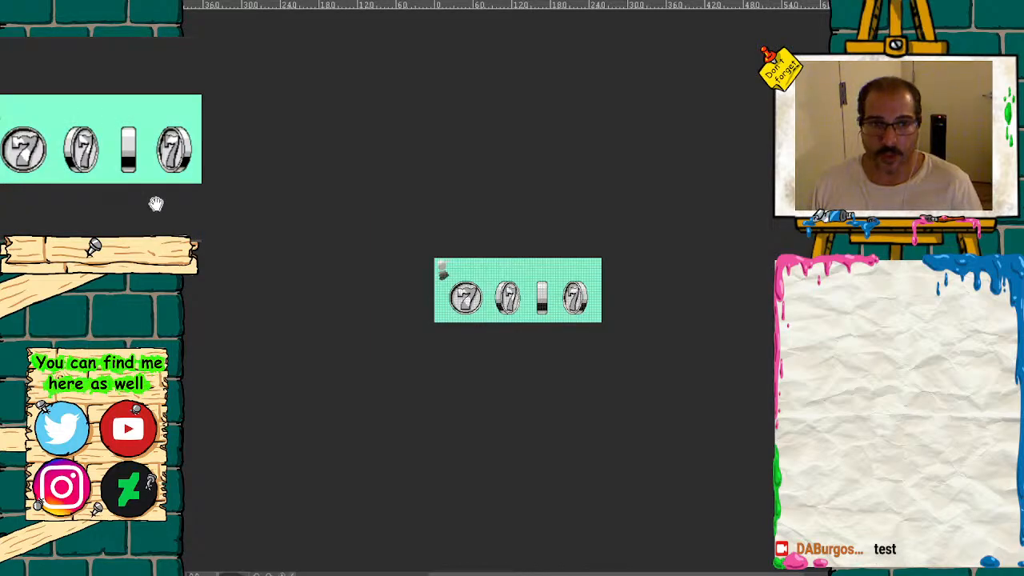
{"action": "scroll", "coordinate": [518, 290], "scroll_direction": "up", "scroll_amount": 2}
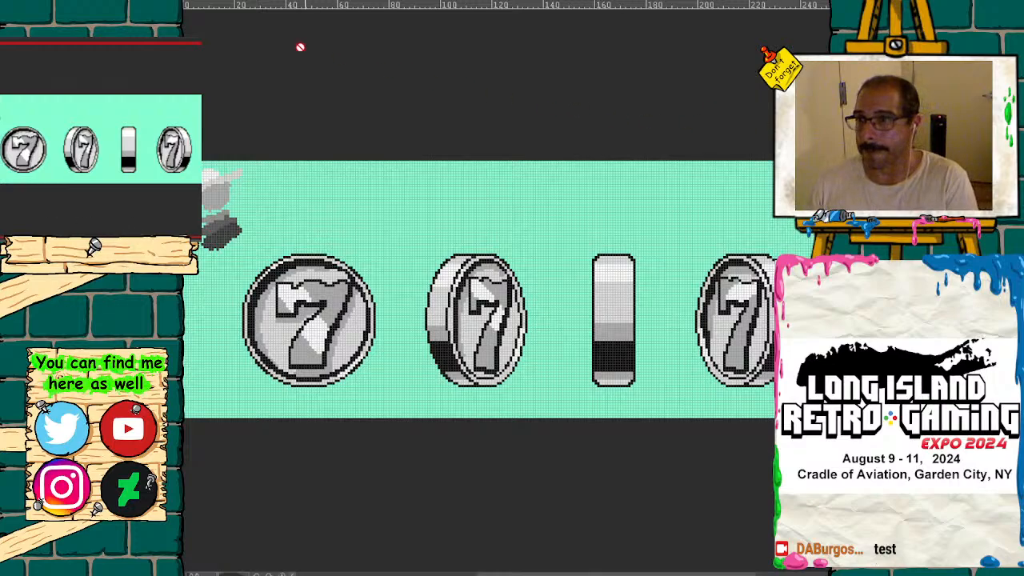
{"action": "key", "text": "ctrl+Tab"}
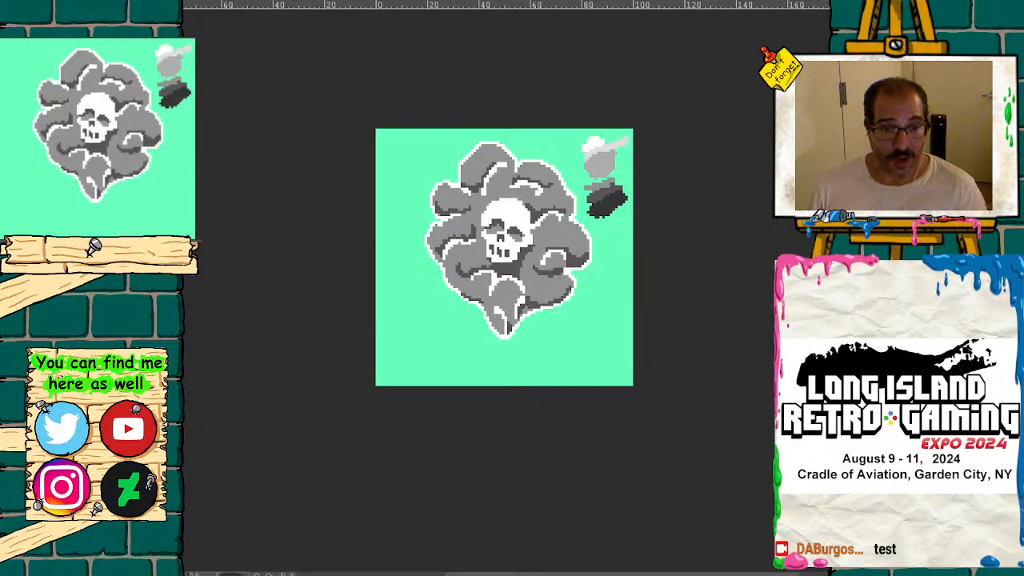
- Mark round patches across the cloud's puffs around the skull by cutting thin ring outlines through the shading
{"action": "key", "text": "space"}
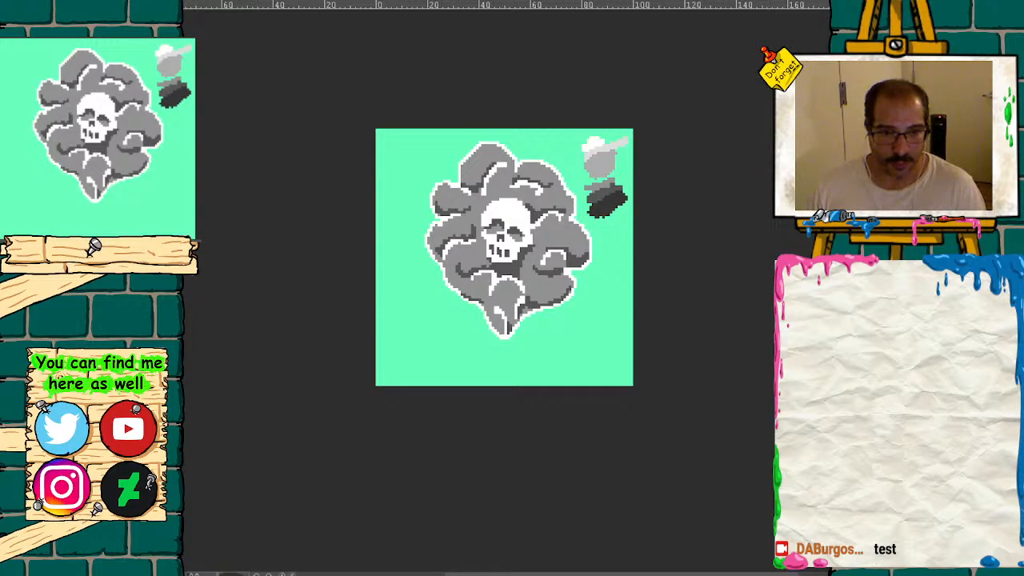
{"action": "key", "text": "ctrl+plus"}
{"action": "key", "text": "ctrl+plus"}
{"action": "left_click_drag", "start_coordinate": [110, 140], "coordinate": [106, 92]}
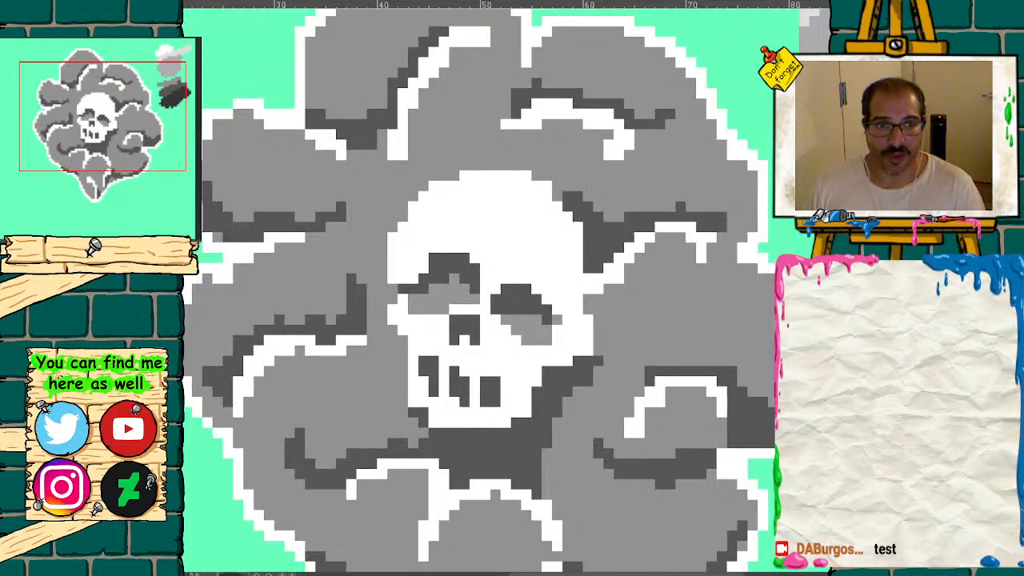
{"action": "key", "text": "ctrl+0"}
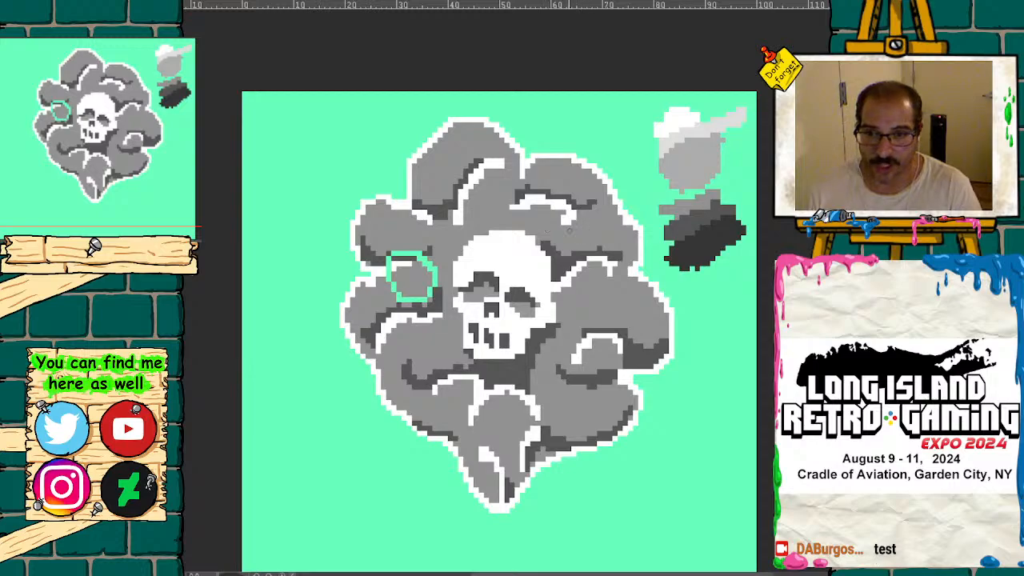
{"action": "mouse_move", "coordinate": [555, 226]}
{"action": "left_mouse_down"}
{"action": "mouse_move", "coordinate": [557, 198]}
{"action": "mouse_move", "coordinate": [612, 210]}
{"action": "mouse_move", "coordinate": [558, 245]}
{"action": "left_mouse_up"}
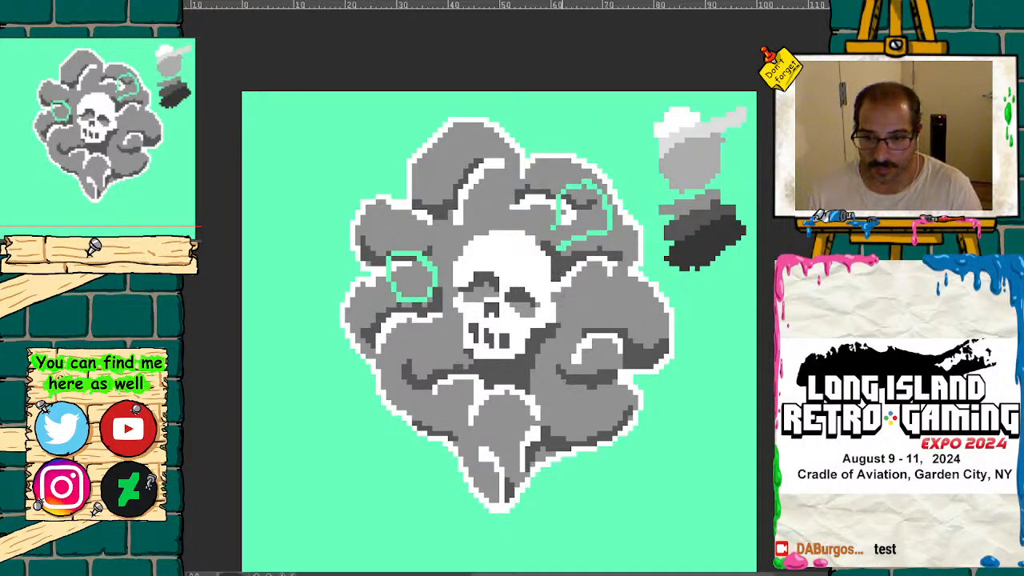
{"action": "mouse_move", "coordinate": [541, 378]}
{"action": "left_mouse_down"}
{"action": "mouse_move", "coordinate": [570, 435]}
{"action": "mouse_move", "coordinate": [577, 380]}
{"action": "mouse_move", "coordinate": [545, 370]}
{"action": "left_mouse_up"}
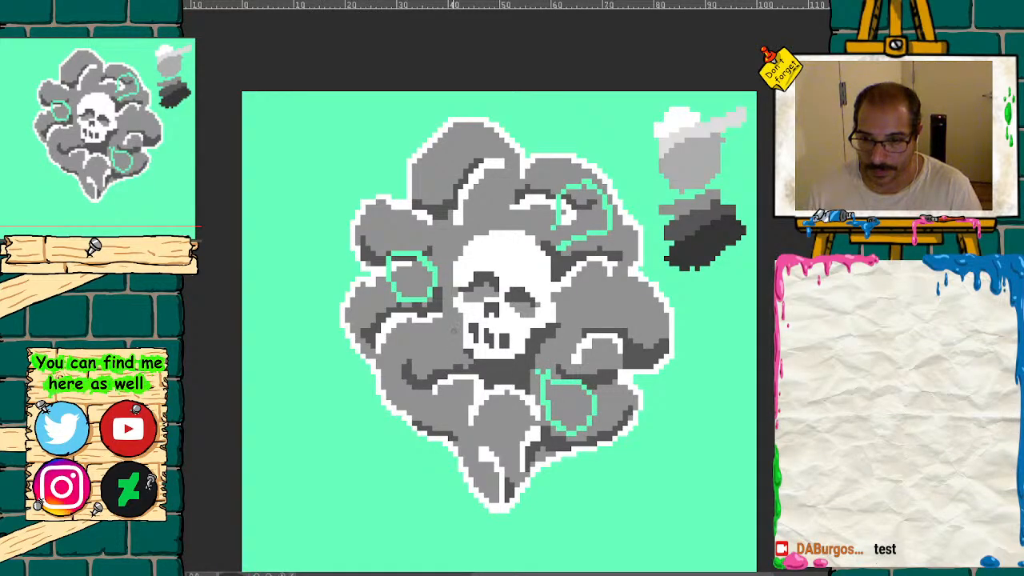
{"action": "mouse_move", "coordinate": [450, 346]}
{"action": "left_mouse_down"}
{"action": "mouse_move", "coordinate": [428, 350]}
{"action": "mouse_move", "coordinate": [413, 368]}
{"action": "mouse_move", "coordinate": [440, 386]}
{"action": "mouse_move", "coordinate": [463, 369]}
{"action": "left_mouse_up"}
{"action": "mouse_move", "coordinate": [475, 424]}
{"action": "left_mouse_down"}
{"action": "mouse_move", "coordinate": [477, 443]}
{"action": "mouse_move", "coordinate": [491, 424]}
{"action": "left_mouse_up"}
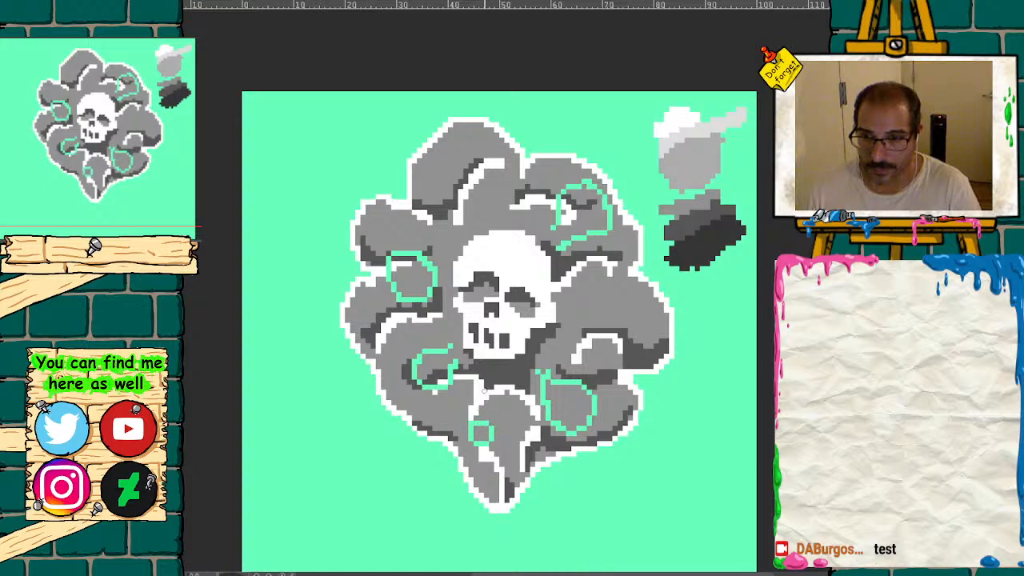
{"action": "mouse_move", "coordinate": [450, 160]}
{"action": "left_mouse_down"}
{"action": "mouse_move", "coordinate": [485, 161]}
{"action": "mouse_move", "coordinate": [453, 153]}
{"action": "mouse_move", "coordinate": [473, 177]}
{"action": "left_mouse_up"}
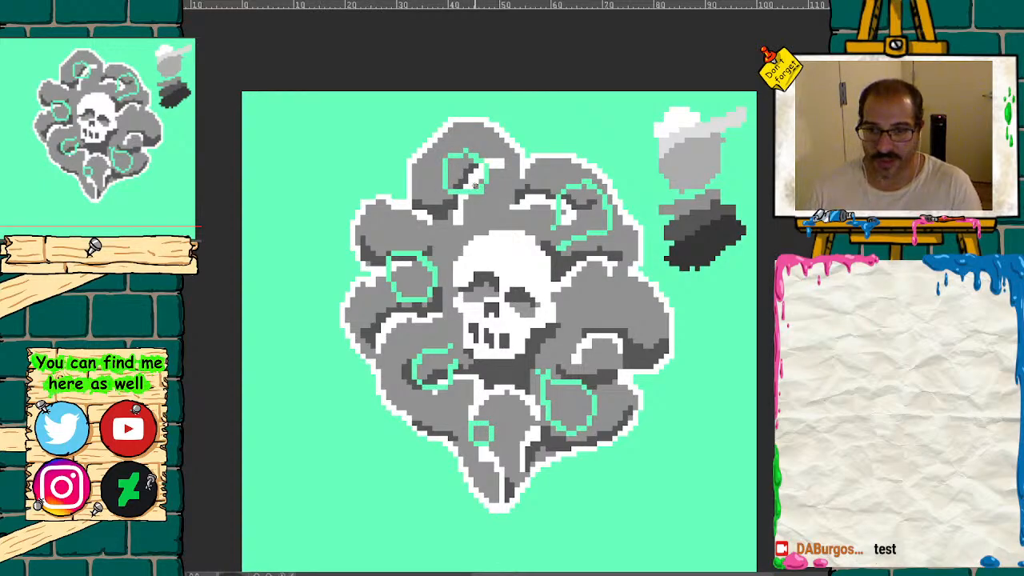
{"action": "left_click_drag", "start_coordinate": [604, 300], "coordinate": [632, 304]}
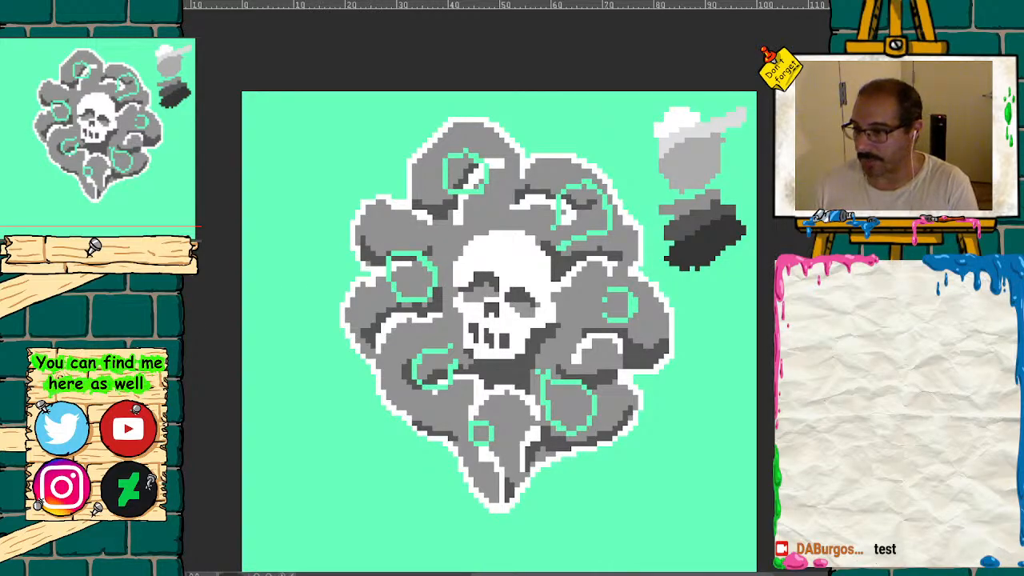
- Erase the cloud around the marked patches along the upper left, top and right of the skull
{"action": "mouse_move", "coordinate": [376, 216]}
{"action": "left_mouse_down"}
{"action": "mouse_move", "coordinate": [432, 218]}
{"action": "mouse_move", "coordinate": [368, 212]}
{"action": "mouse_move", "coordinate": [384, 202]}
{"action": "mouse_move", "coordinate": [408, 236]}
{"action": "mouse_move", "coordinate": [355, 256]}
{"action": "mouse_move", "coordinate": [365, 272]}
{"action": "mouse_move", "coordinate": [377, 264]}
{"action": "mouse_move", "coordinate": [360, 316]}
{"action": "mouse_move", "coordinate": [384, 293]}
{"action": "mouse_move", "coordinate": [366, 347]}
{"action": "mouse_move", "coordinate": [387, 344]}
{"action": "left_mouse_up"}
{"action": "mouse_move", "coordinate": [493, 134]}
{"action": "left_mouse_down"}
{"action": "mouse_move", "coordinate": [498, 207]}
{"action": "mouse_move", "coordinate": [473, 209]}
{"action": "mouse_move", "coordinate": [501, 181]}
{"action": "mouse_move", "coordinate": [492, 132]}
{"action": "mouse_move", "coordinate": [448, 128]}
{"action": "mouse_move", "coordinate": [486, 152]}
{"action": "mouse_move", "coordinate": [440, 132]}
{"action": "mouse_move", "coordinate": [415, 196]}
{"action": "mouse_move", "coordinate": [468, 208]}
{"action": "mouse_move", "coordinate": [534, 145]}
{"action": "mouse_move", "coordinate": [544, 181]}
{"action": "mouse_move", "coordinate": [568, 150]}
{"action": "left_mouse_up"}
{"action": "mouse_move", "coordinate": [499, 130]}
{"action": "left_mouse_down"}
{"action": "mouse_move", "coordinate": [600, 172]}
{"action": "mouse_move", "coordinate": [588, 169]}
{"action": "mouse_move", "coordinate": [612, 191]}
{"action": "mouse_move", "coordinate": [625, 231]}
{"action": "mouse_move", "coordinate": [597, 245]}
{"action": "mouse_move", "coordinate": [622, 241]}
{"action": "mouse_move", "coordinate": [602, 168]}
{"action": "mouse_move", "coordinate": [430, 240]}
{"action": "left_mouse_up"}
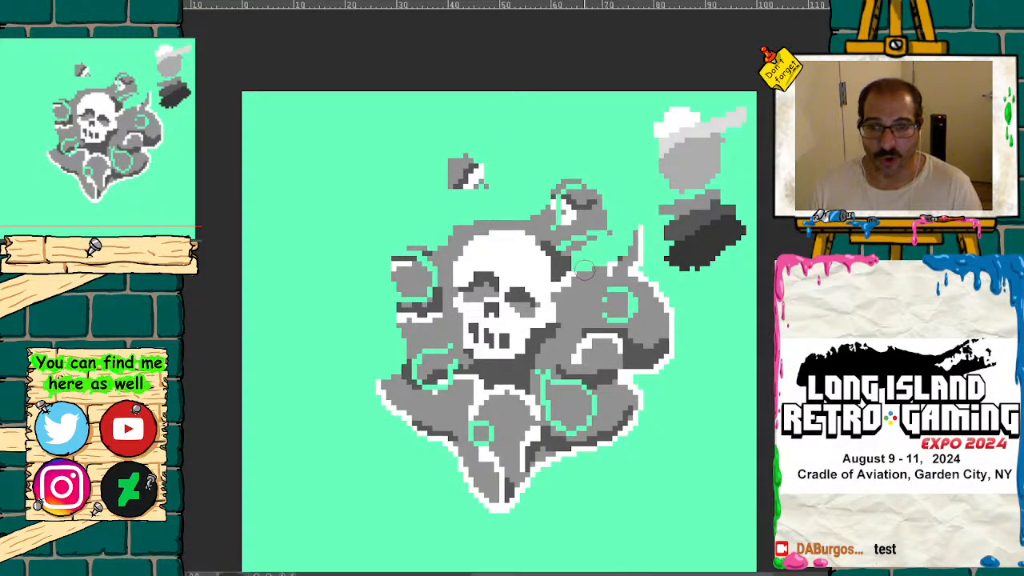
{"action": "mouse_move", "coordinate": [578, 294]}
{"action": "left_mouse_down"}
{"action": "mouse_move", "coordinate": [644, 237]}
{"action": "mouse_move", "coordinate": [654, 352]}
{"action": "mouse_move", "coordinate": [612, 348]}
{"action": "mouse_move", "coordinate": [588, 332]}
{"action": "mouse_move", "coordinate": [585, 296]}
{"action": "mouse_move", "coordinate": [655, 328]}
{"action": "mouse_move", "coordinate": [641, 324]}
{"action": "mouse_move", "coordinate": [650, 364]}
{"action": "mouse_move", "coordinate": [576, 345]}
{"action": "mouse_move", "coordinate": [564, 356]}
{"action": "mouse_move", "coordinate": [632, 418]}
{"action": "mouse_move", "coordinate": [582, 450]}
{"action": "mouse_move", "coordinate": [524, 445]}
{"action": "mouse_move", "coordinate": [508, 414]}
{"action": "mouse_move", "coordinate": [544, 455]}
{"action": "mouse_move", "coordinate": [568, 437]}
{"action": "left_mouse_up"}
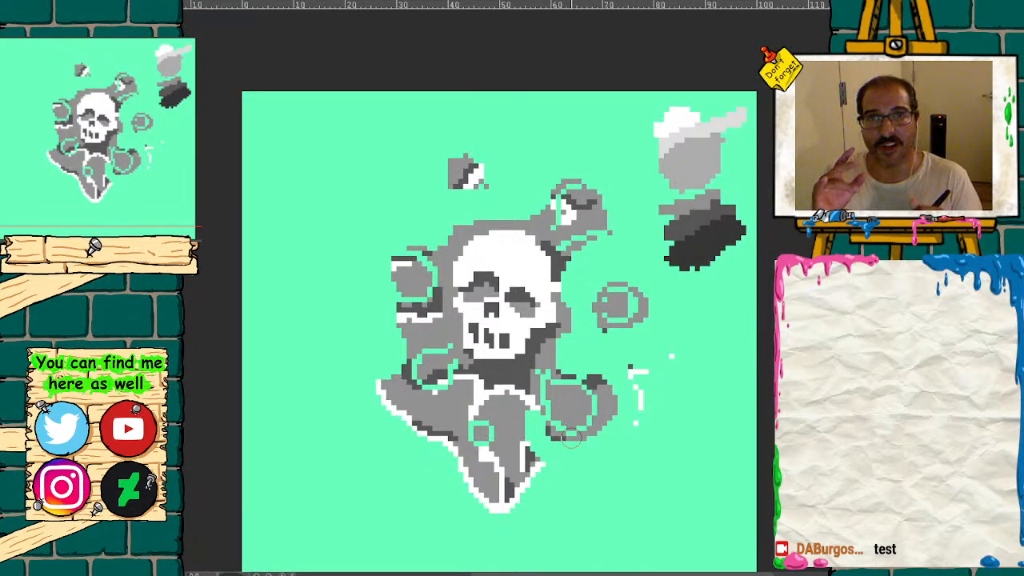
{"action": "mouse_move", "coordinate": [594, 368]}
{"action": "left_mouse_down"}
{"action": "mouse_move", "coordinate": [609, 436]}
{"action": "mouse_move", "coordinate": [648, 365]}
{"action": "left_mouse_up"}
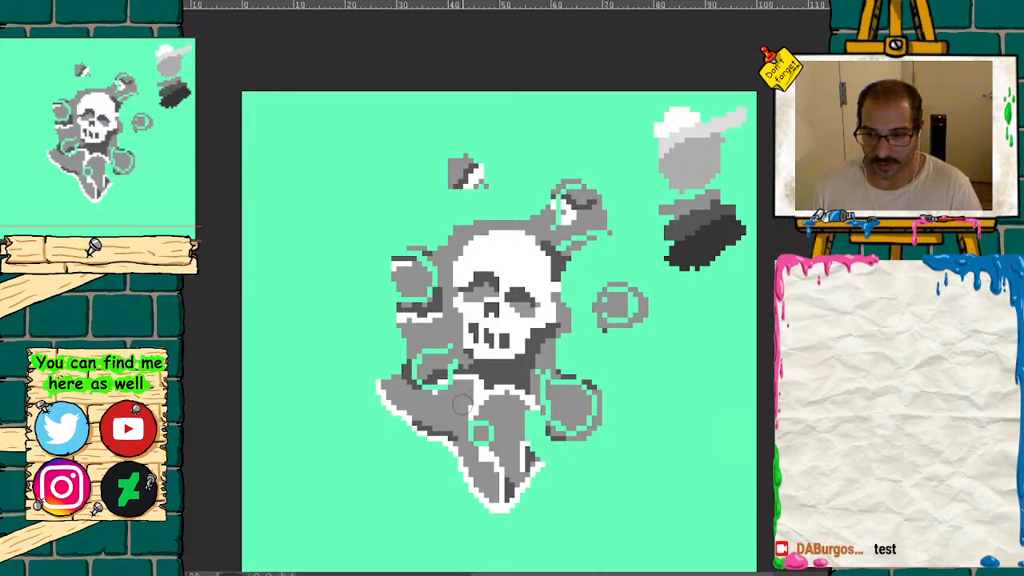
- Erase the cloud's lower body and tail, and clean away leftover ring outlines and stray pixels around the isolated patches
{"action": "mouse_move", "coordinate": [464, 404]}
{"action": "left_mouse_down"}
{"action": "mouse_move", "coordinate": [400, 406]}
{"action": "mouse_move", "coordinate": [388, 375]}
{"action": "mouse_move", "coordinate": [433, 316]}
{"action": "mouse_move", "coordinate": [384, 336]}
{"action": "left_mouse_up"}
{"action": "mouse_move", "coordinate": [406, 428]}
{"action": "left_mouse_down"}
{"action": "mouse_move", "coordinate": [452, 415]}
{"action": "mouse_move", "coordinate": [444, 452]}
{"action": "mouse_move", "coordinate": [472, 471]}
{"action": "mouse_move", "coordinate": [524, 452]}
{"action": "mouse_move", "coordinate": [512, 400]}
{"action": "mouse_move", "coordinate": [520, 491]}
{"action": "mouse_move", "coordinate": [470, 480]}
{"action": "mouse_move", "coordinate": [458, 442]}
{"action": "mouse_move", "coordinate": [492, 468]}
{"action": "mouse_move", "coordinate": [481, 406]}
{"action": "mouse_move", "coordinate": [508, 456]}
{"action": "mouse_move", "coordinate": [484, 452]}
{"action": "mouse_move", "coordinate": [521, 403]}
{"action": "mouse_move", "coordinate": [548, 436]}
{"action": "mouse_move", "coordinate": [580, 436]}
{"action": "mouse_move", "coordinate": [604, 412]}
{"action": "mouse_move", "coordinate": [576, 372]}
{"action": "mouse_move", "coordinate": [559, 370]}
{"action": "left_mouse_up"}
{"action": "mouse_move", "coordinate": [600, 230]}
{"action": "left_mouse_down"}
{"action": "mouse_move", "coordinate": [583, 177]}
{"action": "mouse_move", "coordinate": [559, 178]}
{"action": "left_mouse_up"}
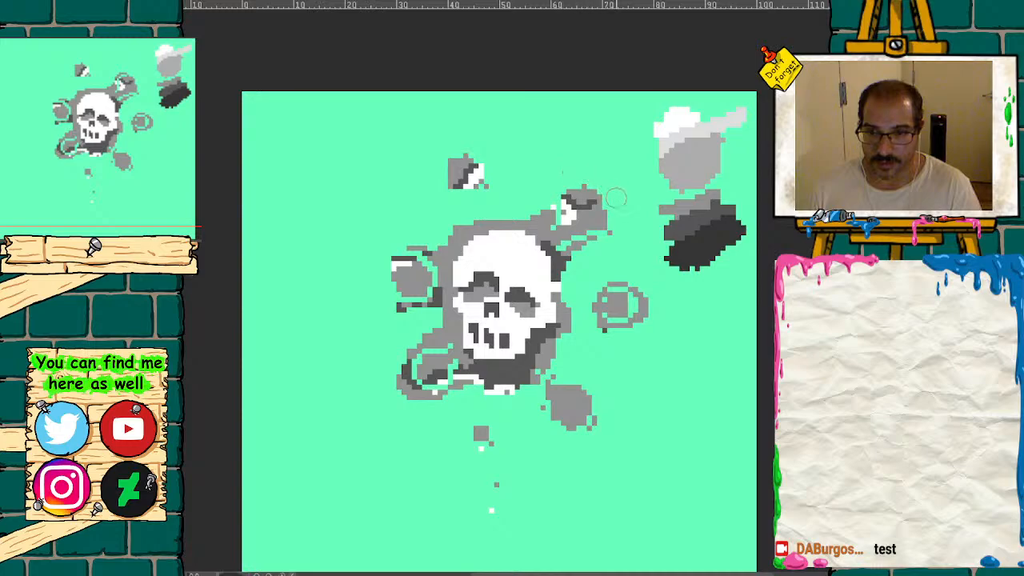
{"action": "mouse_move", "coordinate": [607, 247]}
{"action": "left_mouse_down"}
{"action": "mouse_move", "coordinate": [574, 252]}
{"action": "mouse_move", "coordinate": [600, 244]}
{"action": "left_mouse_up"}
{"action": "mouse_move", "coordinate": [582, 281]}
{"action": "left_mouse_down"}
{"action": "mouse_move", "coordinate": [632, 285]}
{"action": "mouse_move", "coordinate": [642, 328]}
{"action": "mouse_move", "coordinate": [600, 336]}
{"action": "mouse_move", "coordinate": [588, 324]}
{"action": "left_mouse_up"}
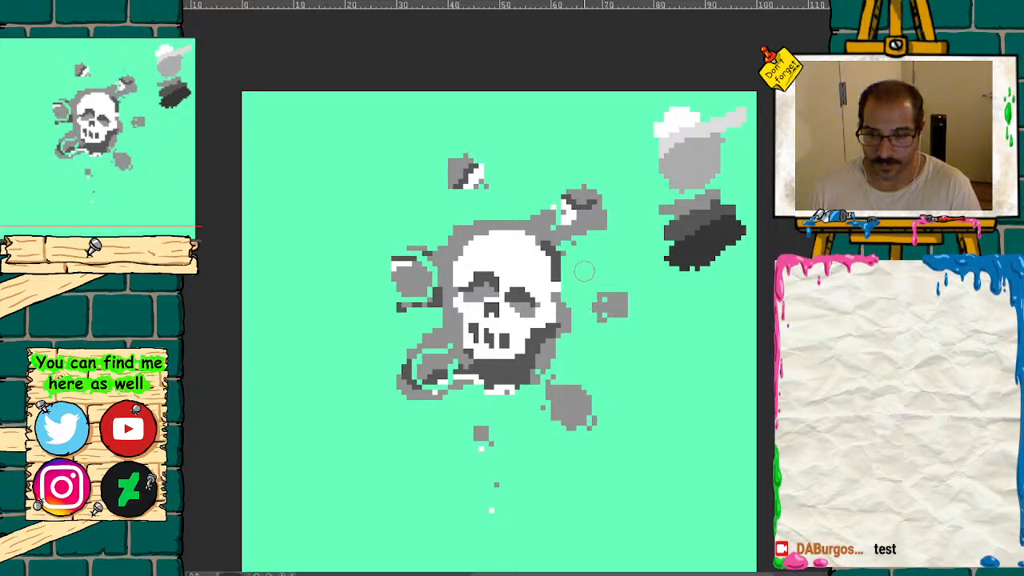
{"action": "mouse_move", "coordinate": [434, 232]}
{"action": "left_mouse_down"}
{"action": "mouse_move", "coordinate": [420, 252]}
{"action": "mouse_move", "coordinate": [439, 304]}
{"action": "mouse_move", "coordinate": [416, 323]}
{"action": "mouse_move", "coordinate": [404, 385]}
{"action": "mouse_move", "coordinate": [441, 402]}
{"action": "mouse_move", "coordinate": [406, 368]}
{"action": "mouse_move", "coordinate": [428, 391]}
{"action": "mouse_move", "coordinate": [463, 378]}
{"action": "mouse_move", "coordinate": [453, 368]}
{"action": "left_mouse_up"}
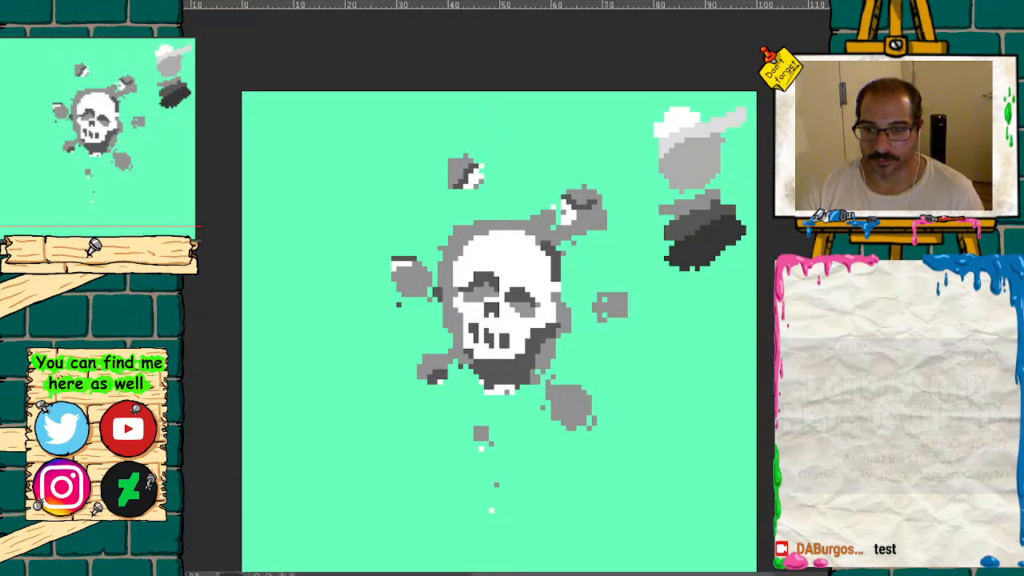
{"action": "mouse_move", "coordinate": [487, 444]}
{"action": "left_mouse_down"}
{"action": "mouse_move", "coordinate": [482, 436]}
{"action": "mouse_move", "coordinate": [492, 534]}
{"action": "left_mouse_up"}
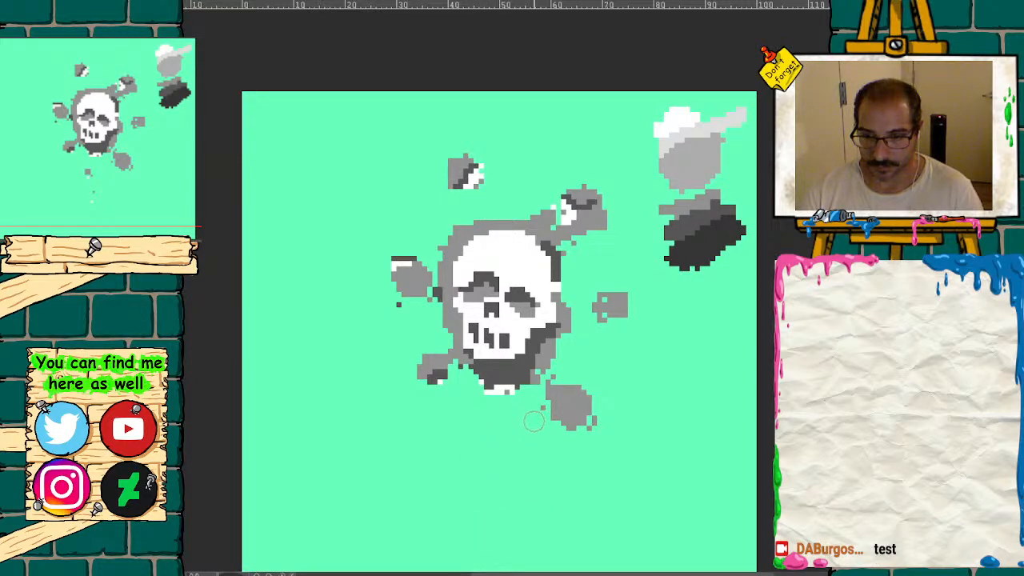
- Paint mid-grey arms joining the upper-right, right, lower-right and top patches to the smoke around the skull
{"action": "scroll", "coordinate": [524, 289], "scroll_direction": "up", "scroll_amount": 2}
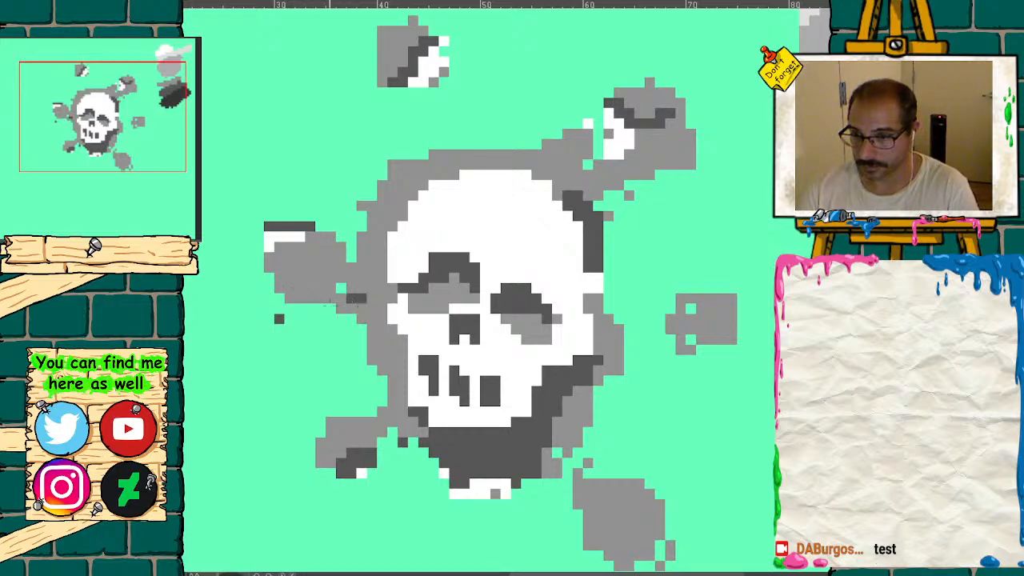
{"action": "left_click_drag", "start_coordinate": [596, 122], "coordinate": [590, 165]}
{"action": "mouse_move", "coordinate": [693, 306]}
{"action": "left_mouse_down"}
{"action": "mouse_move", "coordinate": [627, 337]}
{"action": "mouse_move", "coordinate": [680, 350]}
{"action": "left_mouse_up"}
{"action": "left_click_drag", "start_coordinate": [577, 452], "coordinate": [574, 432]}
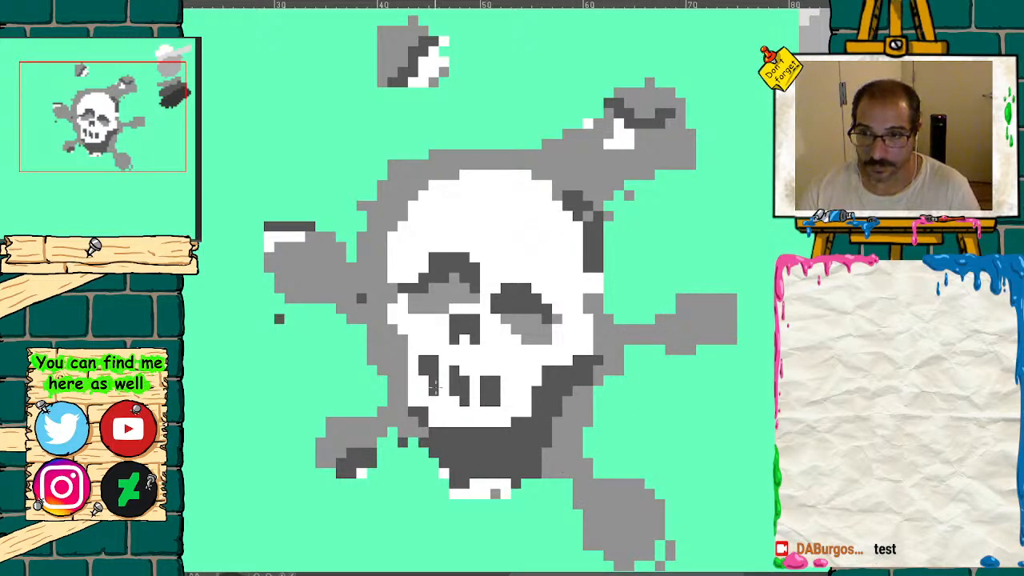
{"action": "mouse_move", "coordinate": [423, 103]}
{"action": "left_mouse_down"}
{"action": "mouse_move", "coordinate": [413, 152]}
{"action": "mouse_move", "coordinate": [404, 143]}
{"action": "mouse_move", "coordinate": [439, 72]}
{"action": "mouse_move", "coordinate": [439, 99]}
{"action": "mouse_move", "coordinate": [438, 140]}
{"action": "mouse_move", "coordinate": [414, 63]}
{"action": "left_mouse_up"}
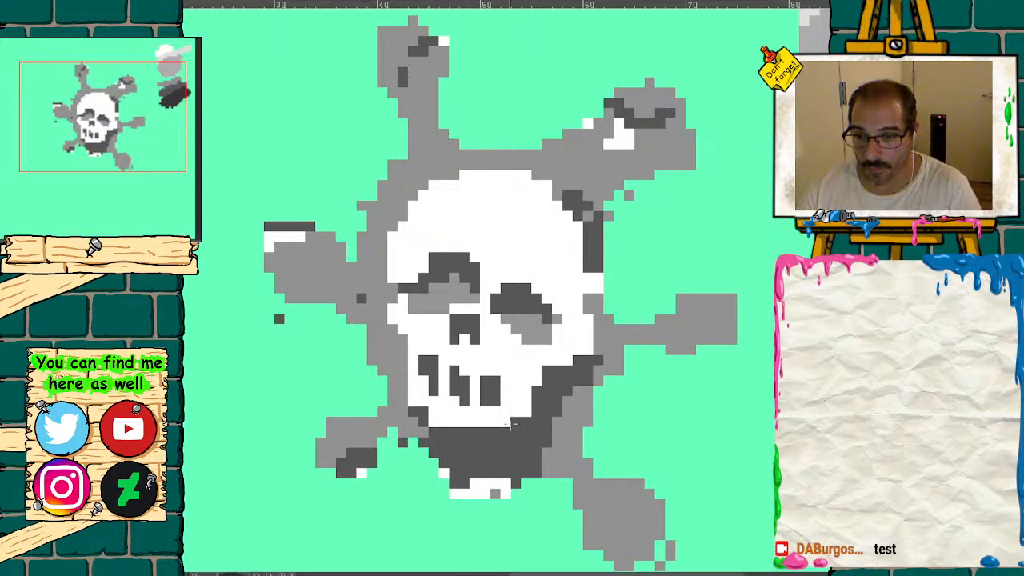
- Carve the dark smoke below the jaw into jagged drips and clear stray pixels beside the lower-right arm
{"action": "left_click_drag", "start_coordinate": [468, 554], "coordinate": [522, 445]}
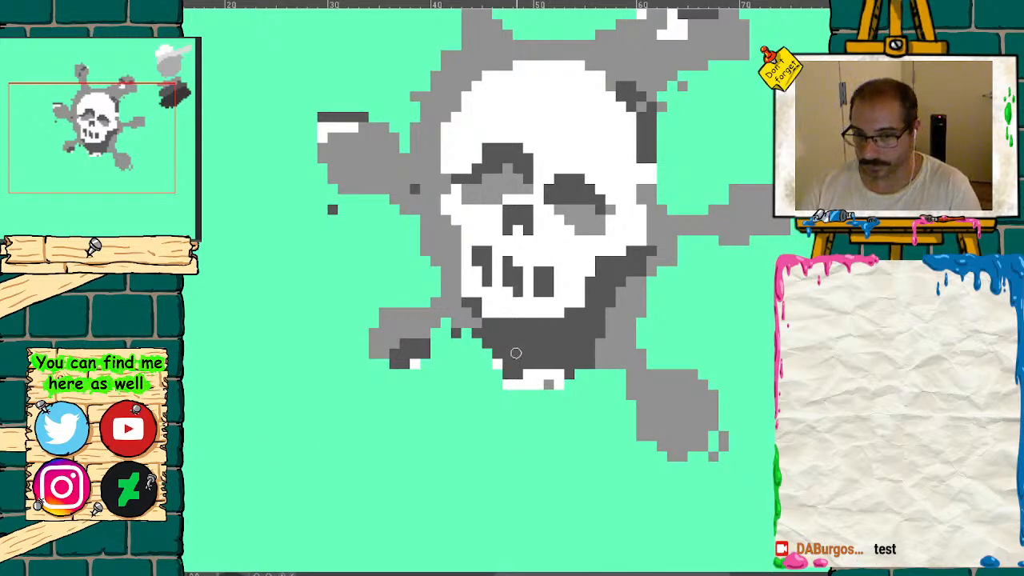
{"action": "mouse_move", "coordinate": [584, 364]}
{"action": "left_mouse_down"}
{"action": "mouse_move", "coordinate": [561, 352]}
{"action": "mouse_move", "coordinate": [550, 383]}
{"action": "mouse_move", "coordinate": [560, 380]}
{"action": "left_mouse_up"}
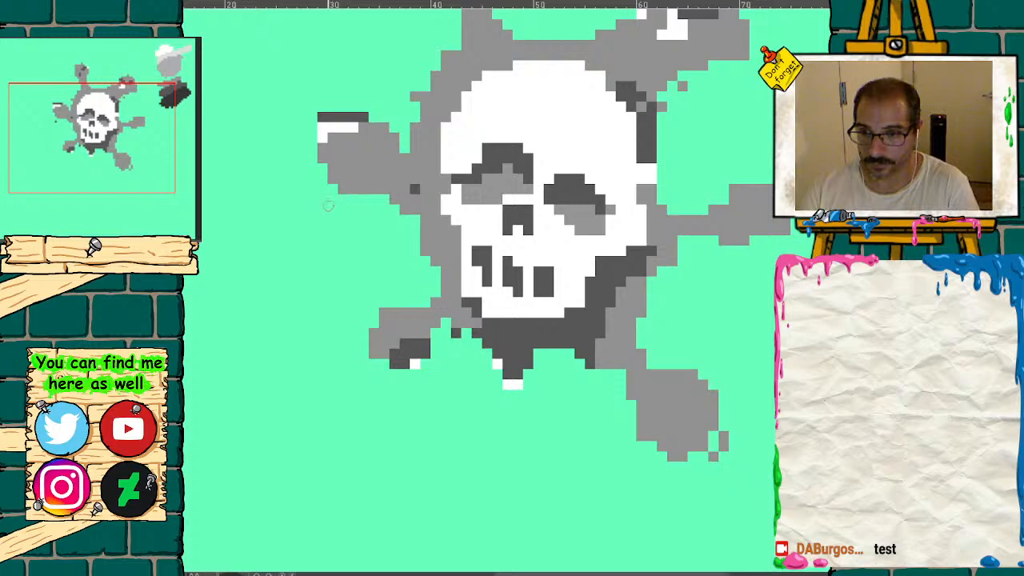
{"action": "left_click_drag", "start_coordinate": [734, 432], "coordinate": [733, 432]}
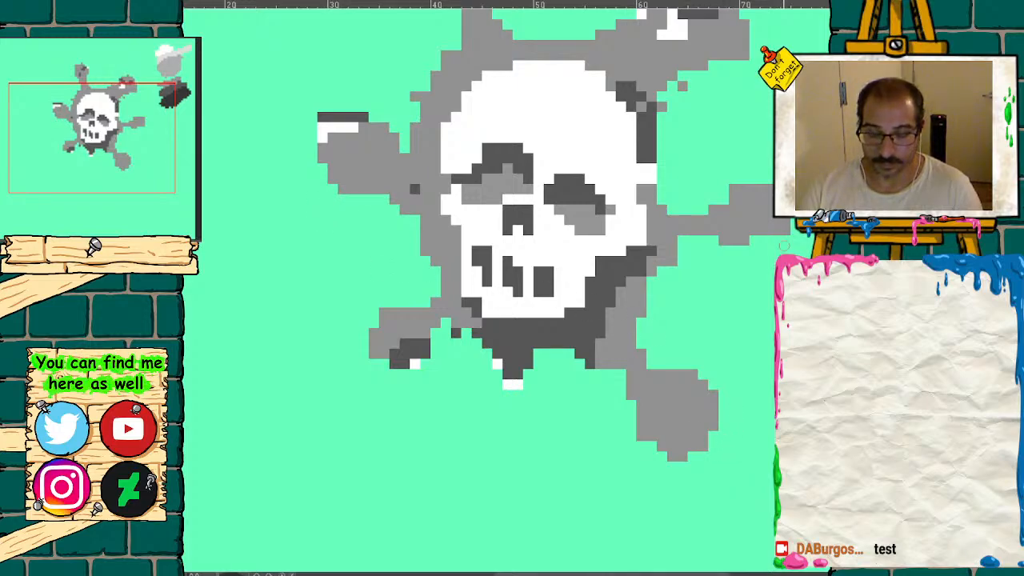
- Tidy the right and upper-right arms and round off the top arm's end, removing its leftover white pixel
{"action": "left_click_drag", "start_coordinate": [787, 242], "coordinate": [762, 239]}
{"action": "left_click_drag", "start_coordinate": [653, 61], "coordinate": [548, 216]}
{"action": "mouse_move", "coordinate": [536, 156]}
{"action": "left_mouse_down"}
{"action": "mouse_move", "coordinate": [512, 178]}
{"action": "mouse_move", "coordinate": [583, 221]}
{"action": "mouse_move", "coordinate": [554, 240]}
{"action": "mouse_move", "coordinate": [575, 252]}
{"action": "left_mouse_up"}
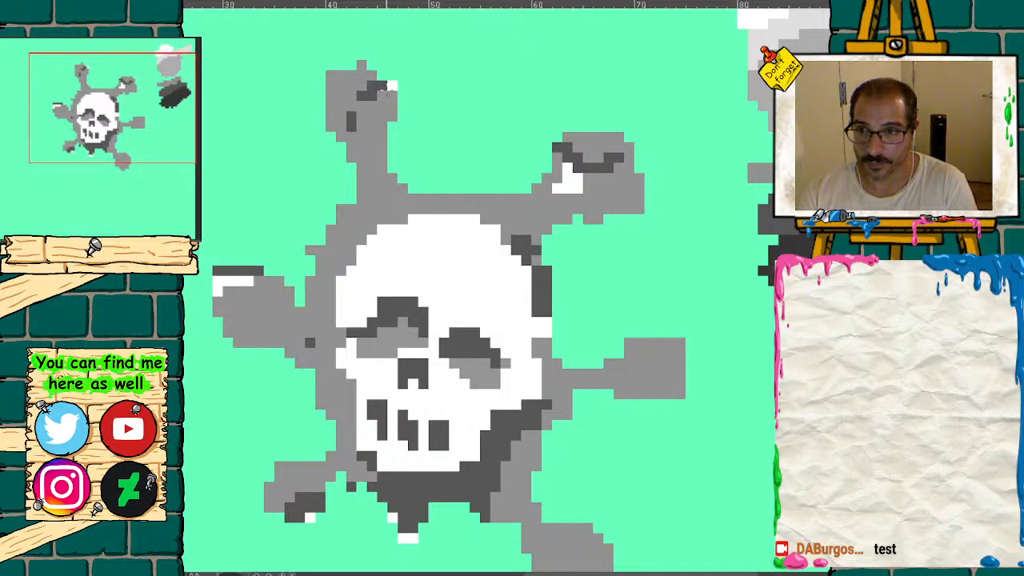
{"action": "left_click", "coordinate": [388, 85]}
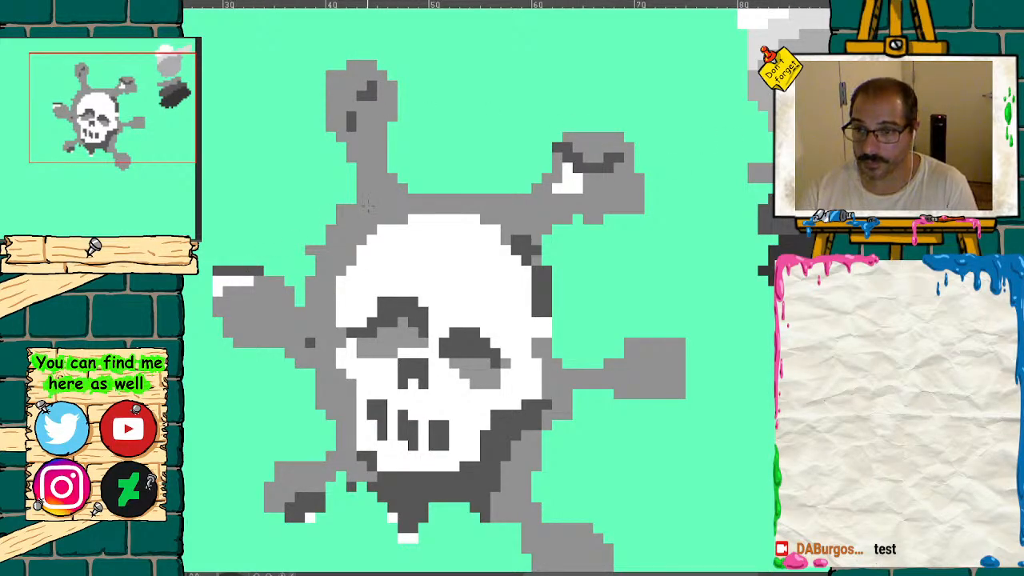
- Draw a white pixel outline around the skull's smoke silhouette, following all six arms and the gaps between them
{"action": "mouse_move", "coordinate": [361, 198]}
{"action": "left_mouse_down"}
{"action": "mouse_move", "coordinate": [316, 240]}
{"action": "mouse_move", "coordinate": [300, 303]}
{"action": "mouse_move", "coordinate": [258, 270]}
{"action": "left_mouse_up"}
{"action": "mouse_move", "coordinate": [217, 270]}
{"action": "left_mouse_down"}
{"action": "mouse_move", "coordinate": [224, 328]}
{"action": "mouse_move", "coordinate": [314, 376]}
{"action": "mouse_move", "coordinate": [321, 397]}
{"action": "mouse_move", "coordinate": [318, 450]}
{"action": "mouse_move", "coordinate": [258, 490]}
{"action": "mouse_move", "coordinate": [261, 512]}
{"action": "mouse_move", "coordinate": [278, 520]}
{"action": "mouse_move", "coordinate": [357, 475]}
{"action": "mouse_move", "coordinate": [389, 530]}
{"action": "left_mouse_up"}
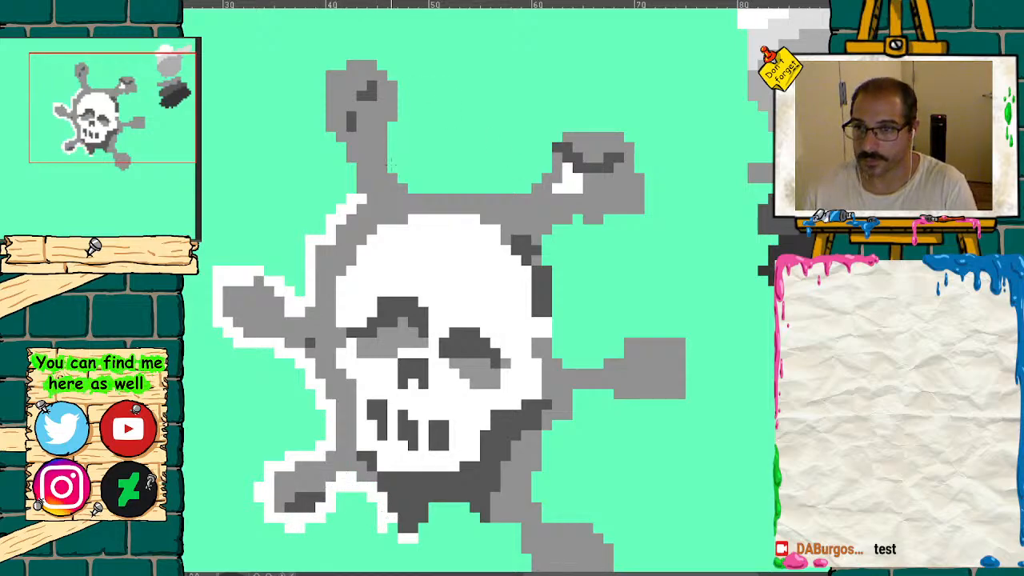
{"action": "mouse_move", "coordinate": [364, 196]}
{"action": "left_mouse_down"}
{"action": "mouse_move", "coordinate": [328, 112]}
{"action": "mouse_move", "coordinate": [342, 51]}
{"action": "mouse_move", "coordinate": [402, 94]}
{"action": "mouse_move", "coordinate": [402, 190]}
{"action": "left_mouse_up"}
{"action": "mouse_move", "coordinate": [563, 125]}
{"action": "left_mouse_down"}
{"action": "mouse_move", "coordinate": [534, 183]}
{"action": "mouse_move", "coordinate": [491, 195]}
{"action": "mouse_move", "coordinate": [422, 185]}
{"action": "left_mouse_up"}
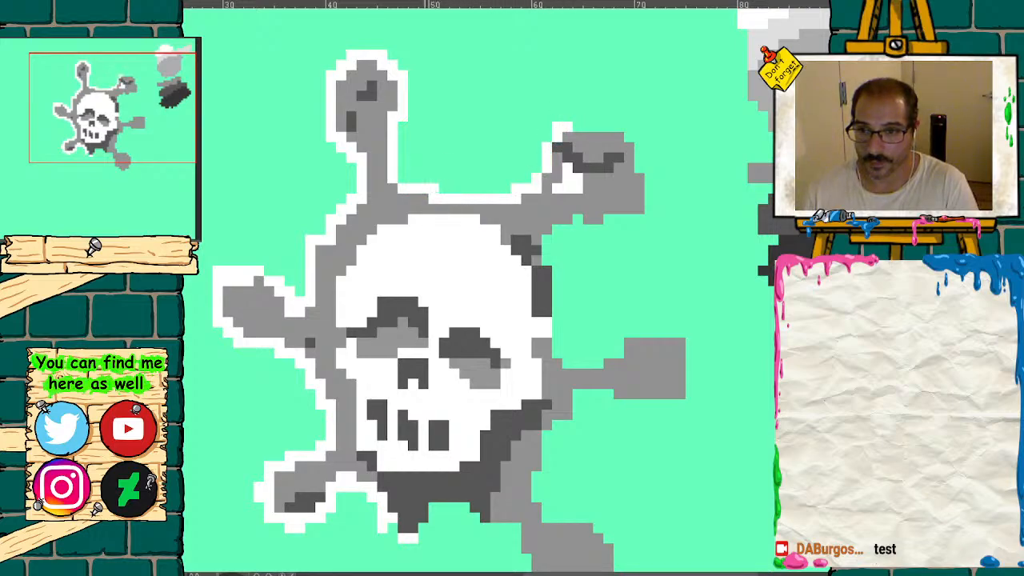
{"action": "mouse_move", "coordinate": [564, 126]}
{"action": "left_mouse_down"}
{"action": "mouse_move", "coordinate": [632, 149]}
{"action": "mouse_move", "coordinate": [641, 202]}
{"action": "mouse_move", "coordinate": [609, 223]}
{"action": "mouse_move", "coordinate": [565, 226]}
{"action": "mouse_move", "coordinate": [548, 255]}
{"action": "mouse_move", "coordinate": [558, 346]}
{"action": "mouse_move", "coordinate": [592, 360]}
{"action": "mouse_move", "coordinate": [648, 332]}
{"action": "mouse_move", "coordinate": [680, 340]}
{"action": "mouse_move", "coordinate": [680, 388]}
{"action": "mouse_move", "coordinate": [567, 408]}
{"action": "left_mouse_up"}
{"action": "left_click_drag", "start_coordinate": [85, 190], "coordinate": [103, 201]}
{"action": "mouse_move", "coordinate": [612, 286]}
{"action": "left_mouse_down"}
{"action": "mouse_move", "coordinate": [584, 328]}
{"action": "mouse_move", "coordinate": [582, 382]}
{"action": "mouse_move", "coordinate": [636, 410]}
{"action": "mouse_move", "coordinate": [654, 450]}
{"action": "mouse_move", "coordinate": [623, 501]}
{"action": "mouse_move", "coordinate": [581, 470]}
{"action": "mouse_move", "coordinate": [560, 413]}
{"action": "mouse_move", "coordinate": [528, 392]}
{"action": "left_mouse_up"}
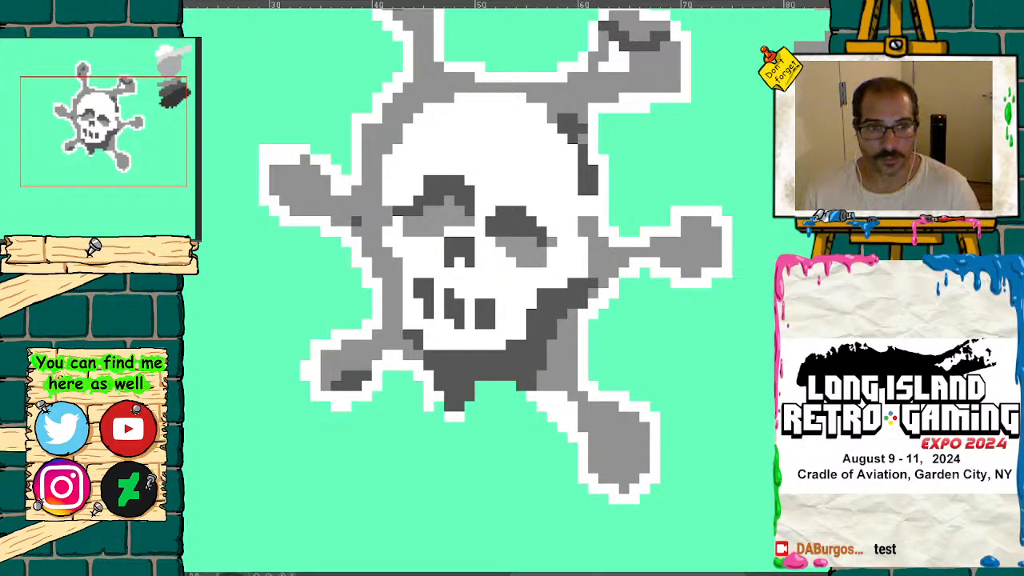
- Paint four small mid-grey droplets in the gaps between the arms: below, upper left, upper right and lower right of the skull
{"action": "key", "text": "ctrl+0"}
{"action": "left_click_drag", "start_coordinate": [150, 148], "coordinate": [128, 155]}
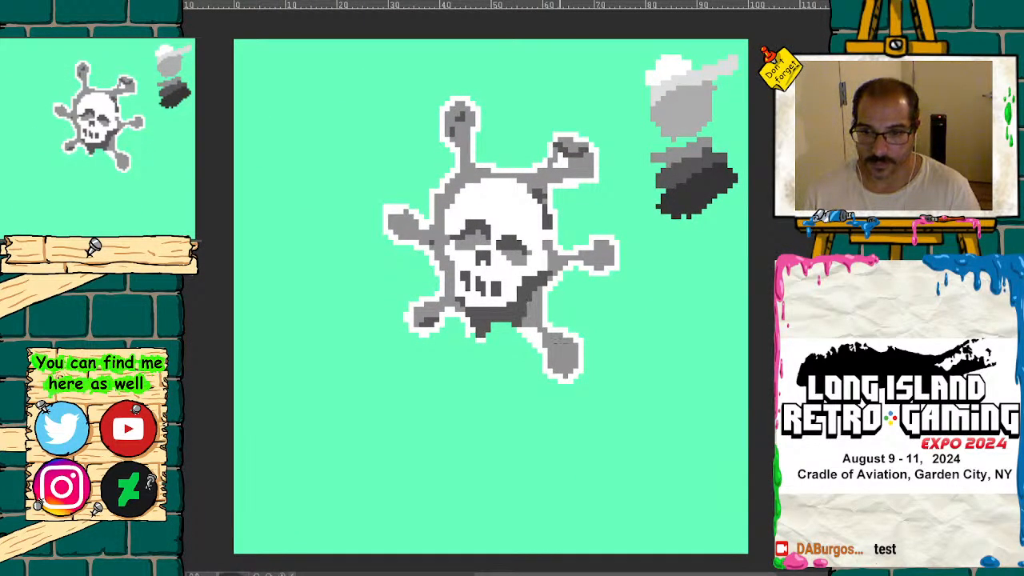
{"action": "left_click", "coordinate": [457, 379]}
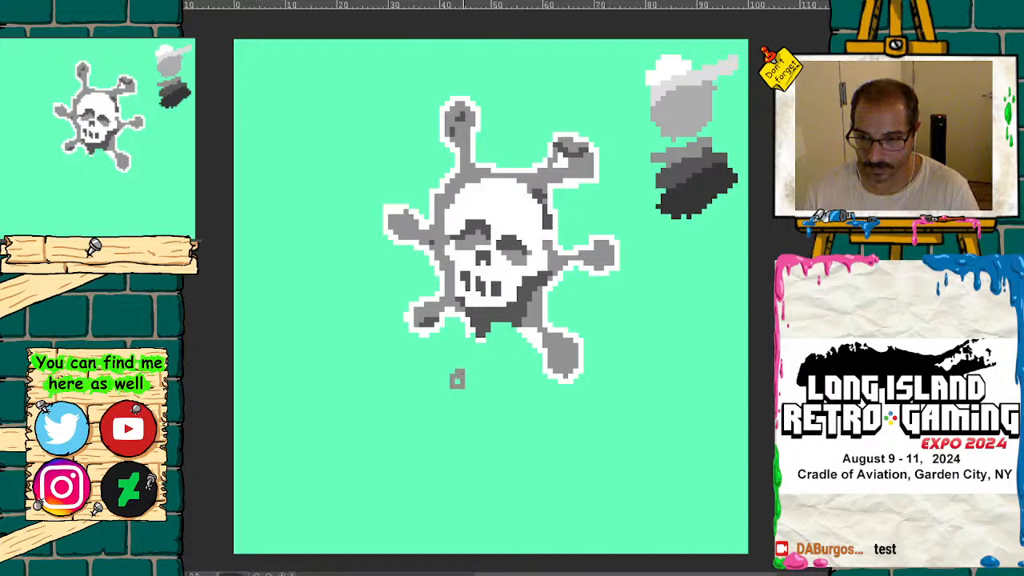
{"action": "left_click", "coordinate": [405, 142]}
{"action": "left_click_drag", "start_coordinate": [406, 144], "coordinate": [412, 149]}
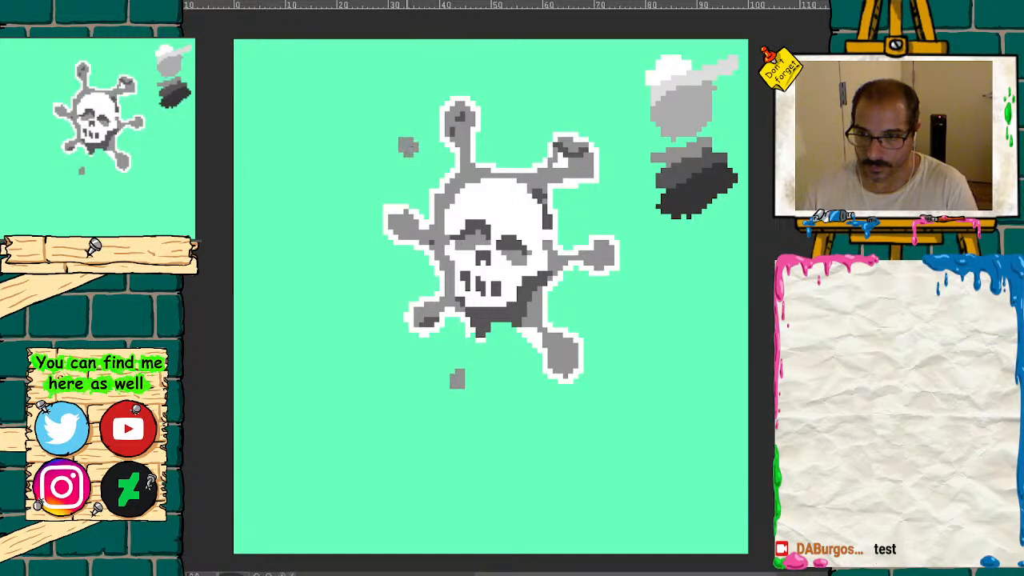
{"action": "left_click_drag", "start_coordinate": [531, 88], "coordinate": [539, 103]}
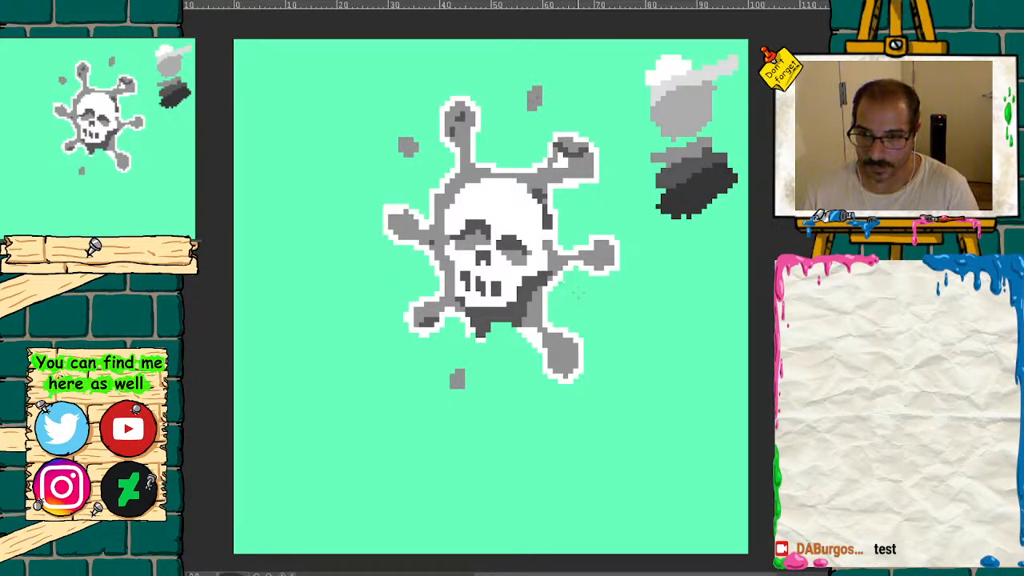
{"action": "mouse_move", "coordinate": [597, 312]}
{"action": "left_mouse_down"}
{"action": "mouse_move", "coordinate": [589, 302]}
{"action": "mouse_move", "coordinate": [594, 313]}
{"action": "left_mouse_up"}
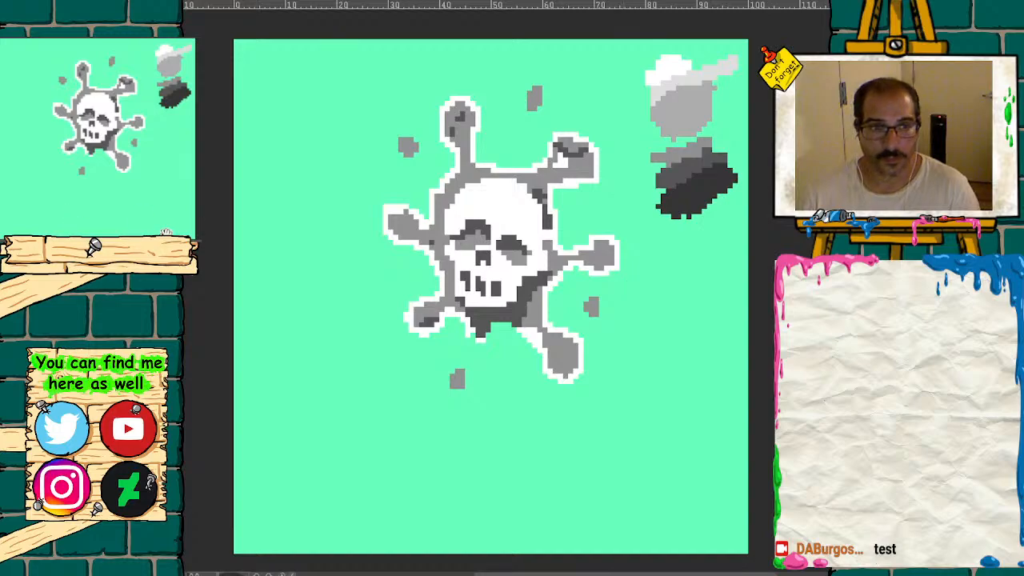
- Outline the small grey droplets with white pixels, starting with the ones below and to the lower right of the skull
{"action": "key", "text": "ctrl+plus"}
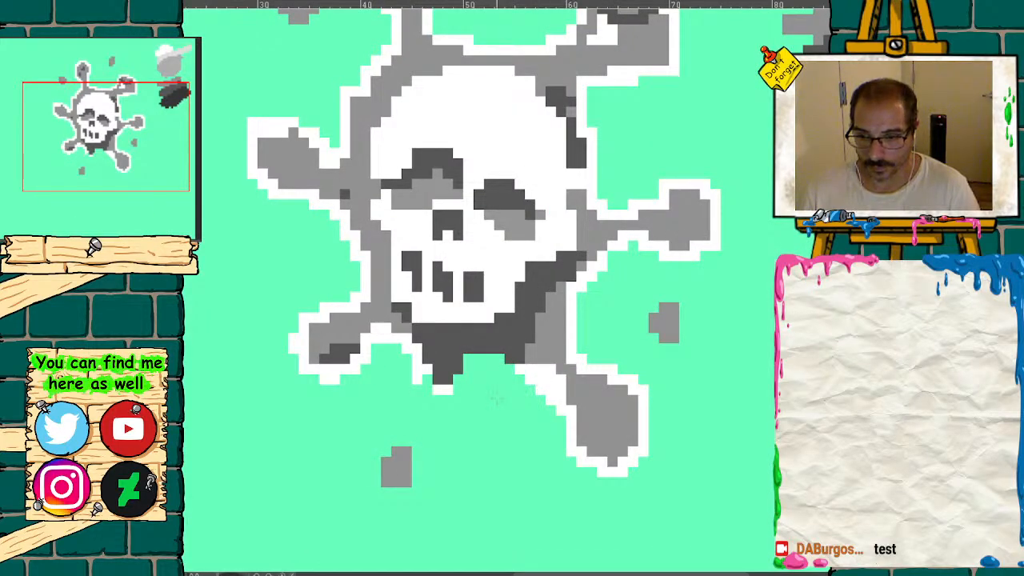
{"action": "left_click_drag", "start_coordinate": [394, 453], "coordinate": [385, 463]}
{"action": "left_click", "coordinate": [386, 472]}
{"action": "left_click_drag", "start_coordinate": [674, 308], "coordinate": [653, 318]}
{"action": "mouse_move", "coordinate": [608, 264]}
{"action": "left_mouse_down"}
{"action": "mouse_move", "coordinate": [618, 277]}
{"action": "mouse_move", "coordinate": [622, 414]}
{"action": "left_mouse_up"}
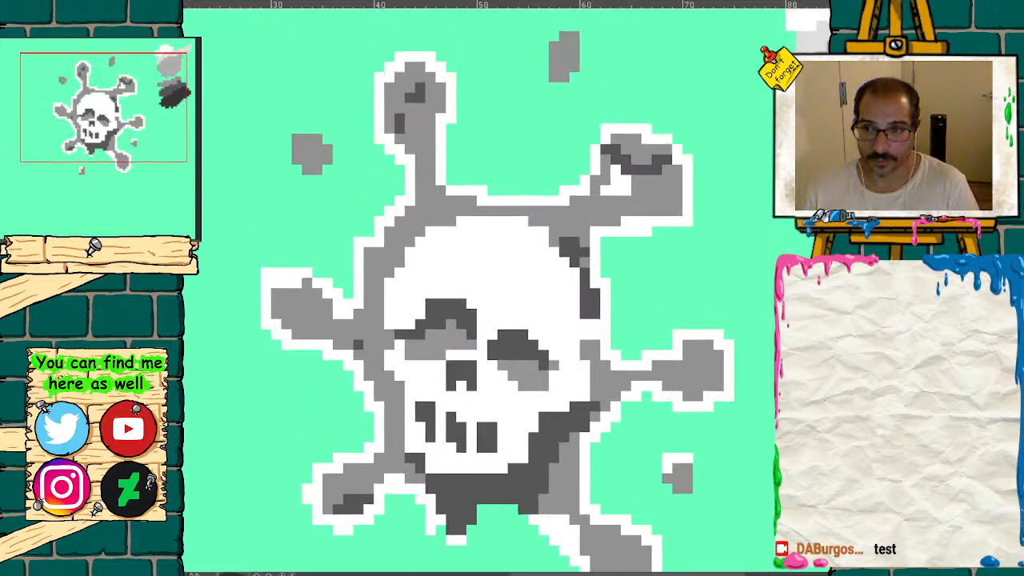
- Paint white highlights along the outer edges of the two floating droplets above and beside the splat's upper-left arm
{"action": "mouse_move", "coordinate": [313, 130]}
{"action": "left_mouse_down"}
{"action": "mouse_move", "coordinate": [294, 130]}
{"action": "mouse_move", "coordinate": [295, 164]}
{"action": "left_mouse_up"}
{"action": "mouse_move", "coordinate": [551, 35]}
{"action": "left_mouse_down"}
{"action": "mouse_move", "coordinate": [576, 35]}
{"action": "mouse_move", "coordinate": [552, 74]}
{"action": "left_mouse_up"}
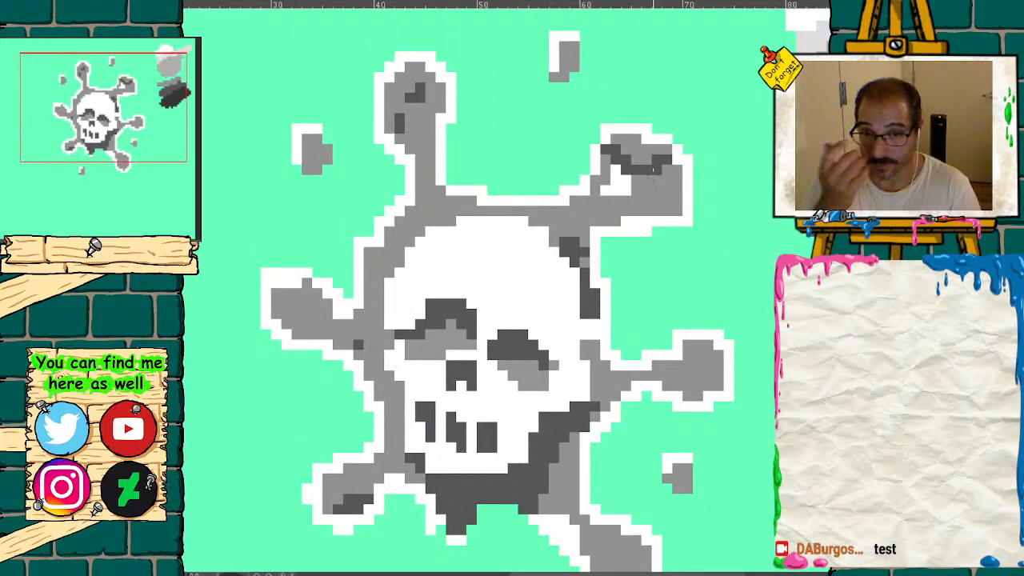
- Shade the undersides of the splat's upper-right, right, lower-right, lower-left and left arms in dark grey
{"action": "mouse_move", "coordinate": [669, 189]}
{"action": "left_mouse_down"}
{"action": "mouse_move", "coordinate": [582, 237]}
{"action": "mouse_move", "coordinate": [678, 190]}
{"action": "left_mouse_up"}
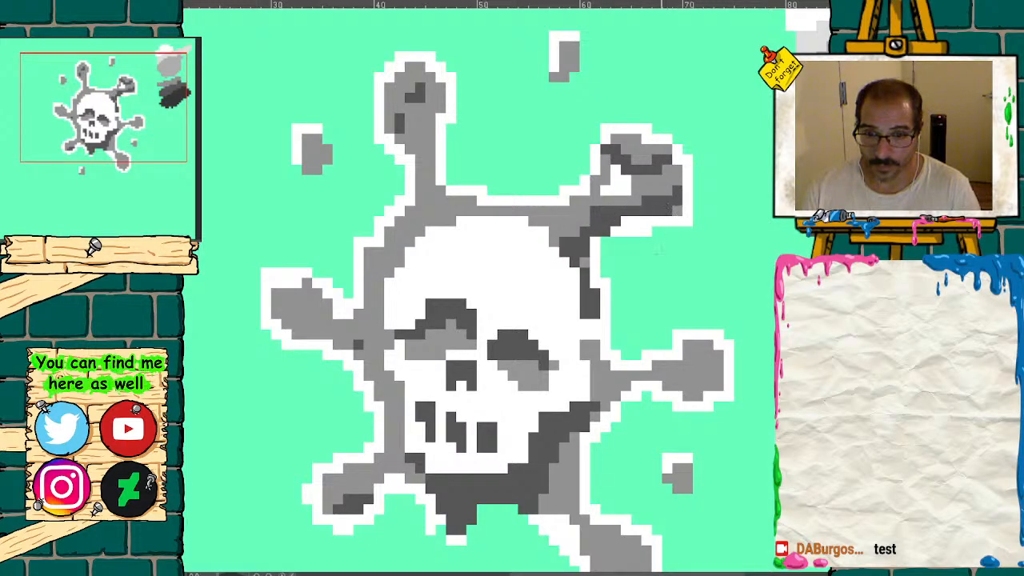
{"action": "mouse_move", "coordinate": [674, 380]}
{"action": "left_mouse_down"}
{"action": "mouse_move", "coordinate": [698, 393]}
{"action": "mouse_move", "coordinate": [618, 383]}
{"action": "mouse_move", "coordinate": [571, 436]}
{"action": "mouse_move", "coordinate": [630, 437]}
{"action": "mouse_move", "coordinate": [660, 327]}
{"action": "left_mouse_up"}
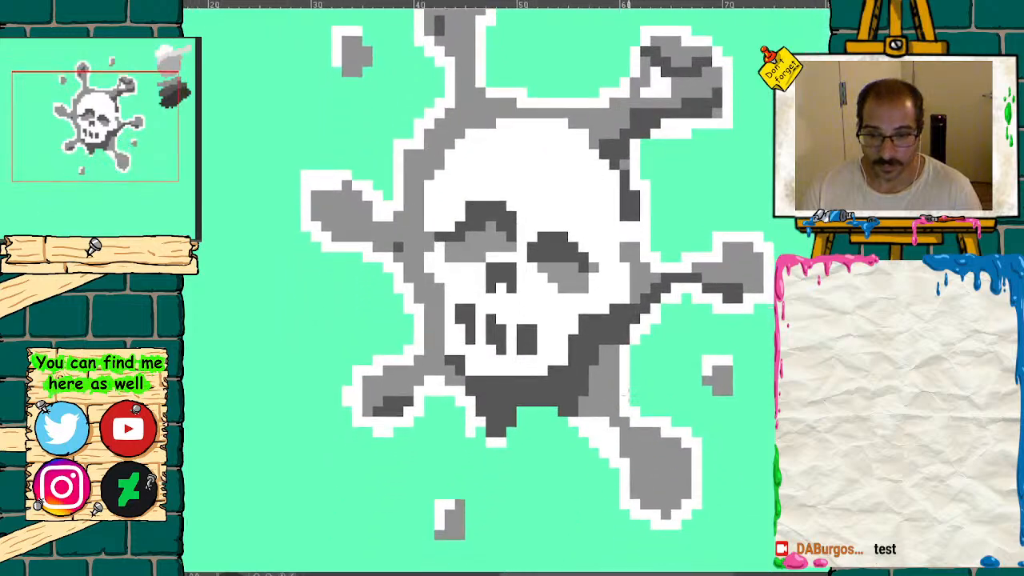
{"action": "mouse_move", "coordinate": [583, 410]}
{"action": "left_mouse_down"}
{"action": "mouse_move", "coordinate": [616, 450]}
{"action": "mouse_move", "coordinate": [636, 500]}
{"action": "mouse_move", "coordinate": [656, 516]}
{"action": "mouse_move", "coordinate": [662, 503]}
{"action": "left_mouse_up"}
{"action": "mouse_move", "coordinate": [466, 376]}
{"action": "left_mouse_down"}
{"action": "mouse_move", "coordinate": [424, 369]}
{"action": "mouse_move", "coordinate": [397, 394]}
{"action": "left_mouse_up"}
{"action": "mouse_move", "coordinate": [333, 237]}
{"action": "left_mouse_down"}
{"action": "mouse_move", "coordinate": [398, 253]}
{"action": "mouse_move", "coordinate": [420, 279]}
{"action": "mouse_move", "coordinate": [432, 248]}
{"action": "mouse_move", "coordinate": [428, 276]}
{"action": "mouse_move", "coordinate": [439, 299]}
{"action": "left_mouse_up"}
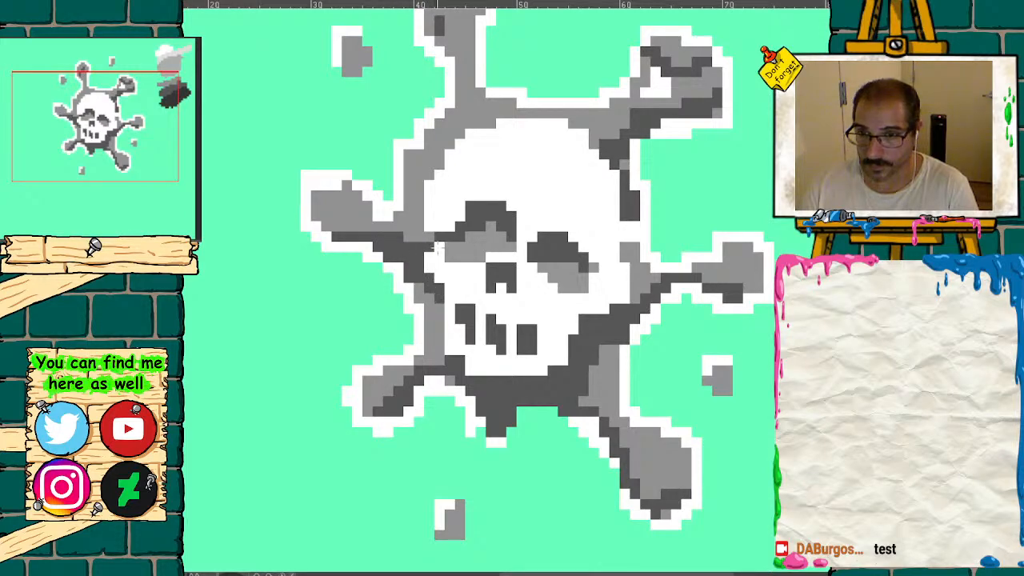
- Add dark grey shading to the right side of the splat's top arm and to the left, right and lower droplets
{"action": "left_click_drag", "start_coordinate": [481, 152], "coordinate": [512, 234]}
{"action": "mouse_move", "coordinate": [511, 69]}
{"action": "left_mouse_down"}
{"action": "mouse_move", "coordinate": [504, 160]}
{"action": "mouse_move", "coordinate": [519, 174]}
{"action": "left_mouse_up"}
{"action": "left_click_drag", "start_coordinate": [397, 133], "coordinate": [394, 141]}
{"action": "left_click", "coordinate": [755, 456]}
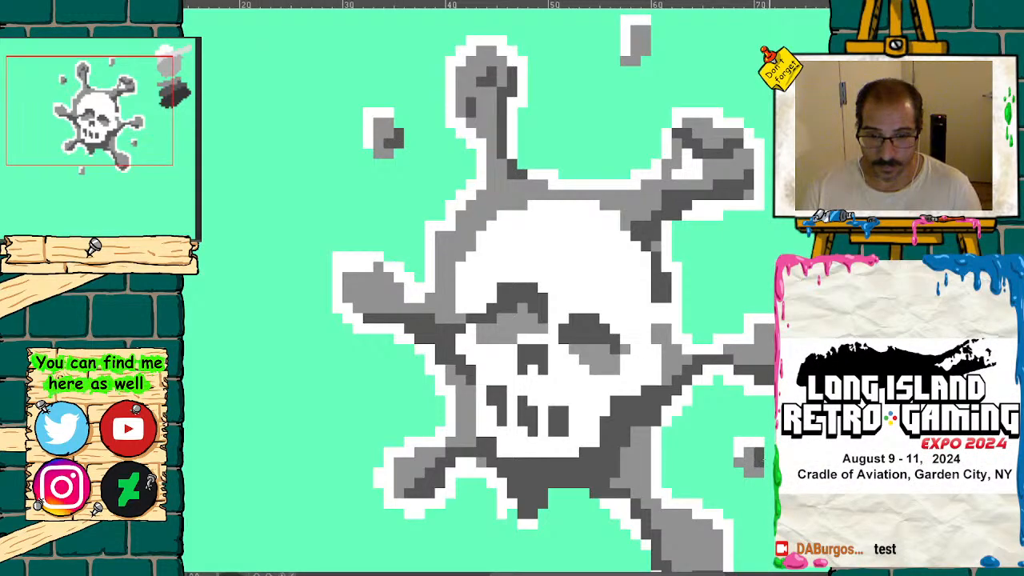
{"action": "scroll", "coordinate": [471, 490], "scroll_direction": "down", "scroll_amount": 2}
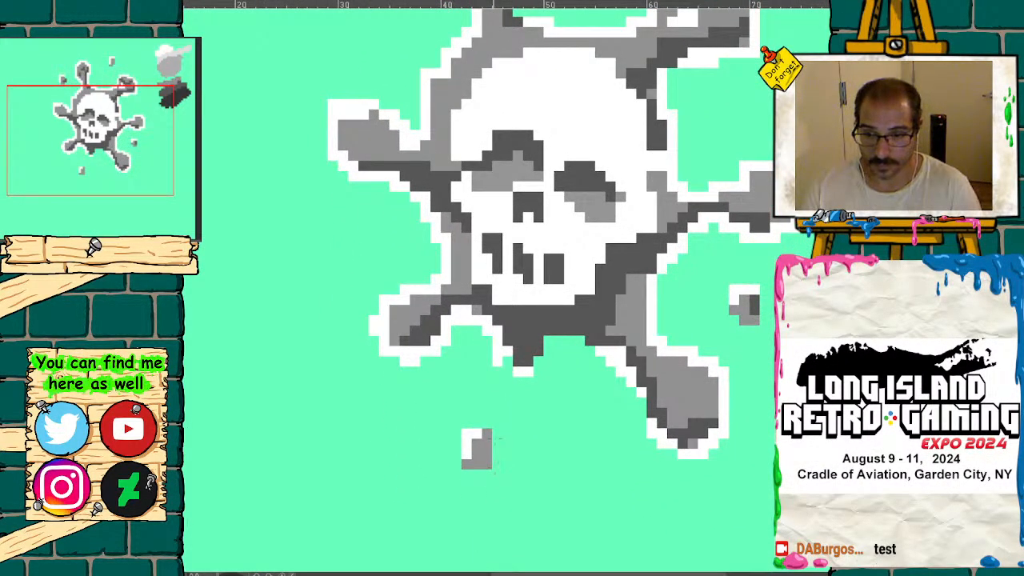
{"action": "left_click", "coordinate": [484, 455]}
- Paint over the stray dark spots inside the splat's top arm with mid grey
{"action": "left_click_drag", "start_coordinate": [147, 135], "coordinate": [166, 100]}
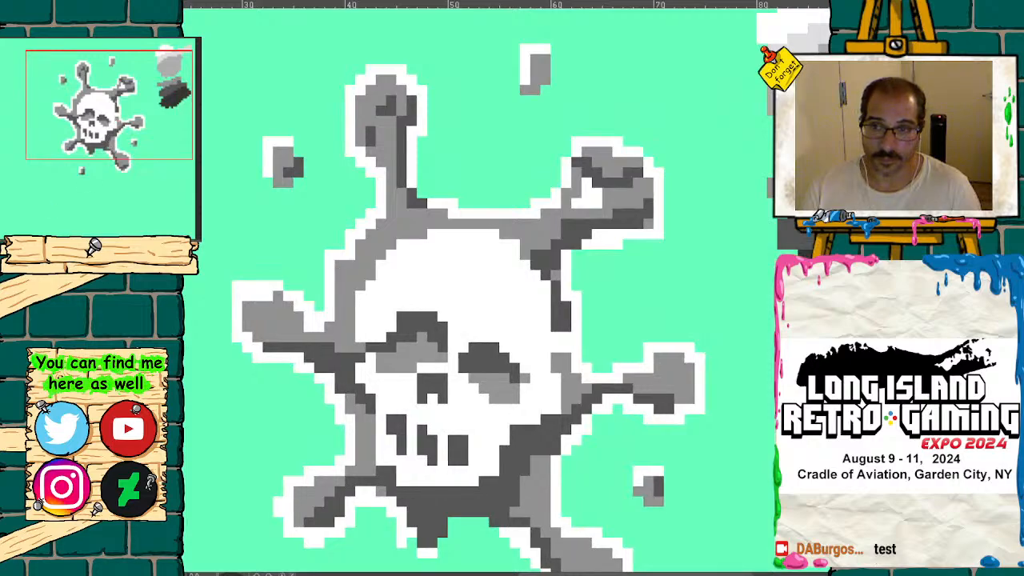
{"action": "left_click", "coordinate": [393, 102]}
{"action": "left_click", "coordinate": [382, 111]}
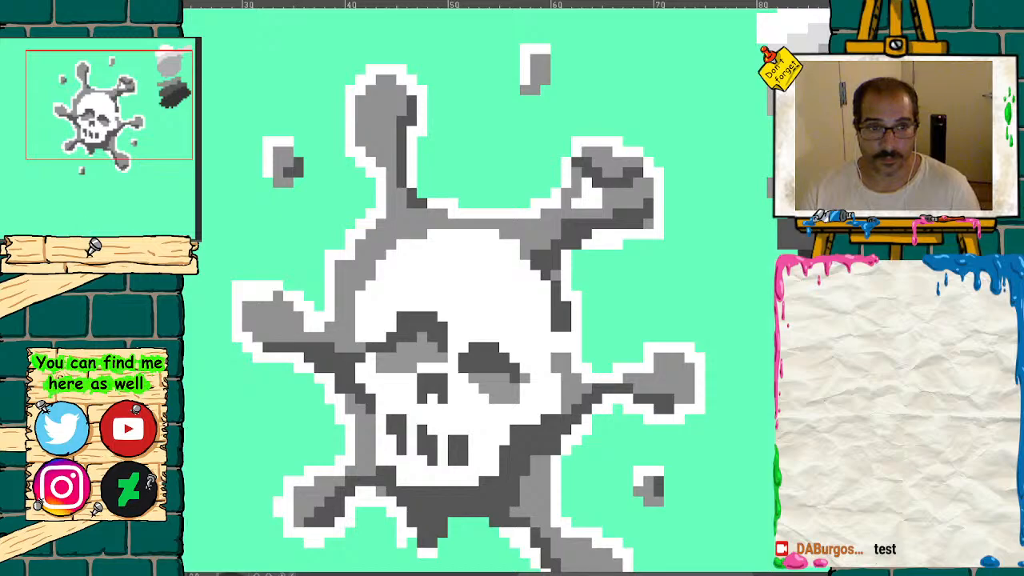
- Complete the white outline along the splat's lower edge, from the drip under the skull's jaw to the lower-right arm
{"action": "key", "text": "ctrl+0"}
{"action": "left_click_drag", "start_coordinate": [136, 133], "coordinate": [136, 144]}
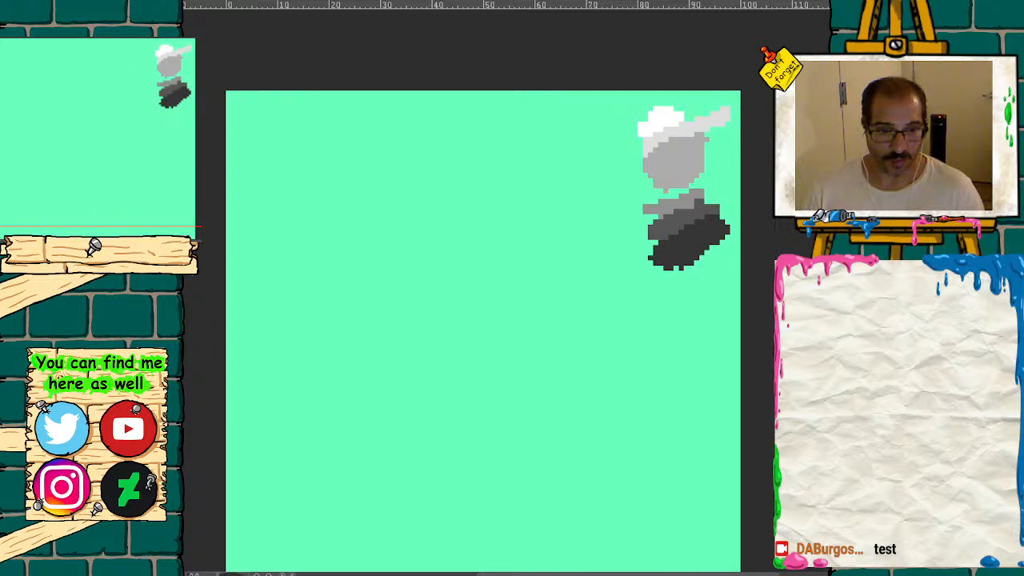
{"action": "key", "text": "ctrl+minus"}
{"action": "mouse_move", "coordinate": [147, 167]}
{"action": "left_mouse_down"}
{"action": "mouse_move", "coordinate": [185, 216]}
{"action": "mouse_move", "coordinate": [135, 160]}
{"action": "left_mouse_up"}
{"action": "key", "text": "ctrl+plus"}
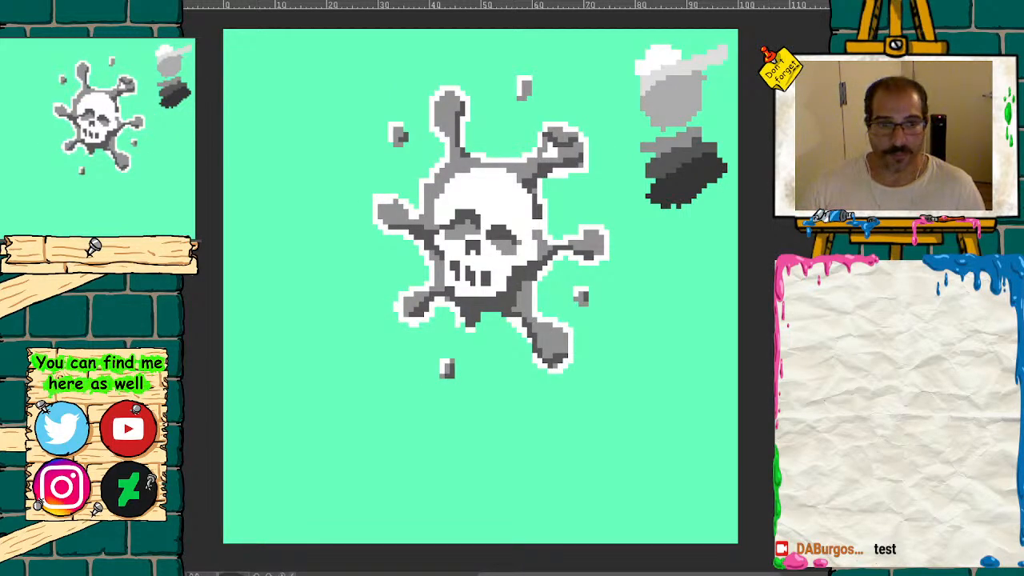
{"action": "scroll", "coordinate": [172, 192], "scroll_direction": "up", "scroll_amount": 4}
{"action": "left_click_drag", "start_coordinate": [102, 142], "coordinate": [110, 168]}
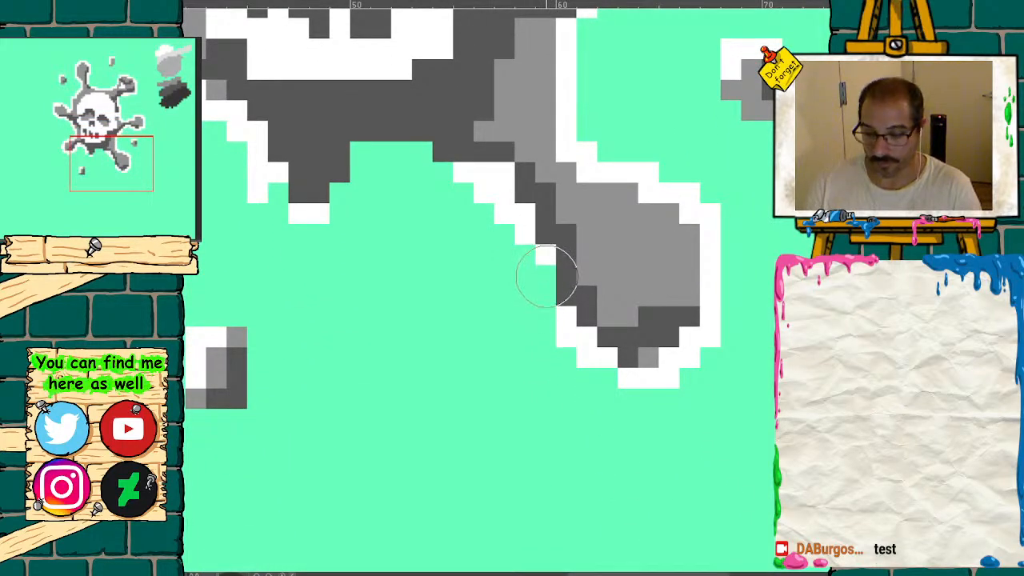
{"action": "left_click_drag", "start_coordinate": [544, 275], "coordinate": [546, 294]}
{"action": "mouse_move", "coordinate": [441, 160]}
{"action": "left_mouse_down"}
{"action": "mouse_move", "coordinate": [442, 172]}
{"action": "mouse_move", "coordinate": [400, 152]}
{"action": "mouse_move", "coordinate": [339, 194]}
{"action": "left_mouse_up"}
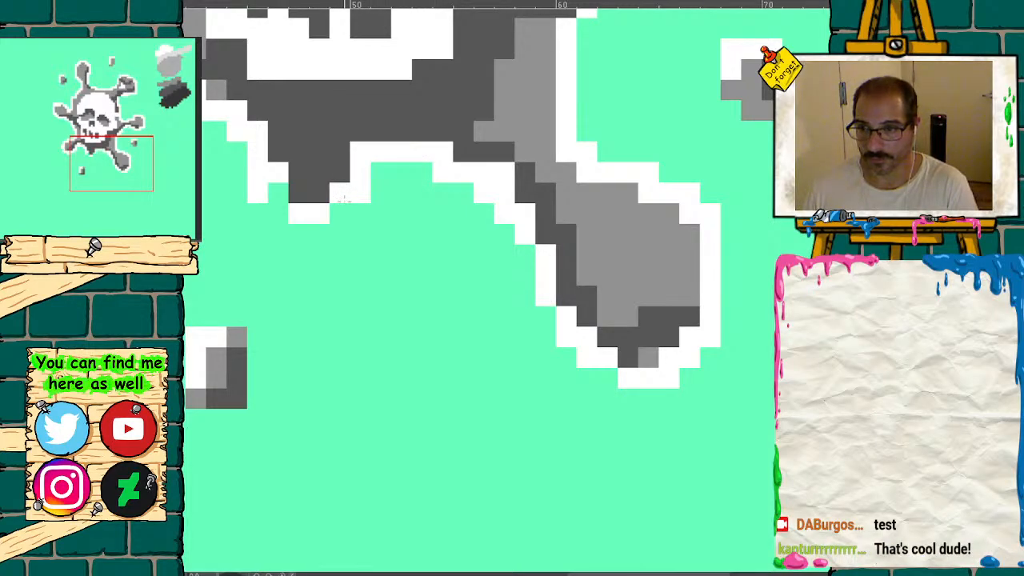
{"action": "left_click", "coordinate": [282, 195]}
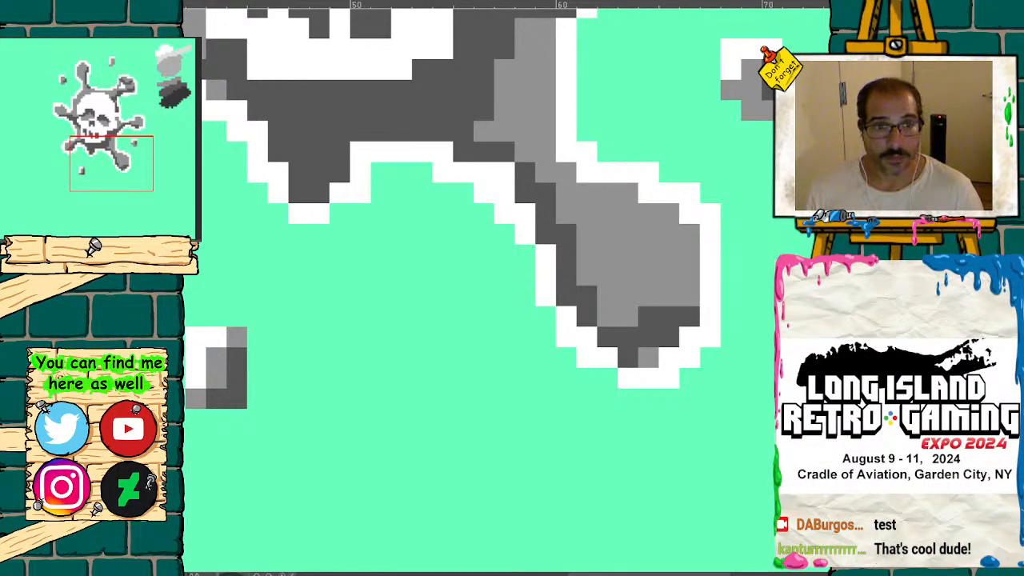
- Switch from the splat drawing to the frame with the skull inside the large smoke cloud
{"action": "key", "text": "ctrl+minus"}
{"action": "key", "text": "ctrl+minus"}
{"action": "key", "text": "ctrl+minus"}
{"action": "left_click_drag", "start_coordinate": [122, 130], "coordinate": [139, 113]}
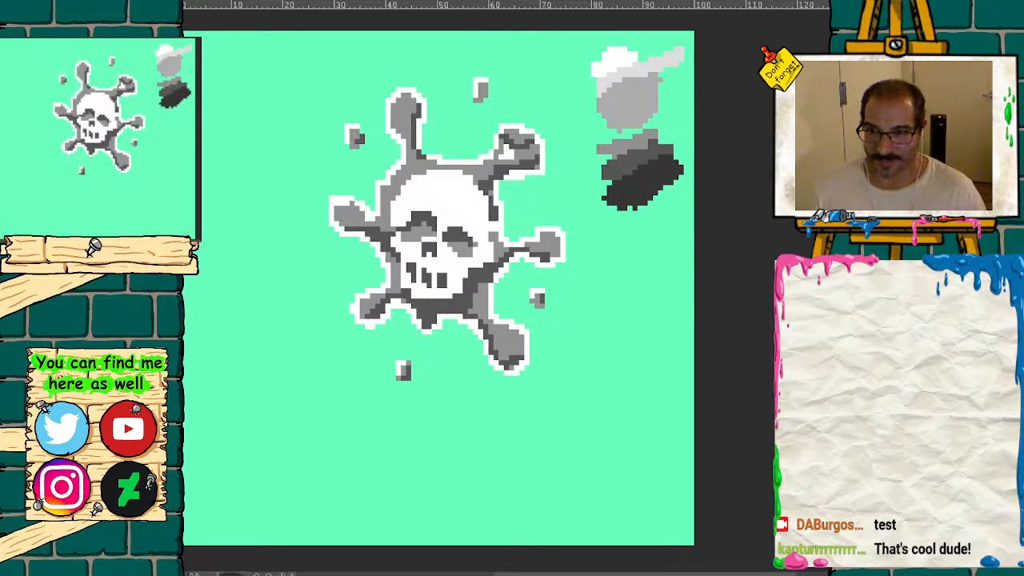
{"action": "left_click", "coordinate": [132, 245]}
{"action": "left_click_drag", "start_coordinate": [135, 181], "coordinate": [119, 206]}
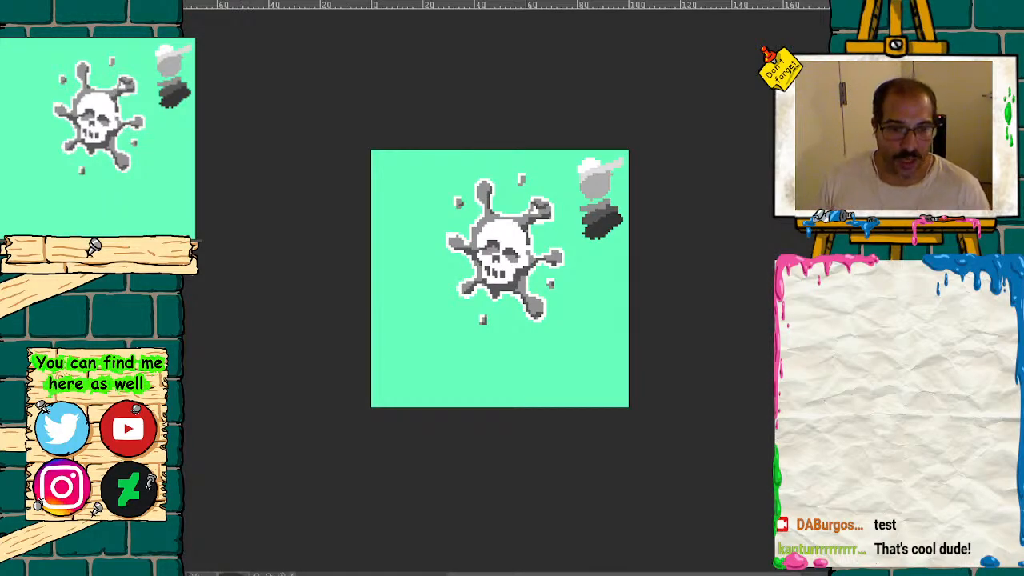
{"action": "key", "text": "Delete"}
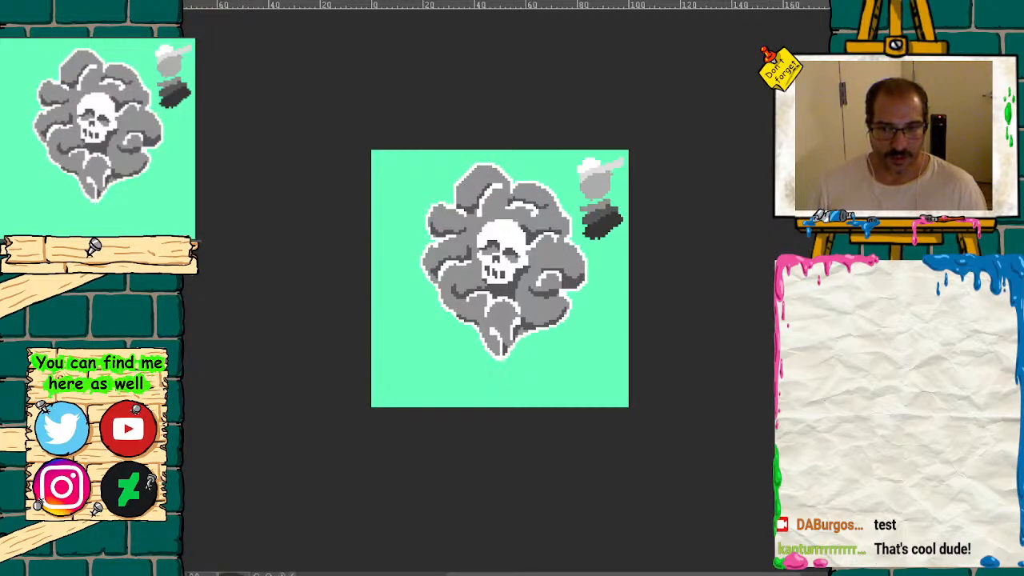
- Erase the pointed tail at the bottom of the smoke cloud
{"action": "scroll", "coordinate": [519, 291], "scroll_direction": "up", "scroll_amount": 1}
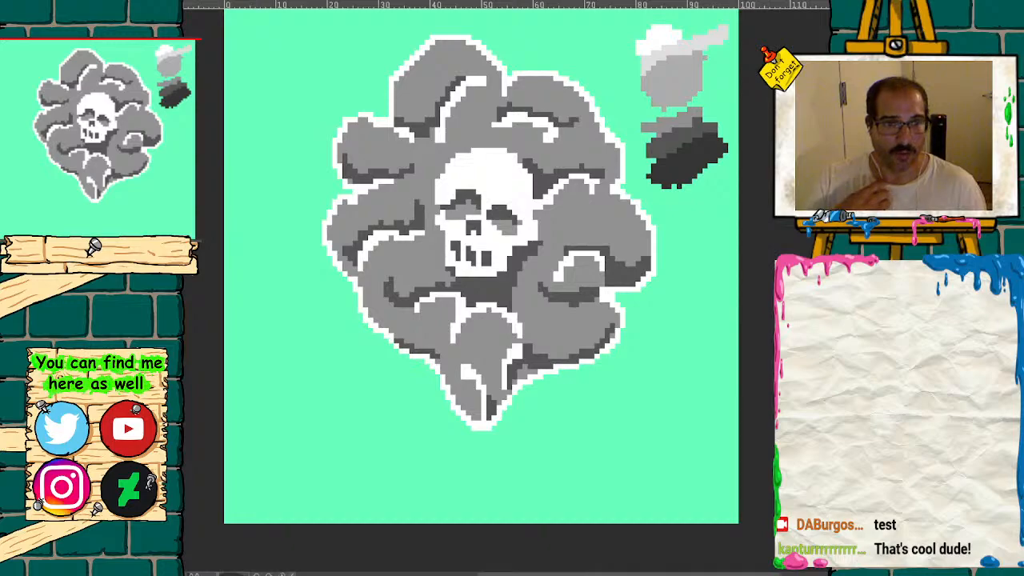
{"action": "key", "text": "ctrl+plus"}
{"action": "left_click_drag", "start_coordinate": [512, 320], "coordinate": [544, 193]}
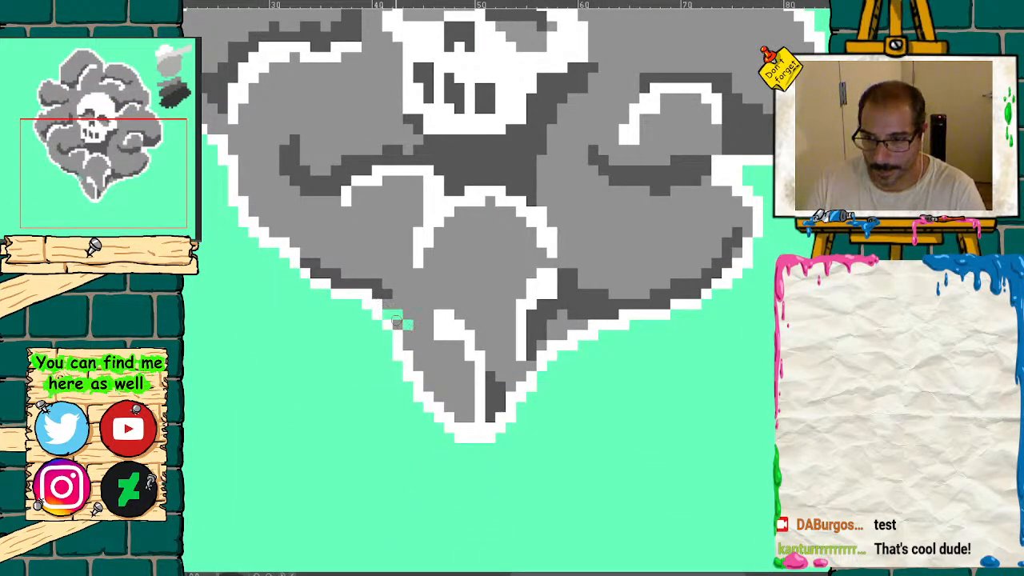
{"action": "mouse_move", "coordinate": [384, 309]}
{"action": "left_mouse_down"}
{"action": "mouse_move", "coordinate": [440, 346]}
{"action": "mouse_move", "coordinate": [520, 356]}
{"action": "mouse_move", "coordinate": [567, 337]}
{"action": "mouse_move", "coordinate": [443, 339]}
{"action": "mouse_move", "coordinate": [379, 298]}
{"action": "mouse_move", "coordinate": [369, 266]}
{"action": "left_mouse_up"}
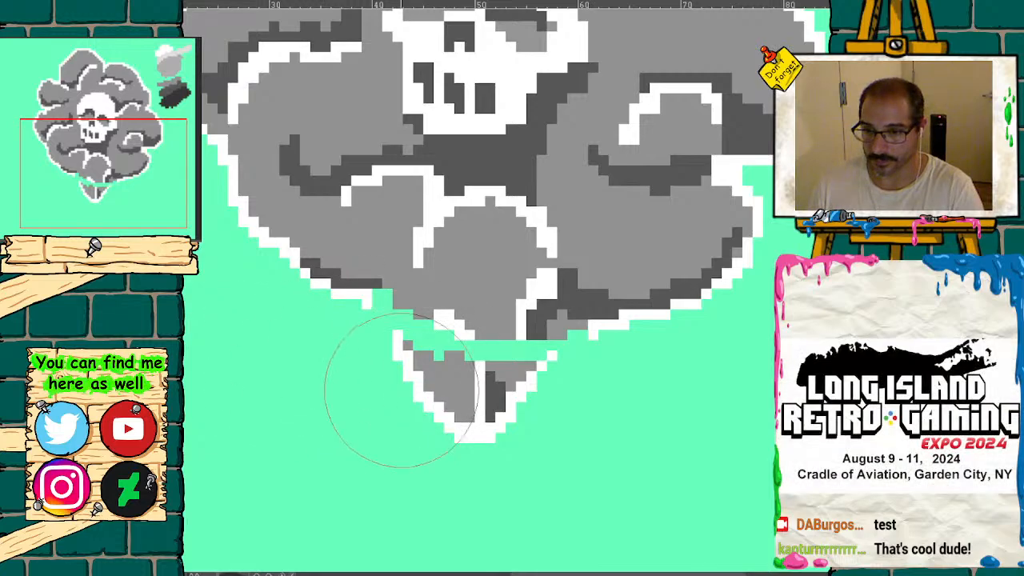
{"action": "mouse_move", "coordinate": [390, 397]}
{"action": "left_mouse_down"}
{"action": "mouse_move", "coordinate": [488, 389]}
{"action": "mouse_move", "coordinate": [520, 407]}
{"action": "left_mouse_up"}
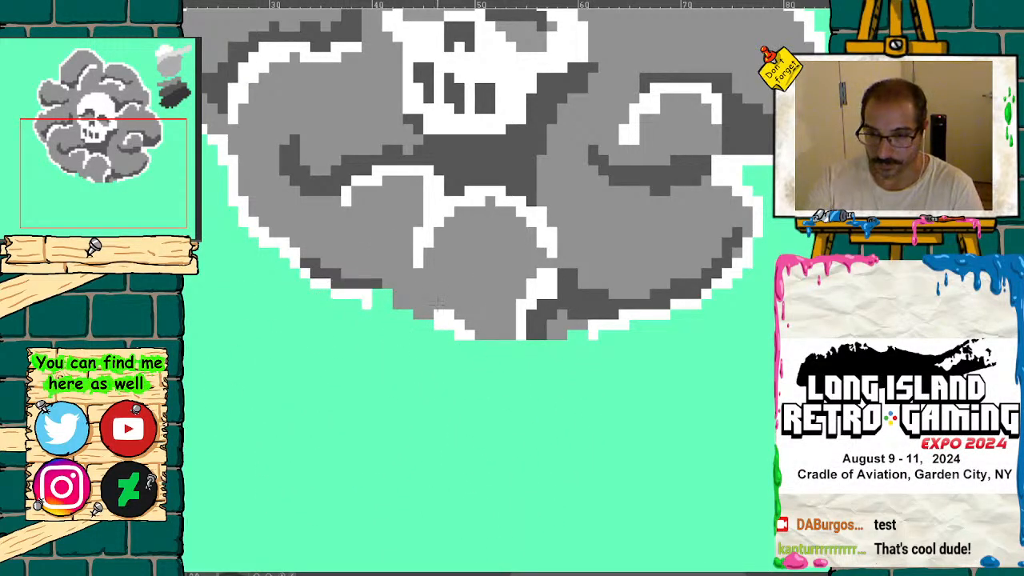
- Close the gap at the cloud's rounded base with a white outline
{"action": "mouse_move", "coordinate": [368, 299]}
{"action": "left_mouse_down"}
{"action": "mouse_move", "coordinate": [448, 340]}
{"action": "mouse_move", "coordinate": [584, 336]}
{"action": "left_mouse_up"}
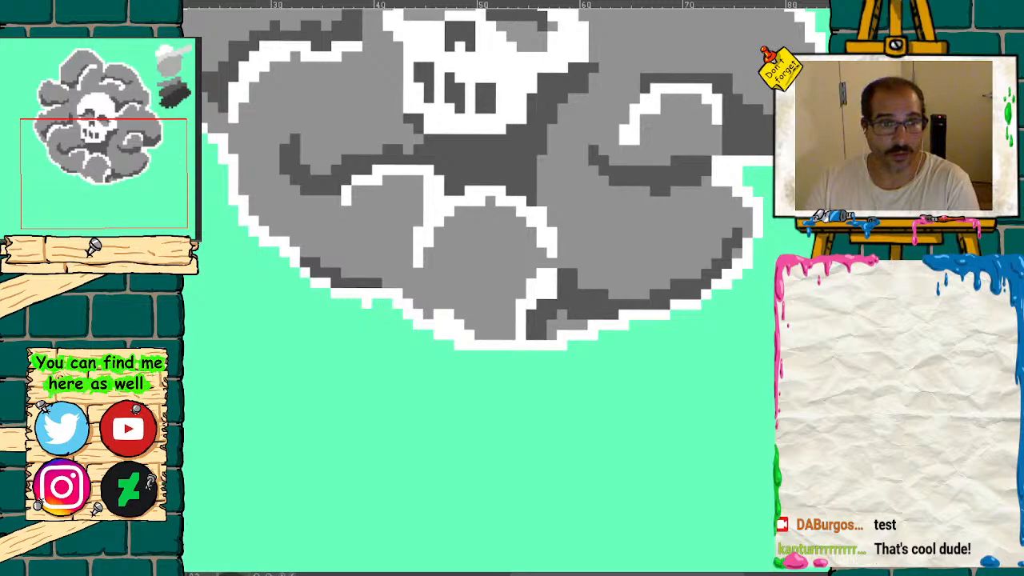
{"action": "key", "text": "ctrl+z"}
{"action": "key", "text": "ctrl+y"}
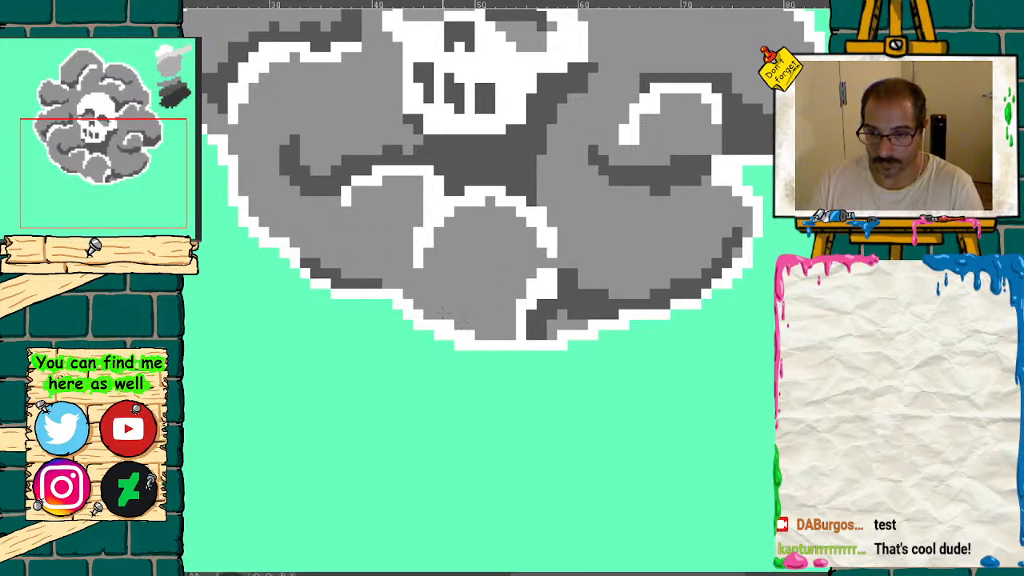
- Shade the cloud's base in dark grey and draw a short dark crease on the lower central puff
{"action": "mouse_move", "coordinate": [526, 329]}
{"action": "left_mouse_down"}
{"action": "mouse_move", "coordinate": [470, 335]}
{"action": "mouse_move", "coordinate": [560, 314]}
{"action": "mouse_move", "coordinate": [552, 323]}
{"action": "mouse_move", "coordinate": [475, 326]}
{"action": "left_mouse_up"}
{"action": "left_click_drag", "start_coordinate": [538, 263], "coordinate": [488, 284]}
{"action": "mouse_move", "coordinate": [471, 328]}
{"action": "left_mouse_down"}
{"action": "mouse_move", "coordinate": [555, 334]}
{"action": "mouse_move", "coordinate": [573, 303]}
{"action": "left_mouse_up"}
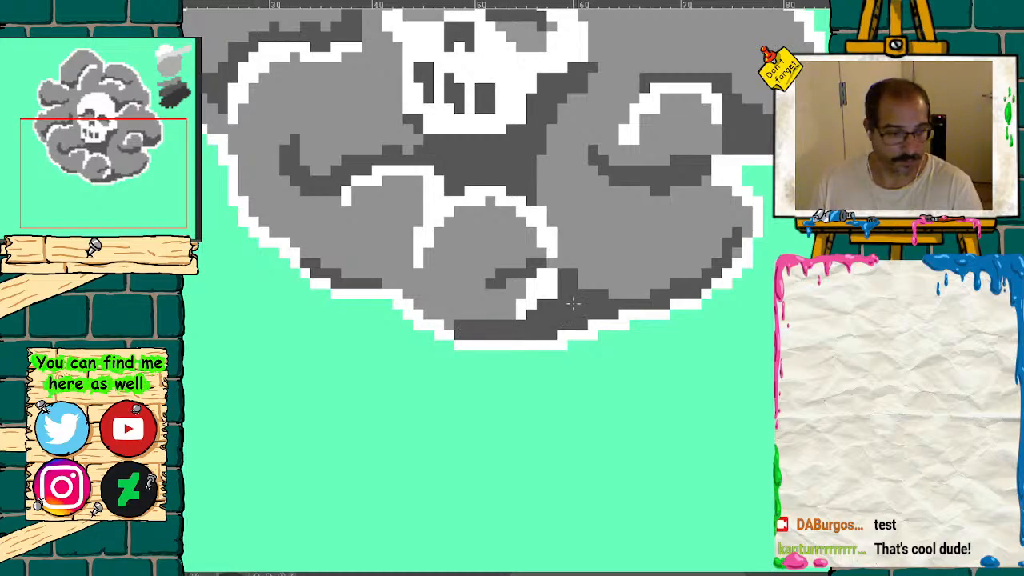
- Extend the white highlight of the lower puff's fold to the right and thicken the dark crease around it
{"action": "key", "text": "ctrl+minus"}
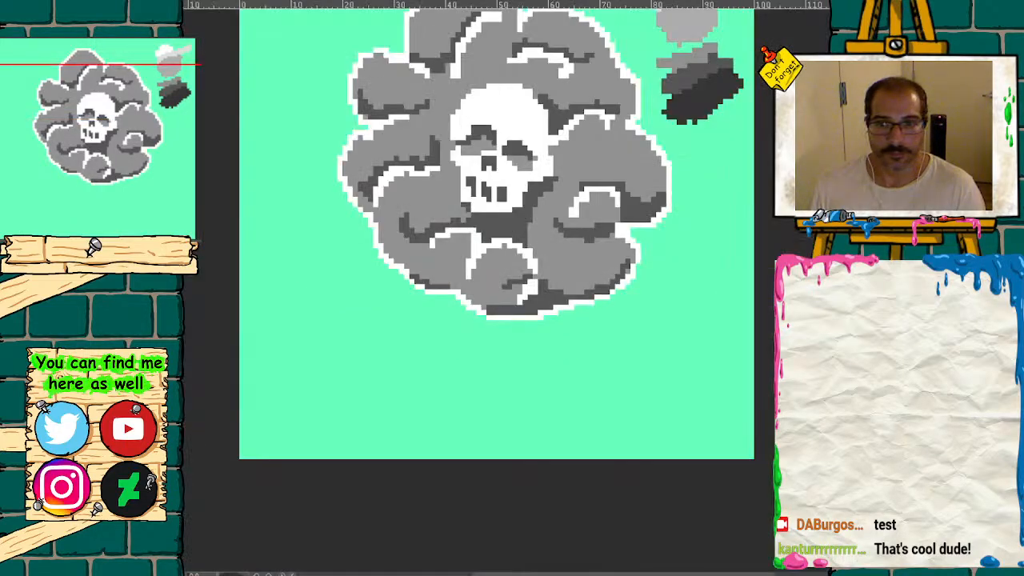
{"action": "key", "text": "ctrl+minus"}
{"action": "left_click_drag", "start_coordinate": [125, 150], "coordinate": [127, 131]}
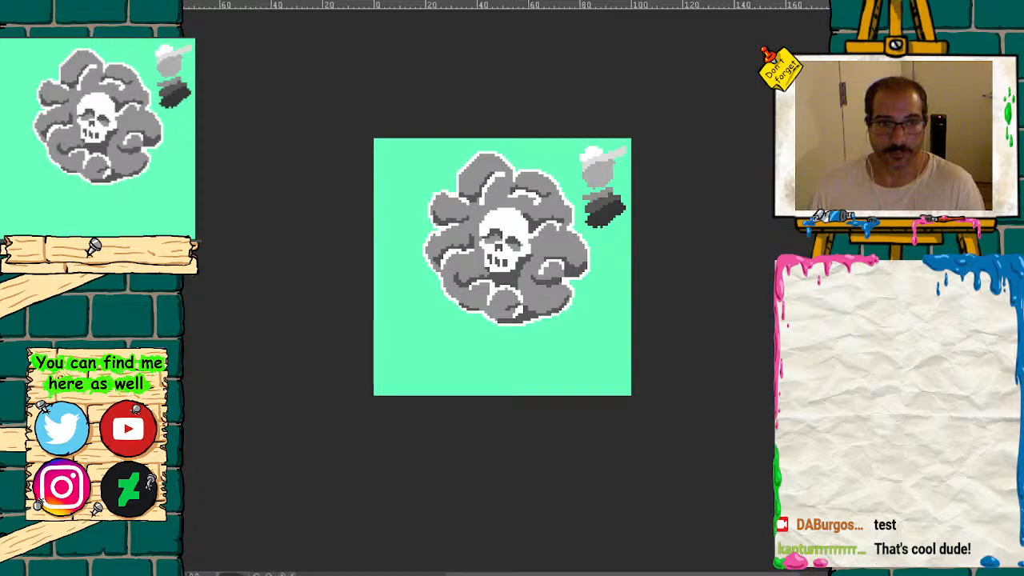
{"action": "scroll", "coordinate": [518, 272], "scroll_direction": "up", "scroll_amount": 3}
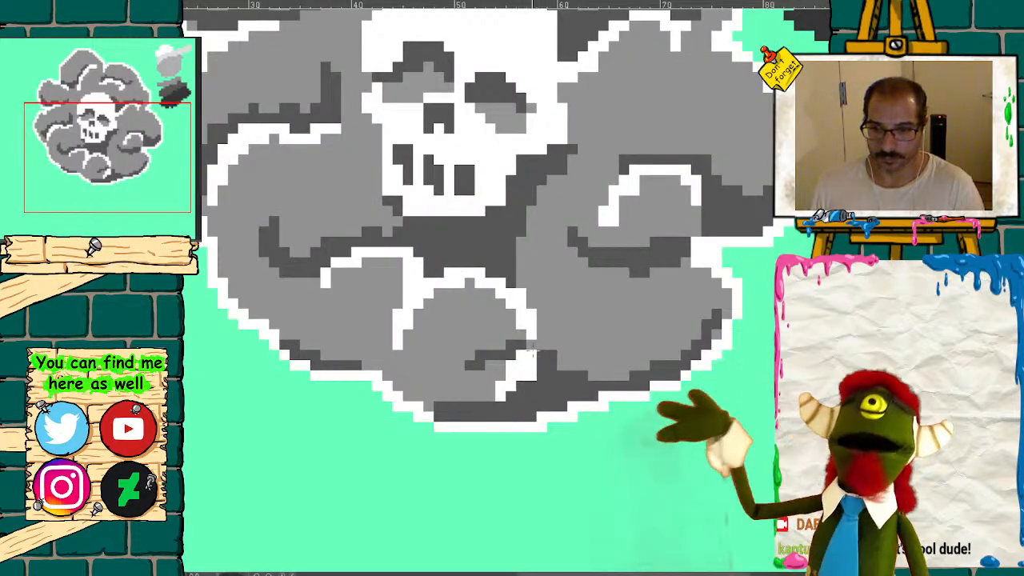
{"action": "left_click_drag", "start_coordinate": [537, 358], "coordinate": [573, 354]}
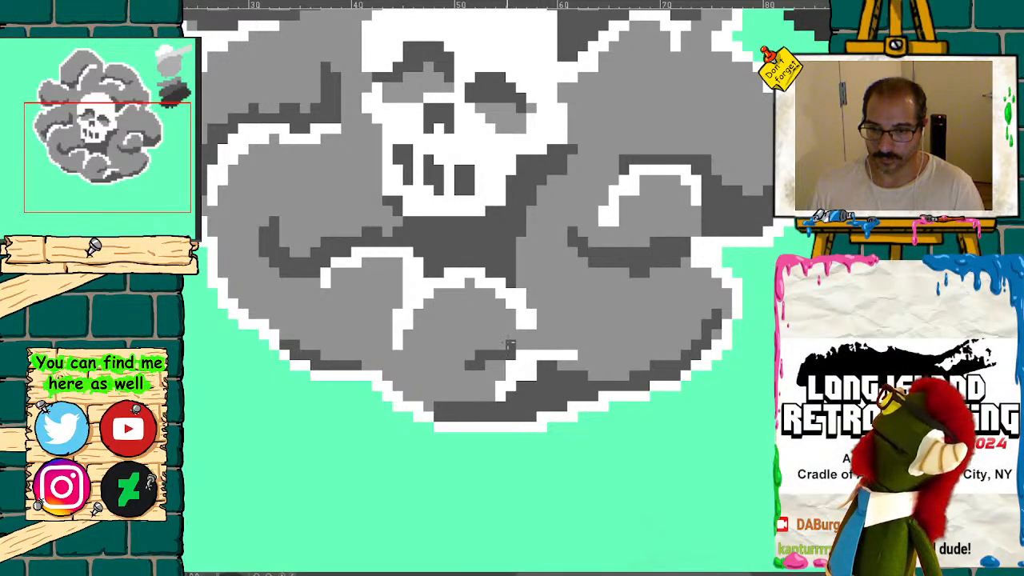
{"action": "mouse_move", "coordinate": [512, 340]}
{"action": "left_mouse_down"}
{"action": "mouse_move", "coordinate": [547, 339]}
{"action": "mouse_move", "coordinate": [487, 380]}
{"action": "left_mouse_up"}
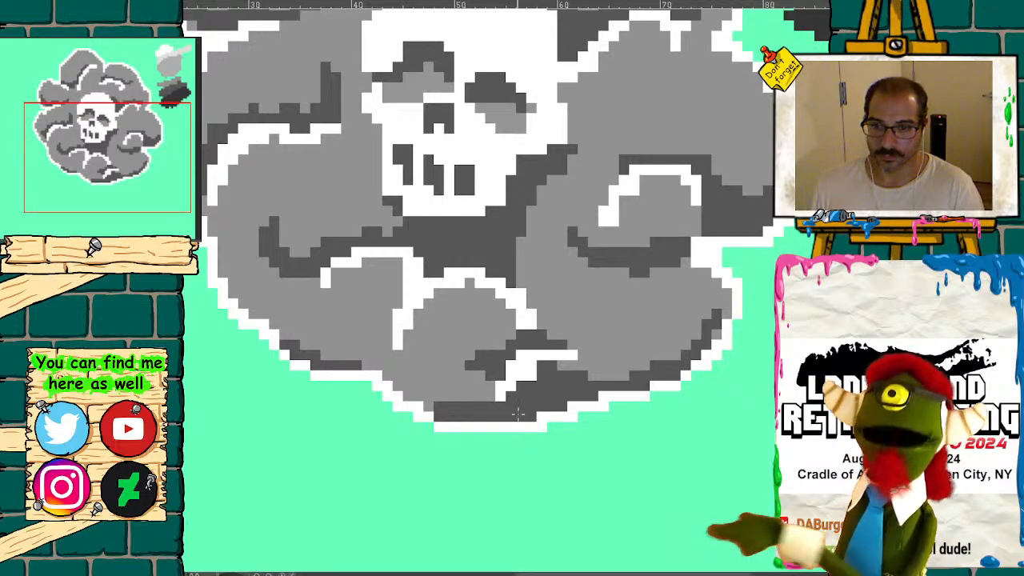
- Trim the lower tip of the fold's white highlight and fill the area beneath it with mid grey
{"action": "left_click", "coordinate": [501, 396]}
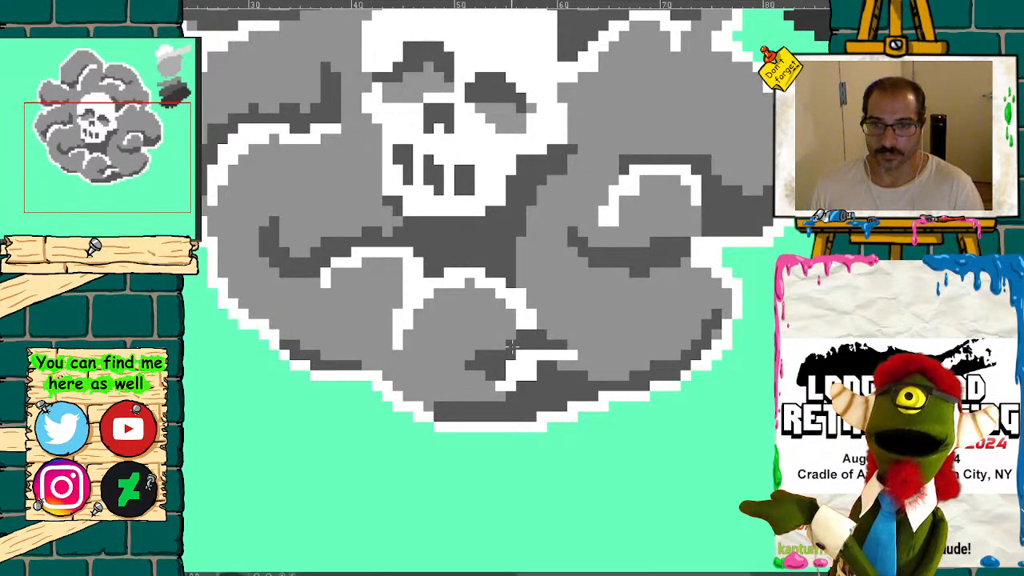
{"action": "mouse_move", "coordinate": [506, 386]}
{"action": "left_mouse_down"}
{"action": "mouse_move", "coordinate": [524, 395]}
{"action": "mouse_move", "coordinate": [584, 376]}
{"action": "left_mouse_up"}
{"action": "left_click", "coordinate": [531, 396]}
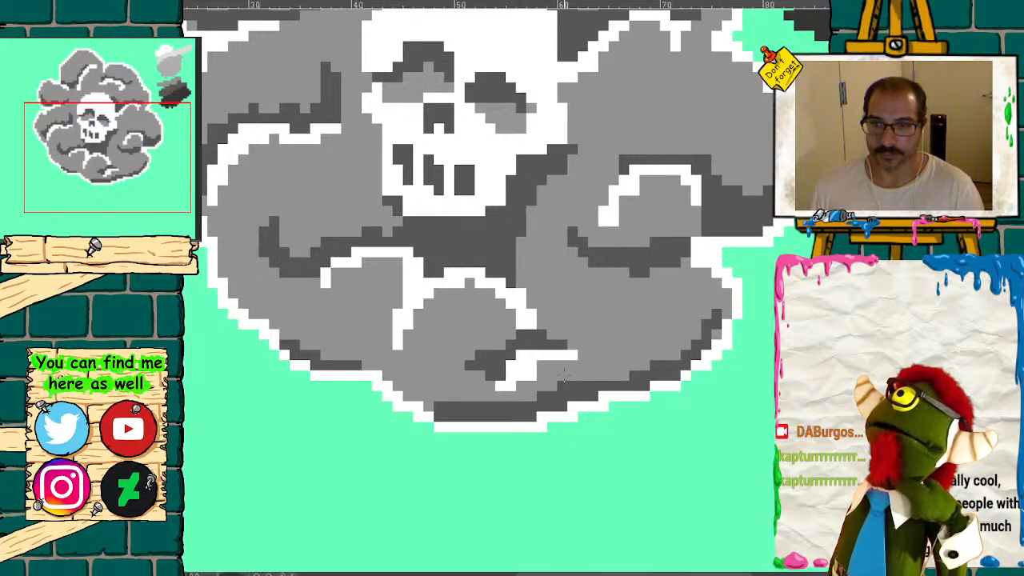
- Review the splat frame up close and at actual size, and move to the frame without the skull
{"action": "scroll", "coordinate": [480, 240], "scroll_direction": "down", "scroll_amount": 5}
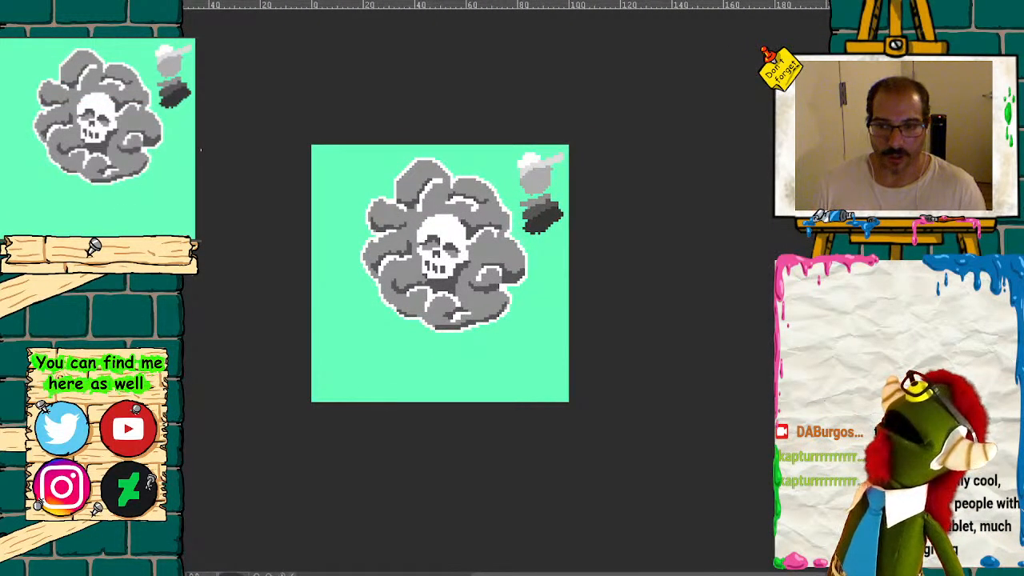
{"action": "key", "text": "Return"}
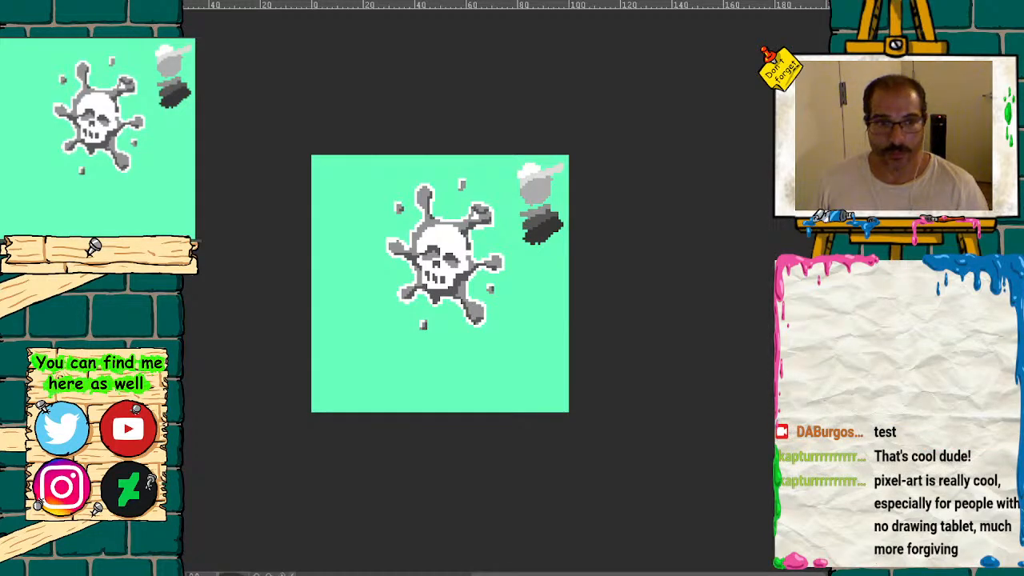
{"action": "key", "text": "ctrl+plus"}
{"action": "left_click_drag", "start_coordinate": [142, 148], "coordinate": [214, 155]}
{"action": "key", "text": "ctrl+plus"}
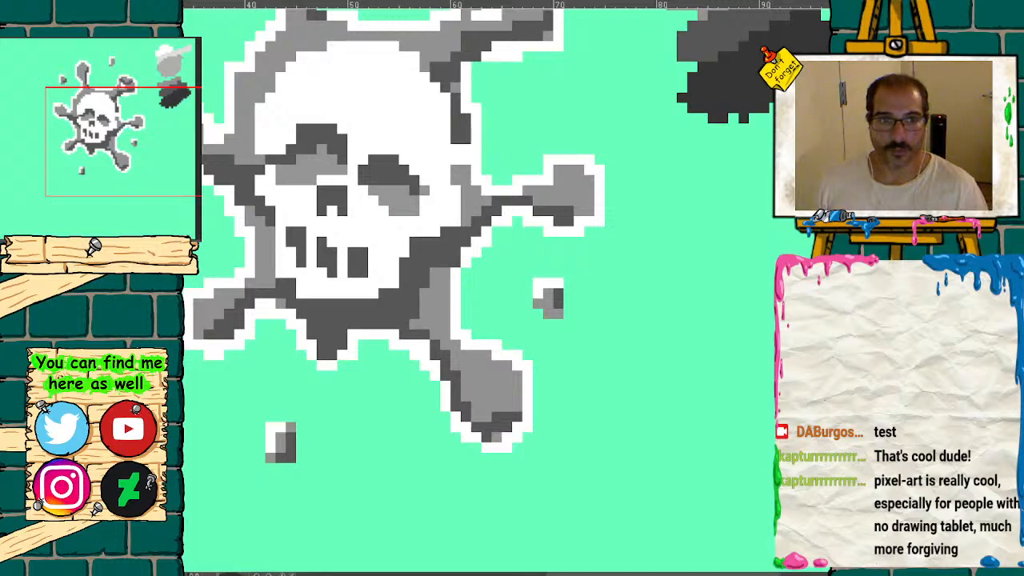
{"action": "key", "text": "ctrl+alt+0"}
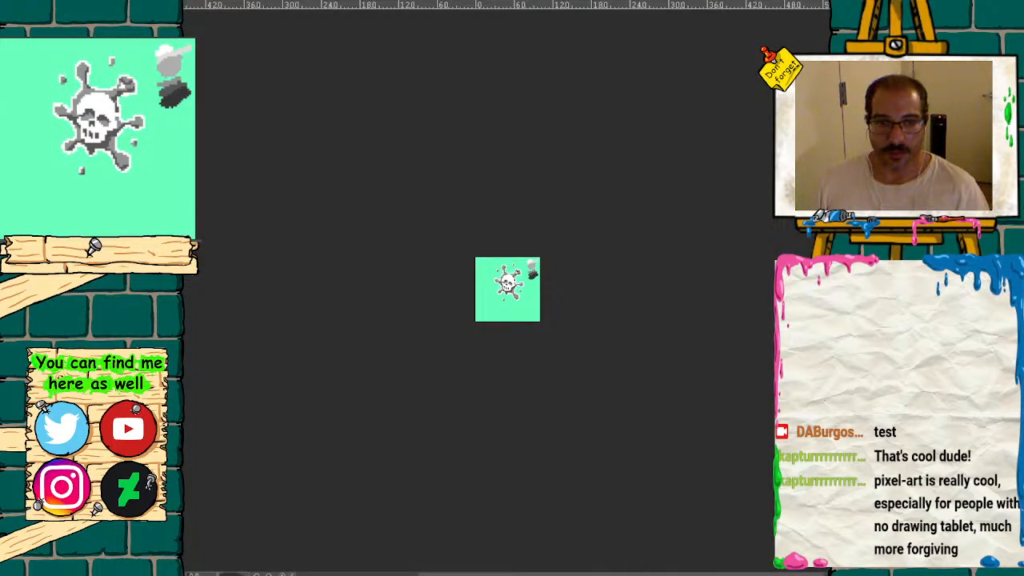
{"action": "key", "text": "Delete"}
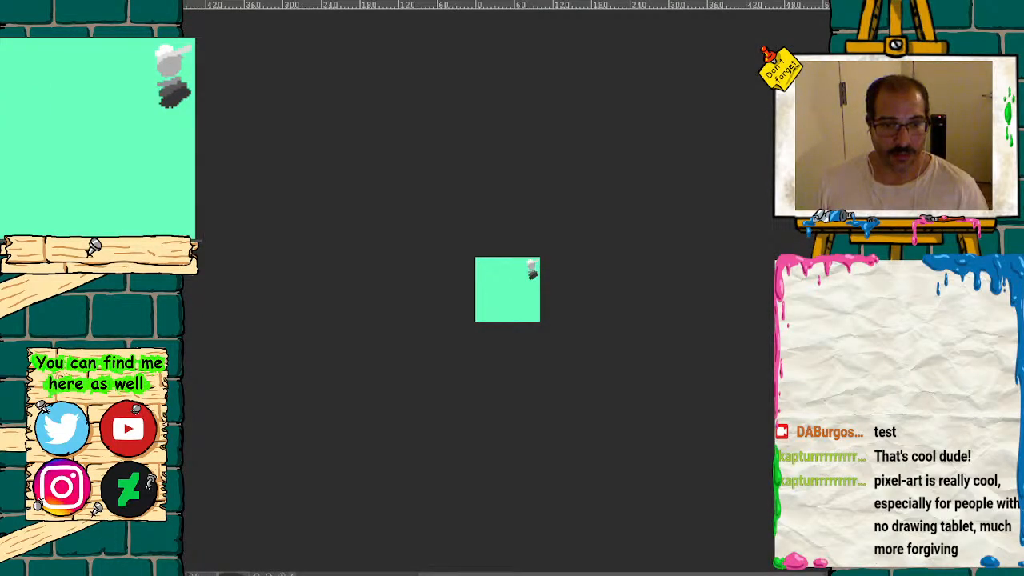
- Step through the spiky splash, smoke column and skull cloud frames to review the animation sequence
{"action": "key", "text": "ctrl+v"}
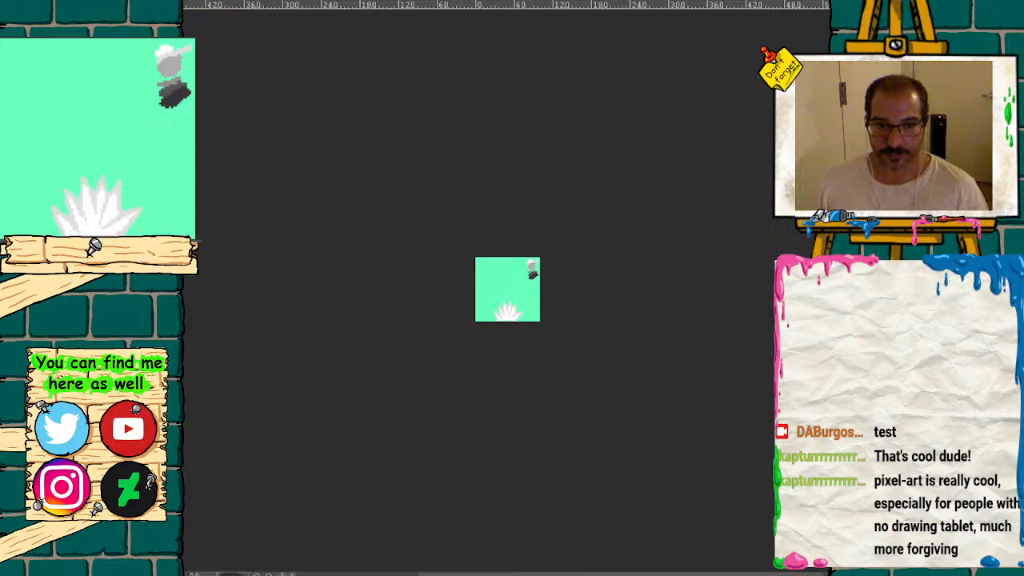
{"action": "key", "text": "Delete"}
{"action": "key", "text": "ctrl+v"}
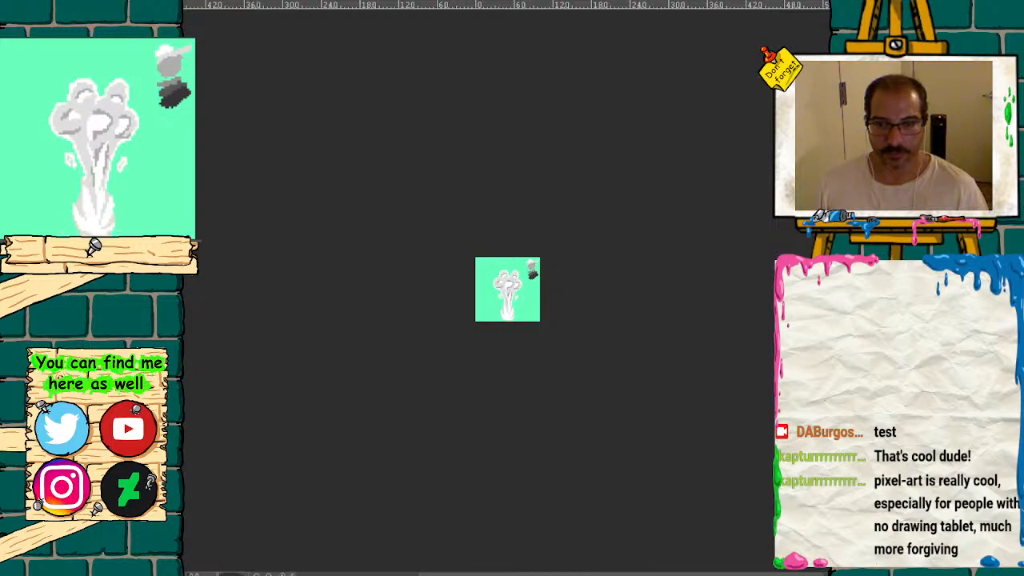
{"action": "key", "text": "Delete"}
{"action": "key", "text": "ctrl+v"}
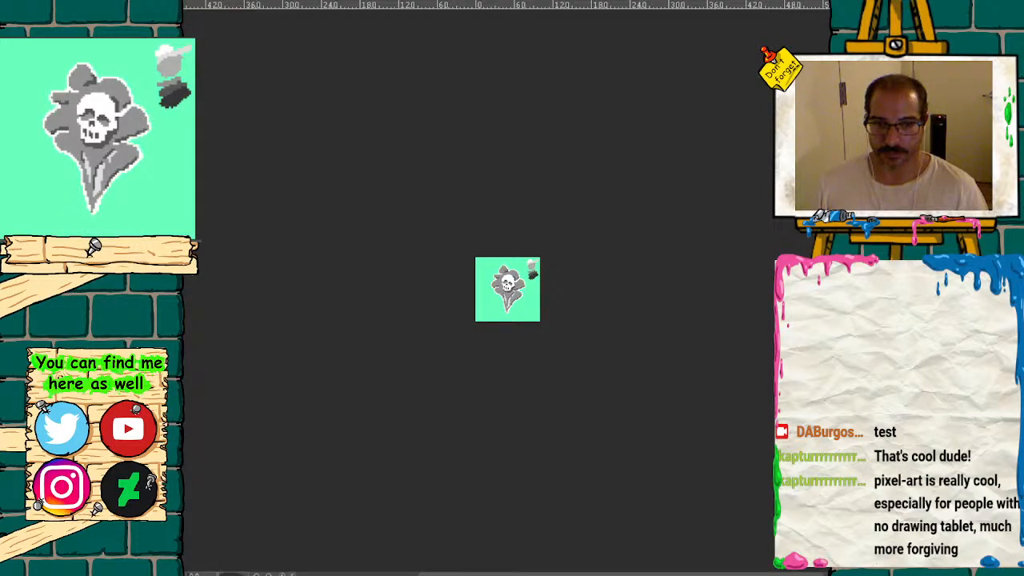
{"action": "key", "text": "Delete"}
{"action": "key", "text": "ctrl+v"}
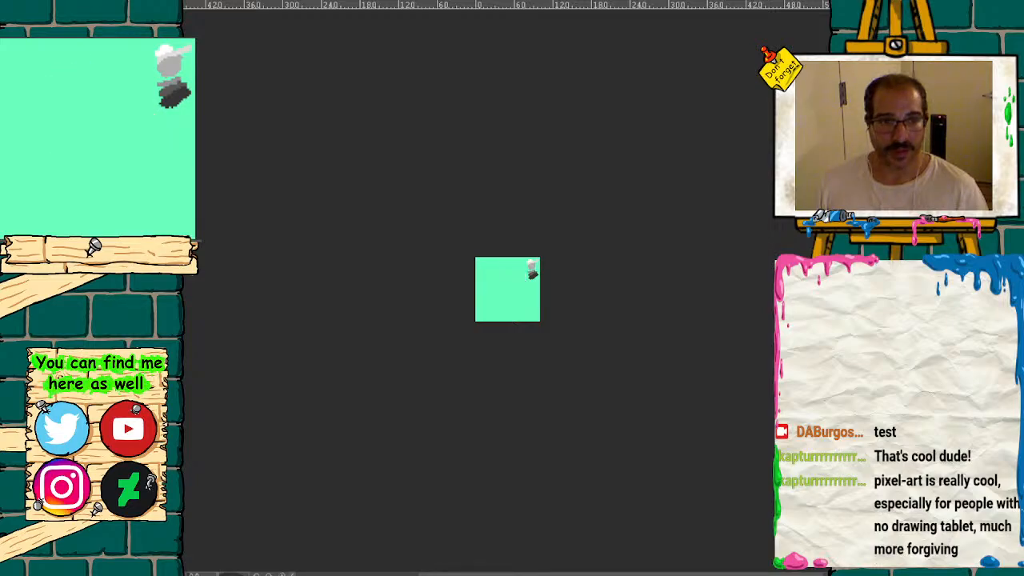
{"action": "scroll", "coordinate": [517, 291], "scroll_direction": "up", "scroll_amount": 3}
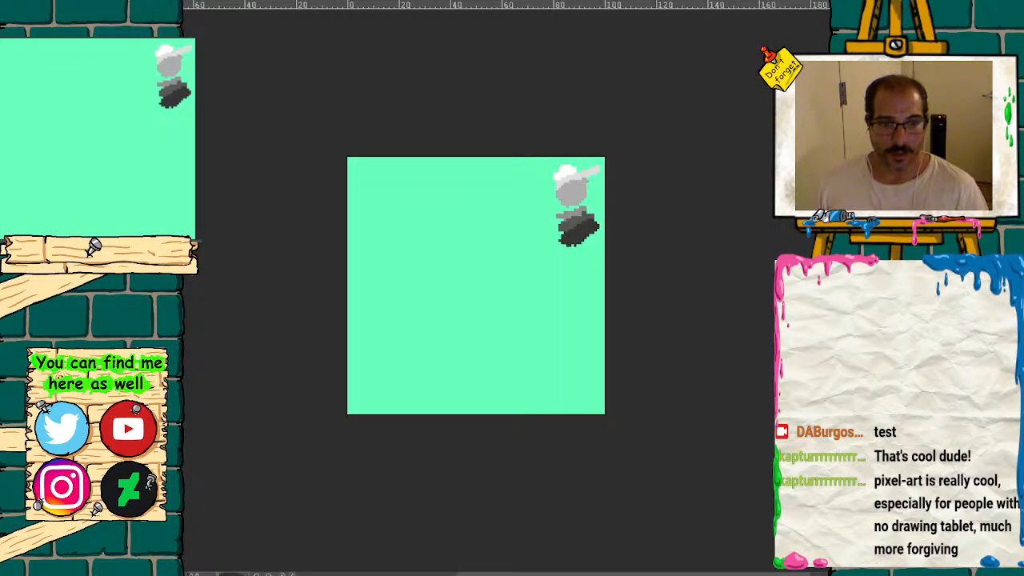
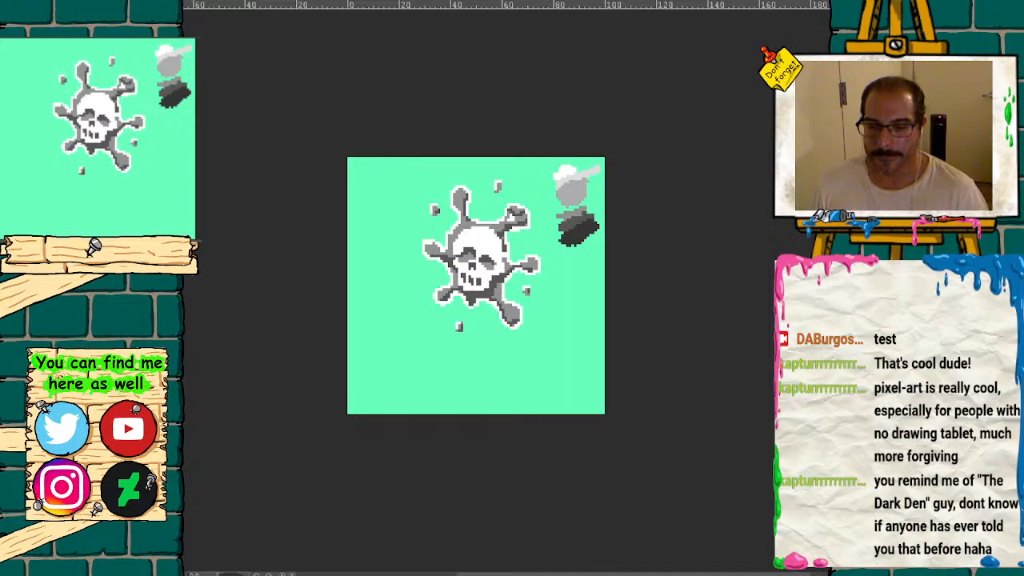
- Erase the pointed stem beneath the skull cloud, and the column and droplets beneath the light smoke cloud in the neighbouring frame
{"action": "key", "text": "ctrl+plus"}
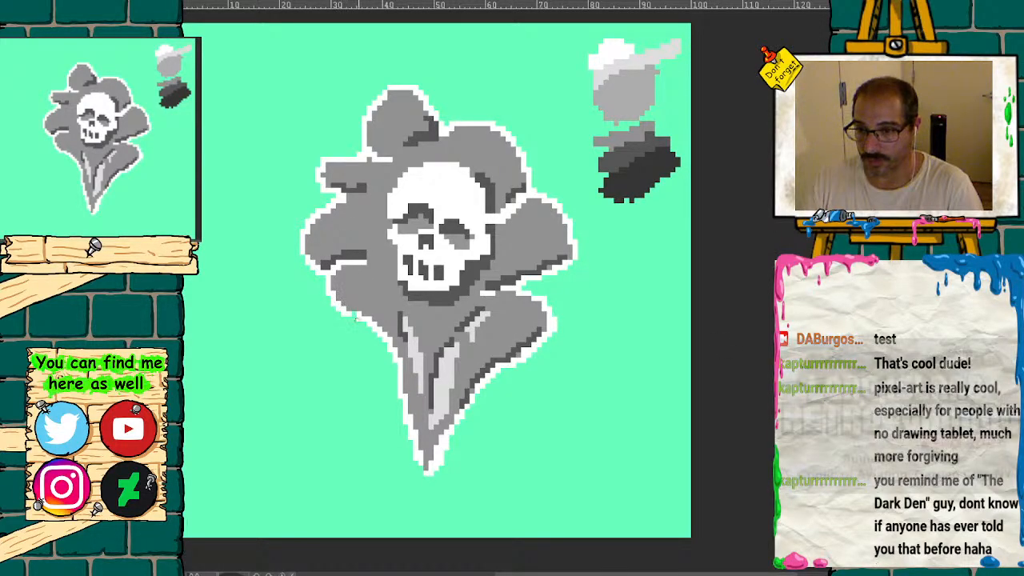
{"action": "mouse_move", "coordinate": [391, 349]}
{"action": "left_mouse_down"}
{"action": "mouse_move", "coordinate": [578, 322]}
{"action": "mouse_move", "coordinate": [372, 347]}
{"action": "mouse_move", "coordinate": [554, 320]}
{"action": "mouse_move", "coordinate": [496, 343]}
{"action": "mouse_move", "coordinate": [392, 336]}
{"action": "mouse_move", "coordinate": [370, 351]}
{"action": "mouse_move", "coordinate": [413, 343]}
{"action": "left_mouse_up"}
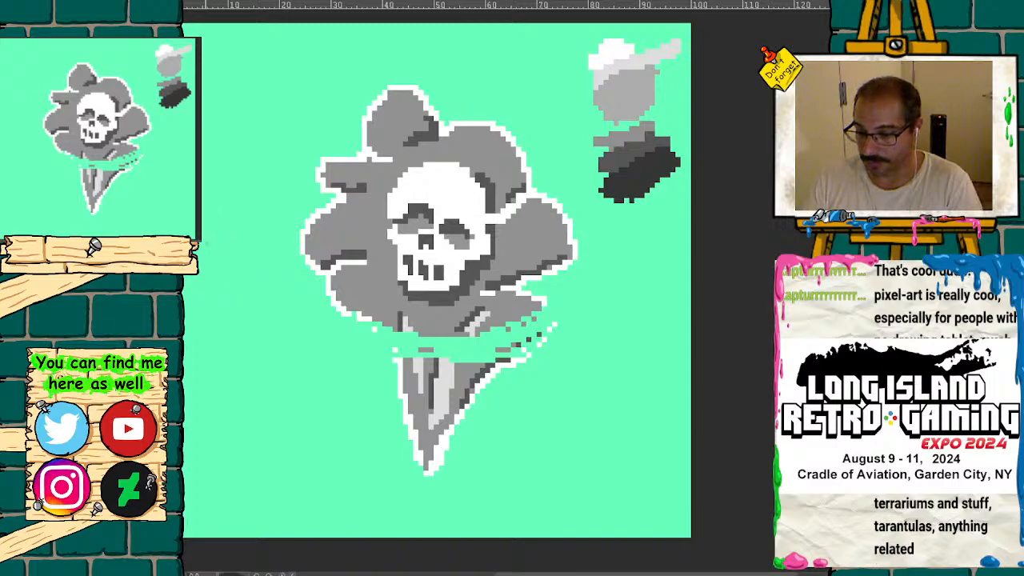
{"action": "mouse_move", "coordinate": [355, 377]}
{"action": "left_mouse_down"}
{"action": "mouse_move", "coordinate": [567, 359]}
{"action": "mouse_move", "coordinate": [425, 458]}
{"action": "mouse_move", "coordinate": [365, 373]}
{"action": "mouse_move", "coordinate": [473, 416]}
{"action": "left_mouse_up"}
{"action": "key", "text": "ctrl+z"}
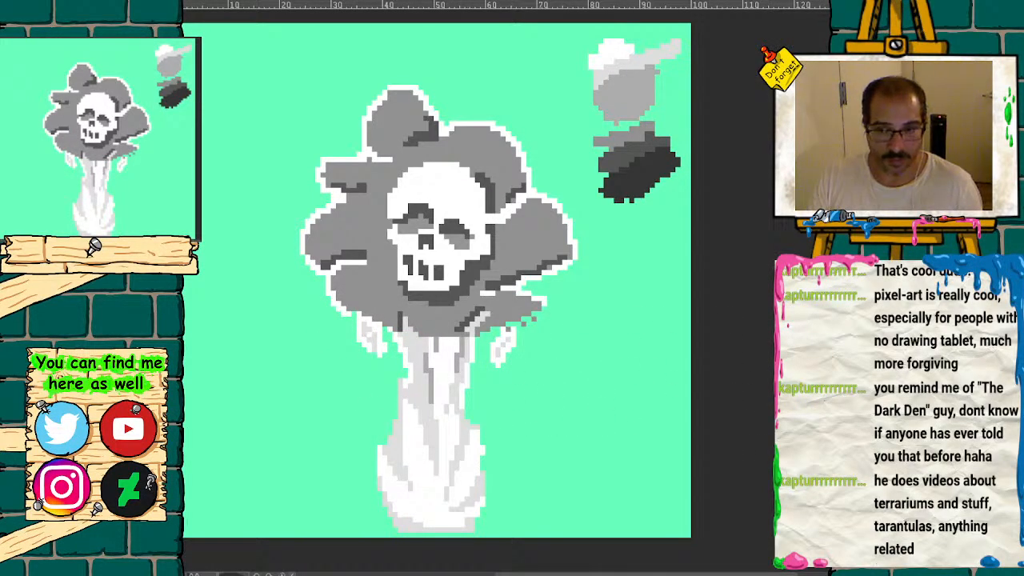
{"action": "key", "text": "comma"}
{"action": "mouse_move", "coordinate": [374, 320]}
{"action": "left_mouse_down"}
{"action": "mouse_move", "coordinate": [371, 332]}
{"action": "mouse_move", "coordinate": [512, 352]}
{"action": "mouse_move", "coordinate": [392, 315]}
{"action": "mouse_move", "coordinate": [411, 333]}
{"action": "mouse_move", "coordinate": [441, 496]}
{"action": "mouse_move", "coordinate": [475, 510]}
{"action": "left_mouse_up"}
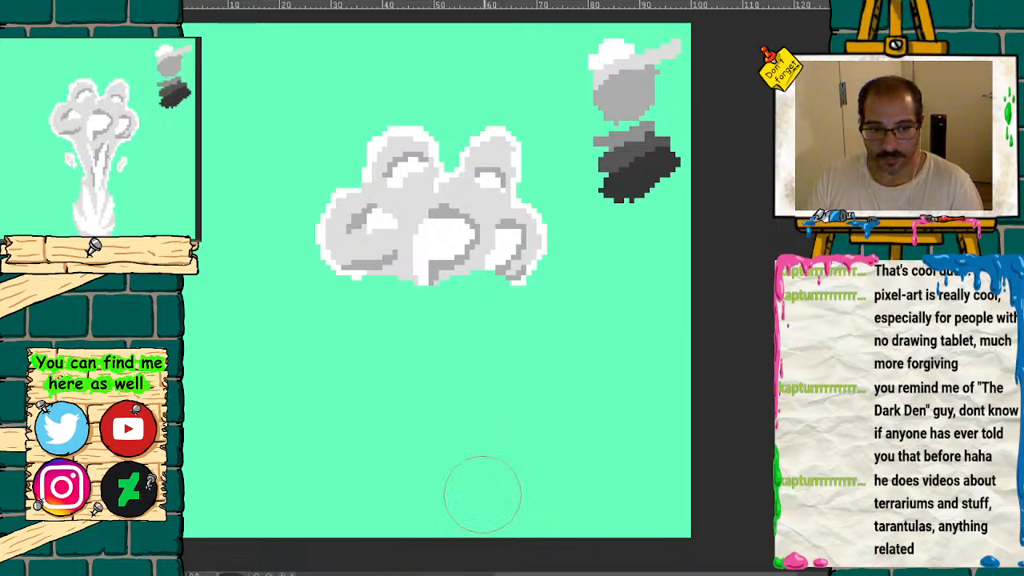
- Examine the stemless smoke cloud against the empty and spiky splash frames, and return to the skull cloud frame
{"action": "key", "text": "comma"}
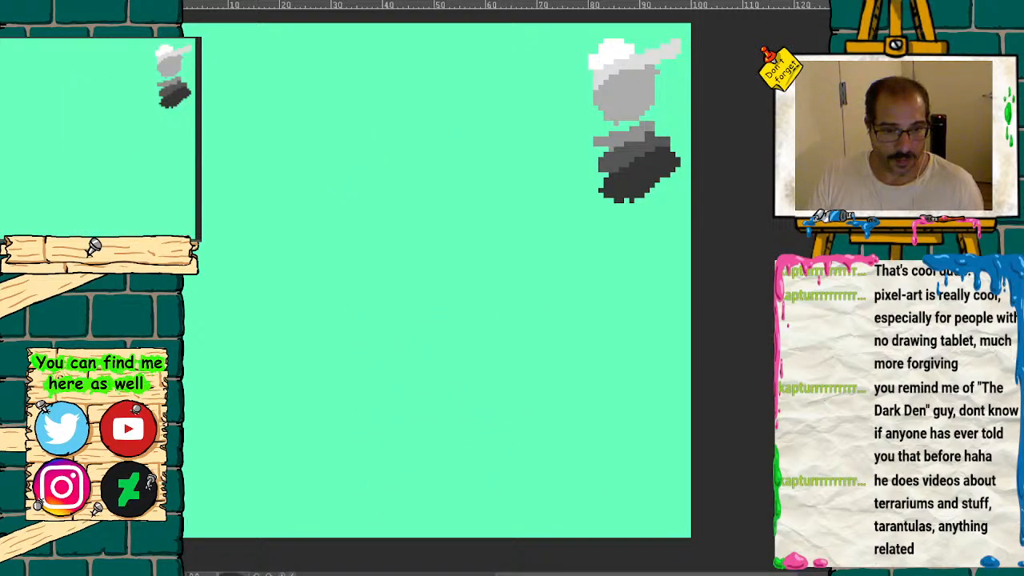
{"action": "key", "text": "comma"}
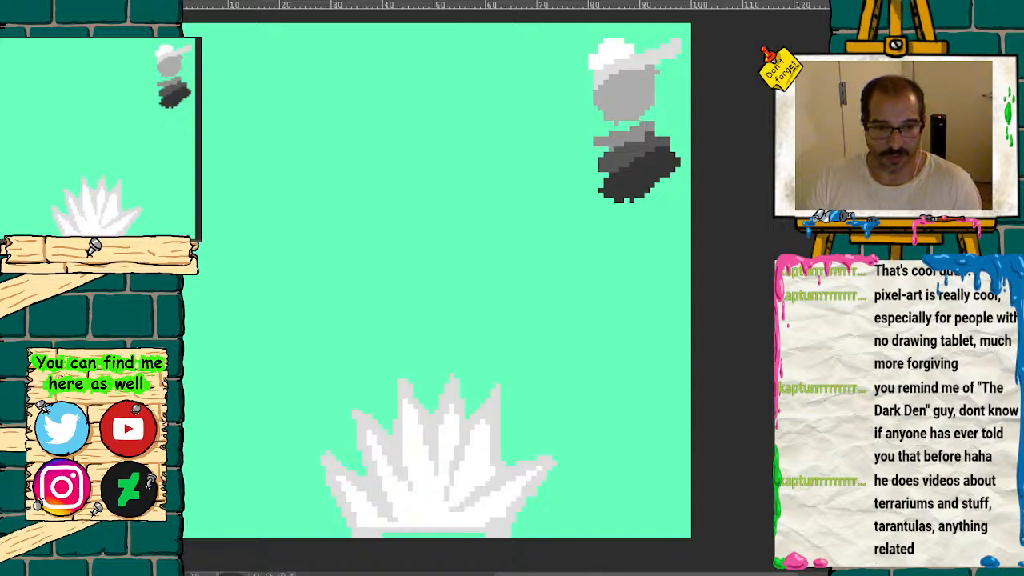
{"action": "key", "text": "comma"}
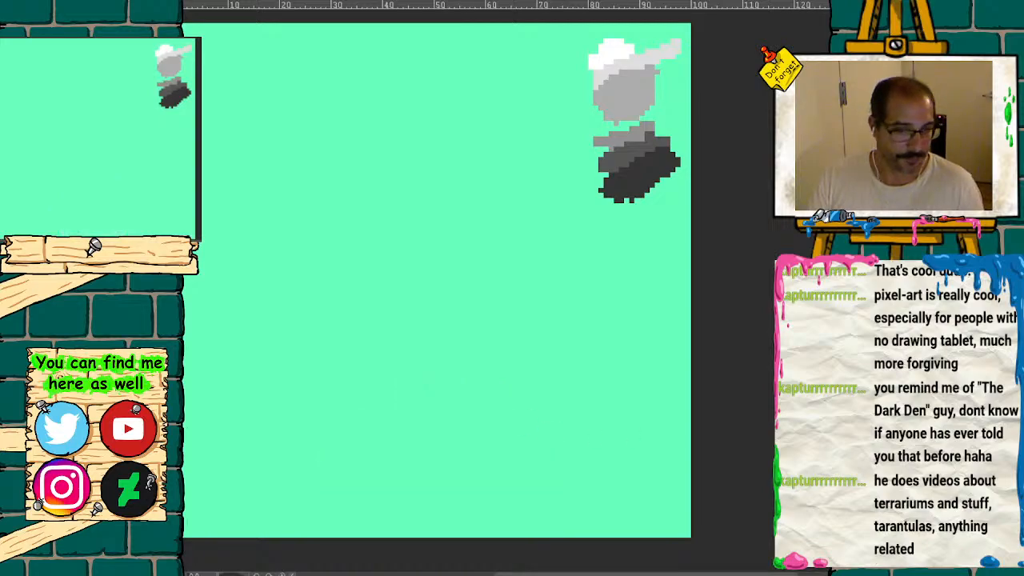
{"action": "key", "text": "comma"}
{"action": "key", "text": "comma"}
{"action": "key", "text": "period"}
{"action": "key", "text": "comma"}
{"action": "key", "text": "comma"}
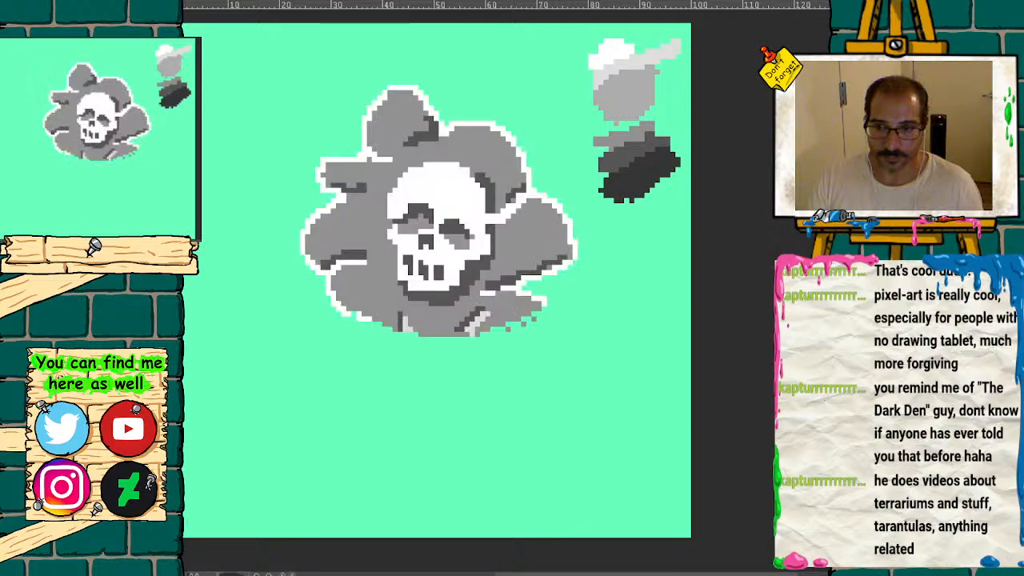
- Paint two rounded mid-grey puffs side by side beneath the skull to close off the cloud's base
{"action": "key", "text": "ctrl+plus"}
{"action": "left_click_drag", "start_coordinate": [96, 136], "coordinate": [73, 123]}
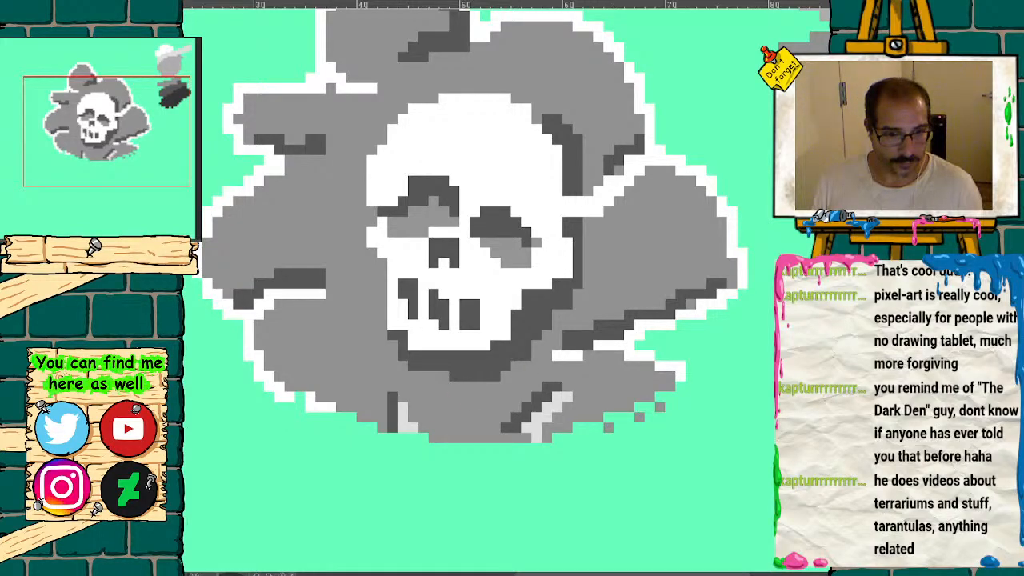
{"action": "mouse_move", "coordinate": [372, 424]}
{"action": "left_mouse_down"}
{"action": "mouse_move", "coordinate": [438, 478]}
{"action": "mouse_move", "coordinate": [488, 468]}
{"action": "mouse_move", "coordinate": [528, 400]}
{"action": "mouse_move", "coordinate": [519, 423]}
{"action": "mouse_move", "coordinate": [512, 418]}
{"action": "left_mouse_up"}
{"action": "mouse_move", "coordinate": [685, 329]}
{"action": "left_mouse_down"}
{"action": "mouse_move", "coordinate": [632, 442]}
{"action": "mouse_move", "coordinate": [520, 392]}
{"action": "left_mouse_up"}
{"action": "mouse_move", "coordinate": [365, 367]}
{"action": "left_mouse_down"}
{"action": "mouse_move", "coordinate": [356, 370]}
{"action": "mouse_move", "coordinate": [362, 404]}
{"action": "mouse_move", "coordinate": [504, 404]}
{"action": "mouse_move", "coordinate": [376, 384]}
{"action": "mouse_move", "coordinate": [370, 367]}
{"action": "mouse_move", "coordinate": [325, 342]}
{"action": "left_mouse_up"}
{"action": "mouse_move", "coordinate": [361, 373]}
{"action": "left_mouse_down"}
{"action": "mouse_move", "coordinate": [342, 426]}
{"action": "mouse_move", "coordinate": [420, 448]}
{"action": "mouse_move", "coordinate": [441, 415]}
{"action": "mouse_move", "coordinate": [487, 418]}
{"action": "mouse_move", "coordinate": [476, 398]}
{"action": "mouse_move", "coordinate": [564, 425]}
{"action": "mouse_move", "coordinate": [545, 414]}
{"action": "mouse_move", "coordinate": [596, 404]}
{"action": "mouse_move", "coordinate": [590, 418]}
{"action": "mouse_move", "coordinate": [636, 392]}
{"action": "mouse_move", "coordinate": [648, 416]}
{"action": "mouse_move", "coordinate": [682, 376]}
{"action": "mouse_move", "coordinate": [664, 360]}
{"action": "left_mouse_up"}
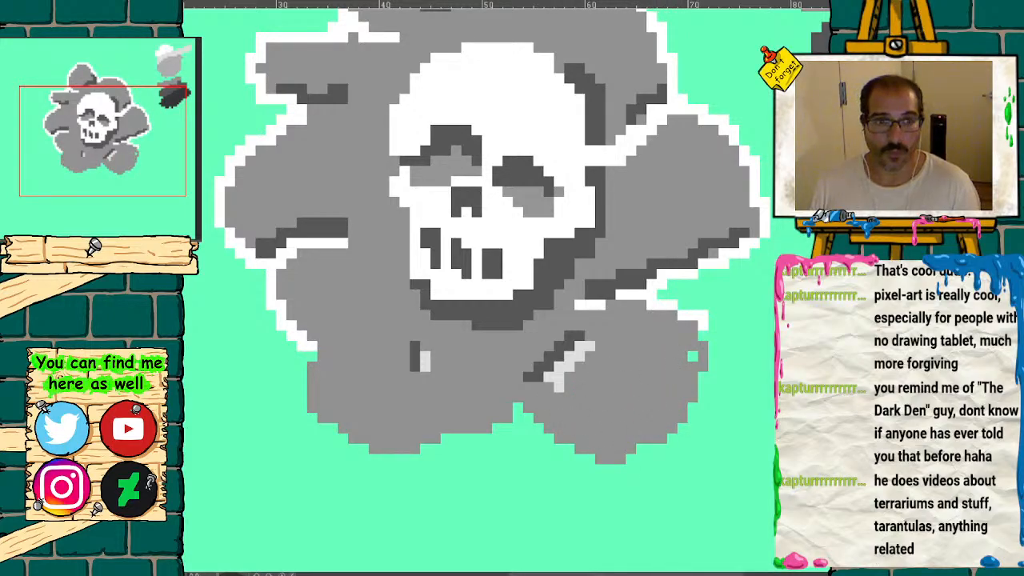
{"action": "key", "text": "ctrl+0"}
{"action": "left_click_drag", "start_coordinate": [592, 299], "coordinate": [606, 335]}
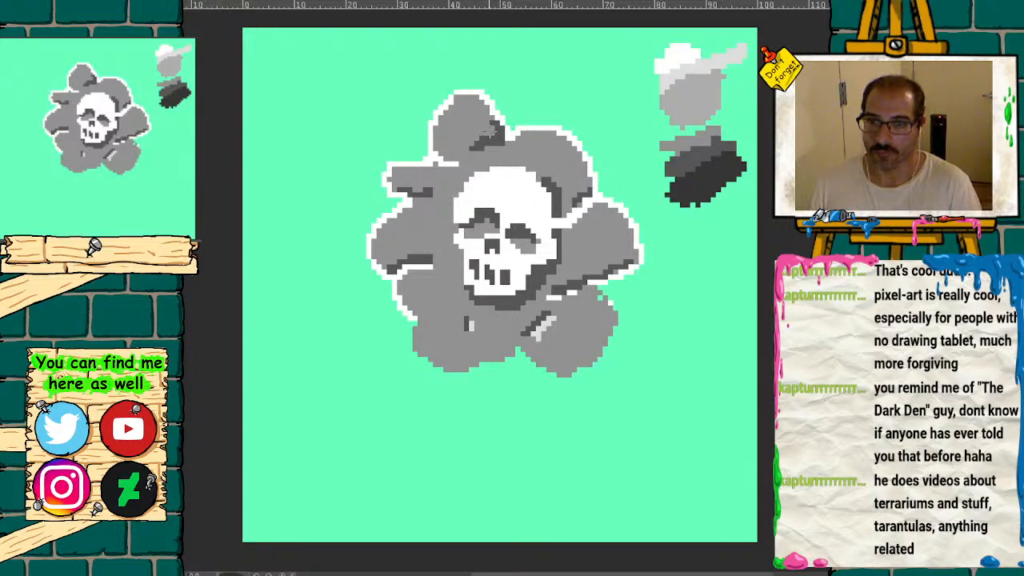
- Outline the two new lower puffs of the skull cloud in white, including the notch between them
{"action": "left_click", "coordinate": [130, 244]}
{"action": "left_click_drag", "start_coordinate": [120, 136], "coordinate": [118, 141]}
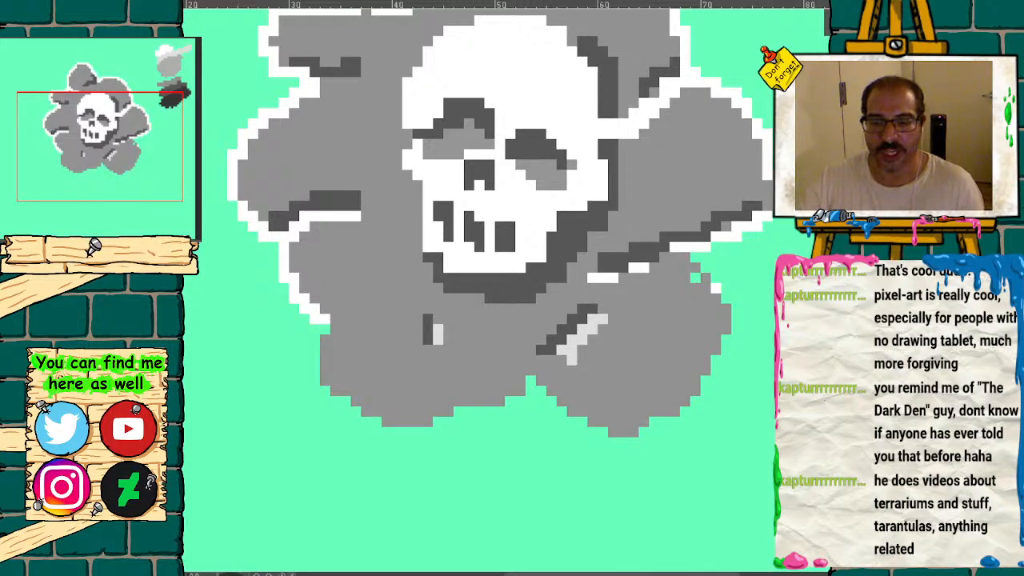
{"action": "left_click_drag", "start_coordinate": [109, 142], "coordinate": [87, 150]}
{"action": "key", "text": "ctrl+plus"}
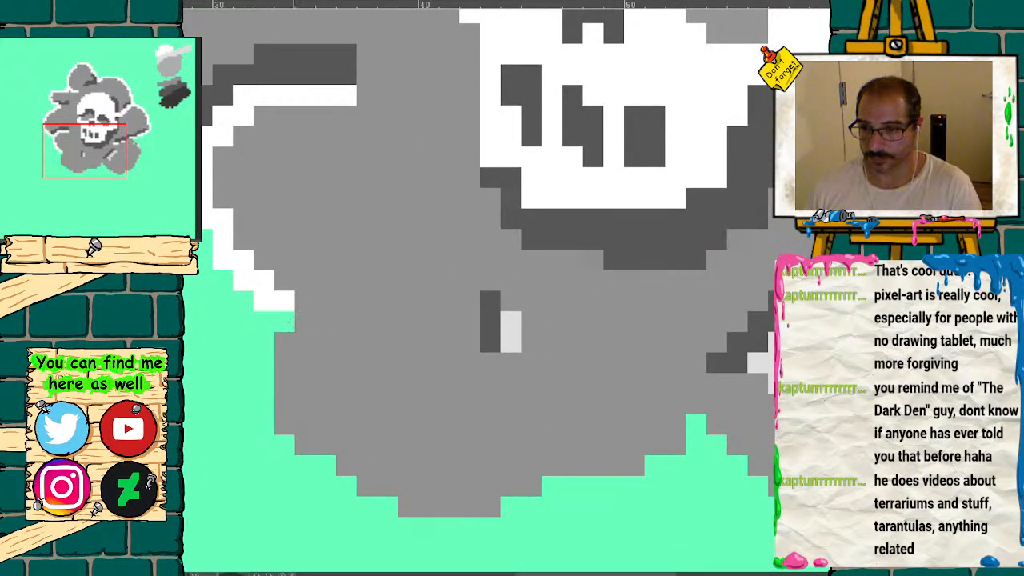
{"action": "left_click", "coordinate": [288, 322]}
{"action": "mouse_move", "coordinate": [288, 323]}
{"action": "left_mouse_down"}
{"action": "mouse_move", "coordinate": [285, 425]}
{"action": "mouse_move", "coordinate": [344, 472]}
{"action": "left_mouse_up"}
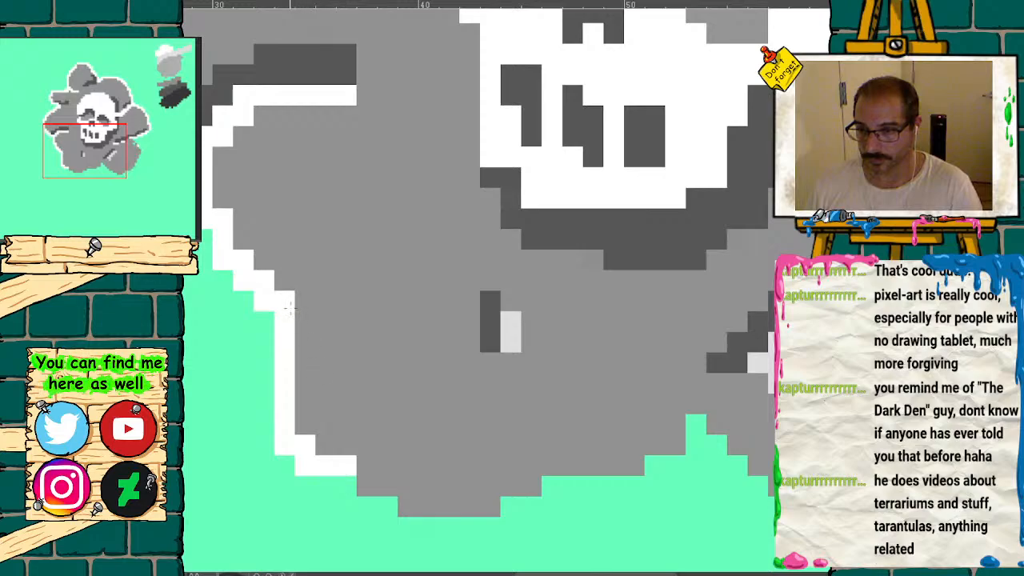
{"action": "mouse_move", "coordinate": [286, 303]}
{"action": "left_mouse_down"}
{"action": "mouse_move", "coordinate": [306, 280]}
{"action": "mouse_move", "coordinate": [280, 288]}
{"action": "mouse_move", "coordinate": [304, 439]}
{"action": "mouse_move", "coordinate": [408, 507]}
{"action": "mouse_move", "coordinate": [538, 504]}
{"action": "mouse_move", "coordinate": [653, 449]}
{"action": "mouse_move", "coordinate": [676, 404]}
{"action": "left_mouse_up"}
{"action": "left_click_drag", "start_coordinate": [634, 321], "coordinate": [717, 445]}
{"action": "left_click", "coordinate": [675, 445]}
{"action": "mouse_move", "coordinate": [88, 147]}
{"action": "left_mouse_down"}
{"action": "mouse_move", "coordinate": [94, 158]}
{"action": "mouse_move", "coordinate": [113, 152]}
{"action": "left_mouse_up"}
{"action": "mouse_move", "coordinate": [694, 152]}
{"action": "left_mouse_down"}
{"action": "mouse_move", "coordinate": [756, 194]}
{"action": "mouse_move", "coordinate": [777, 334]}
{"action": "mouse_move", "coordinate": [688, 456]}
{"action": "mouse_move", "coordinate": [572, 502]}
{"action": "mouse_move", "coordinate": [480, 460]}
{"action": "mouse_move", "coordinate": [428, 400]}
{"action": "left_mouse_up"}
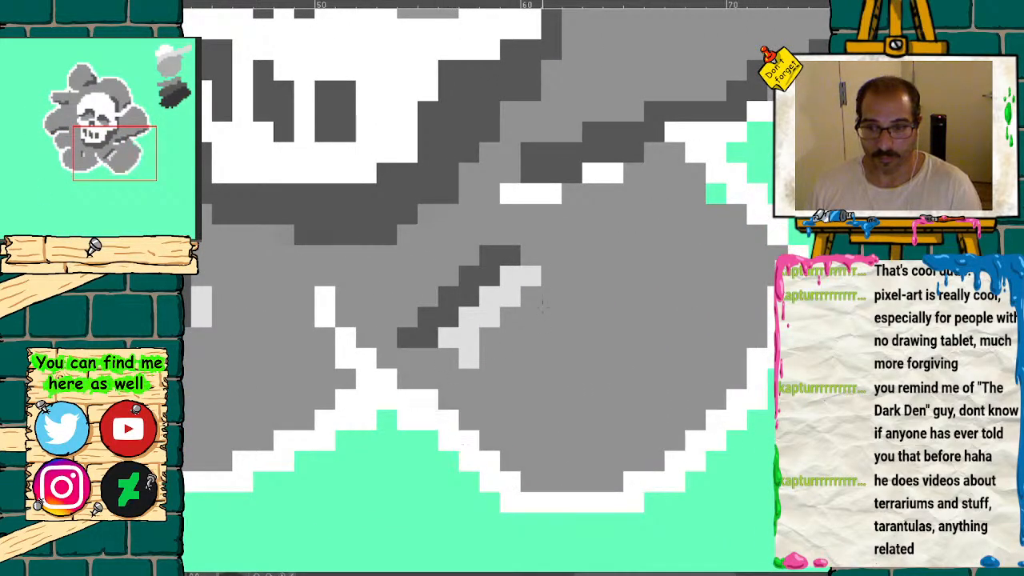
- Paint a white highlight along the lower right puff's crease and replace the left puff's crease marks with a small white highlight
{"action": "mouse_move", "coordinate": [512, 284]}
{"action": "left_mouse_down"}
{"action": "mouse_move", "coordinate": [490, 319]}
{"action": "mouse_move", "coordinate": [507, 345]}
{"action": "left_mouse_up"}
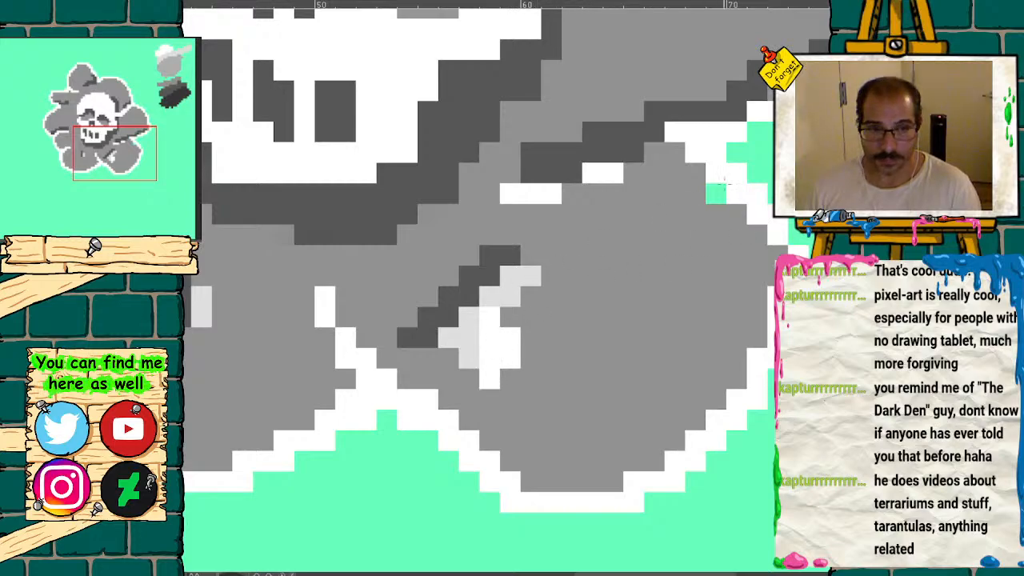
{"action": "scroll", "coordinate": [479, 380], "scroll_direction": "down", "scroll_amount": 3}
{"action": "scroll", "coordinate": [480, 380], "scroll_direction": "up", "scroll_amount": 2}
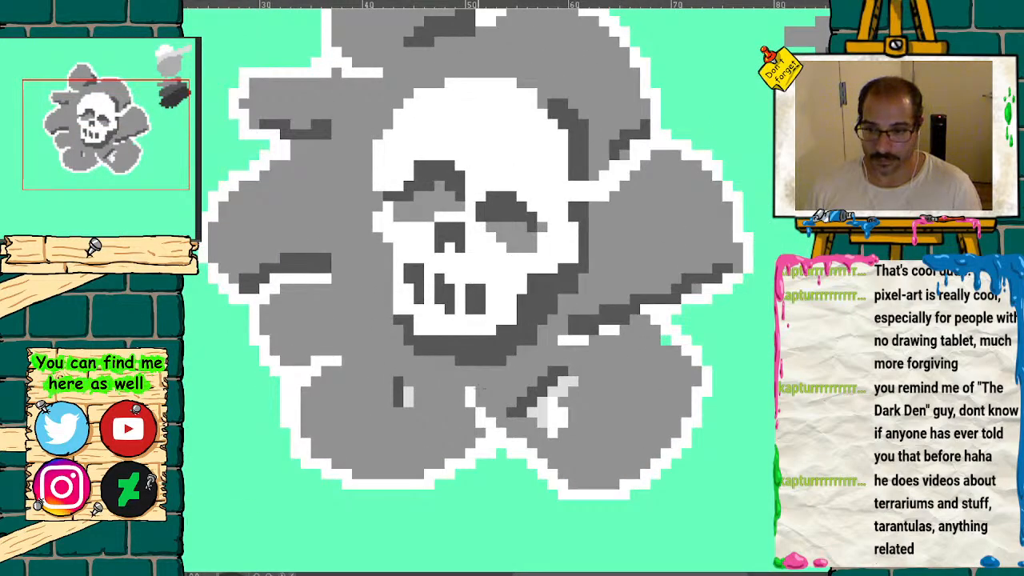
{"action": "mouse_move", "coordinate": [85, 152]}
{"action": "left_mouse_down"}
{"action": "mouse_move", "coordinate": [96, 120]}
{"action": "mouse_move", "coordinate": [105, 159]}
{"action": "left_mouse_up"}
{"action": "mouse_move", "coordinate": [552, 379]}
{"action": "left_mouse_down"}
{"action": "mouse_move", "coordinate": [522, 410]}
{"action": "mouse_move", "coordinate": [603, 379]}
{"action": "mouse_move", "coordinate": [573, 369]}
{"action": "mouse_move", "coordinate": [628, 373]}
{"action": "left_mouse_up"}
{"action": "left_click", "coordinate": [511, 411]}
{"action": "left_click", "coordinate": [501, 410]}
{"action": "left_click", "coordinate": [522, 421]}
{"action": "left_click", "coordinate": [542, 398]}
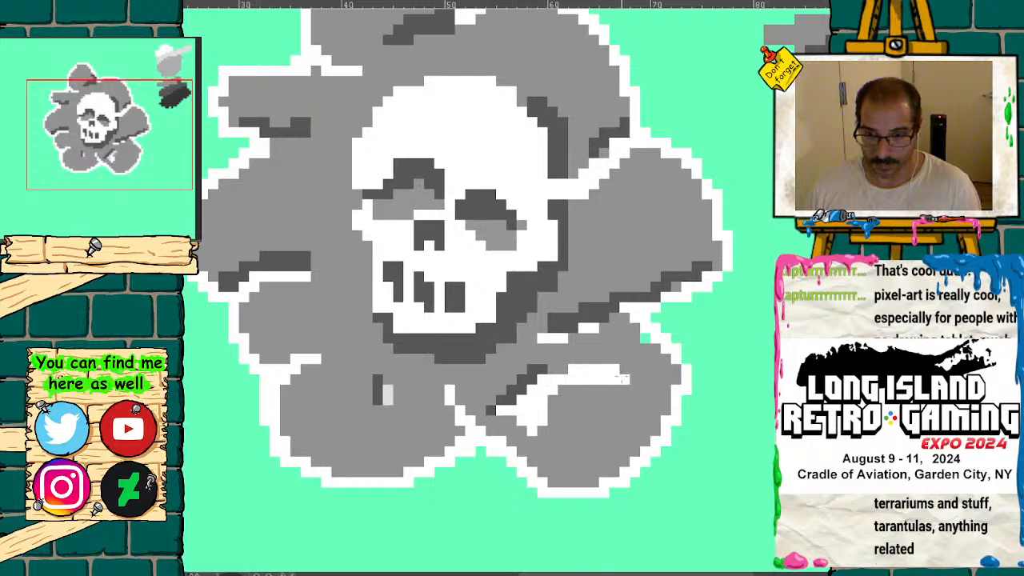
{"action": "mouse_move", "coordinate": [376, 390]}
{"action": "left_mouse_down"}
{"action": "mouse_move", "coordinate": [381, 408]}
{"action": "mouse_move", "coordinate": [390, 396]}
{"action": "left_mouse_up"}
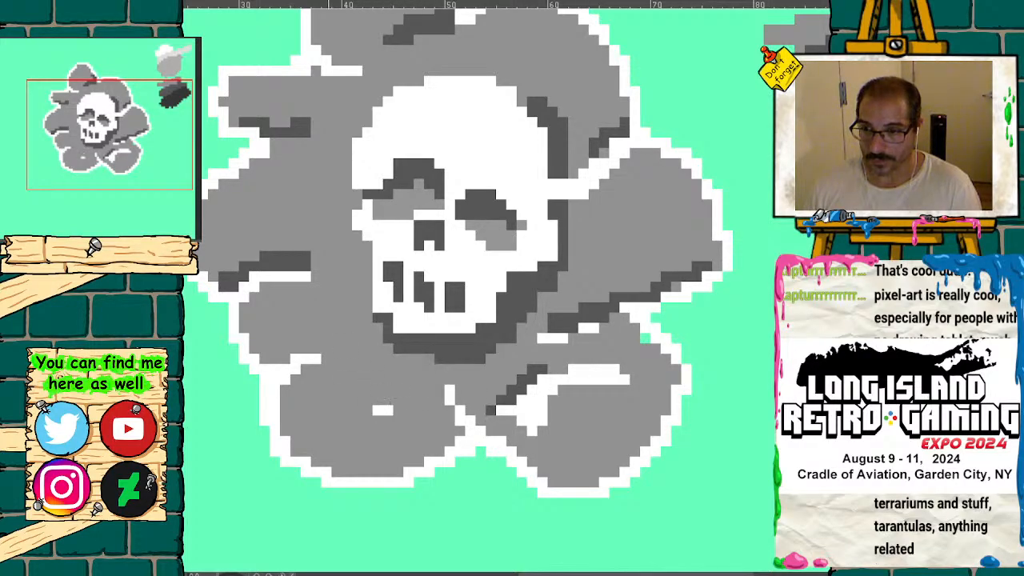
- Shade the lower puffs' creases and bottom edges and the right puff's outer edge in dark grey
{"action": "left_click_drag", "start_coordinate": [266, 358], "coordinate": [350, 349]}
{"action": "left_click_drag", "start_coordinate": [536, 368], "coordinate": [647, 354]}
{"action": "left_click_drag", "start_coordinate": [655, 396], "coordinate": [623, 457]}
{"action": "mouse_move", "coordinate": [655, 417]}
{"action": "left_mouse_down"}
{"action": "mouse_move", "coordinate": [601, 475]}
{"action": "mouse_move", "coordinate": [566, 477]}
{"action": "mouse_move", "coordinate": [655, 424]}
{"action": "mouse_move", "coordinate": [669, 377]}
{"action": "left_mouse_up"}
{"action": "left_click", "coordinate": [592, 462]}
{"action": "mouse_move", "coordinate": [450, 440]}
{"action": "left_mouse_down"}
{"action": "mouse_move", "coordinate": [409, 466]}
{"action": "mouse_move", "coordinate": [336, 472]}
{"action": "mouse_move", "coordinate": [306, 450]}
{"action": "left_mouse_up"}
{"action": "left_click_drag", "start_coordinate": [357, 411], "coordinate": [386, 402]}
{"action": "mouse_move", "coordinate": [711, 221]}
{"action": "left_mouse_down"}
{"action": "mouse_move", "coordinate": [704, 277]}
{"action": "mouse_move", "coordinate": [669, 287]}
{"action": "left_mouse_up"}
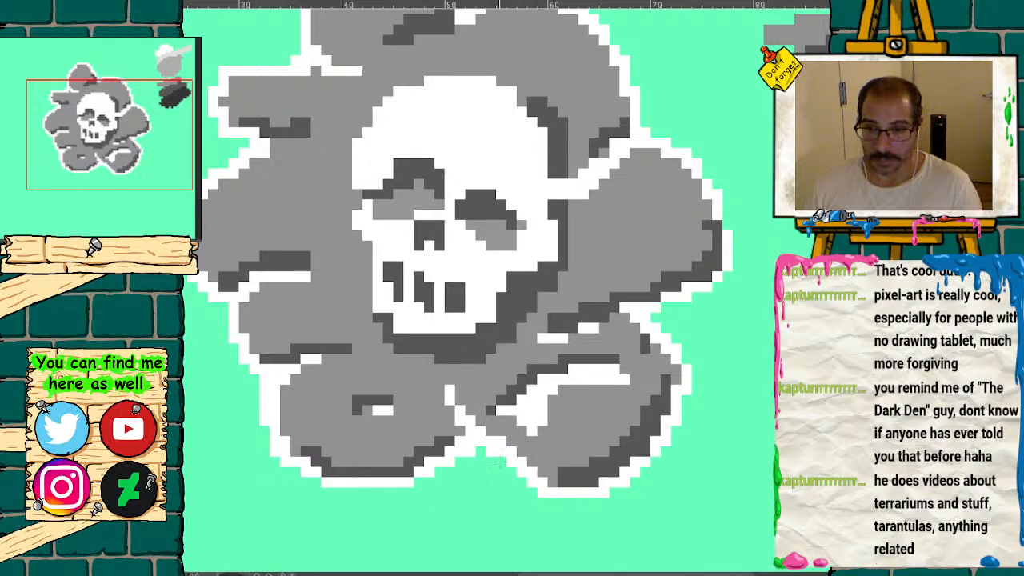
- Rough in two light-grey puffs beneath the smoke cloud in its own frame, using the skull cloud frame as reference
{"action": "mouse_move", "coordinate": [94, 170]}
{"action": "left_mouse_down"}
{"action": "mouse_move", "coordinate": [83, 148]}
{"action": "mouse_move", "coordinate": [91, 154]}
{"action": "left_mouse_up"}
{"action": "key", "text": "Right"}
{"action": "key", "text": "Right"}
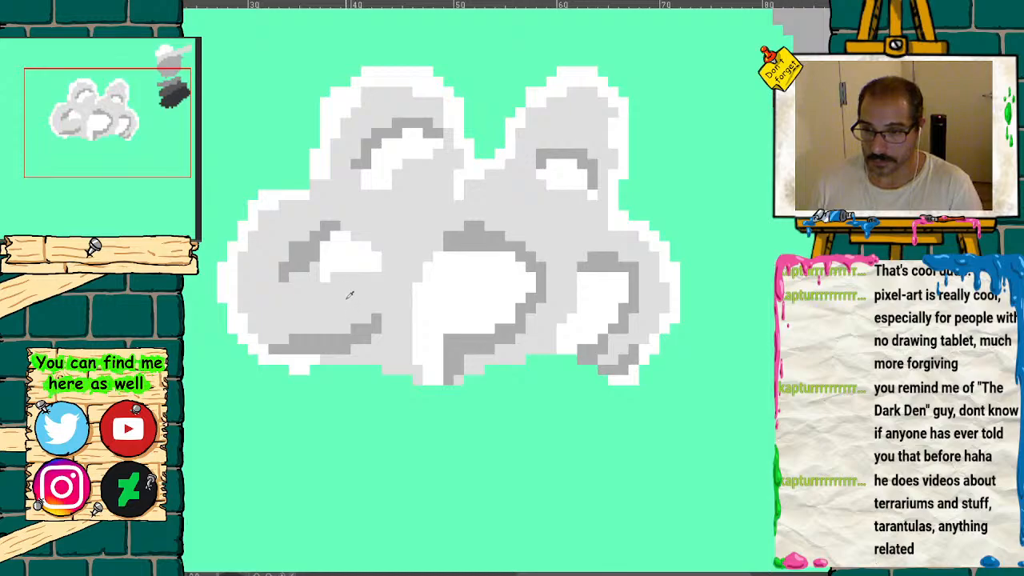
{"action": "mouse_move", "coordinate": [350, 364]}
{"action": "left_mouse_down"}
{"action": "mouse_move", "coordinate": [416, 400]}
{"action": "mouse_move", "coordinate": [448, 392]}
{"action": "left_mouse_up"}
{"action": "mouse_move", "coordinate": [387, 380]}
{"action": "left_mouse_down"}
{"action": "mouse_move", "coordinate": [412, 380]}
{"action": "mouse_move", "coordinate": [446, 429]}
{"action": "left_mouse_up"}
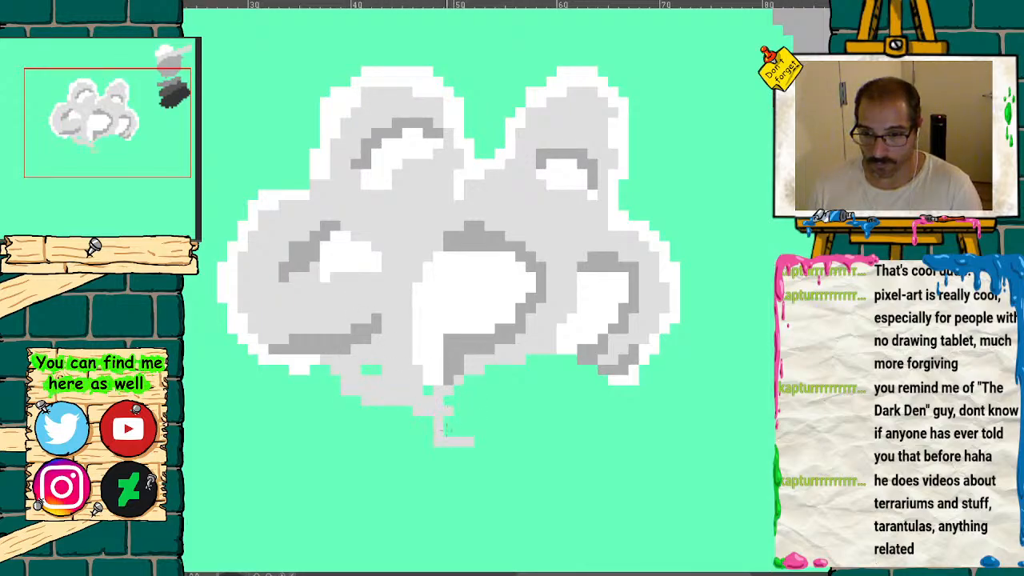
{"action": "left_click_drag", "start_coordinate": [606, 359], "coordinate": [593, 378]}
{"action": "key", "text": "Left"}
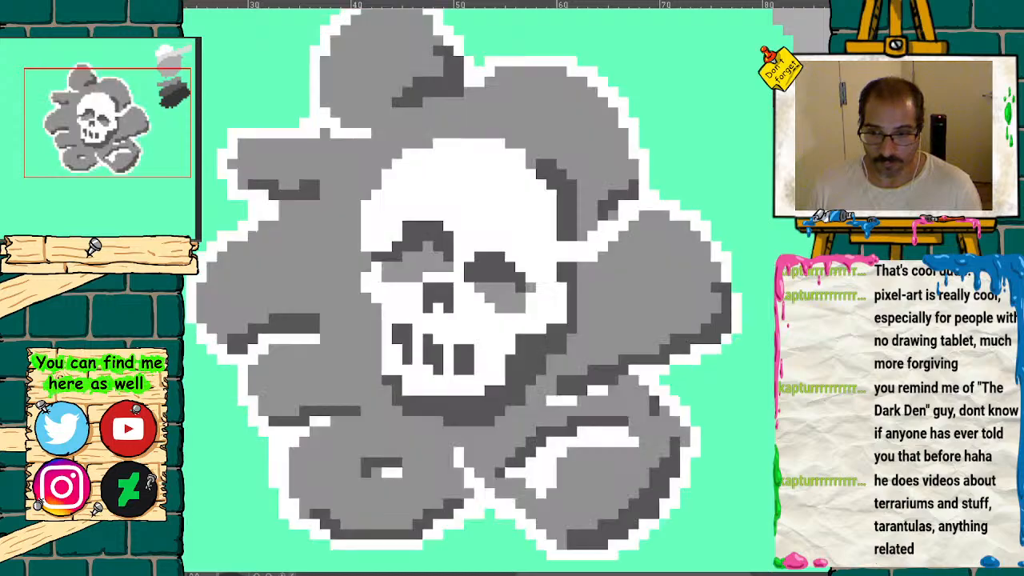
{"action": "key", "text": "Right"}
{"action": "mouse_move", "coordinate": [596, 380]}
{"action": "left_mouse_down"}
{"action": "mouse_move", "coordinate": [459, 424]}
{"action": "mouse_move", "coordinate": [480, 400]}
{"action": "mouse_move", "coordinate": [528, 384]}
{"action": "mouse_move", "coordinate": [508, 404]}
{"action": "mouse_move", "coordinate": [570, 396]}
{"action": "mouse_move", "coordinate": [528, 383]}
{"action": "left_mouse_up"}
{"action": "left_click", "coordinate": [501, 380]}
{"action": "mouse_move", "coordinate": [342, 389]}
{"action": "left_mouse_down"}
{"action": "mouse_move", "coordinate": [376, 432]}
{"action": "mouse_move", "coordinate": [416, 421]}
{"action": "mouse_move", "coordinate": [364, 421]}
{"action": "mouse_move", "coordinate": [395, 440]}
{"action": "mouse_move", "coordinate": [494, 415]}
{"action": "left_mouse_up"}
{"action": "mouse_move", "coordinate": [584, 424]}
{"action": "left_mouse_down"}
{"action": "mouse_move", "coordinate": [572, 464]}
{"action": "mouse_move", "coordinate": [572, 444]}
{"action": "mouse_move", "coordinate": [506, 440]}
{"action": "mouse_move", "coordinate": [485, 460]}
{"action": "mouse_move", "coordinate": [552, 448]}
{"action": "left_mouse_up"}
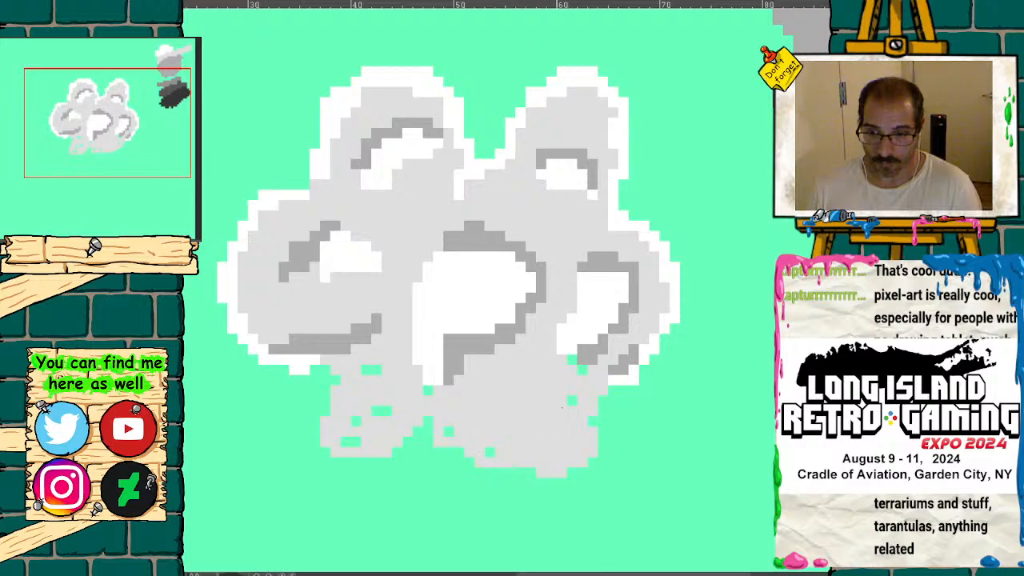
- Fill the remaining gaps in the smoke cloud's two lower puffs with light grey and round out their edges
{"action": "key", "text": "Left"}
{"action": "key", "text": "Right"}
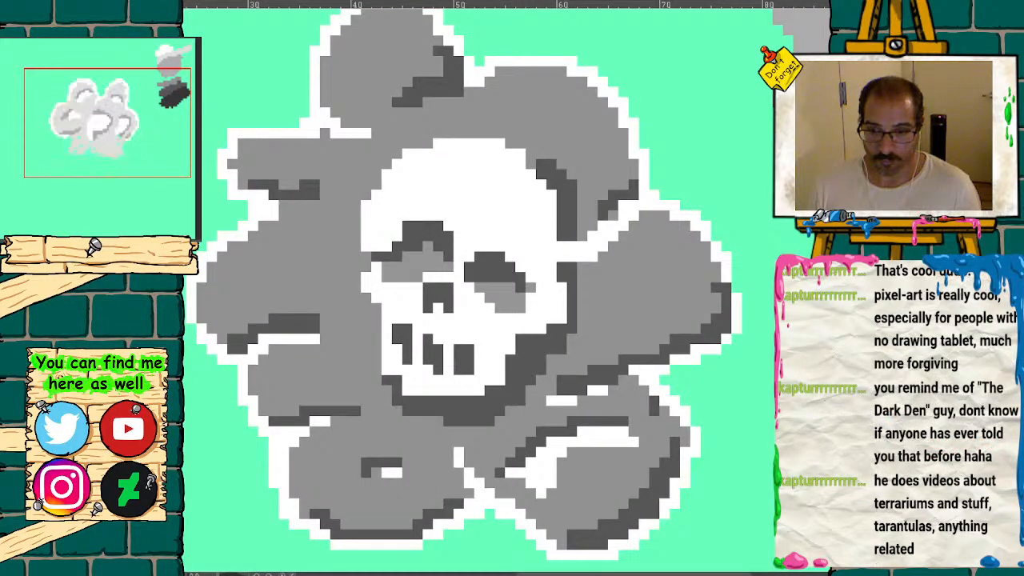
{"action": "mouse_move", "coordinate": [598, 386]}
{"action": "left_mouse_down"}
{"action": "mouse_move", "coordinate": [540, 480]}
{"action": "mouse_move", "coordinate": [448, 433]}
{"action": "mouse_move", "coordinate": [404, 432]}
{"action": "mouse_move", "coordinate": [310, 378]}
{"action": "mouse_move", "coordinate": [347, 442]}
{"action": "mouse_move", "coordinate": [362, 375]}
{"action": "left_mouse_up"}
{"action": "left_click", "coordinate": [428, 390]}
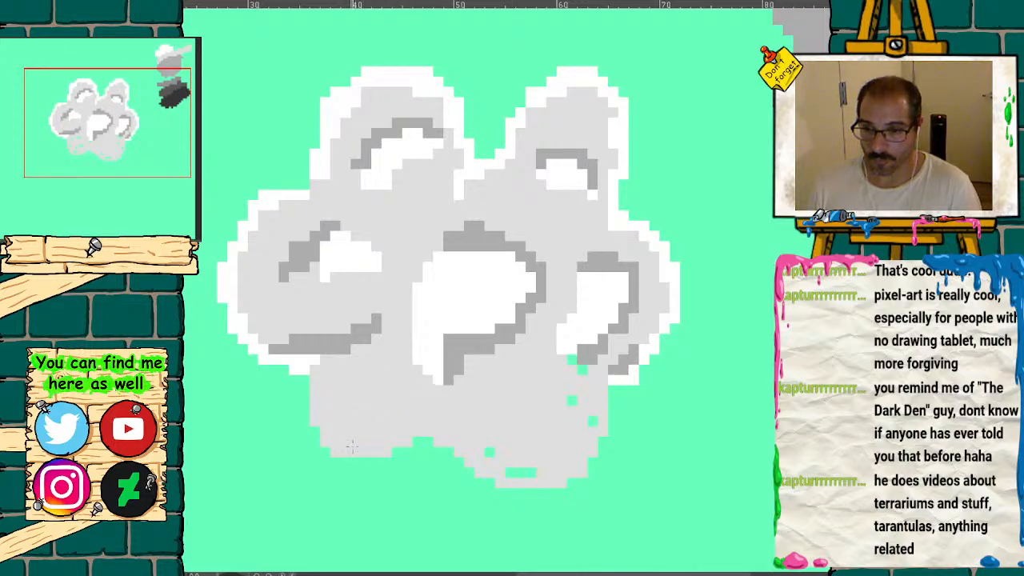
{"action": "left_click_drag", "start_coordinate": [478, 430], "coordinate": [520, 479]}
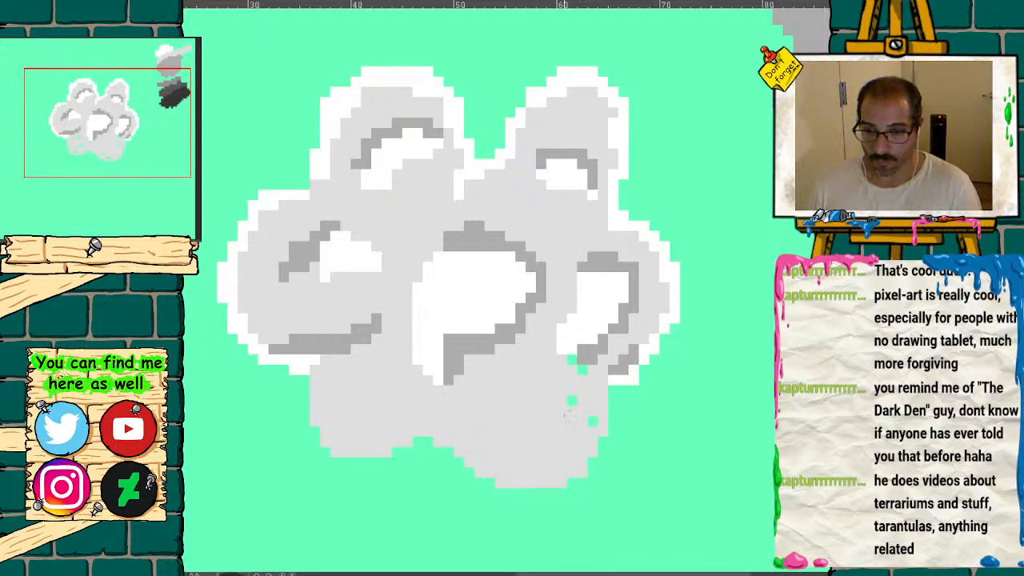
{"action": "left_click_drag", "start_coordinate": [572, 365], "coordinate": [575, 399]}
- Outline the smoke cloud's two lower puffs in white, including the notch between them
{"action": "mouse_move", "coordinate": [482, 300]}
{"action": "left_mouse_down"}
{"action": "mouse_move", "coordinate": [472, 252]}
{"action": "mouse_move", "coordinate": [403, 212]}
{"action": "left_mouse_up"}
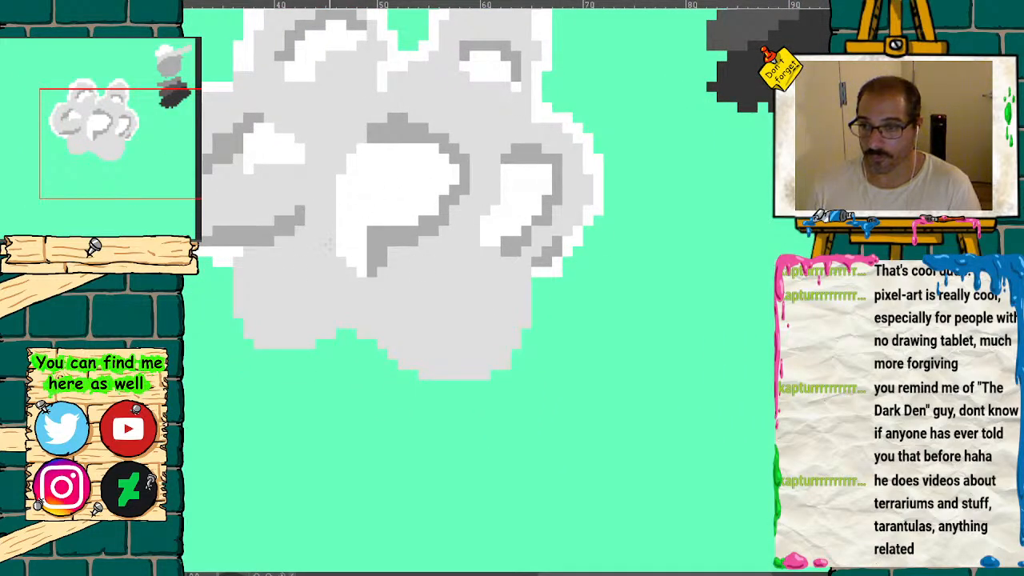
{"action": "mouse_move", "coordinate": [235, 266]}
{"action": "left_mouse_down"}
{"action": "mouse_move", "coordinate": [237, 318]}
{"action": "mouse_move", "coordinate": [314, 343]}
{"action": "mouse_move", "coordinate": [351, 321]}
{"action": "mouse_move", "coordinate": [356, 303]}
{"action": "mouse_move", "coordinate": [426, 368]}
{"action": "mouse_move", "coordinate": [501, 376]}
{"action": "mouse_move", "coordinate": [535, 302]}
{"action": "mouse_move", "coordinate": [519, 349]}
{"action": "mouse_move", "coordinate": [472, 383]}
{"action": "mouse_move", "coordinate": [405, 364]}
{"action": "left_mouse_up"}
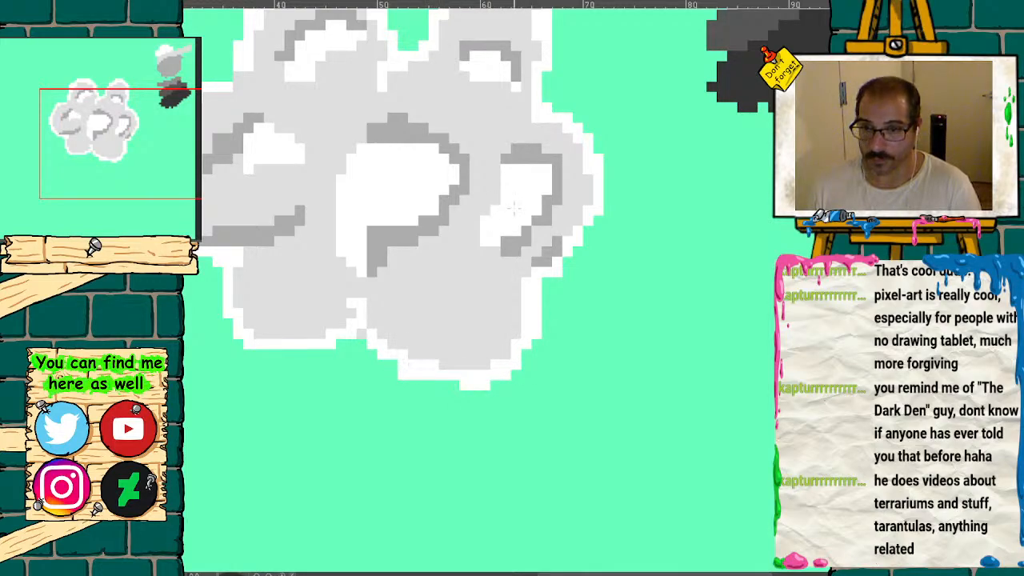
- Shade the bottom and right-hand edges of the smoke cloud's two lower puffs in dark grey
{"action": "mouse_move", "coordinate": [342, 305]}
{"action": "left_mouse_down"}
{"action": "mouse_move", "coordinate": [308, 332]}
{"action": "mouse_move", "coordinate": [268, 333]}
{"action": "left_mouse_up"}
{"action": "mouse_move", "coordinate": [515, 286]}
{"action": "left_mouse_down"}
{"action": "mouse_move", "coordinate": [516, 340]}
{"action": "mouse_move", "coordinate": [464, 360]}
{"action": "mouse_move", "coordinate": [421, 358]}
{"action": "left_mouse_up"}
{"action": "left_click_drag", "start_coordinate": [512, 307], "coordinate": [641, 349]}
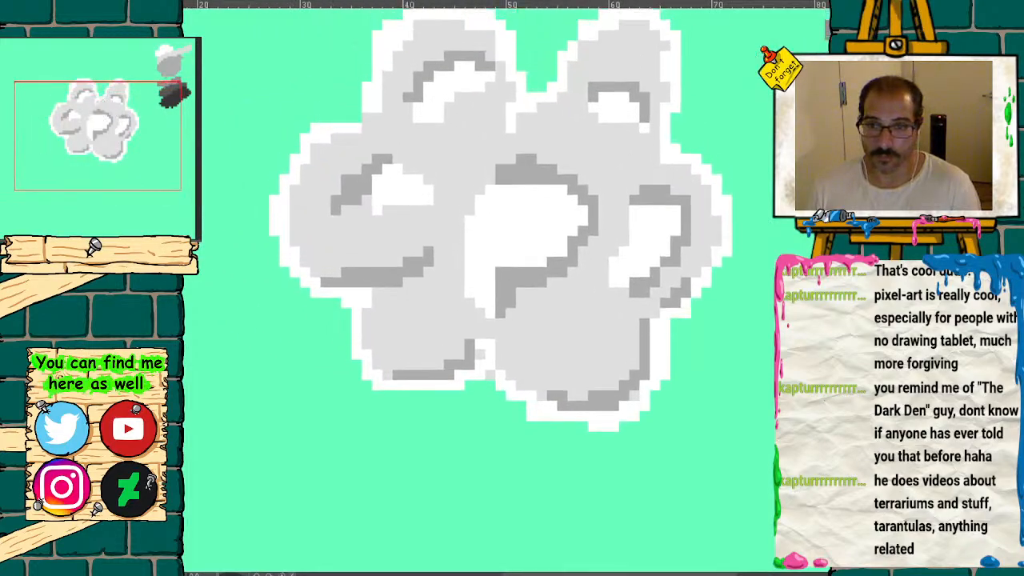
- Add white highlights to the tops of the two lower puffs, with a dark-grey crease above the right one
{"action": "mouse_move", "coordinate": [552, 320]}
{"action": "left_mouse_down"}
{"action": "mouse_move", "coordinate": [608, 313]}
{"action": "mouse_move", "coordinate": [528, 330]}
{"action": "left_mouse_up"}
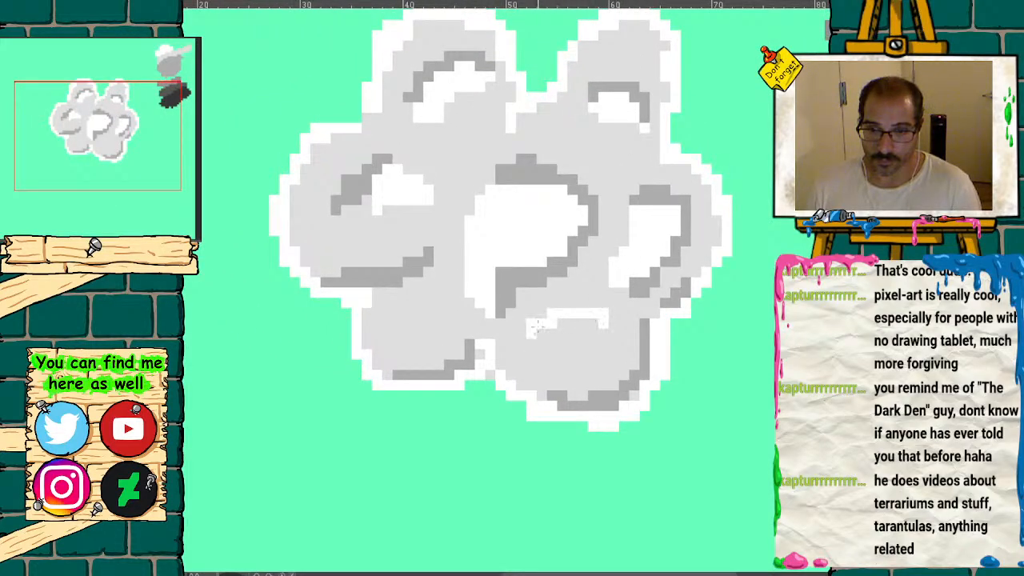
{"action": "mouse_move", "coordinate": [602, 308]}
{"action": "left_mouse_down"}
{"action": "mouse_move", "coordinate": [553, 305]}
{"action": "mouse_move", "coordinate": [547, 294]}
{"action": "mouse_move", "coordinate": [570, 324]}
{"action": "mouse_move", "coordinate": [601, 324]}
{"action": "mouse_move", "coordinate": [564, 313]}
{"action": "mouse_move", "coordinate": [632, 318]}
{"action": "left_mouse_up"}
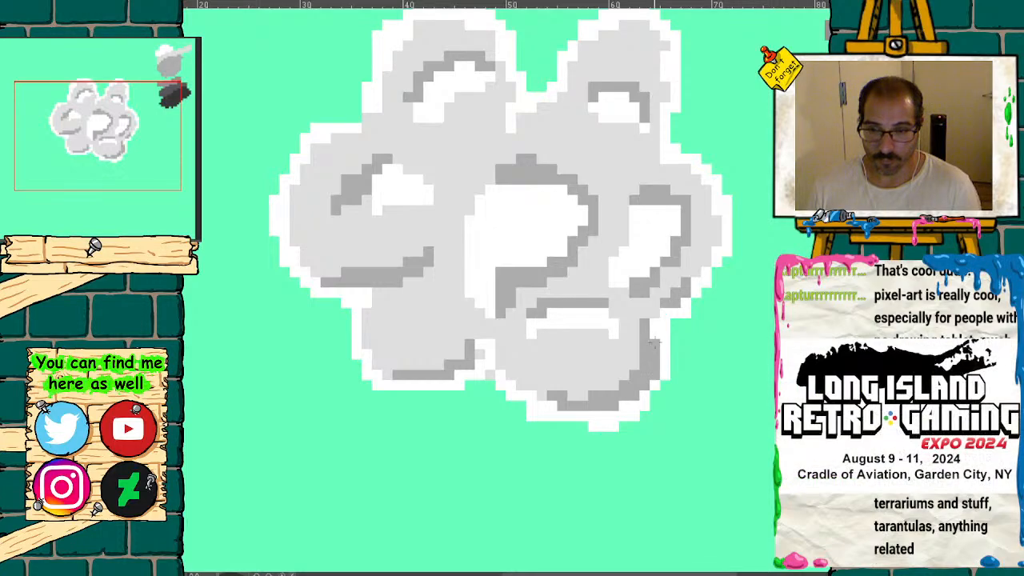
{"action": "left_click_drag", "start_coordinate": [107, 152], "coordinate": [122, 136]}
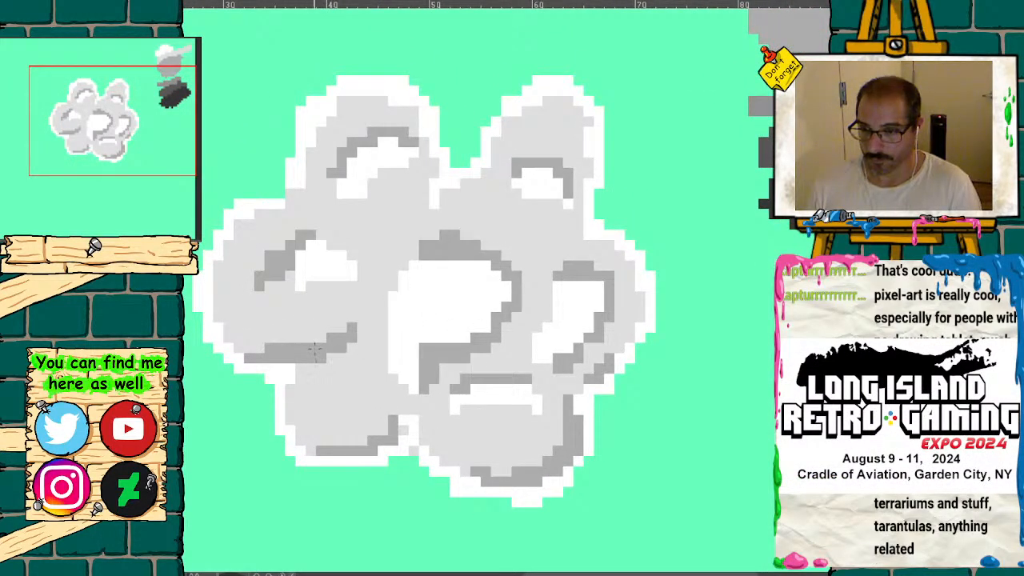
{"action": "mouse_move", "coordinate": [346, 350]}
{"action": "left_mouse_down"}
{"action": "mouse_move", "coordinate": [298, 370]}
{"action": "mouse_move", "coordinate": [320, 369]}
{"action": "left_mouse_up"}
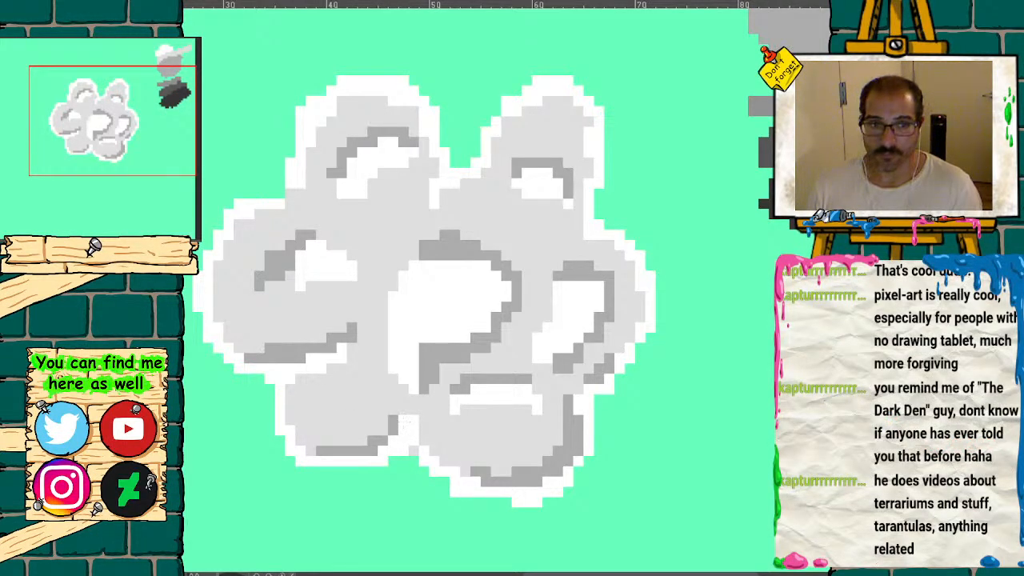
- Draw two tiny detached white-outlined grey puffs, one beside the cloud's lower right and one beside its upper left
{"action": "key", "text": "minus"}
{"action": "left_click_drag", "start_coordinate": [124, 152], "coordinate": [149, 167]}
{"action": "key", "text": "ctrl+plus"}
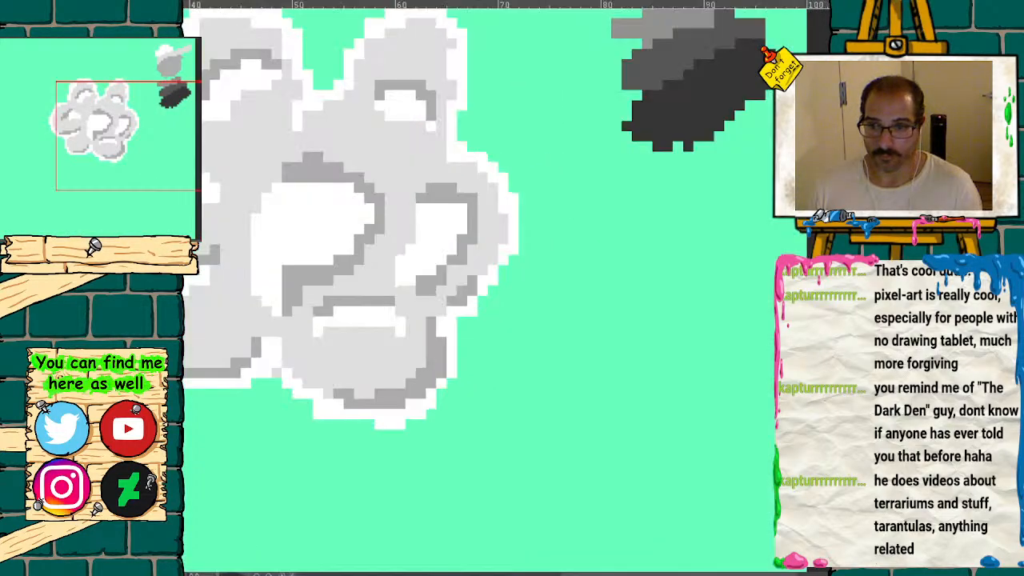
{"action": "mouse_move", "coordinate": [483, 338]}
{"action": "left_mouse_down"}
{"action": "mouse_move", "coordinate": [504, 356]}
{"action": "mouse_move", "coordinate": [522, 333]}
{"action": "mouse_move", "coordinate": [500, 370]}
{"action": "mouse_move", "coordinate": [492, 342]}
{"action": "mouse_move", "coordinate": [493, 362]}
{"action": "left_mouse_up"}
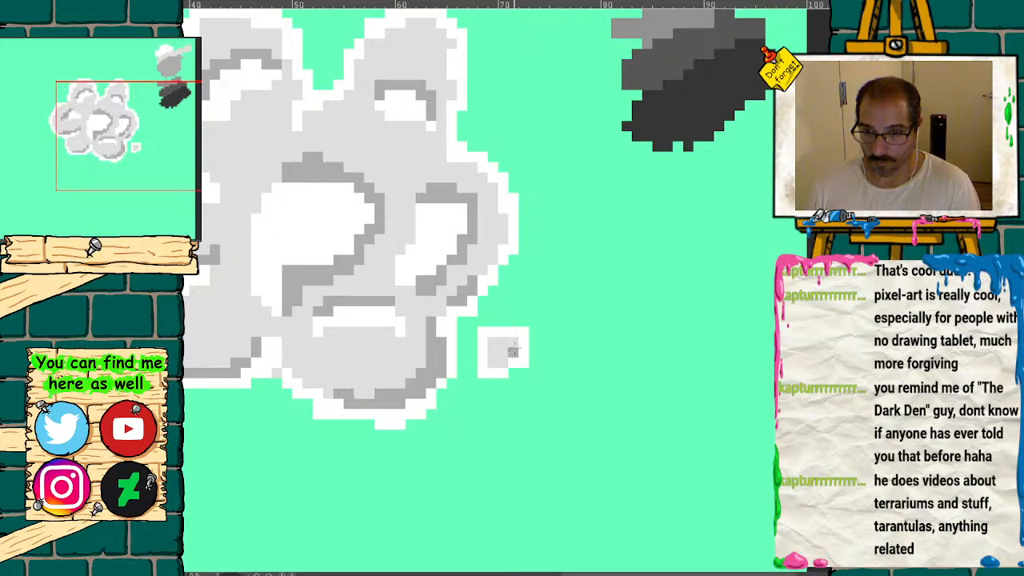
{"action": "left_click_drag", "start_coordinate": [164, 144], "coordinate": [128, 128]}
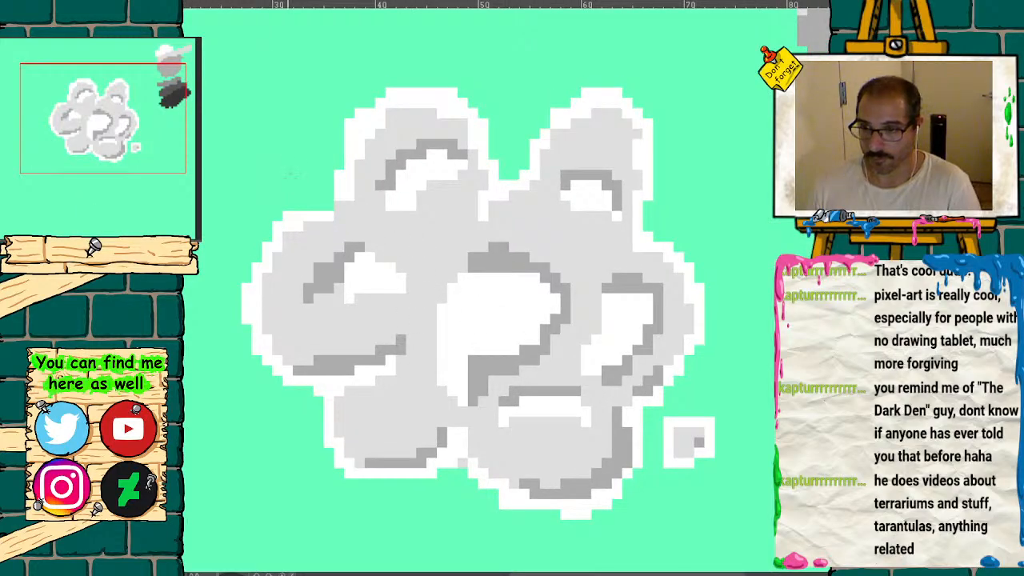
{"action": "mouse_move", "coordinate": [301, 173]}
{"action": "left_mouse_down"}
{"action": "mouse_move", "coordinate": [297, 152]}
{"action": "mouse_move", "coordinate": [286, 154]}
{"action": "mouse_move", "coordinate": [316, 166]}
{"action": "mouse_move", "coordinate": [286, 192]}
{"action": "mouse_move", "coordinate": [266, 170]}
{"action": "mouse_move", "coordinate": [300, 145]}
{"action": "left_mouse_up"}
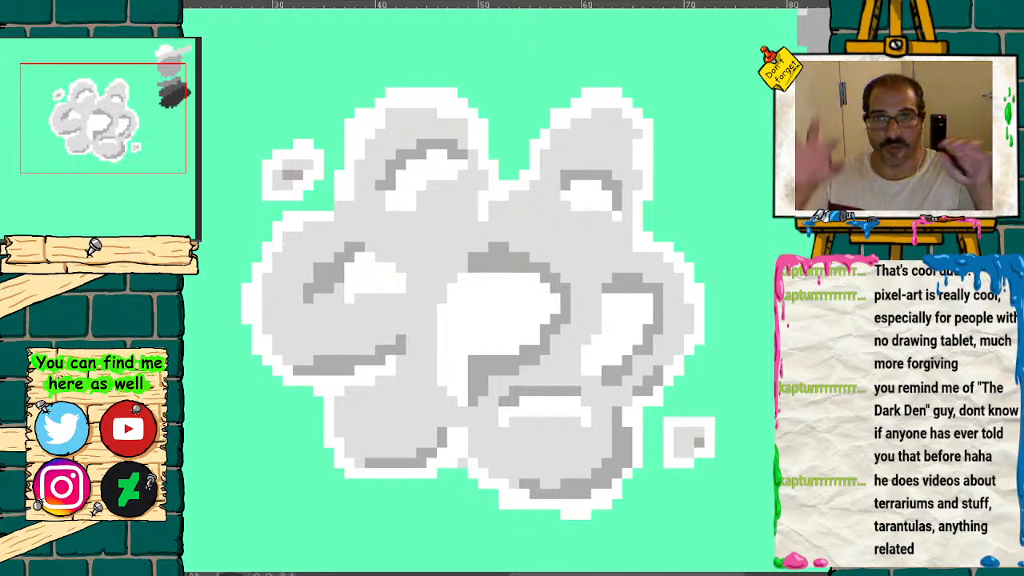
- Show the spiky burst beneath the smoke cloud and fade the cloud as a reference for another drawing
{"action": "key", "text": "minus"}
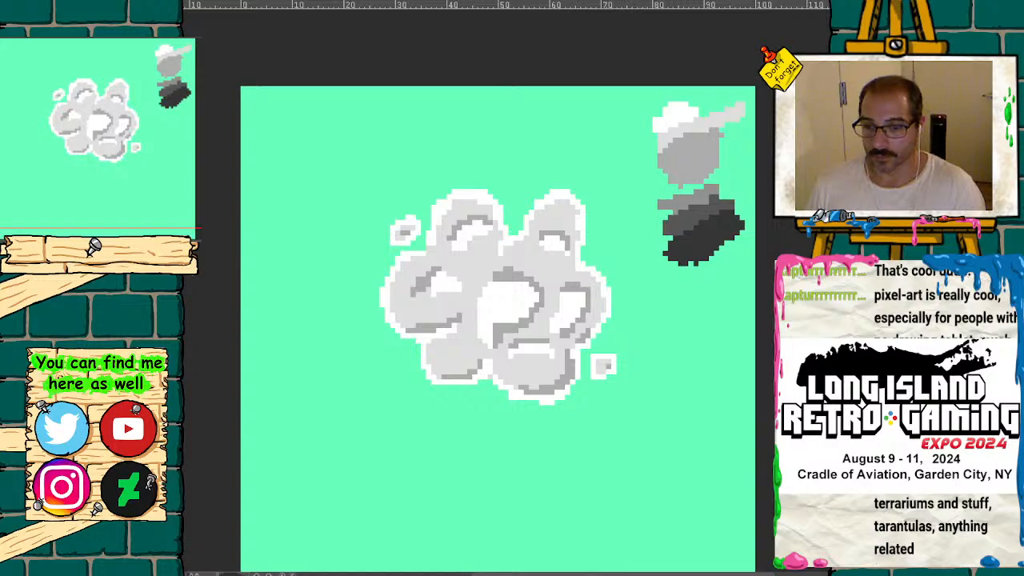
{"action": "left_click_drag", "start_coordinate": [104, 158], "coordinate": [134, 173]}
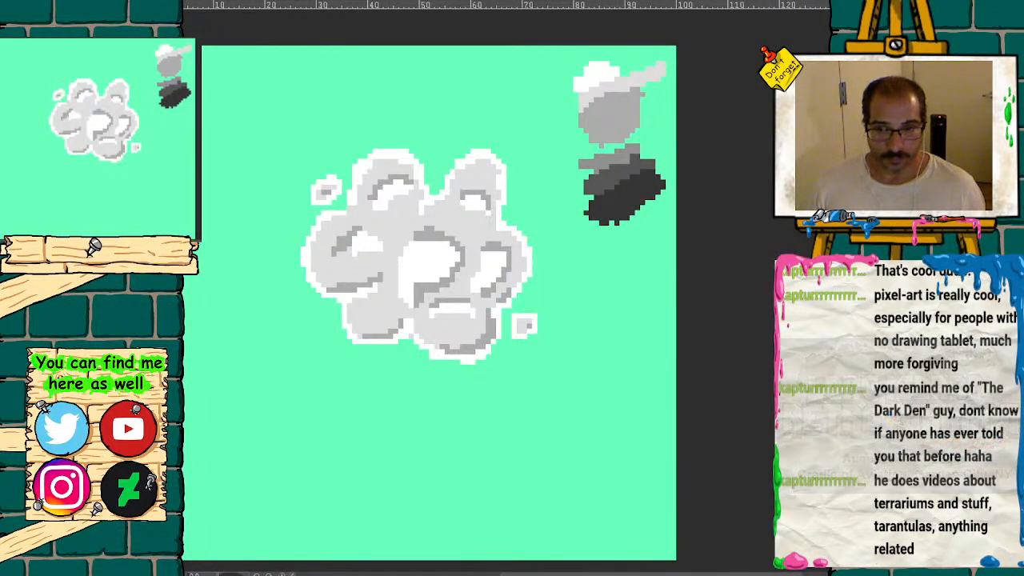
{"action": "key", "text": "ctrl+z"}
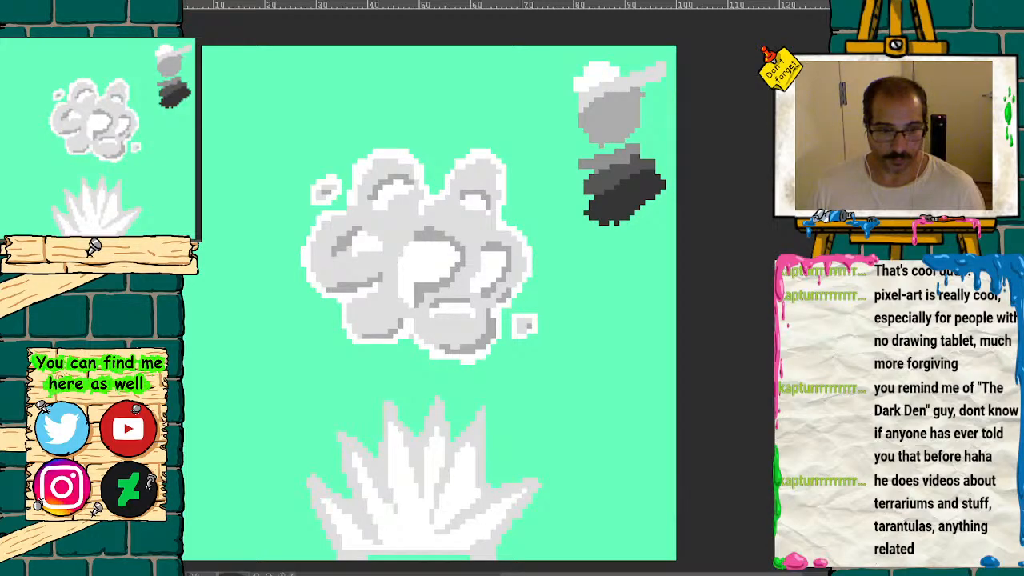
{"action": "key", "text": "ctrl+z"}
{"action": "key", "text": "ctrl+z"}
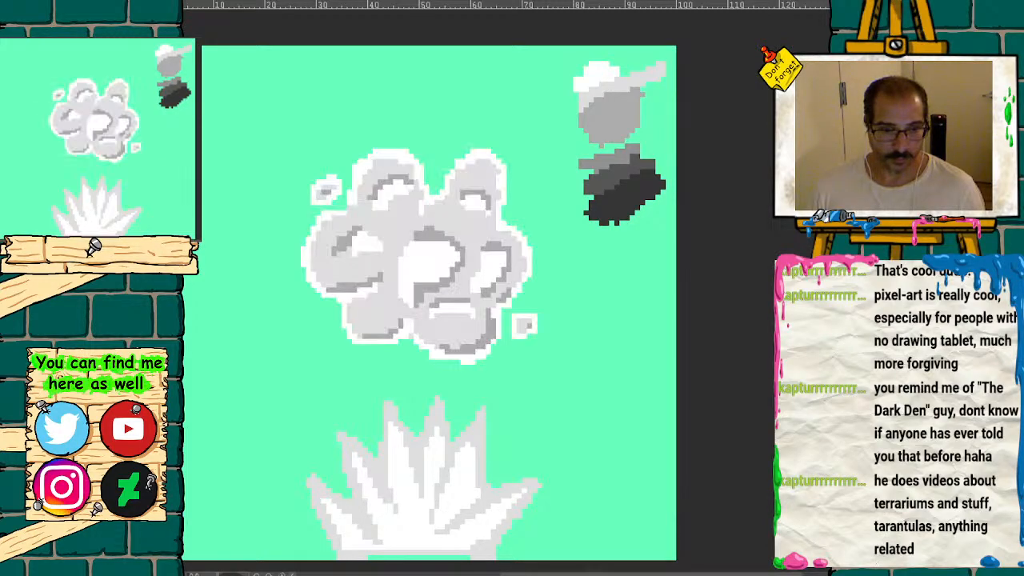
{"action": "key", "text": "ctrl+z"}
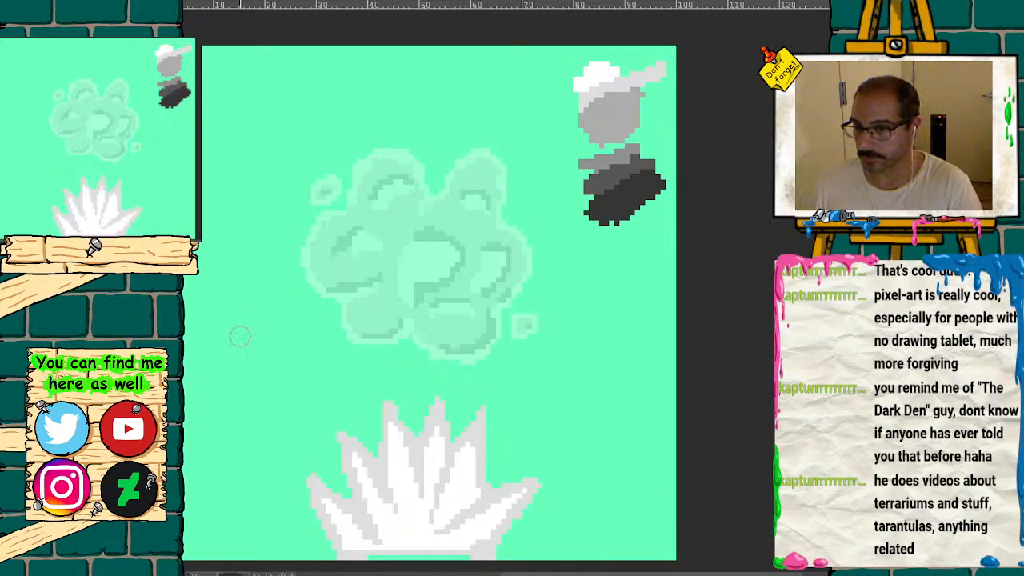
- Block in a ragged solid white burst shape over the faded cloud's centre and hide the cloud
{"action": "mouse_move", "coordinate": [432, 253]}
{"action": "left_mouse_down"}
{"action": "mouse_move", "coordinate": [414, 255]}
{"action": "mouse_move", "coordinate": [425, 262]}
{"action": "mouse_move", "coordinate": [414, 250]}
{"action": "left_mouse_up"}
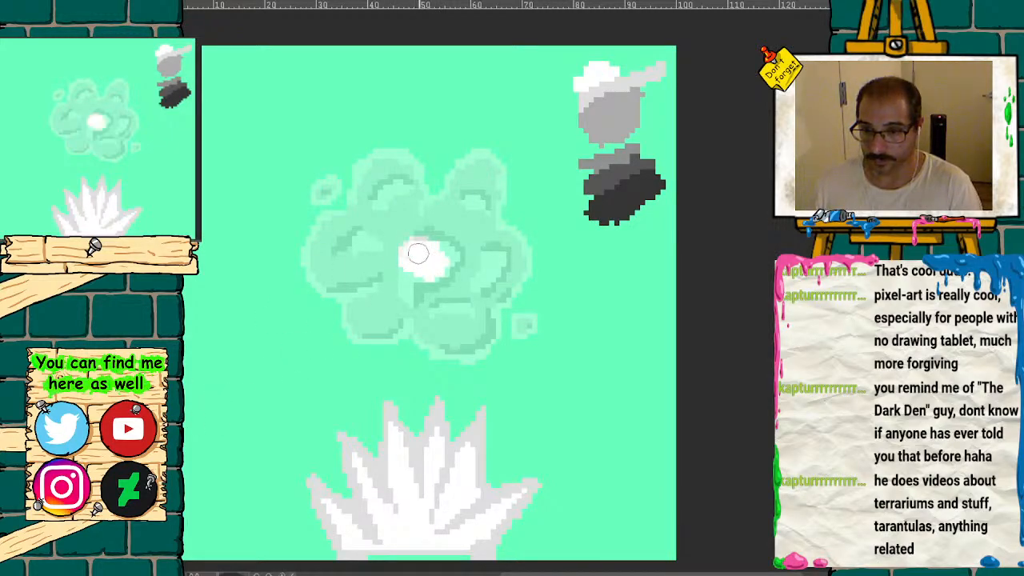
{"action": "mouse_move", "coordinate": [381, 203]}
{"action": "left_mouse_down"}
{"action": "mouse_move", "coordinate": [404, 248]}
{"action": "mouse_move", "coordinate": [356, 254]}
{"action": "mouse_move", "coordinate": [376, 272]}
{"action": "mouse_move", "coordinate": [373, 288]}
{"action": "mouse_move", "coordinate": [438, 286]}
{"action": "mouse_move", "coordinate": [458, 308]}
{"action": "mouse_move", "coordinate": [447, 295]}
{"action": "mouse_move", "coordinate": [476, 276]}
{"action": "mouse_move", "coordinate": [464, 220]}
{"action": "mouse_move", "coordinate": [476, 210]}
{"action": "mouse_move", "coordinate": [424, 230]}
{"action": "mouse_move", "coordinate": [456, 204]}
{"action": "mouse_move", "coordinate": [412, 276]}
{"action": "mouse_move", "coordinate": [468, 288]}
{"action": "mouse_move", "coordinate": [385, 235]}
{"action": "mouse_move", "coordinate": [389, 196]}
{"action": "left_mouse_up"}
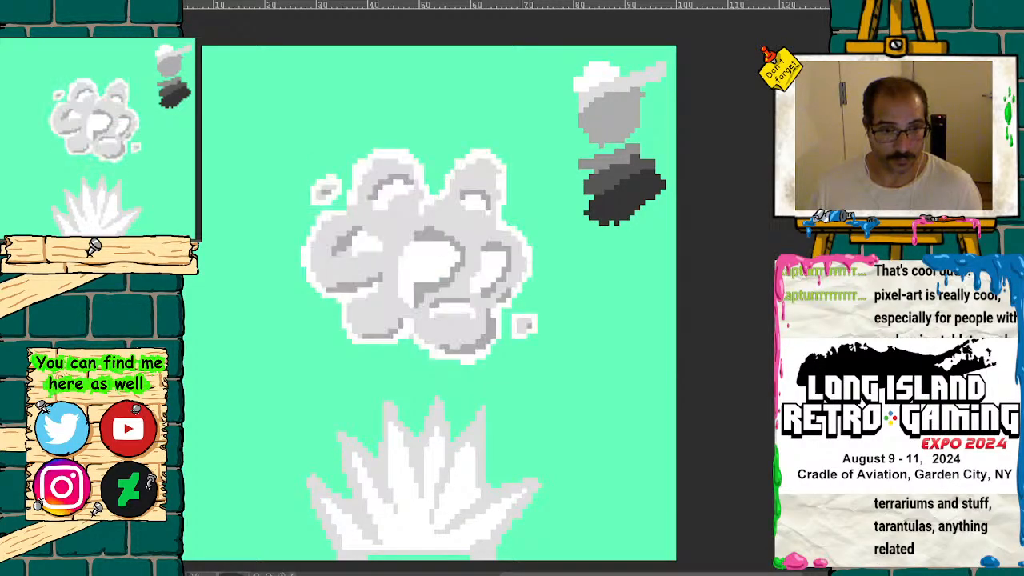
{"action": "key", "text": "ctrl+plus"}
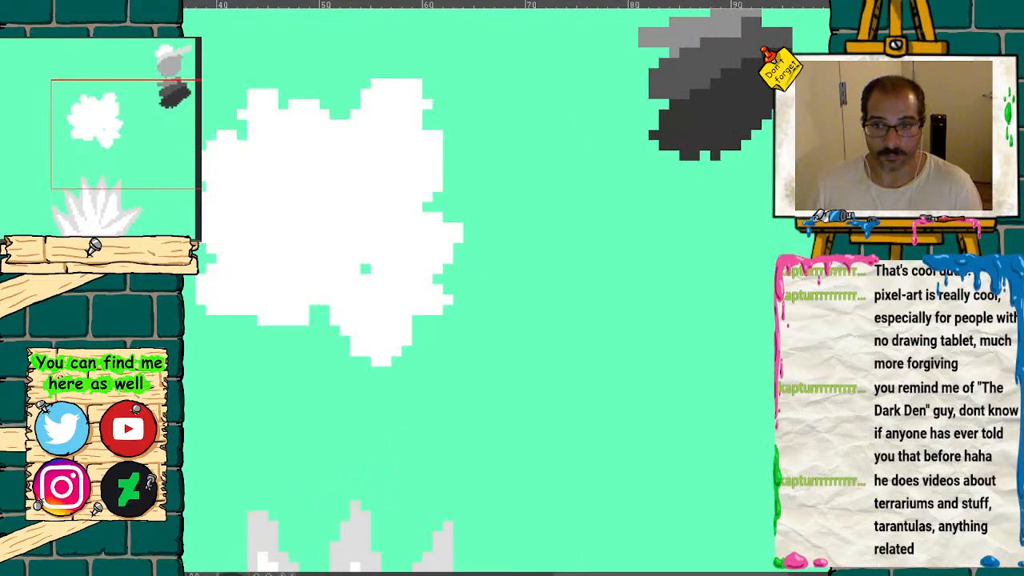
{"action": "left_click_drag", "start_coordinate": [101, 150], "coordinate": [86, 139]}
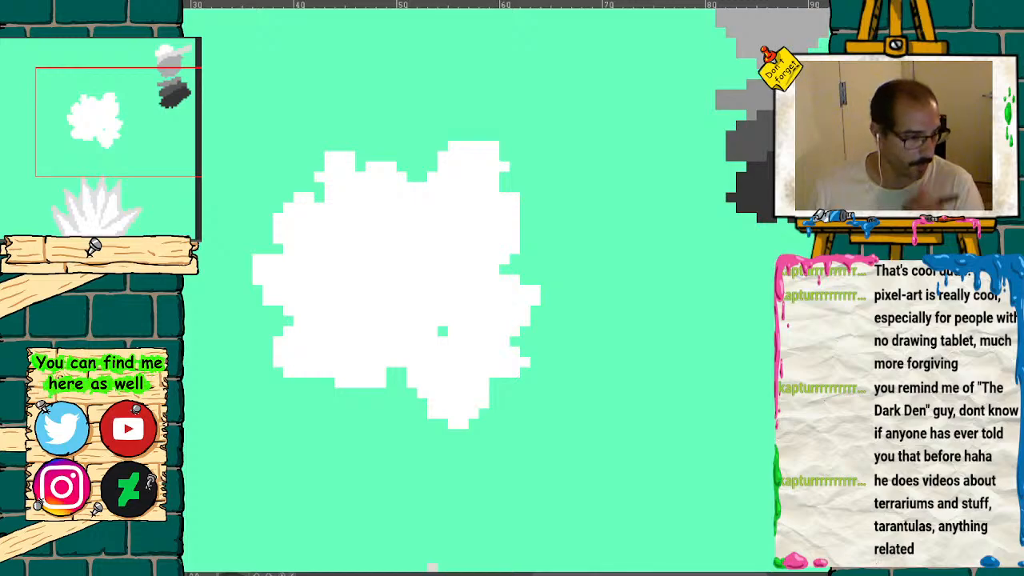
- Draw light-grey spike outlines along the left and lower sides of the white burst shape
{"action": "mouse_move", "coordinate": [314, 164]}
{"action": "left_mouse_down"}
{"action": "mouse_move", "coordinate": [343, 224]}
{"action": "mouse_move", "coordinate": [288, 214]}
{"action": "mouse_move", "coordinate": [334, 263]}
{"action": "mouse_move", "coordinate": [277, 331]}
{"action": "mouse_move", "coordinate": [328, 350]}
{"action": "mouse_move", "coordinate": [364, 323]}
{"action": "mouse_move", "coordinate": [380, 382]}
{"action": "left_mouse_up"}
{"action": "left_click_drag", "start_coordinate": [398, 328], "coordinate": [436, 423]}
{"action": "left_click_drag", "start_coordinate": [462, 306], "coordinate": [463, 428]}
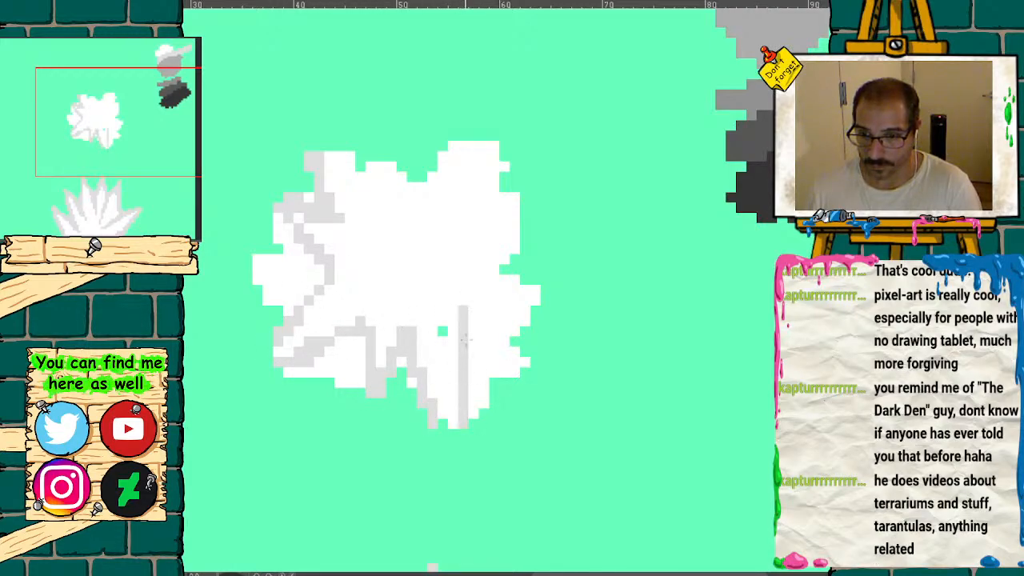
{"action": "left_click_drag", "start_coordinate": [475, 301], "coordinate": [488, 347]}
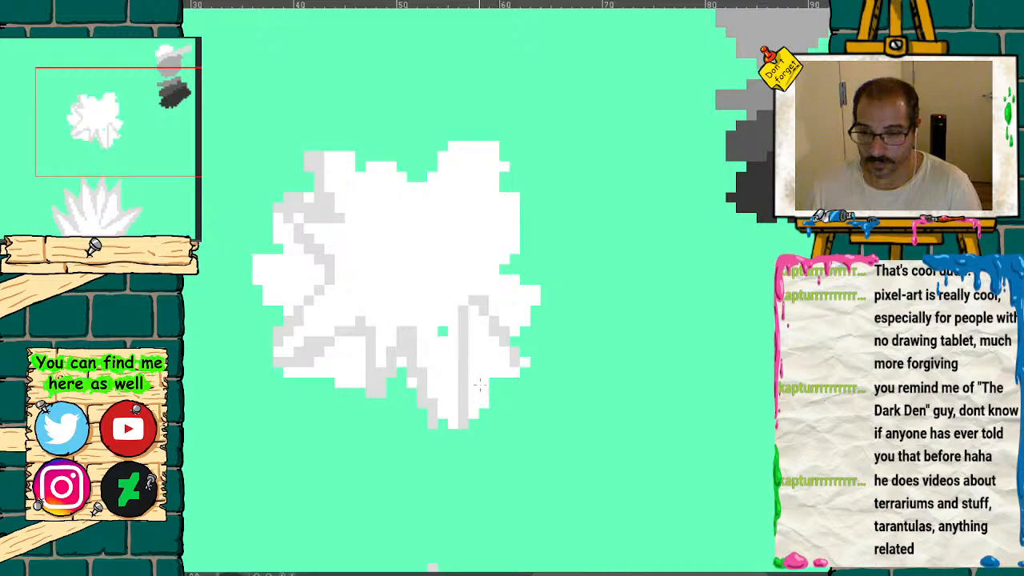
{"action": "left_click_drag", "start_coordinate": [440, 411], "coordinate": [455, 416]}
{"action": "left_click_drag", "start_coordinate": [468, 358], "coordinate": [519, 396]}
{"action": "left_click_drag", "start_coordinate": [500, 340], "coordinate": [513, 372]}
- Outline the upper and right-hand spikes of the burst in light grey and thicken the lower spike tips
{"action": "mouse_move", "coordinate": [479, 301]}
{"action": "left_mouse_down"}
{"action": "mouse_move", "coordinate": [535, 298]}
{"action": "mouse_move", "coordinate": [472, 272]}
{"action": "mouse_move", "coordinate": [520, 209]}
{"action": "mouse_move", "coordinate": [480, 214]}
{"action": "mouse_move", "coordinate": [485, 142]}
{"action": "mouse_move", "coordinate": [432, 188]}
{"action": "mouse_move", "coordinate": [454, 166]}
{"action": "mouse_move", "coordinate": [416, 188]}
{"action": "mouse_move", "coordinate": [344, 160]}
{"action": "mouse_move", "coordinate": [389, 190]}
{"action": "left_mouse_up"}
{"action": "mouse_move", "coordinate": [321, 170]}
{"action": "left_mouse_down"}
{"action": "mouse_move", "coordinate": [346, 229]}
{"action": "mouse_move", "coordinate": [298, 264]}
{"action": "mouse_move", "coordinate": [284, 352]}
{"action": "mouse_move", "coordinate": [348, 322]}
{"action": "mouse_move", "coordinate": [360, 408]}
{"action": "mouse_move", "coordinate": [400, 332]}
{"action": "mouse_move", "coordinate": [436, 396]}
{"action": "mouse_move", "coordinate": [506, 398]}
{"action": "left_mouse_up"}
{"action": "left_click_drag", "start_coordinate": [474, 290], "coordinate": [545, 300]}
{"action": "mouse_move", "coordinate": [536, 228]}
{"action": "left_mouse_down"}
{"action": "mouse_move", "coordinate": [524, 239]}
{"action": "mouse_move", "coordinate": [553, 290]}
{"action": "mouse_move", "coordinate": [477, 304]}
{"action": "mouse_move", "coordinate": [482, 404]}
{"action": "mouse_move", "coordinate": [464, 436]}
{"action": "mouse_move", "coordinate": [429, 410]}
{"action": "mouse_move", "coordinate": [424, 388]}
{"action": "left_mouse_up"}
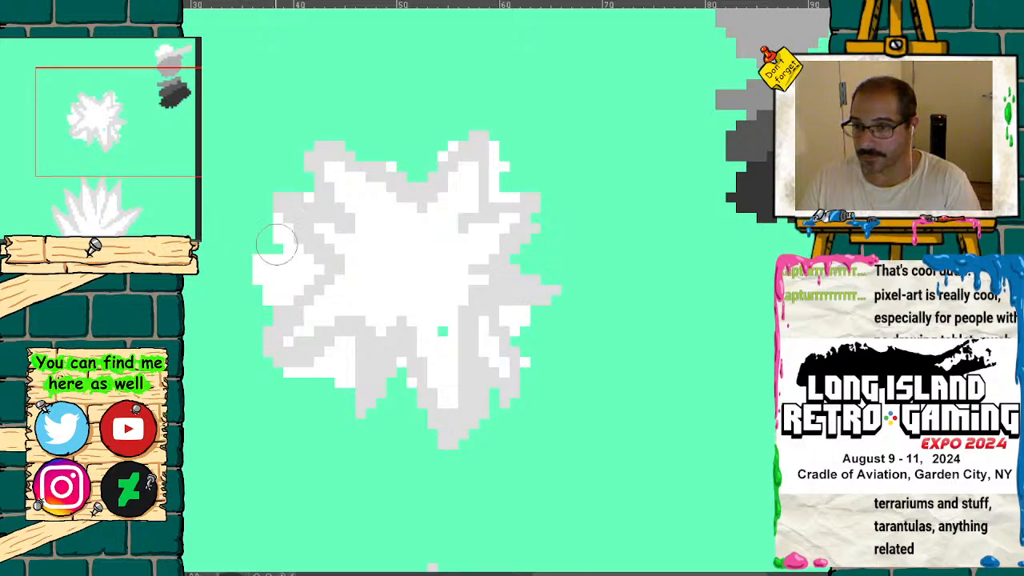
- Erase the excess white and grey between the burst's spikes on the left, upper right and lower sides
{"action": "mouse_move", "coordinate": [274, 247]}
{"action": "left_mouse_down"}
{"action": "mouse_move", "coordinate": [309, 260]}
{"action": "mouse_move", "coordinate": [302, 285]}
{"action": "mouse_move", "coordinate": [269, 301]}
{"action": "mouse_move", "coordinate": [293, 254]}
{"action": "mouse_move", "coordinate": [258, 259]}
{"action": "mouse_move", "coordinate": [267, 277]}
{"action": "left_mouse_up"}
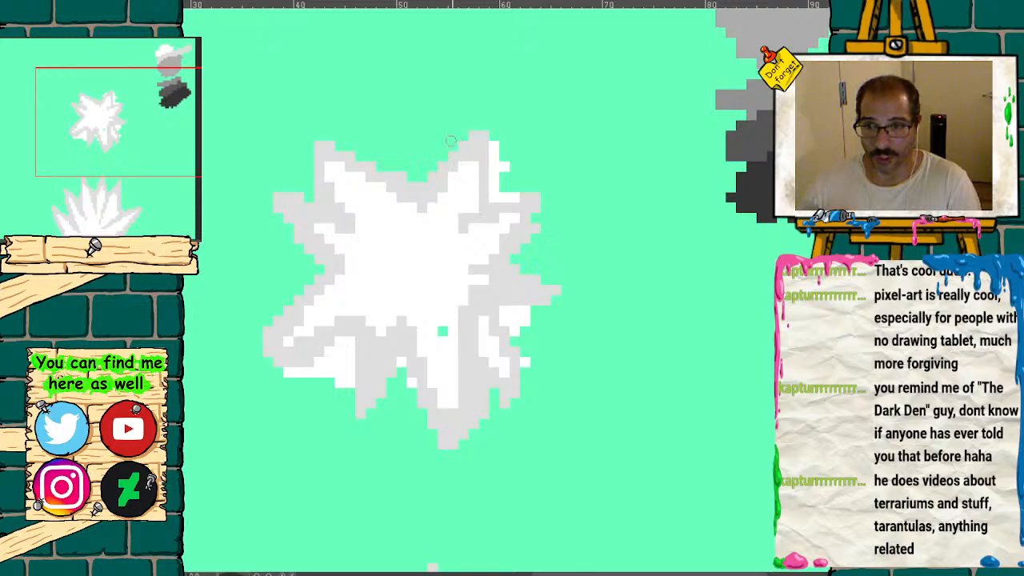
{"action": "left_click_drag", "start_coordinate": [497, 134], "coordinate": [496, 192]}
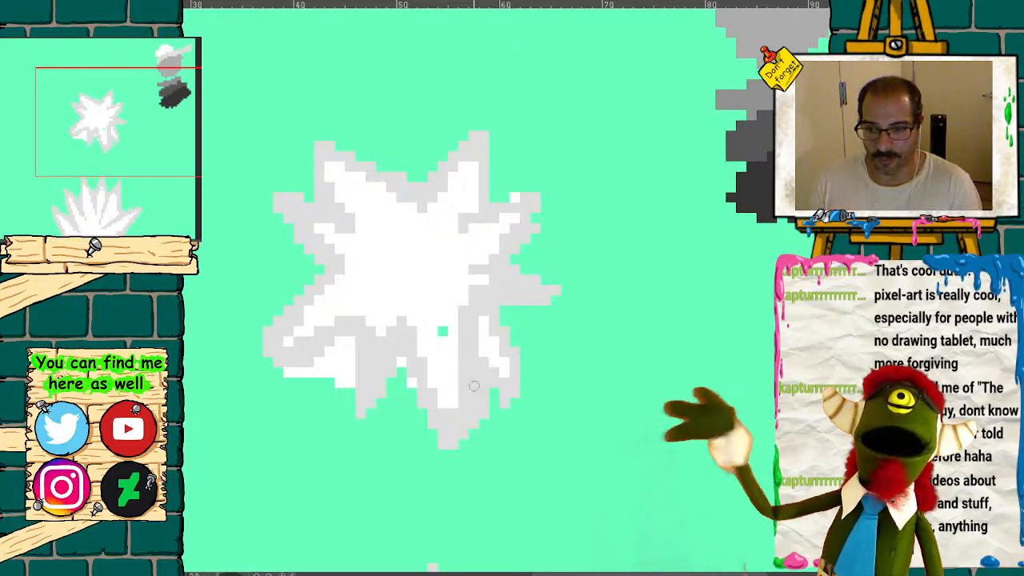
{"action": "left_click_drag", "start_coordinate": [481, 398], "coordinate": [483, 373]}
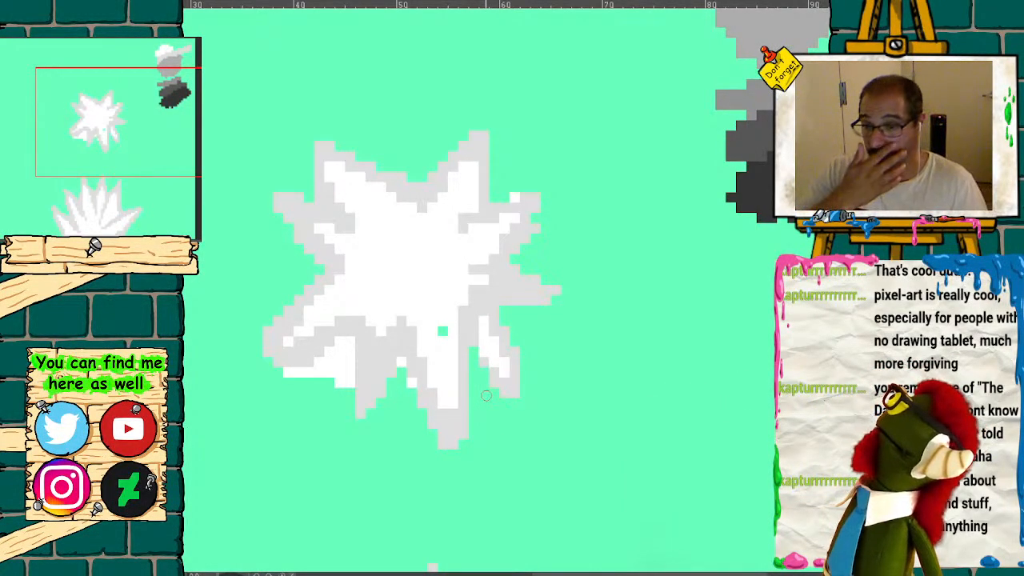
{"action": "mouse_move", "coordinate": [323, 359]}
{"action": "left_mouse_down"}
{"action": "mouse_move", "coordinate": [297, 370]}
{"action": "mouse_move", "coordinate": [345, 341]}
{"action": "left_mouse_up"}
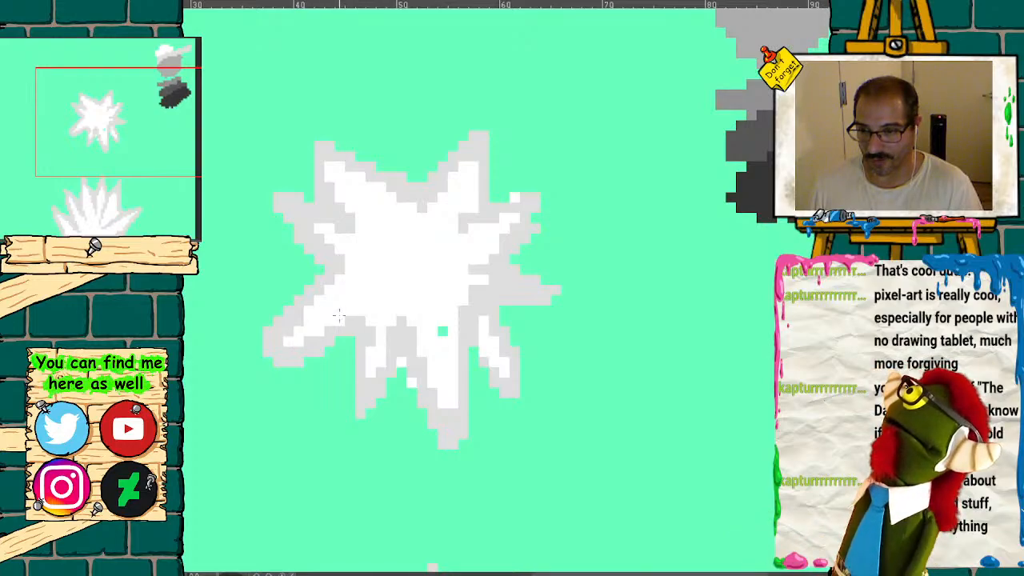
- Extend the white centre into the left, right and lower spikes and clean up the gap between the lower spikes
{"action": "mouse_move", "coordinate": [340, 260]}
{"action": "left_mouse_down"}
{"action": "mouse_move", "coordinate": [295, 206]}
{"action": "mouse_move", "coordinate": [349, 223]}
{"action": "left_mouse_up"}
{"action": "mouse_move", "coordinate": [495, 276]}
{"action": "left_mouse_down"}
{"action": "mouse_move", "coordinate": [516, 286]}
{"action": "mouse_move", "coordinate": [504, 293]}
{"action": "left_mouse_up"}
{"action": "mouse_move", "coordinate": [481, 328]}
{"action": "left_mouse_down"}
{"action": "mouse_move", "coordinate": [460, 288]}
{"action": "mouse_move", "coordinate": [413, 364]}
{"action": "mouse_move", "coordinate": [402, 319]}
{"action": "left_mouse_up"}
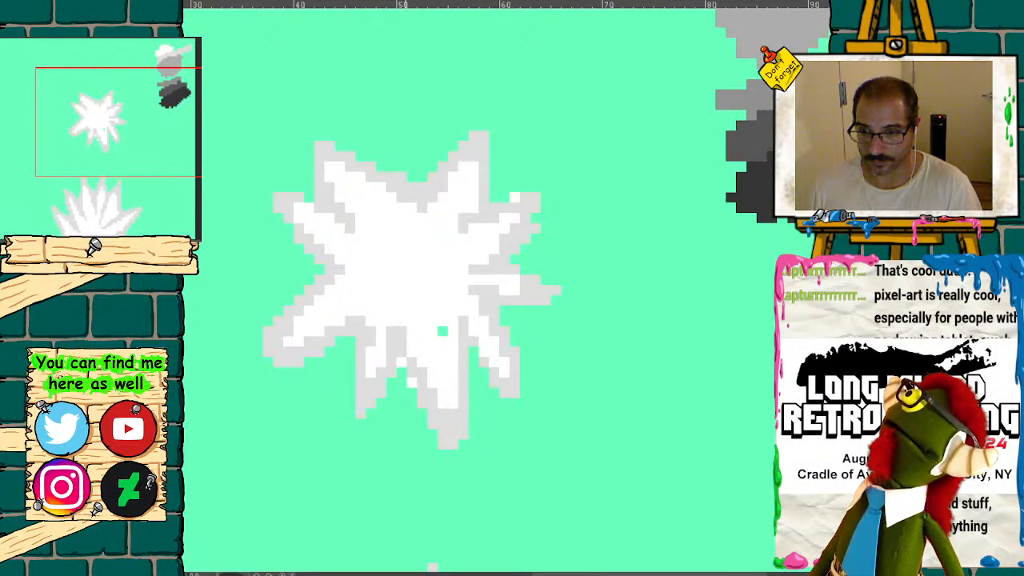
{"action": "mouse_move", "coordinate": [406, 370]}
{"action": "left_mouse_down"}
{"action": "mouse_move", "coordinate": [422, 404]}
{"action": "mouse_move", "coordinate": [461, 420]}
{"action": "left_mouse_up"}
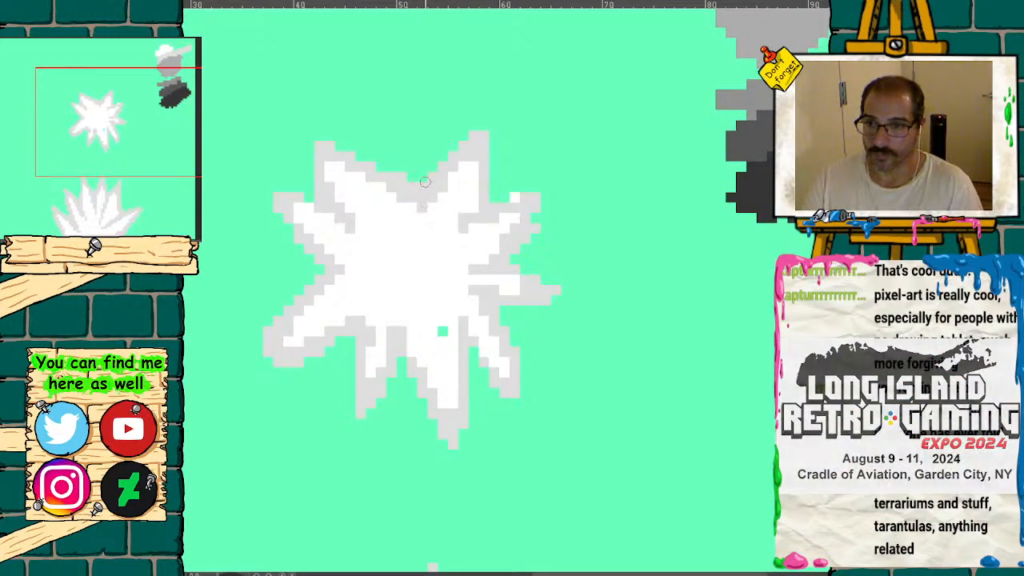
- Replace the grey notch between the burst's two upper spikes with white and restore the green background
{"action": "mouse_move", "coordinate": [401, 149]}
{"action": "left_mouse_down"}
{"action": "mouse_move", "coordinate": [398, 196]}
{"action": "mouse_move", "coordinate": [420, 222]}
{"action": "mouse_move", "coordinate": [424, 191]}
{"action": "mouse_move", "coordinate": [401, 200]}
{"action": "mouse_move", "coordinate": [403, 153]}
{"action": "mouse_move", "coordinate": [422, 209]}
{"action": "mouse_move", "coordinate": [402, 146]}
{"action": "mouse_move", "coordinate": [435, 173]}
{"action": "mouse_move", "coordinate": [426, 187]}
{"action": "left_mouse_up"}
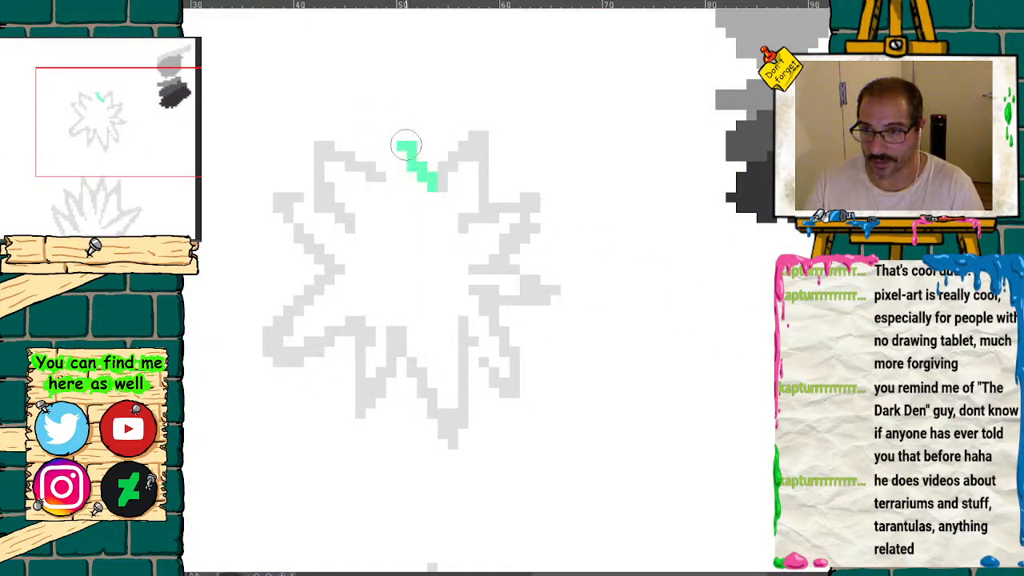
{"action": "left_click", "coordinate": [407, 154]}
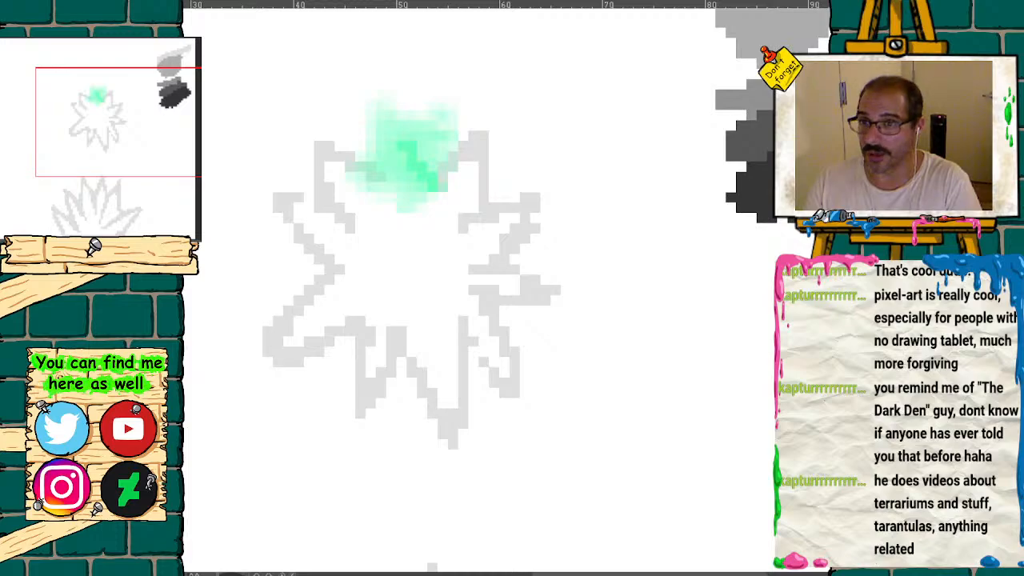
{"action": "key", "text": "ctrl+z"}
{"action": "left_click_drag", "start_coordinate": [417, 165], "coordinate": [430, 181]}
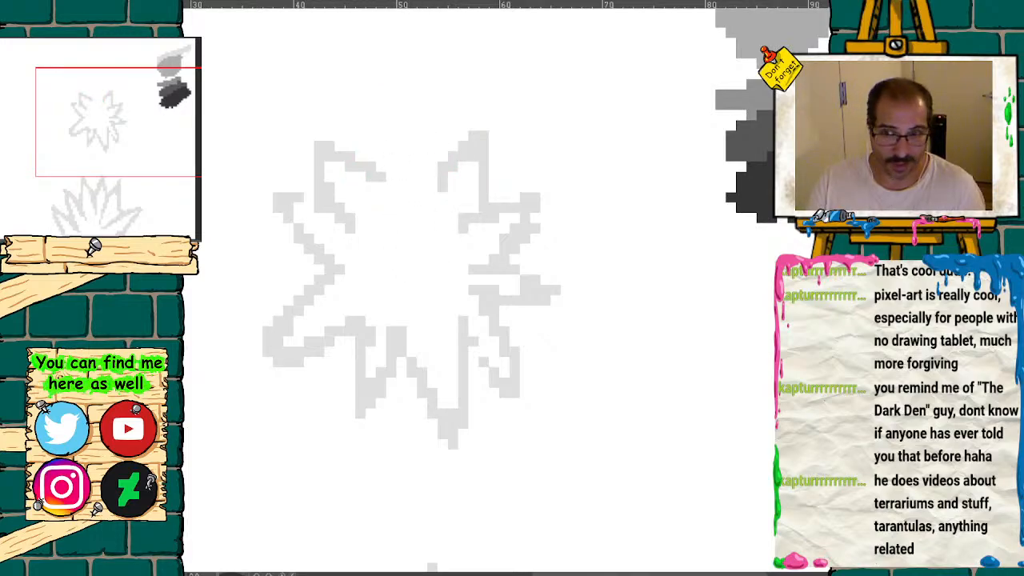
{"action": "key", "text": "alt+Delete"}
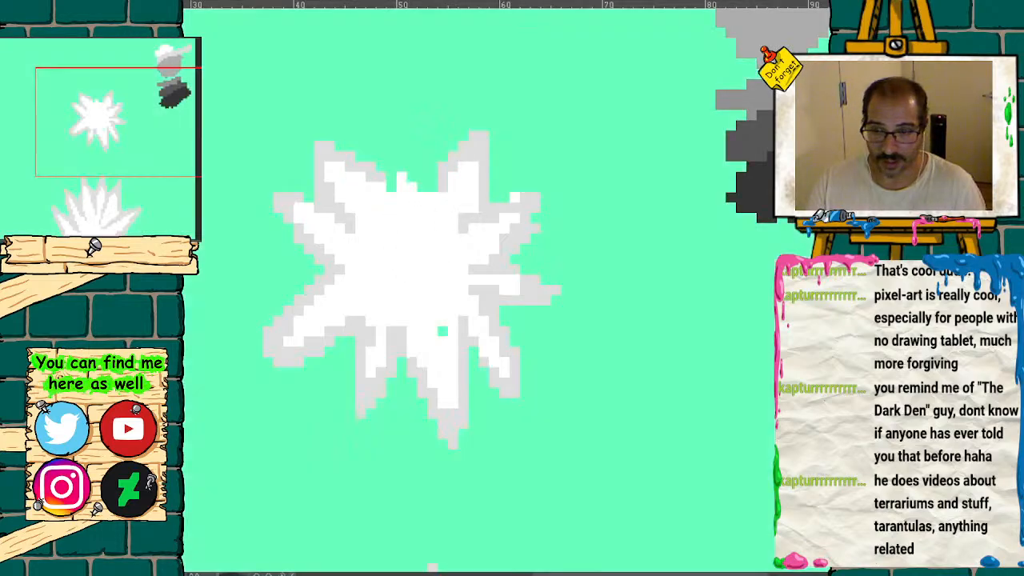
- Outline a middle upper spike in light grey and fill the green hole inside the burst with white
{"action": "left_click", "coordinate": [470, 150], "text": "alt"}
{"action": "mouse_move", "coordinate": [407, 155]}
{"action": "left_mouse_down"}
{"action": "mouse_move", "coordinate": [433, 196]}
{"action": "mouse_move", "coordinate": [412, 146]}
{"action": "mouse_move", "coordinate": [396, 138]}
{"action": "mouse_move", "coordinate": [392, 164]}
{"action": "mouse_move", "coordinate": [394, 146]}
{"action": "left_mouse_up"}
{"action": "left_click_drag", "start_coordinate": [391, 186], "coordinate": [393, 210]}
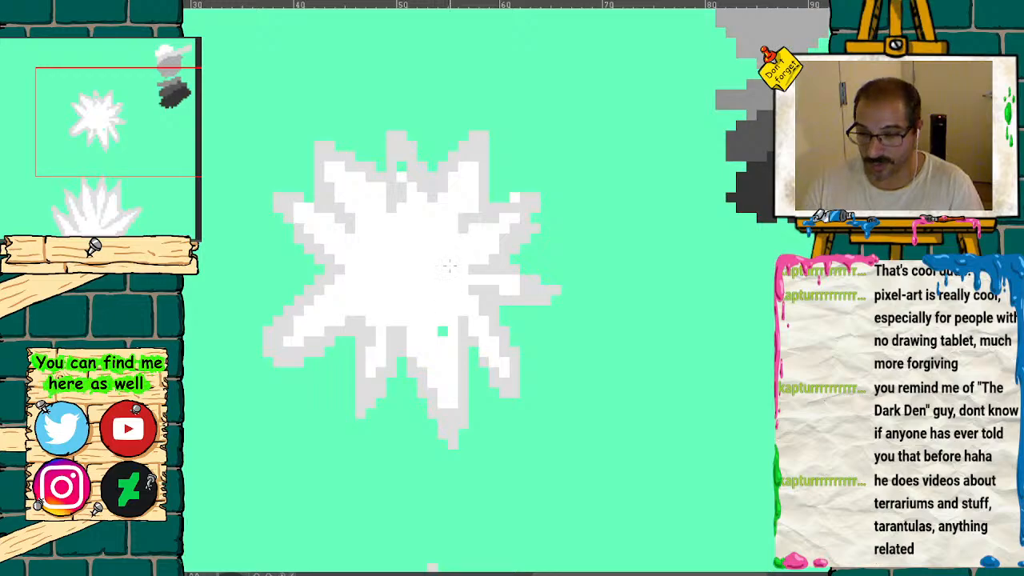
{"action": "left_click", "coordinate": [442, 331]}
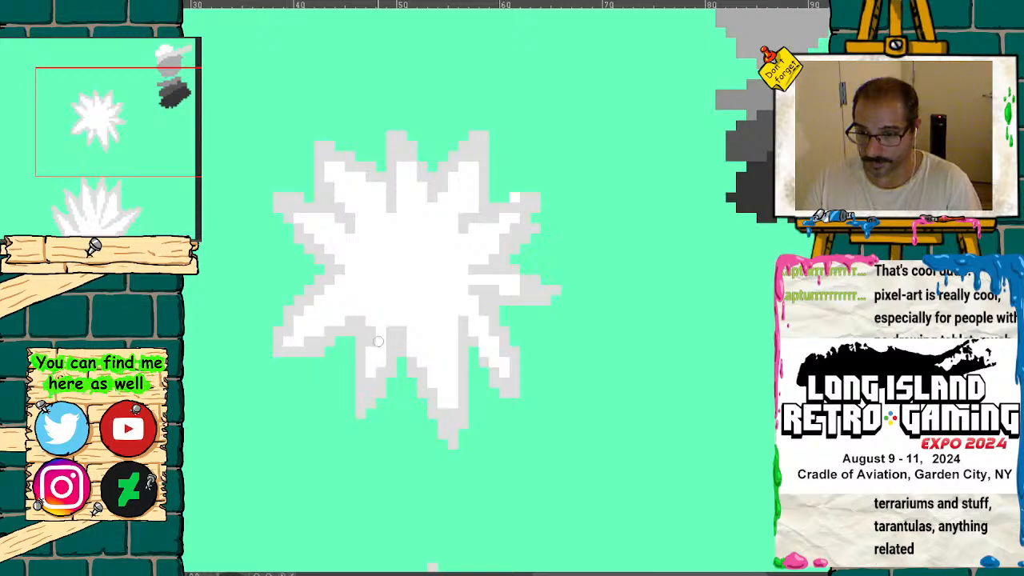
- Widen the white inside the burst's lower spike and add short light-grey crease marks around its centre
{"action": "left_click_drag", "start_coordinate": [376, 342], "coordinate": [376, 314]}
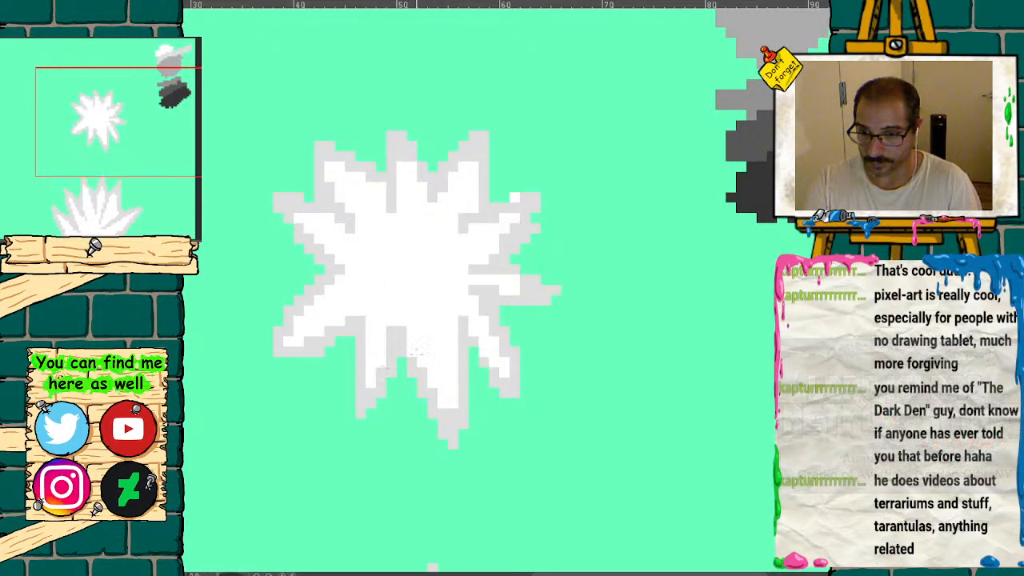
{"action": "left_click_drag", "start_coordinate": [494, 292], "coordinate": [463, 265]}
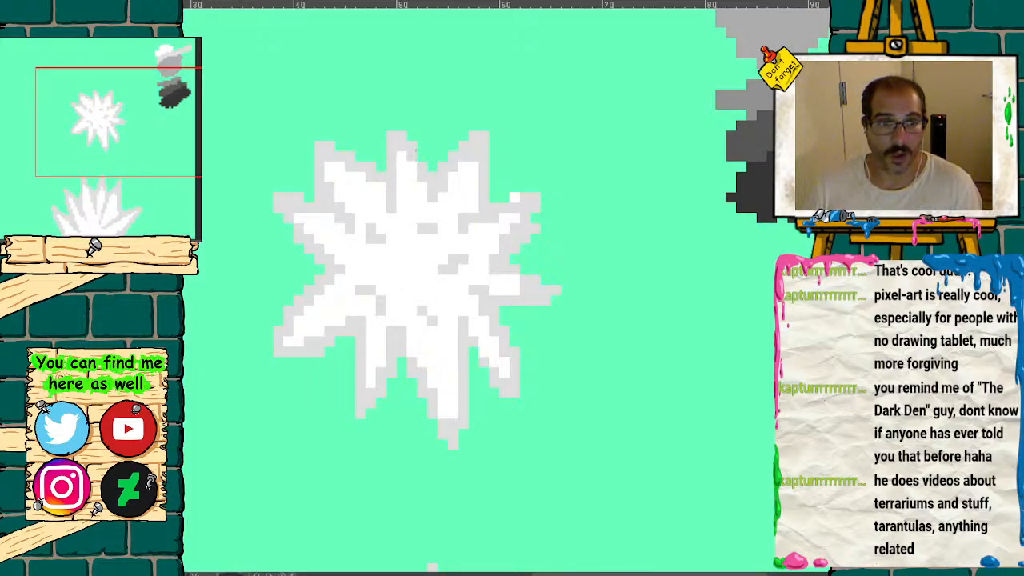
- Lasso the larger half burst along the canvas's lower edge, delete it and clear the selection
{"action": "key", "text": "minus"}
{"action": "left_click_drag", "start_coordinate": [475, 466], "coordinate": [496, 313]}
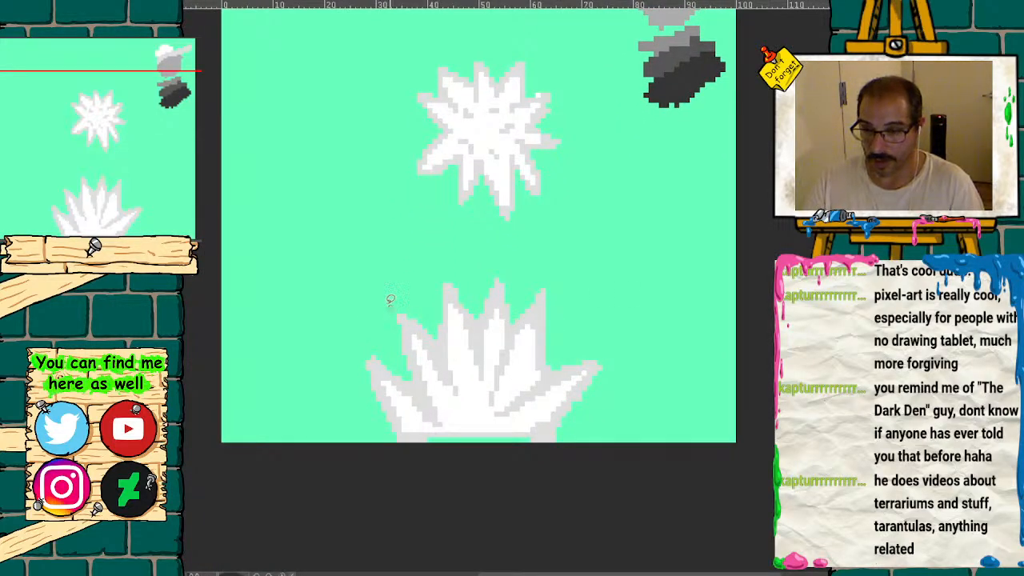
{"action": "mouse_move", "coordinate": [346, 266]}
{"action": "left_mouse_down"}
{"action": "mouse_move", "coordinate": [691, 346]}
{"action": "mouse_move", "coordinate": [315, 275]}
{"action": "mouse_move", "coordinate": [344, 266]}
{"action": "left_mouse_up"}
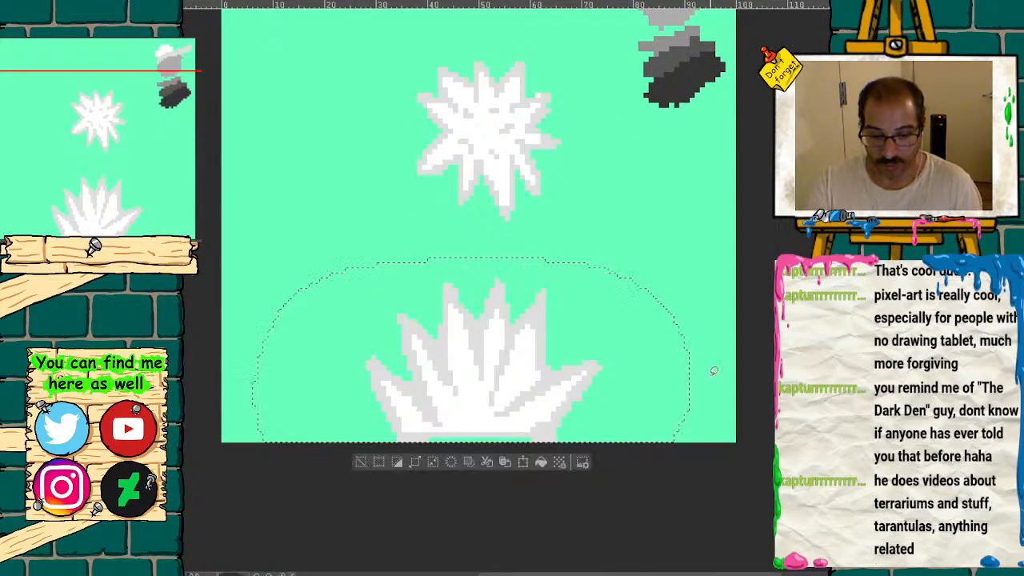
{"action": "key", "text": "Delete"}
{"action": "left_click_drag", "start_coordinate": [96, 195], "coordinate": [125, 103]}
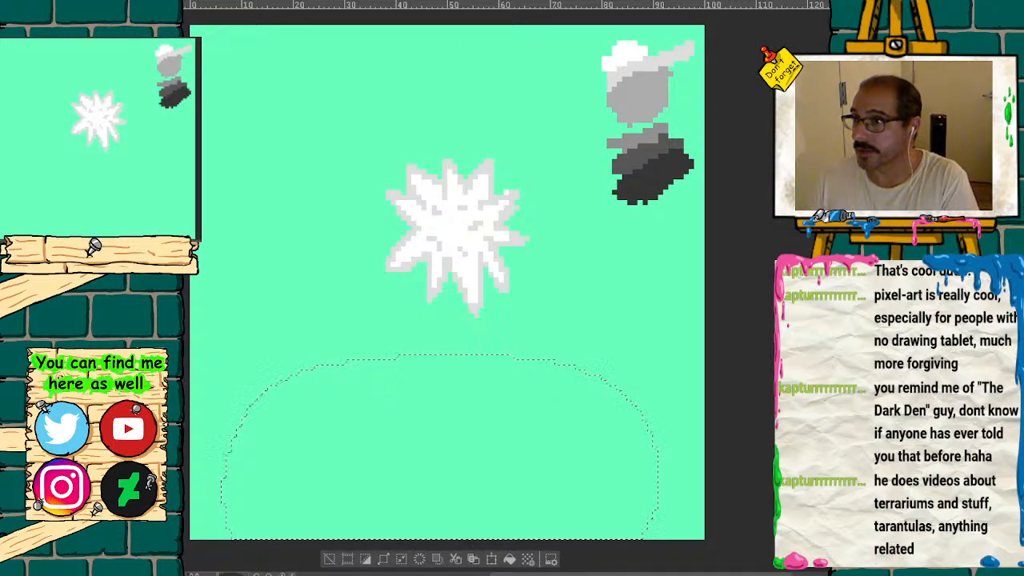
{"action": "key", "text": "ctrl+d"}
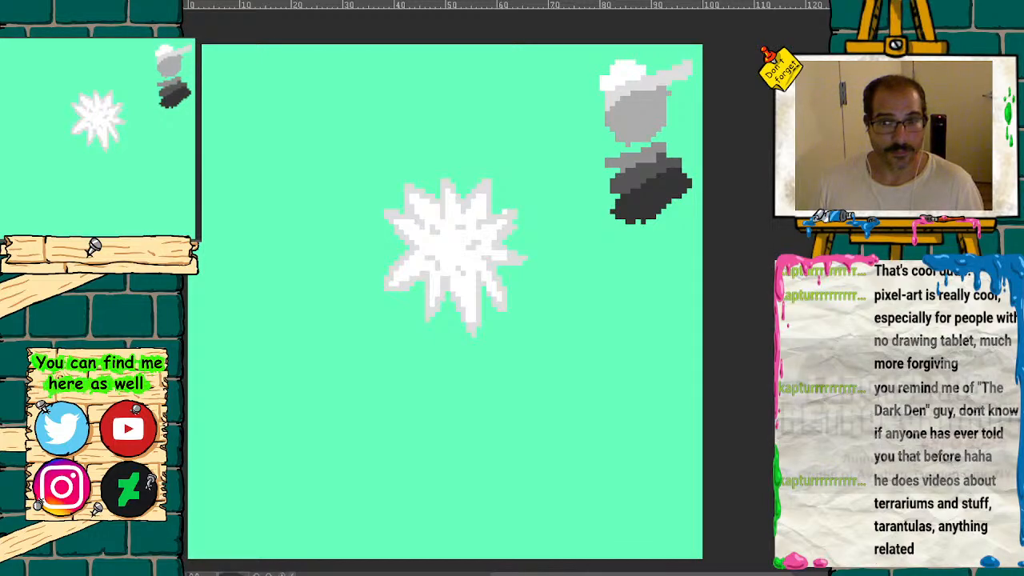
- Examine the spiky white burst up close and at reduced size to judge its outline and creases
{"action": "key", "text": "ctrl+plus"}
{"action": "key", "text": "ctrl+plus"}
{"action": "mouse_move", "coordinate": [112, 116]}
{"action": "left_mouse_down"}
{"action": "mouse_move", "coordinate": [99, 98]}
{"action": "mouse_move", "coordinate": [103, 108]}
{"action": "left_mouse_up"}
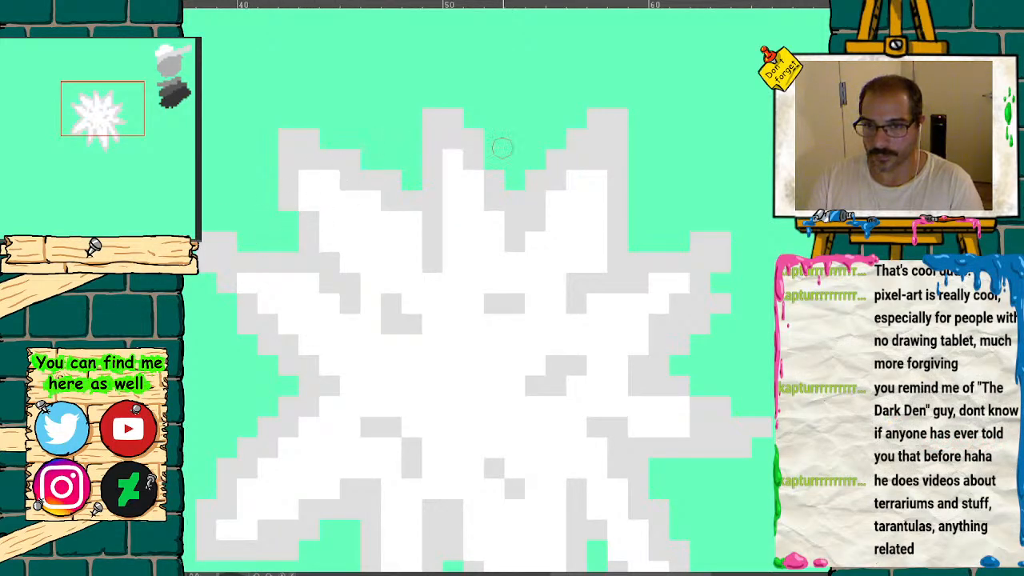
{"action": "scroll", "coordinate": [500, 274], "scroll_direction": "down", "scroll_amount": 3}
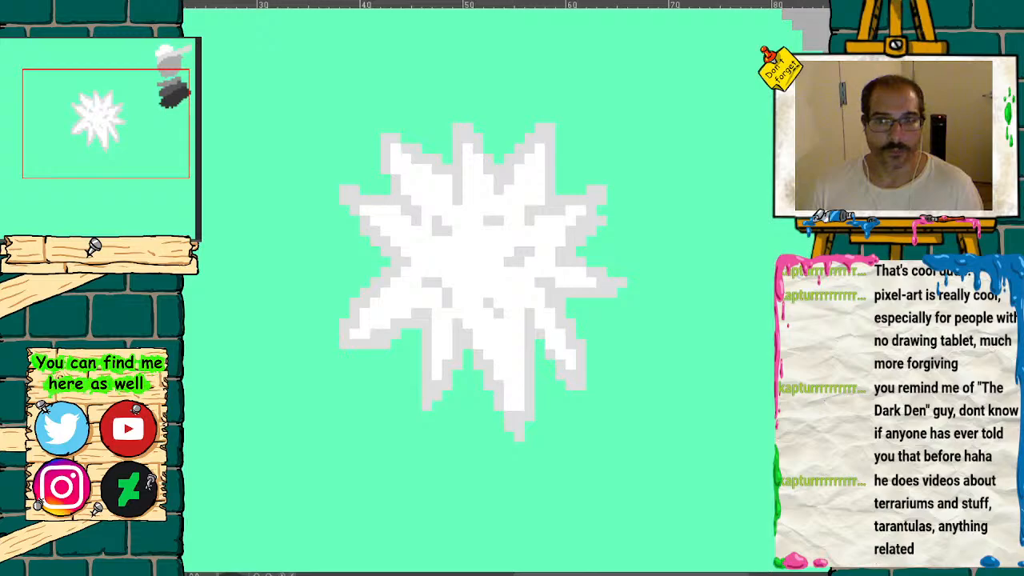
{"action": "key", "text": "ctrl+minus"}
{"action": "left_click_drag", "start_coordinate": [133, 147], "coordinate": [168, 167]}
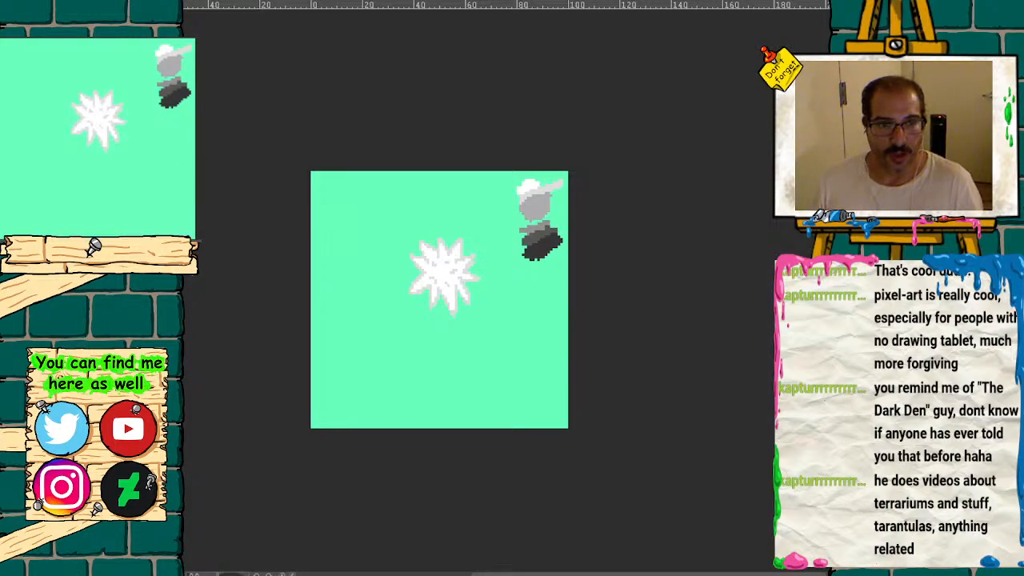
{"action": "key", "text": "ctrl+plus"}
{"action": "key", "text": "ctrl+plus"}
{"action": "left_click_drag", "start_coordinate": [132, 145], "coordinate": [96, 114]}
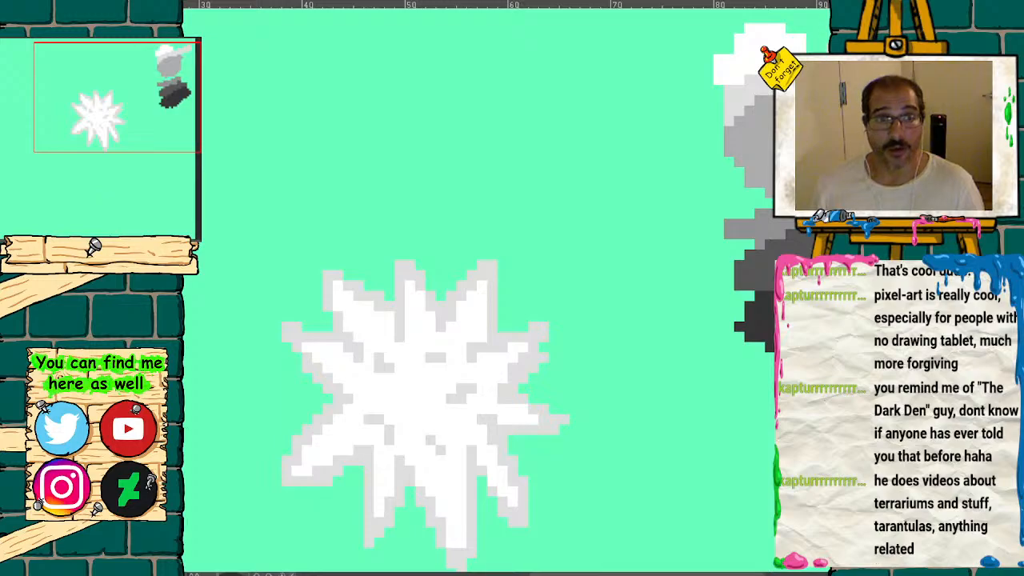
{"action": "key", "text": "ctrl+minus"}
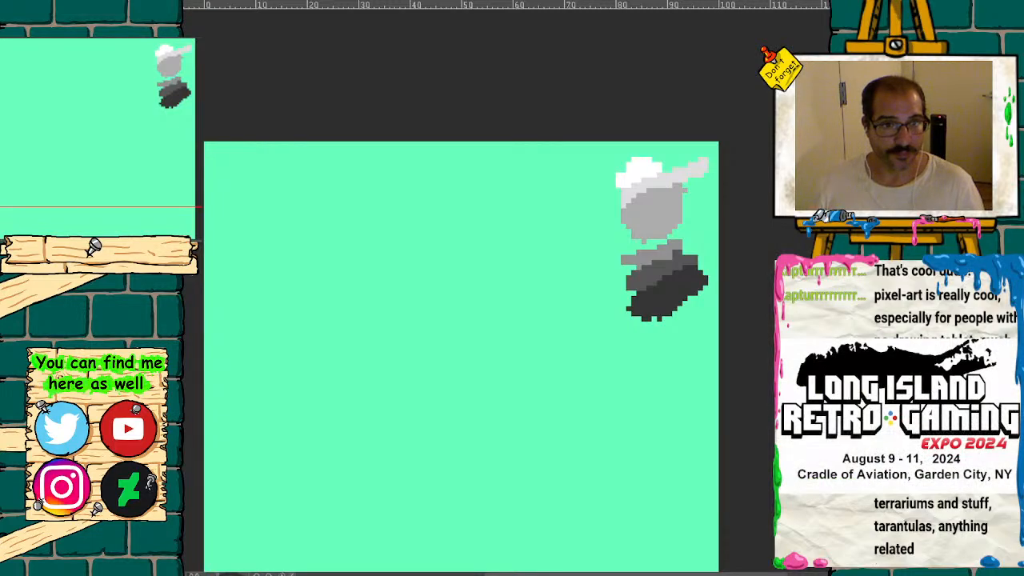
- Review the skull splash drawing at small size and enlarged, checking its shape and grey shading
{"action": "key", "text": "ctrl+minus"}
{"action": "key", "text": "ctrl+minus"}
{"action": "key", "text": "ctrl+minus"}
{"action": "key", "text": "ctrl+minus"}
{"action": "key", "text": "ctrl+minus"}
{"action": "key", "text": "ctrl+minus"}
{"action": "key", "text": "ctrl+minus"}
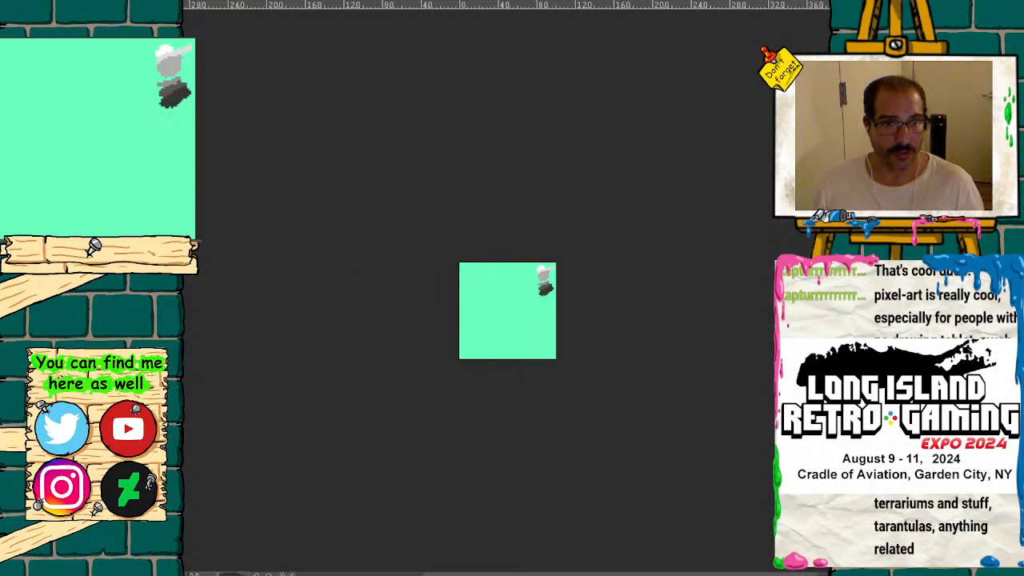
{"action": "key", "text": "ctrl+minus"}
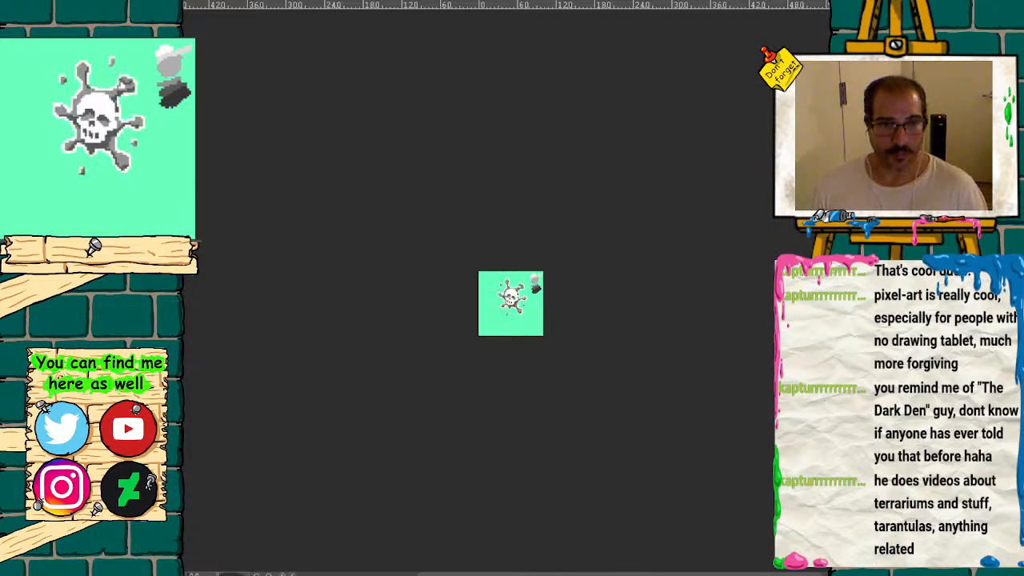
{"action": "scroll", "coordinate": [518, 291], "scroll_direction": "up", "scroll_amount": 2}
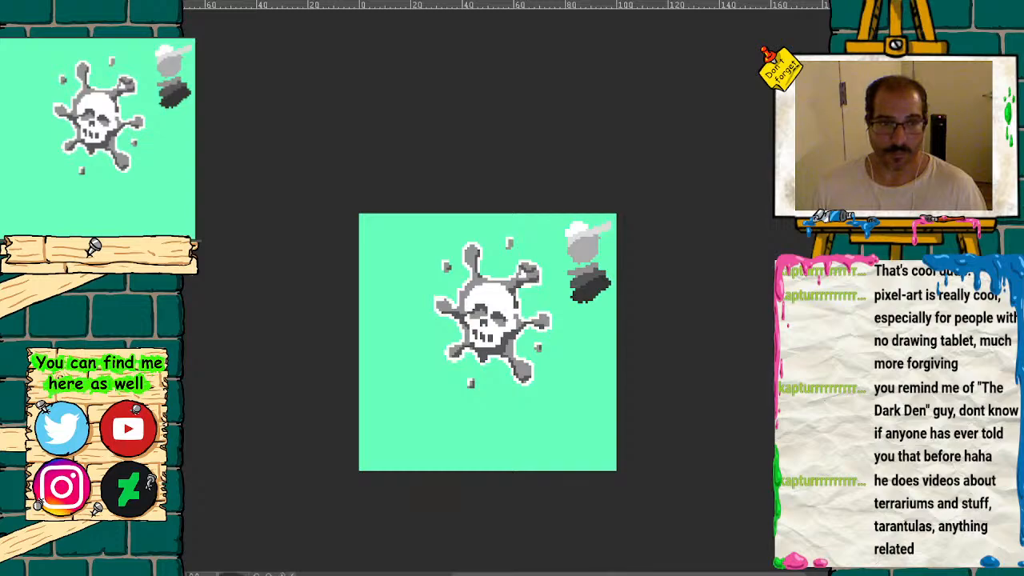
{"action": "scroll", "coordinate": [517, 291], "scroll_direction": "up", "scroll_amount": 1}
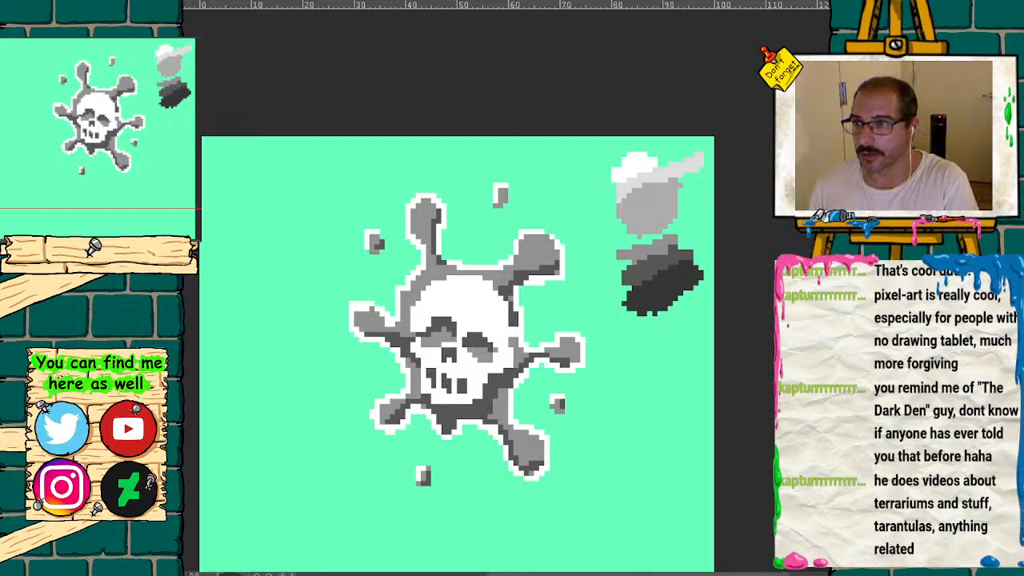
{"action": "key", "text": "ctrl+alt+0"}
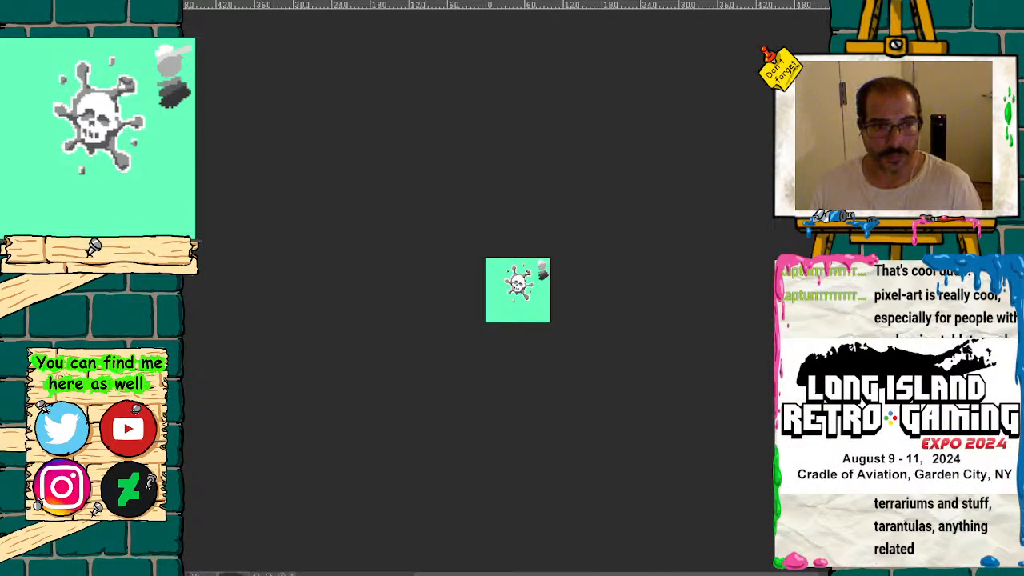
{"action": "key", "text": "ctrl+0"}
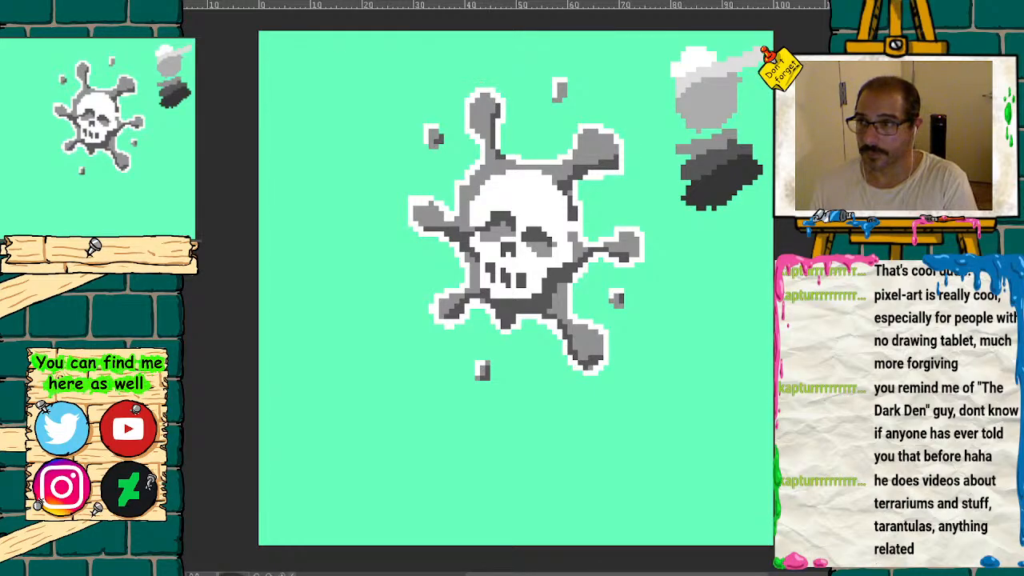
{"action": "left_click_drag", "start_coordinate": [613, 165], "coordinate": [556, 270]}
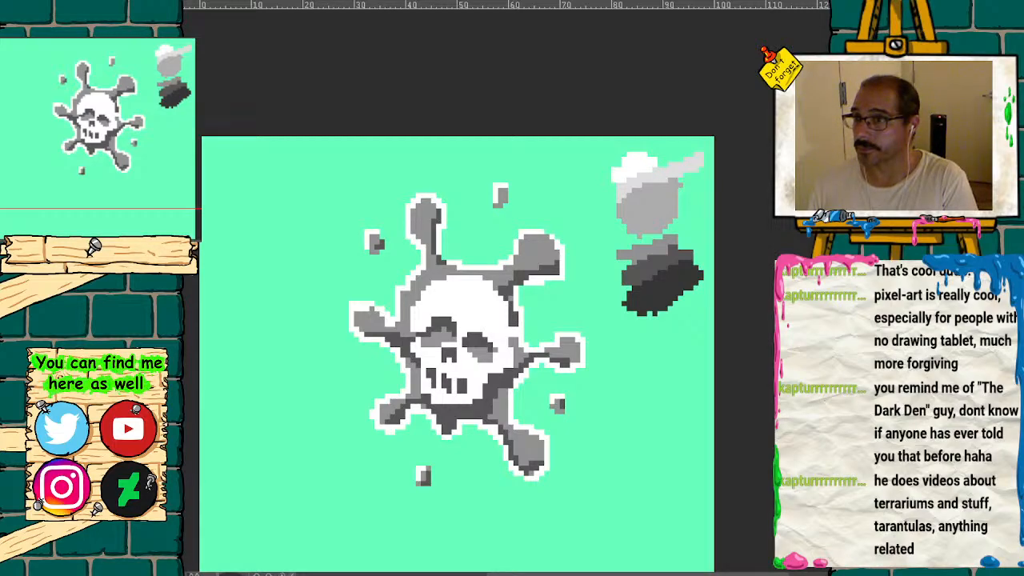
{"action": "left_click_drag", "start_coordinate": [556, 270], "coordinate": [614, 165]}
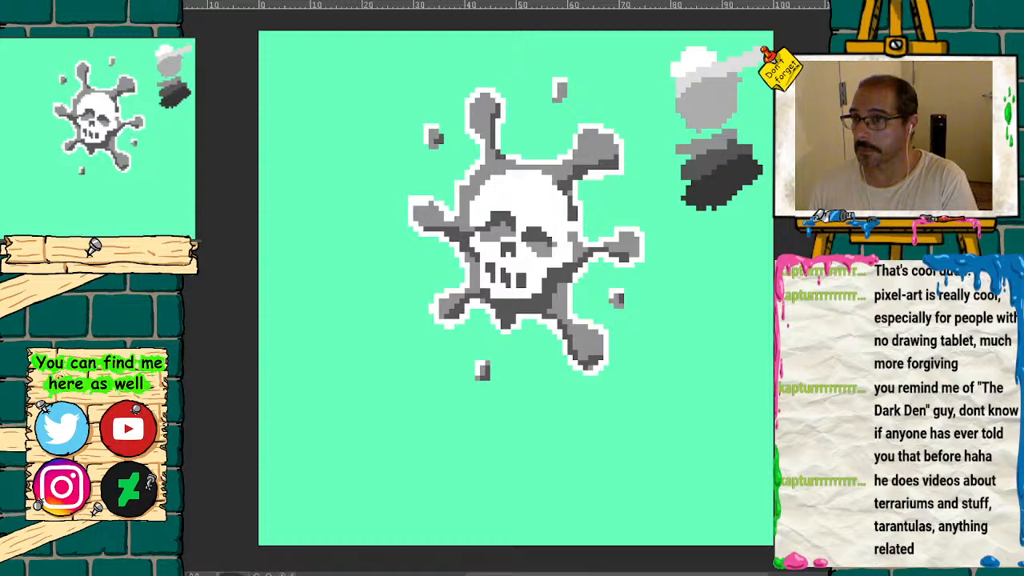
- Bring up the drawing of the top-hatted character with two axes and inspect it enlarged
{"action": "key", "text": "ctrl+w"}
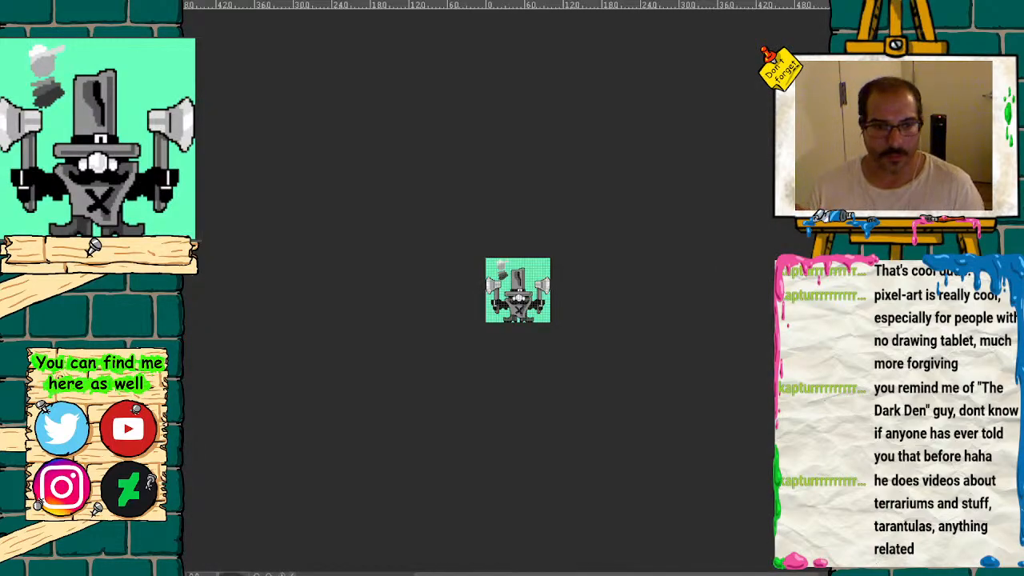
{"action": "key", "text": "ctrl+plus"}
{"action": "key", "text": "ctrl+plus"}
{"action": "key", "text": "ctrl+plus"}
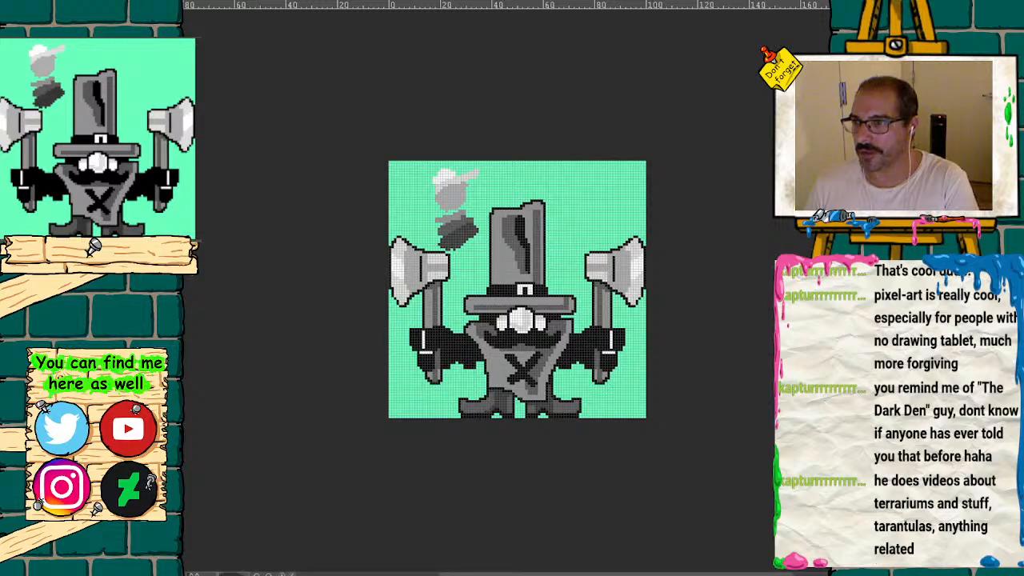
- Switch to the scorpion drawing and examine it enlarged and at small size, with and without its reference photo
{"action": "key", "text": "ctrl+Tab"}
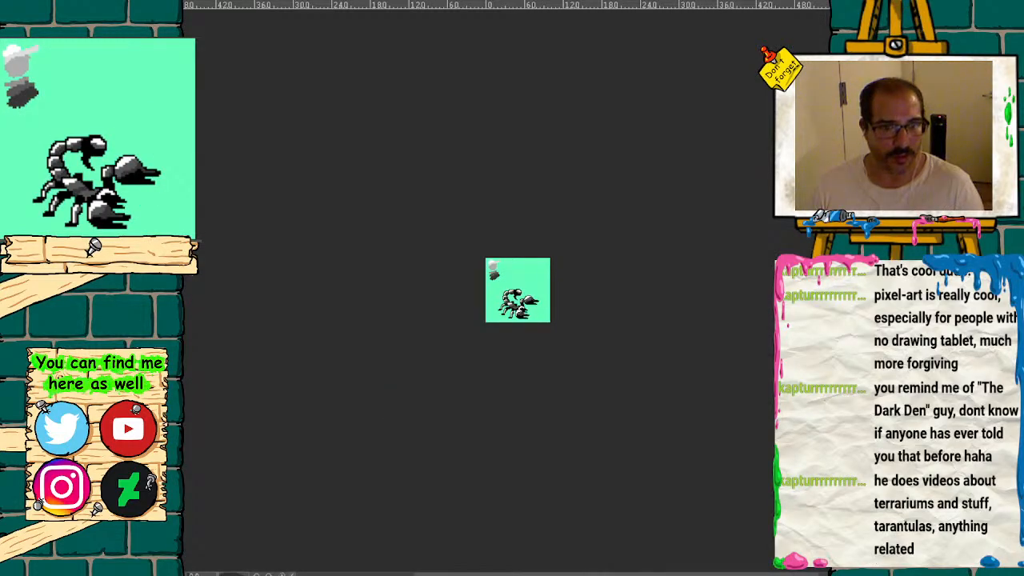
{"action": "key", "text": "ctrl+plus"}
{"action": "key", "text": "ctrl+plus"}
{"action": "key", "text": "ctrl+plus"}
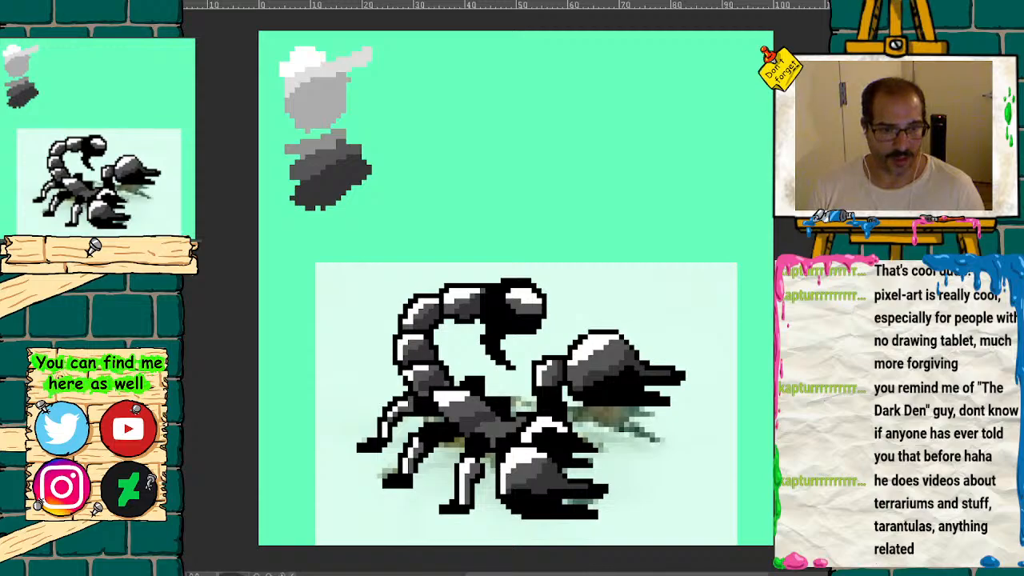
{"action": "key", "text": "ctrl+minus"}
{"action": "key", "text": "ctrl+minus"}
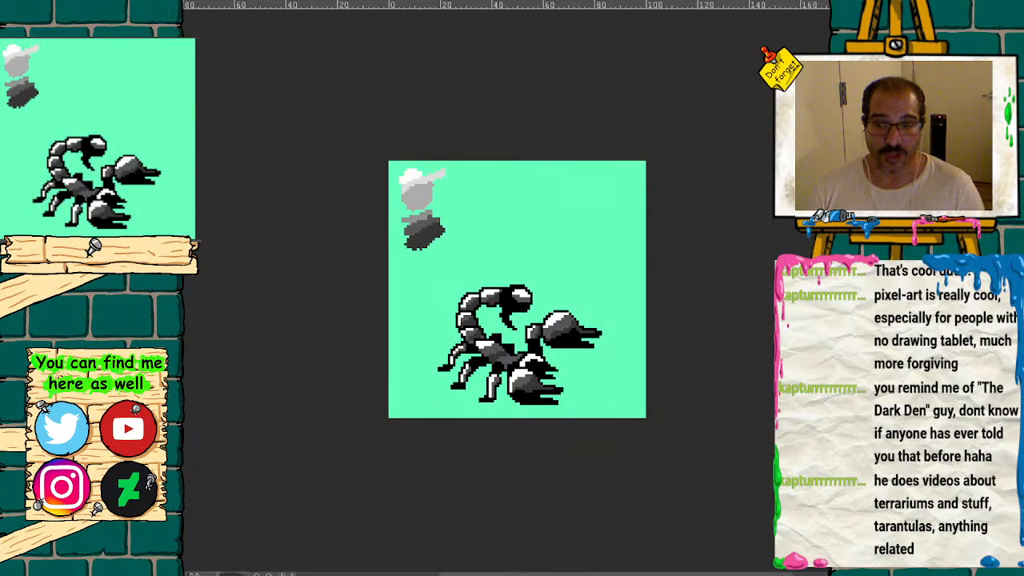
{"action": "key", "text": "ctrl+minus"}
{"action": "key", "text": "ctrl+minus"}
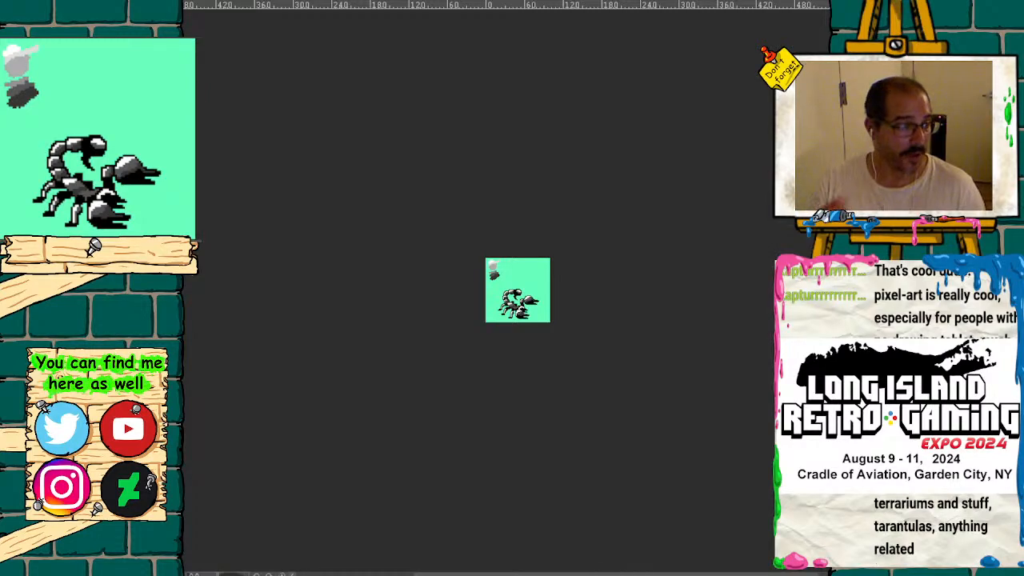
{"action": "key", "text": "ctrl+plus"}
{"action": "key", "text": "ctrl+plus"}
{"action": "key", "text": "ctrl+plus"}
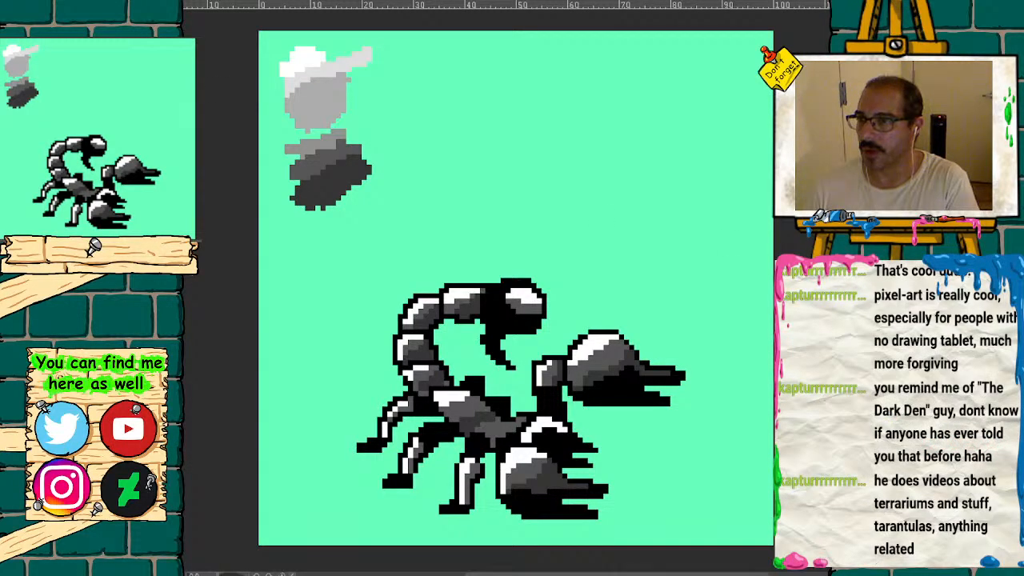
- Compare the axe-wielding character drawing with the scorpion, then review the scorpion's overall silhouette at different sizes
{"action": "key", "text": "ctrl+Tab"}
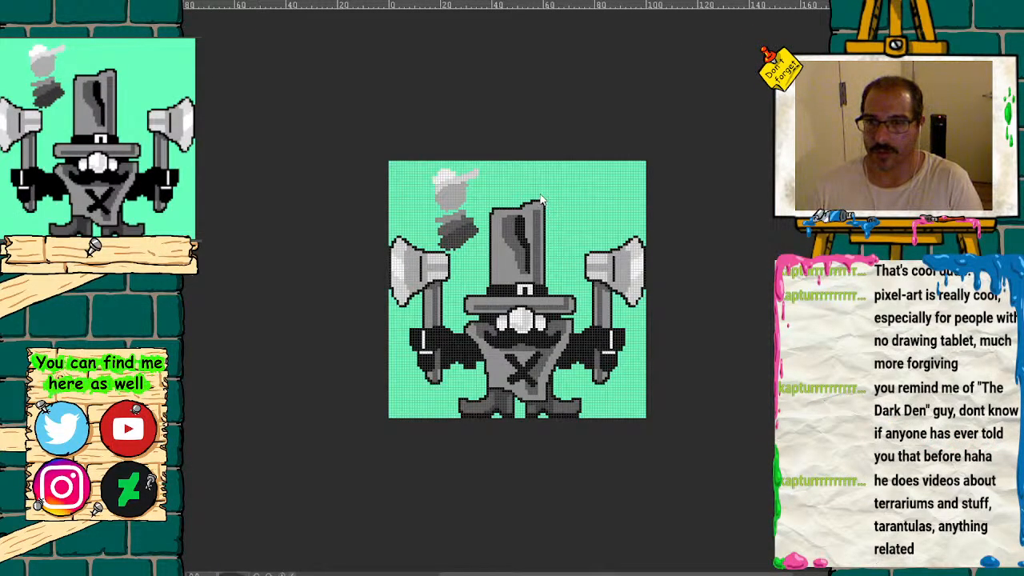
{"action": "key", "text": "ctrl+Tab"}
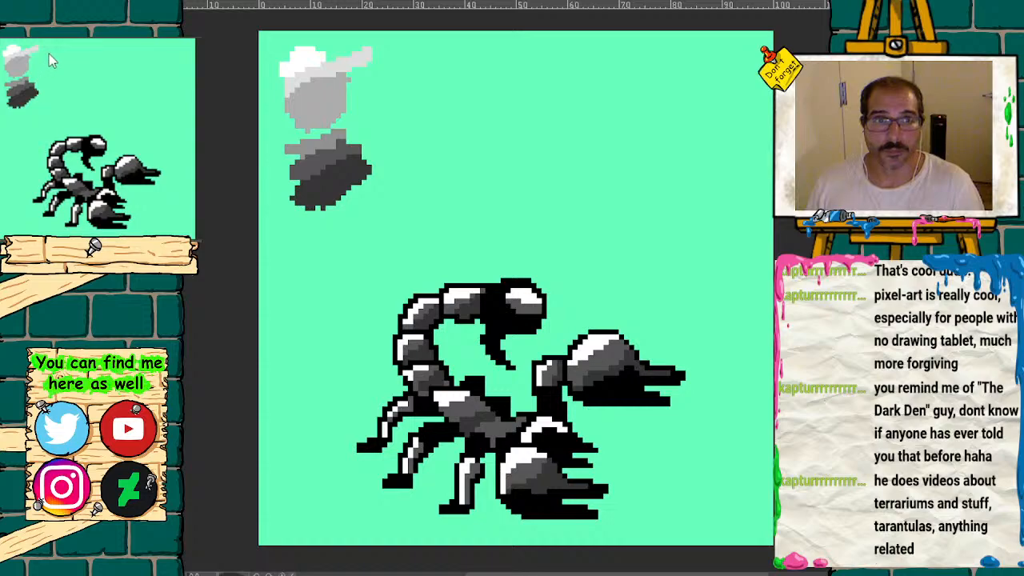
{"action": "left_click_drag", "start_coordinate": [122, 182], "coordinate": [134, 199]}
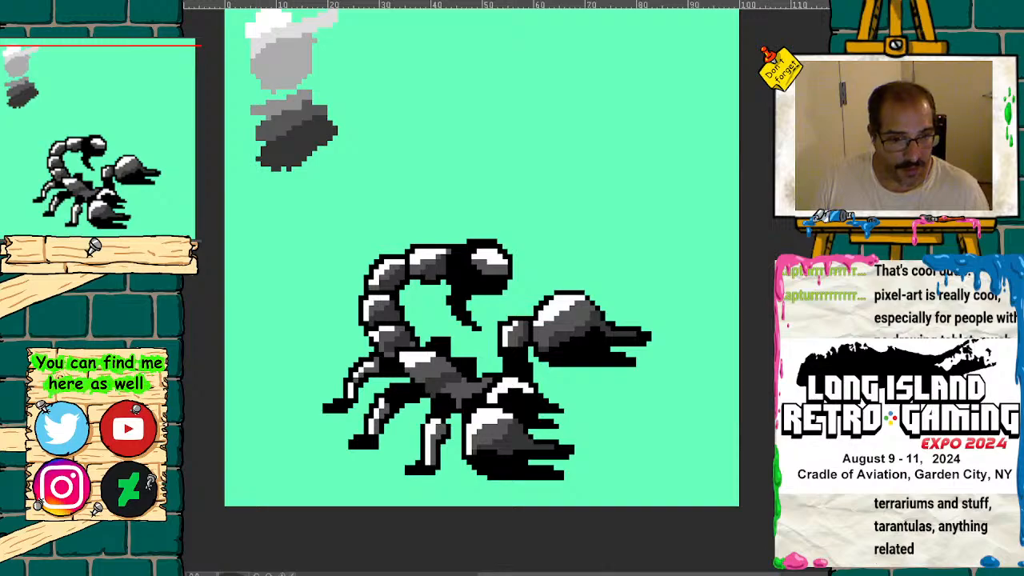
{"action": "mouse_move", "coordinate": [107, 178]}
{"action": "left_mouse_down"}
{"action": "mouse_move", "coordinate": [105, 163]}
{"action": "mouse_move", "coordinate": [108, 172]}
{"action": "left_mouse_up"}
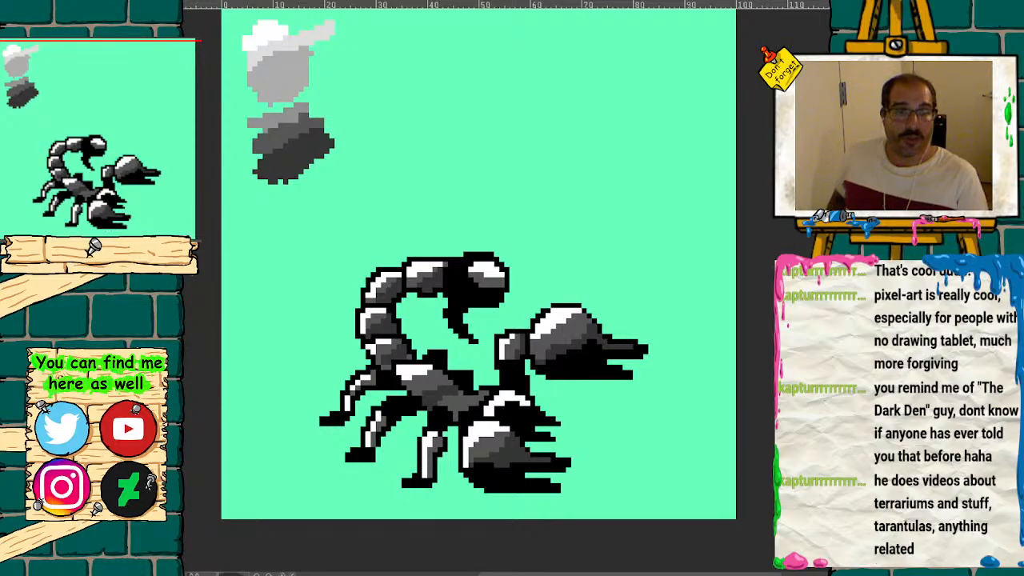
{"action": "key", "text": "ctrl+minus"}
{"action": "key", "text": "ctrl+minus"}
{"action": "key", "text": "ctrl+minus"}
{"action": "key", "text": "ctrl+minus"}
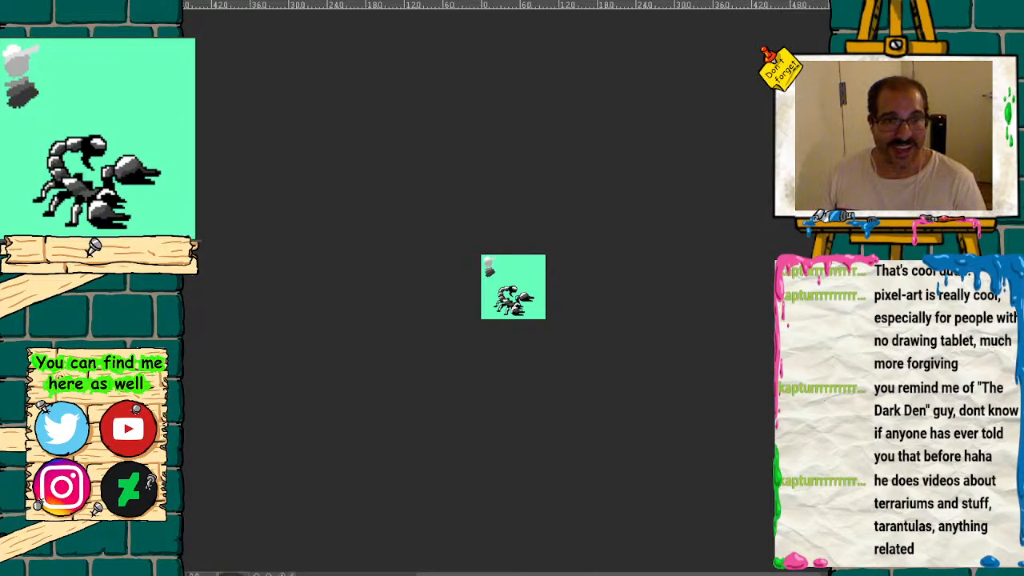
- Lasso the scorpion's raised far claw and shift its black outline outward, away from the body
{"action": "scroll", "coordinate": [513, 286], "scroll_direction": "up", "scroll_amount": 5}
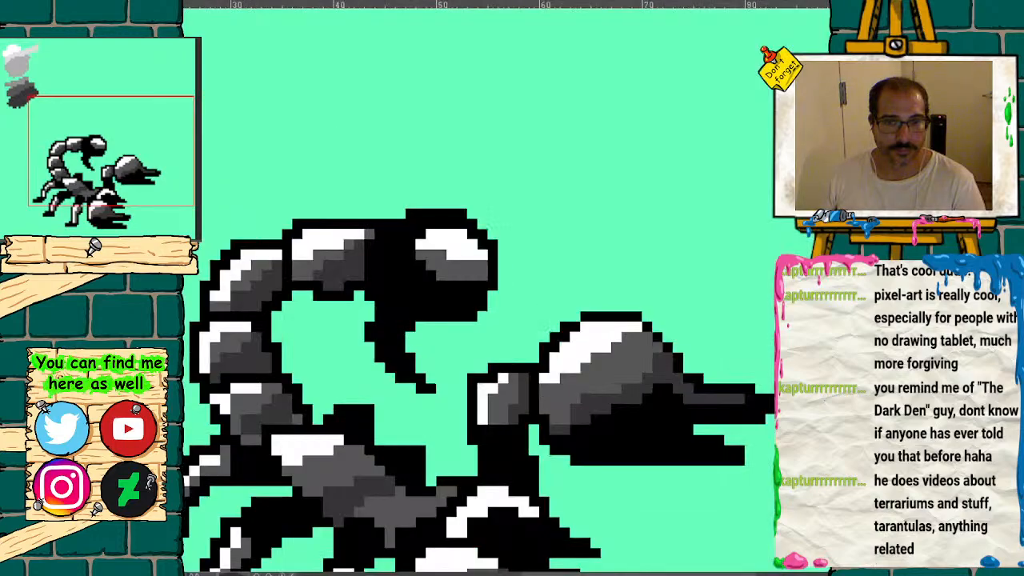
{"action": "key", "text": "ctrl+minus"}
{"action": "mouse_move", "coordinate": [135, 191]}
{"action": "left_mouse_down"}
{"action": "mouse_move", "coordinate": [128, 200]}
{"action": "mouse_move", "coordinate": [137, 196]}
{"action": "left_mouse_up"}
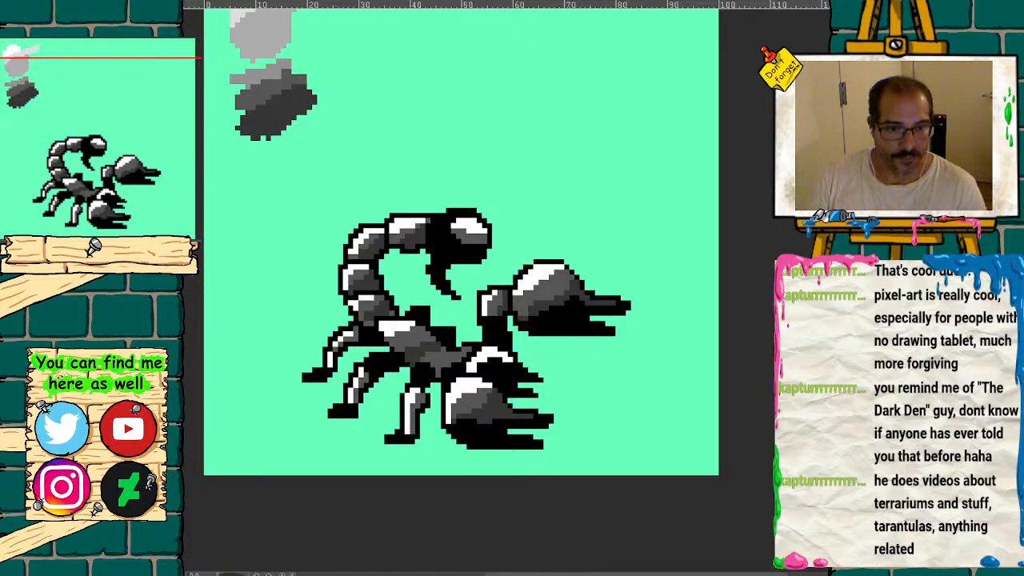
{"action": "left_click", "coordinate": [133, 245]}
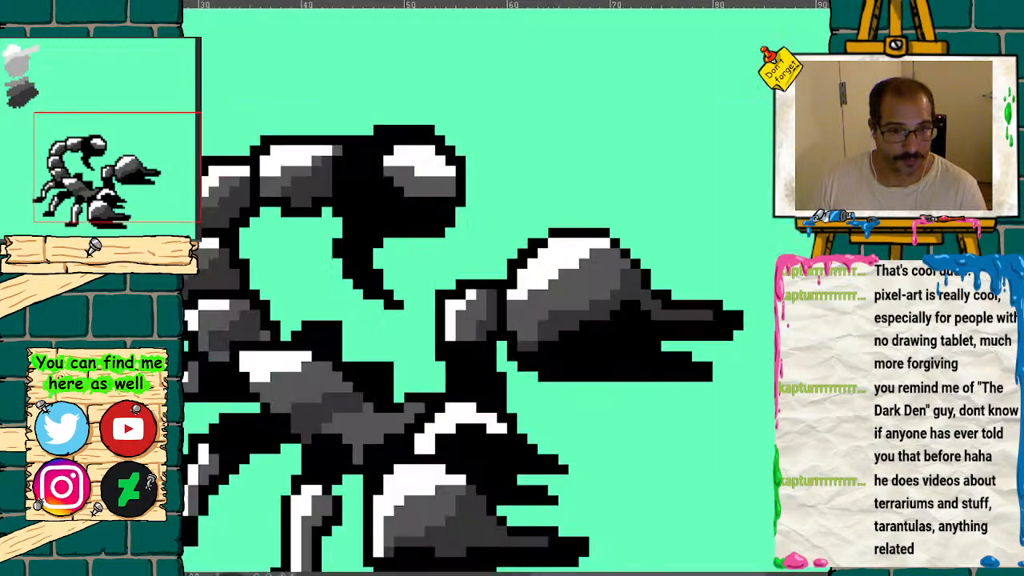
{"action": "left_click", "coordinate": [139, 244]}
{"action": "left_click_drag", "start_coordinate": [142, 189], "coordinate": [133, 198]}
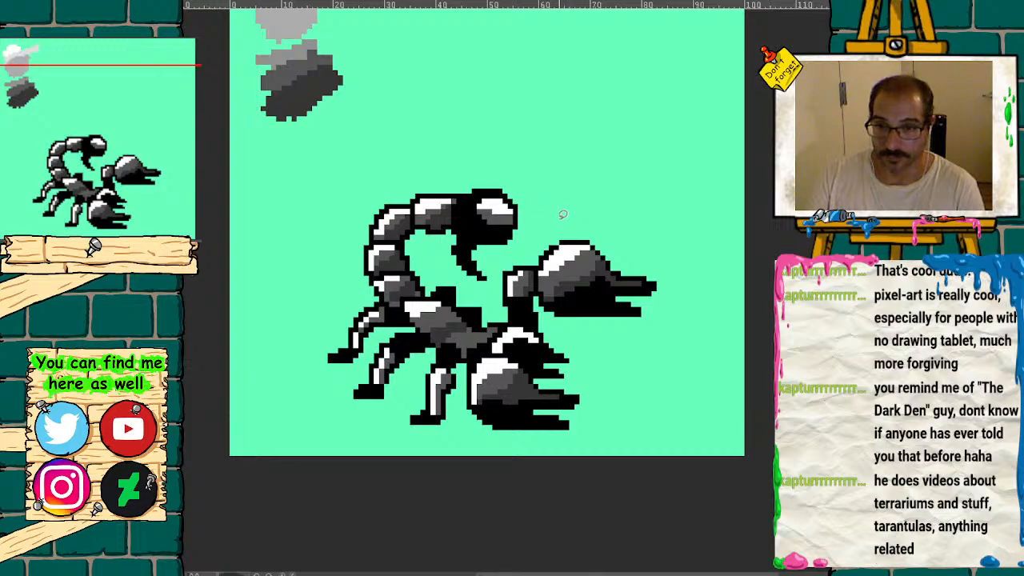
{"action": "mouse_move", "coordinate": [532, 237]}
{"action": "left_mouse_down"}
{"action": "mouse_move", "coordinate": [504, 269]}
{"action": "mouse_move", "coordinate": [497, 305]}
{"action": "mouse_move", "coordinate": [623, 344]}
{"action": "mouse_move", "coordinate": [677, 253]}
{"action": "mouse_move", "coordinate": [583, 206]}
{"action": "left_mouse_up"}
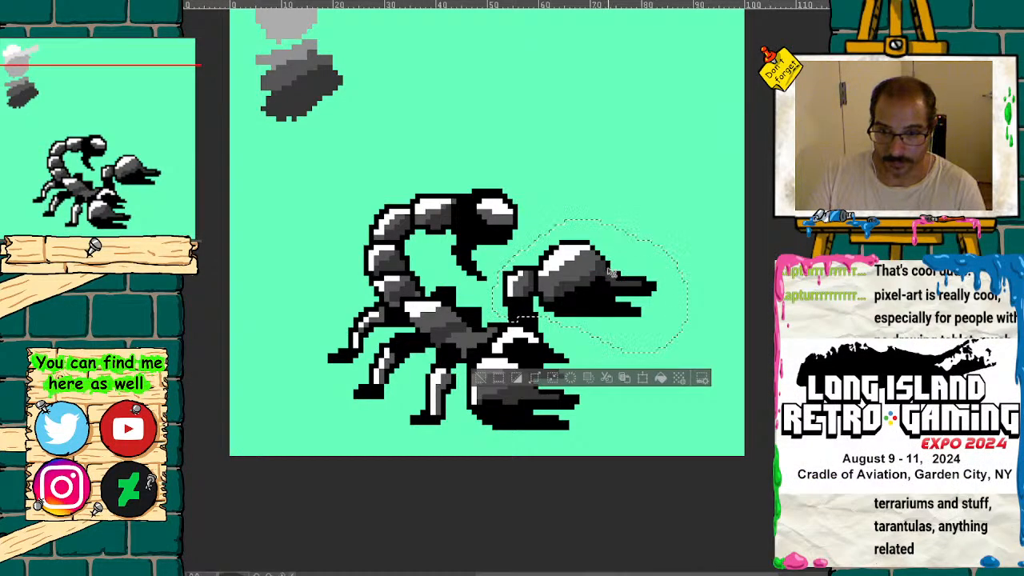
{"action": "left_click_drag", "start_coordinate": [610, 270], "coordinate": [684, 276]}
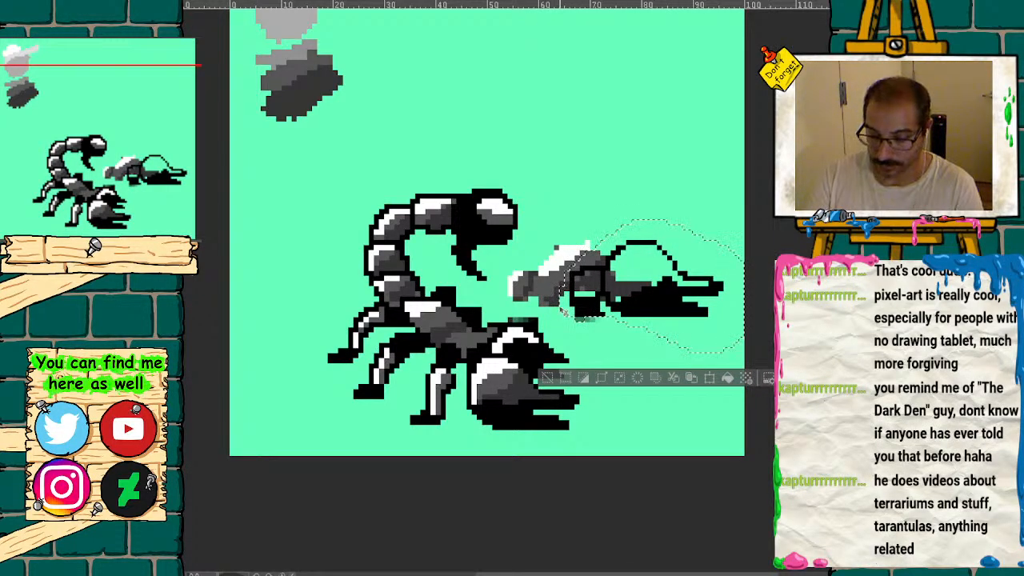
- Lasso the claw's grey and white shading, move it to line up with the shifted outline, and deselect
{"action": "mouse_move", "coordinate": [555, 239]}
{"action": "left_mouse_down"}
{"action": "mouse_move", "coordinate": [504, 264]}
{"action": "mouse_move", "coordinate": [502, 298]}
{"action": "mouse_move", "coordinate": [517, 305]}
{"action": "left_mouse_up"}
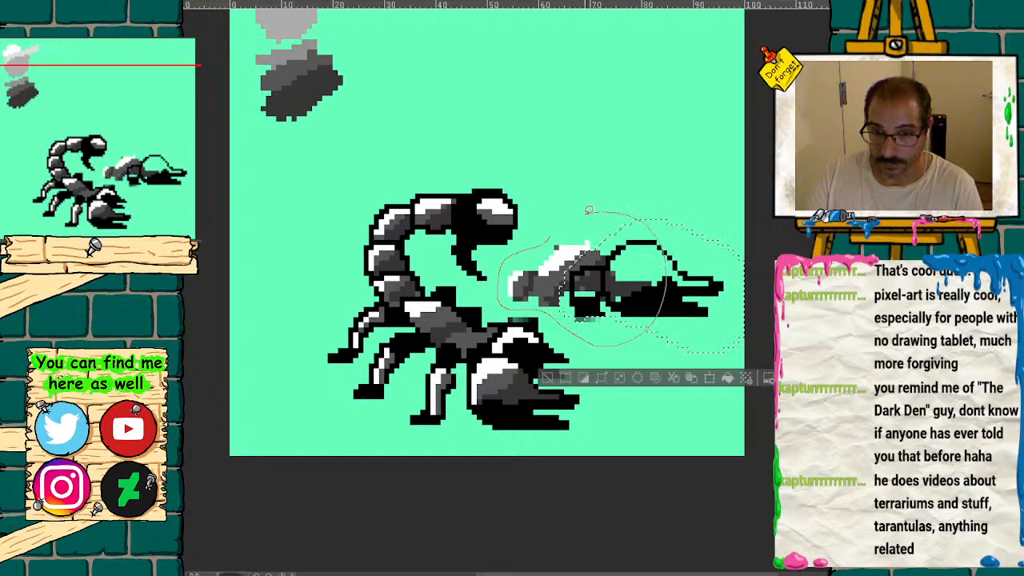
{"action": "left_click_drag", "start_coordinate": [591, 209], "coordinate": [580, 218]}
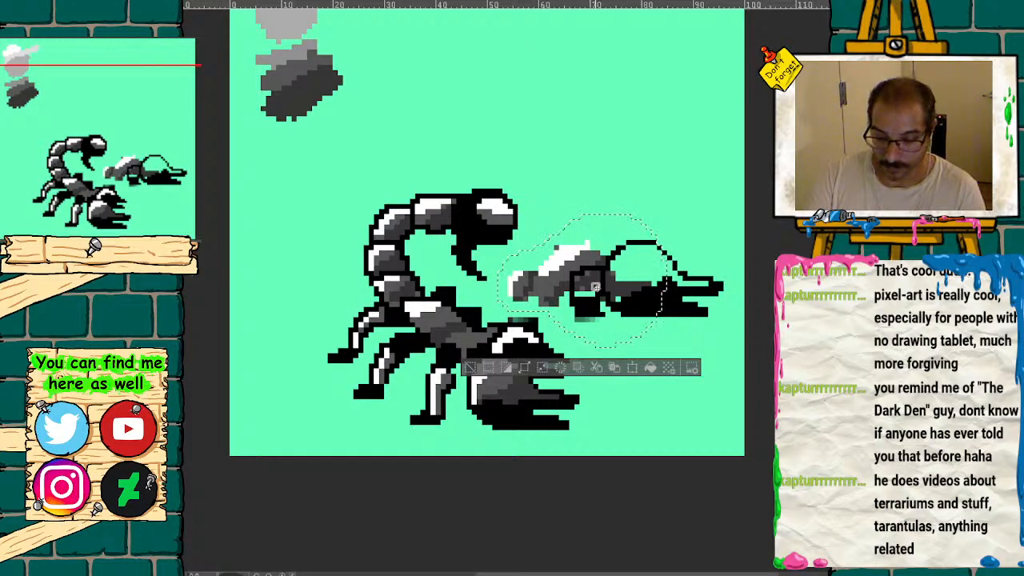
{"action": "mouse_move", "coordinate": [596, 287]}
{"action": "left_mouse_down"}
{"action": "mouse_move", "coordinate": [614, 287]}
{"action": "mouse_move", "coordinate": [626, 258]}
{"action": "mouse_move", "coordinate": [658, 266]}
{"action": "left_mouse_up"}
{"action": "left_click_drag", "start_coordinate": [655, 260], "coordinate": [650, 255]}
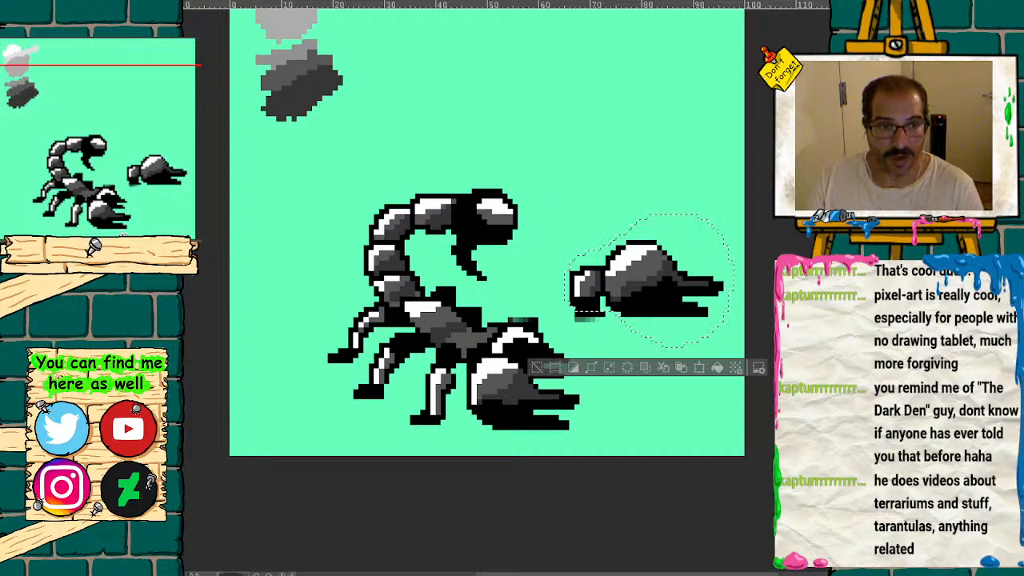
{"action": "key", "text": "ctrl+plus"}
{"action": "left_click_drag", "start_coordinate": [105, 192], "coordinate": [128, 196]}
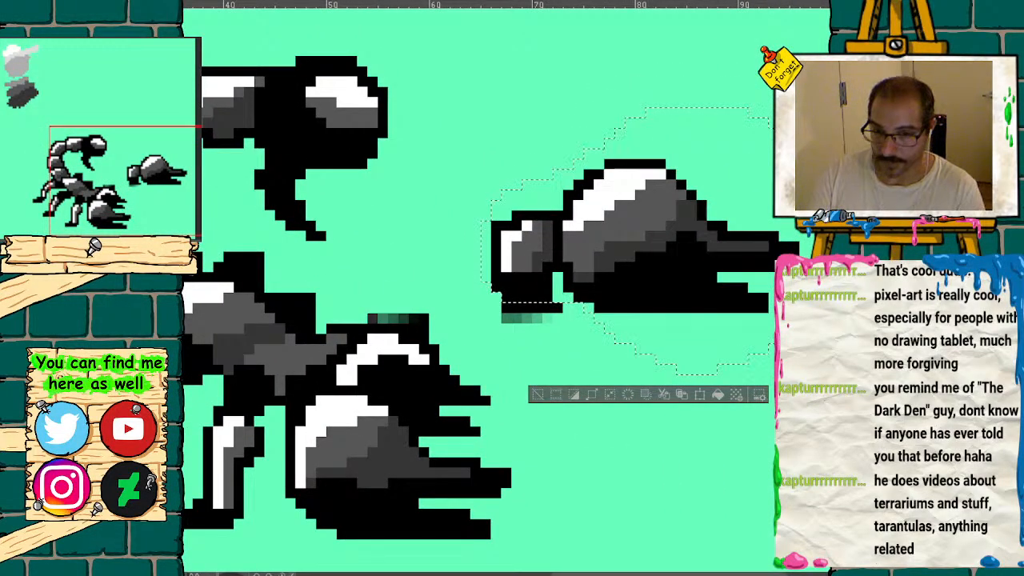
{"action": "key", "text": "ctrl+d"}
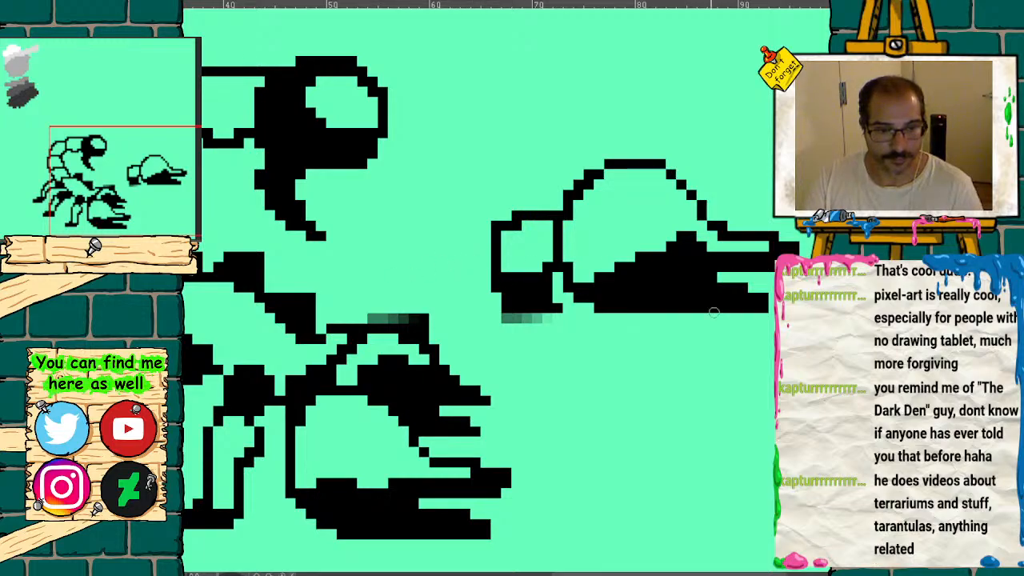
- Erase the severed stub of the claw's arm and outline two new arm segments linking the claw to the body
{"action": "mouse_move", "coordinate": [493, 259]}
{"action": "left_mouse_down"}
{"action": "mouse_move", "coordinate": [509, 309]}
{"action": "mouse_move", "coordinate": [525, 298]}
{"action": "mouse_move", "coordinate": [548, 316]}
{"action": "left_mouse_up"}
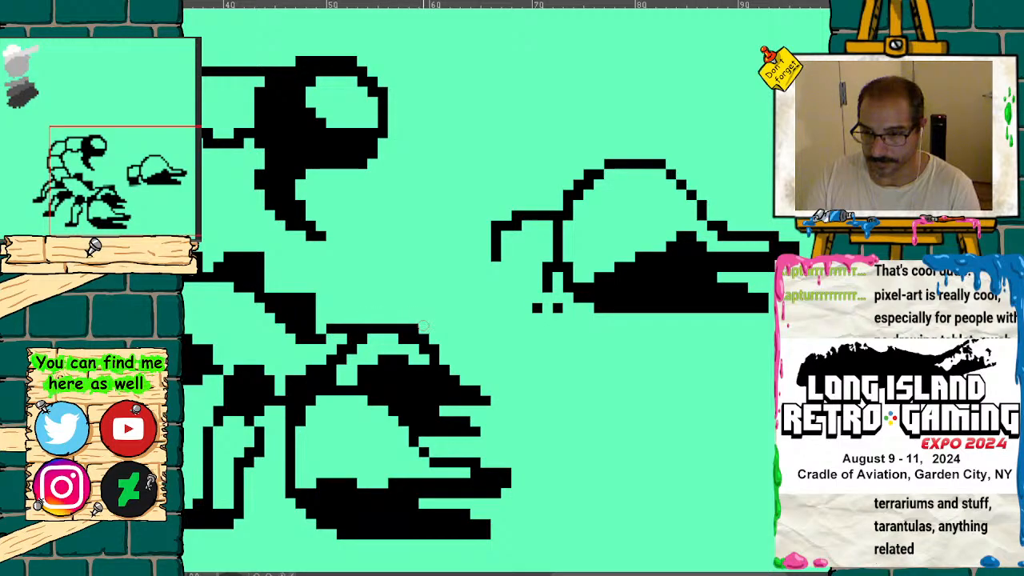
{"action": "mouse_move", "coordinate": [547, 273]}
{"action": "left_mouse_down"}
{"action": "mouse_move", "coordinate": [548, 303]}
{"action": "mouse_move", "coordinate": [542, 269]}
{"action": "left_mouse_up"}
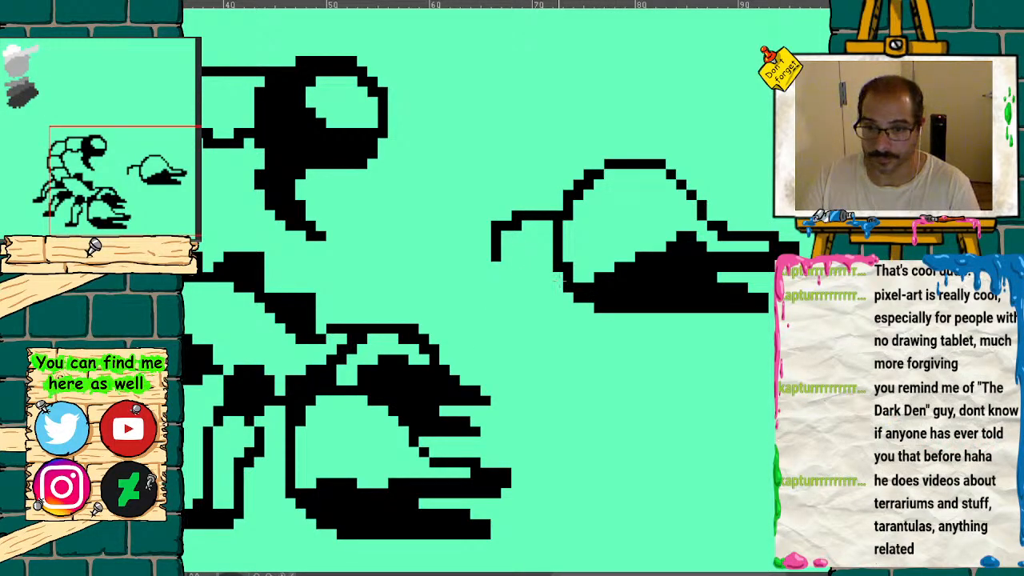
{"action": "mouse_move", "coordinate": [555, 283]}
{"action": "left_mouse_down"}
{"action": "mouse_move", "coordinate": [556, 292]}
{"action": "mouse_move", "coordinate": [525, 304]}
{"action": "mouse_move", "coordinate": [474, 309]}
{"action": "left_mouse_up"}
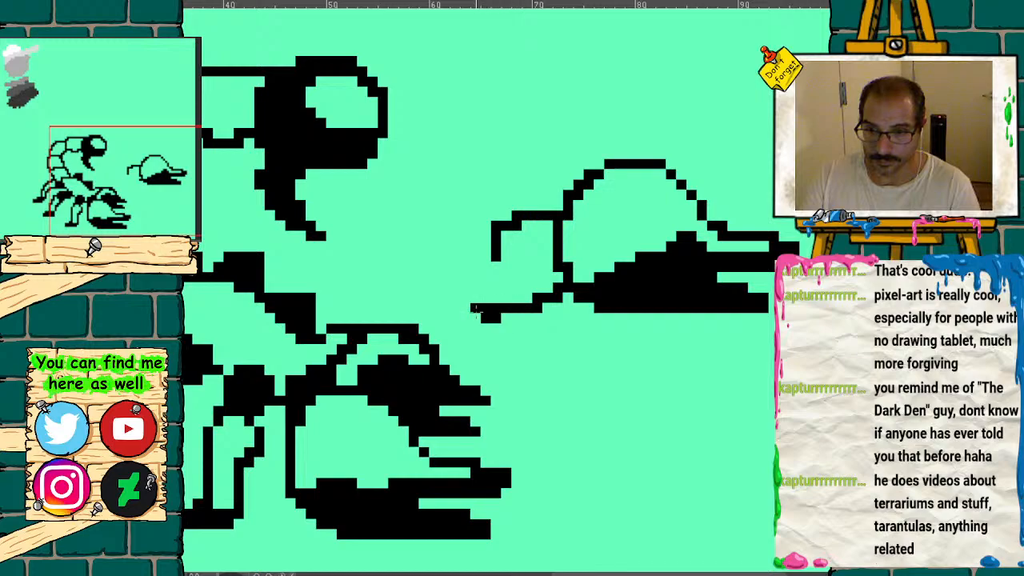
{"action": "mouse_move", "coordinate": [497, 229]}
{"action": "left_mouse_down"}
{"action": "mouse_move", "coordinate": [474, 294]}
{"action": "mouse_move", "coordinate": [485, 258]}
{"action": "left_mouse_up"}
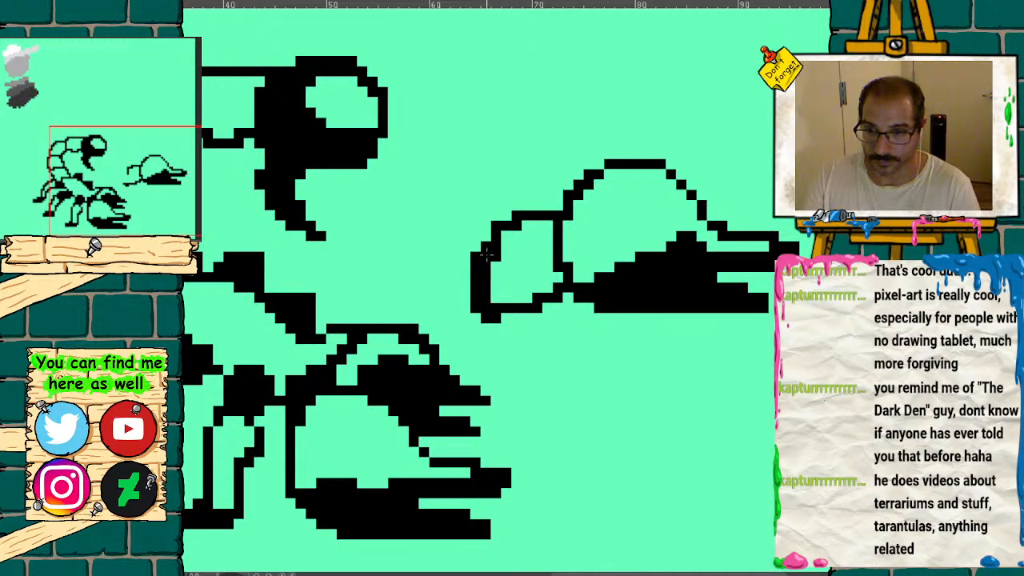
{"action": "mouse_move", "coordinate": [386, 316]}
{"action": "left_mouse_down"}
{"action": "mouse_move", "coordinate": [436, 286]}
{"action": "mouse_move", "coordinate": [468, 296]}
{"action": "mouse_move", "coordinate": [472, 346]}
{"action": "mouse_move", "coordinate": [454, 359]}
{"action": "left_mouse_up"}
{"action": "left_click", "coordinate": [446, 358]}
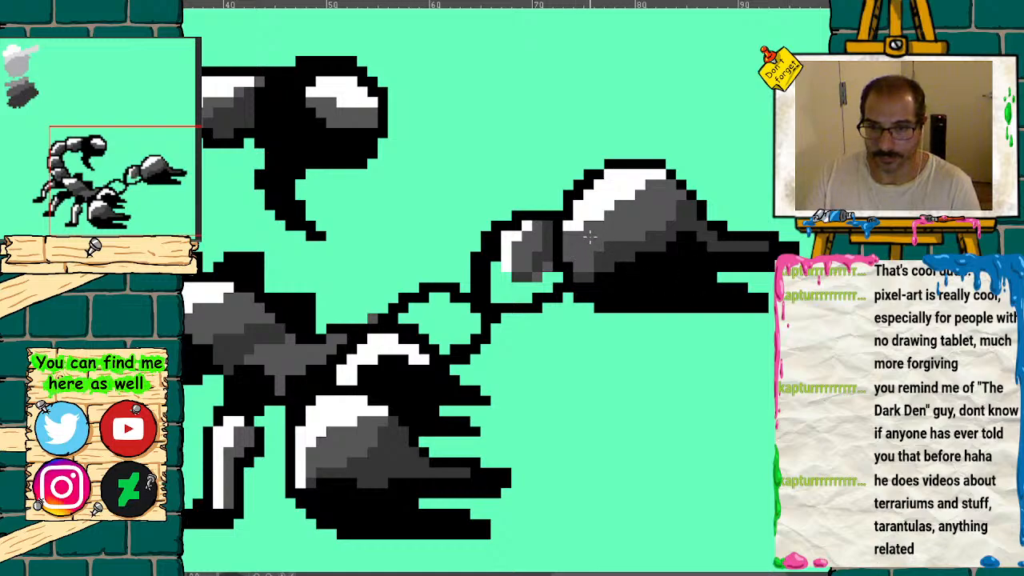
- Fill both new arm segments with mid grey and paint white highlights along their upper edges
{"action": "left_click_drag", "start_coordinate": [526, 253], "coordinate": [547, 231]}
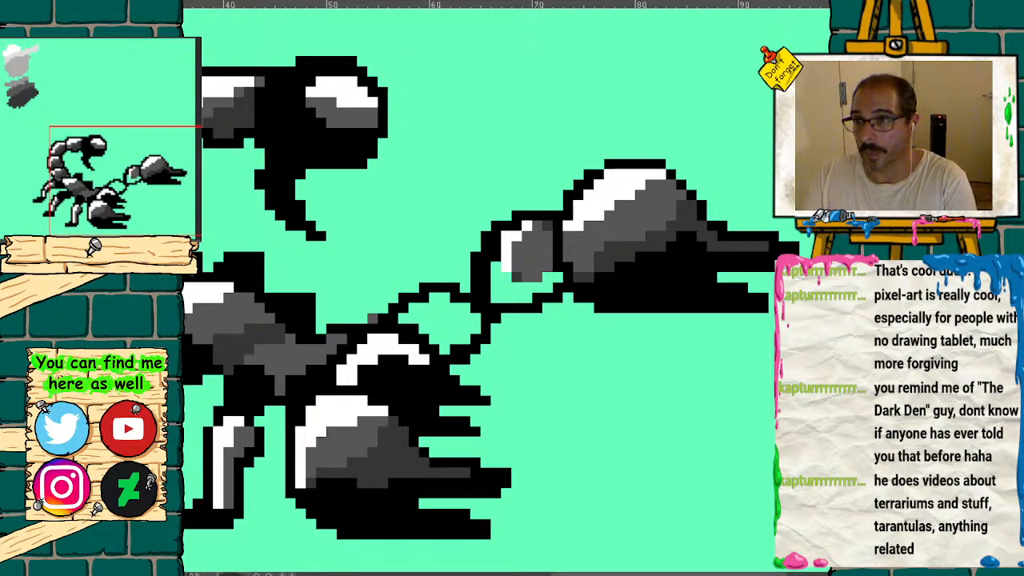
{"action": "key", "text": "ctrl+z"}
{"action": "mouse_move", "coordinate": [532, 234]}
{"action": "left_mouse_down"}
{"action": "mouse_move", "coordinate": [547, 240]}
{"action": "mouse_move", "coordinate": [547, 280]}
{"action": "mouse_move", "coordinate": [536, 290]}
{"action": "mouse_move", "coordinate": [492, 276]}
{"action": "mouse_move", "coordinate": [527, 291]}
{"action": "left_mouse_up"}
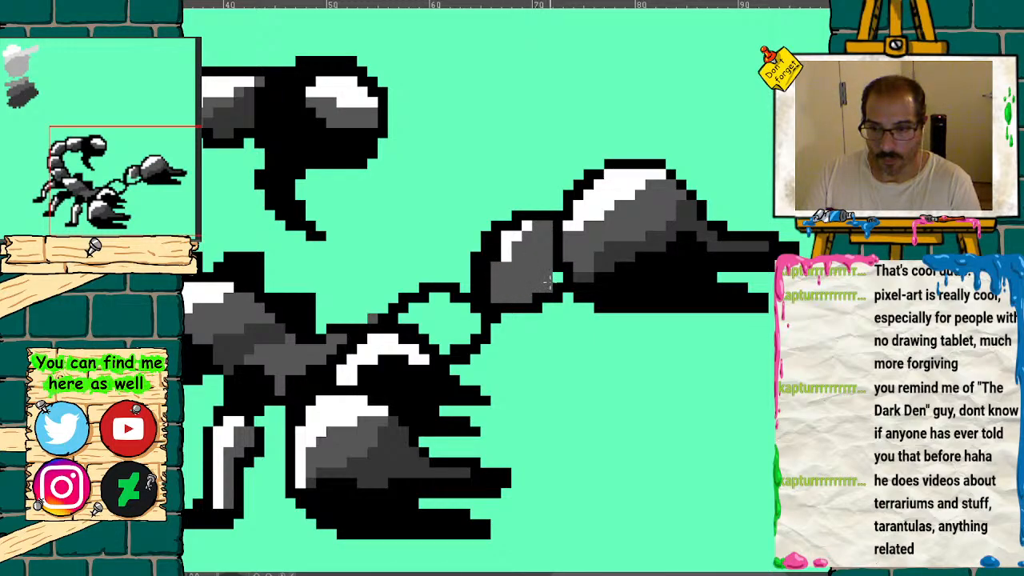
{"action": "mouse_move", "coordinate": [452, 295]}
{"action": "left_mouse_down"}
{"action": "mouse_move", "coordinate": [412, 316]}
{"action": "mouse_move", "coordinate": [456, 346]}
{"action": "mouse_move", "coordinate": [480, 319]}
{"action": "mouse_move", "coordinate": [424, 317]}
{"action": "left_mouse_up"}
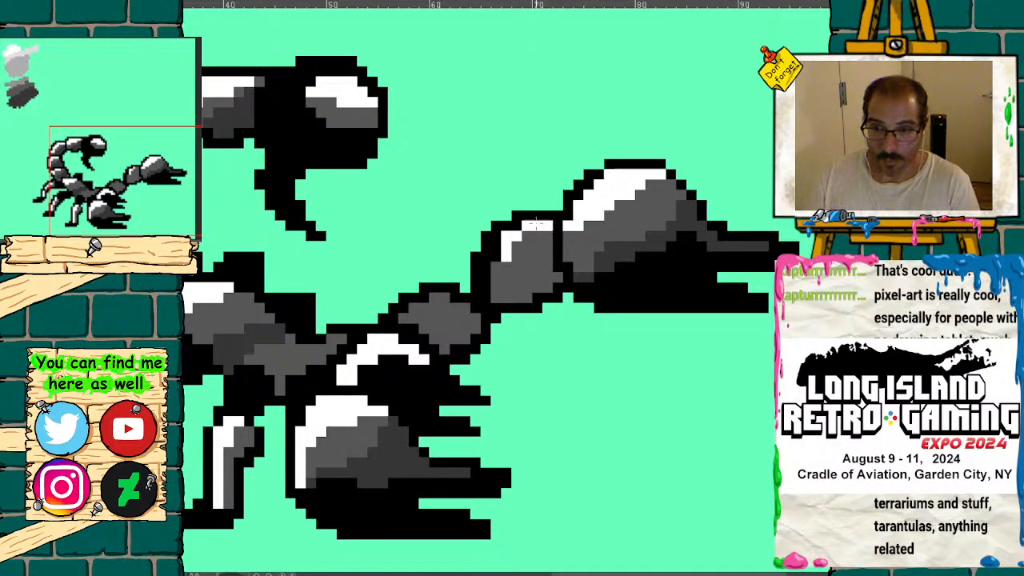
{"action": "left_click_drag", "start_coordinate": [458, 296], "coordinate": [400, 317]}
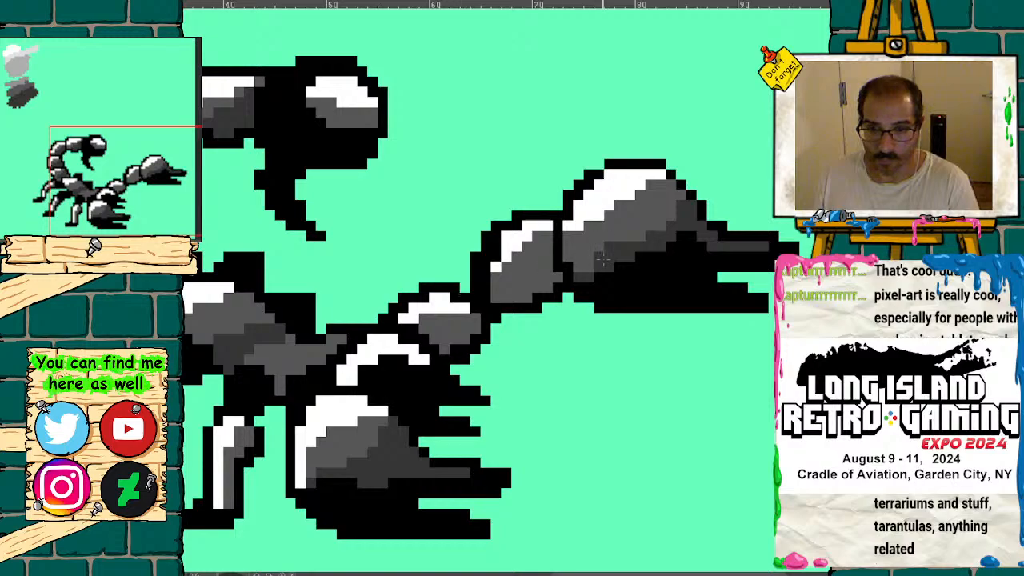
- Add dark grey shadows along the lower and claw-facing sides of the two arm segments
{"action": "mouse_move", "coordinate": [557, 277]}
{"action": "left_mouse_down"}
{"action": "mouse_move", "coordinate": [517, 297]}
{"action": "mouse_move", "coordinate": [548, 246]}
{"action": "left_mouse_up"}
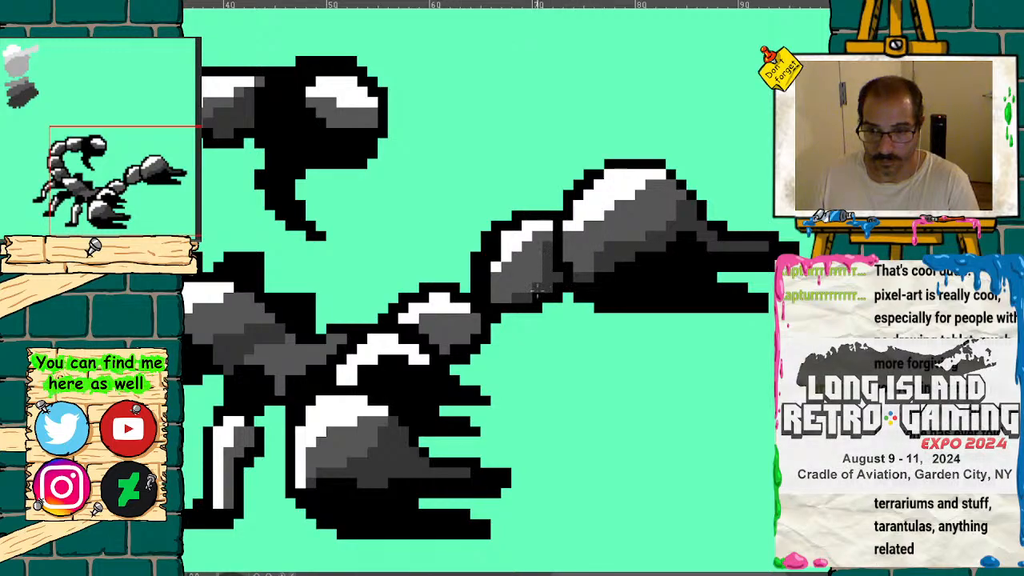
{"action": "mouse_move", "coordinate": [480, 322]}
{"action": "left_mouse_down"}
{"action": "mouse_move", "coordinate": [445, 344]}
{"action": "mouse_move", "coordinate": [464, 328]}
{"action": "left_mouse_up"}
{"action": "left_click_drag", "start_coordinate": [516, 292], "coordinate": [544, 271]}
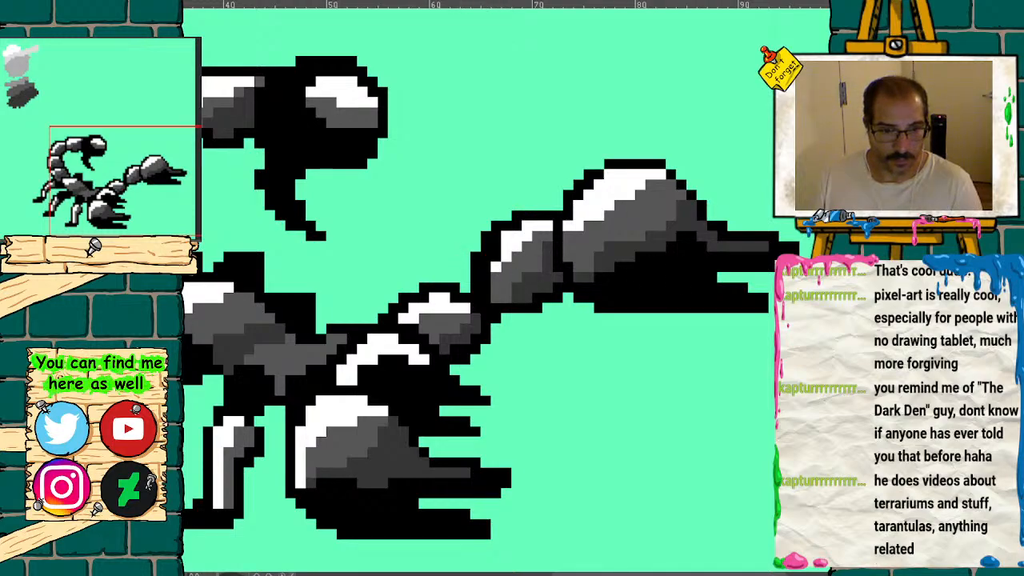
- Compare the original raised claw with the extended version on the segmented arm
{"action": "key", "text": "ctrl+v"}
{"action": "key", "text": "ctrl+z"}
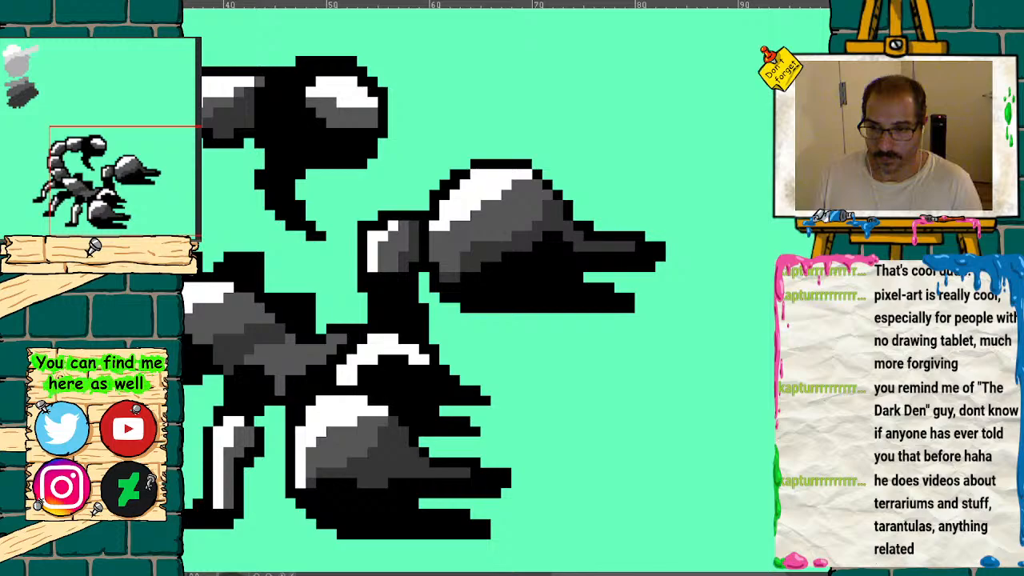
{"action": "key", "text": "ctrl+z"}
{"action": "key", "text": "ctrl+z"}
{"action": "key", "text": "ctrl+z"}
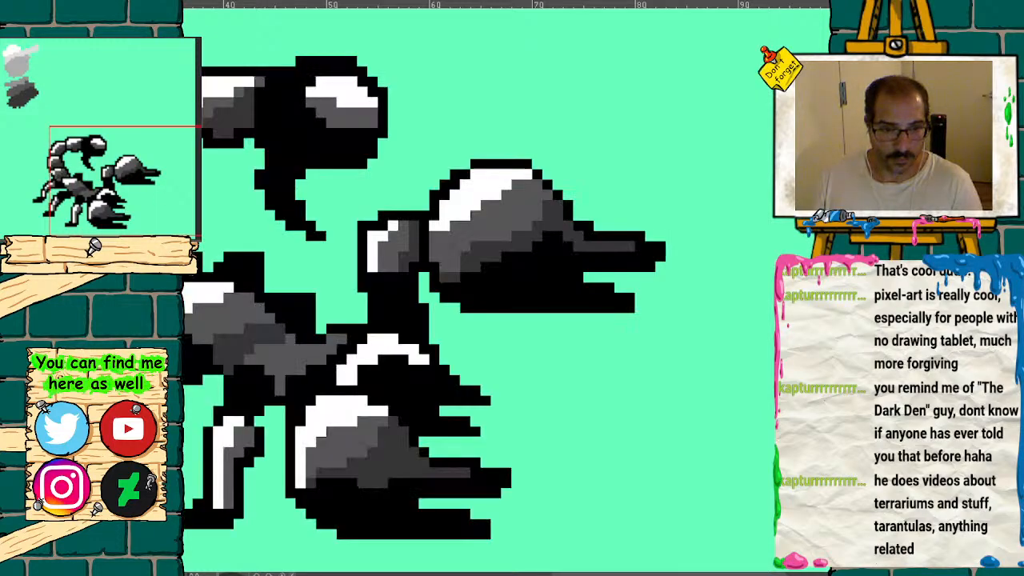
{"action": "key", "text": "ctrl+z"}
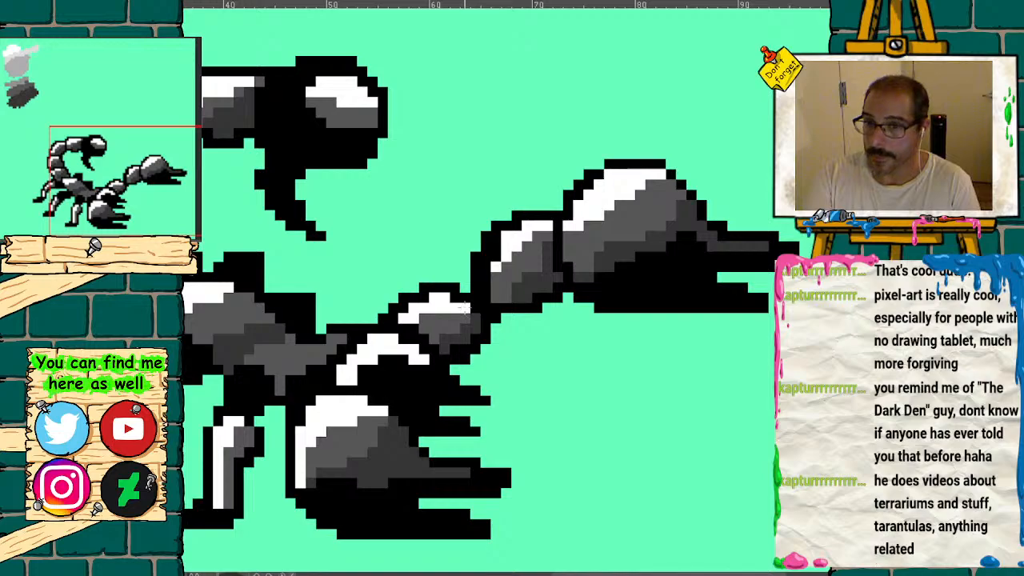
- Paint the arm segment nearest the body solid black and trim its lower edge
{"action": "mouse_move", "coordinate": [469, 306]}
{"action": "left_mouse_down"}
{"action": "mouse_move", "coordinate": [459, 290]}
{"action": "mouse_move", "coordinate": [414, 315]}
{"action": "mouse_move", "coordinate": [442, 335]}
{"action": "mouse_move", "coordinate": [433, 337]}
{"action": "mouse_move", "coordinate": [454, 329]}
{"action": "mouse_move", "coordinate": [442, 320]}
{"action": "mouse_move", "coordinate": [454, 309]}
{"action": "mouse_move", "coordinate": [448, 342]}
{"action": "mouse_move", "coordinate": [479, 324]}
{"action": "left_mouse_up"}
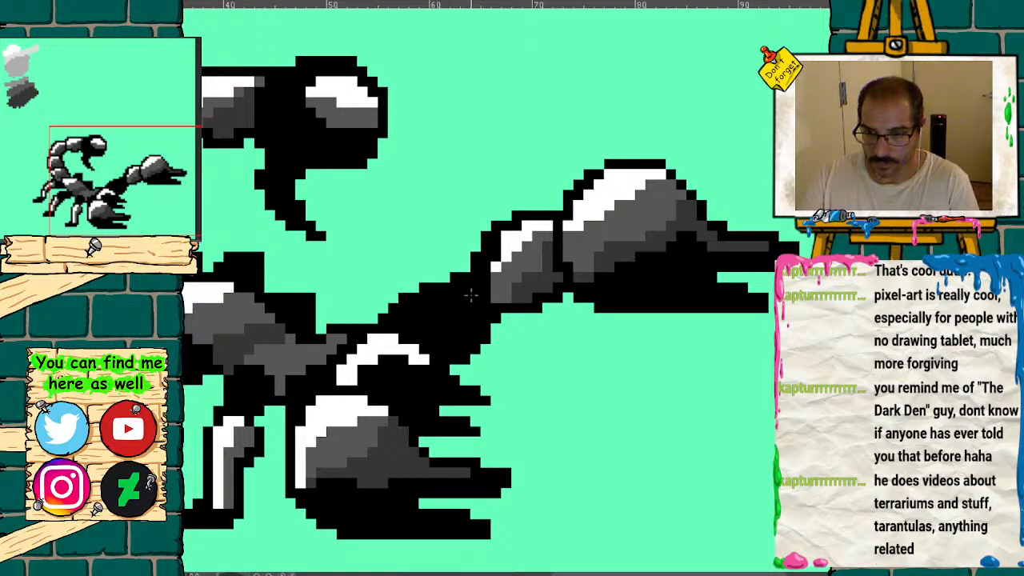
{"action": "mouse_move", "coordinate": [452, 358]}
{"action": "left_mouse_down"}
{"action": "mouse_move", "coordinate": [489, 333]}
{"action": "mouse_move", "coordinate": [461, 350]}
{"action": "mouse_move", "coordinate": [480, 339]}
{"action": "left_mouse_up"}
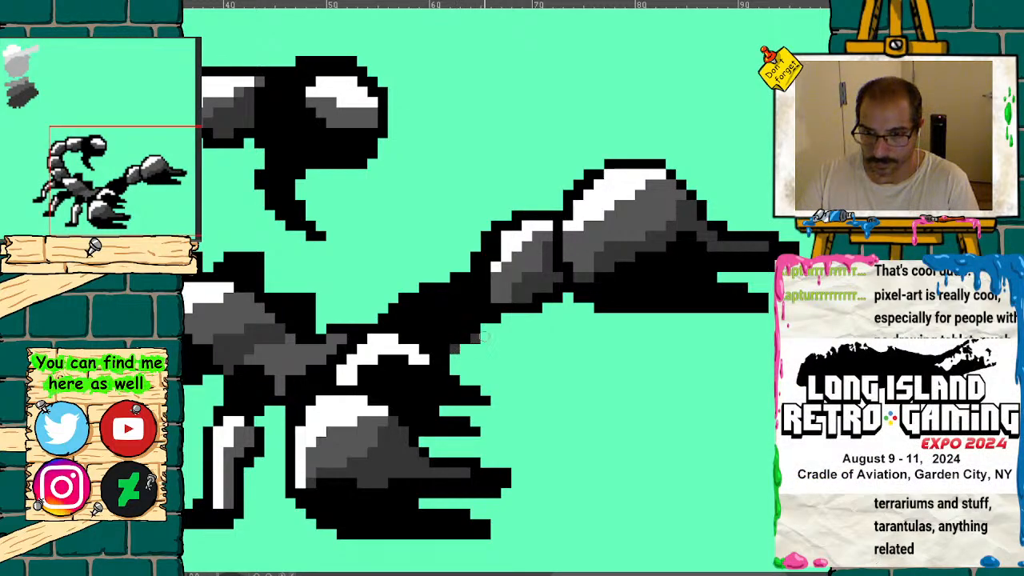
- Review the whole scorpion, switching between the old claw pose and the extended claw with the black arm segment
{"action": "scroll", "coordinate": [480, 339], "scroll_direction": "down", "scroll_amount": 2}
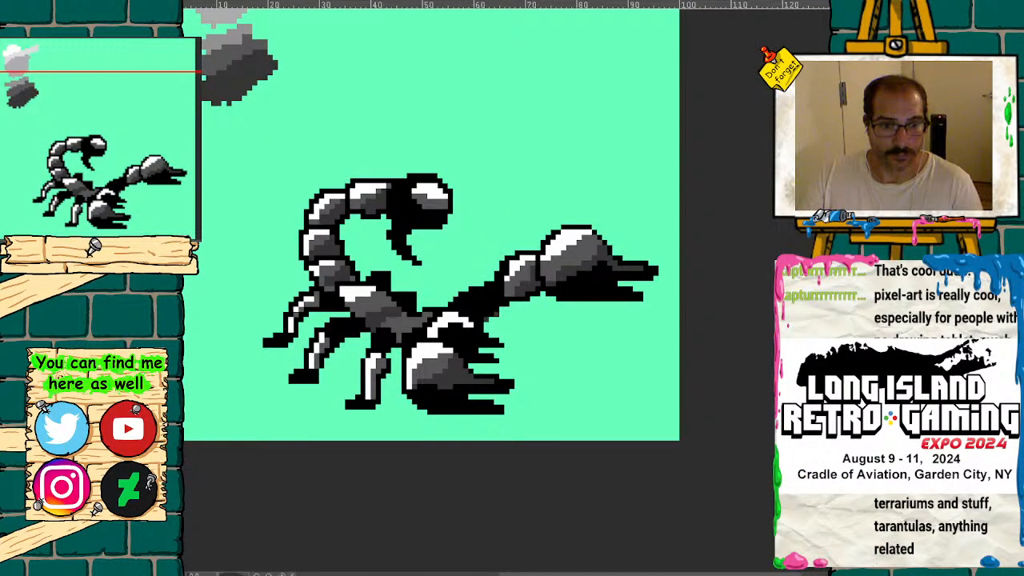
{"action": "key", "text": "Delete"}
{"action": "key", "text": "ctrl+z"}
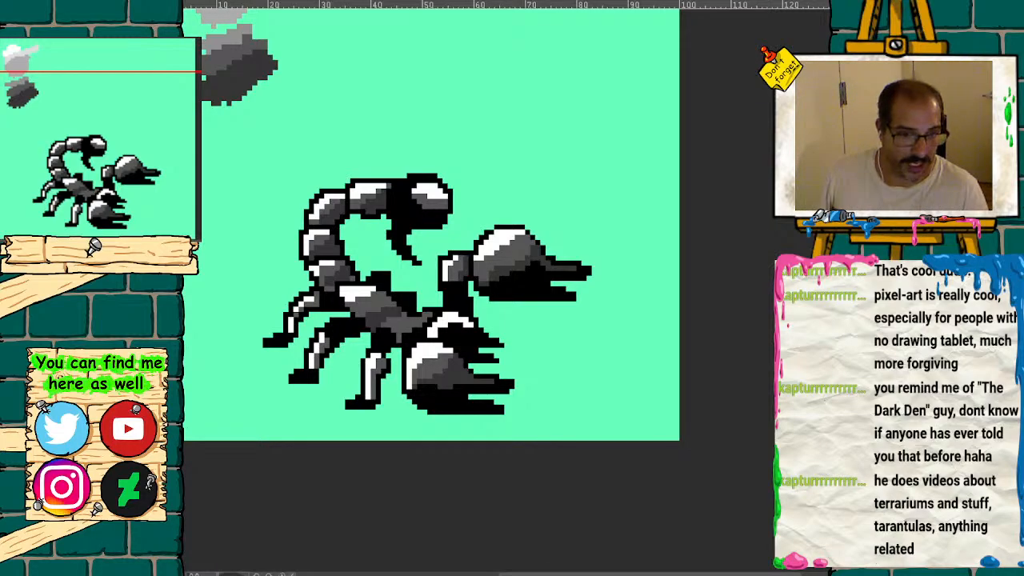
{"action": "key", "text": "ctrl+z"}
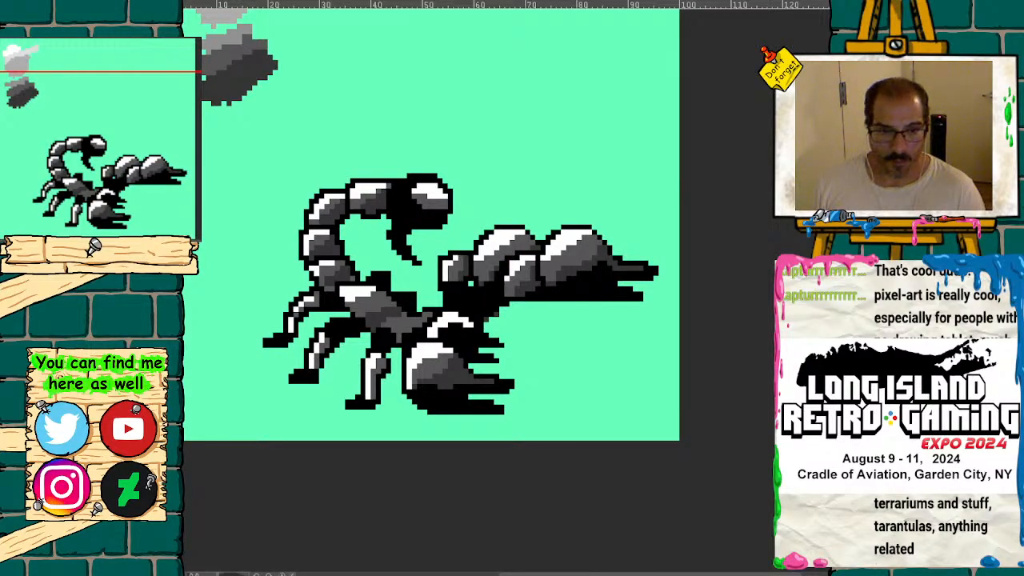
{"action": "key", "text": "ctrl+z"}
{"action": "key", "text": "Delete"}
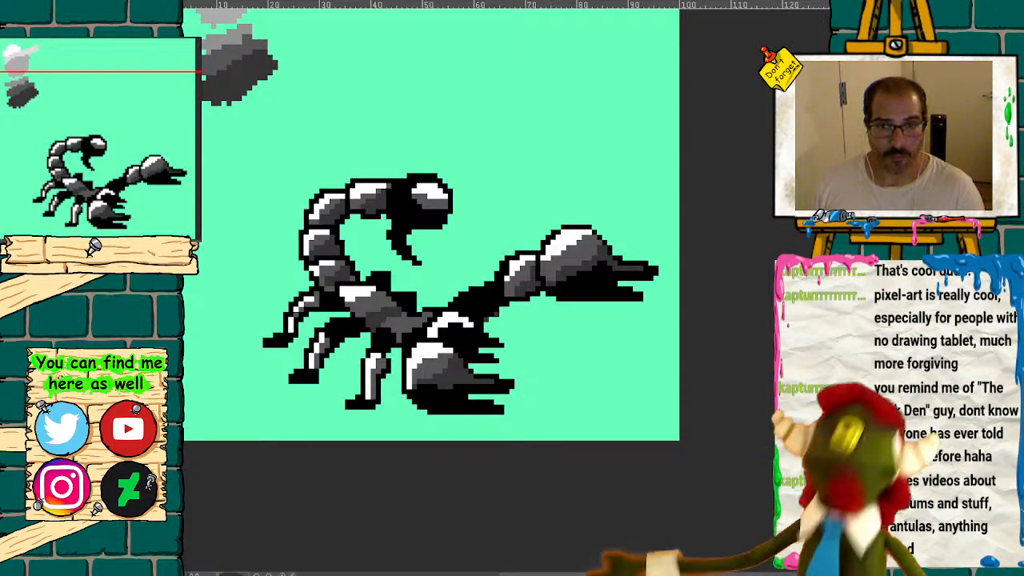
- Erase the stray dark grey pixels beneath the black arm segment and check the shading with the black outline hidden
{"action": "scroll", "coordinate": [526, 256], "scroll_direction": "up", "scroll_amount": 3}
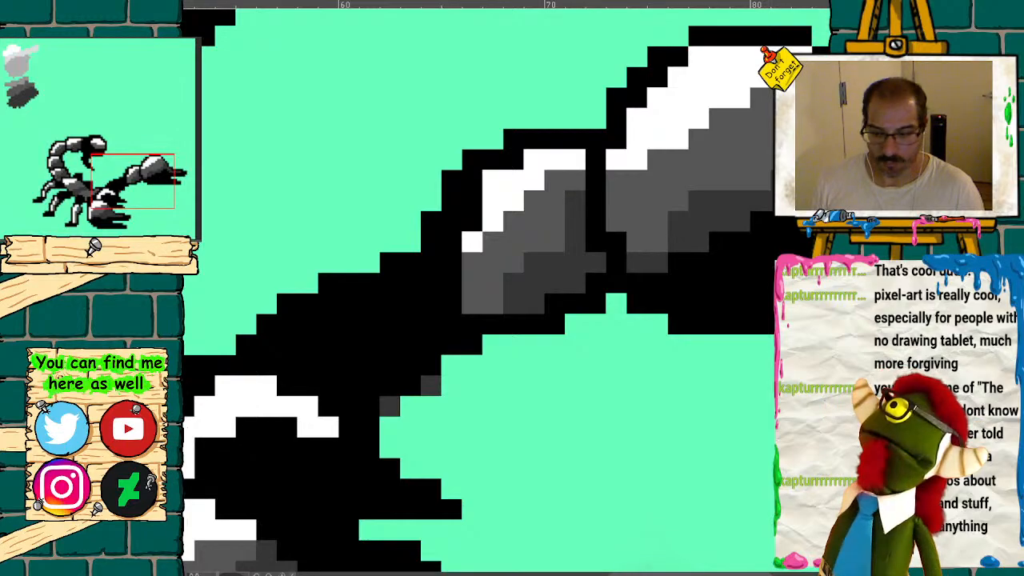
{"action": "left_click_drag", "start_coordinate": [430, 385], "coordinate": [384, 406]}
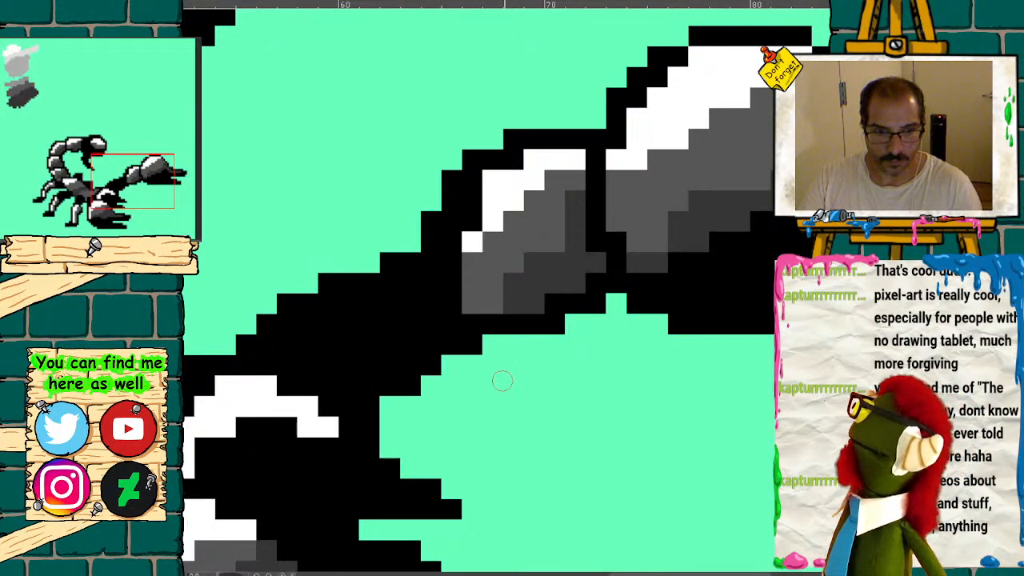
{"action": "scroll", "coordinate": [675, 37], "scroll_direction": "down", "scroll_amount": 2}
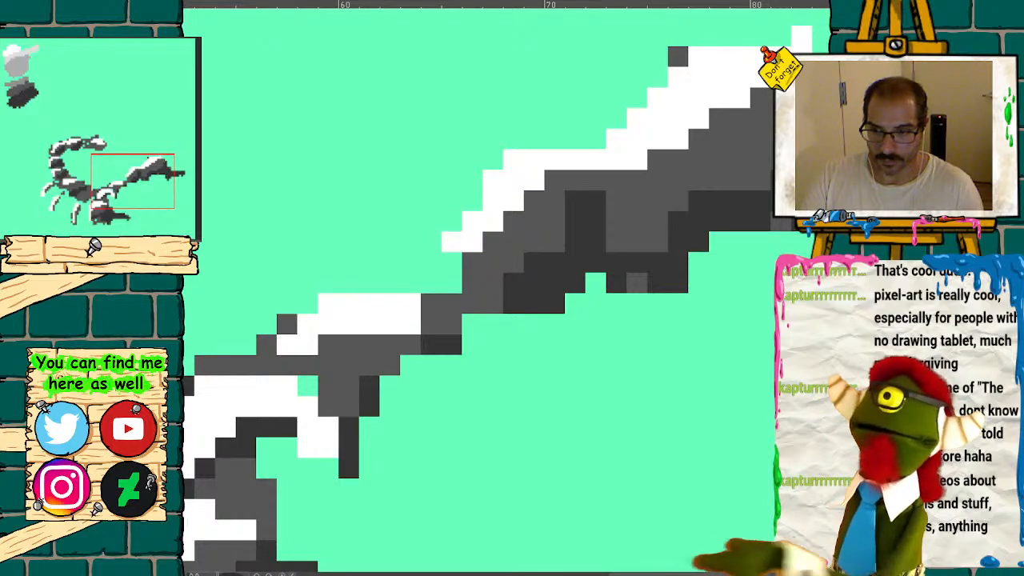
{"action": "scroll", "coordinate": [675, 38], "scroll_direction": "up", "scroll_amount": 2}
{"action": "scroll", "coordinate": [675, 38], "scroll_direction": "down", "scroll_amount": 2}
{"action": "scroll", "coordinate": [676, 38], "scroll_direction": "up", "scroll_amount": 2}
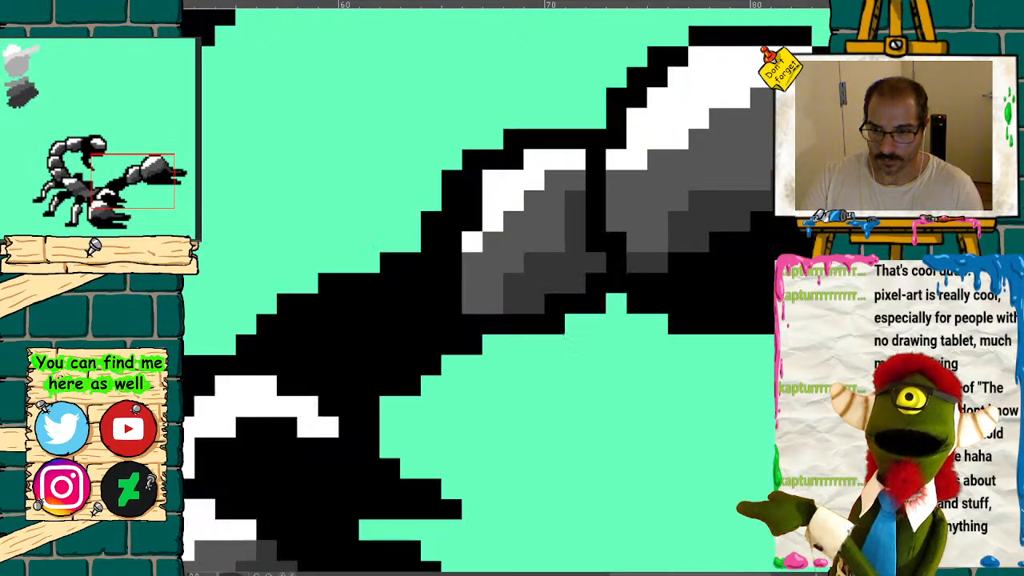
- Review the whole scorpion at small and large sizes, alternating between the raised claw and the extended claw poses
{"action": "scroll", "coordinate": [506, 288], "scroll_direction": "down", "scroll_amount": 2}
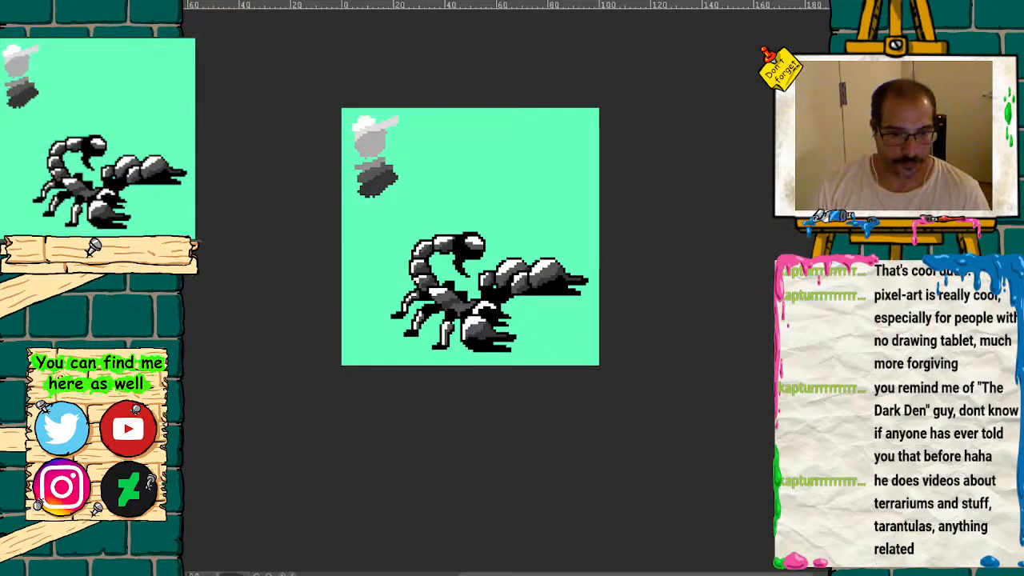
{"action": "key", "text": "ctrl+z"}
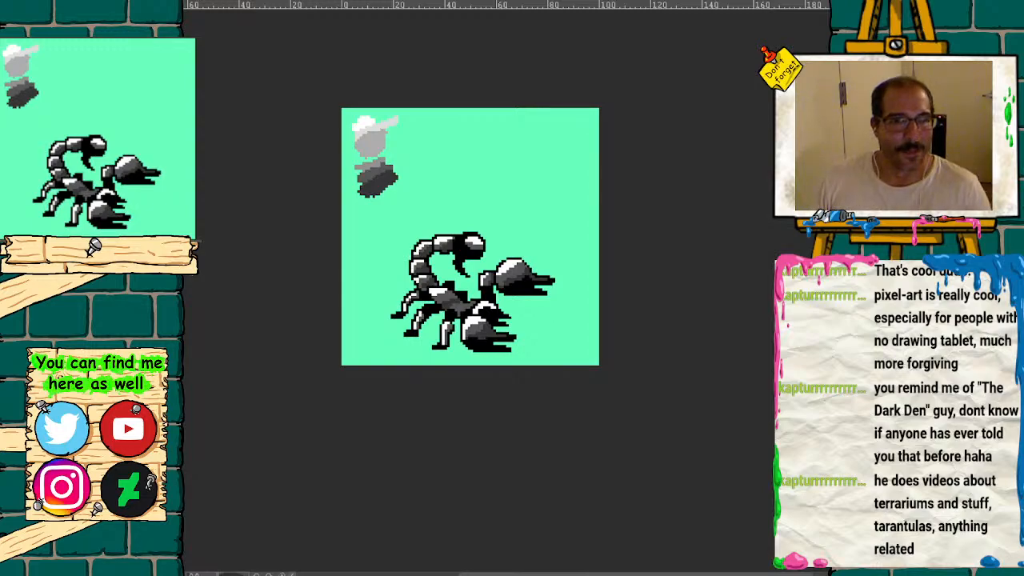
{"action": "scroll", "coordinate": [517, 290], "scroll_direction": "down", "scroll_amount": 3}
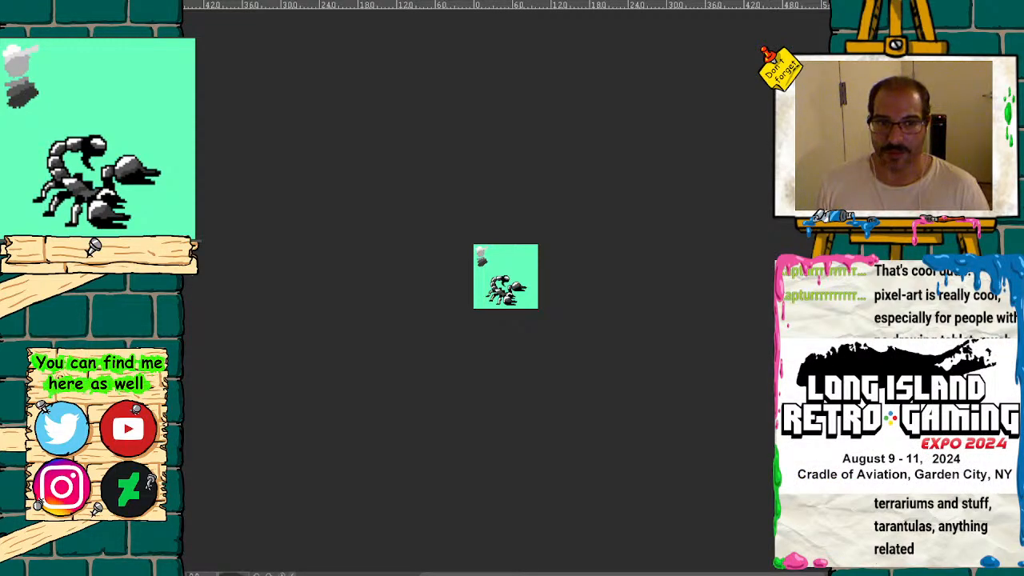
{"action": "scroll", "coordinate": [519, 288], "scroll_direction": "up", "scroll_amount": 1}
{"action": "scroll", "coordinate": [519, 292], "scroll_direction": "up", "scroll_amount": 1}
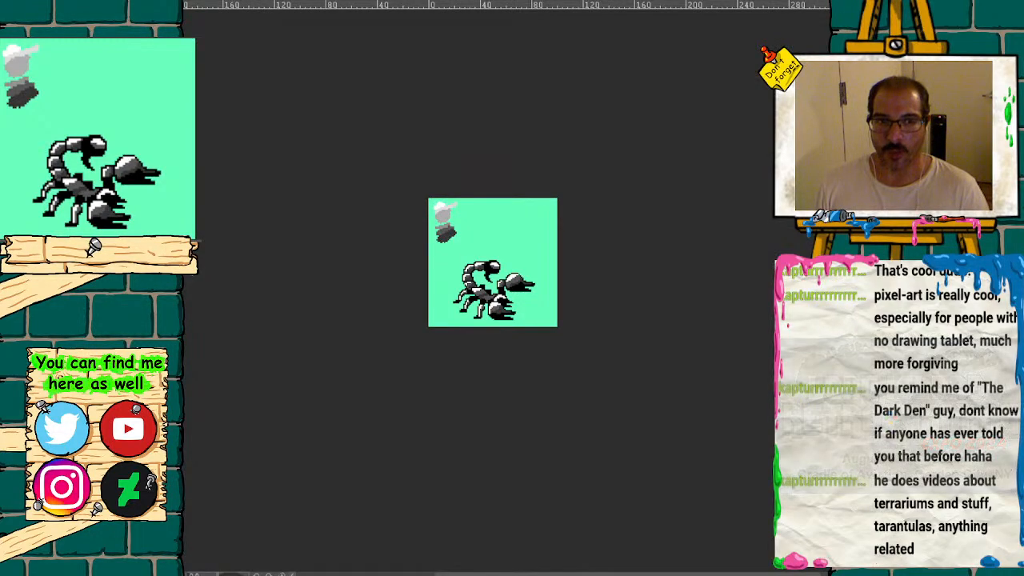
{"action": "scroll", "coordinate": [518, 290], "scroll_direction": "down", "scroll_amount": 2}
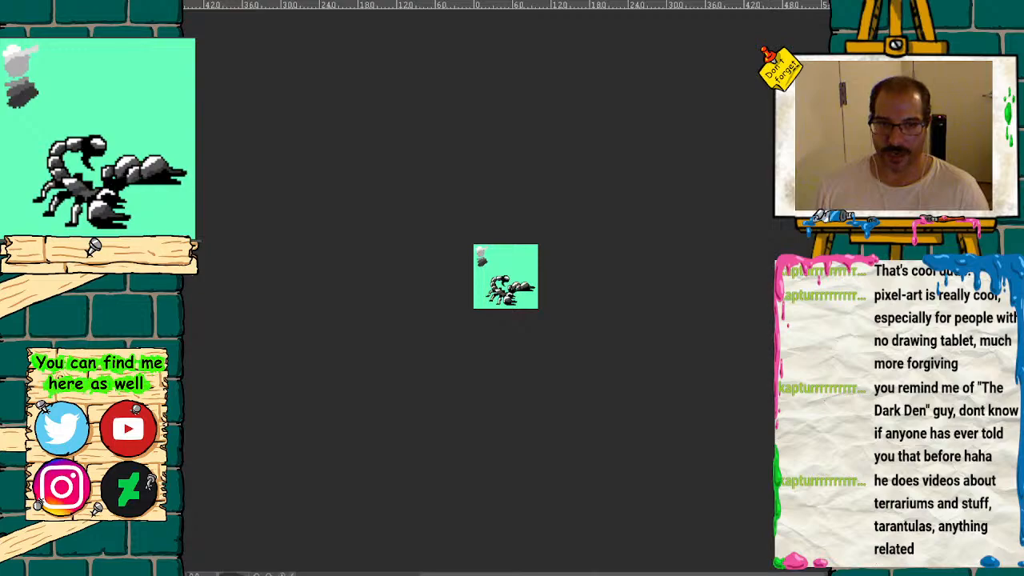
{"action": "scroll", "coordinate": [513, 283], "scroll_direction": "up", "scroll_amount": 5}
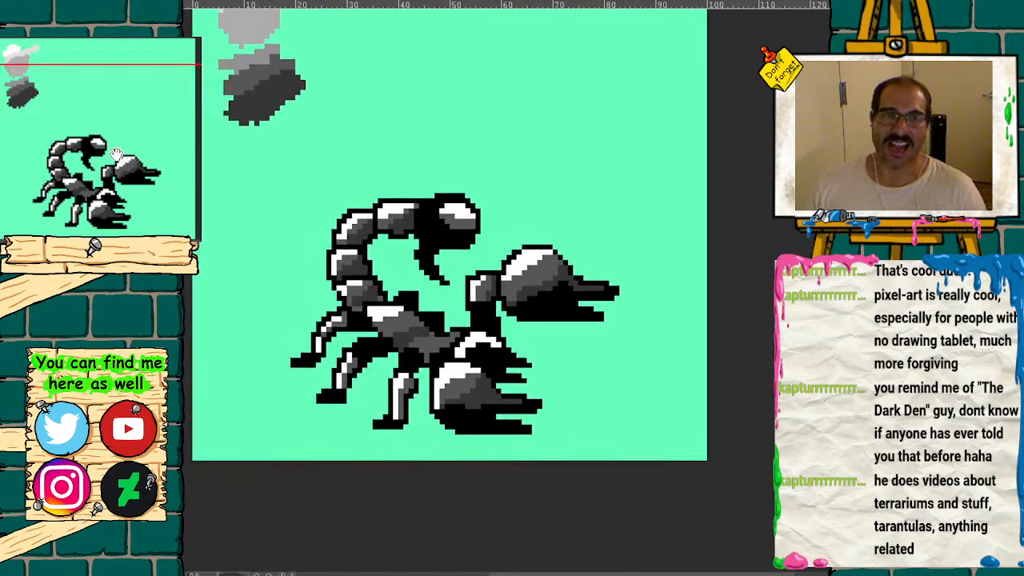
{"action": "left_click_drag", "start_coordinate": [116, 155], "coordinate": [112, 147]}
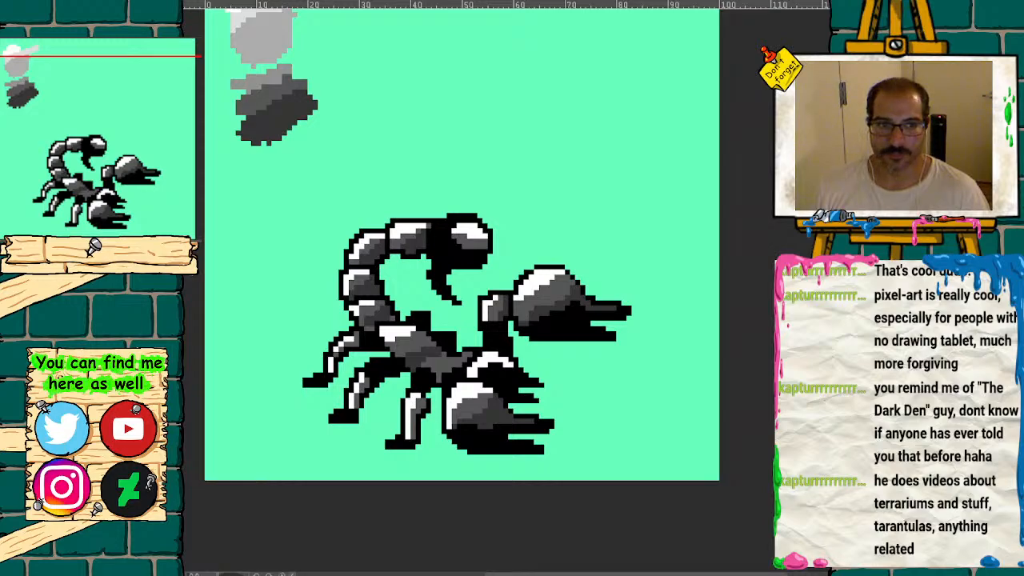
{"action": "scroll", "coordinate": [512, 288], "scroll_direction": "up", "scroll_amount": 2}
{"action": "scroll", "coordinate": [512, 288], "scroll_direction": "down", "scroll_amount": 4}
{"action": "scroll", "coordinate": [518, 290], "scroll_direction": "down", "scroll_amount": 1}
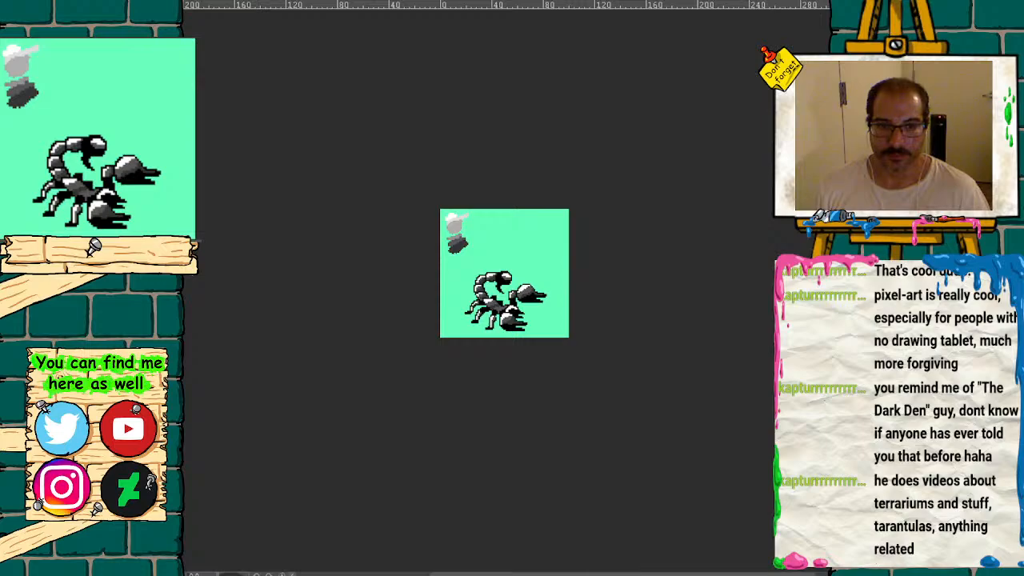
{"action": "key", "text": "ctrl+z"}
{"action": "key", "text": "ctrl+y"}
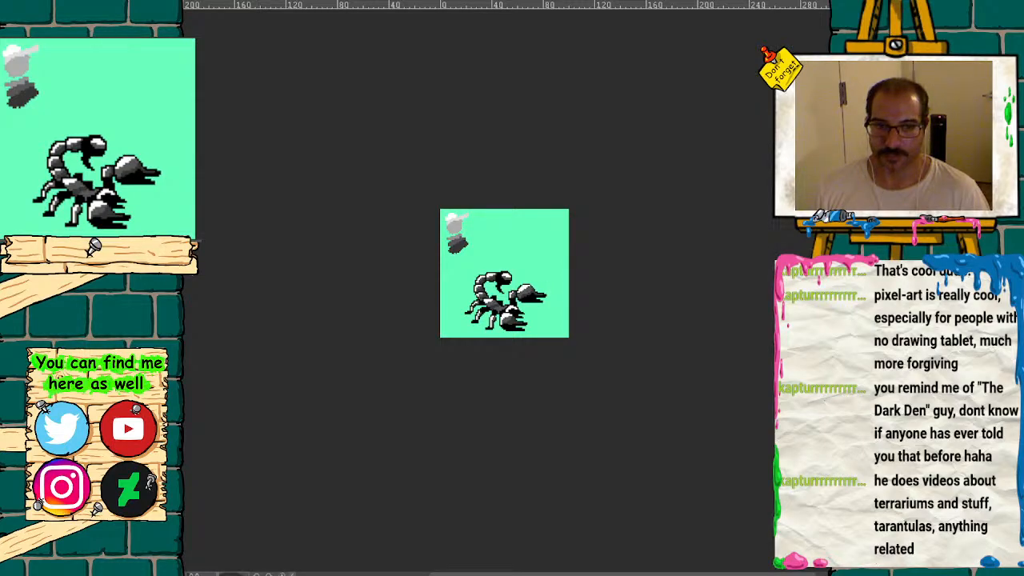
{"action": "scroll", "coordinate": [519, 289], "scroll_direction": "up", "scroll_amount": 1}
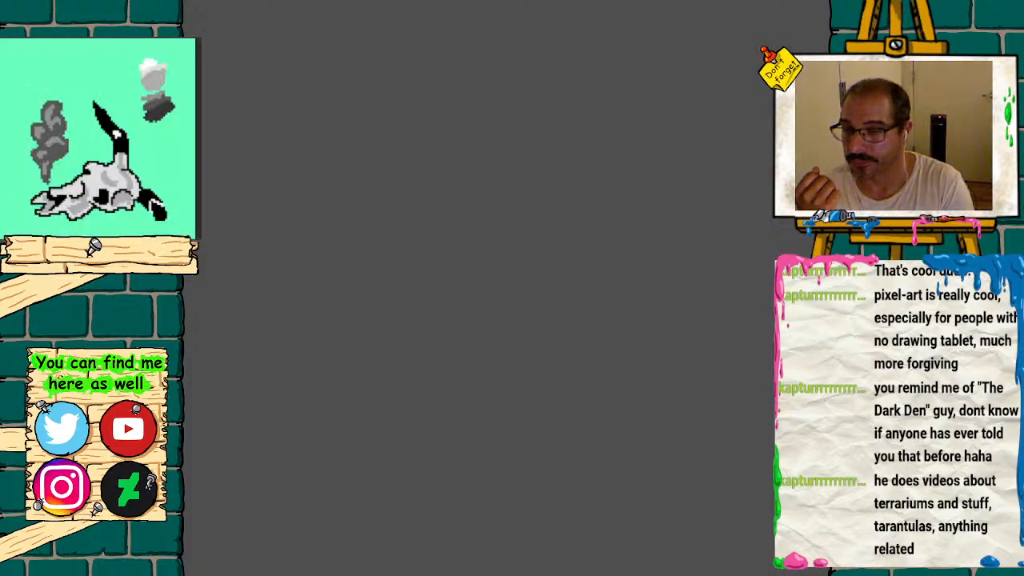
- Switch to the cow skull sprite and erase most of the grey smoke cloud above its snout, leaving a thin, curving wisp
{"action": "scroll", "coordinate": [517, 290], "scroll_direction": "up", "scroll_amount": 2}
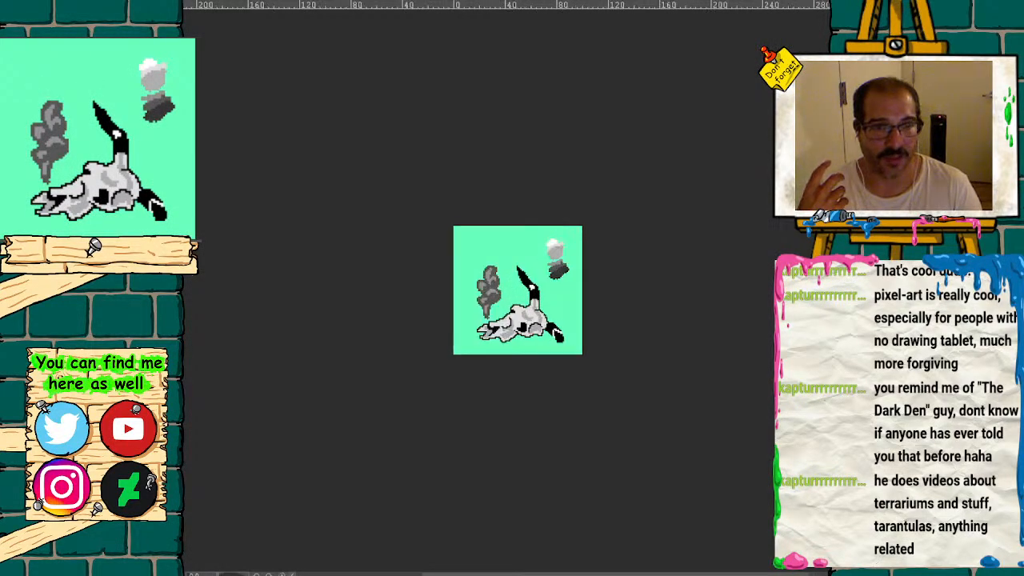
{"action": "scroll", "coordinate": [518, 290], "scroll_direction": "up", "scroll_amount": 3}
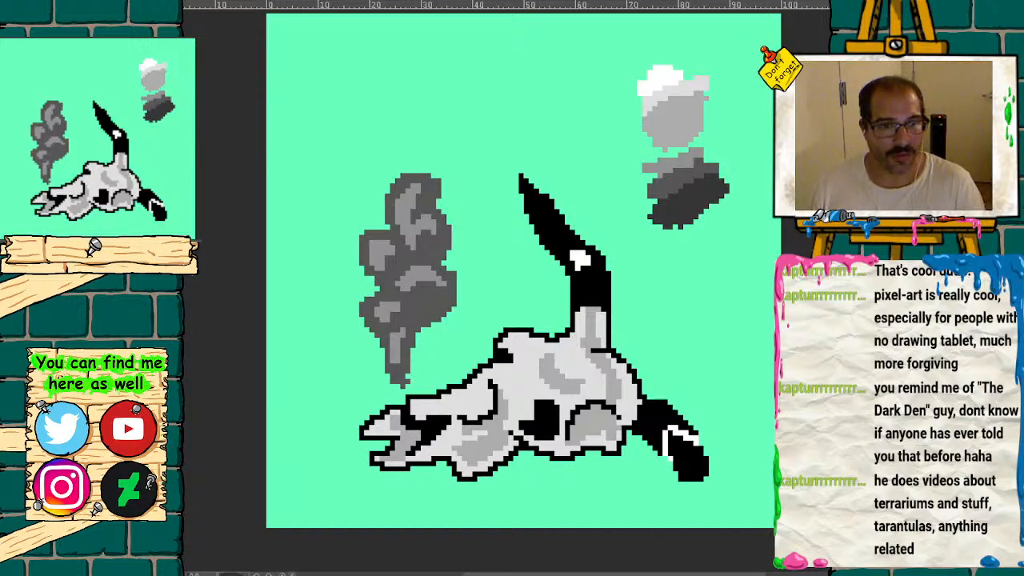
{"action": "scroll", "coordinate": [518, 290], "scroll_direction": "down", "scroll_amount": 5}
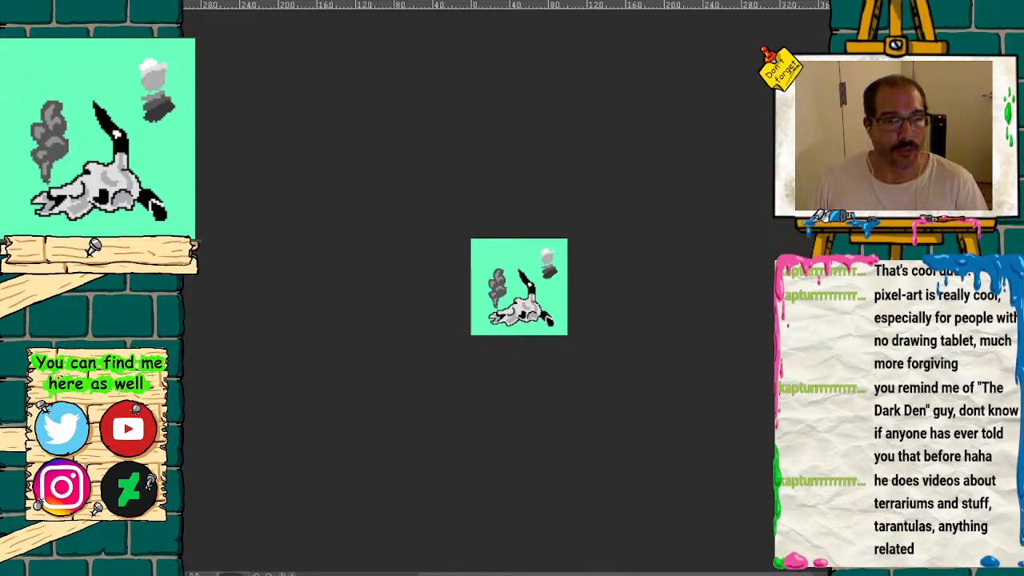
{"action": "key", "text": "ctrl+plus"}
{"action": "key", "text": "ctrl+plus"}
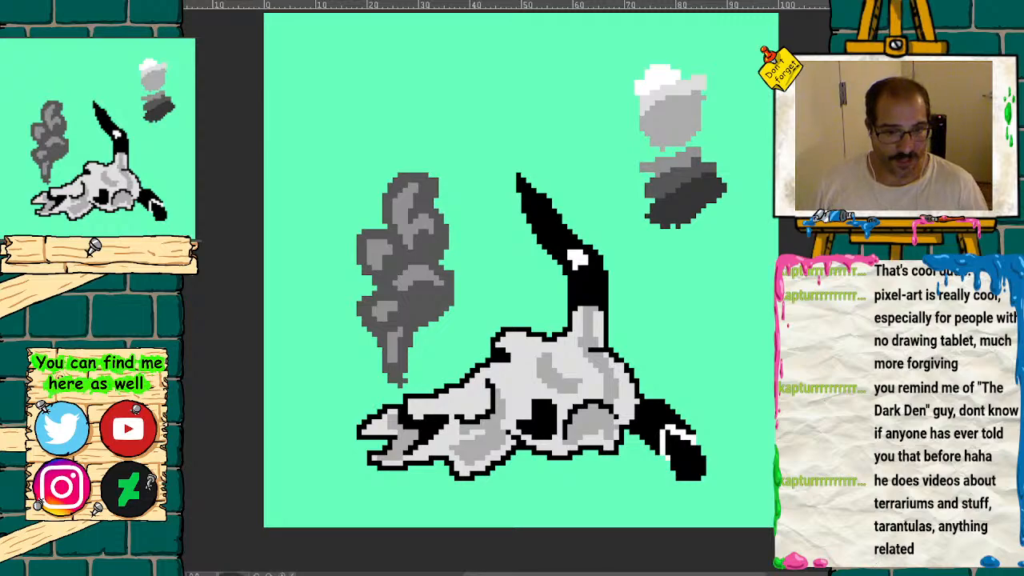
{"action": "left_click_drag", "start_coordinate": [138, 185], "coordinate": [131, 181]}
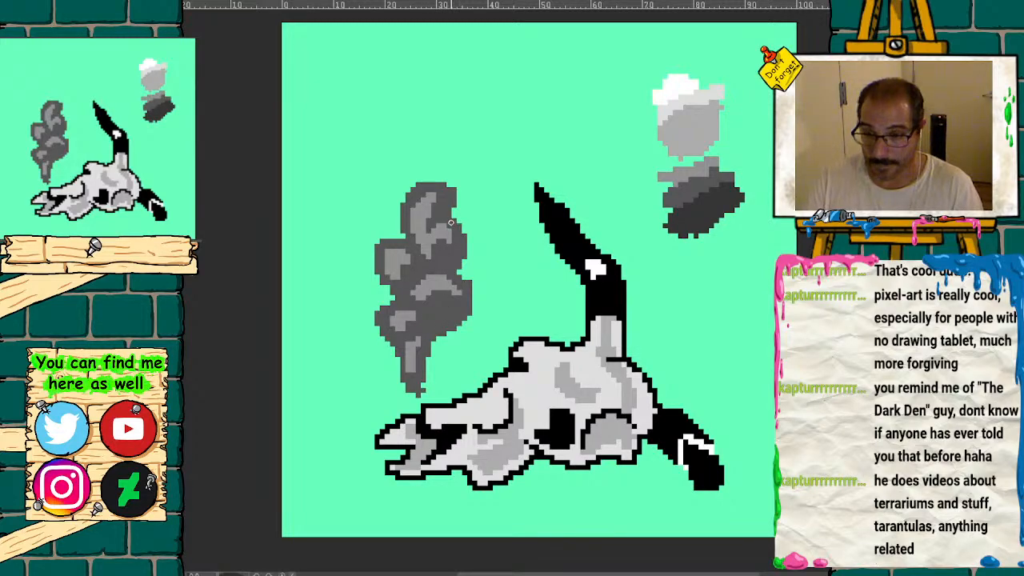
{"action": "mouse_move", "coordinate": [443, 320]}
{"action": "left_mouse_down"}
{"action": "mouse_move", "coordinate": [460, 301]}
{"action": "mouse_move", "coordinate": [463, 316]}
{"action": "mouse_move", "coordinate": [433, 339]}
{"action": "mouse_move", "coordinate": [398, 312]}
{"action": "mouse_move", "coordinate": [435, 217]}
{"action": "mouse_move", "coordinate": [433, 314]}
{"action": "left_mouse_up"}
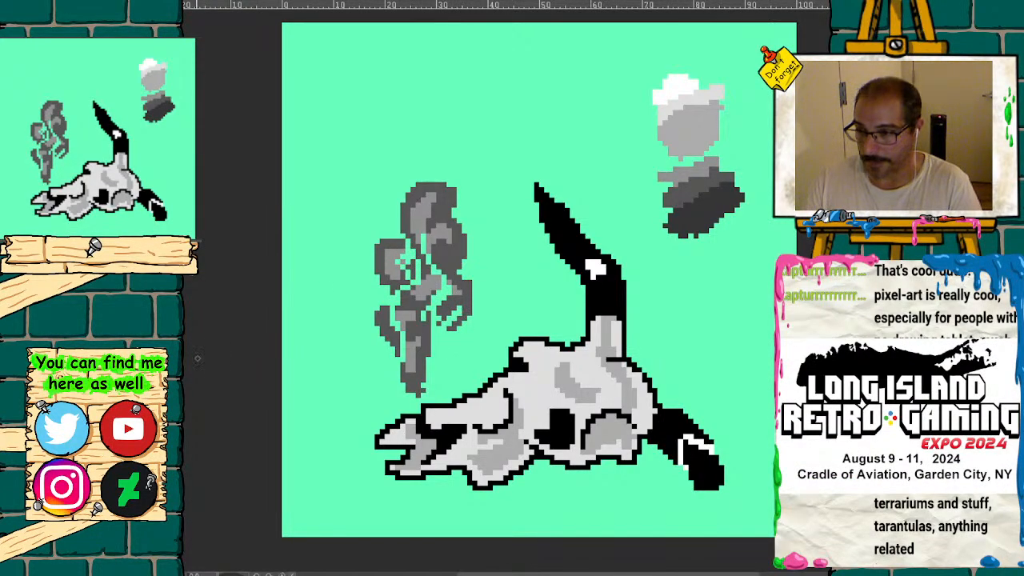
{"action": "mouse_move", "coordinate": [398, 241]}
{"action": "left_mouse_down"}
{"action": "mouse_move", "coordinate": [404, 296]}
{"action": "mouse_move", "coordinate": [392, 352]}
{"action": "mouse_move", "coordinate": [382, 324]}
{"action": "mouse_move", "coordinate": [402, 376]}
{"action": "mouse_move", "coordinate": [410, 352]}
{"action": "mouse_move", "coordinate": [377, 310]}
{"action": "mouse_move", "coordinate": [400, 273]}
{"action": "mouse_move", "coordinate": [392, 240]}
{"action": "mouse_move", "coordinate": [383, 240]}
{"action": "mouse_move", "coordinate": [376, 268]}
{"action": "left_mouse_up"}
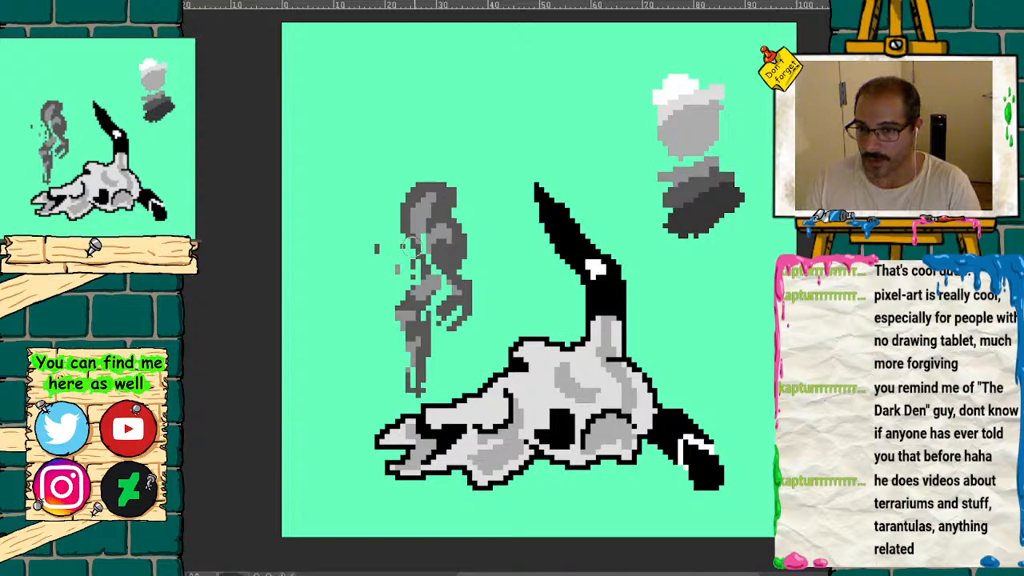
{"action": "mouse_move", "coordinate": [448, 185]}
{"action": "left_mouse_down"}
{"action": "mouse_move", "coordinate": [456, 316]}
{"action": "mouse_move", "coordinate": [432, 332]}
{"action": "mouse_move", "coordinate": [455, 197]}
{"action": "mouse_move", "coordinate": [445, 256]}
{"action": "mouse_move", "coordinate": [428, 197]}
{"action": "mouse_move", "coordinate": [404, 262]}
{"action": "mouse_move", "coordinate": [439, 310]}
{"action": "mouse_move", "coordinate": [423, 340]}
{"action": "mouse_move", "coordinate": [449, 330]}
{"action": "mouse_move", "coordinate": [379, 232]}
{"action": "mouse_move", "coordinate": [411, 282]}
{"action": "mouse_move", "coordinate": [407, 259]}
{"action": "left_mouse_up"}
{"action": "key", "text": "ctrl+plus"}
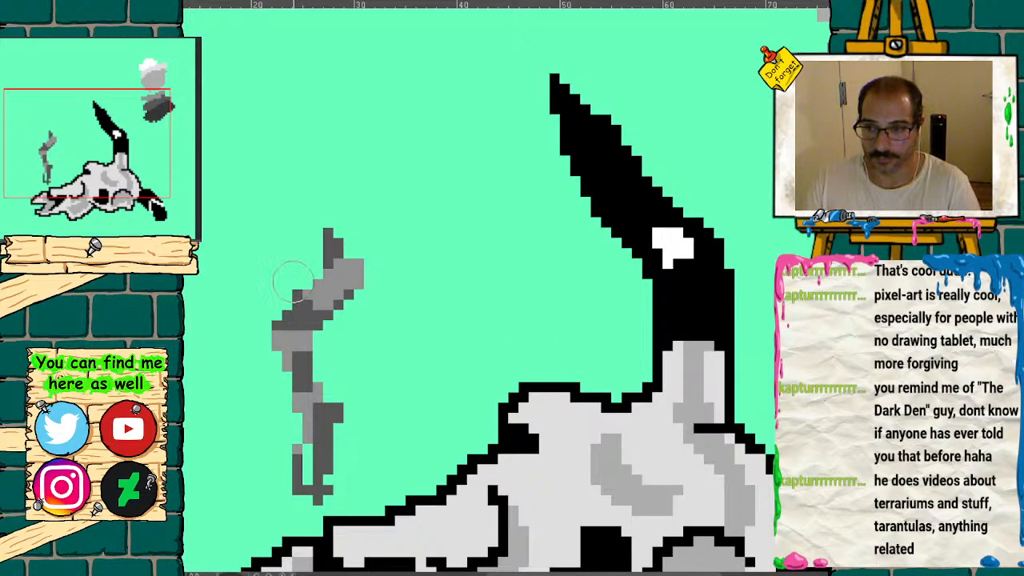
- Repaint the thin smoke wisp mid grey, shade its inner curves dark grey, and trim the base to a narrow, broken tip
{"action": "left_click_drag", "start_coordinate": [338, 280], "coordinate": [337, 237]}
{"action": "mouse_move", "coordinate": [312, 291]}
{"action": "left_mouse_down"}
{"action": "mouse_move", "coordinate": [285, 328]}
{"action": "mouse_move", "coordinate": [349, 295]}
{"action": "mouse_move", "coordinate": [296, 317]}
{"action": "mouse_move", "coordinate": [317, 336]}
{"action": "mouse_move", "coordinate": [308, 392]}
{"action": "mouse_move", "coordinate": [324, 428]}
{"action": "mouse_move", "coordinate": [317, 500]}
{"action": "mouse_move", "coordinate": [304, 362]}
{"action": "mouse_move", "coordinate": [331, 413]}
{"action": "left_mouse_up"}
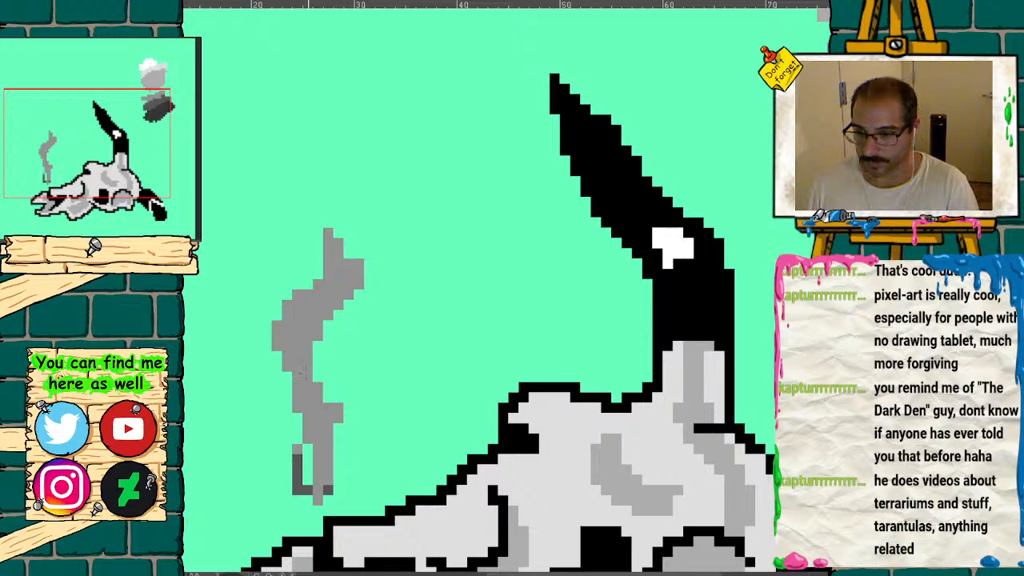
{"action": "mouse_move", "coordinate": [343, 292]}
{"action": "left_mouse_down"}
{"action": "mouse_move", "coordinate": [308, 350]}
{"action": "mouse_move", "coordinate": [327, 435]}
{"action": "mouse_move", "coordinate": [320, 496]}
{"action": "mouse_move", "coordinate": [325, 400]}
{"action": "mouse_move", "coordinate": [279, 446]}
{"action": "mouse_move", "coordinate": [281, 475]}
{"action": "mouse_move", "coordinate": [346, 485]}
{"action": "left_mouse_up"}
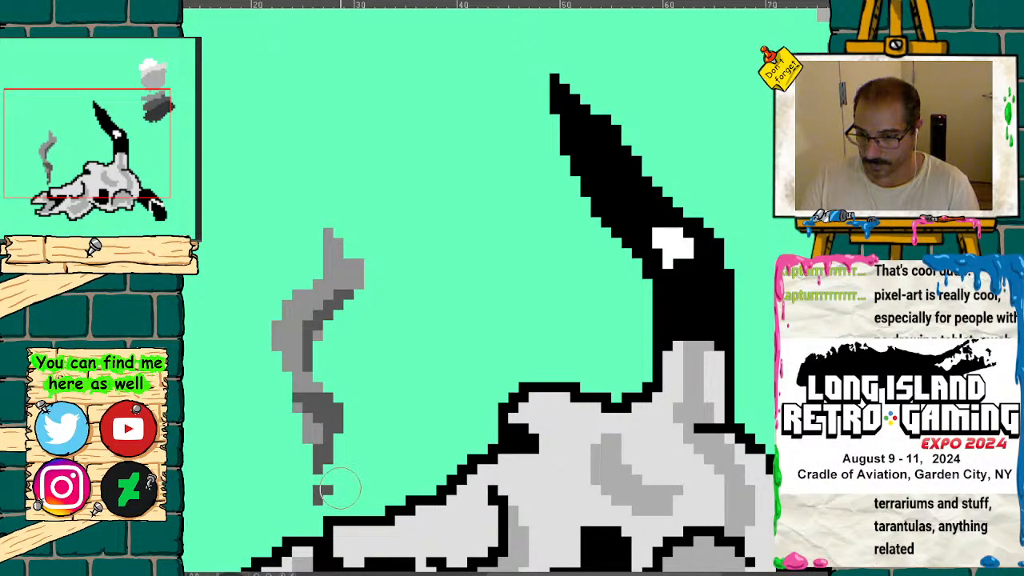
- Flip between the full smoke cloud and the thin wisp above the skull to compare the two frames
{"action": "mouse_move", "coordinate": [92, 150]}
{"action": "left_mouse_down"}
{"action": "mouse_move", "coordinate": [75, 160]}
{"action": "mouse_move", "coordinate": [82, 165]}
{"action": "left_mouse_up"}
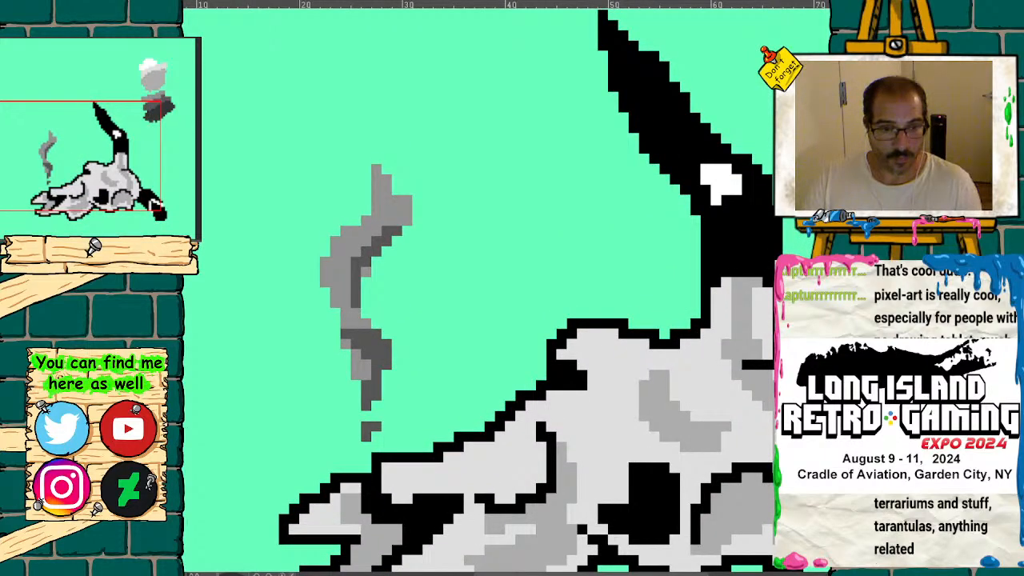
{"action": "key", "text": "Right"}
{"action": "key", "text": "Left"}
{"action": "key", "text": "Right"}
{"action": "key", "text": "Left"}
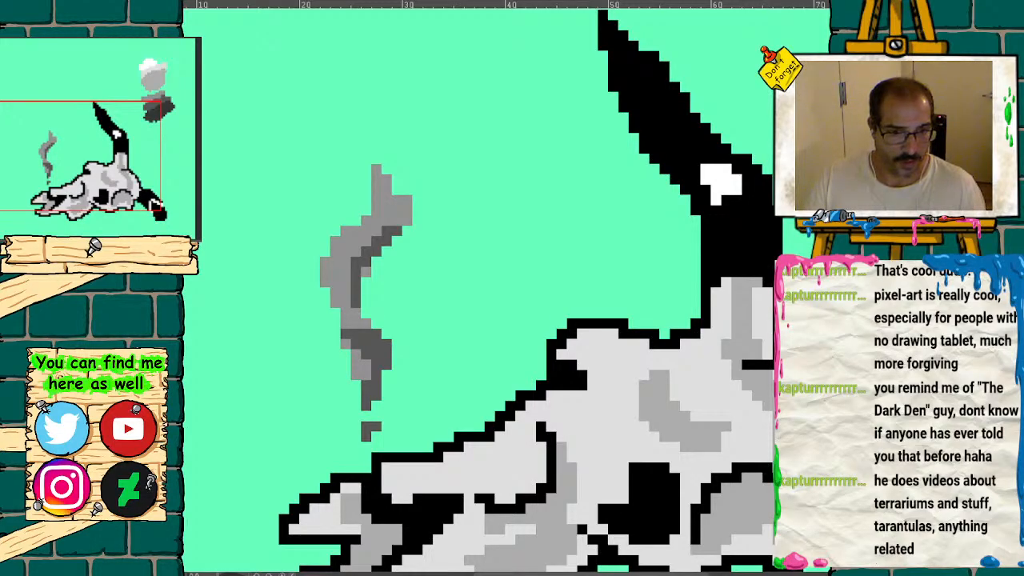
{"action": "mouse_move", "coordinate": [105, 159]}
{"action": "left_mouse_down"}
{"action": "mouse_move", "coordinate": [92, 184]}
{"action": "mouse_move", "coordinate": [97, 152]}
{"action": "left_mouse_up"}
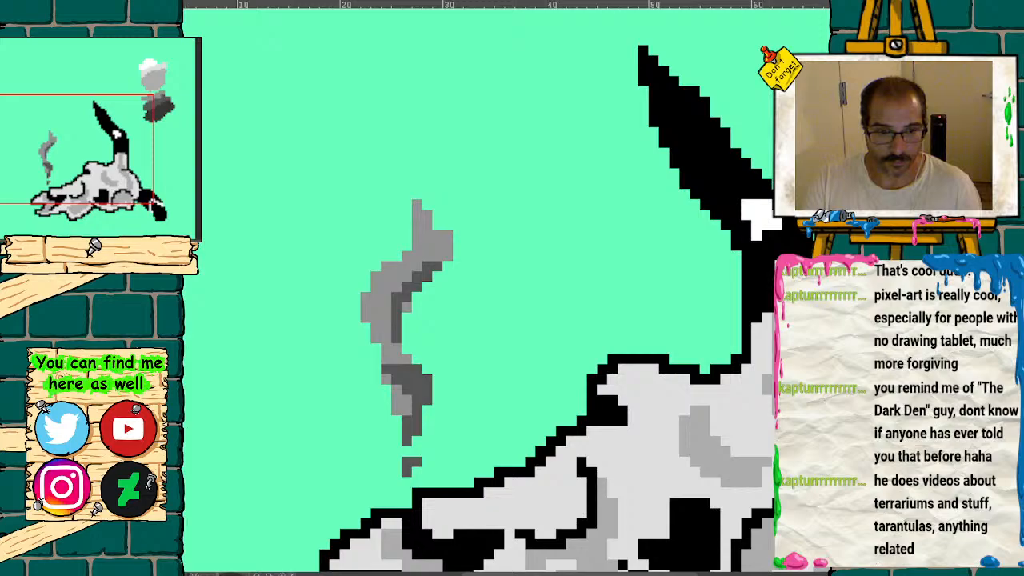
{"action": "key", "text": "Left"}
{"action": "key", "text": "Right"}
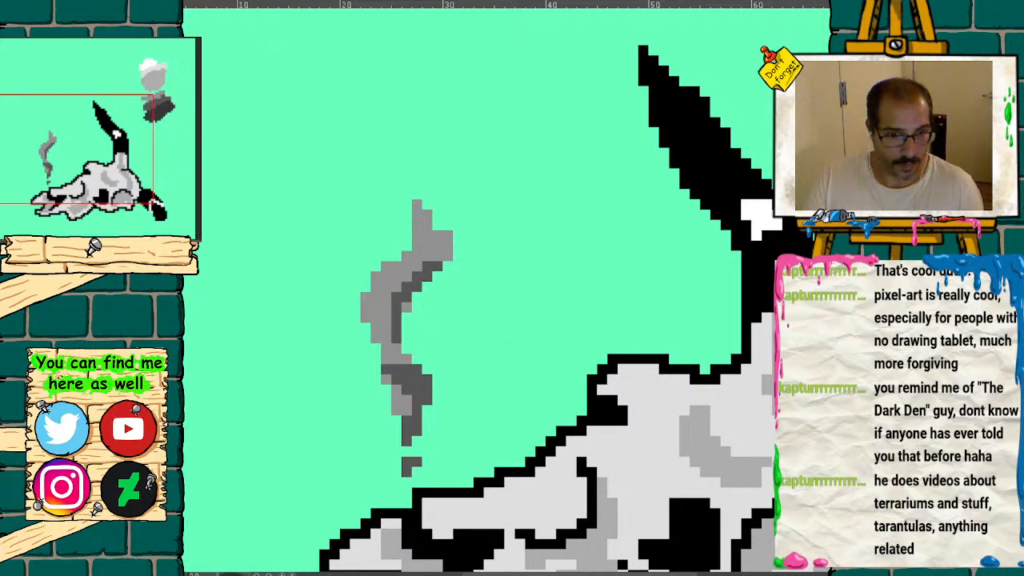
{"action": "key", "text": "Left"}
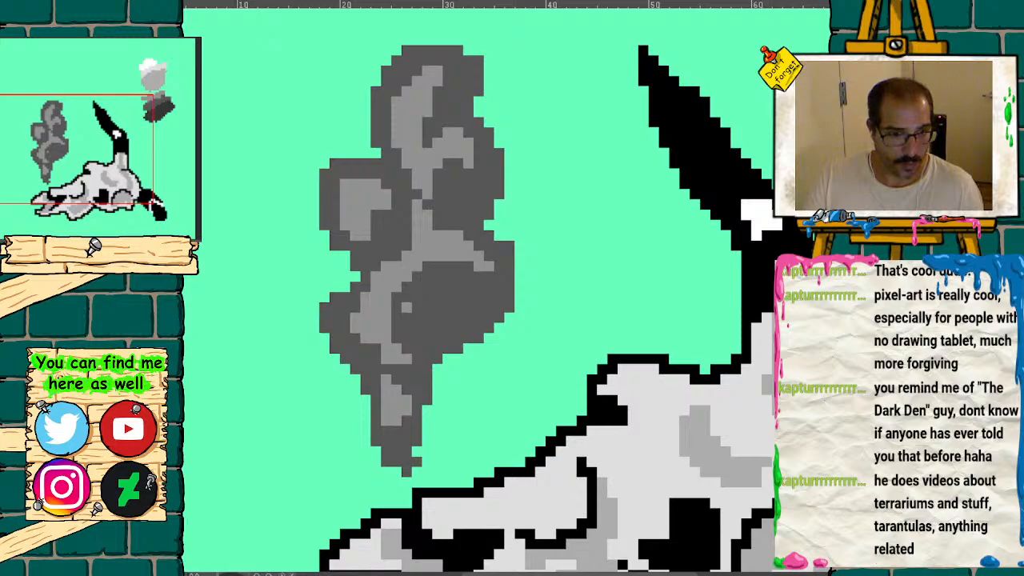
- Overlay the full smoke cloud translucently on the wisp frame as an onion-skin guide
{"action": "key", "text": "Right"}
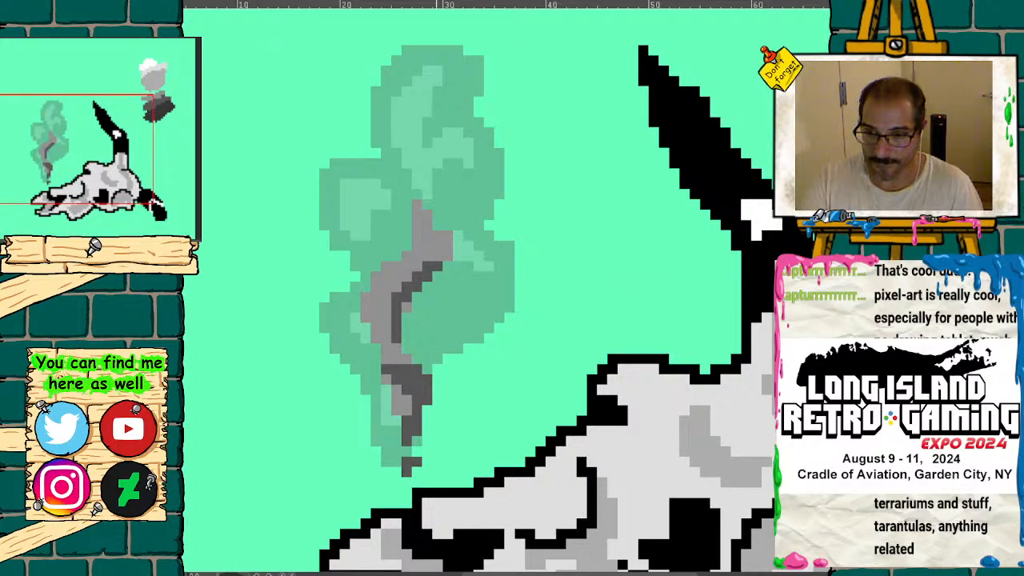
{"action": "mouse_move", "coordinate": [63, 151]}
{"action": "left_mouse_down"}
{"action": "mouse_move", "coordinate": [76, 132]}
{"action": "mouse_move", "coordinate": [64, 150]}
{"action": "left_mouse_up"}
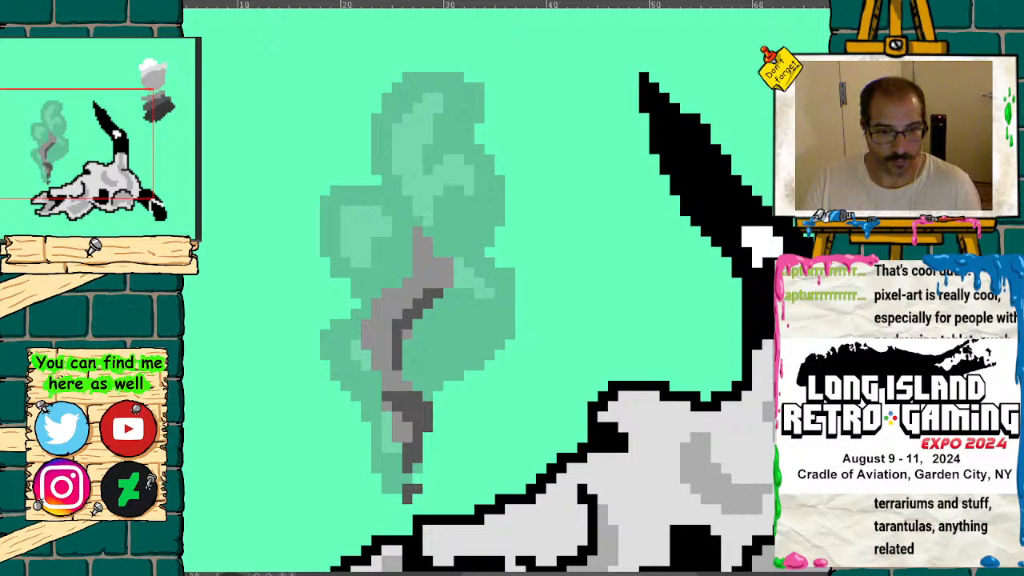
{"action": "key", "text": "Delete"}
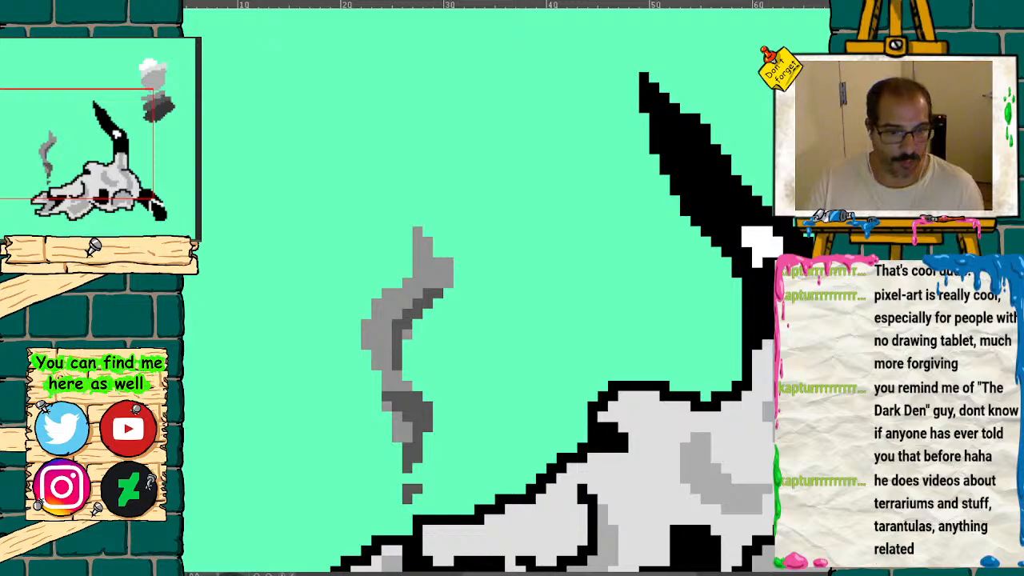
{"action": "key", "text": "ctrl+z"}
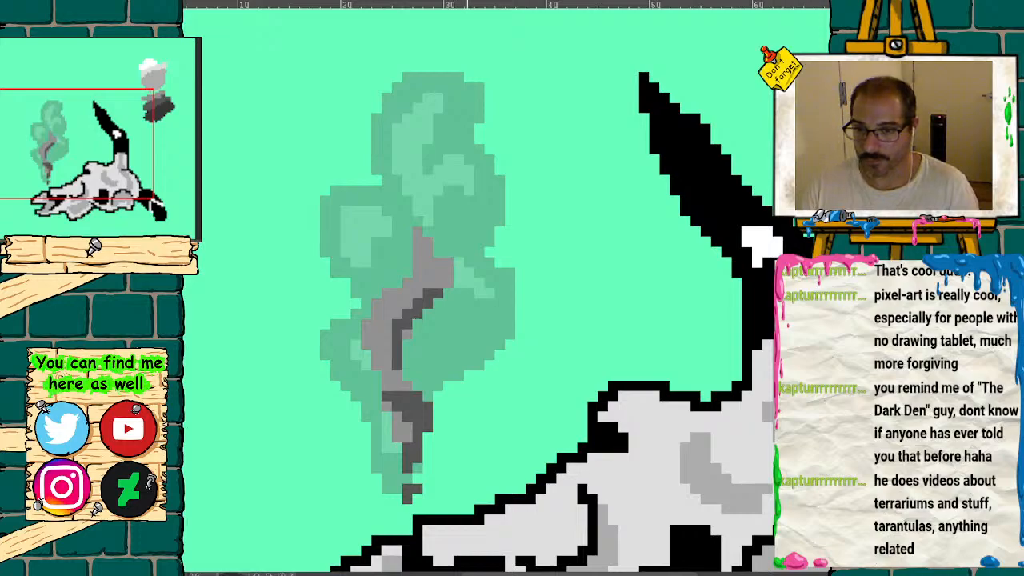
- Paint mid-grey curls on both sides of the wisp, a round puff above it, and a small bulge on its lower edge
{"action": "left_click_drag", "start_coordinate": [459, 304], "coordinate": [450, 333]}
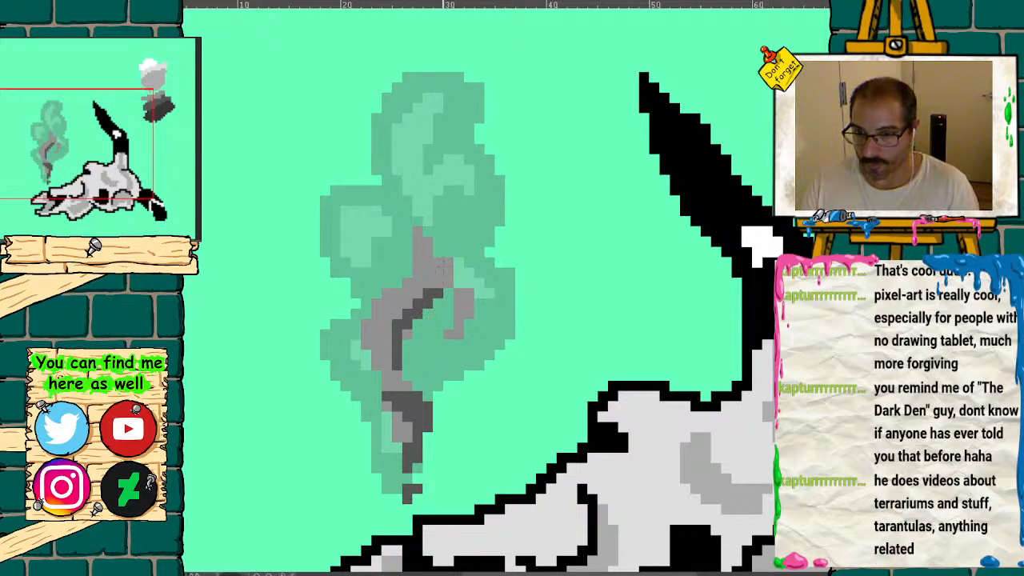
{"action": "mouse_move", "coordinate": [397, 230]}
{"action": "left_mouse_down"}
{"action": "mouse_move", "coordinate": [371, 251]}
{"action": "mouse_move", "coordinate": [396, 262]}
{"action": "left_mouse_up"}
{"action": "mouse_move", "coordinate": [438, 214]}
{"action": "left_mouse_down"}
{"action": "mouse_move", "coordinate": [423, 183]}
{"action": "mouse_move", "coordinate": [413, 194]}
{"action": "mouse_move", "coordinate": [421, 152]}
{"action": "mouse_move", "coordinate": [445, 150]}
{"action": "left_mouse_up"}
{"action": "mouse_move", "coordinate": [459, 283]}
{"action": "left_mouse_down"}
{"action": "mouse_move", "coordinate": [469, 324]}
{"action": "mouse_move", "coordinate": [442, 344]}
{"action": "left_mouse_up"}
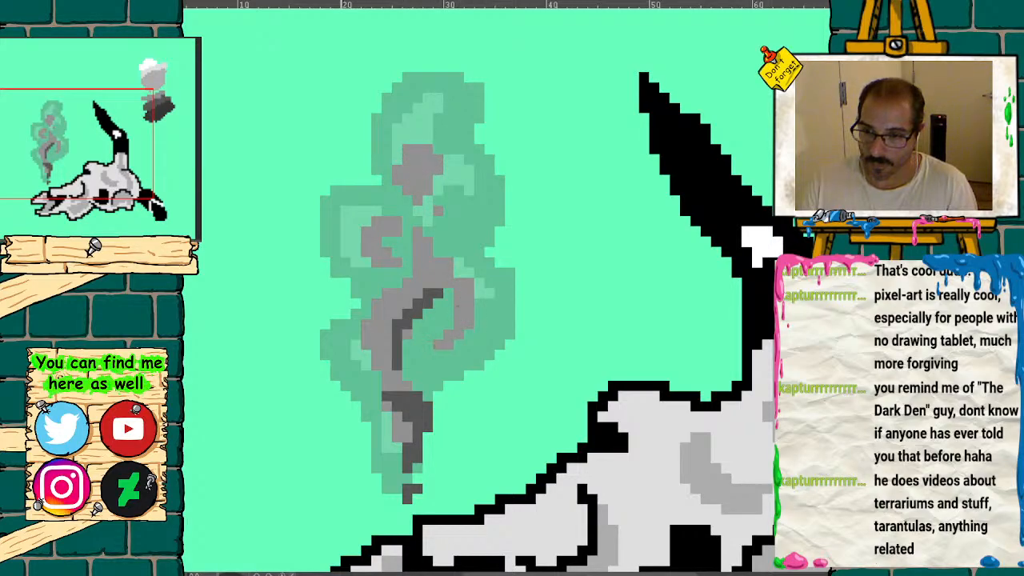
{"action": "mouse_move", "coordinate": [355, 331]}
{"action": "left_mouse_down"}
{"action": "mouse_move", "coordinate": [362, 359]}
{"action": "mouse_move", "coordinate": [375, 364]}
{"action": "left_mouse_up"}
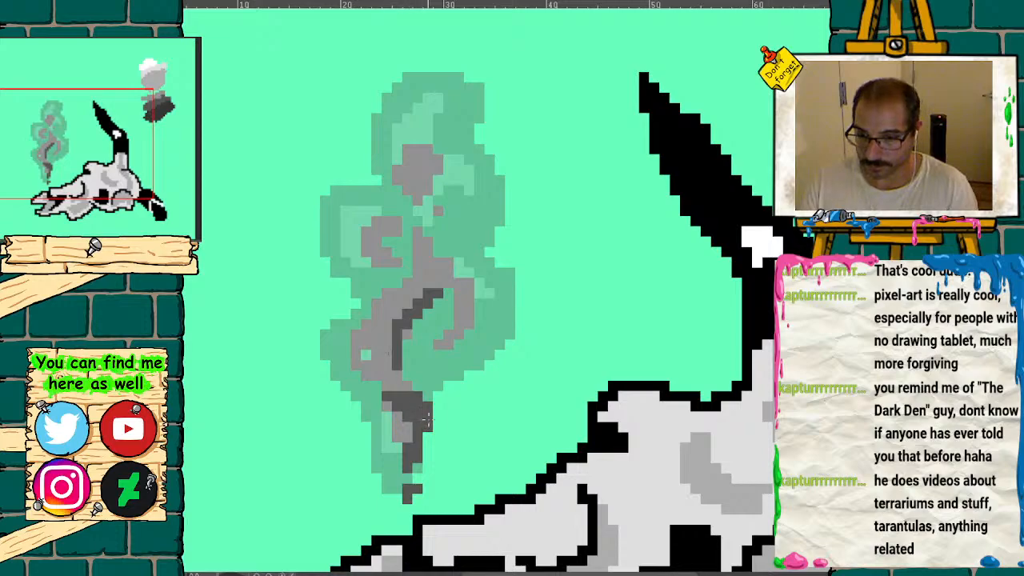
- Surround and fill between the curls with dark grey to build a smoke cloud smaller than the overlaid one, with a detached puff
{"action": "mouse_move", "coordinate": [413, 237]}
{"action": "left_mouse_down"}
{"action": "mouse_move", "coordinate": [394, 254]}
{"action": "mouse_move", "coordinate": [360, 216]}
{"action": "mouse_move", "coordinate": [372, 296]}
{"action": "mouse_move", "coordinate": [344, 360]}
{"action": "mouse_move", "coordinate": [364, 380]}
{"action": "mouse_move", "coordinate": [396, 460]}
{"action": "left_mouse_up"}
{"action": "mouse_move", "coordinate": [397, 202]}
{"action": "left_mouse_down"}
{"action": "mouse_move", "coordinate": [386, 176]}
{"action": "mouse_move", "coordinate": [398, 157]}
{"action": "mouse_move", "coordinate": [460, 145]}
{"action": "mouse_move", "coordinate": [452, 180]}
{"action": "mouse_move", "coordinate": [432, 200]}
{"action": "mouse_move", "coordinate": [480, 216]}
{"action": "mouse_move", "coordinate": [484, 206]}
{"action": "mouse_move", "coordinate": [433, 242]}
{"action": "mouse_move", "coordinate": [469, 254]}
{"action": "mouse_move", "coordinate": [490, 308]}
{"action": "mouse_move", "coordinate": [428, 388]}
{"action": "left_mouse_up"}
{"action": "mouse_move", "coordinate": [460, 292]}
{"action": "left_mouse_down"}
{"action": "mouse_move", "coordinate": [444, 296]}
{"action": "mouse_move", "coordinate": [408, 348]}
{"action": "mouse_move", "coordinate": [432, 398]}
{"action": "mouse_move", "coordinate": [430, 336]}
{"action": "mouse_move", "coordinate": [448, 324]}
{"action": "left_mouse_up"}
{"action": "mouse_move", "coordinate": [408, 237]}
{"action": "left_mouse_down"}
{"action": "mouse_move", "coordinate": [405, 277]}
{"action": "mouse_move", "coordinate": [384, 261]}
{"action": "mouse_move", "coordinate": [418, 200]}
{"action": "mouse_move", "coordinate": [396, 224]}
{"action": "left_mouse_up"}
{"action": "mouse_move", "coordinate": [424, 288]}
{"action": "left_mouse_down"}
{"action": "mouse_move", "coordinate": [390, 292]}
{"action": "mouse_move", "coordinate": [404, 302]}
{"action": "mouse_move", "coordinate": [386, 326]}
{"action": "left_mouse_up"}
{"action": "left_click", "coordinate": [364, 353]}
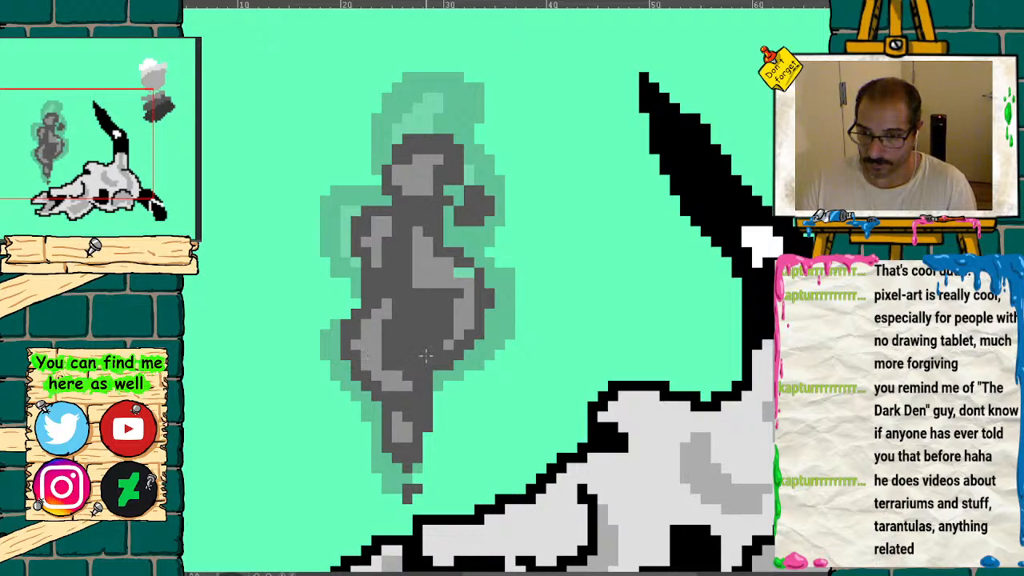
- Thin the mid-grey highlight in the middle of the smoke cloud by painting dark grey along its lower edge
{"action": "left_click", "coordinate": [466, 276]}
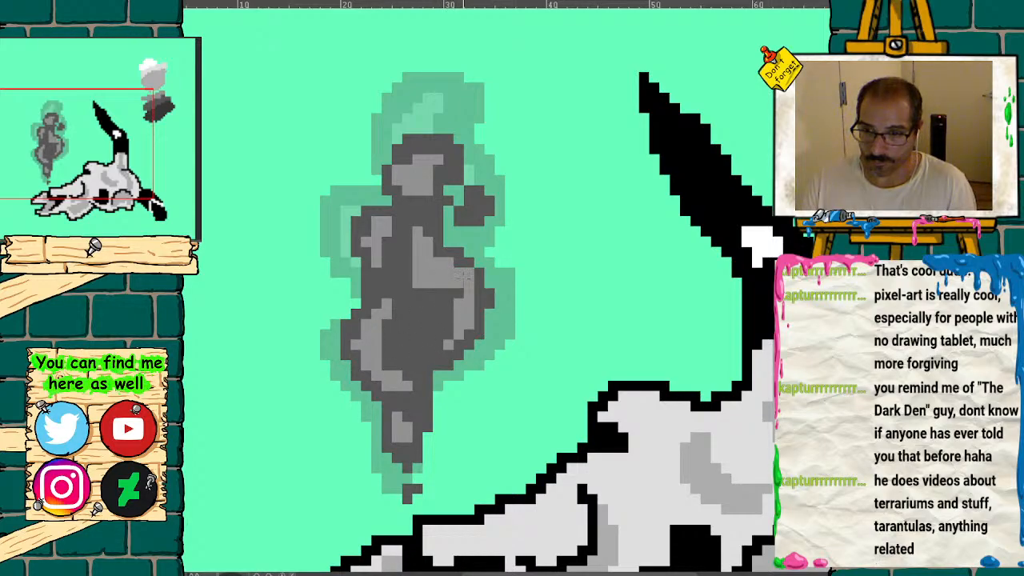
{"action": "left_click_drag", "start_coordinate": [416, 262], "coordinate": [429, 283]}
{"action": "left_click", "coordinate": [417, 284]}
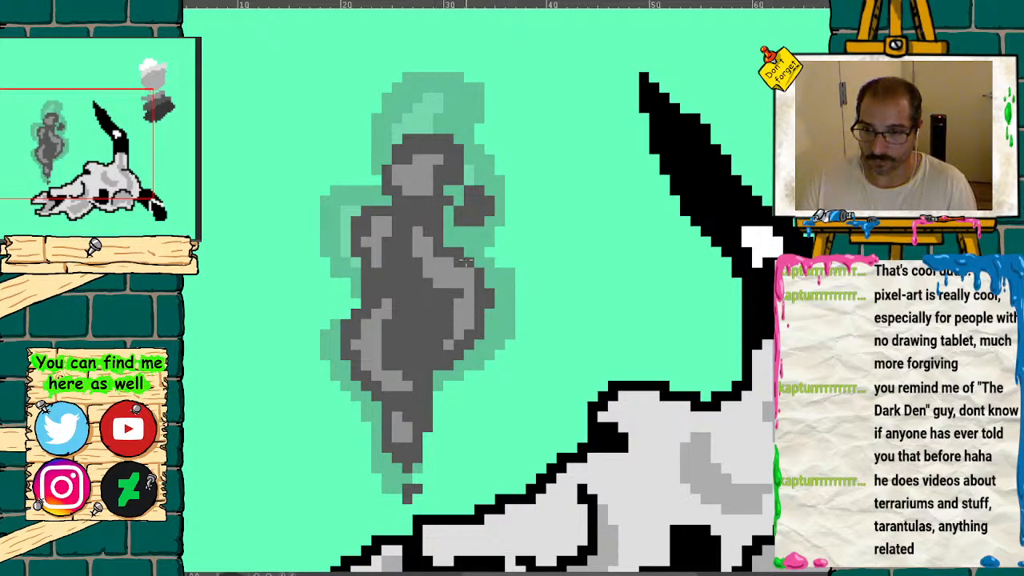
- Shade the detached right-hand puff with a mid-grey highlight inside a dark grey edge, and erase a small hole in the middle of the cloud
{"action": "left_click_drag", "start_coordinate": [488, 192], "coordinate": [460, 220]}
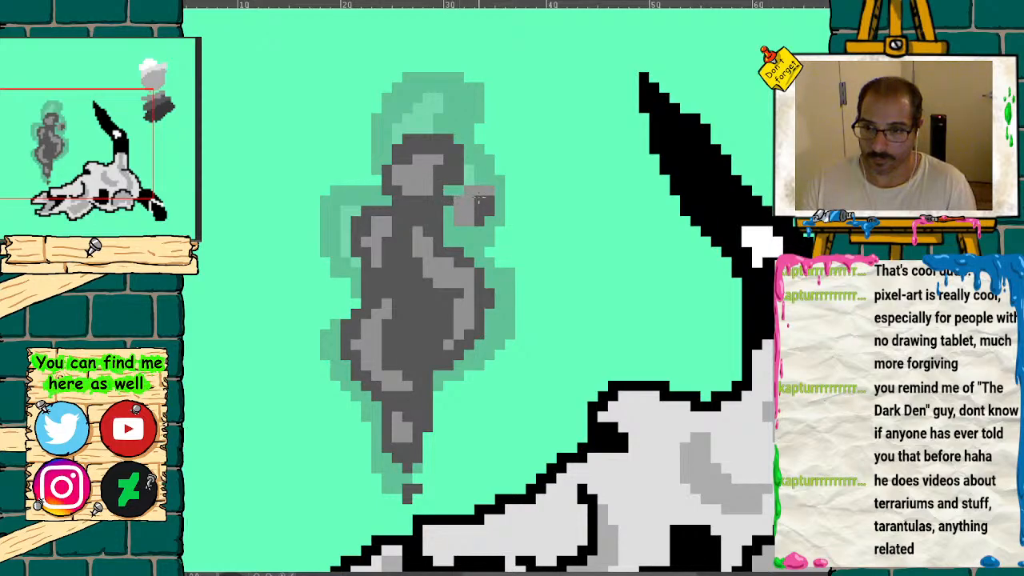
{"action": "left_click", "coordinate": [458, 189]}
{"action": "left_click_drag", "start_coordinate": [484, 192], "coordinate": [457, 224]}
{"action": "left_click_drag", "start_coordinate": [360, 232], "coordinate": [361, 253]}
{"action": "mouse_move", "coordinate": [458, 180]}
{"action": "left_mouse_down"}
{"action": "mouse_move", "coordinate": [440, 205]}
{"action": "mouse_move", "coordinate": [452, 186]}
{"action": "left_mouse_up"}
{"action": "mouse_move", "coordinate": [424, 335]}
{"action": "left_mouse_down"}
{"action": "mouse_move", "coordinate": [412, 295]}
{"action": "mouse_move", "coordinate": [424, 309]}
{"action": "left_mouse_up"}
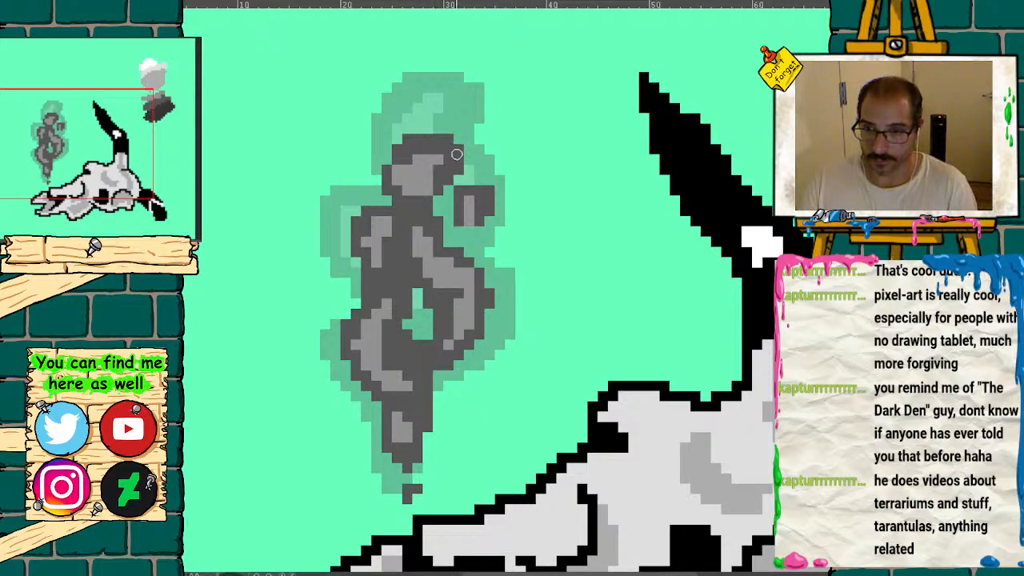
- Paint a dark grey puff above the cloud and a dark grey blob with a mid-grey highlight beside the stem's lower end
{"action": "mouse_move", "coordinate": [461, 108]}
{"action": "left_mouse_down"}
{"action": "mouse_move", "coordinate": [455, 116]}
{"action": "mouse_move", "coordinate": [438, 97]}
{"action": "mouse_move", "coordinate": [456, 87]}
{"action": "left_mouse_up"}
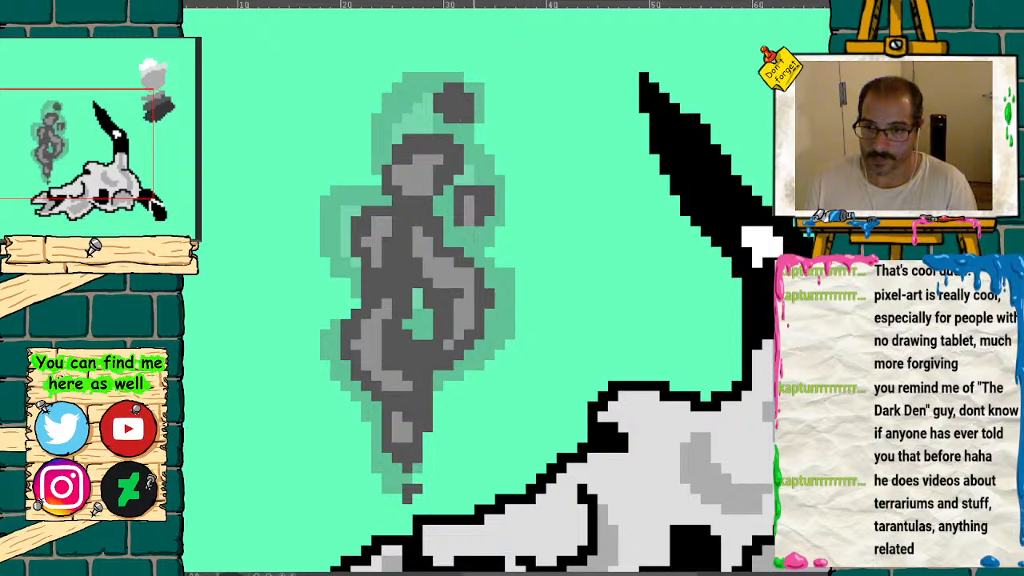
{"action": "mouse_move", "coordinate": [365, 445]}
{"action": "left_mouse_down"}
{"action": "mouse_move", "coordinate": [371, 470]}
{"action": "mouse_move", "coordinate": [368, 453]}
{"action": "mouse_move", "coordinate": [386, 461]}
{"action": "mouse_move", "coordinate": [383, 486]}
{"action": "left_mouse_up"}
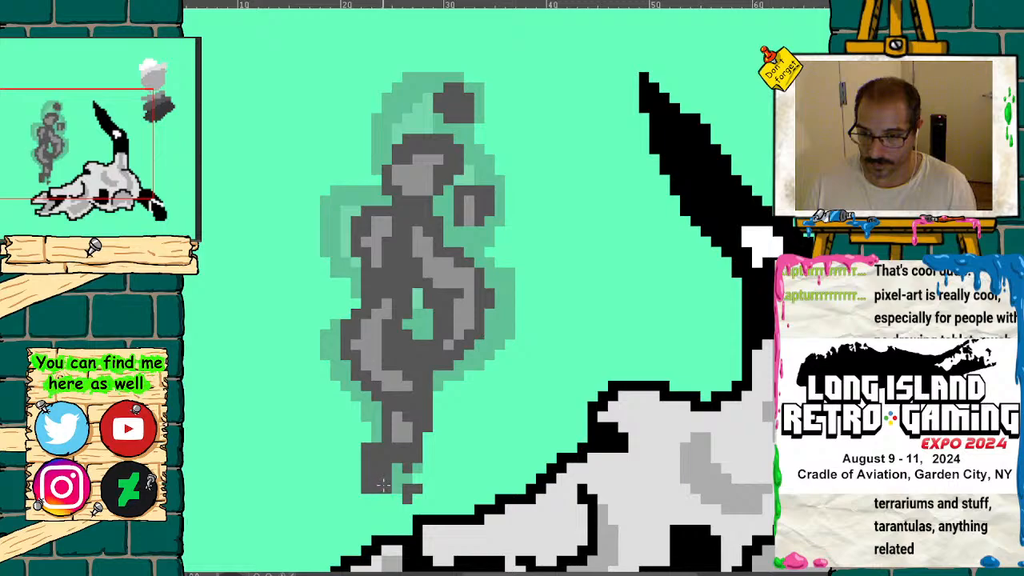
{"action": "left_click_drag", "start_coordinate": [406, 417], "coordinate": [368, 460]}
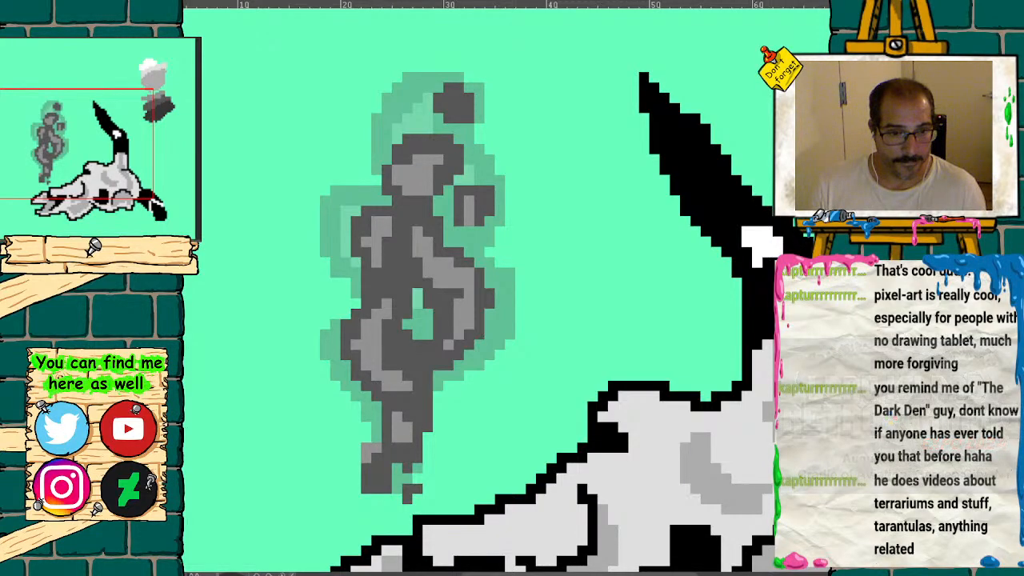
- Flip repeatedly through the smoke frames to check how the smoke grows from the wisp through the smaller cloud to the full cloud
{"action": "key", "text": "Right"}
{"action": "scroll", "coordinate": [504, 288], "scroll_direction": "down", "scroll_amount": 2}
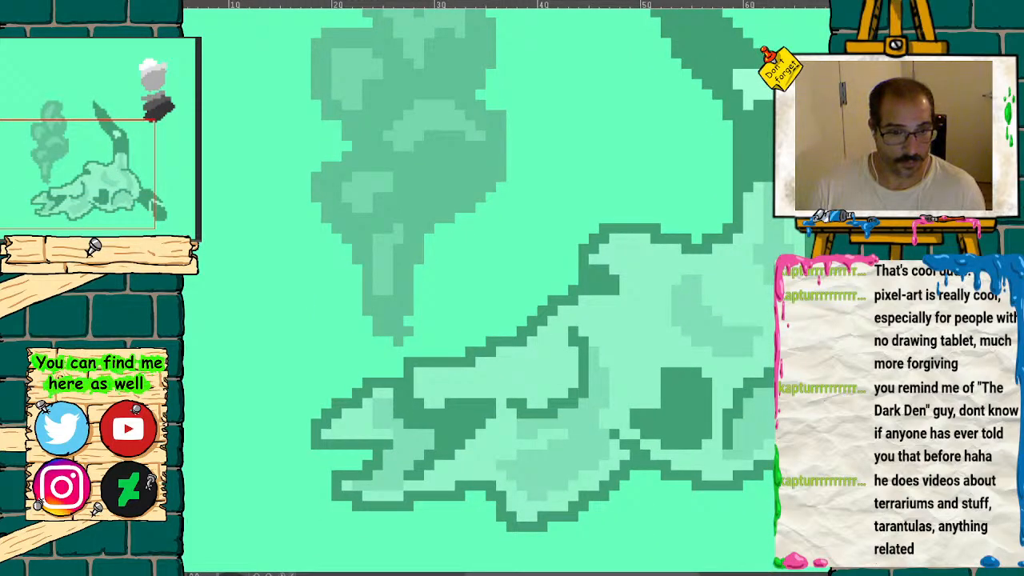
{"action": "key", "text": "Left"}
{"action": "key", "text": "Right"}
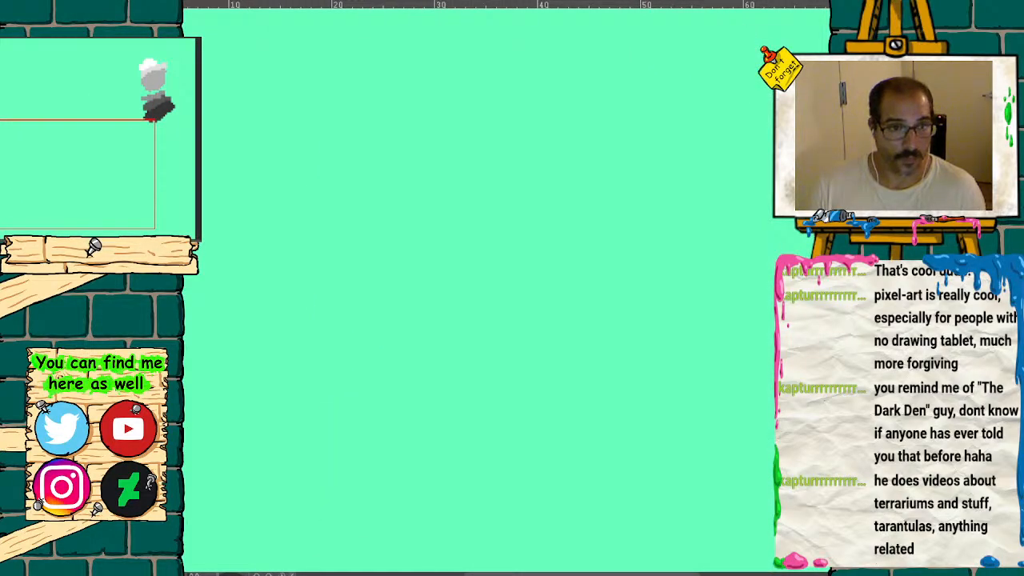
{"action": "scroll", "coordinate": [516, 272], "scroll_direction": "down", "scroll_amount": 3}
{"action": "scroll", "coordinate": [516, 272], "scroll_direction": "up", "scroll_amount": 1}
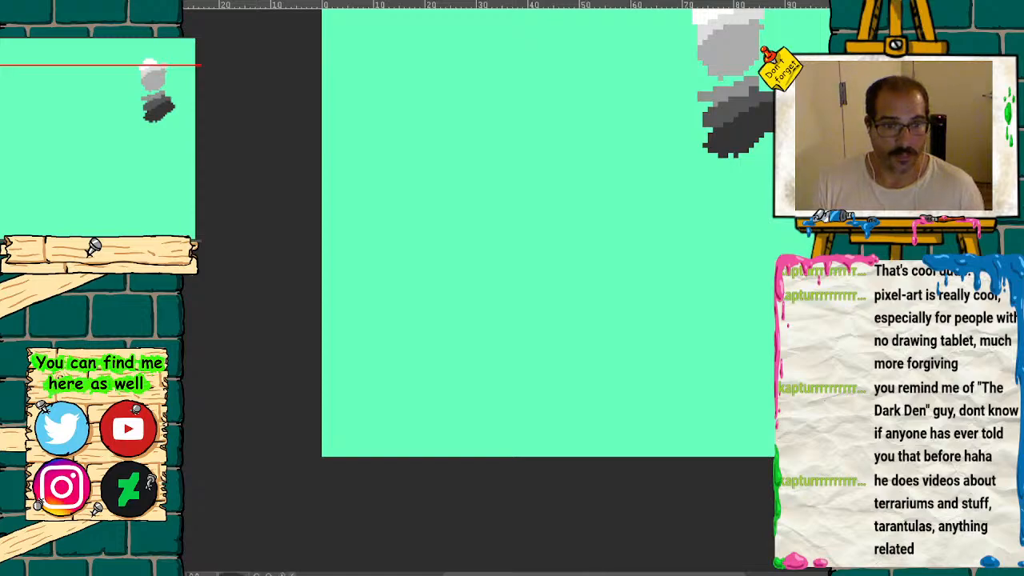
{"action": "key", "text": "Left"}
{"action": "scroll", "coordinate": [548, 240], "scroll_direction": "up", "scroll_amount": 1}
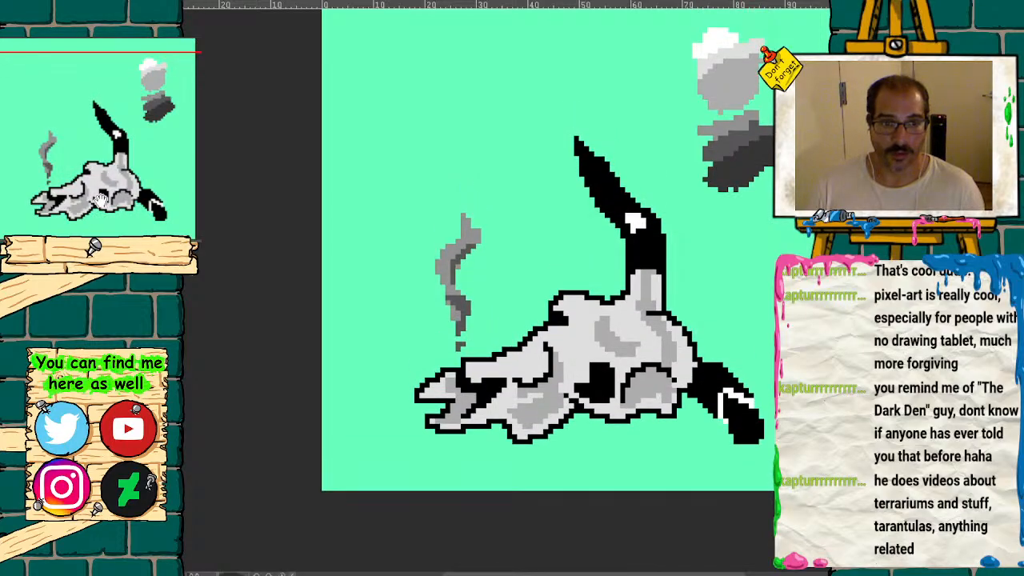
{"action": "key", "text": "Right"}
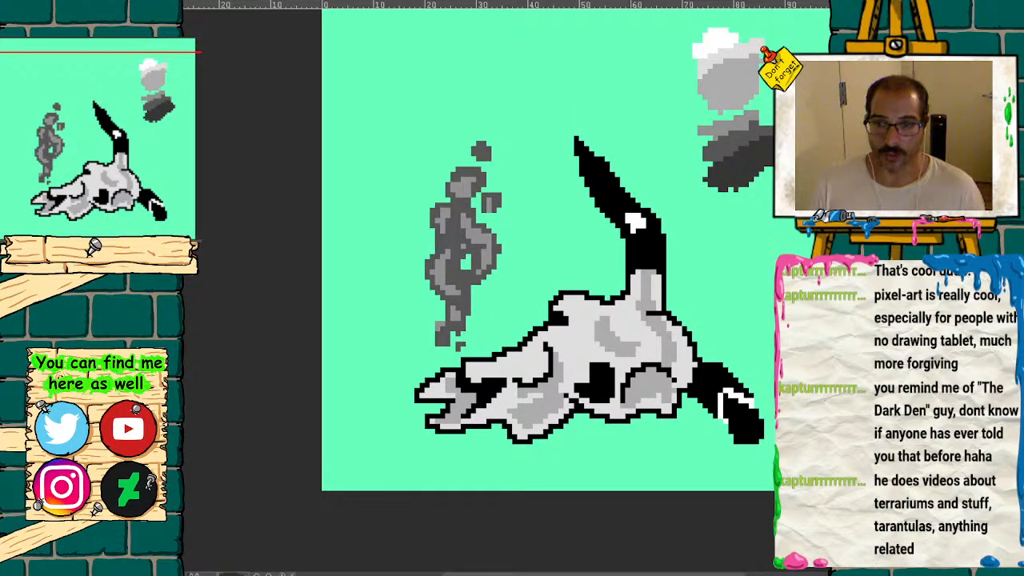
{"action": "key", "text": "Right"}
{"action": "key", "text": "Right"}
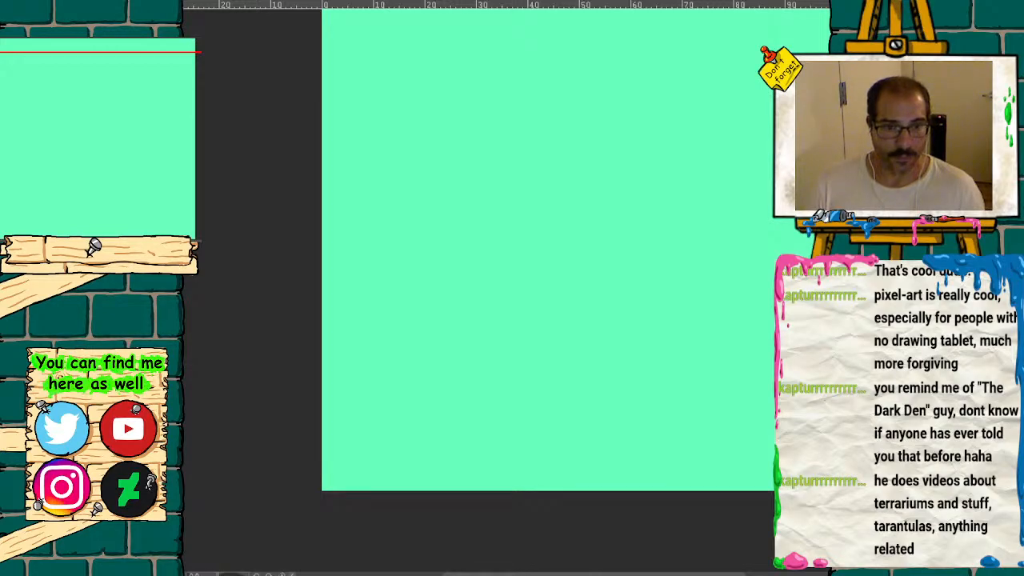
{"action": "key", "text": "Right"}
{"action": "key", "text": "Right"}
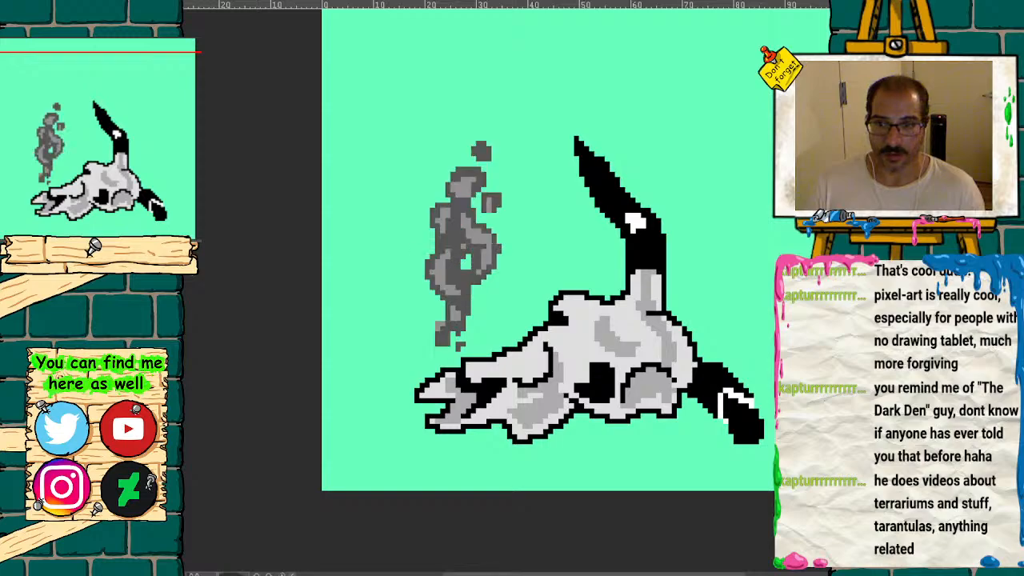
{"action": "key", "text": "Right"}
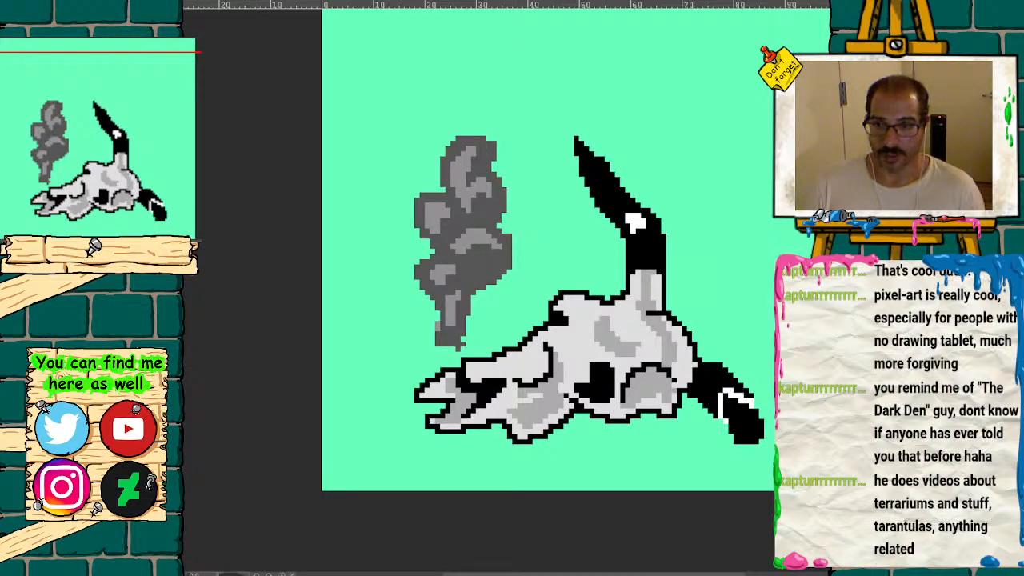
{"action": "key", "text": "Right"}
{"action": "key", "text": "Right"}
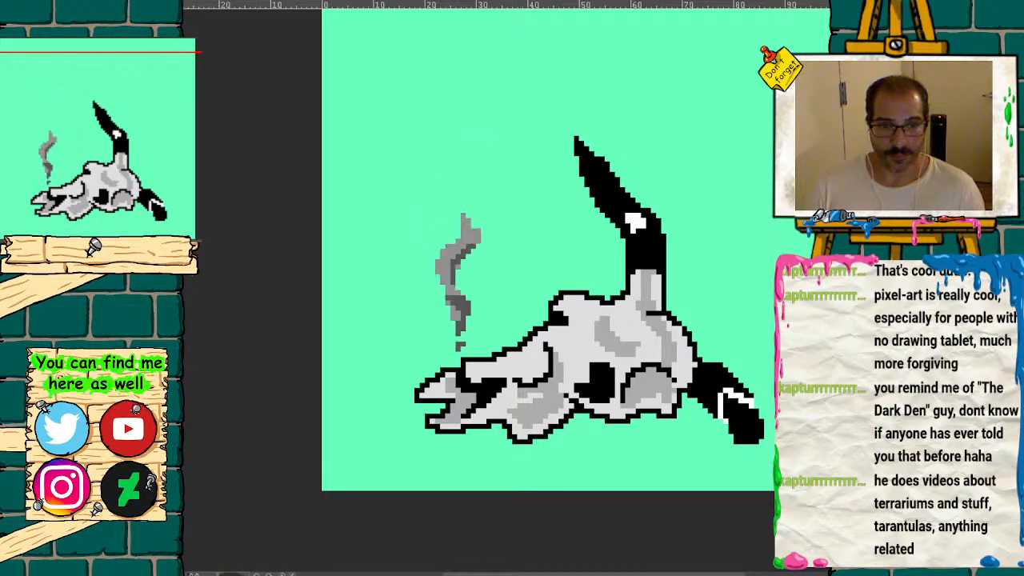
{"action": "key", "text": "Right"}
{"action": "key", "text": "Right"}
{"action": "key", "text": "Right"}
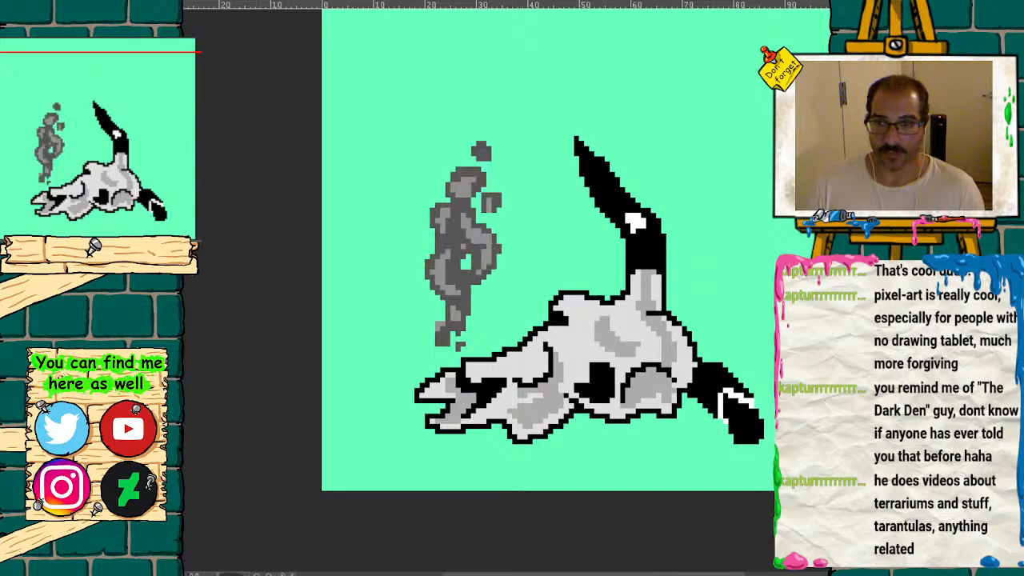
{"action": "key", "text": "Right"}
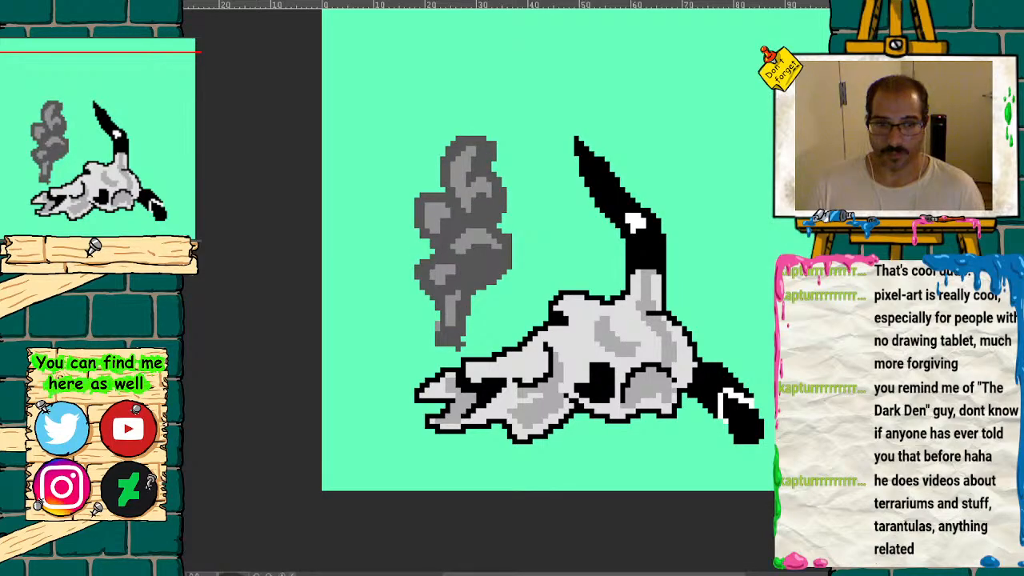
{"action": "key", "text": "Right"}
{"action": "key", "text": "Right"}
{"action": "key", "text": "Right"}
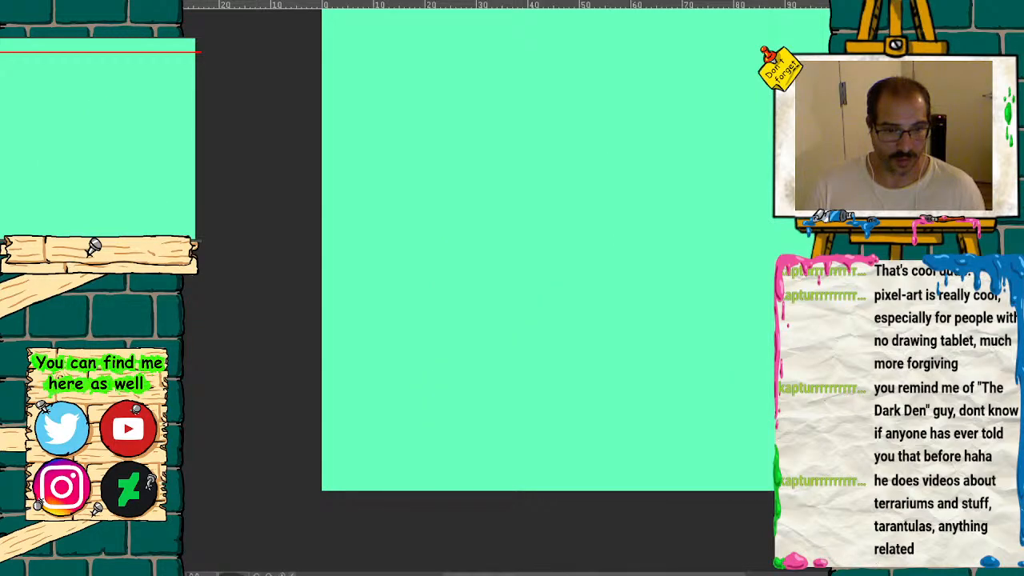
{"action": "key", "text": "Right"}
{"action": "key", "text": "Right"}
{"action": "key", "text": "Left"}
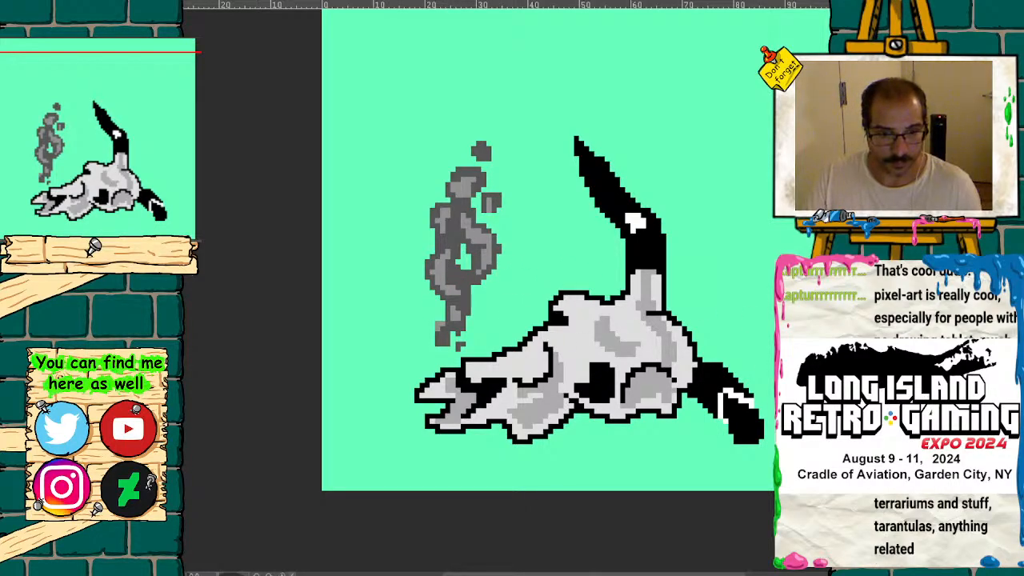
{"action": "key", "text": "Left"}
{"action": "key", "text": "Left"}
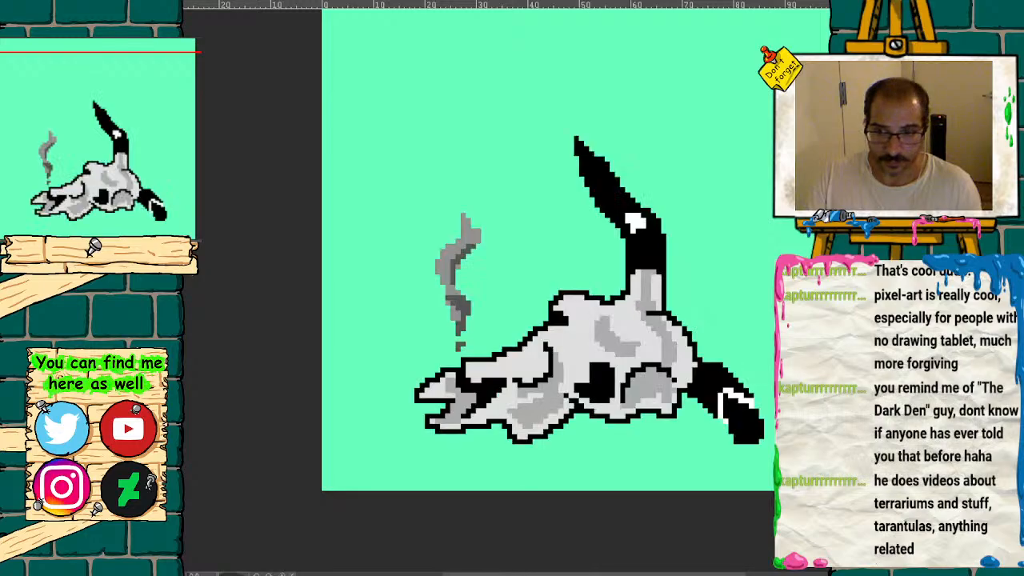
{"action": "key", "text": "Right"}
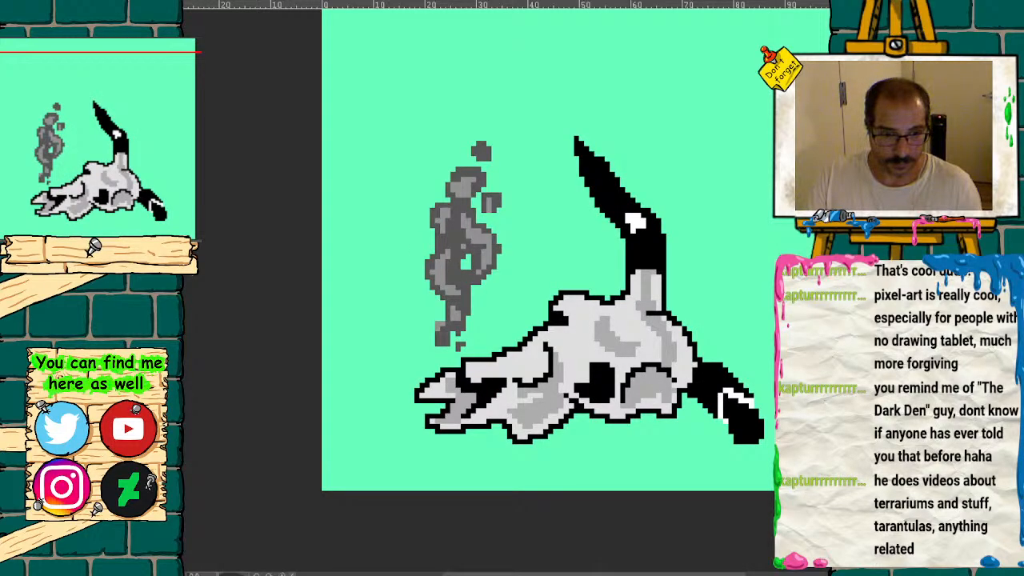
{"action": "left_click", "coordinate": [461, 255]}
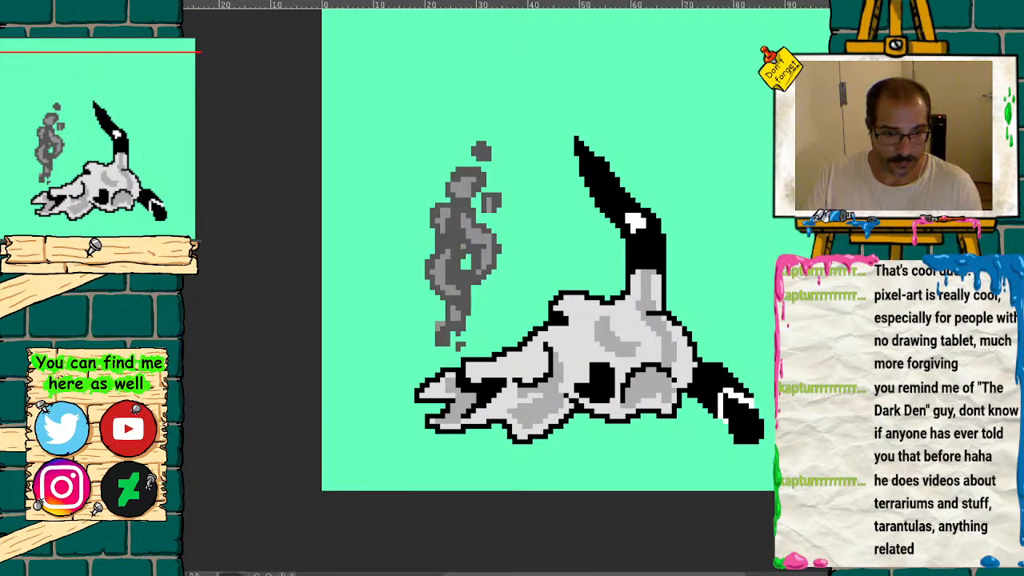
{"action": "key", "text": "ctrl+z"}
{"action": "key", "text": "ctrl+y"}
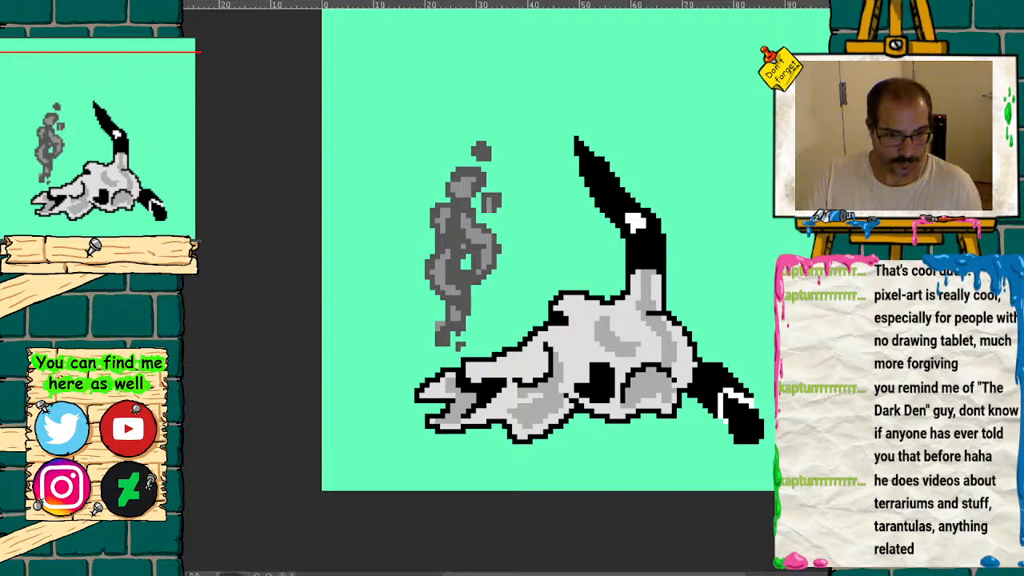
{"action": "key", "text": "ctrl+z"}
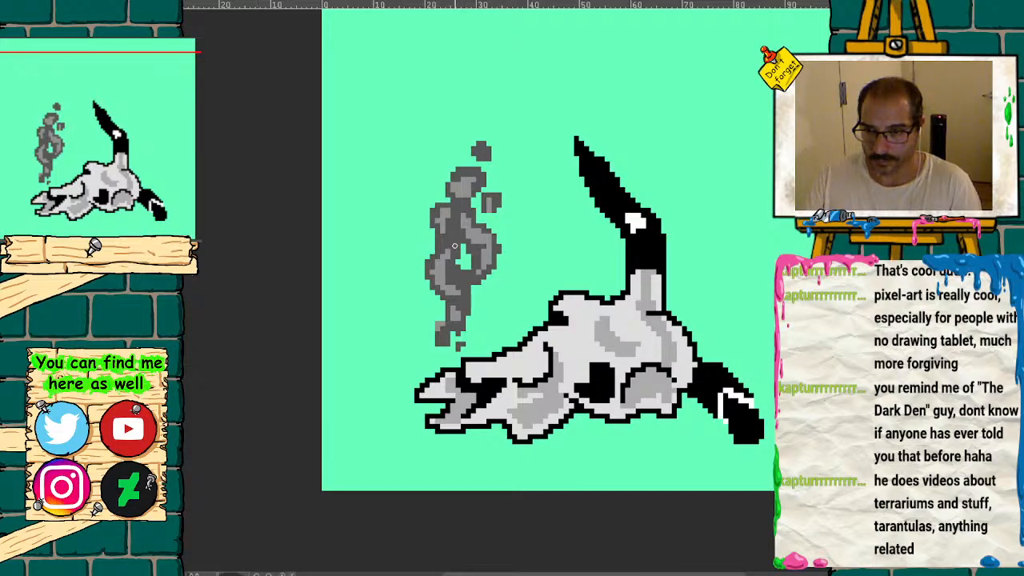
- Erase the smaller cloud's right-hand curl and a band across its middle, separating the upper and lower parts
{"action": "mouse_move", "coordinate": [442, 246]}
{"action": "left_mouse_down"}
{"action": "mouse_move", "coordinate": [453, 236]}
{"action": "mouse_move", "coordinate": [439, 234]}
{"action": "mouse_move", "coordinate": [494, 267]}
{"action": "mouse_move", "coordinate": [488, 277]}
{"action": "left_mouse_up"}
{"action": "mouse_move", "coordinate": [487, 229]}
{"action": "left_mouse_down"}
{"action": "mouse_move", "coordinate": [485, 276]}
{"action": "mouse_move", "coordinate": [500, 245]}
{"action": "mouse_move", "coordinate": [479, 257]}
{"action": "mouse_move", "coordinate": [472, 229]}
{"action": "mouse_move", "coordinate": [476, 256]}
{"action": "left_mouse_up"}
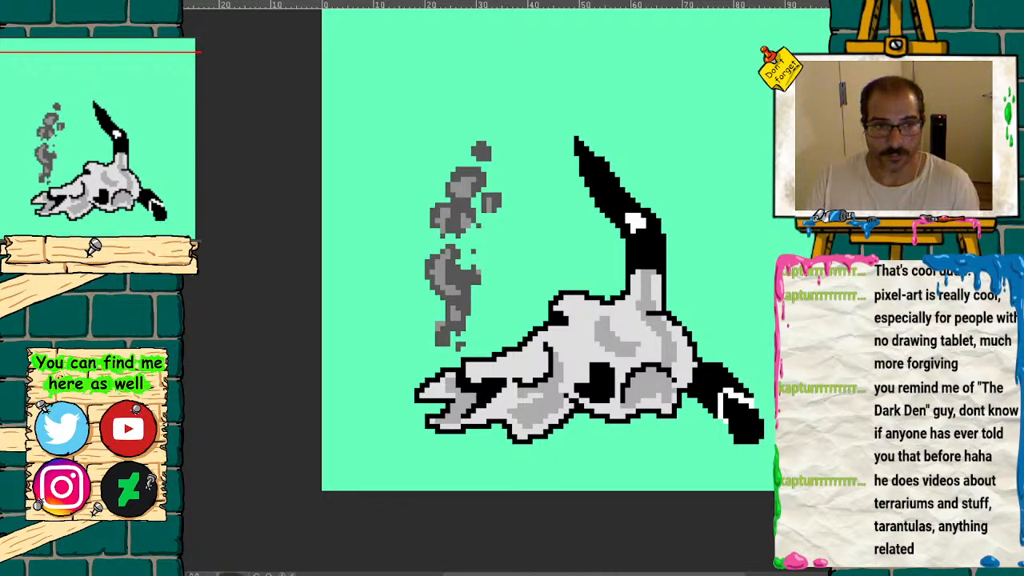
- Bridge the two smoke parts with a narrow dark grey column, paint over the leftover highlights, and clean the stray pixels off its right edge
{"action": "scroll", "coordinate": [521, 285], "scroll_direction": "up", "scroll_amount": 1}
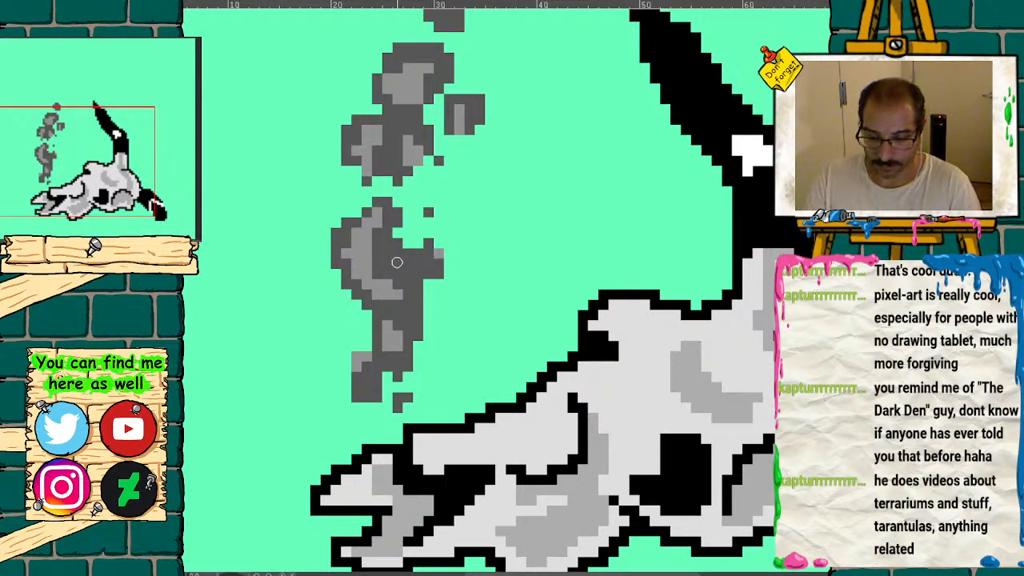
{"action": "mouse_move", "coordinate": [428, 160]}
{"action": "left_mouse_down"}
{"action": "mouse_move", "coordinate": [408, 212]}
{"action": "mouse_move", "coordinate": [398, 200]}
{"action": "left_mouse_up"}
{"action": "left_click", "coordinate": [408, 233]}
{"action": "left_click", "coordinate": [419, 171]}
{"action": "left_click", "coordinate": [407, 222]}
{"action": "left_click", "coordinate": [388, 191]}
{"action": "left_click", "coordinate": [408, 161]}
{"action": "left_click", "coordinate": [408, 244]}
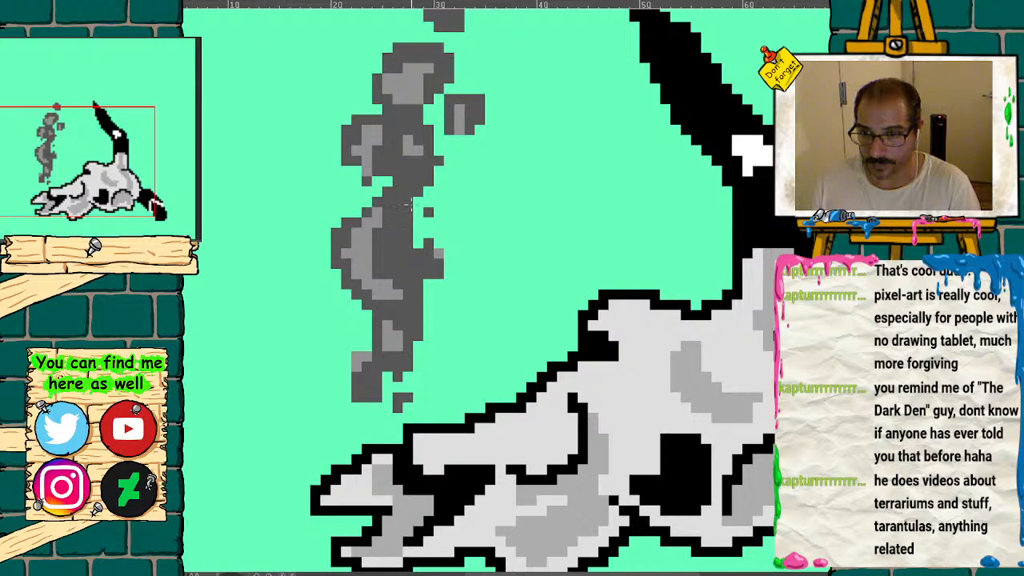
{"action": "left_click", "coordinate": [418, 243]}
{"action": "left_click", "coordinate": [438, 243]}
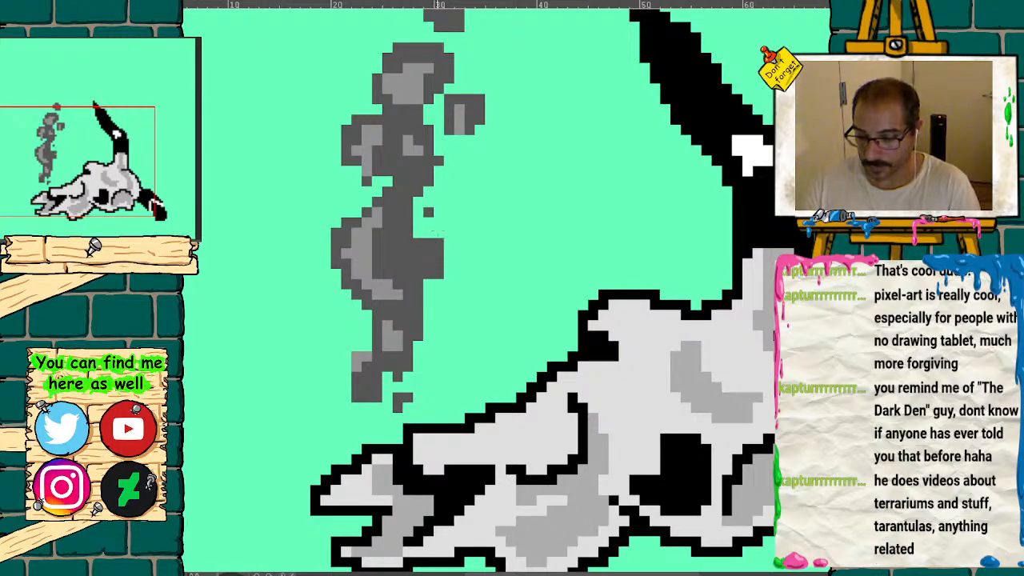
{"action": "left_click", "coordinate": [430, 211]}
{"action": "left_click_drag", "start_coordinate": [438, 242], "coordinate": [438, 276]}
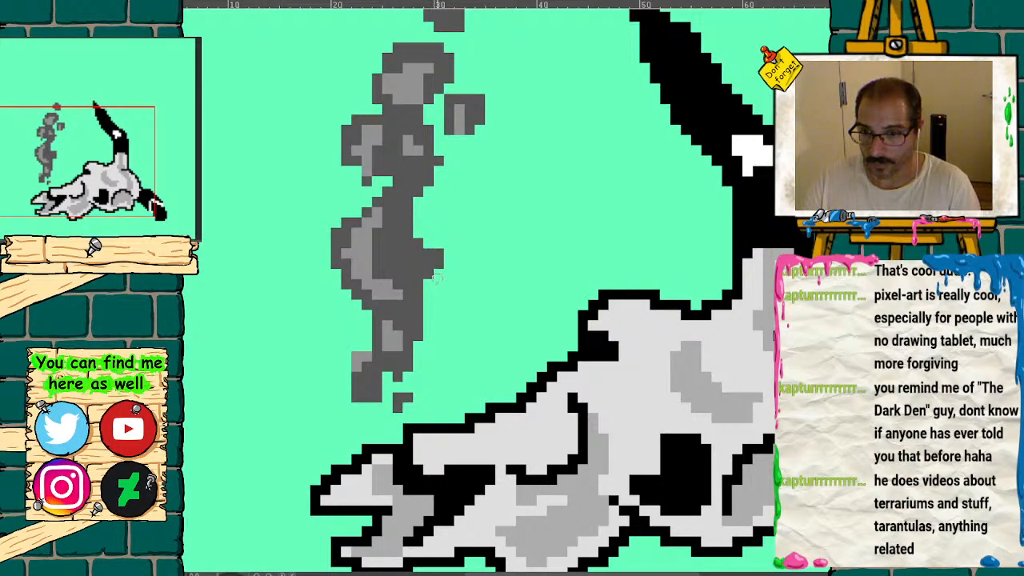
- Compare the reworked smaller smoke cloud with the neighbouring frames, ending on the full cloud
{"action": "mouse_move", "coordinate": [97, 184]}
{"action": "left_mouse_down"}
{"action": "mouse_move", "coordinate": [93, 157]}
{"action": "mouse_move", "coordinate": [95, 175]}
{"action": "left_mouse_up"}
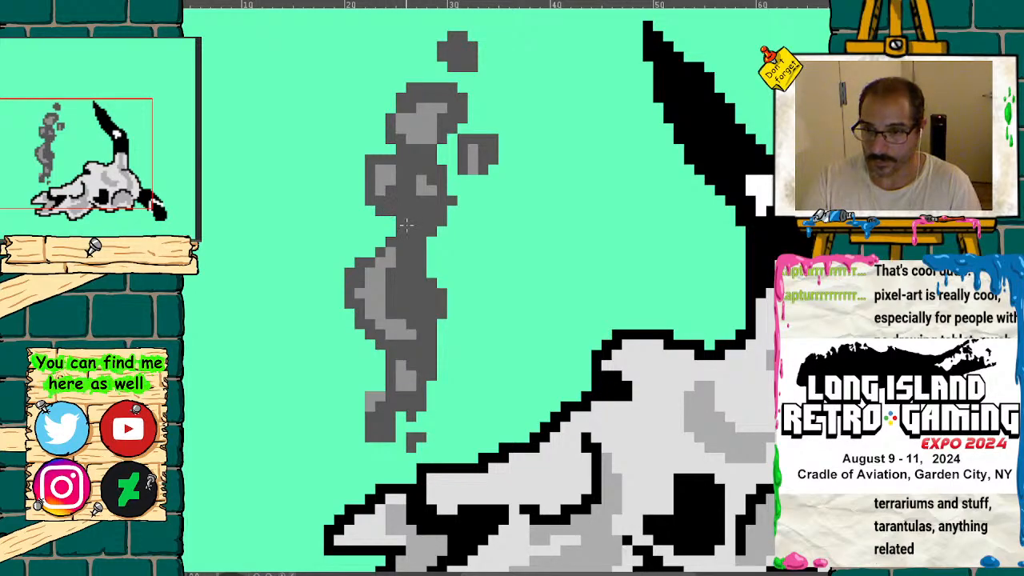
{"action": "key", "text": "minus"}
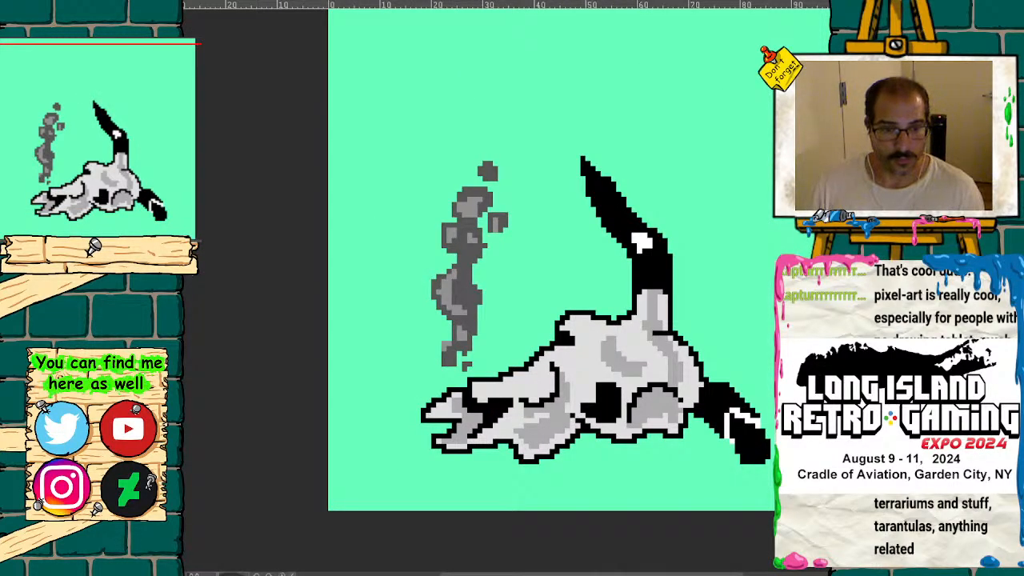
{"action": "key", "text": "Delete"}
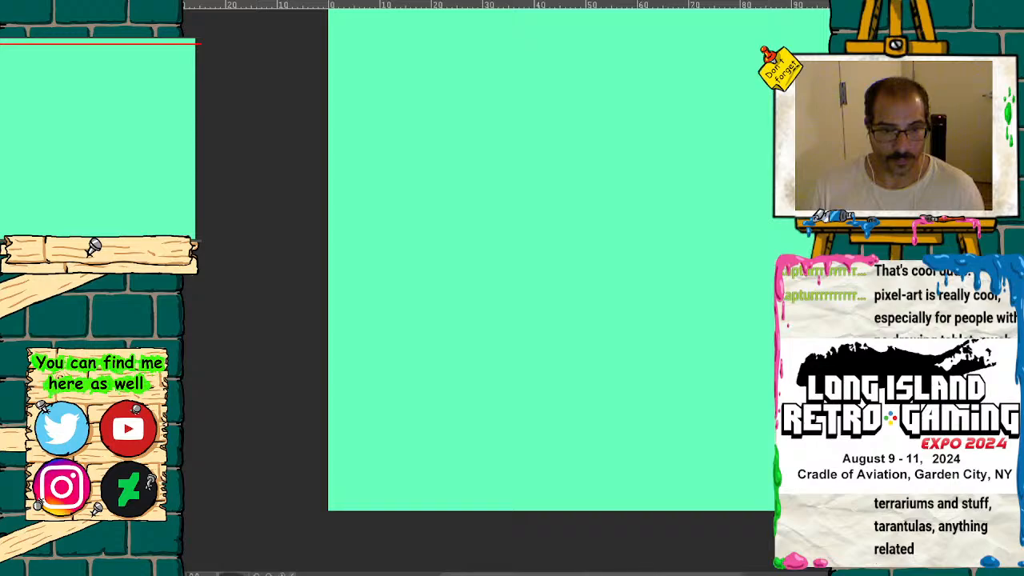
{"action": "key", "text": "ctrl+z"}
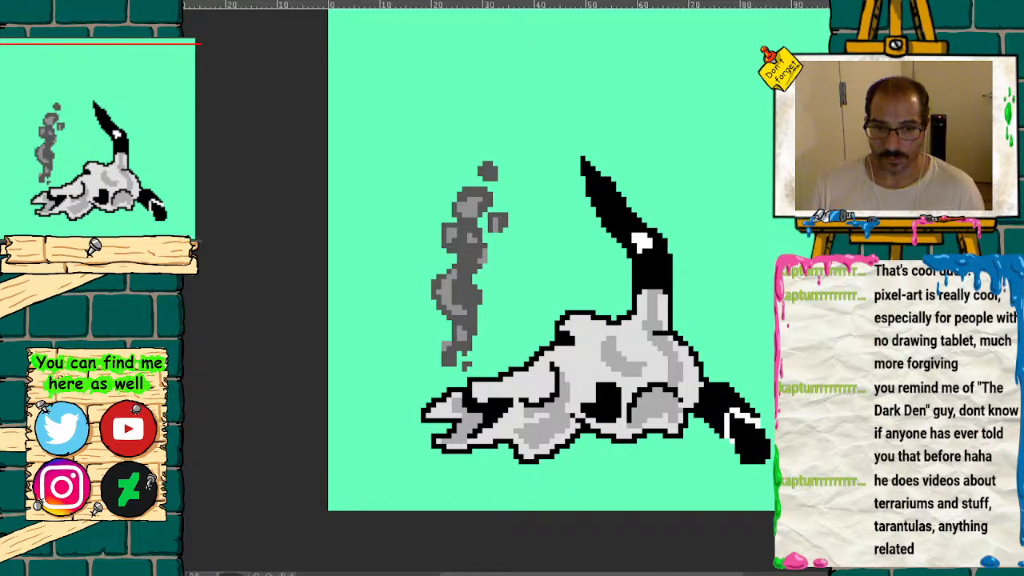
{"action": "key", "text": "Left"}
{"action": "key", "text": "Right"}
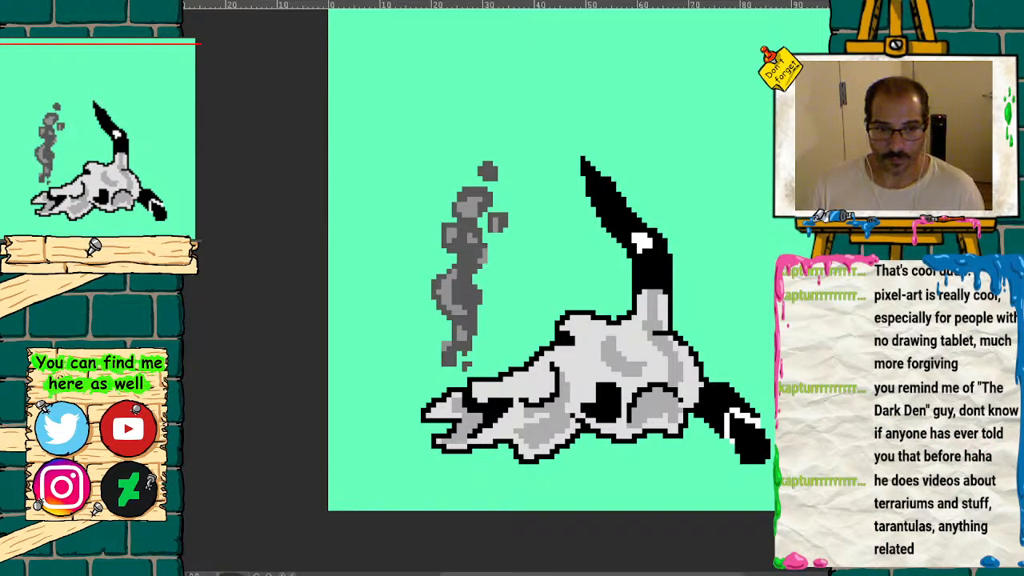
{"action": "key", "text": "Right"}
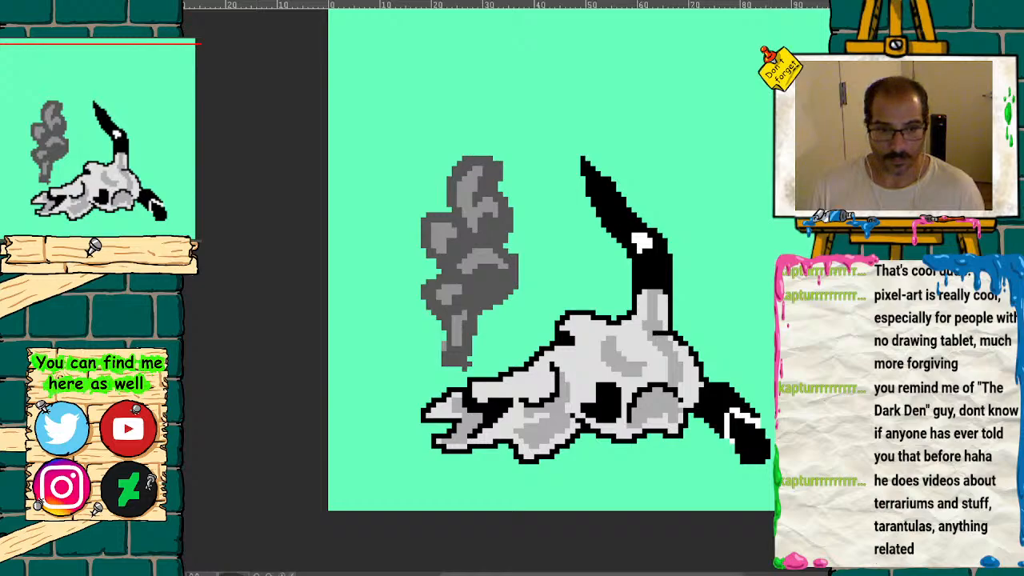
{"action": "key", "text": "ctrl+z"}
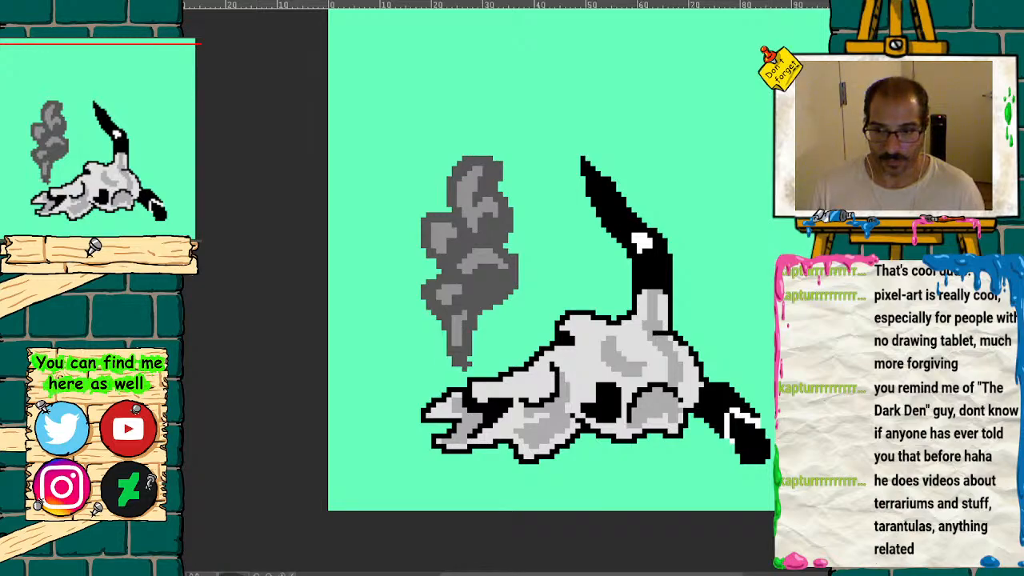
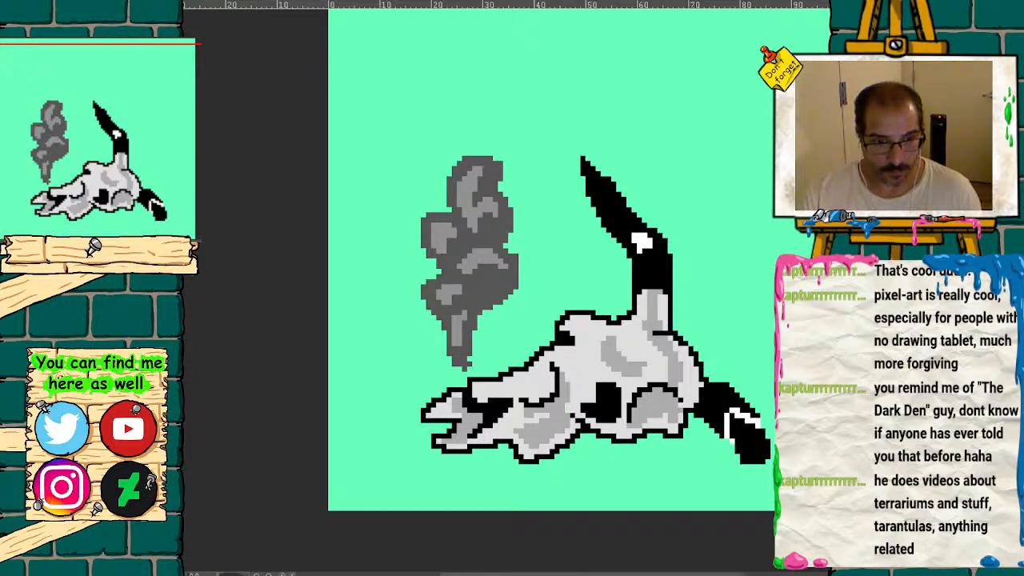
- Flip through the smoke frames to compare the smaller smoke cloud with the full clouds
{"action": "key", "text": "ctrl+a"}
{"action": "key", "text": "Delete"}
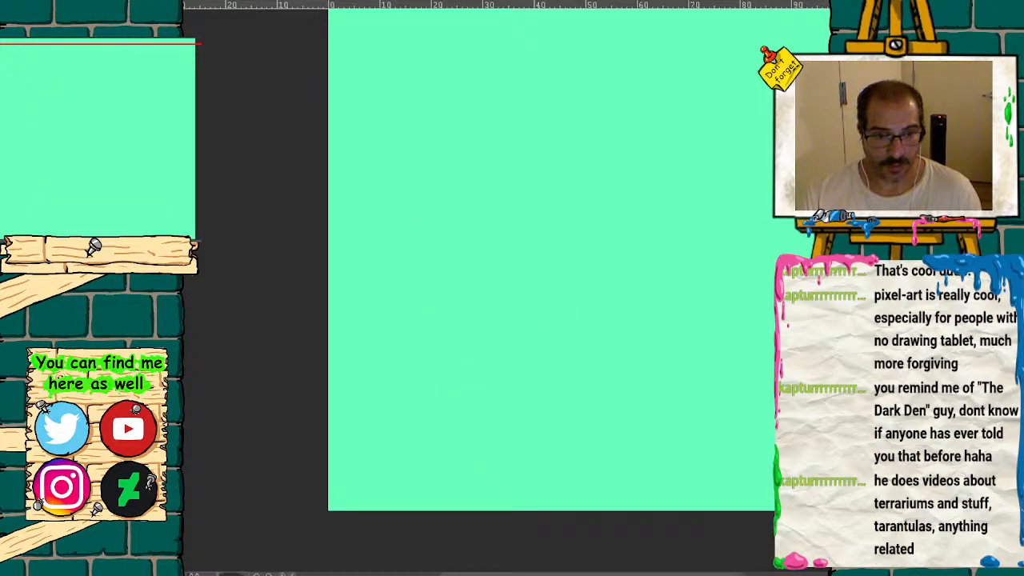
{"action": "key", "text": "ctrl+z"}
{"action": "key", "text": "ctrl+z"}
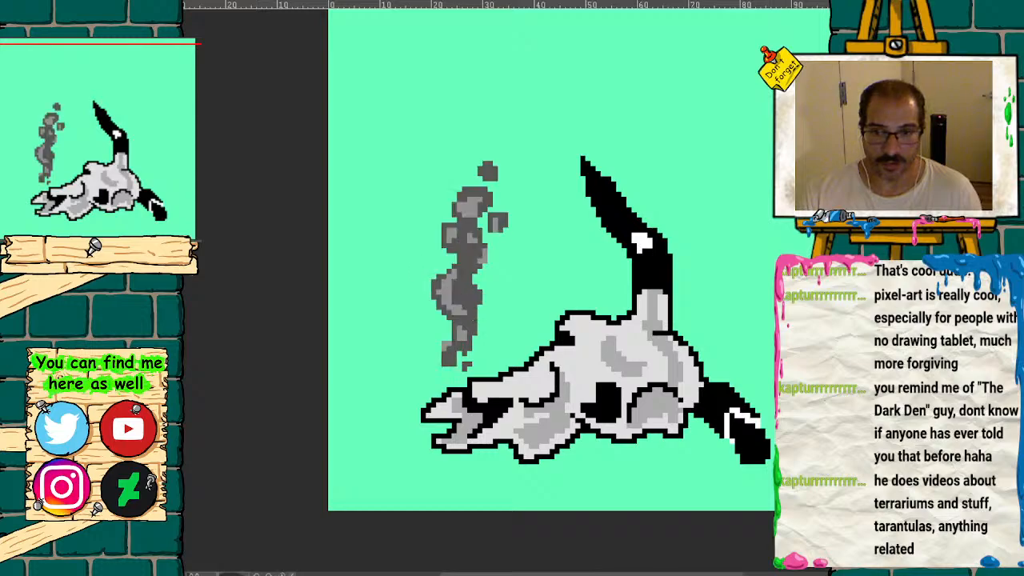
{"action": "key", "text": "ctrl+z"}
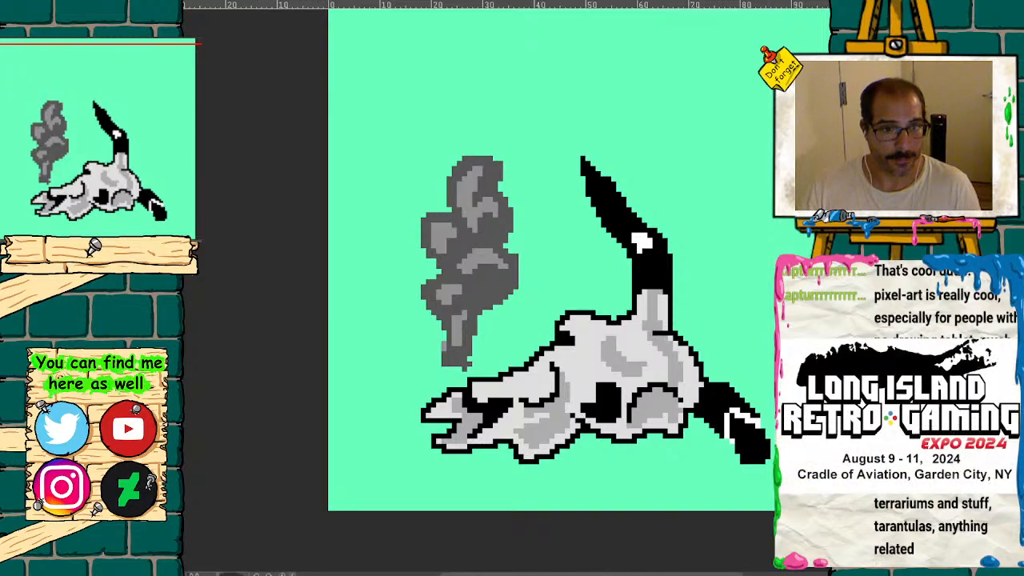
- On the full cloud frame with the narrower base, erase the lower left bulge, the lower right edge and the bottom of the stem
{"action": "scroll", "coordinate": [523, 290], "scroll_direction": "up", "scroll_amount": 1}
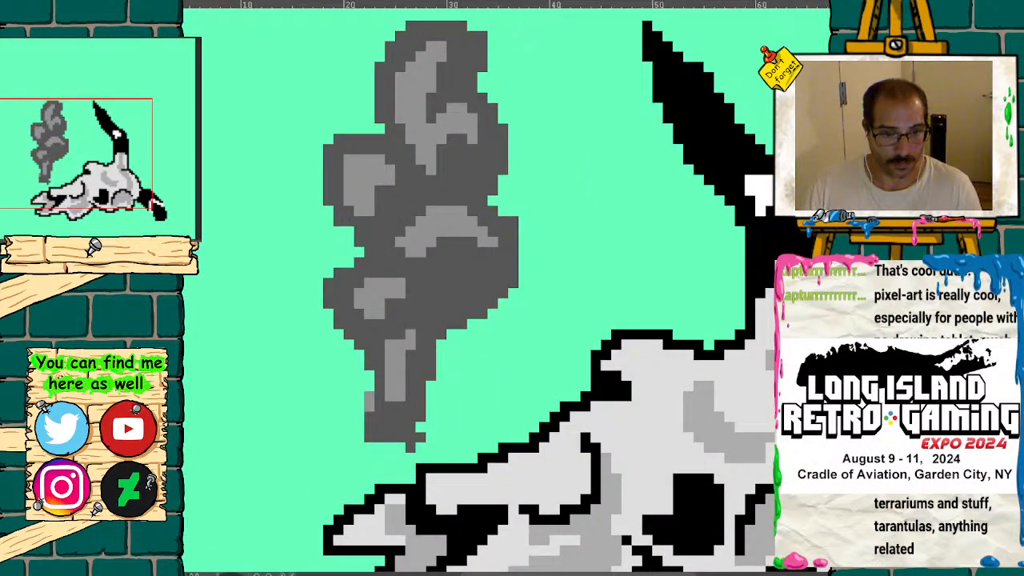
{"action": "key", "text": "ctrl+z"}
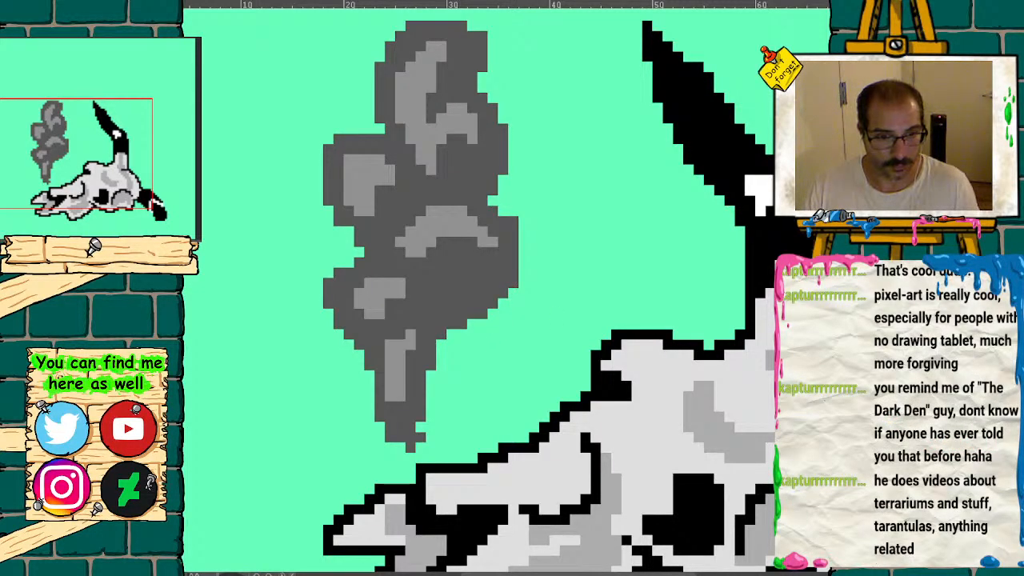
{"action": "left_click_drag", "start_coordinate": [508, 286], "coordinate": [462, 323]}
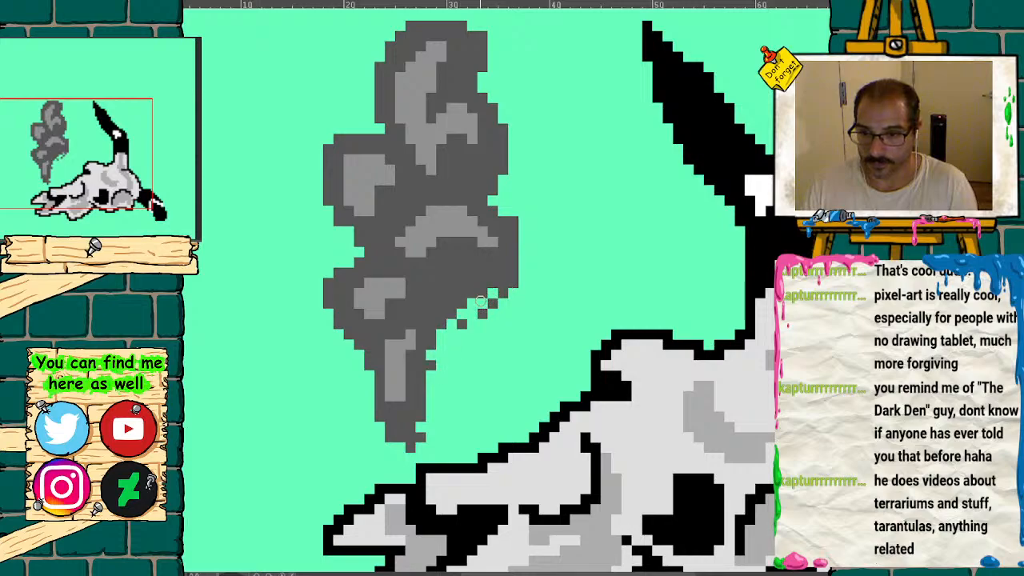
{"action": "left_click_drag", "start_coordinate": [329, 277], "coordinate": [374, 329]}
{"action": "left_click_drag", "start_coordinate": [336, 294], "coordinate": [389, 397]}
{"action": "mouse_move", "coordinate": [352, 272]}
{"action": "left_mouse_down"}
{"action": "mouse_move", "coordinate": [344, 330]}
{"action": "mouse_move", "coordinate": [365, 337]}
{"action": "mouse_move", "coordinate": [391, 406]}
{"action": "mouse_move", "coordinate": [385, 432]}
{"action": "mouse_move", "coordinate": [400, 408]}
{"action": "mouse_move", "coordinate": [410, 438]}
{"action": "left_mouse_up"}
{"action": "left_click", "coordinate": [328, 303]}
{"action": "left_click_drag", "start_coordinate": [472, 293], "coordinate": [436, 299]}
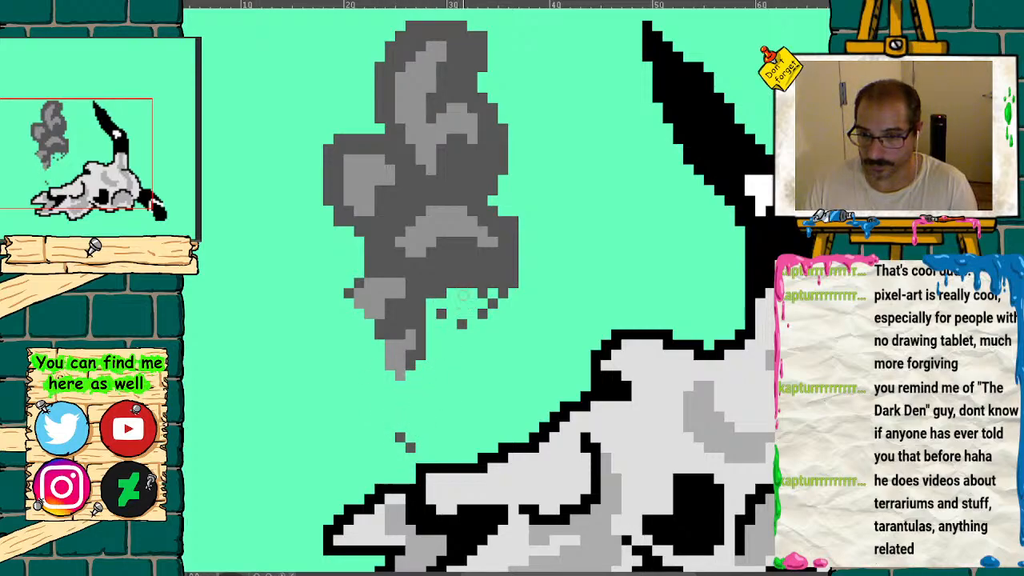
{"action": "mouse_move", "coordinate": [499, 216]}
{"action": "left_mouse_down"}
{"action": "mouse_move", "coordinate": [507, 272]}
{"action": "mouse_move", "coordinate": [485, 295]}
{"action": "mouse_move", "coordinate": [446, 286]}
{"action": "left_mouse_up"}
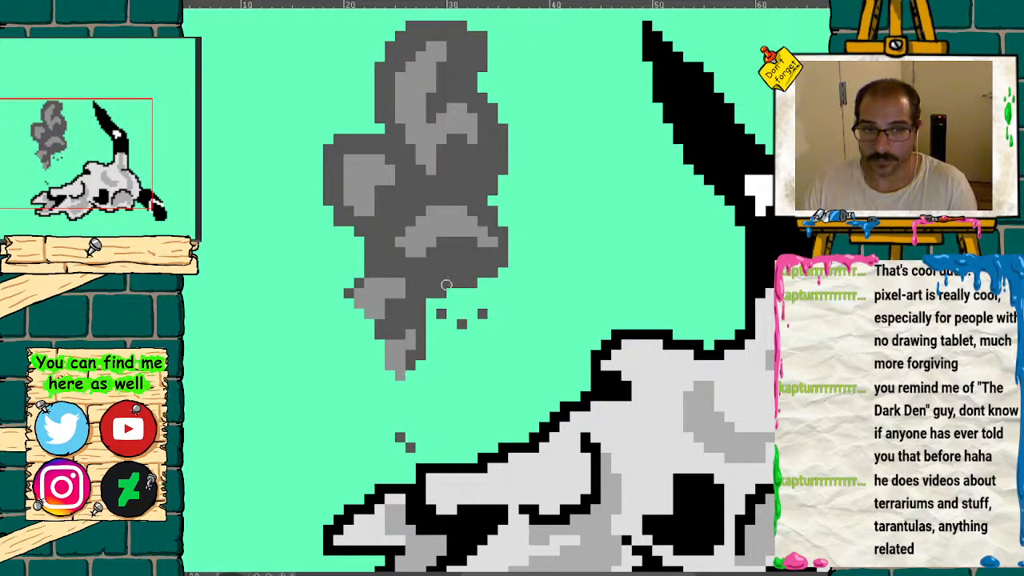
- Erase the right side of the cloud's upper lobe, thin the lower stem from the left, and remove the stray pixels around it
{"action": "left_click_drag", "start_coordinate": [55, 158], "coordinate": [55, 142]}
{"action": "mouse_move", "coordinate": [470, 109]}
{"action": "left_mouse_down"}
{"action": "mouse_move", "coordinate": [488, 181]}
{"action": "mouse_move", "coordinate": [470, 120]}
{"action": "mouse_move", "coordinate": [464, 164]}
{"action": "mouse_move", "coordinate": [474, 142]}
{"action": "left_mouse_up"}
{"action": "mouse_move", "coordinate": [370, 357]}
{"action": "left_mouse_down"}
{"action": "mouse_move", "coordinate": [367, 390]}
{"action": "mouse_move", "coordinate": [349, 400]}
{"action": "left_mouse_up"}
{"action": "left_click_drag", "start_coordinate": [399, 513], "coordinate": [411, 524]}
{"action": "left_click", "coordinate": [370, 390]}
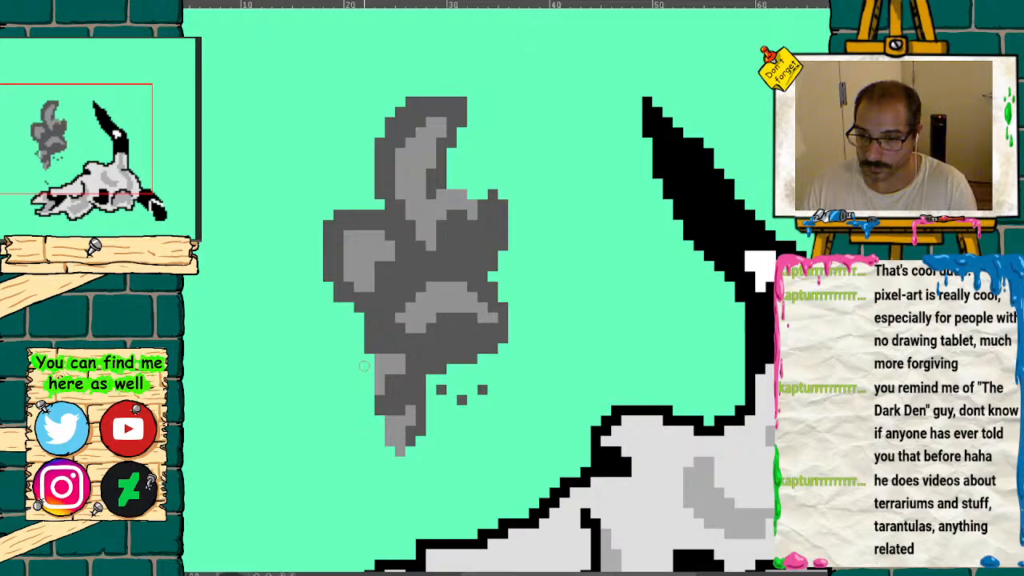
{"action": "left_click_drag", "start_coordinate": [380, 379], "coordinate": [391, 445]}
{"action": "left_click_drag", "start_coordinate": [380, 398], "coordinate": [380, 412]}
{"action": "left_click_drag", "start_coordinate": [461, 401], "coordinate": [441, 389]}
{"action": "left_click", "coordinate": [482, 390]}
- Shrink the cloud's left and right lobes, keep dark grey around the highlights, and trim the upper plume's tip
{"action": "left_click_drag", "start_coordinate": [492, 196], "coordinate": [502, 237]}
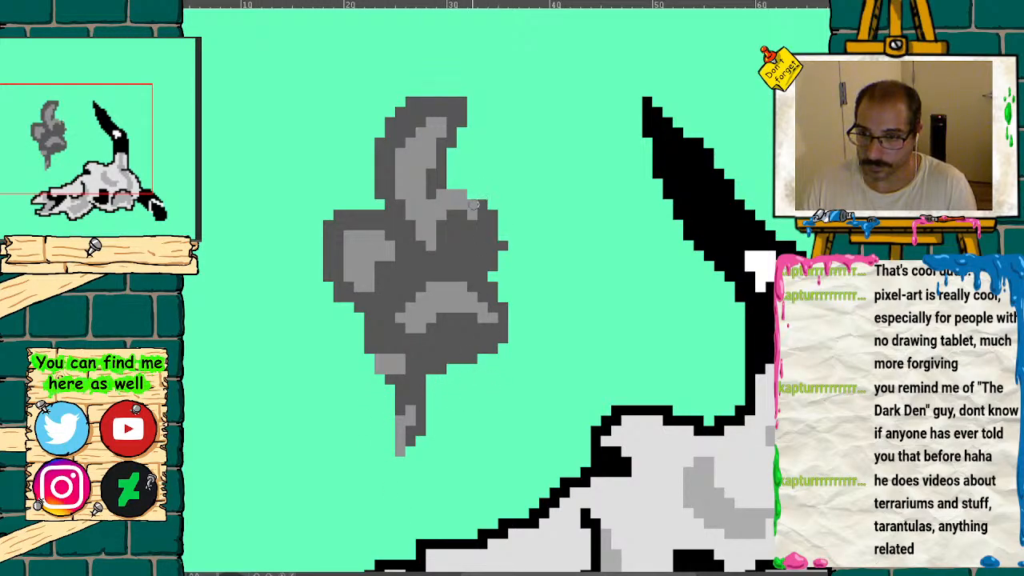
{"action": "mouse_move", "coordinate": [343, 213]}
{"action": "left_mouse_down"}
{"action": "mouse_move", "coordinate": [328, 227]}
{"action": "mouse_move", "coordinate": [338, 298]}
{"action": "left_mouse_up"}
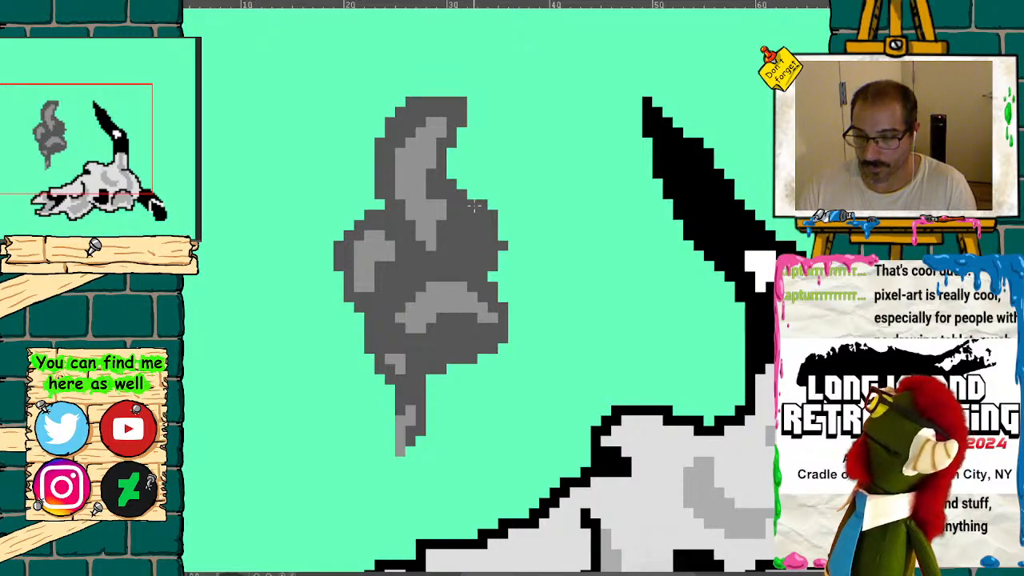
{"action": "mouse_move", "coordinate": [489, 211]}
{"action": "left_mouse_down"}
{"action": "mouse_move", "coordinate": [496, 238]}
{"action": "mouse_move", "coordinate": [480, 262]}
{"action": "mouse_move", "coordinate": [499, 269]}
{"action": "left_mouse_up"}
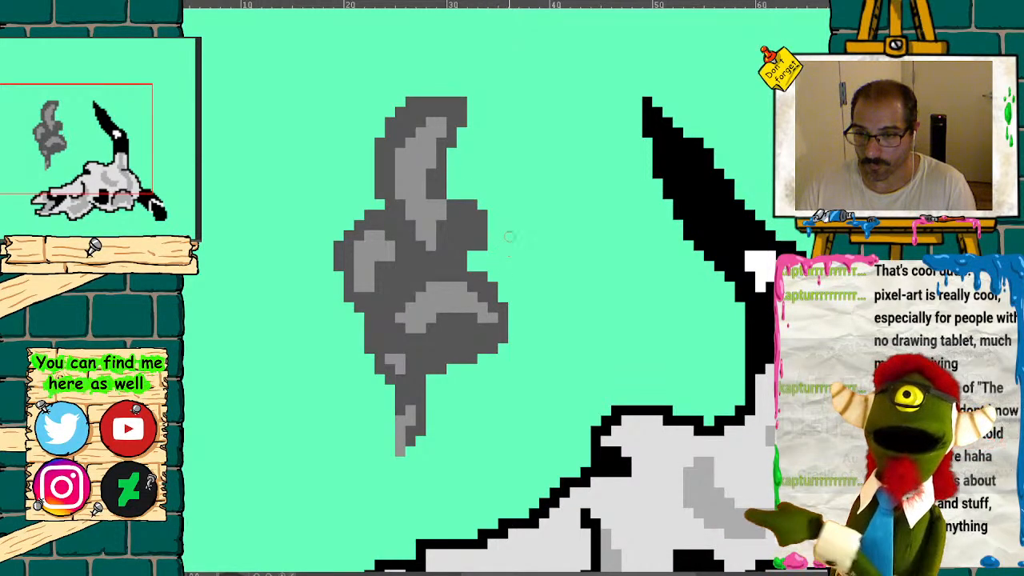
{"action": "mouse_move", "coordinate": [461, 101]}
{"action": "left_mouse_down"}
{"action": "mouse_move", "coordinate": [463, 125]}
{"action": "mouse_move", "coordinate": [416, 95]}
{"action": "mouse_move", "coordinate": [379, 144]}
{"action": "left_mouse_up"}
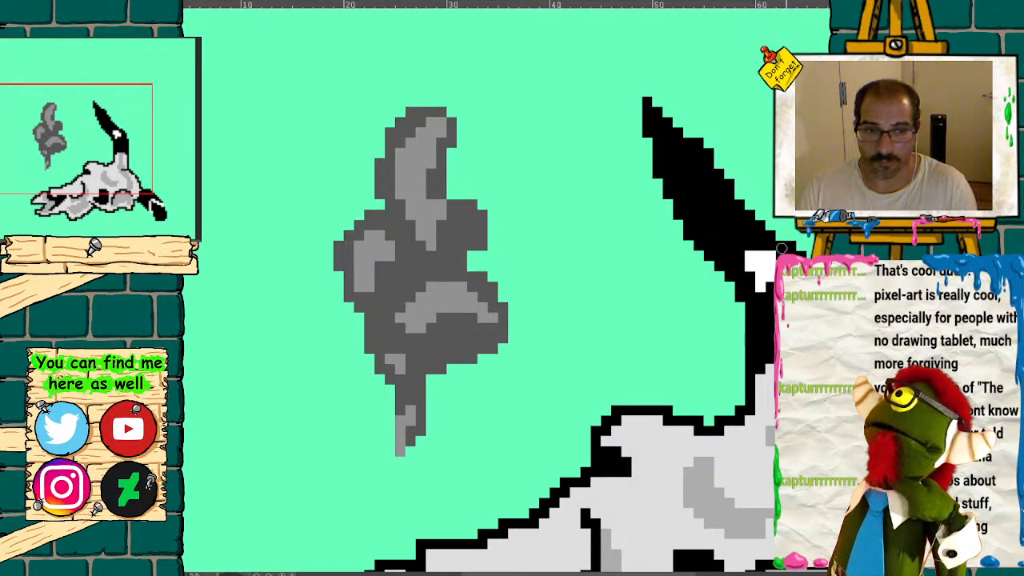
- View the whole drawing and flip through the smoke frames to compare the shrunken cloud with the wisp and full cloud
{"action": "key", "text": "ctrl+0"}
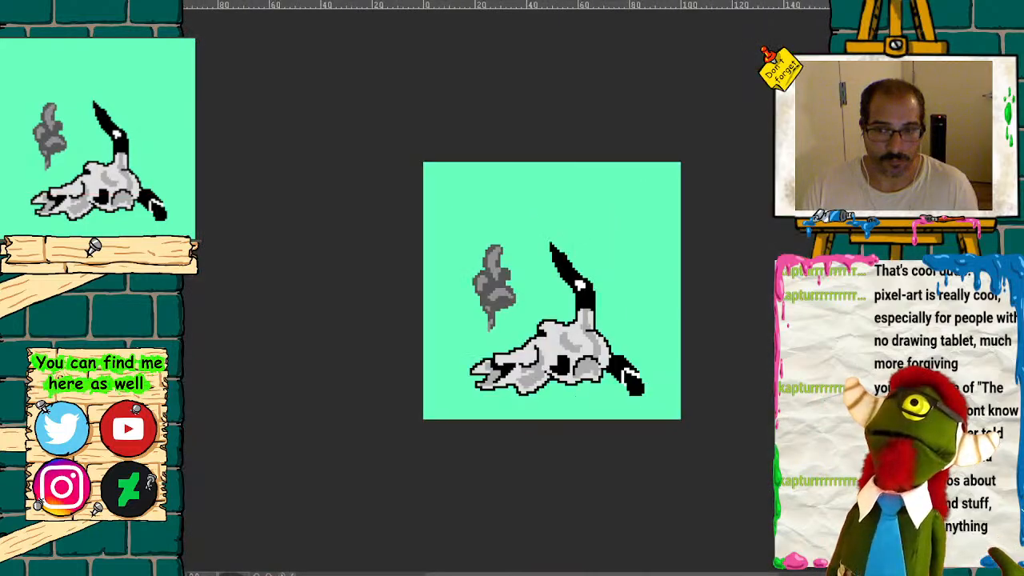
{"action": "key", "text": "ctrl+plus"}
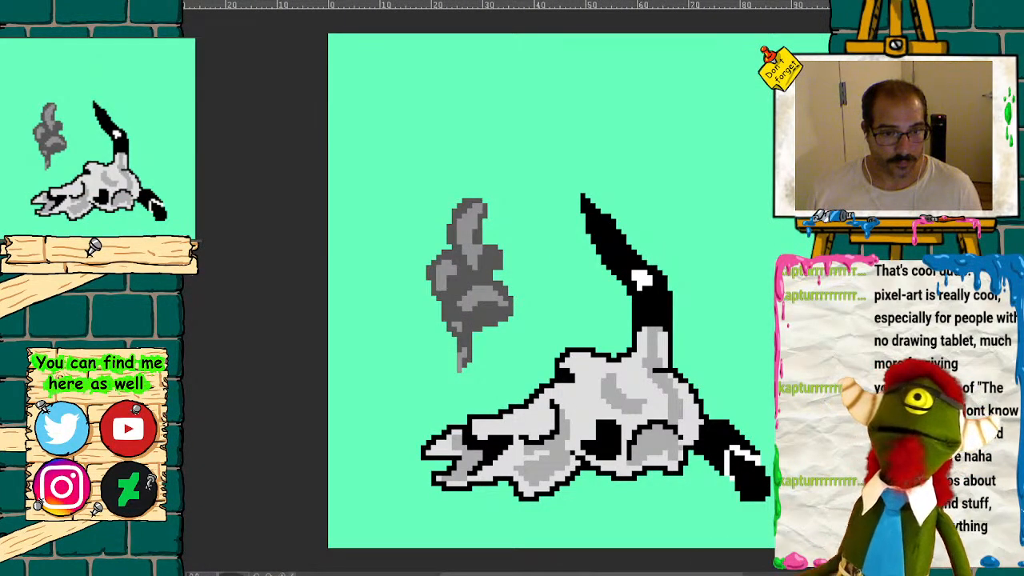
{"action": "key", "text": "Delete"}
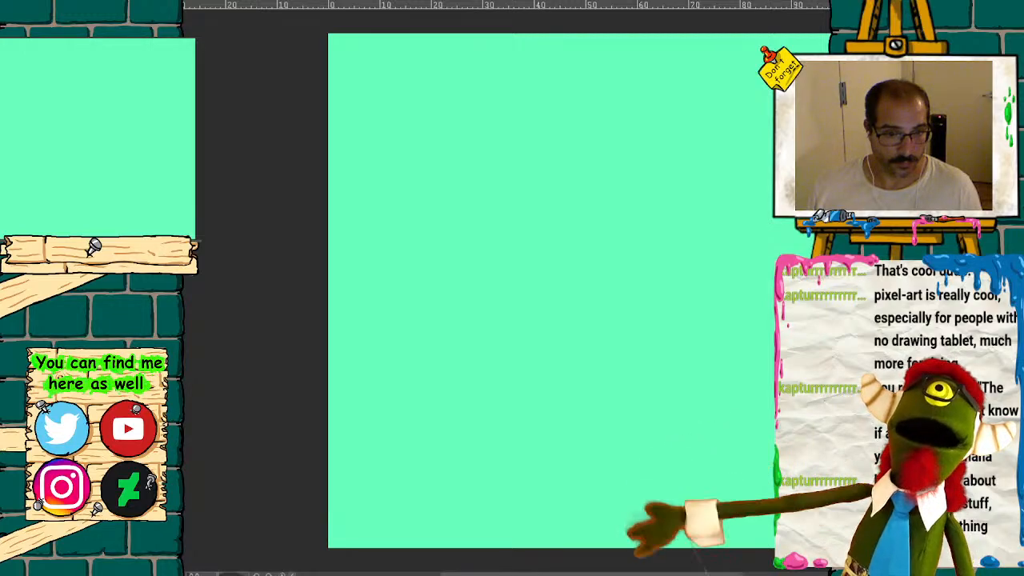
{"action": "key", "text": "ctrl+z"}
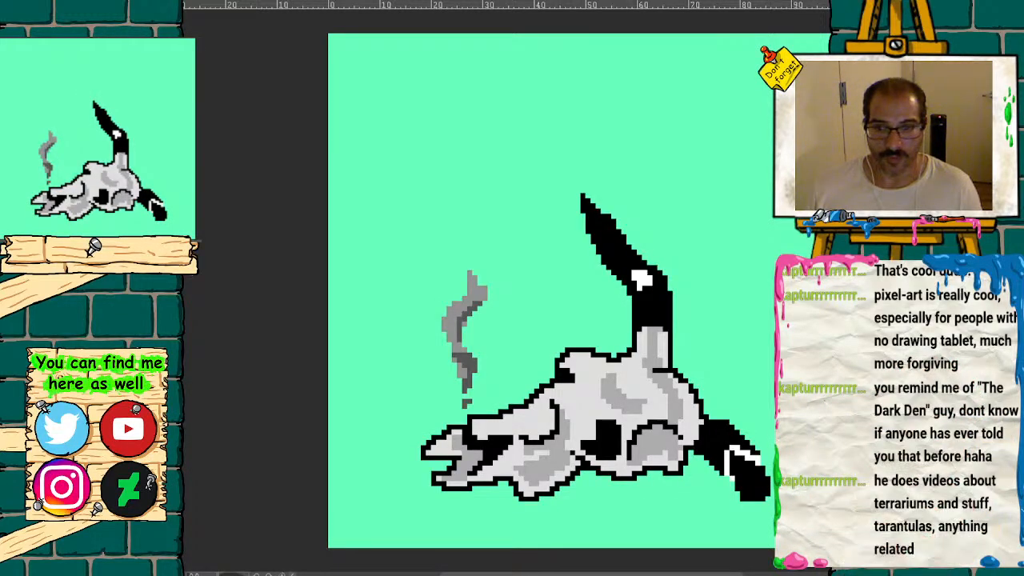
{"action": "key", "text": "Right"}
{"action": "key", "text": "Right"}
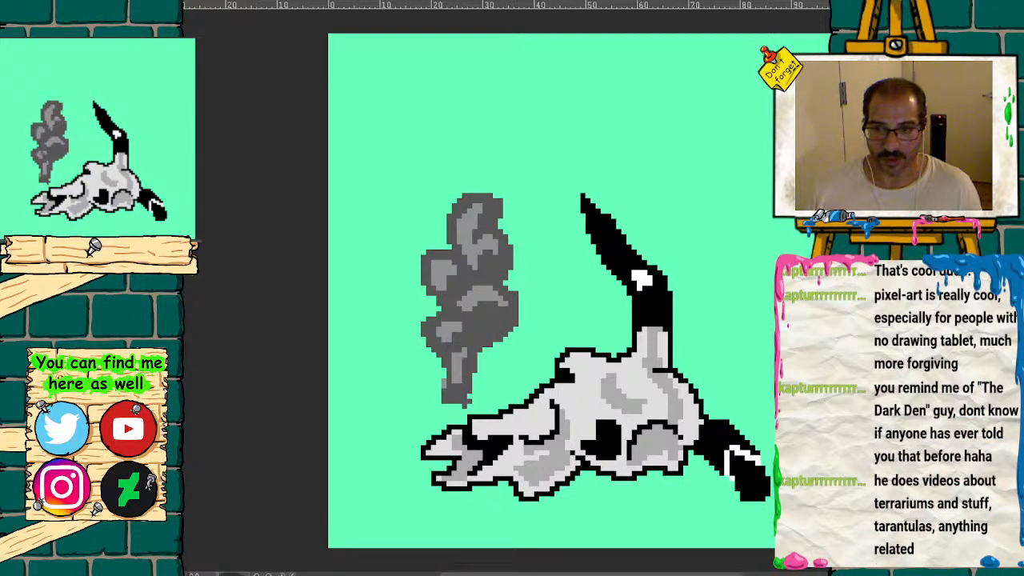
{"action": "key", "text": "Delete"}
{"action": "key", "text": "ctrl+z"}
{"action": "key", "text": "Delete"}
{"action": "key", "text": "ctrl+z"}
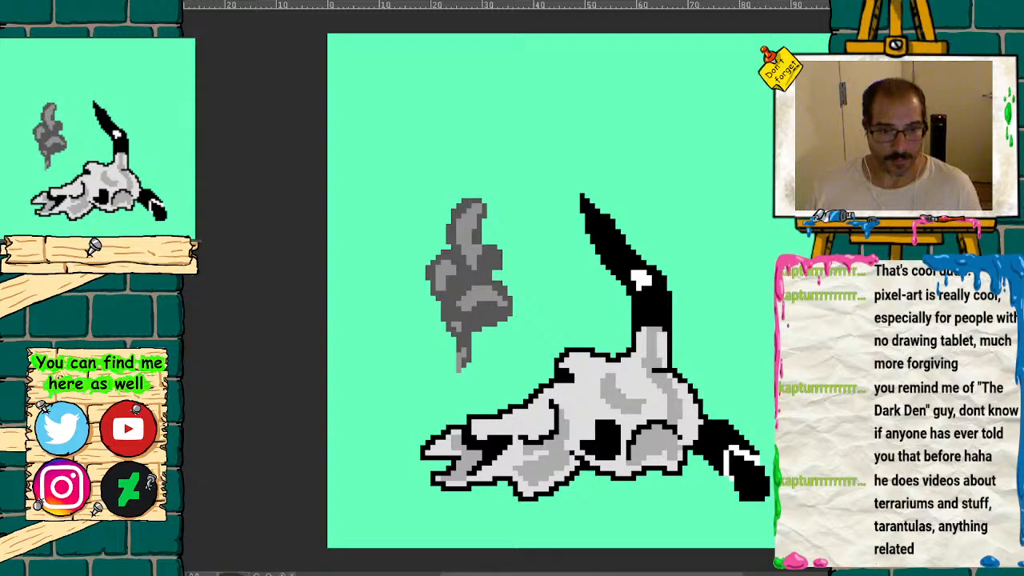
- Cut gaps into the cloud beside its left and right lobes, then thin the upper plume and shorten its curled tip
{"action": "scroll", "coordinate": [518, 293], "scroll_direction": "up", "scroll_amount": 2}
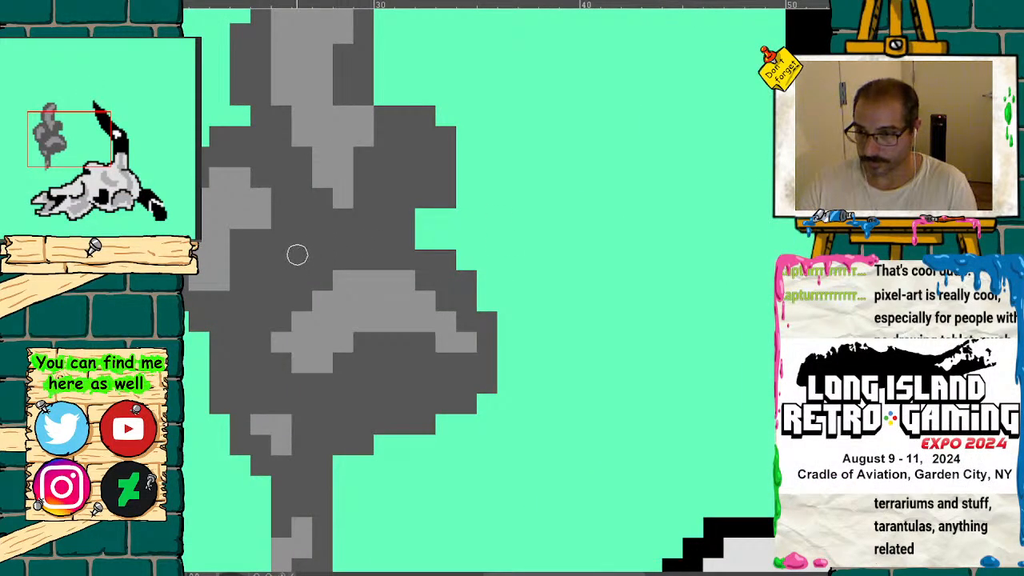
{"action": "mouse_move", "coordinate": [283, 261]}
{"action": "left_mouse_down"}
{"action": "mouse_move", "coordinate": [321, 239]}
{"action": "mouse_move", "coordinate": [262, 306]}
{"action": "mouse_move", "coordinate": [301, 223]}
{"action": "mouse_move", "coordinate": [280, 201]}
{"action": "mouse_move", "coordinate": [319, 231]}
{"action": "left_mouse_up"}
{"action": "left_click_drag", "start_coordinate": [397, 160], "coordinate": [383, 199]}
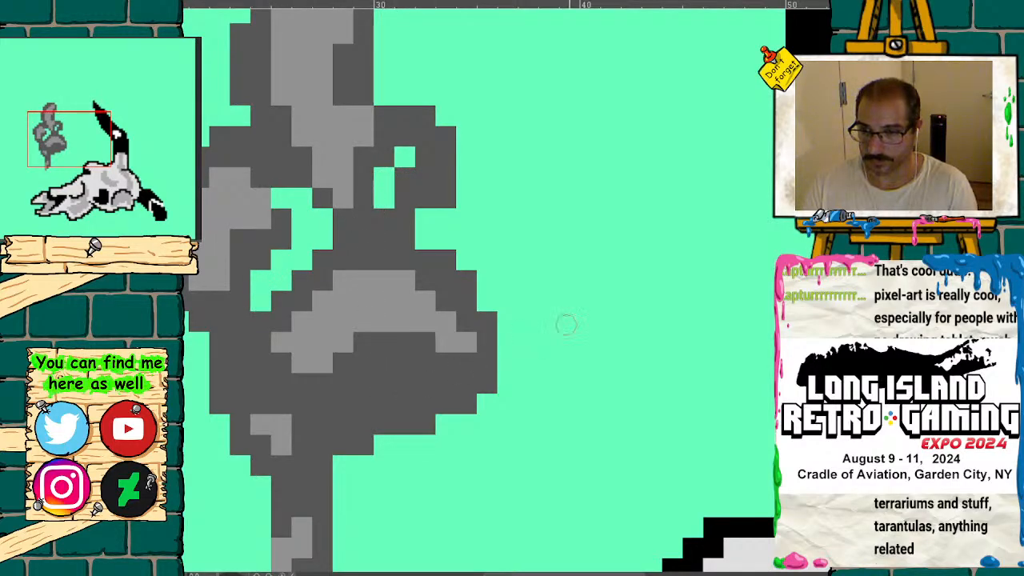
{"action": "left_click_drag", "start_coordinate": [94, 144], "coordinate": [56, 144]}
{"action": "mouse_move", "coordinate": [466, 184]}
{"action": "left_mouse_down"}
{"action": "mouse_move", "coordinate": [451, 185]}
{"action": "mouse_move", "coordinate": [473, 86]}
{"action": "mouse_move", "coordinate": [464, 140]}
{"action": "mouse_move", "coordinate": [486, 102]}
{"action": "mouse_move", "coordinate": [473, 171]}
{"action": "mouse_move", "coordinate": [496, 91]}
{"action": "mouse_move", "coordinate": [468, 94]}
{"action": "mouse_move", "coordinate": [477, 170]}
{"action": "left_mouse_up"}
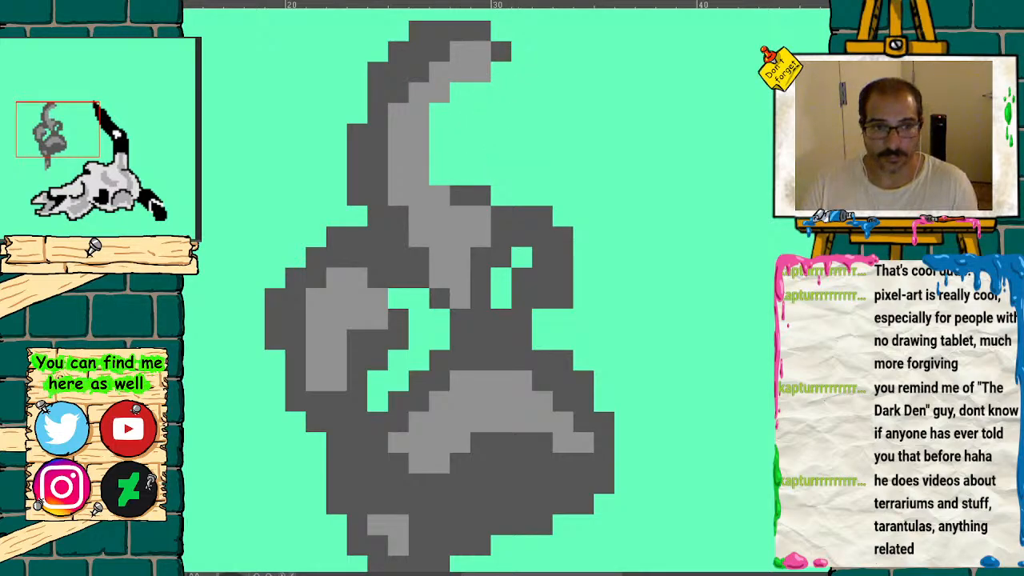
{"action": "scroll", "coordinate": [521, 156], "scroll_direction": "down", "scroll_amount": 3}
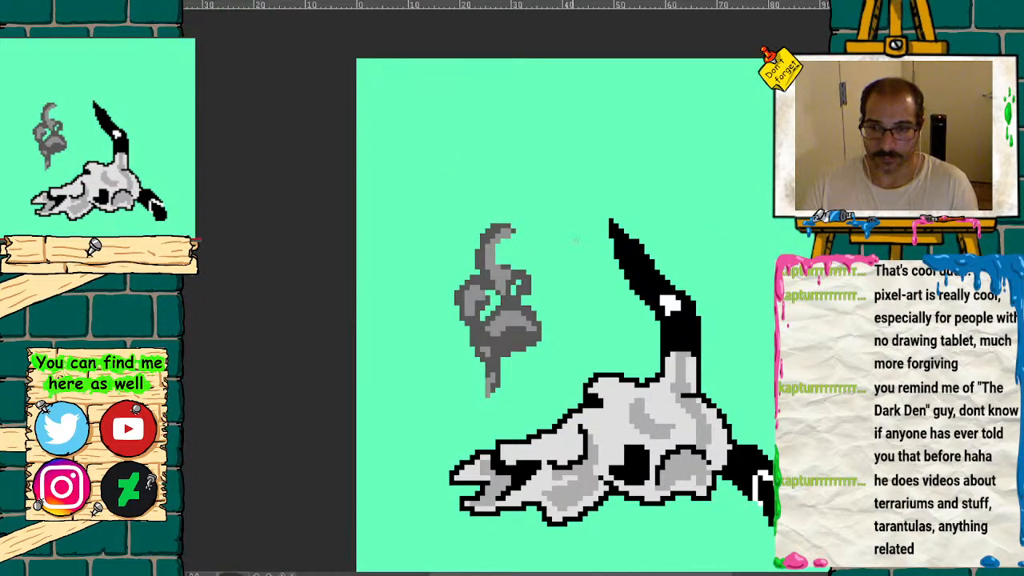
{"action": "mouse_move", "coordinate": [493, 223]}
{"action": "left_mouse_down"}
{"action": "mouse_move", "coordinate": [510, 233]}
{"action": "mouse_move", "coordinate": [498, 225]}
{"action": "left_mouse_up"}
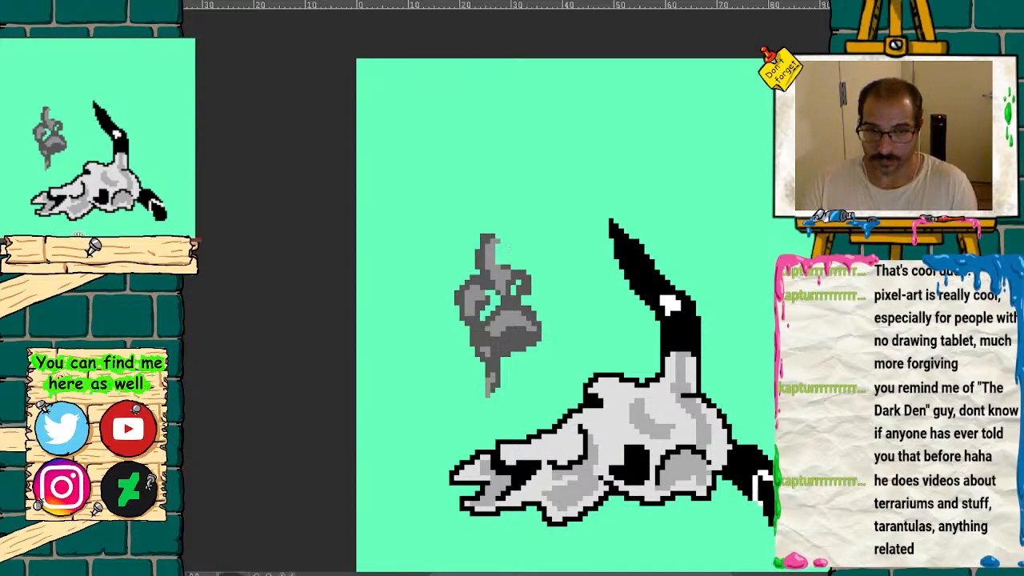
- Outline the upper plume's right edge in dark grey and hollow out the right lobe into a thin loop
{"action": "scroll", "coordinate": [505, 248], "scroll_direction": "up", "scroll_amount": 3}
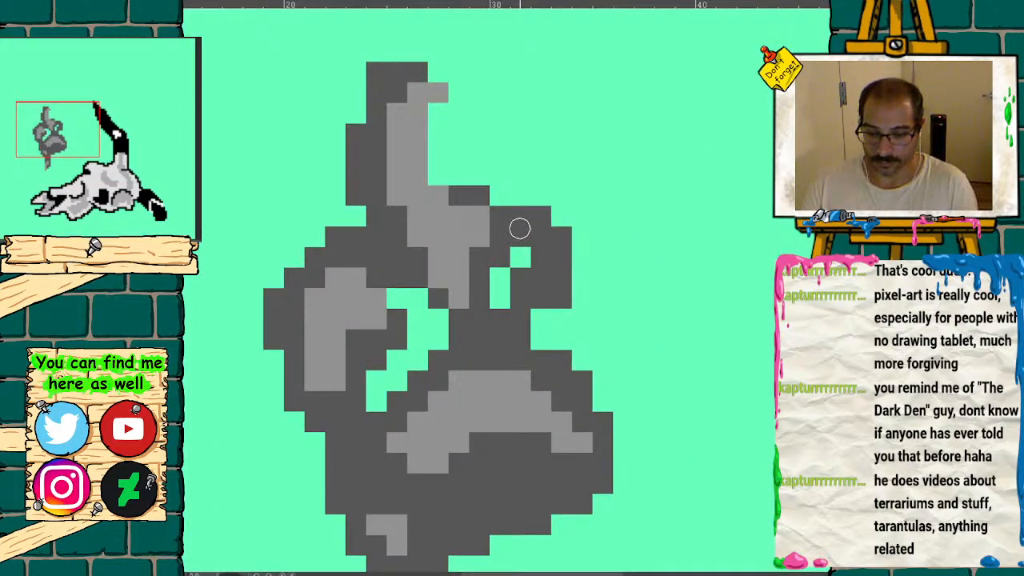
{"action": "mouse_move", "coordinate": [437, 71]}
{"action": "left_mouse_down"}
{"action": "mouse_move", "coordinate": [417, 113]}
{"action": "mouse_move", "coordinate": [426, 158]}
{"action": "mouse_move", "coordinate": [538, 259]}
{"action": "left_mouse_up"}
{"action": "left_click", "coordinate": [440, 300]}
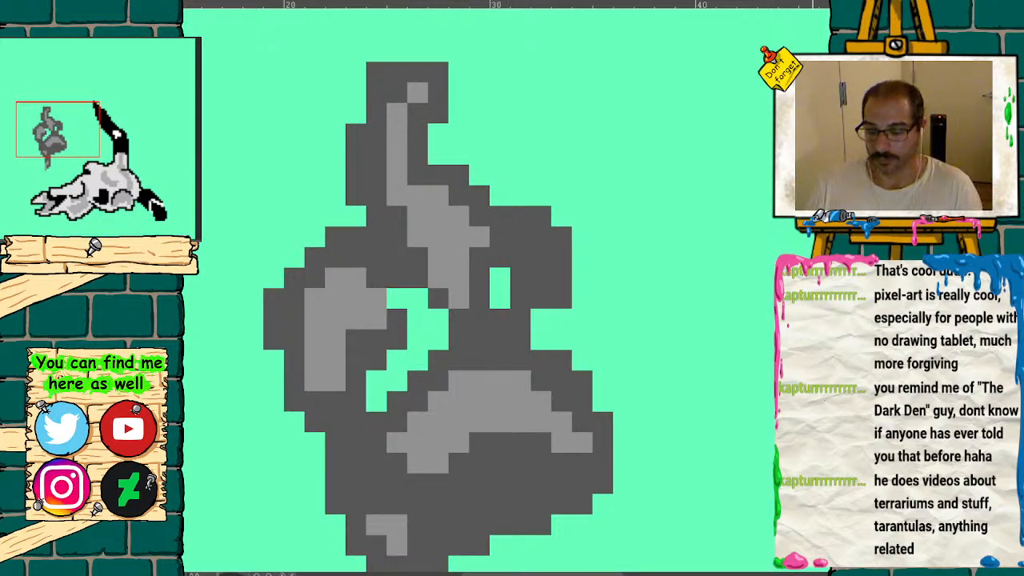
{"action": "mouse_move", "coordinate": [528, 267]}
{"action": "left_mouse_down"}
{"action": "mouse_move", "coordinate": [522, 251]}
{"action": "mouse_move", "coordinate": [538, 251]}
{"action": "mouse_move", "coordinate": [510, 235]}
{"action": "mouse_move", "coordinate": [528, 232]}
{"action": "mouse_move", "coordinate": [557, 267]}
{"action": "mouse_move", "coordinate": [556, 250]}
{"action": "mouse_move", "coordinate": [541, 291]}
{"action": "left_mouse_up"}
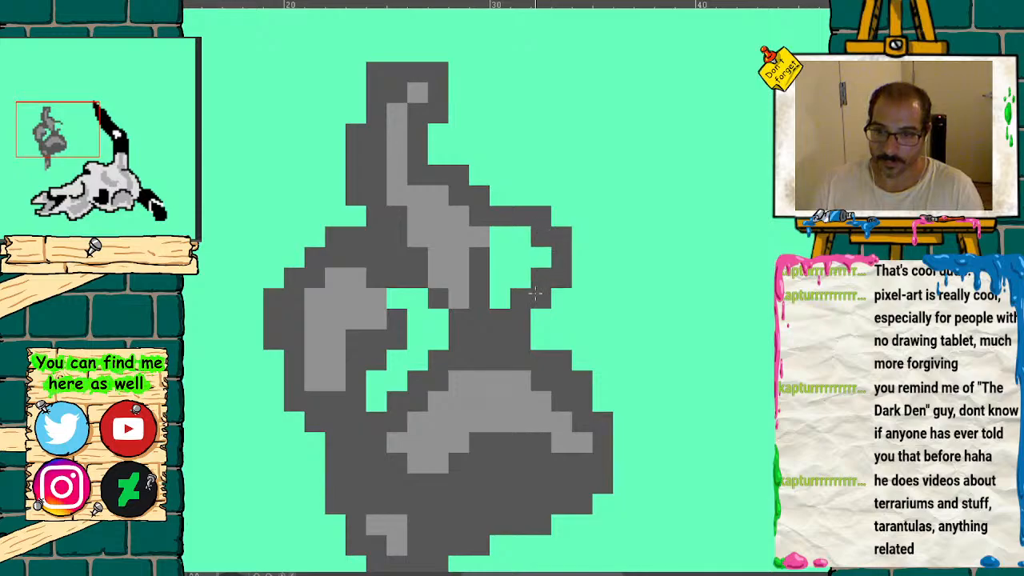
{"action": "left_click_drag", "start_coordinate": [477, 231], "coordinate": [474, 246]}
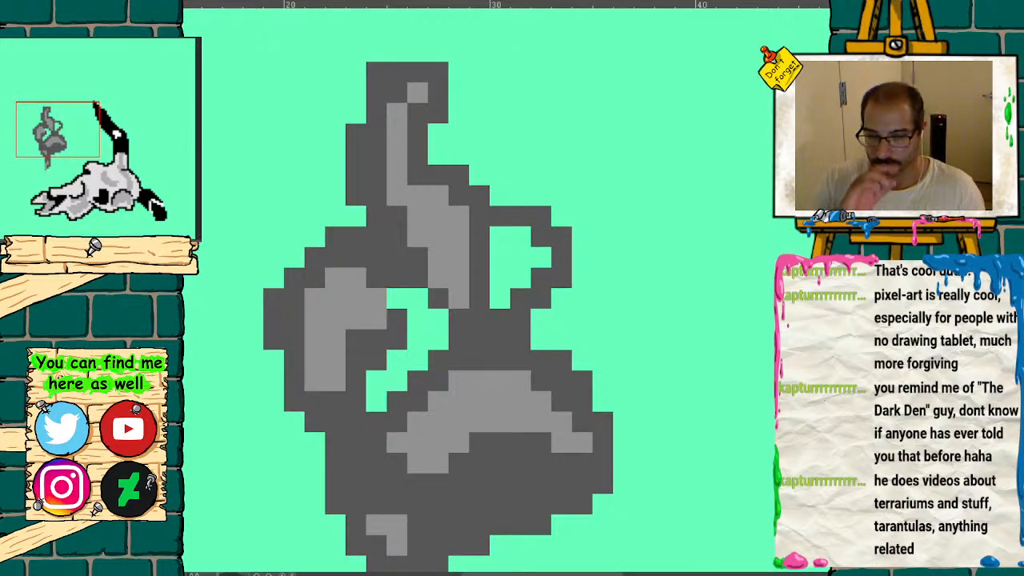
- Erase the thin loop on the right side of the smoke
{"action": "scroll", "coordinate": [528, 216], "scroll_direction": "down", "scroll_amount": 3}
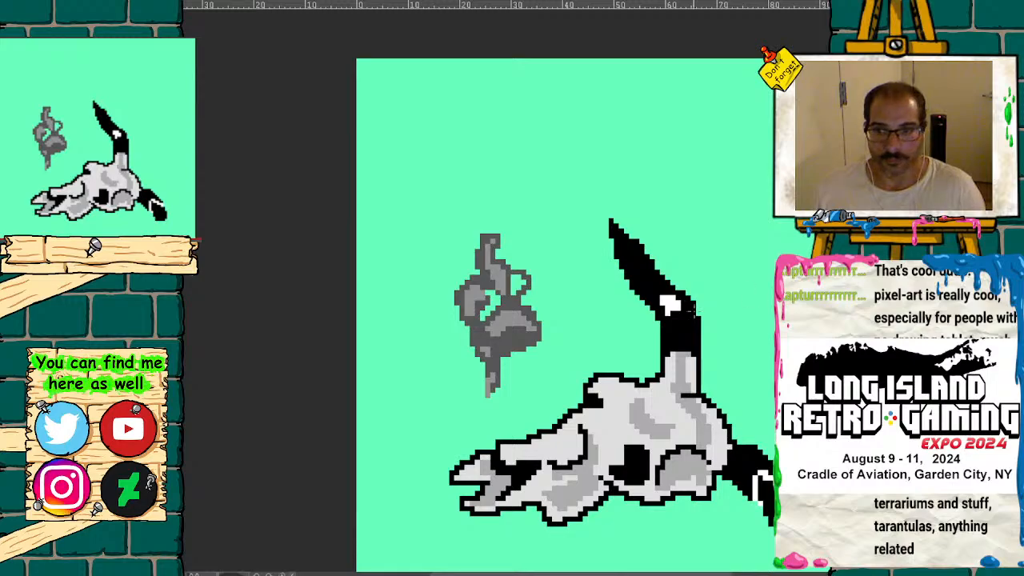
{"action": "scroll", "coordinate": [520, 293], "scroll_direction": "up", "scroll_amount": 1}
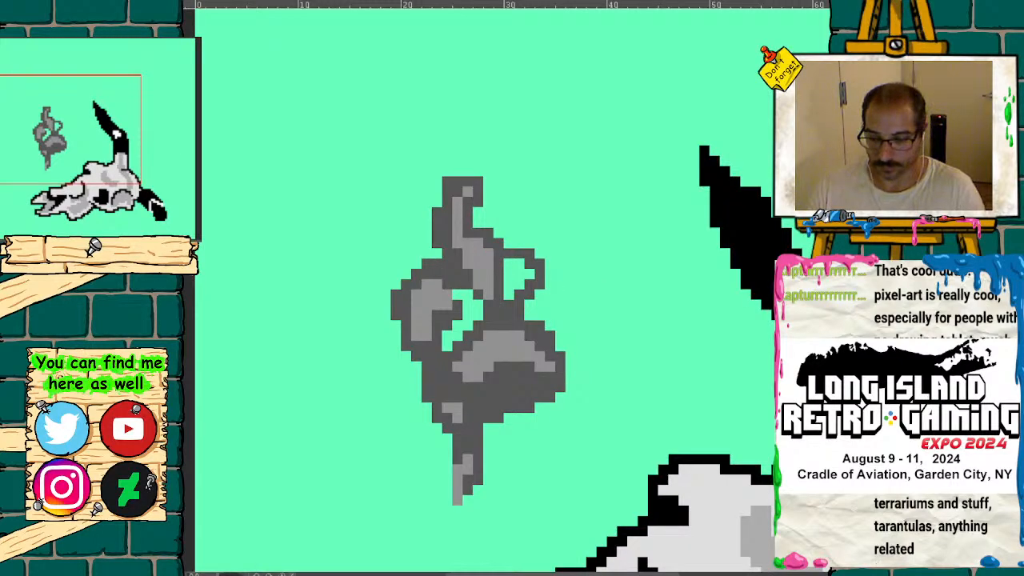
{"action": "mouse_move", "coordinate": [538, 260]}
{"action": "left_mouse_down"}
{"action": "mouse_move", "coordinate": [519, 248]}
{"action": "mouse_move", "coordinate": [509, 264]}
{"action": "mouse_move", "coordinate": [524, 295]}
{"action": "mouse_move", "coordinate": [529, 253]}
{"action": "left_mouse_up"}
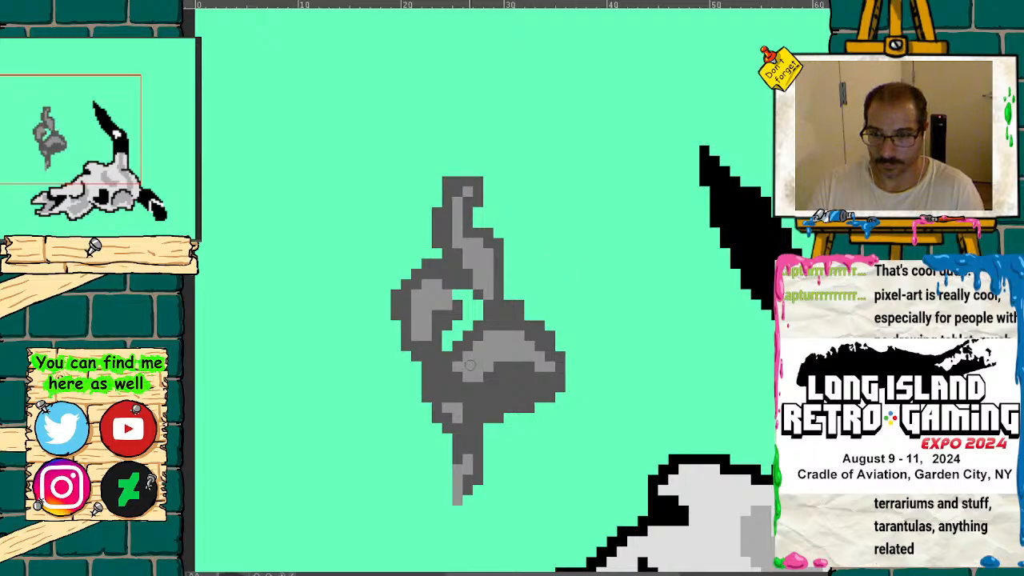
- View the whole drawing and step through the smoke frames from the thinned cloud to the wisp and full cloud
{"action": "scroll", "coordinate": [516, 290], "scroll_direction": "down", "scroll_amount": 1}
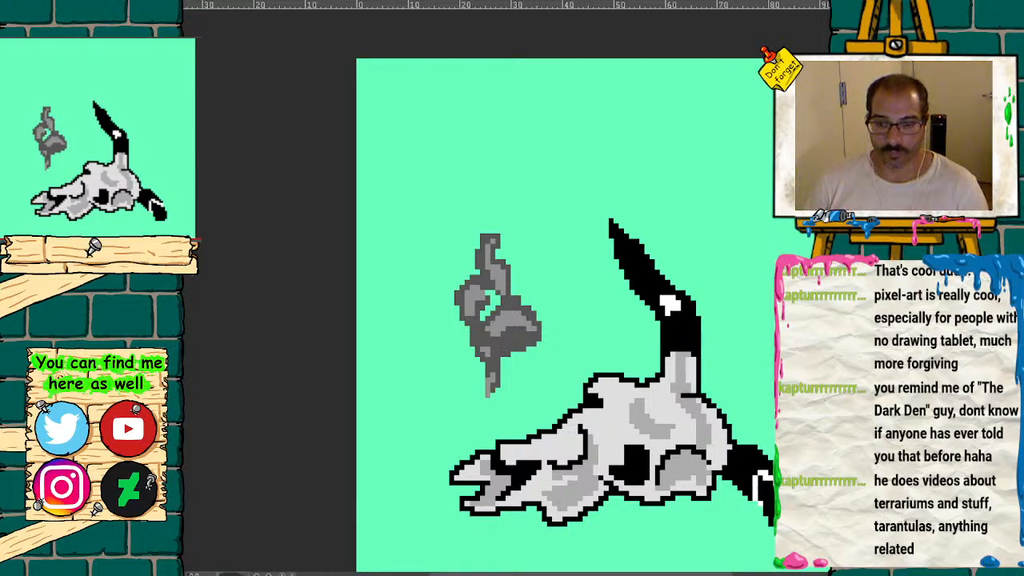
{"action": "left_click_drag", "start_coordinate": [55, 187], "coordinate": [107, 195]}
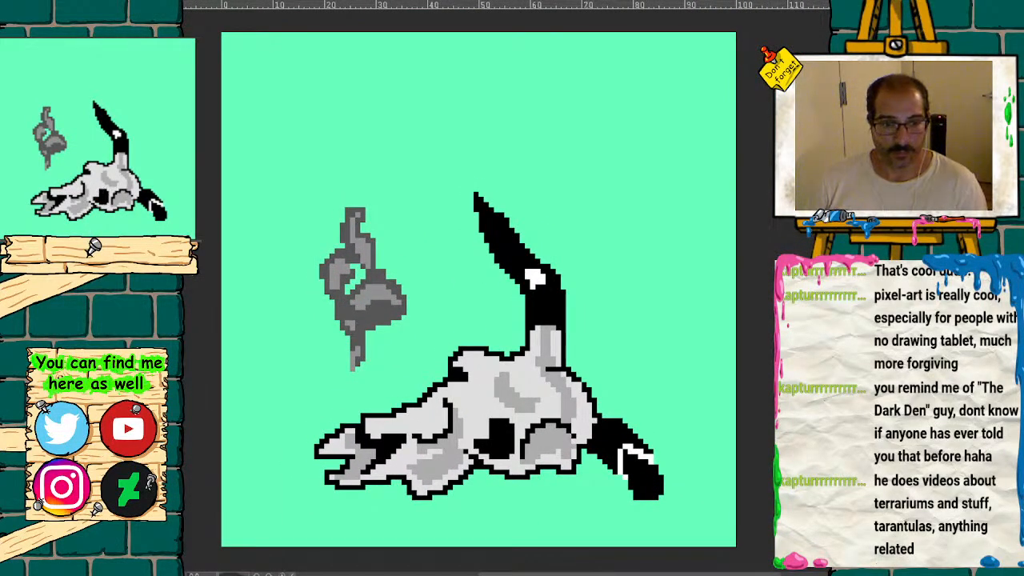
{"action": "key", "text": "Delete"}
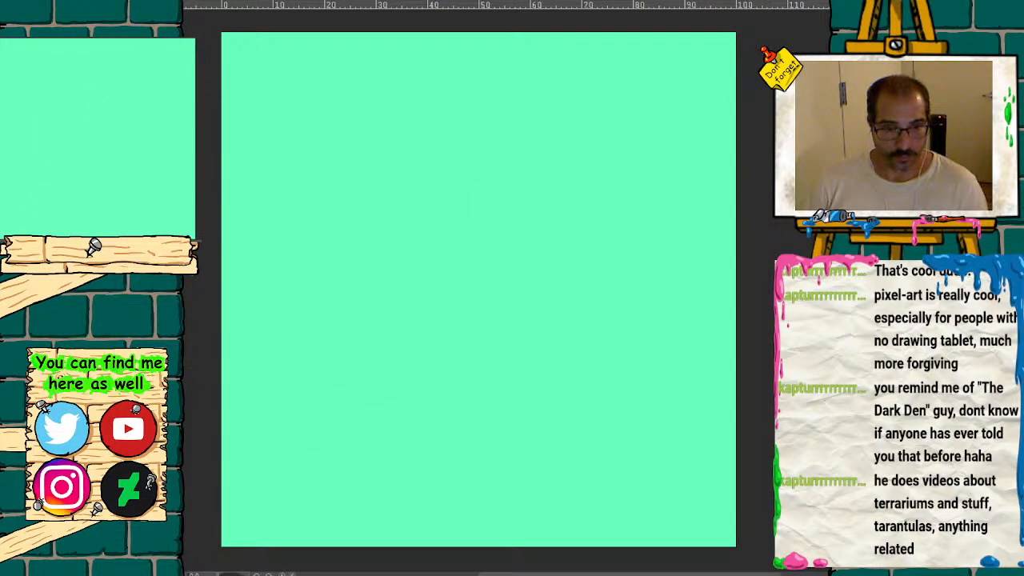
{"action": "key", "text": "ctrl+z"}
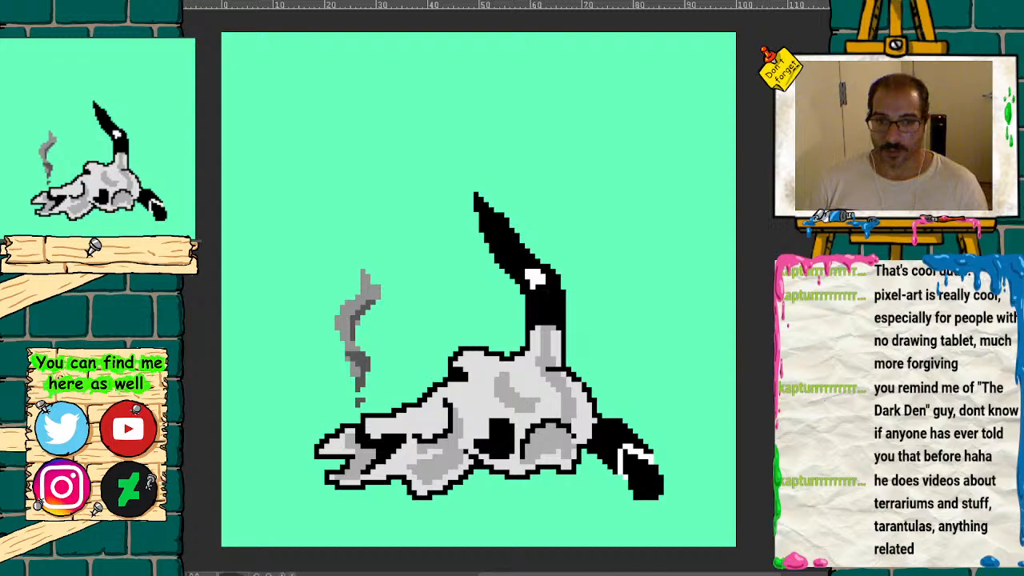
{"action": "key", "text": "ctrl+z"}
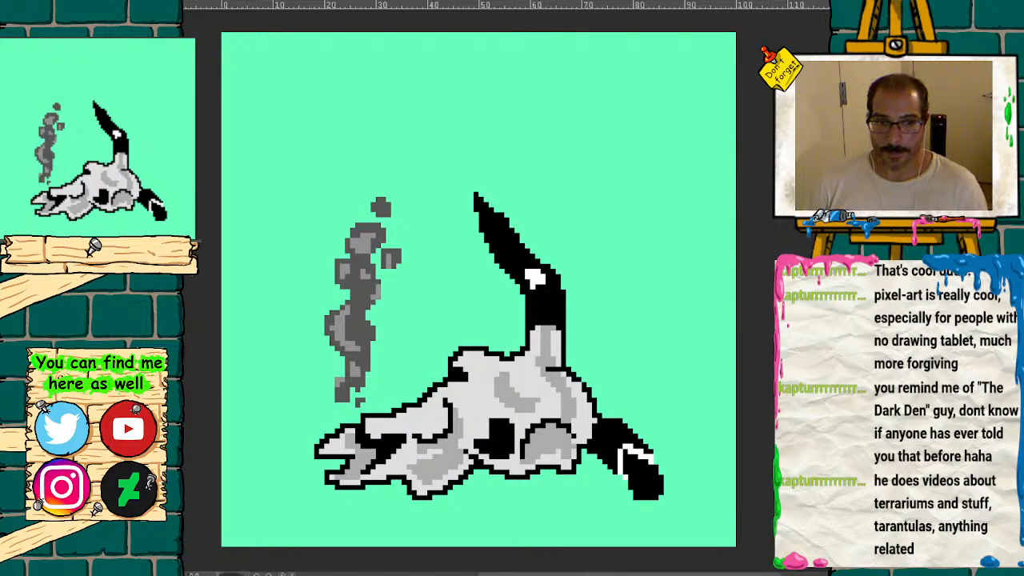
{"action": "key", "text": "ctrl+z"}
{"action": "key", "text": "ctrl+z"}
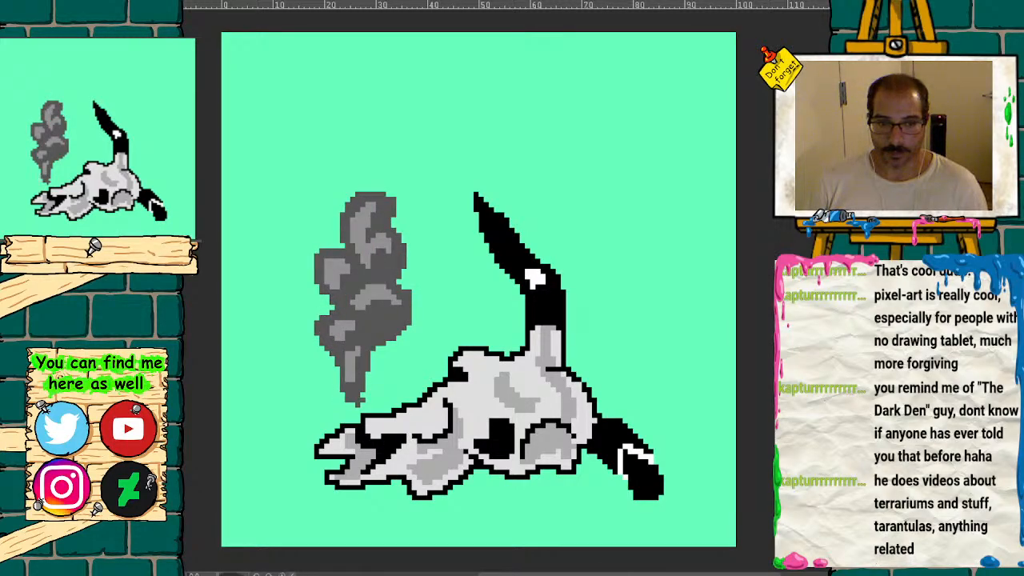
- Flip back and forth between the full cloud and the thinned smoke frame to check how the smoke dissipates
{"action": "key", "text": "Right"}
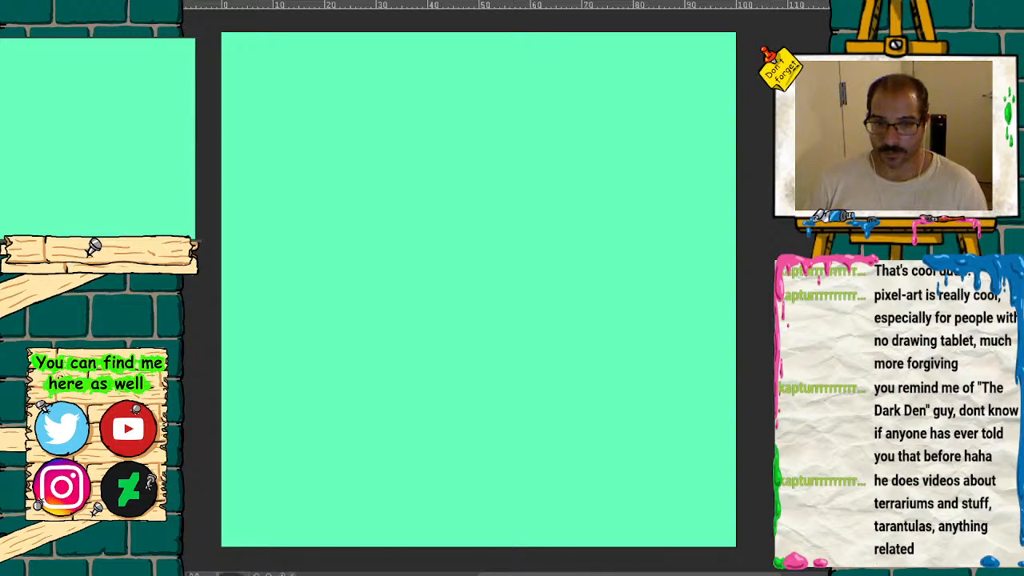
{"action": "key", "text": "Left"}
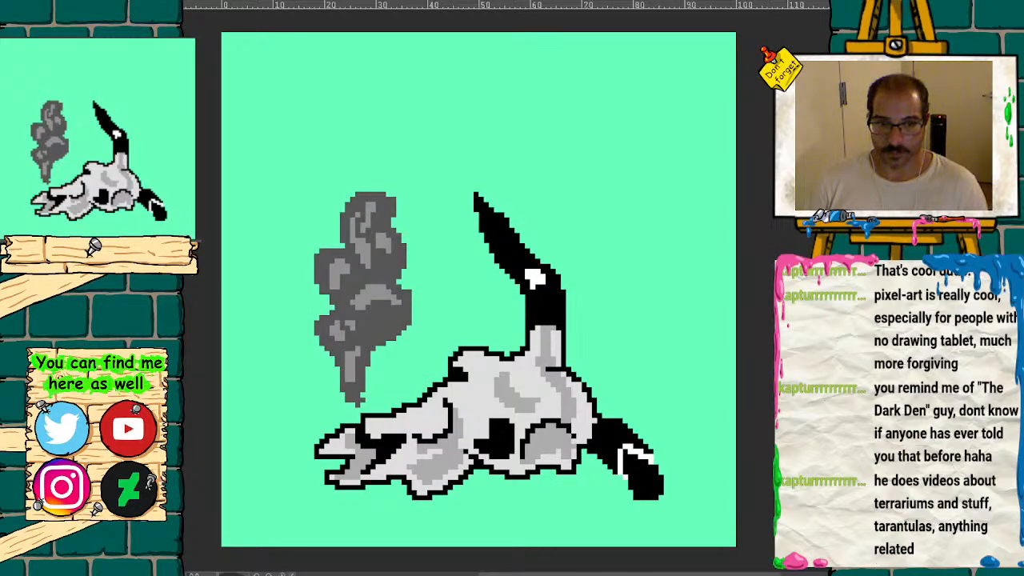
{"action": "key", "text": "Left"}
{"action": "key", "text": "Right"}
{"action": "key", "text": "Left"}
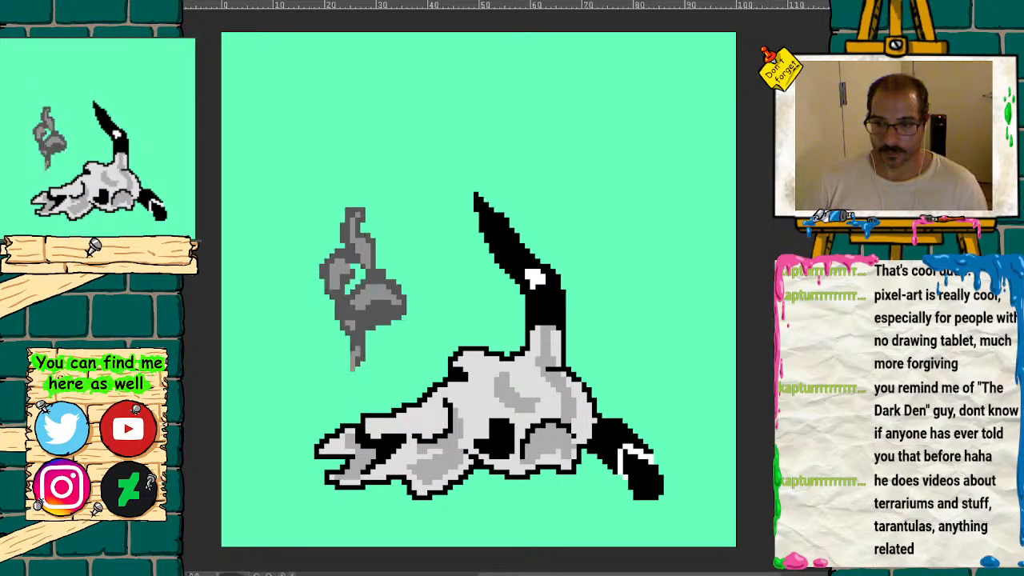
{"action": "key", "text": "Right"}
{"action": "key", "text": "Left"}
{"action": "key", "text": "Right"}
{"action": "key", "text": "Left"}
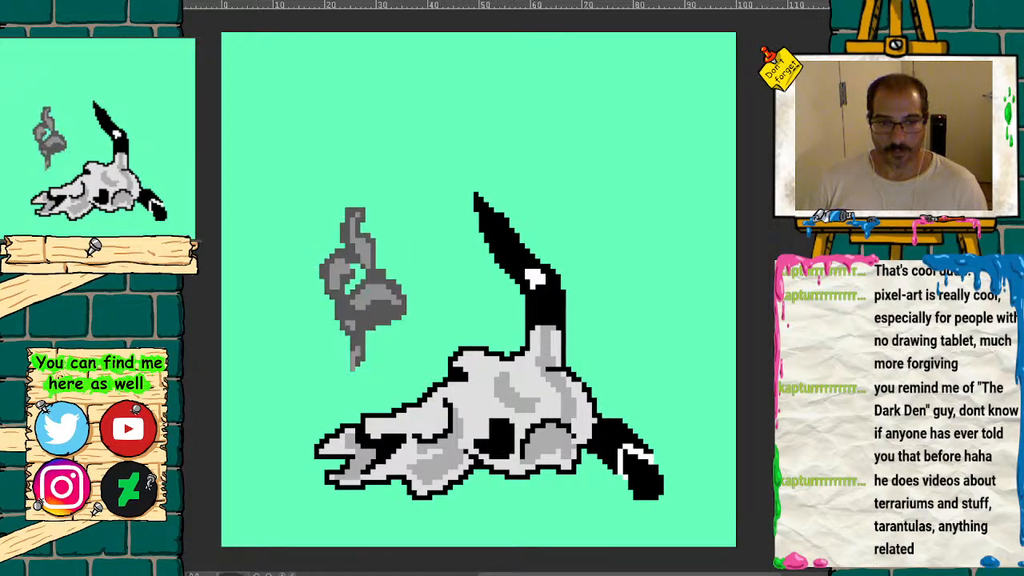
{"action": "key", "text": "Right"}
{"action": "key", "text": "Left"}
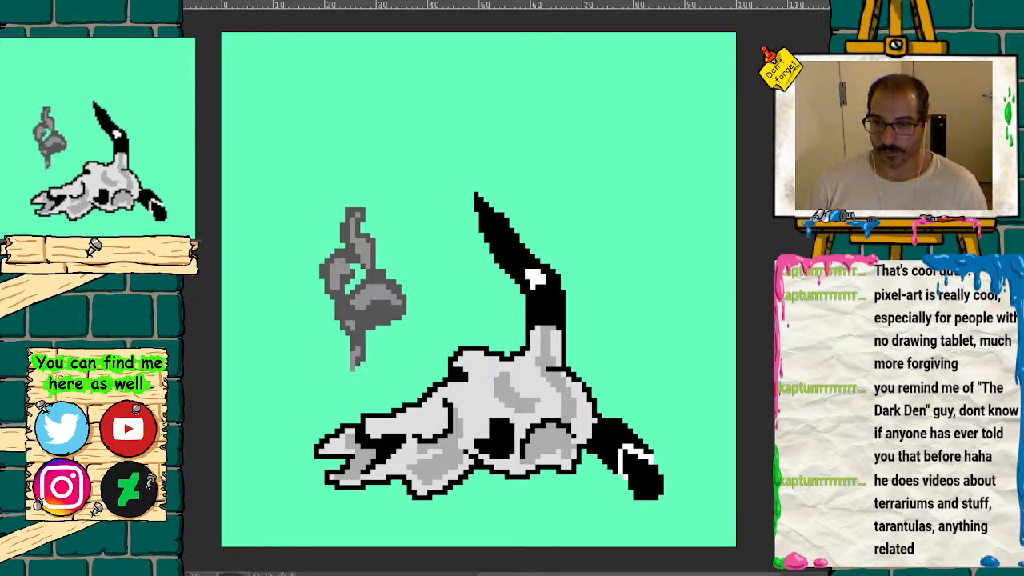
{"action": "key", "text": "Right"}
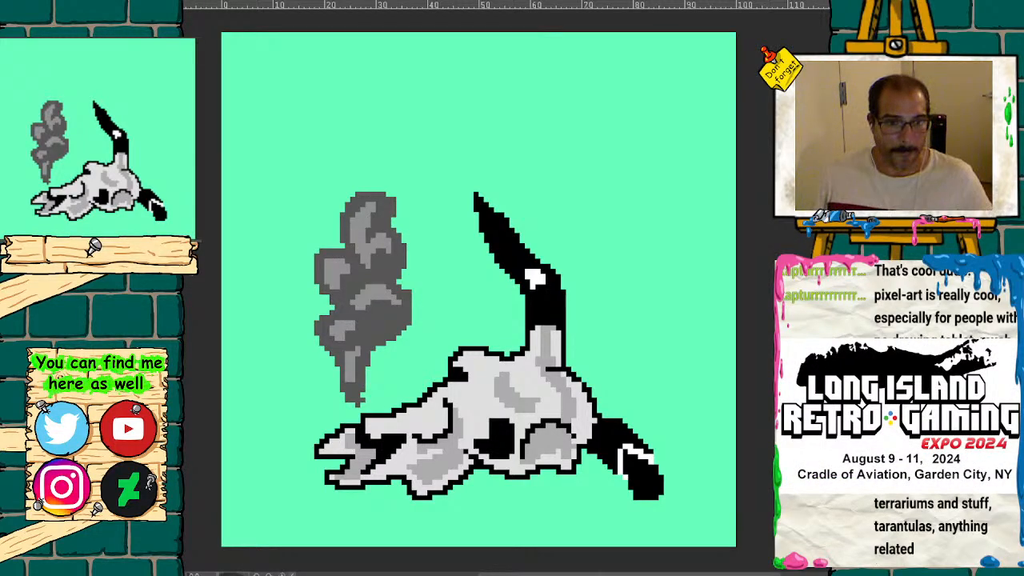
{"action": "key", "text": "ctrl+minus"}
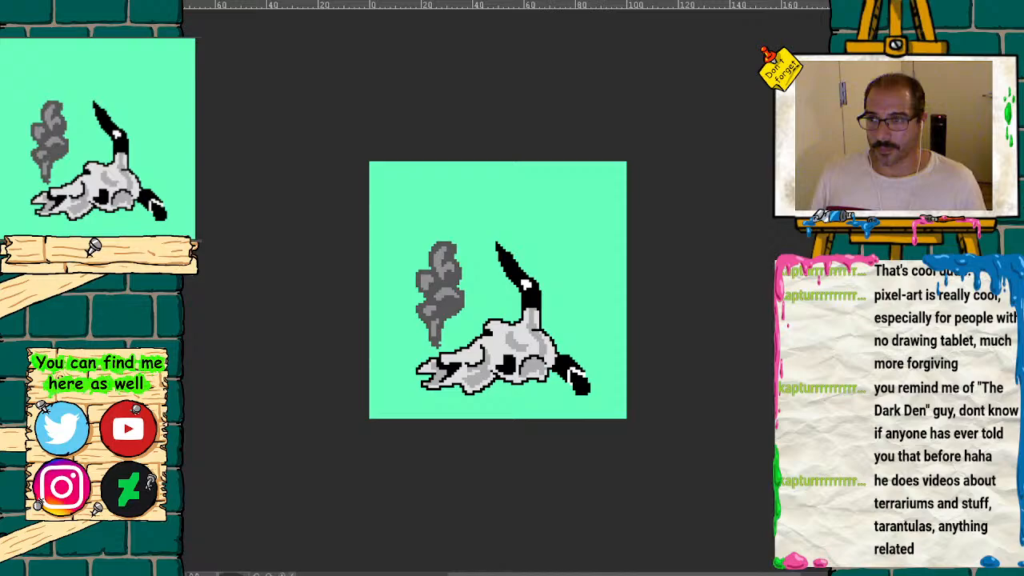
- Switch to the cactus character drawing and examine its sprite enlarged
{"action": "key", "text": "ctrl+Tab"}
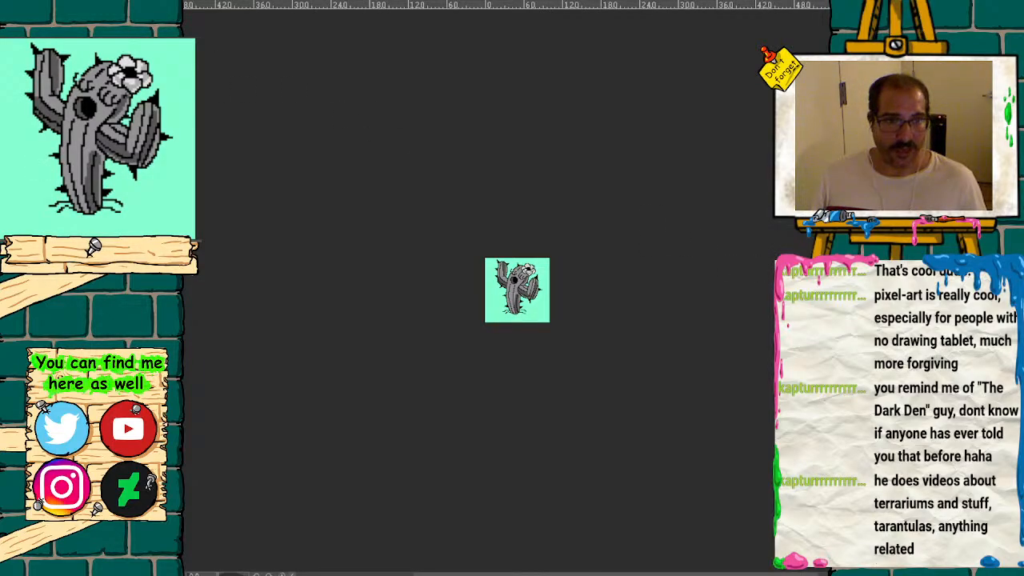
{"action": "key", "text": "ctrl+plus"}
{"action": "key", "text": "ctrl+plus"}
{"action": "key", "text": "ctrl+plus"}
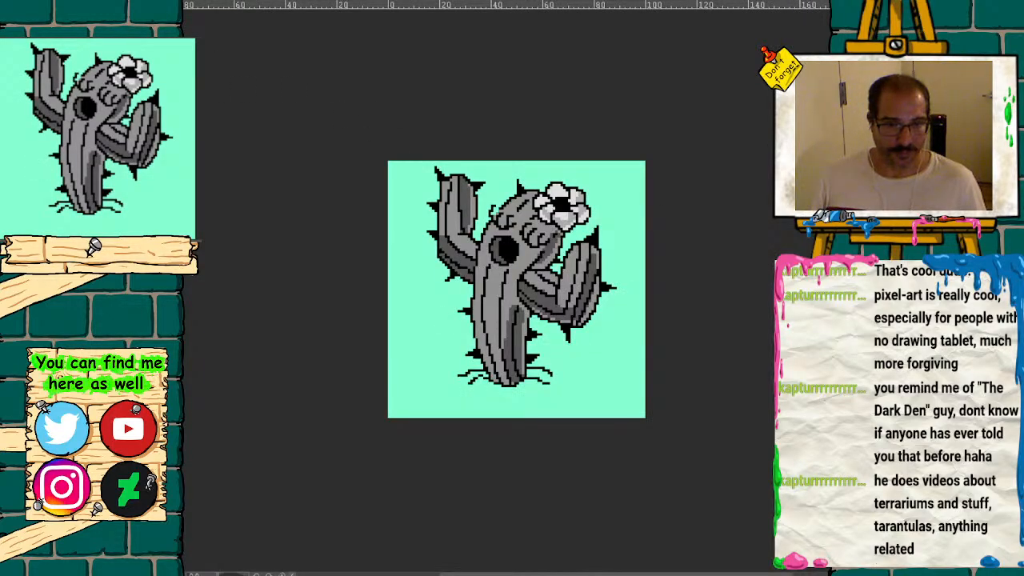
{"action": "key", "text": "ctrl+comma"}
{"action": "key", "text": "ctrl+comma"}
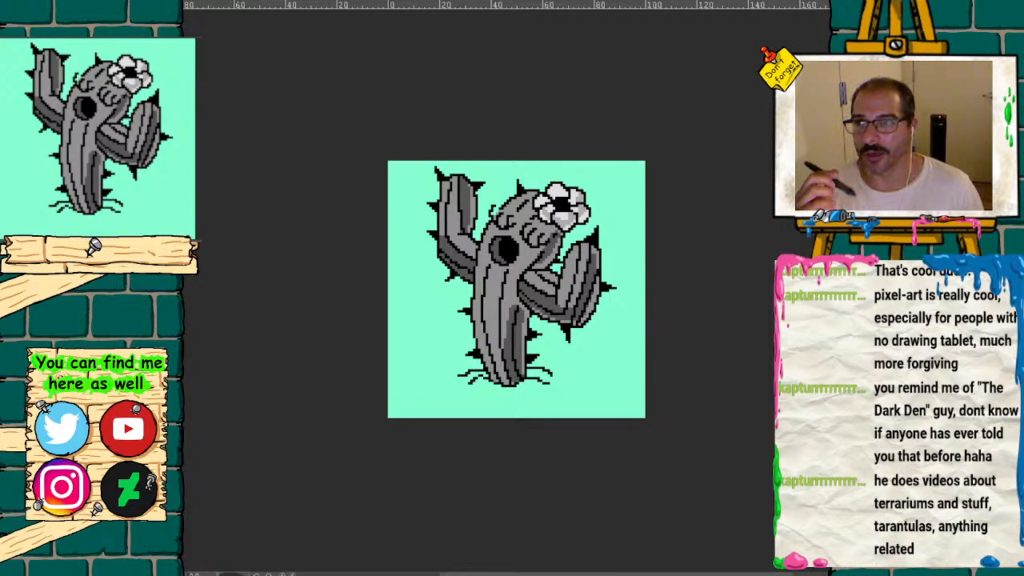
- Switch to the cowboy gunman drawing and examine the sprite at several sizes
{"action": "key", "text": "ctrl+Tab"}
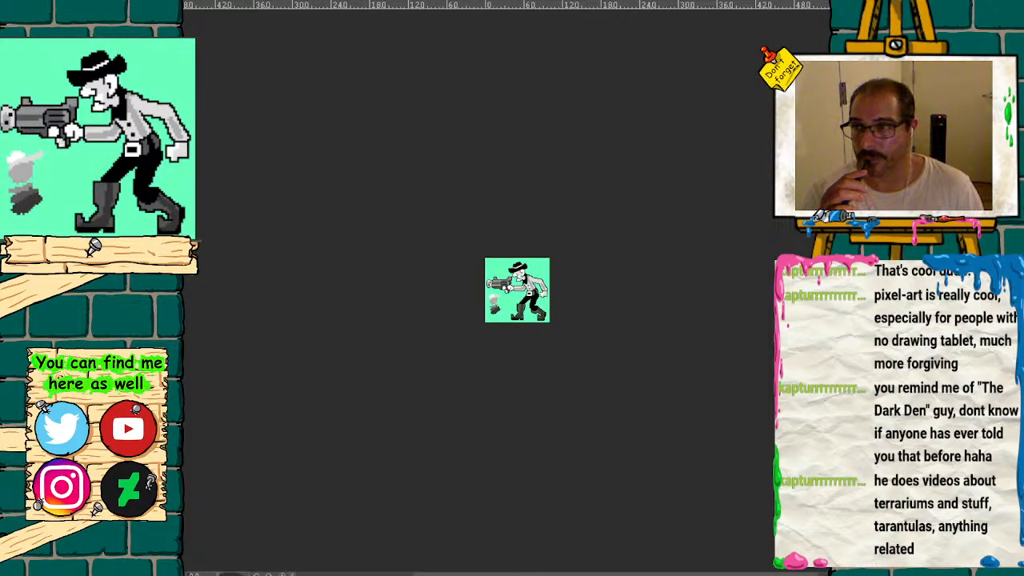
{"action": "key", "text": "ctrl+Tab"}
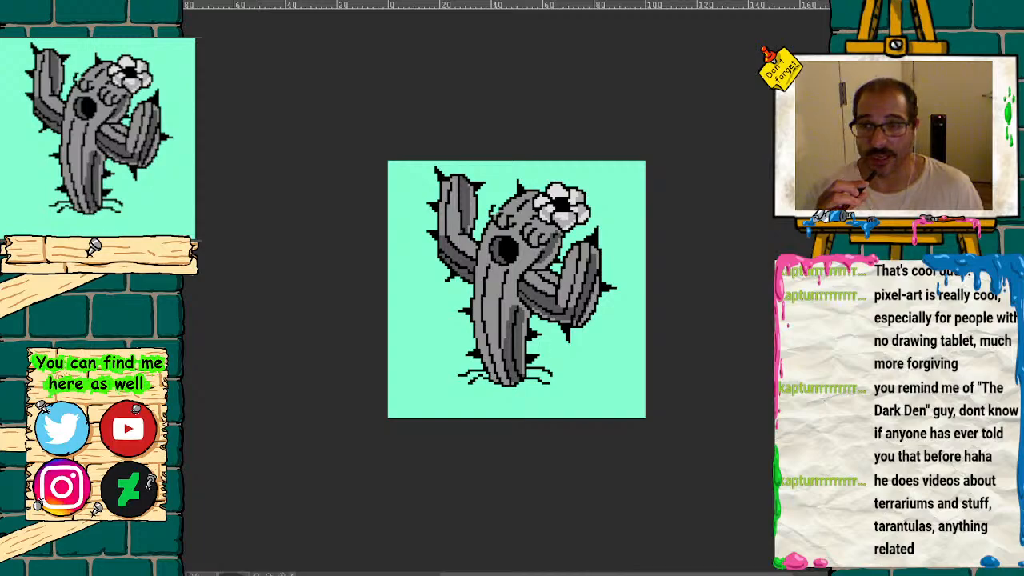
{"action": "key", "text": "ctrl+Tab"}
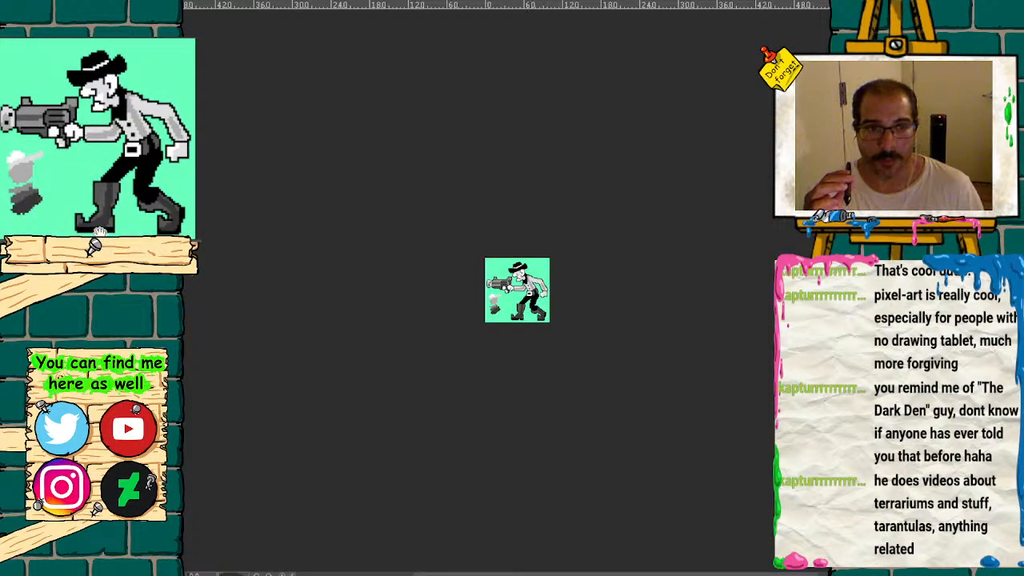
{"action": "key", "text": "ctrl+plus"}
{"action": "key", "text": "ctrl+plus"}
{"action": "key", "text": "ctrl+plus"}
{"action": "key", "text": "ctrl+plus"}
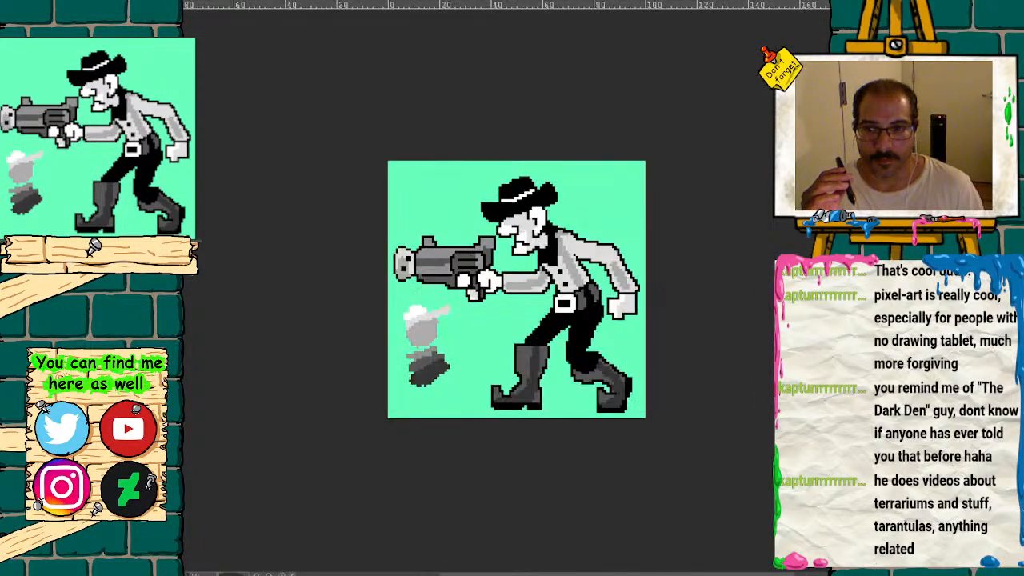
{"action": "key", "text": "ctrl+minus"}
{"action": "key", "text": "ctrl+minus"}
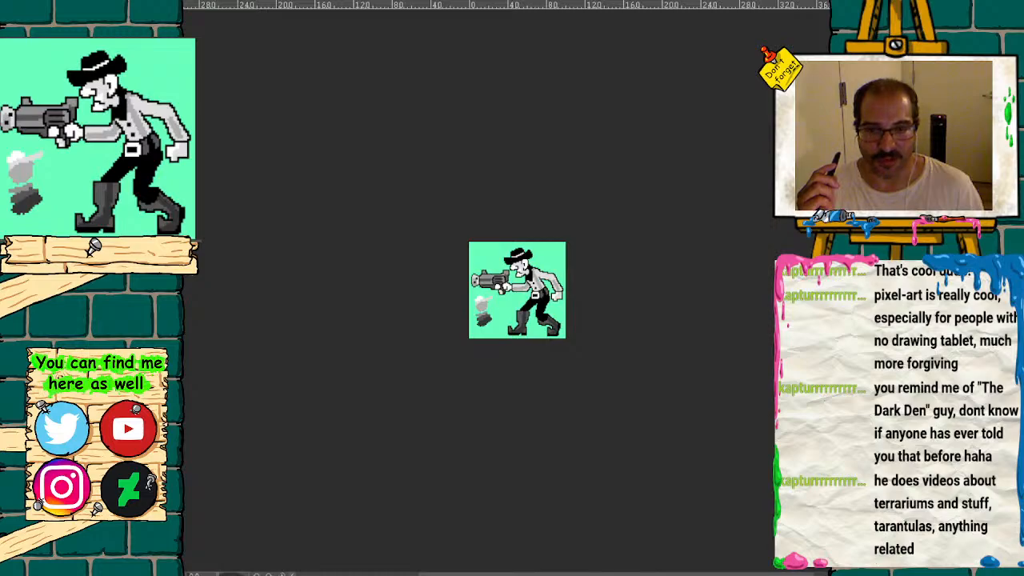
{"action": "key", "text": "ctrl+minus"}
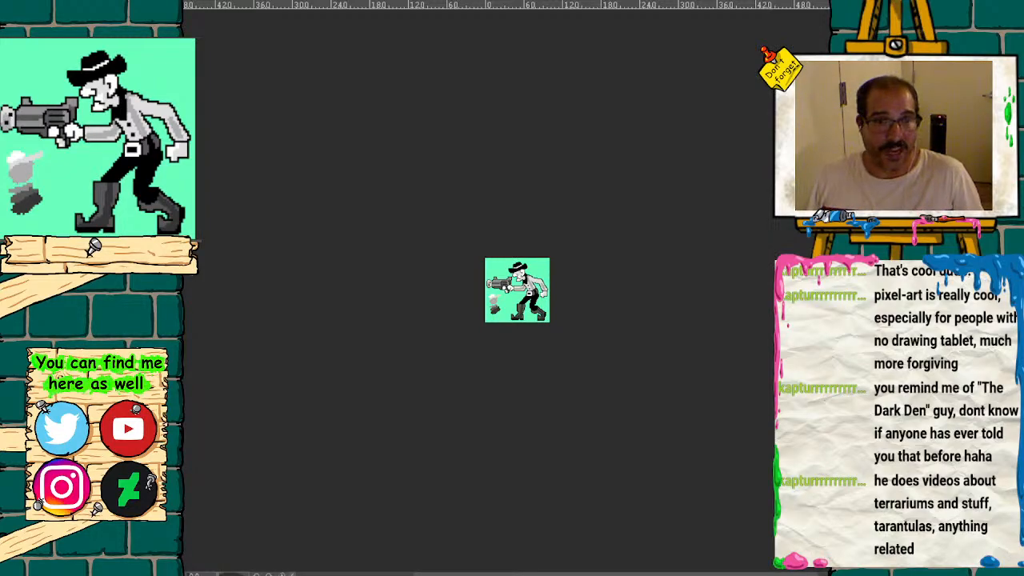
{"action": "key", "text": "ctrl+plus"}
{"action": "key", "text": "ctrl+plus"}
{"action": "key", "text": "minus"}
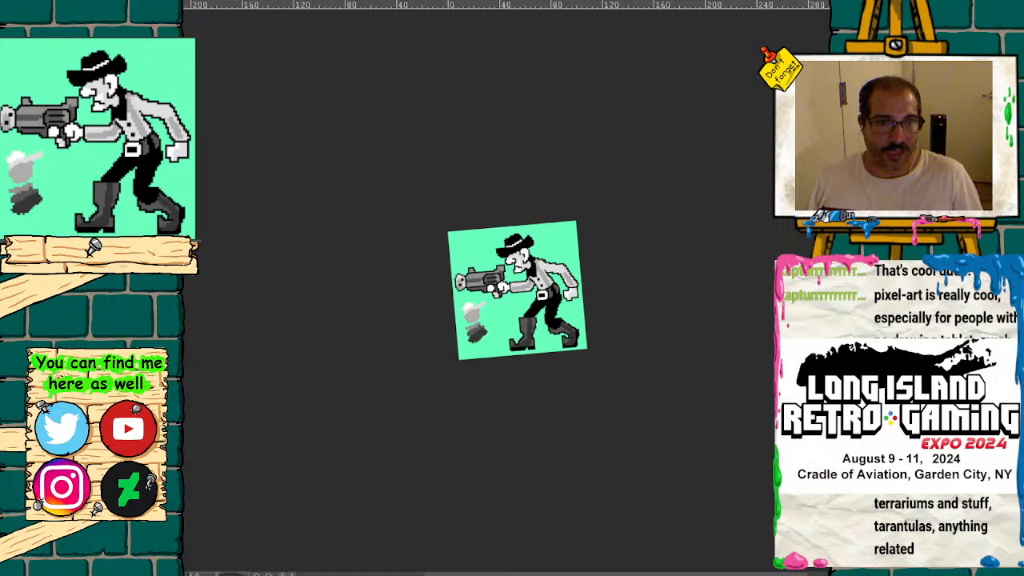
{"action": "key", "text": "equal"}
{"action": "key", "text": "ctrl+0"}
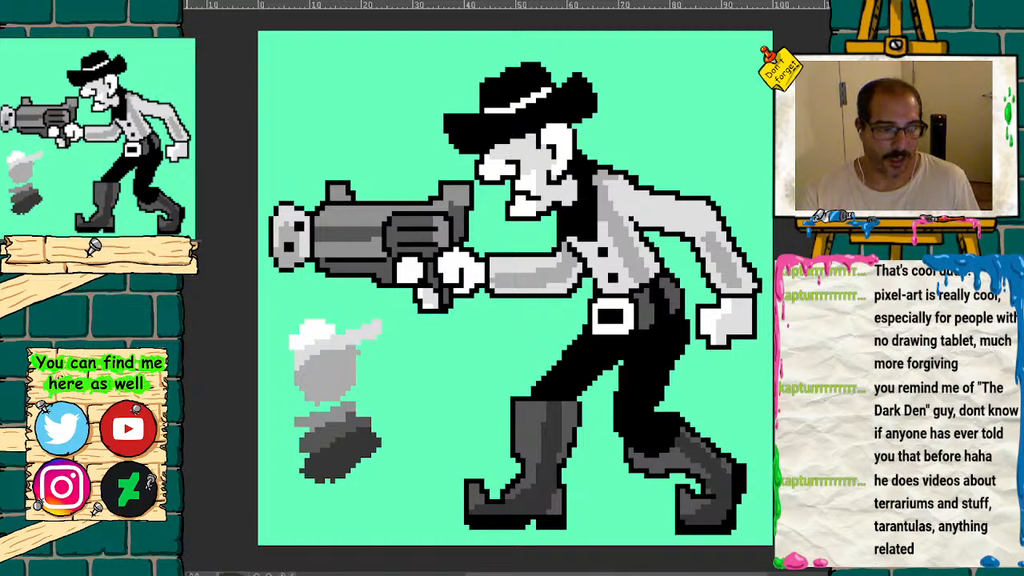
{"action": "key", "text": "ctrl+minus"}
{"action": "key", "text": "ctrl+minus"}
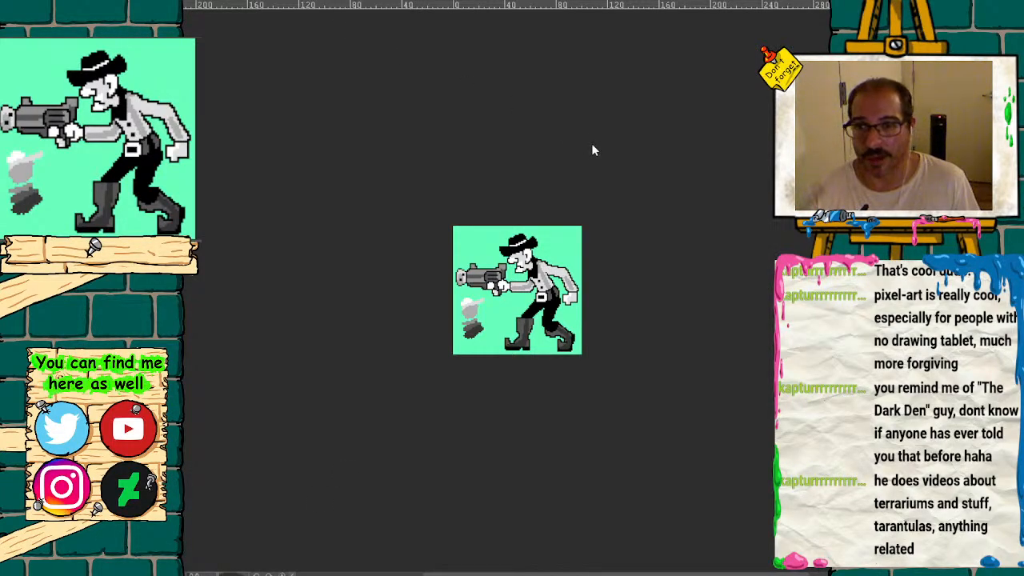
- Bring up the western town scene and copy the yellow cloudy sky image into it behind the porch building
{"action": "left_click", "coordinate": [524, 194]}
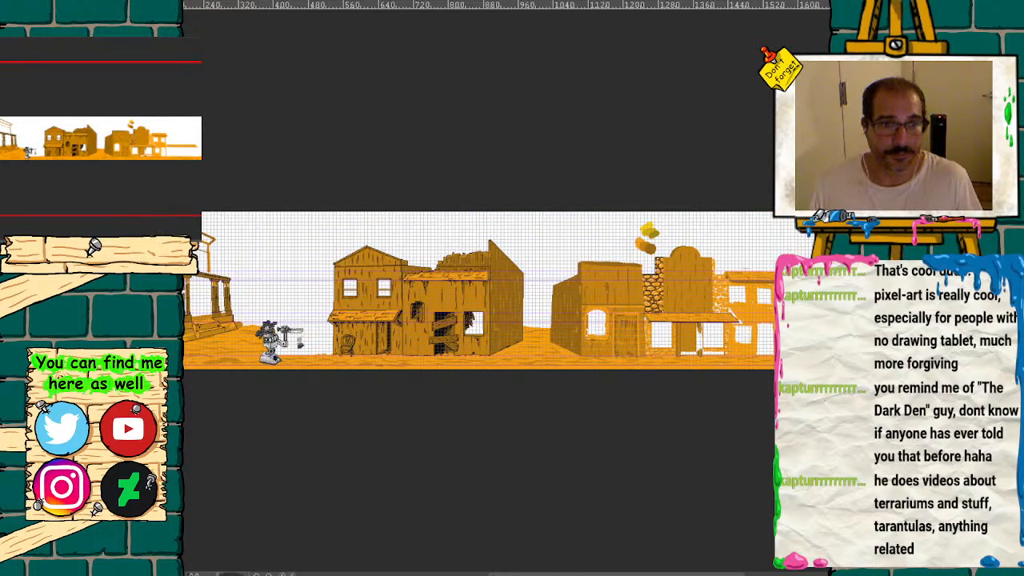
{"action": "key", "text": "ctrl+plus"}
{"action": "left_click_drag", "start_coordinate": [400, 320], "coordinate": [610, 296]}
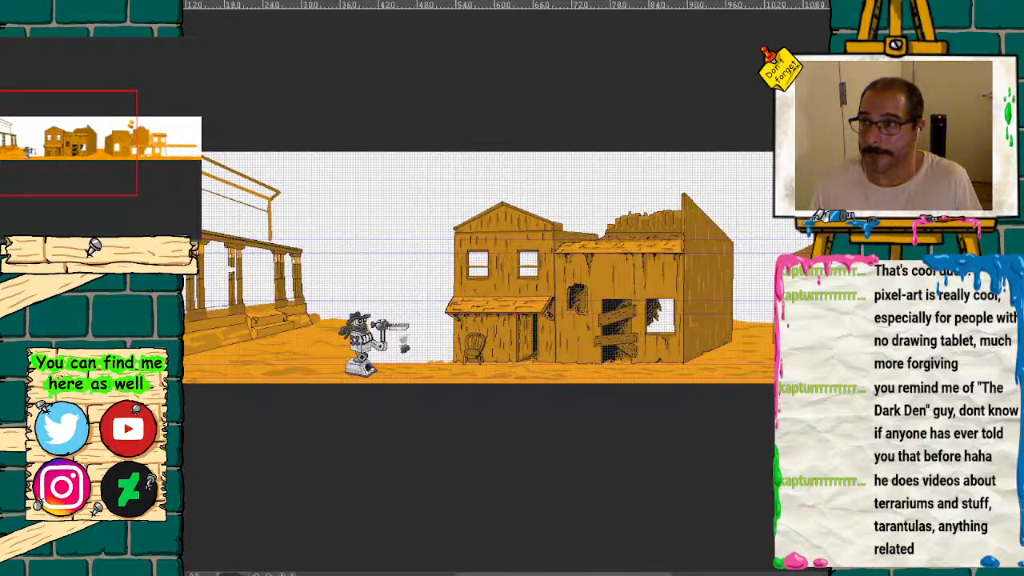
{"action": "key", "text": "ctrl+Tab"}
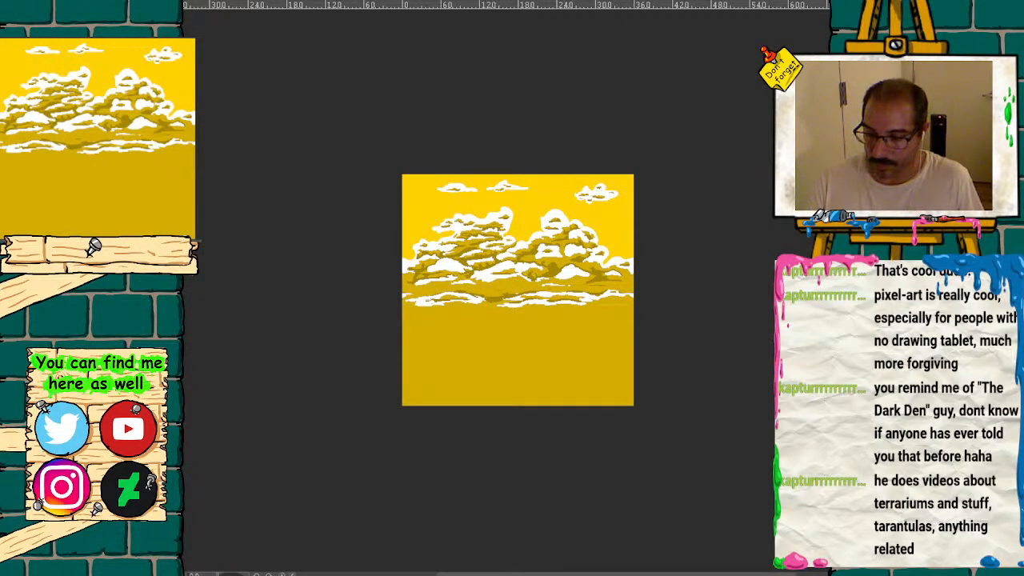
{"action": "key", "text": "ctrl+Tab"}
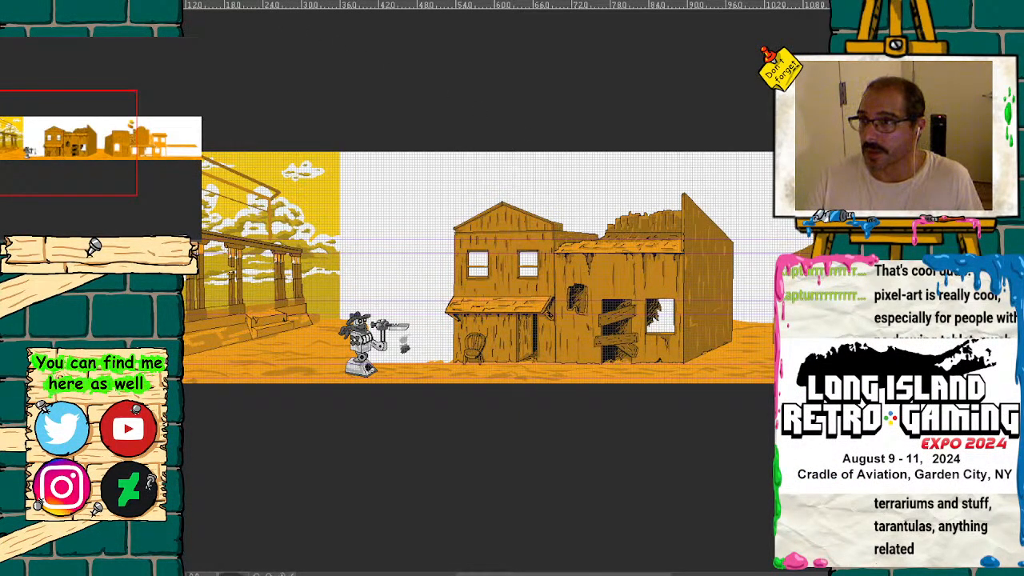
- Copy the cactus desert image into the town scene over the clouds and shift it right into the gap between the buildings
{"action": "key", "text": "ctrl+Tab"}
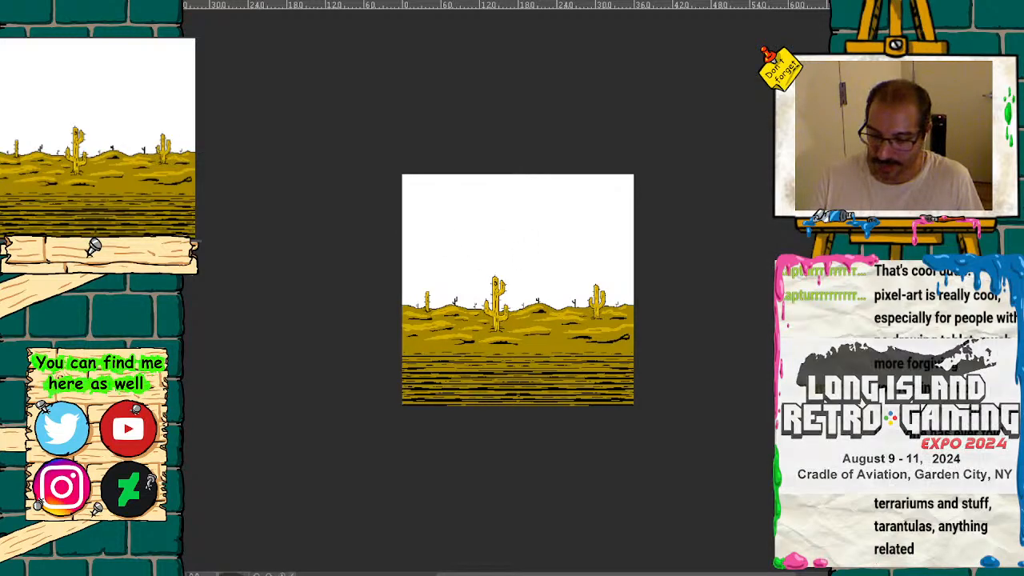
{"action": "key", "text": "ctrl+Tab"}
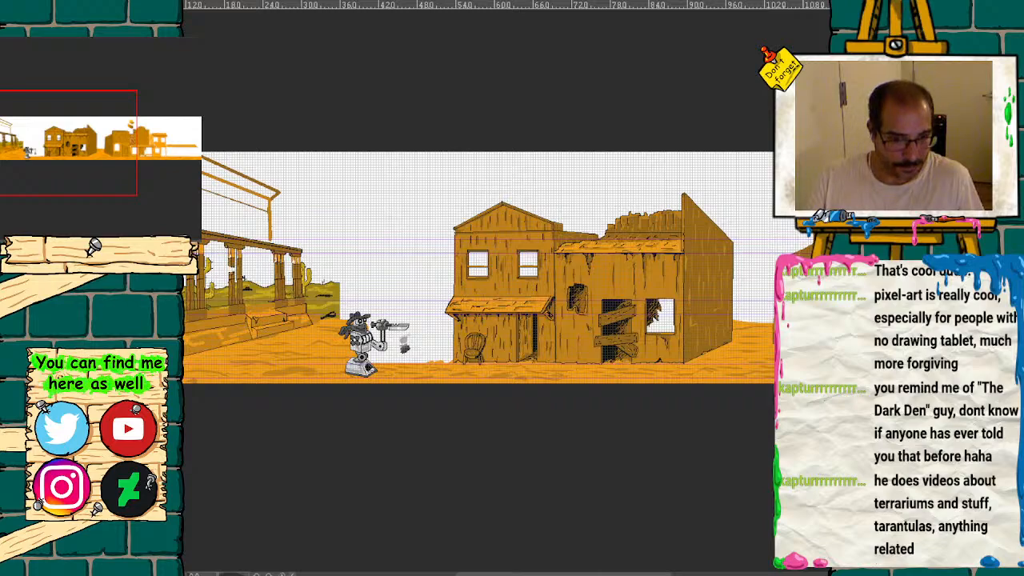
{"action": "key", "text": "ctrl+z"}
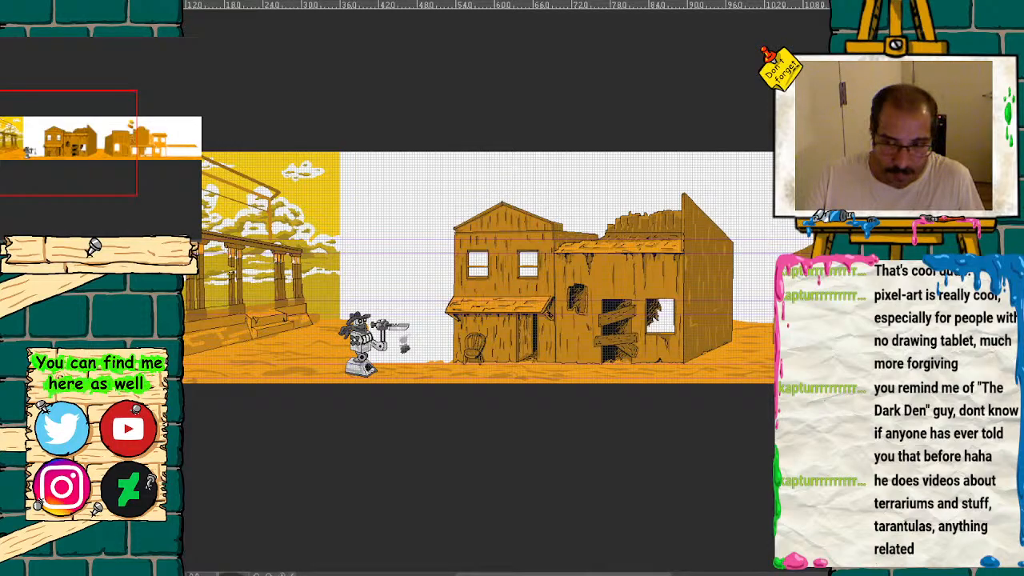
{"action": "key", "text": "ctrl+shift+z"}
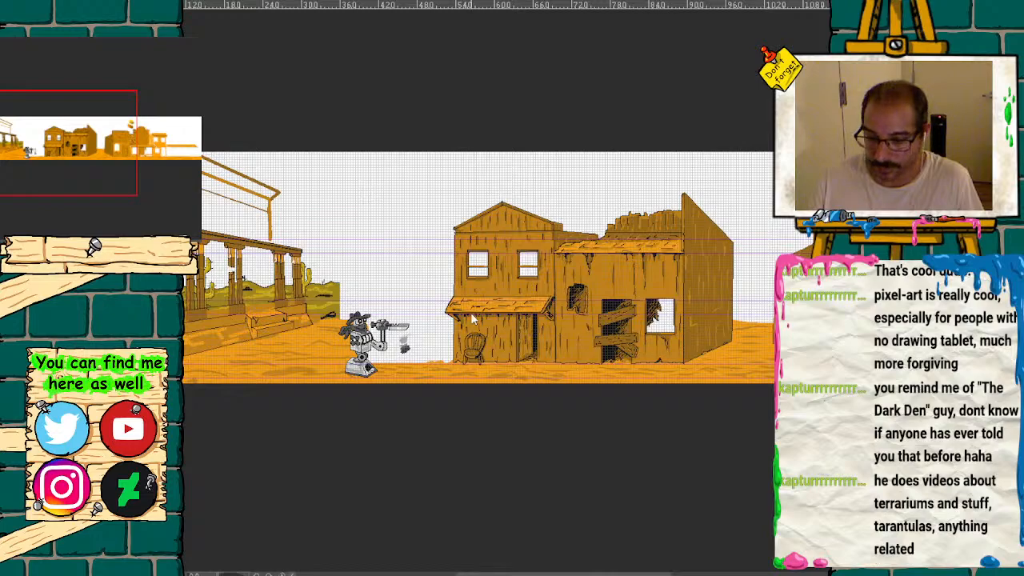
{"action": "left_click_drag", "start_coordinate": [318, 213], "coordinate": [445, 224]}
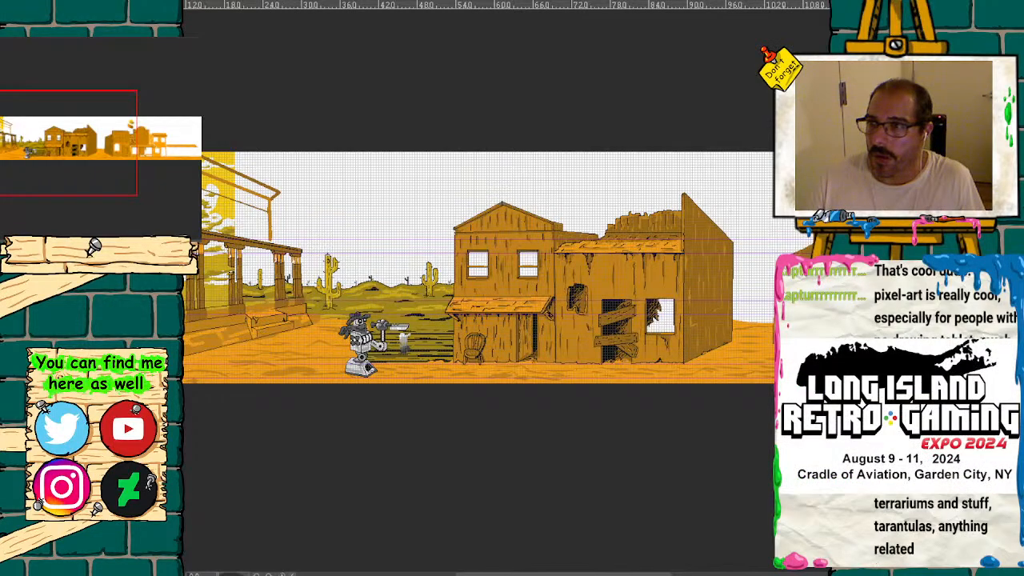
{"action": "left_click", "coordinate": [220, 1]}
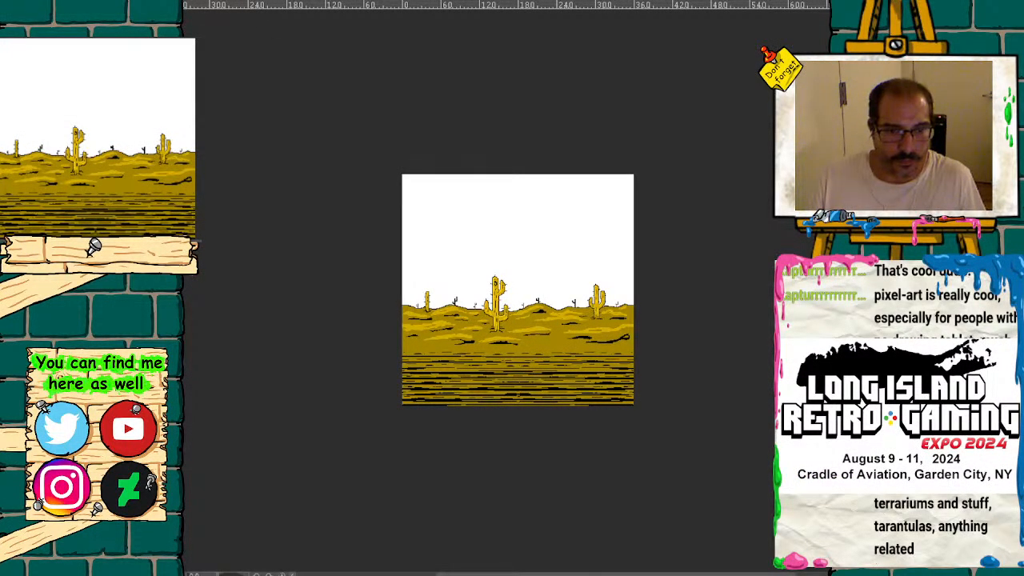
- Examine the cactus desert drawing, both enlarged around the central cactus and as a whole image
{"action": "key", "text": "ctrl+z"}
{"action": "key", "text": "ctrl+y"}
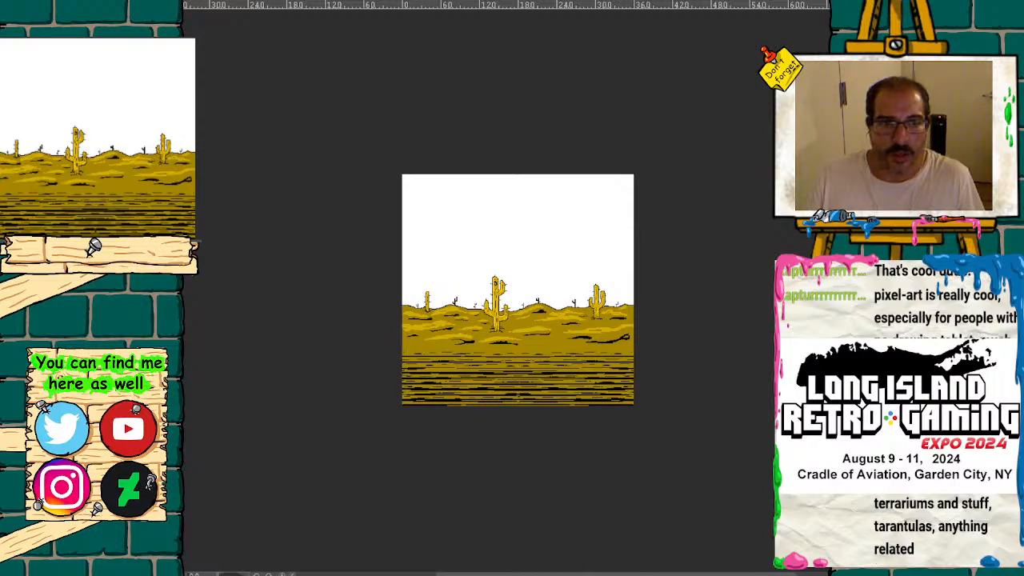
{"action": "key", "text": "ctrl+plus"}
{"action": "key", "text": "ctrl+plus"}
{"action": "key", "text": "ctrl+plus"}
{"action": "key", "text": "ctrl+plus"}
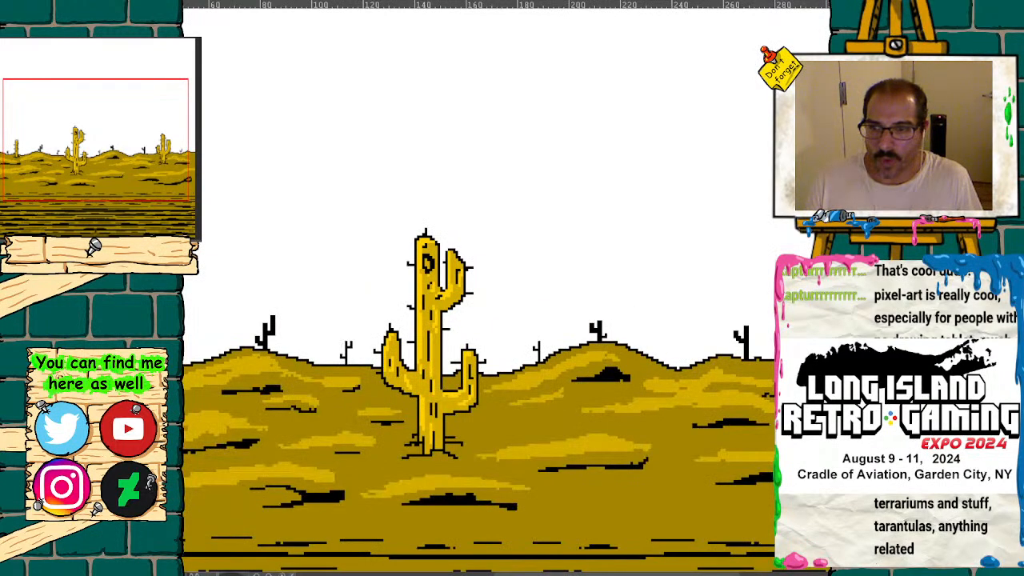
{"action": "key", "text": "ctrl+0"}
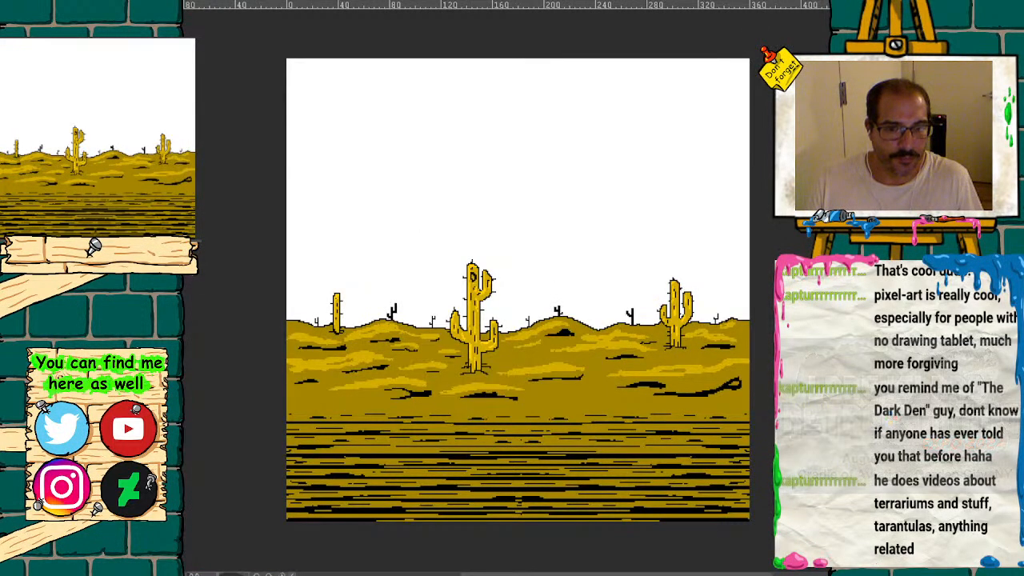
- In the town scene, clear the white area above the desert image between the porch and the two-storey building
{"action": "left_click", "coordinate": [240, 1]}
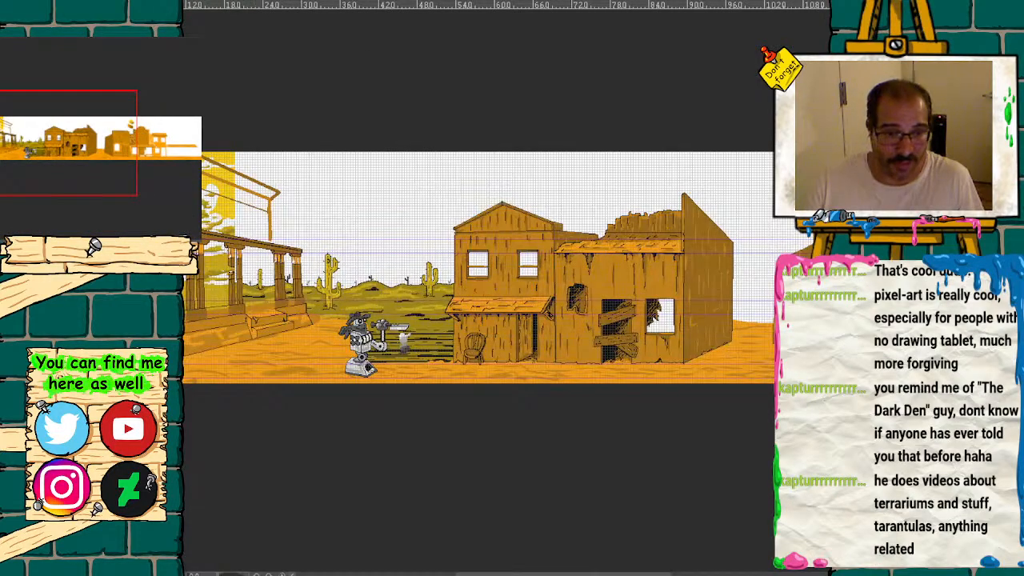
{"action": "left_click", "coordinate": [379, 197]}
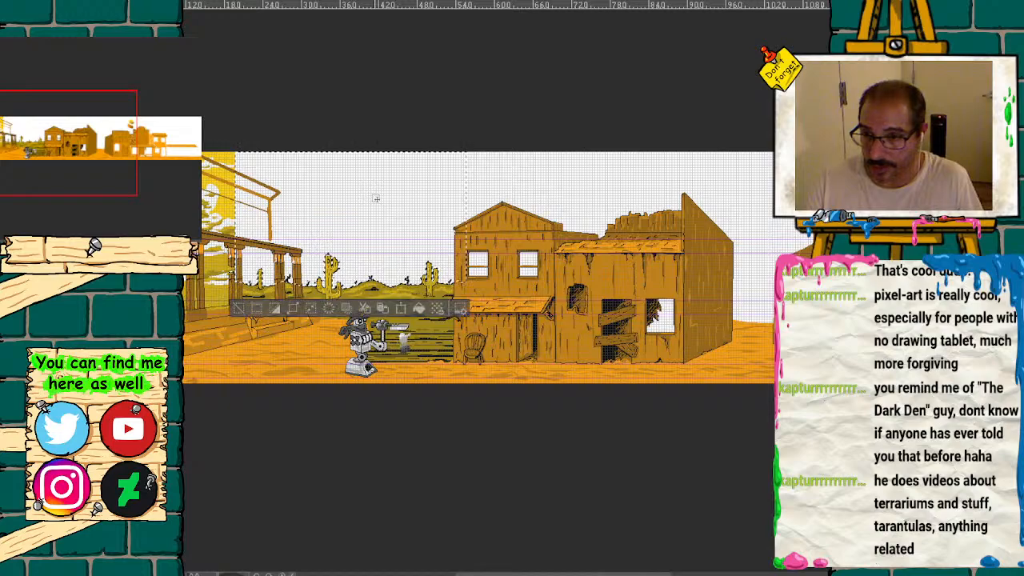
{"action": "key", "text": "Delete"}
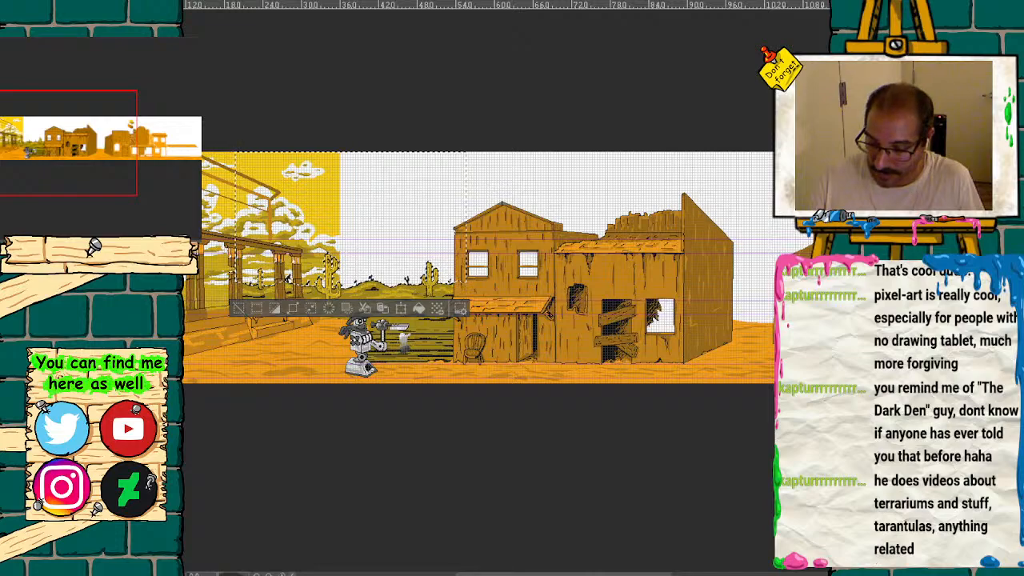
{"action": "key", "text": "ctrl+d"}
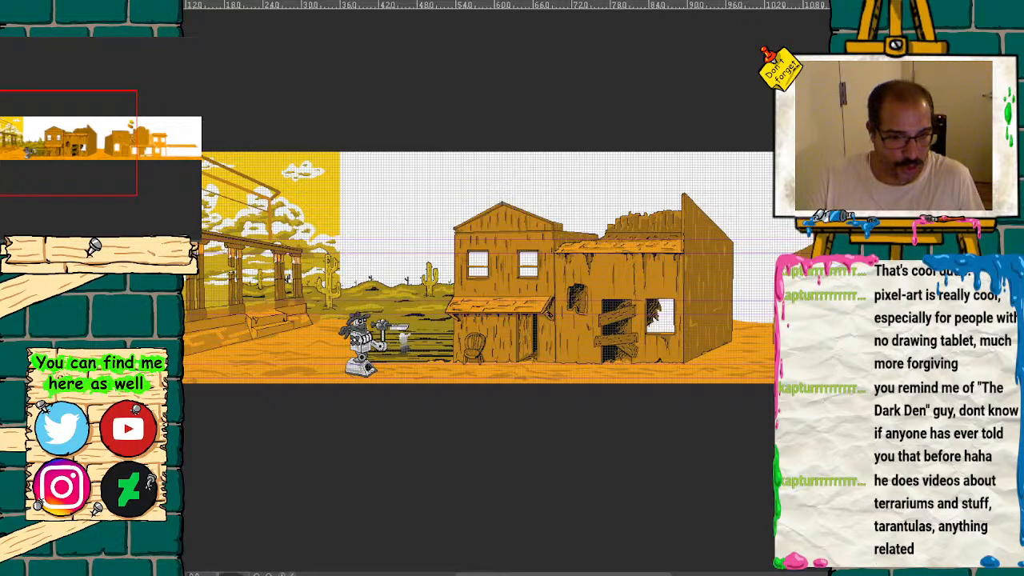
- Shift the cloudy sky right so it sits behind the cactus desert, filling the gap beside the two-storey building
{"action": "mouse_move", "coordinate": [326, 214]}
{"action": "left_mouse_down"}
{"action": "mouse_move", "coordinate": [472, 217]}
{"action": "mouse_move", "coordinate": [460, 214]}
{"action": "left_mouse_up"}
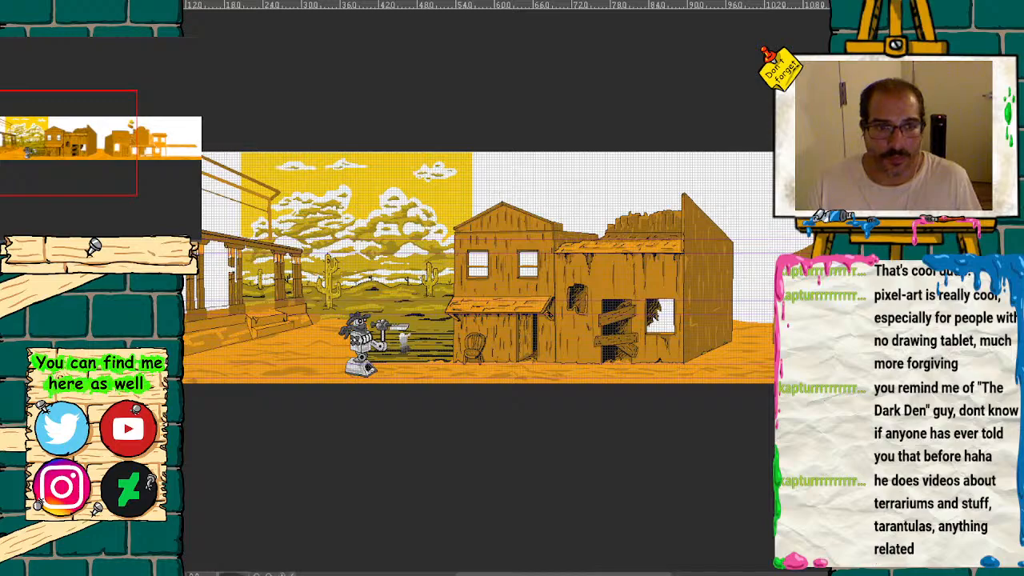
{"action": "scroll", "coordinate": [110, 158], "scroll_direction": "up", "scroll_amount": 1}
{"action": "mouse_move", "coordinate": [73, 150]}
{"action": "left_mouse_down"}
{"action": "mouse_move", "coordinate": [54, 150]}
{"action": "mouse_move", "coordinate": [68, 150]}
{"action": "left_mouse_up"}
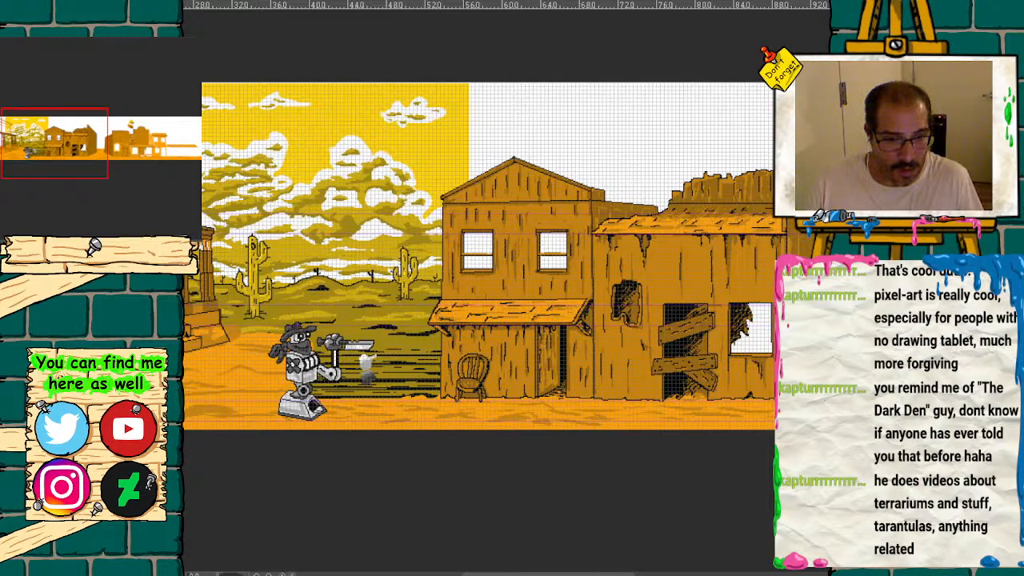
{"action": "key", "text": "ctrl+comma"}
{"action": "key", "text": "ctrl+comma"}
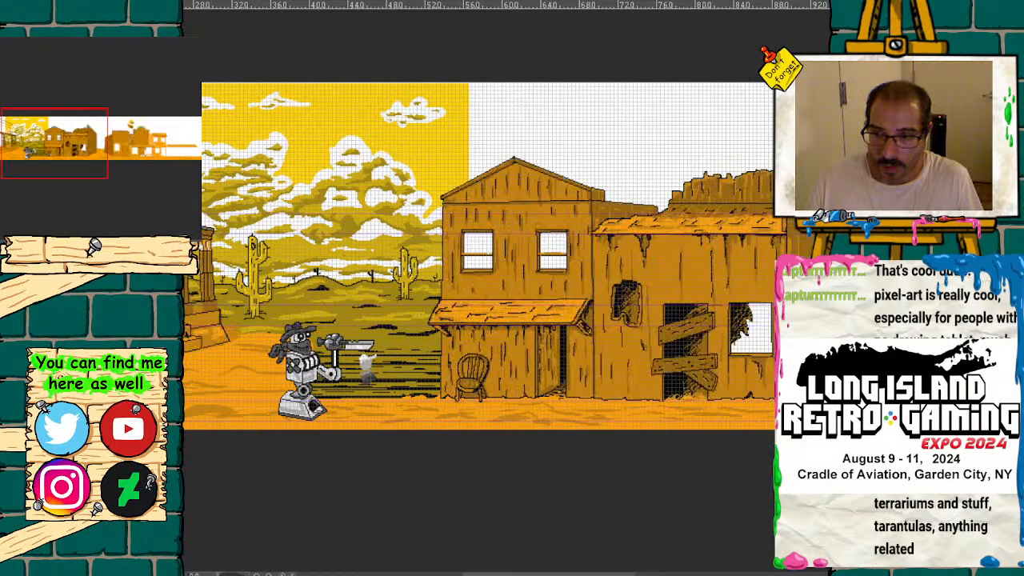
{"action": "key", "text": "ctrl+comma"}
{"action": "key", "text": "ctrl+comma"}
{"action": "key", "text": "ctrl+comma"}
{"action": "key", "text": "ctrl+comma"}
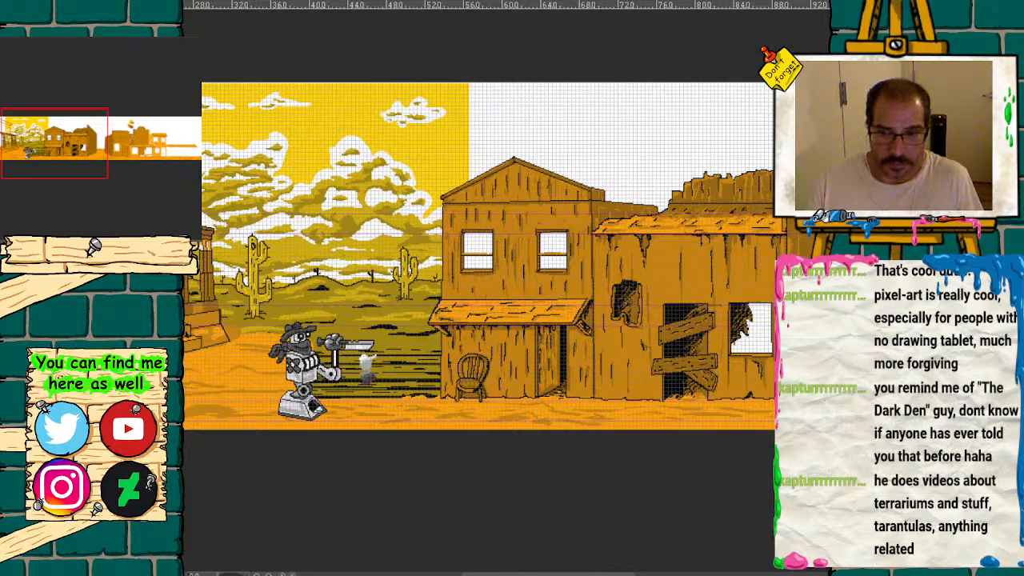
- Move the cloudy sky and cactus desert together right, behind the alley between the two facing buildings
{"action": "key", "text": "ctrl+z"}
{"action": "key", "text": "ctrl+z"}
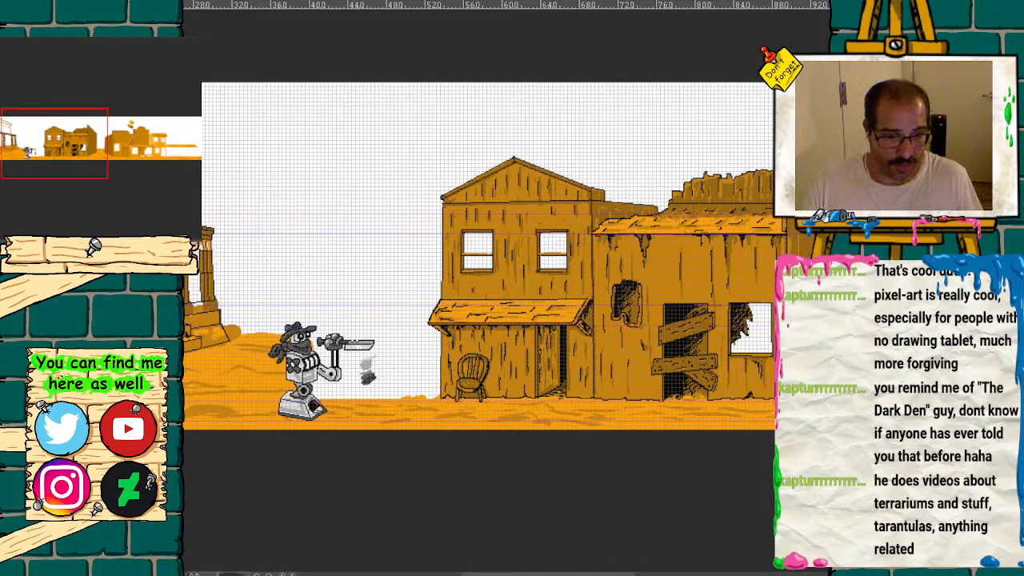
{"action": "key", "text": "ctrl+shift+z"}
{"action": "key", "text": "ctrl+shift+z"}
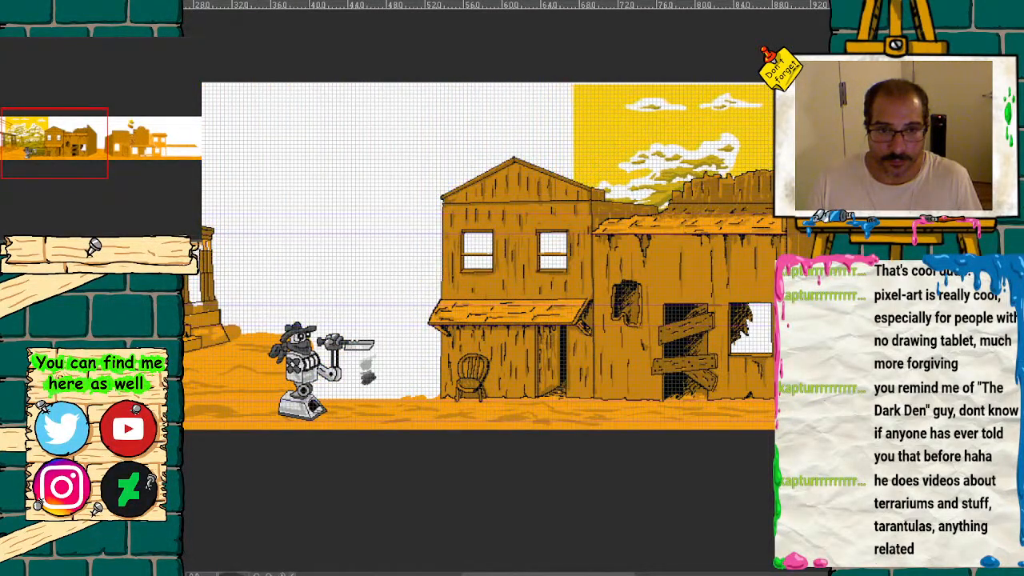
{"action": "left_click_drag", "start_coordinate": [82, 169], "coordinate": [125, 149]}
{"action": "left_click_drag", "start_coordinate": [458, 121], "coordinate": [629, 122]}
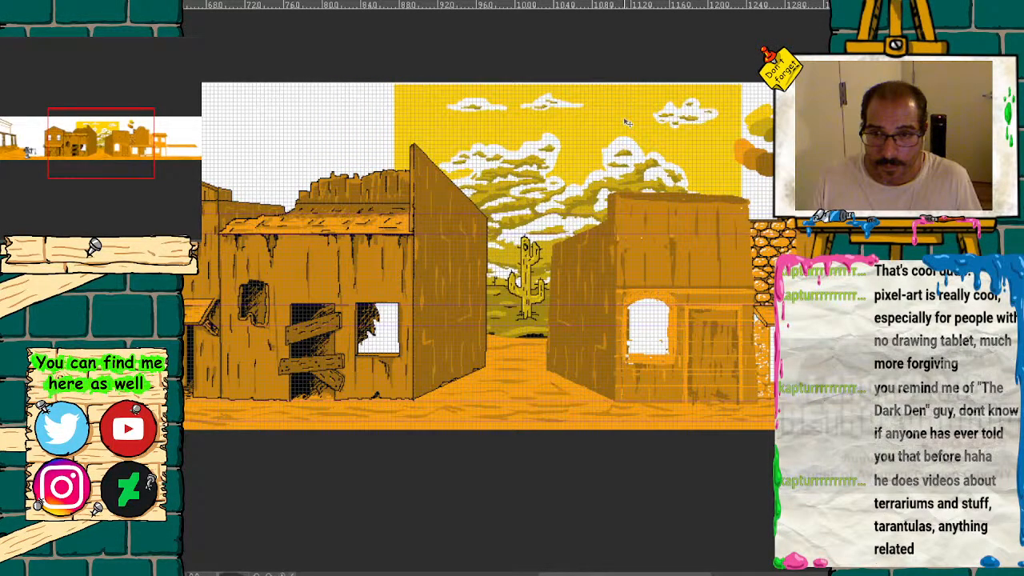
- Examine the sky and cactus in the alley up close and compare them with the rest of the town
{"action": "left_click_drag", "start_coordinate": [67, 194], "coordinate": [103, 151]}
{"action": "key", "text": "ctrl+plus"}
{"action": "key", "text": "ctrl+plus"}
{"action": "key", "text": "ctrl+plus"}
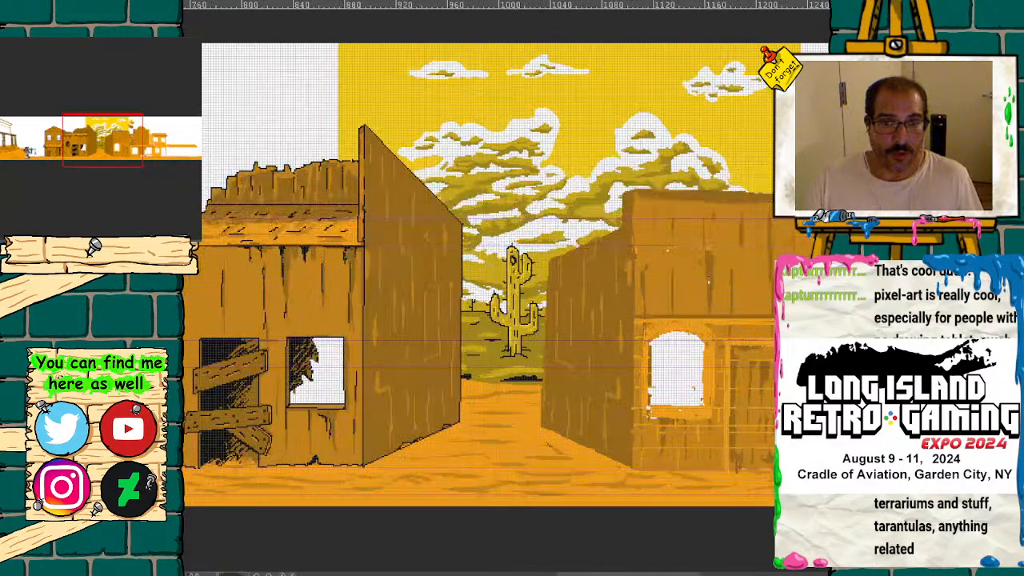
{"action": "mouse_move", "coordinate": [95, 152]}
{"action": "left_mouse_down"}
{"action": "mouse_move", "coordinate": [104, 138]}
{"action": "mouse_move", "coordinate": [96, 154]}
{"action": "mouse_move", "coordinate": [102, 148]}
{"action": "left_mouse_up"}
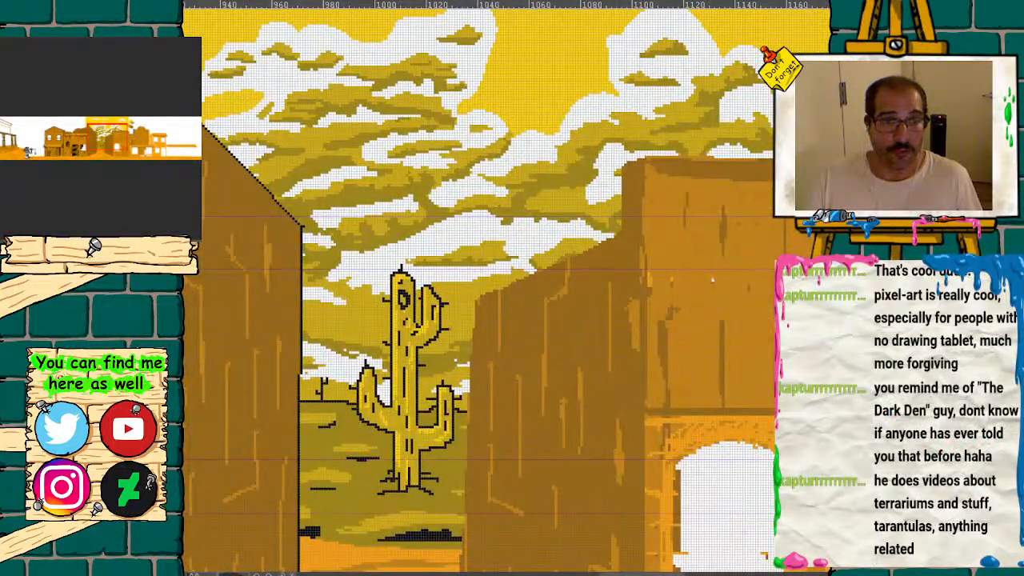
{"action": "key", "text": "ctrl+minus"}
{"action": "key", "text": "ctrl+minus"}
{"action": "key", "text": "ctrl+minus"}
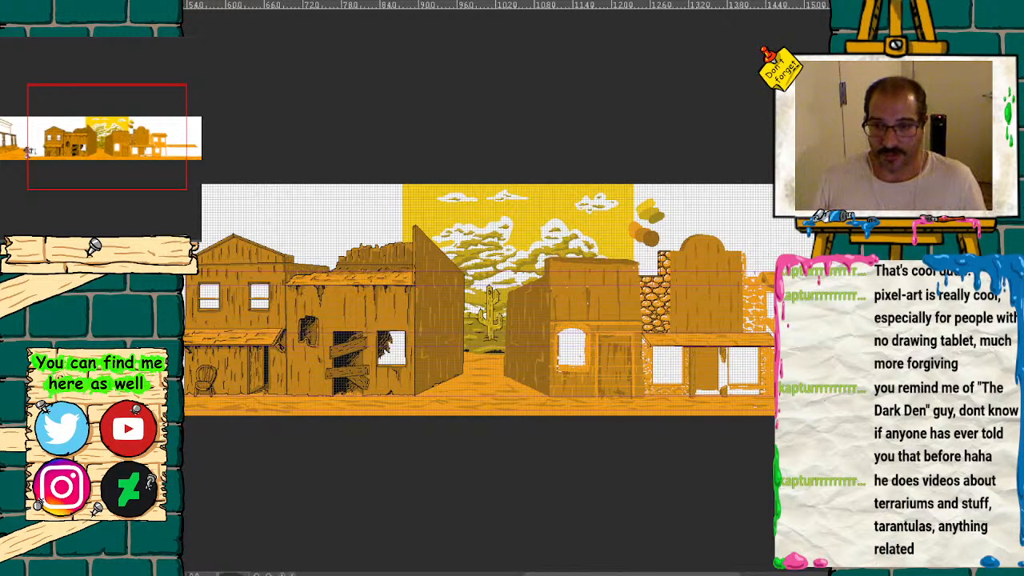
{"action": "left_click_drag", "start_coordinate": [137, 155], "coordinate": [175, 162]}
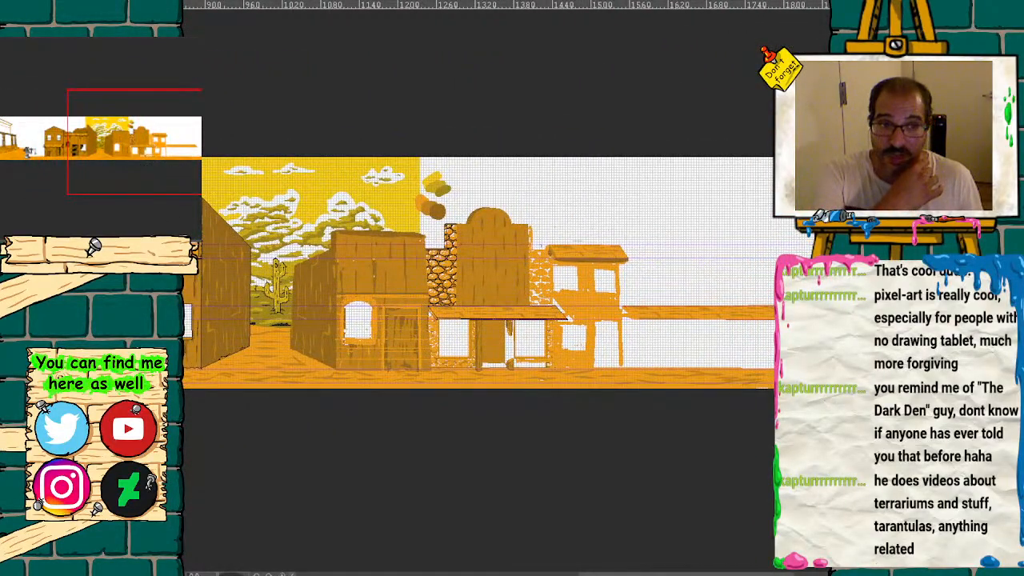
{"action": "key", "text": "ctrl+minus"}
{"action": "key", "text": "ctrl+minus"}
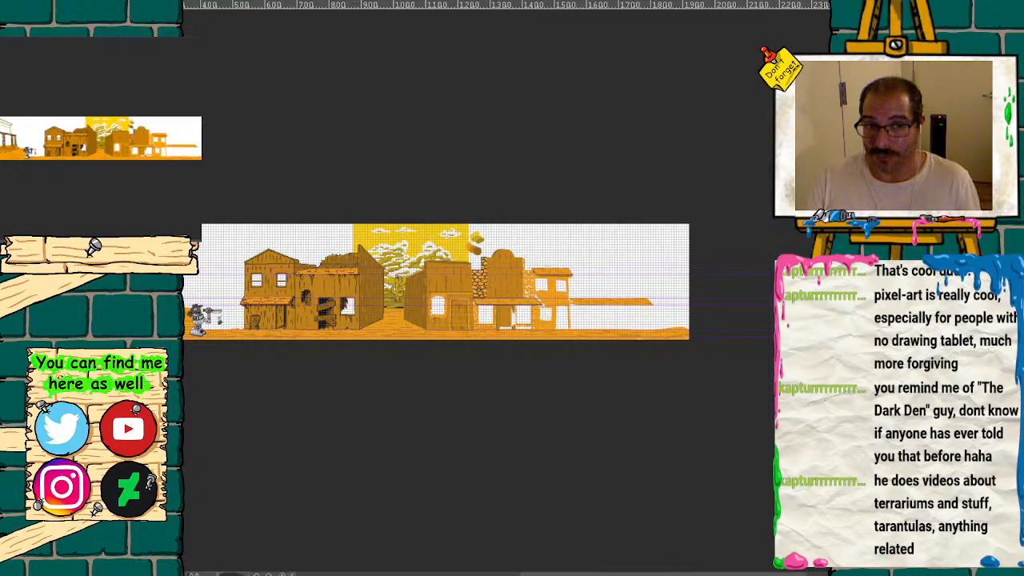
- Shift the cloudy sky slightly left behind the cactus desert in the alley between the facing buildings
{"action": "key", "text": "ctrl+plus"}
{"action": "key", "text": "ctrl+plus"}
{"action": "key", "text": "ctrl+plus"}
{"action": "left_click", "coordinate": [72, 147]}
{"action": "mouse_move", "coordinate": [72, 146]}
{"action": "left_mouse_down"}
{"action": "mouse_move", "coordinate": [133, 147]}
{"action": "mouse_move", "coordinate": [88, 148]}
{"action": "mouse_move", "coordinate": [62, 134]}
{"action": "left_mouse_up"}
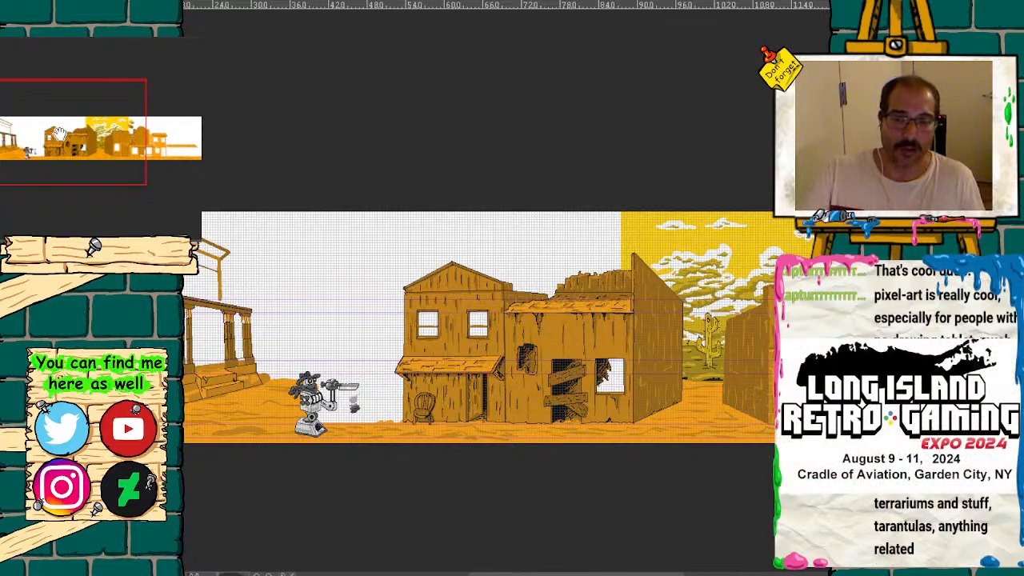
{"action": "left_click_drag", "start_coordinate": [58, 132], "coordinate": [97, 140]}
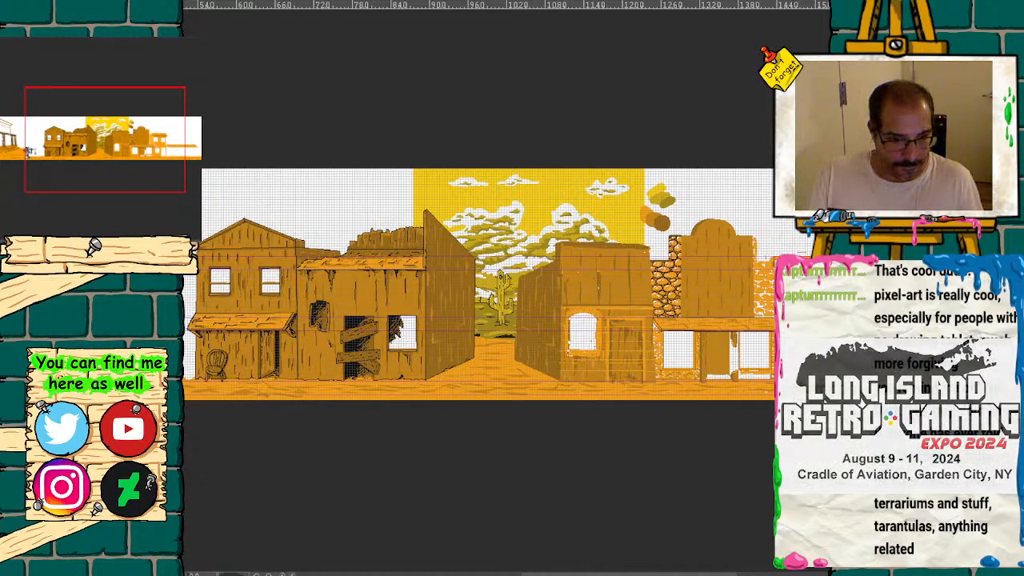
{"action": "mouse_move", "coordinate": [511, 225]}
{"action": "left_mouse_down"}
{"action": "mouse_move", "coordinate": [527, 225]}
{"action": "mouse_move", "coordinate": [454, 224]}
{"action": "mouse_move", "coordinate": [573, 224]}
{"action": "mouse_move", "coordinate": [495, 224]}
{"action": "left_mouse_up"}
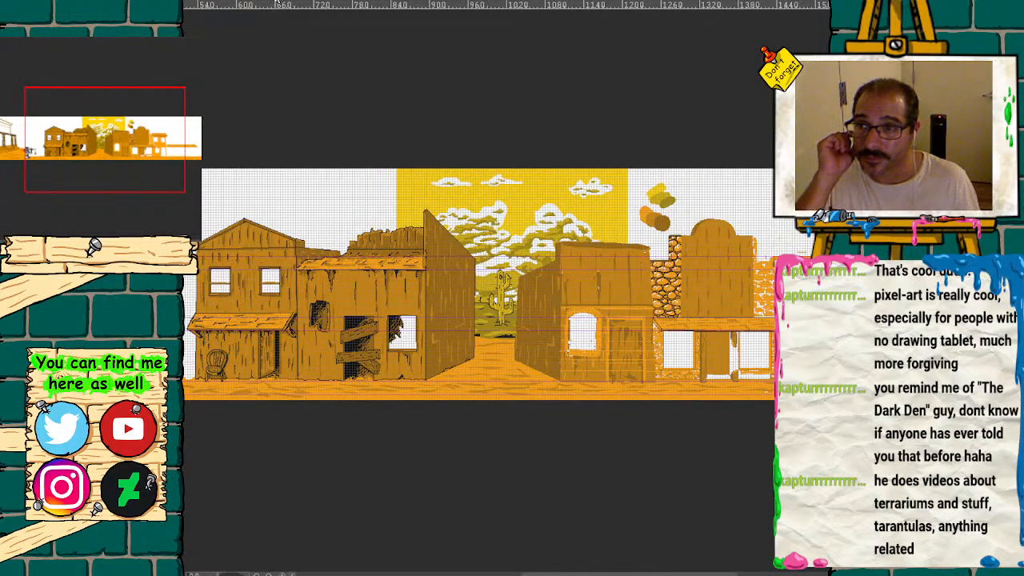
- Switch to the cactus desert drawing and erase the white sky above the dunes to transparency
{"action": "key", "text": "ctrl+Tab"}
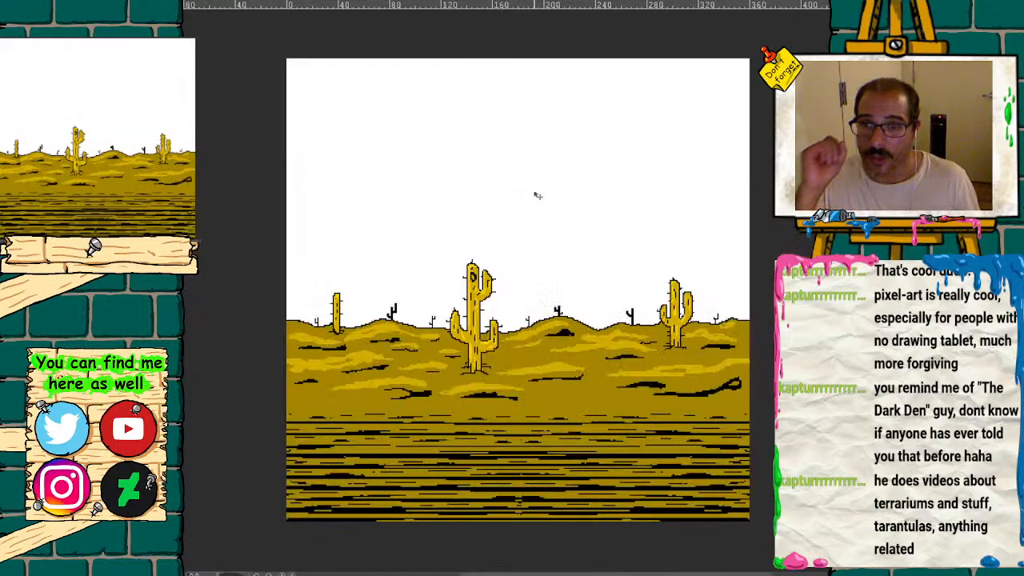
{"action": "left_click", "coordinate": [646, 202]}
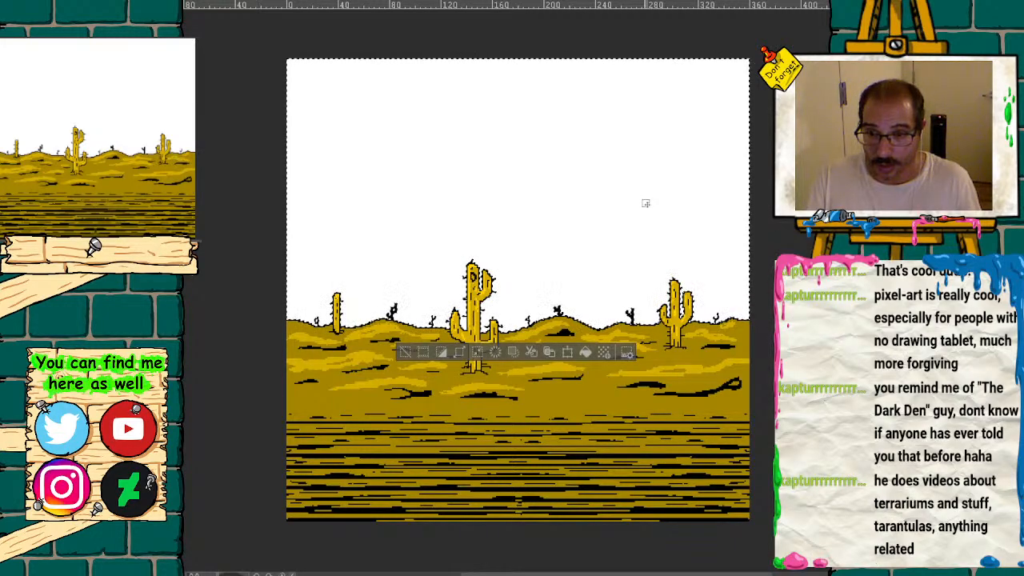
{"action": "key", "text": "Delete"}
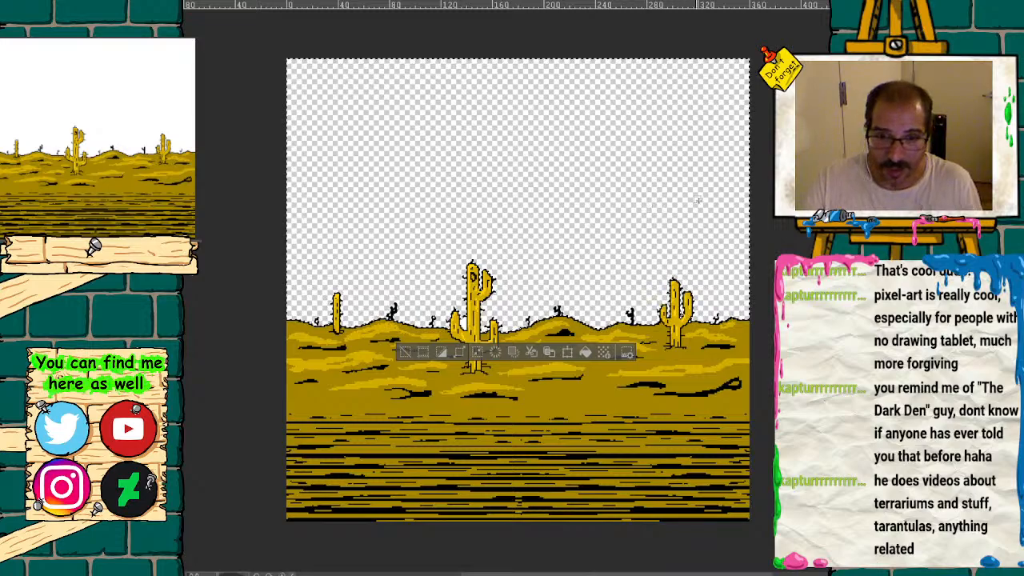
- Erase the leftover white patch between the central cactus's left arm and its trunk
{"action": "key", "text": "ctrl+plus"}
{"action": "key", "text": "ctrl+plus"}
{"action": "key", "text": "ctrl+plus"}
{"action": "left_click_drag", "start_coordinate": [103, 150], "coordinate": [72, 154]}
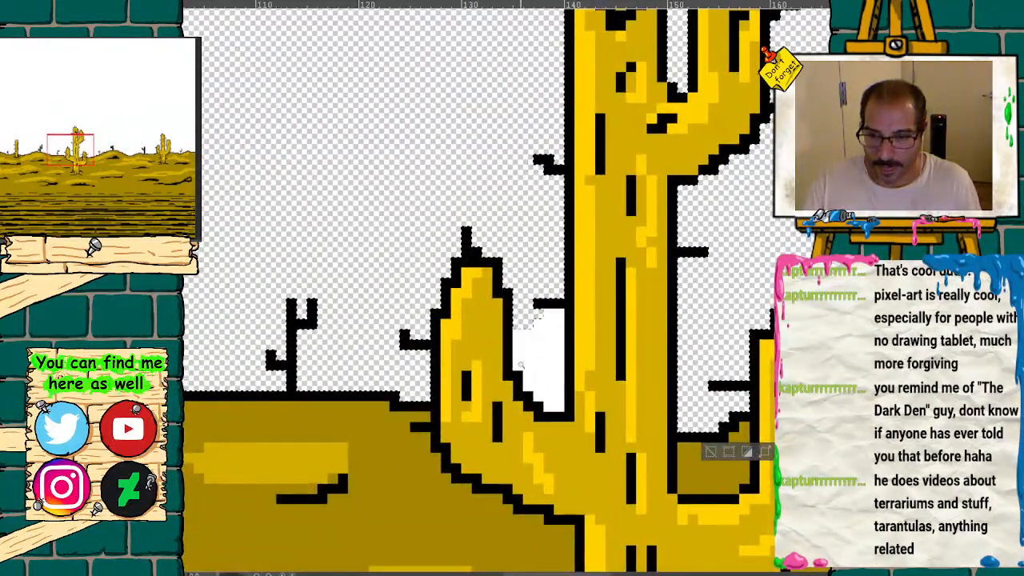
{"action": "key", "text": "Delete"}
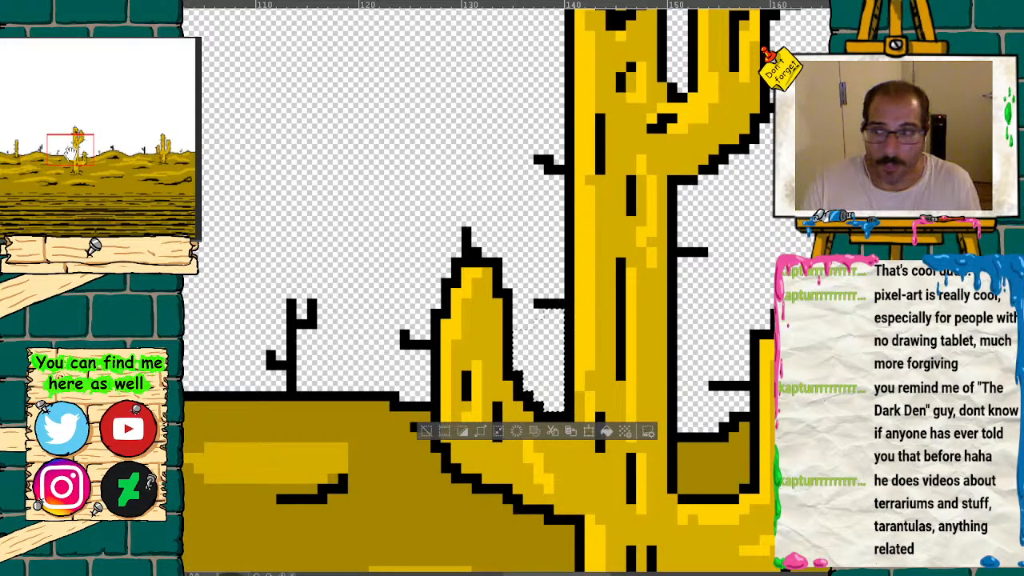
{"action": "mouse_move", "coordinate": [72, 152]}
{"action": "left_mouse_down"}
{"action": "mouse_move", "coordinate": [1, 148]}
{"action": "mouse_move", "coordinate": [186, 146]}
{"action": "mouse_move", "coordinate": [69, 148]}
{"action": "left_mouse_up"}
{"action": "scroll", "coordinate": [564, 439], "scroll_direction": "down", "scroll_amount": 6}
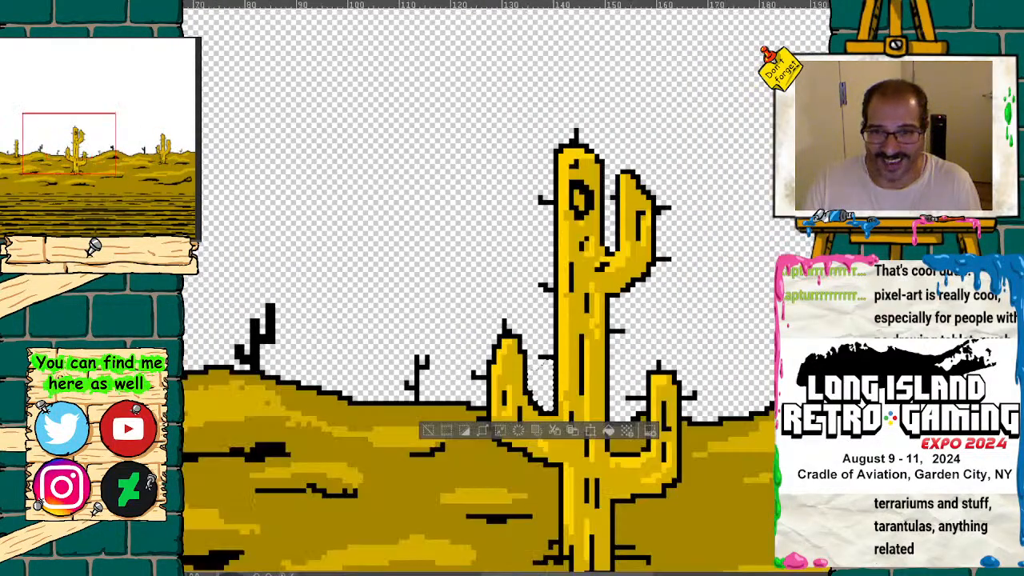
{"action": "scroll", "coordinate": [132, 153], "scroll_direction": "down", "scroll_amount": 1}
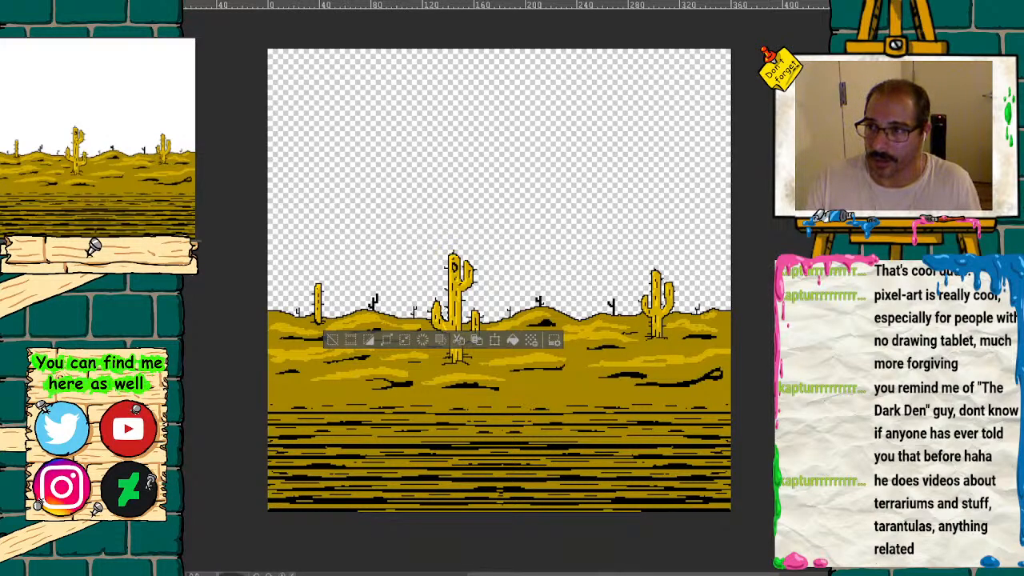
- Switch to the yellow cloudy sky drawing and view it enlarged
{"action": "key", "text": "ctrl+Tab"}
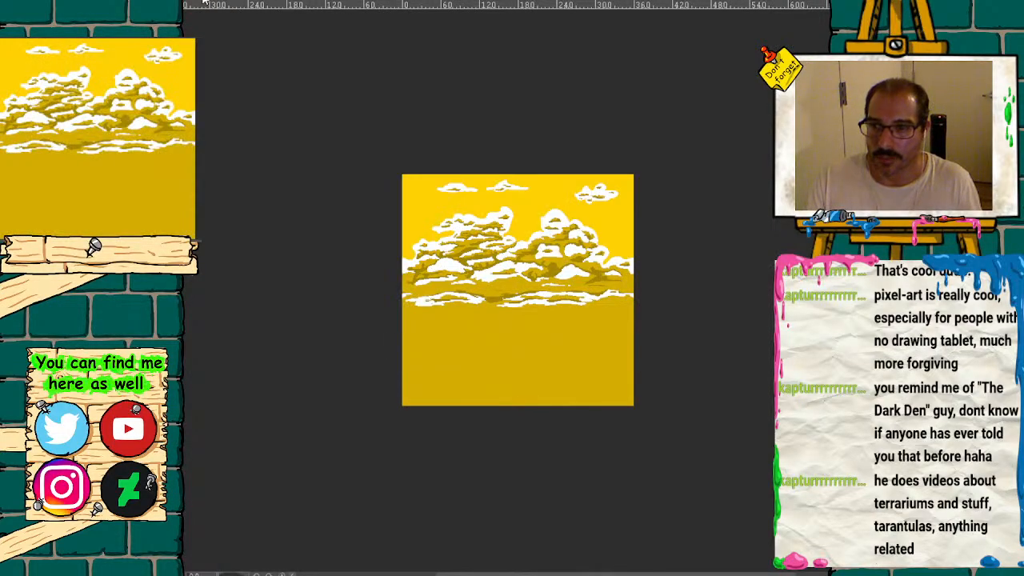
{"action": "key", "text": "ctrl+plus"}
{"action": "key", "text": "ctrl+plus"}
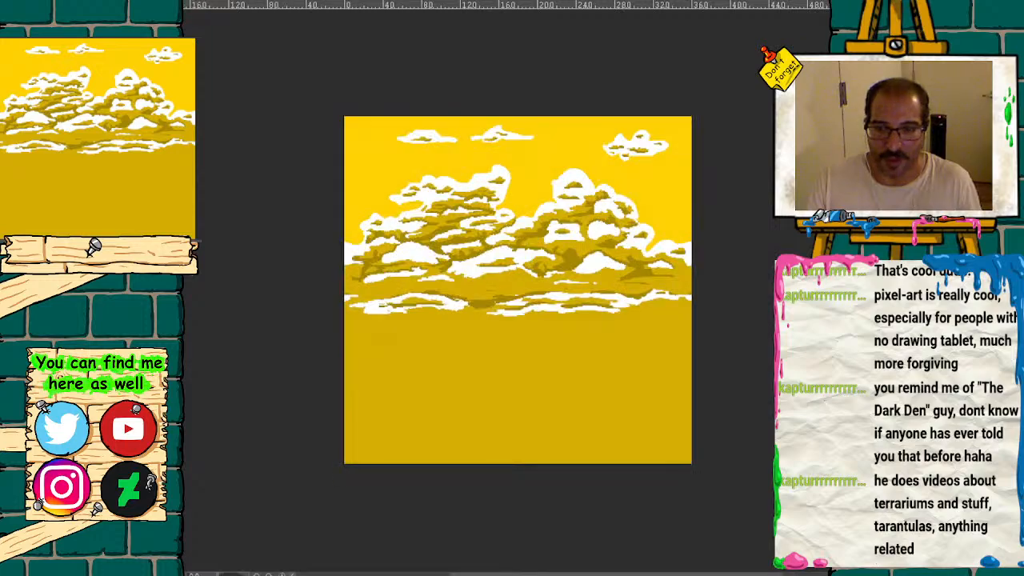